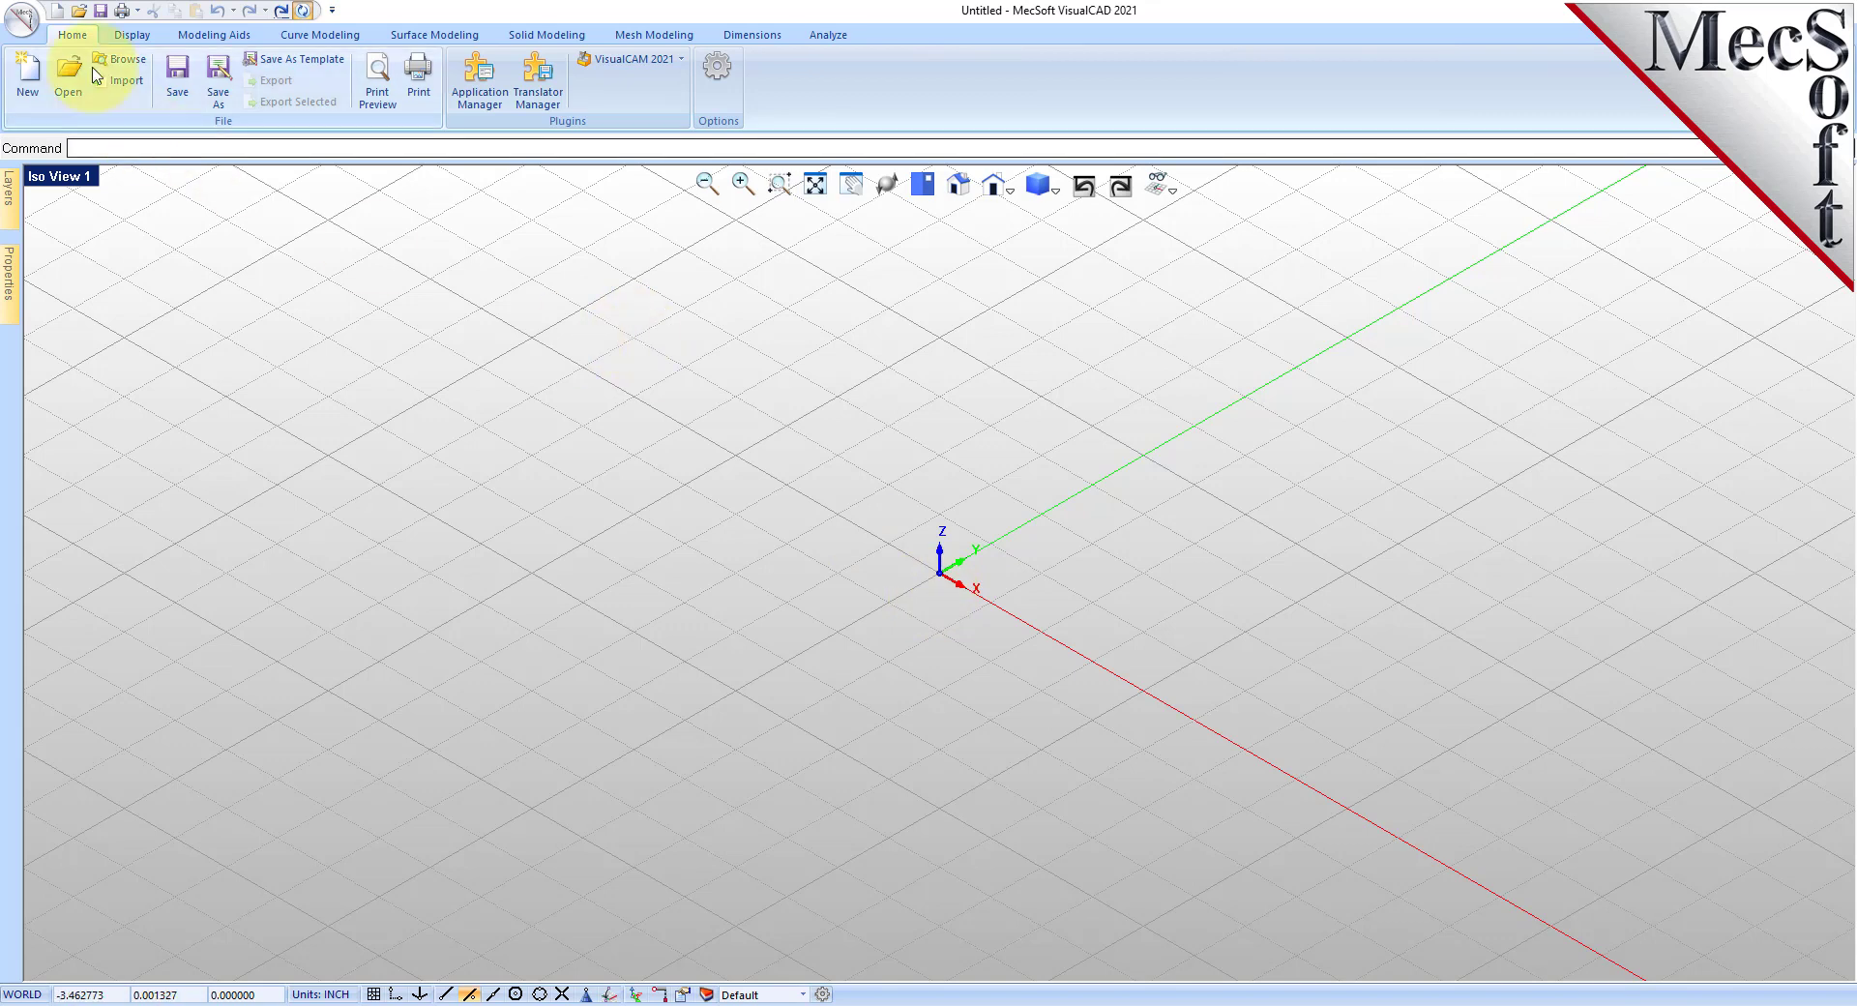
# Load the VisualCAM G-CODE EDITOR module and adjust the width of its docked browser.
pyautogui.click(681, 59)
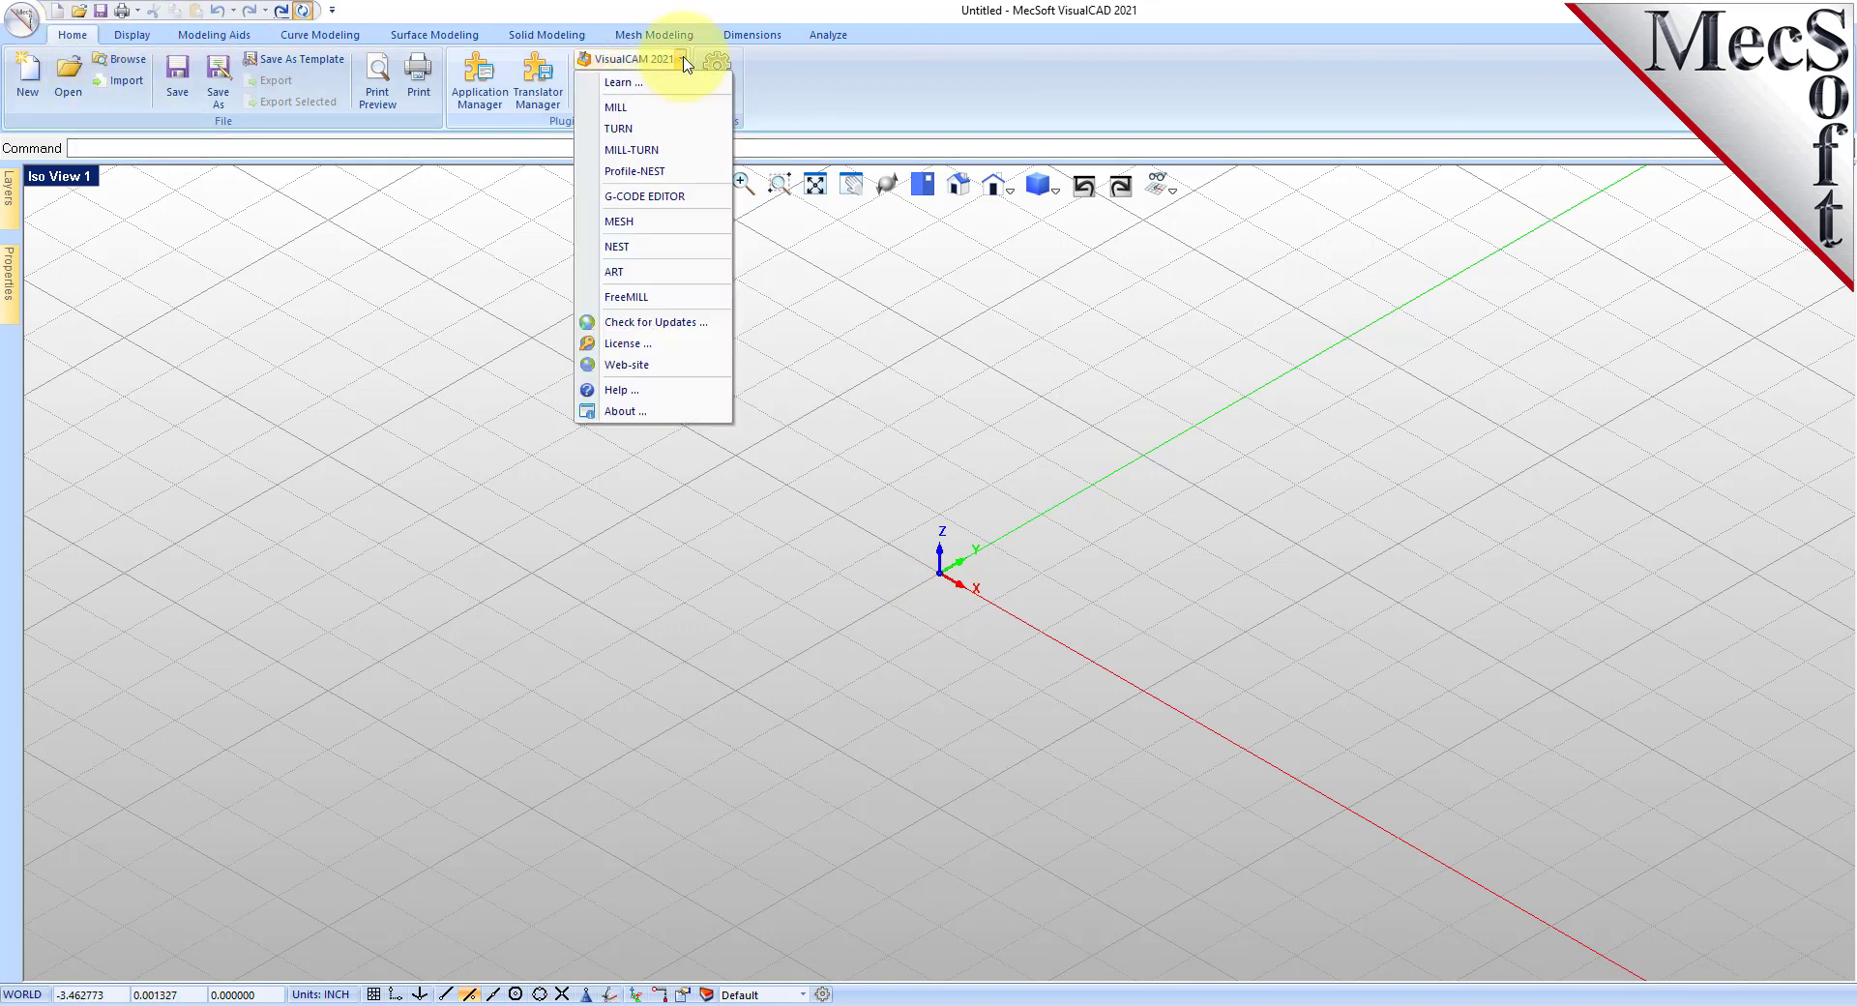
pyautogui.click(696, 199)
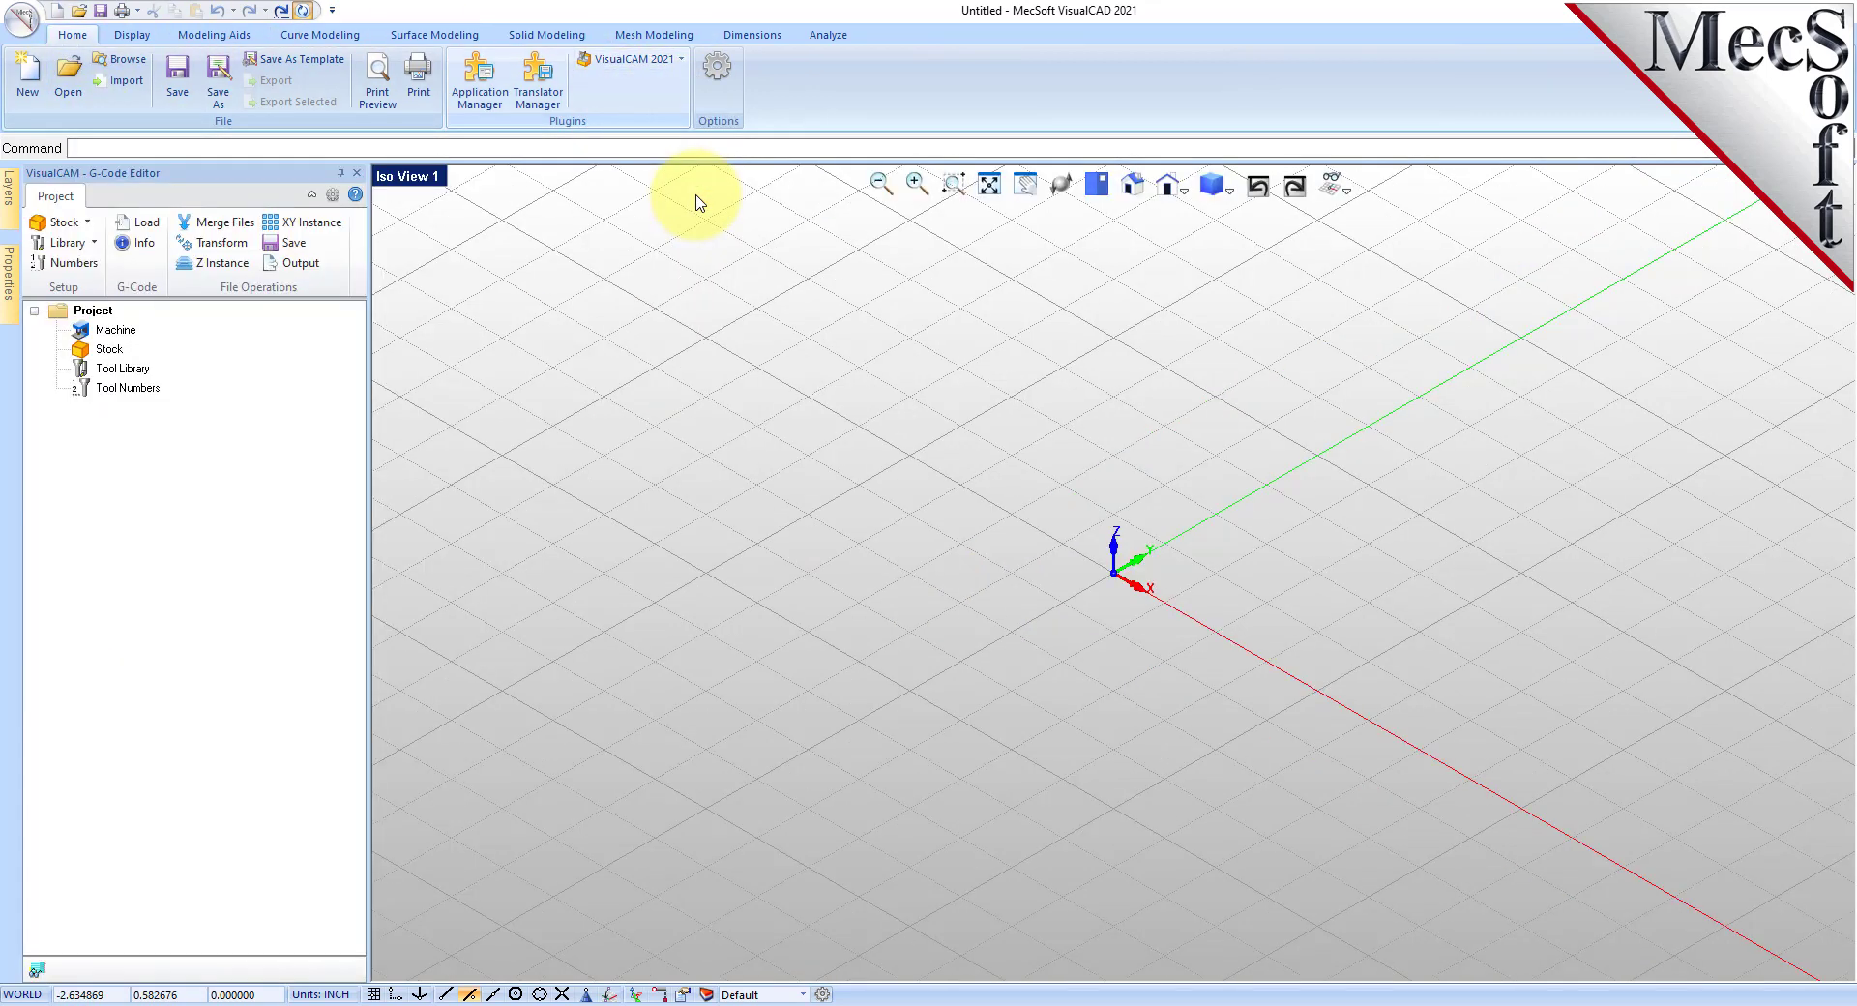
pyautogui.moveTo(370, 527); pyautogui.dragTo(494, 525)
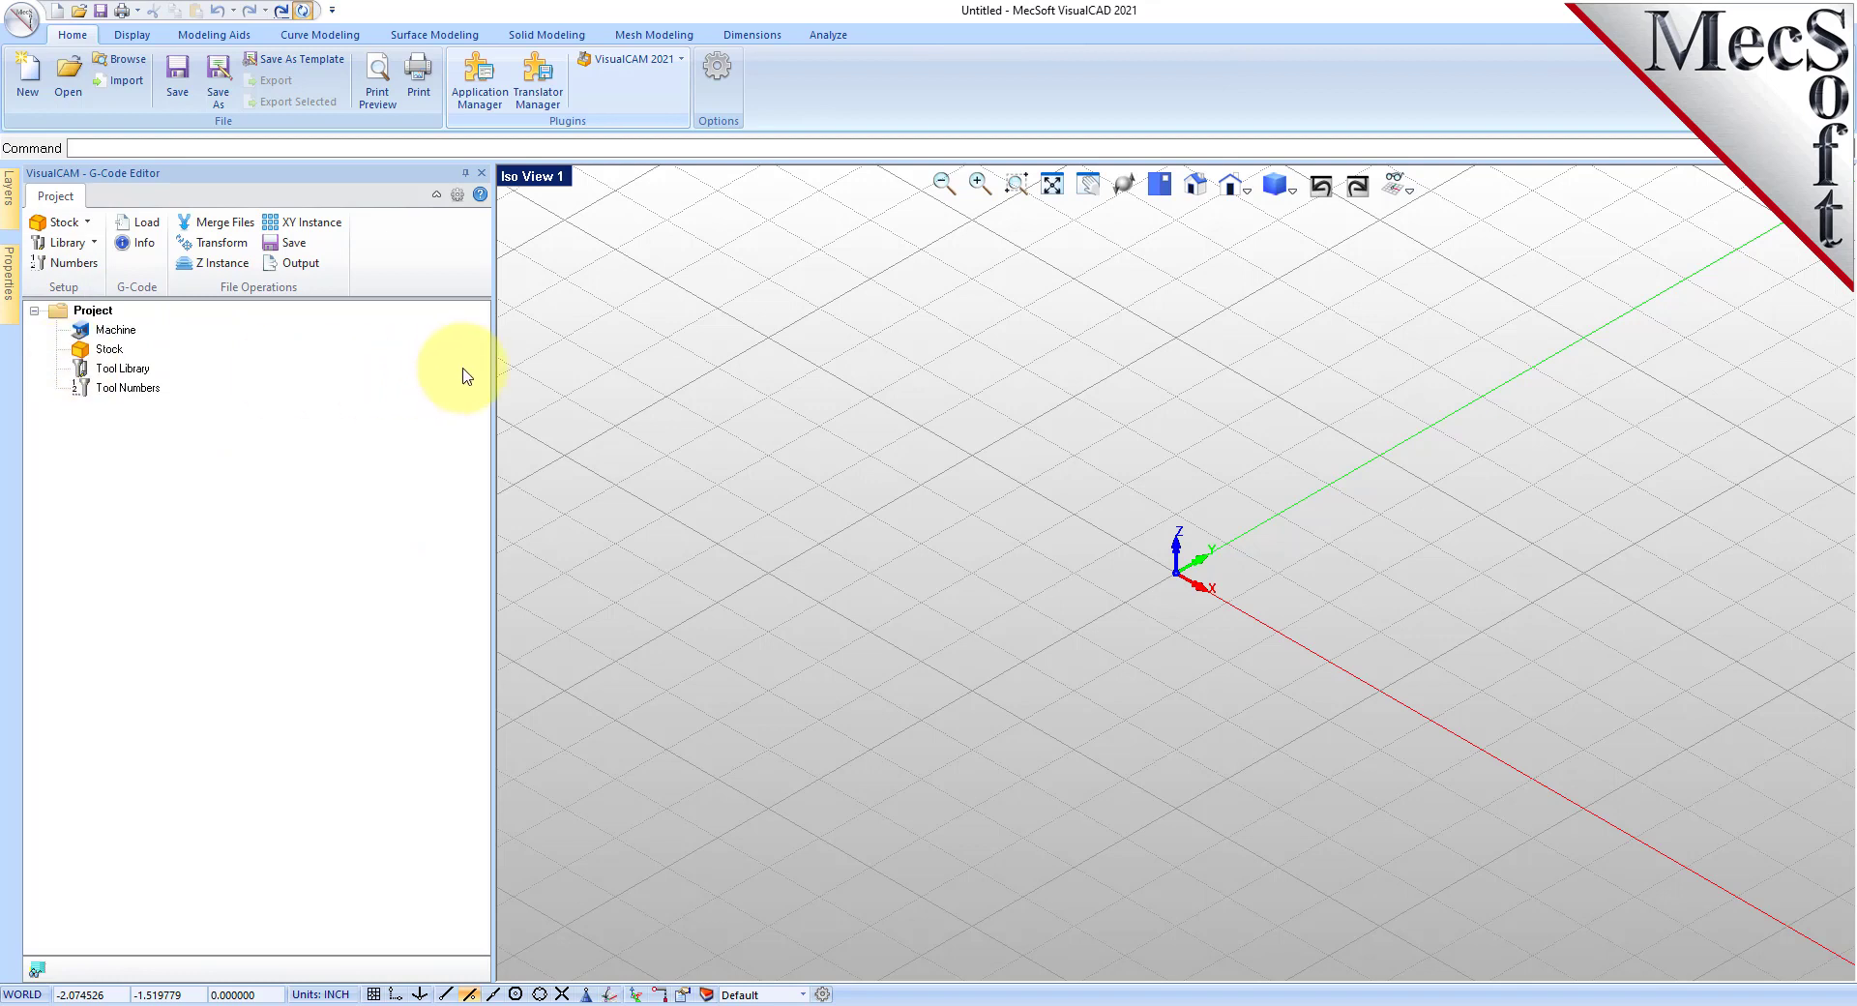
pyautogui.moveTo(494, 374); pyautogui.dragTo(439, 398)
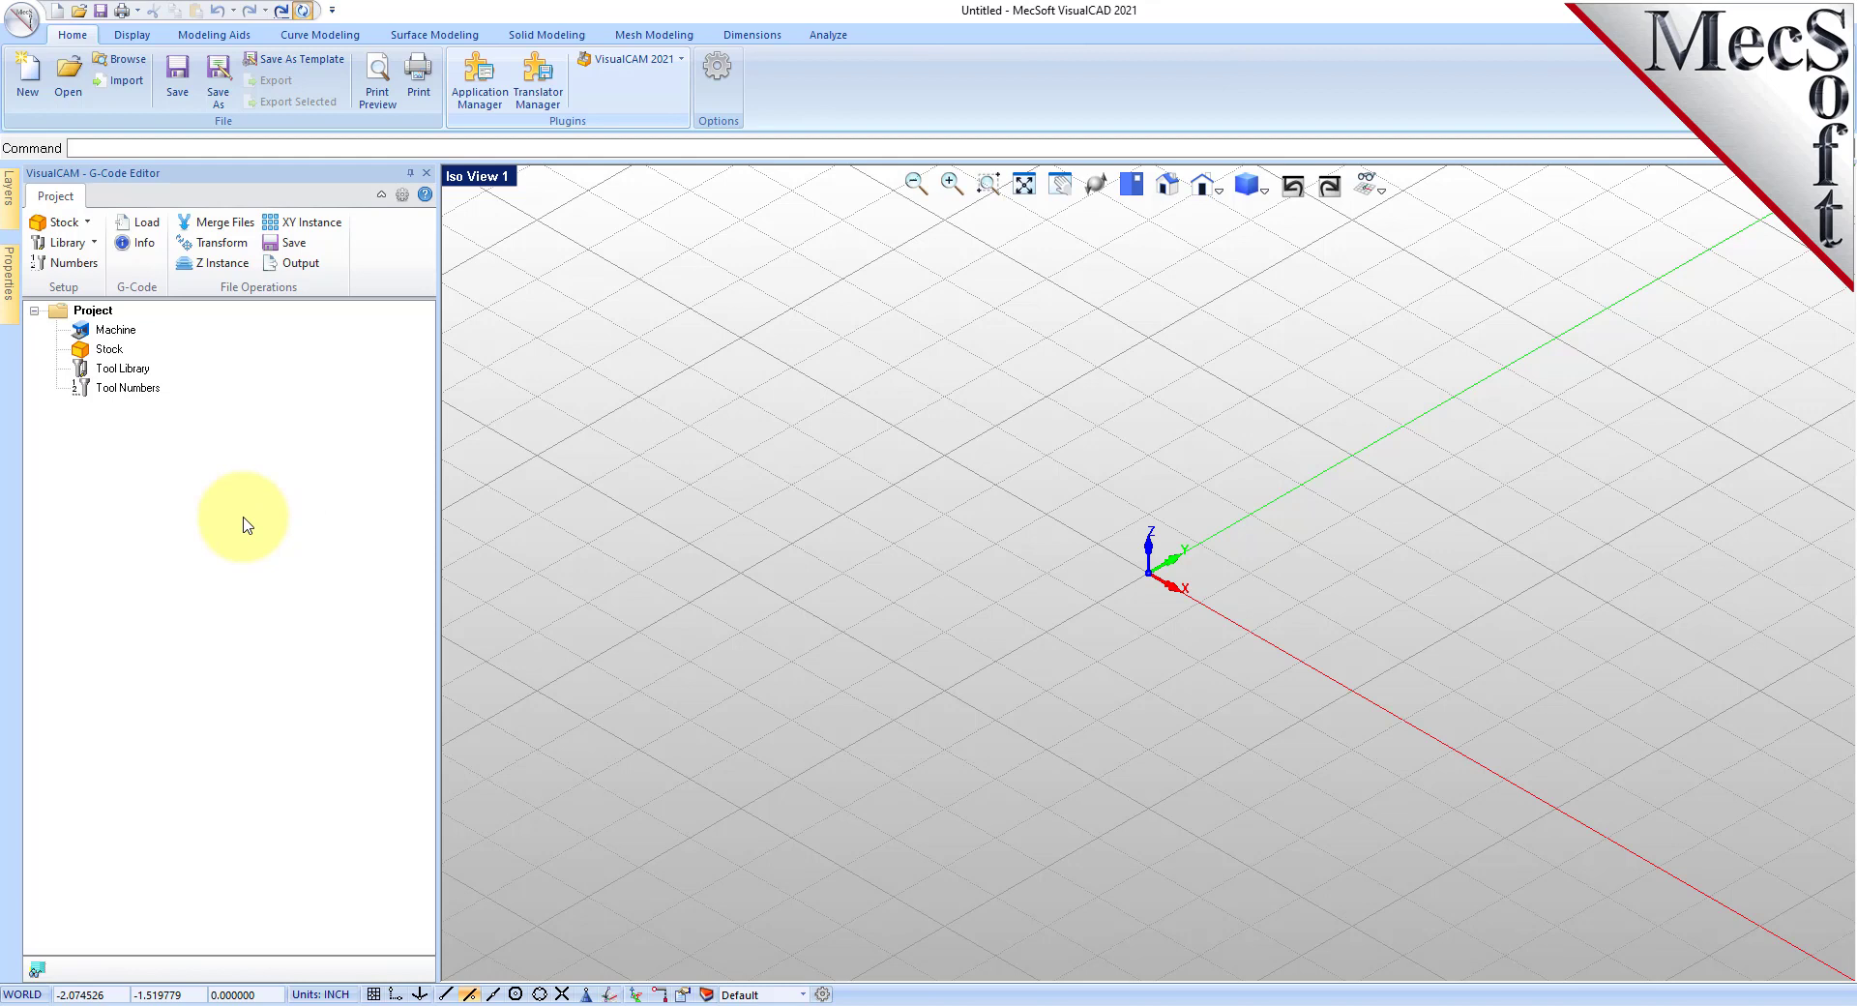
pyautogui.moveTo(241, 176); pyautogui.dragTo(60, 577)
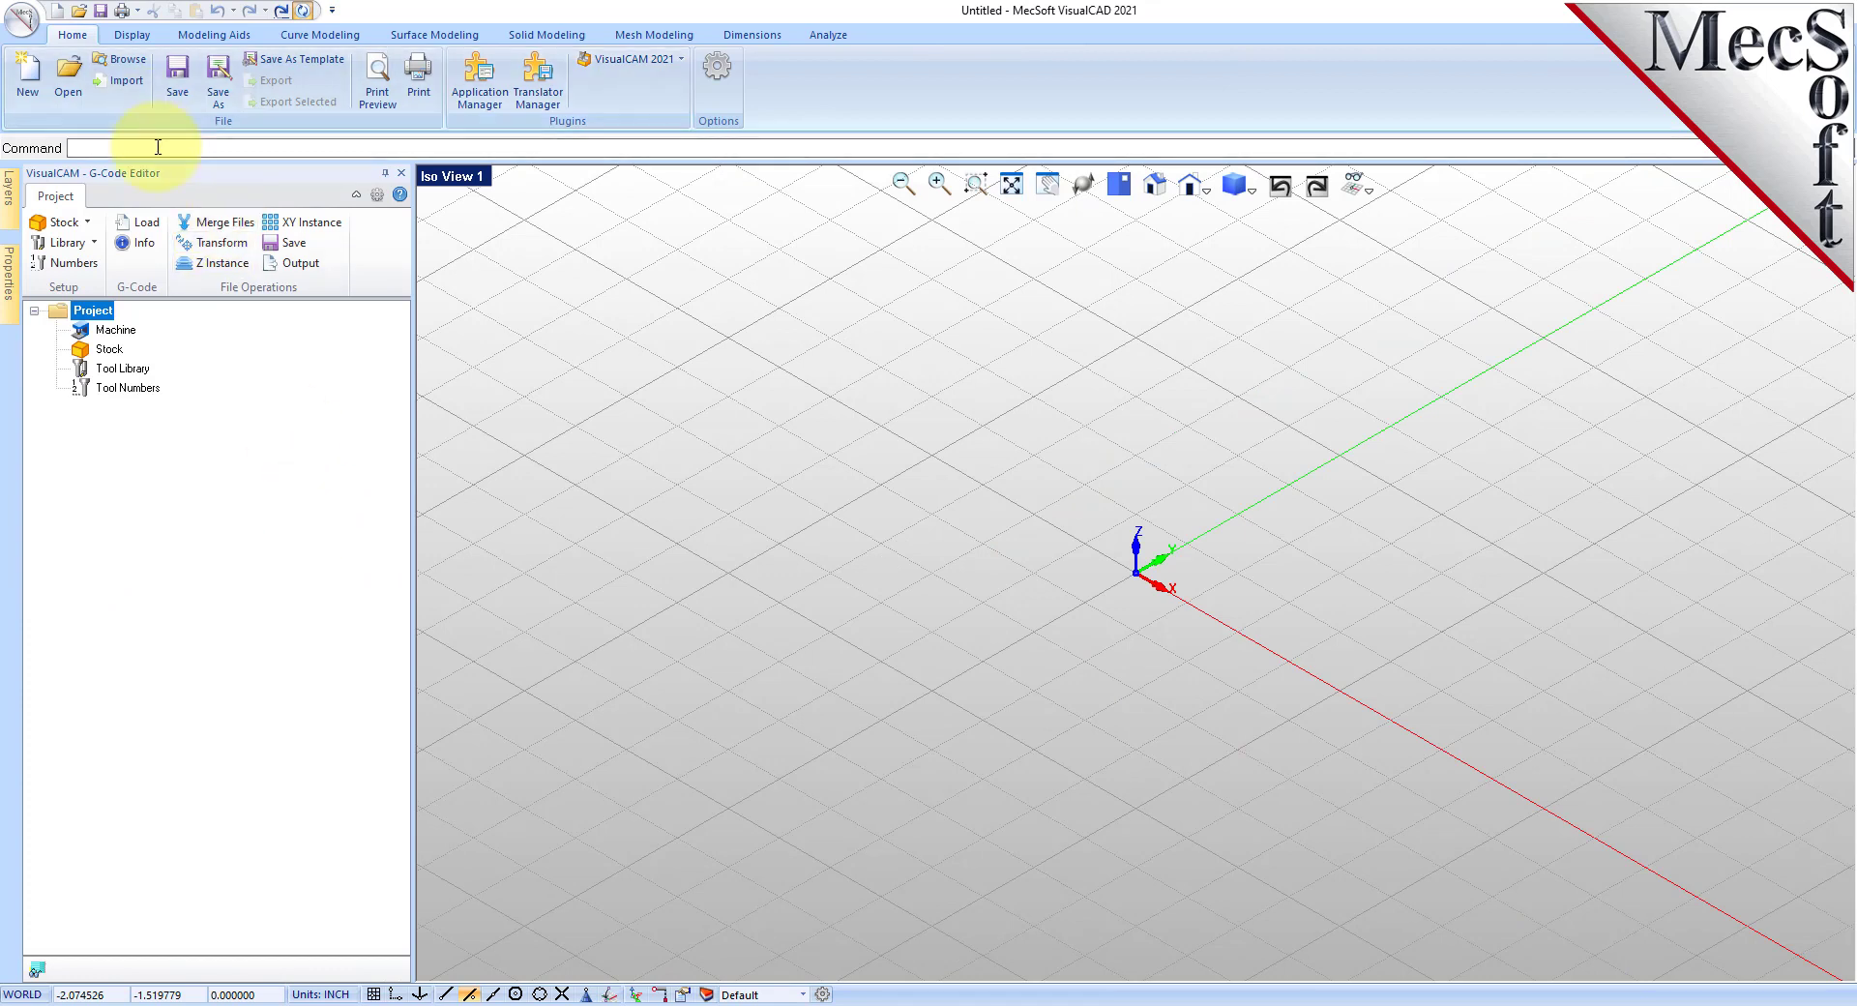
# Open the part file G-CODE-EDITQuickStartGuide.vcp from the QuickStart folder, with the file filter set to All Files.
pyautogui.click(68, 82)
pyautogui.moveTo(432, 15); pyautogui.dragTo(624, 259)
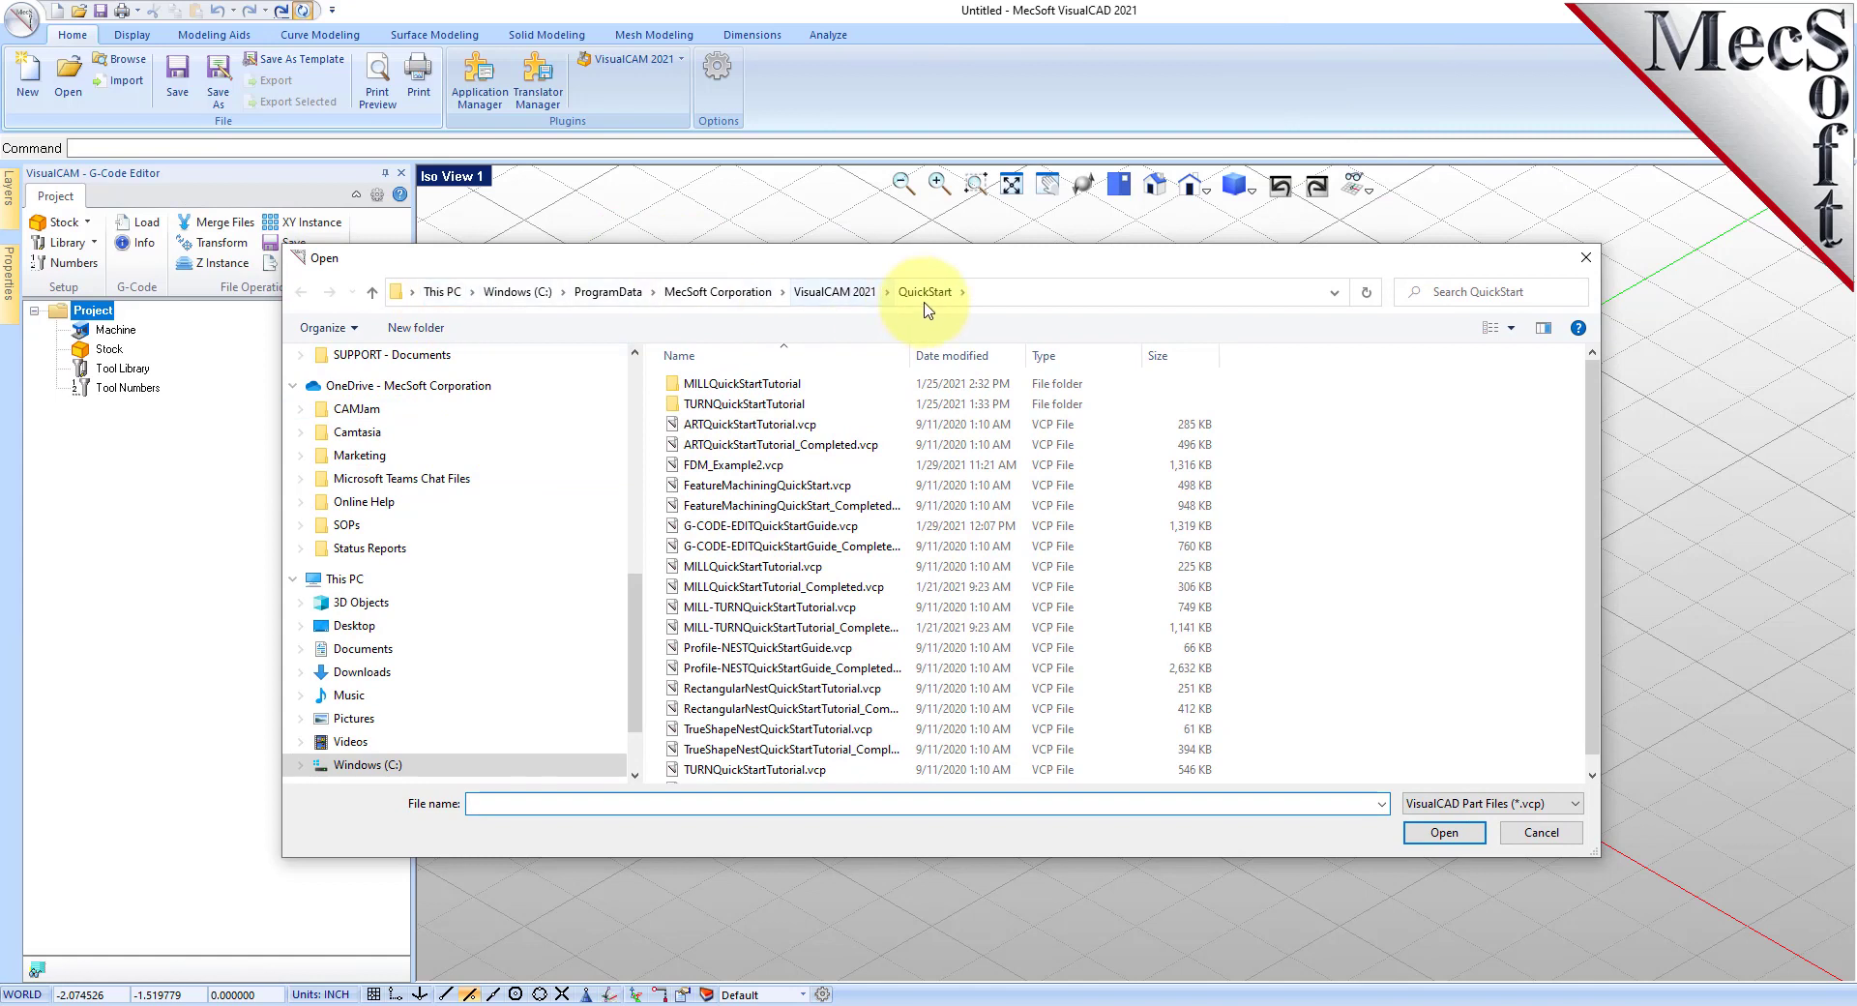
pyautogui.scroll(-1, 535, 520)
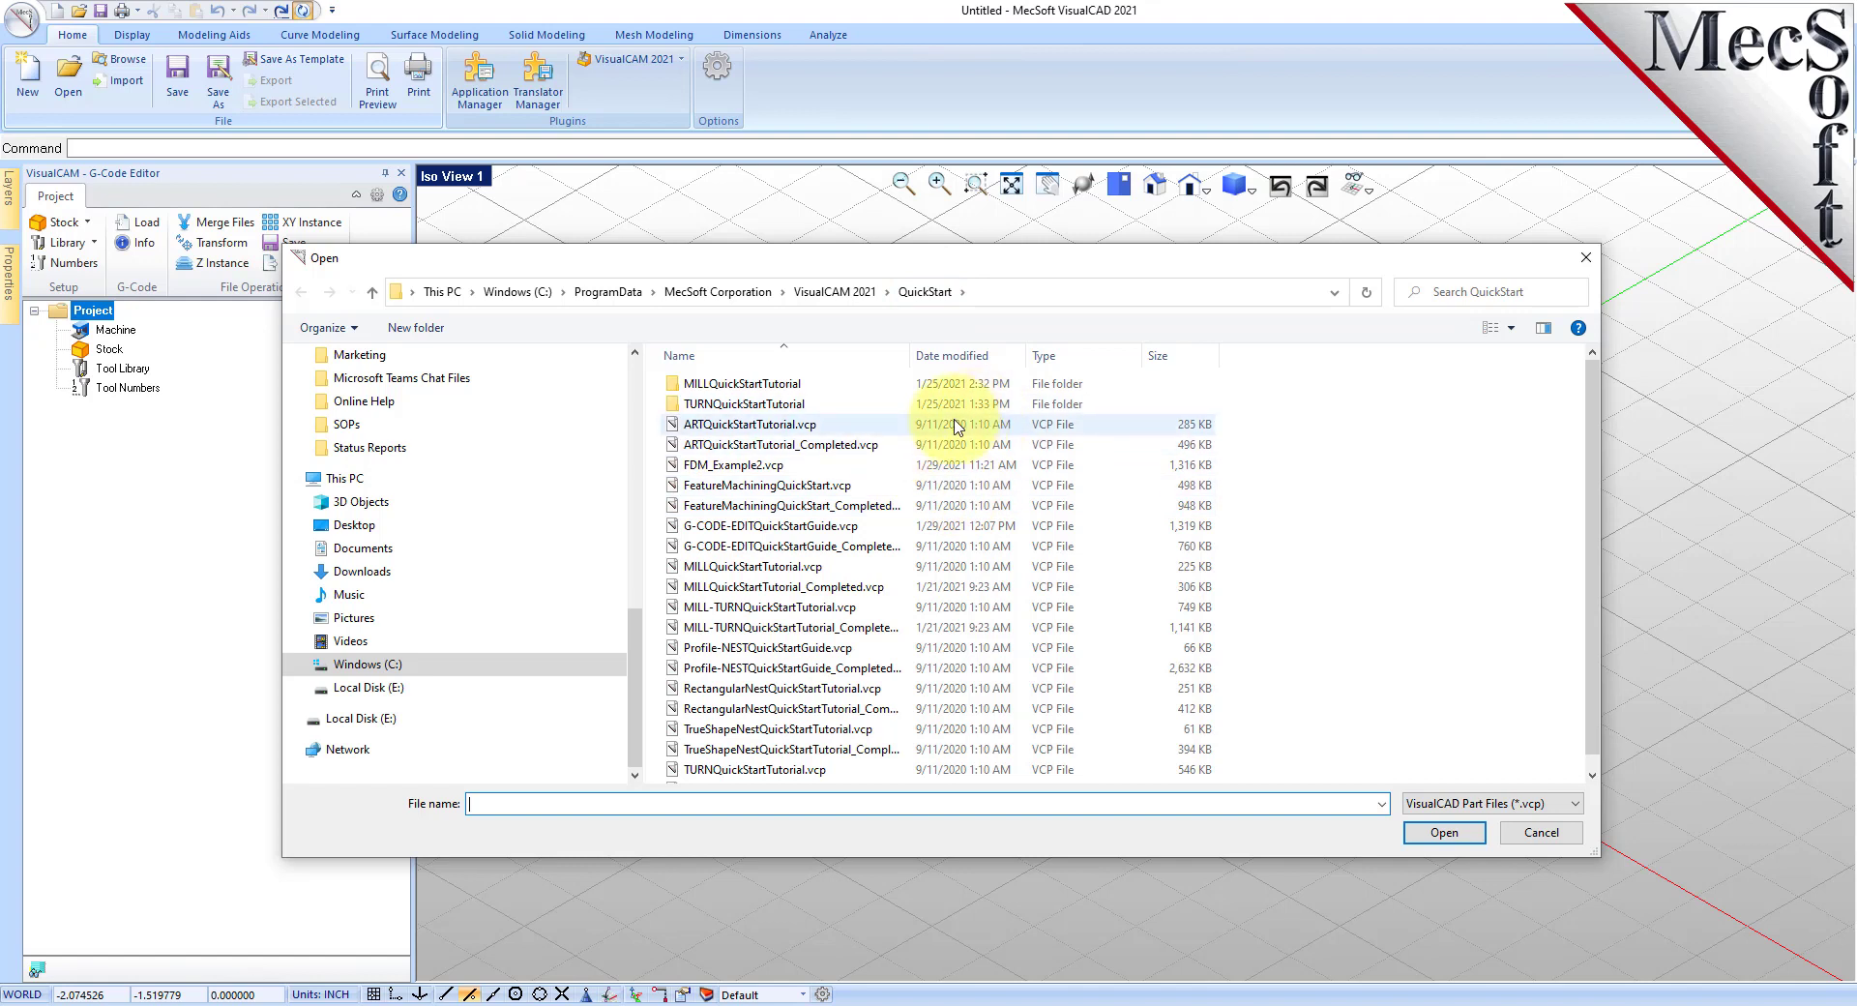
pyautogui.scroll(-1, 955, 428)
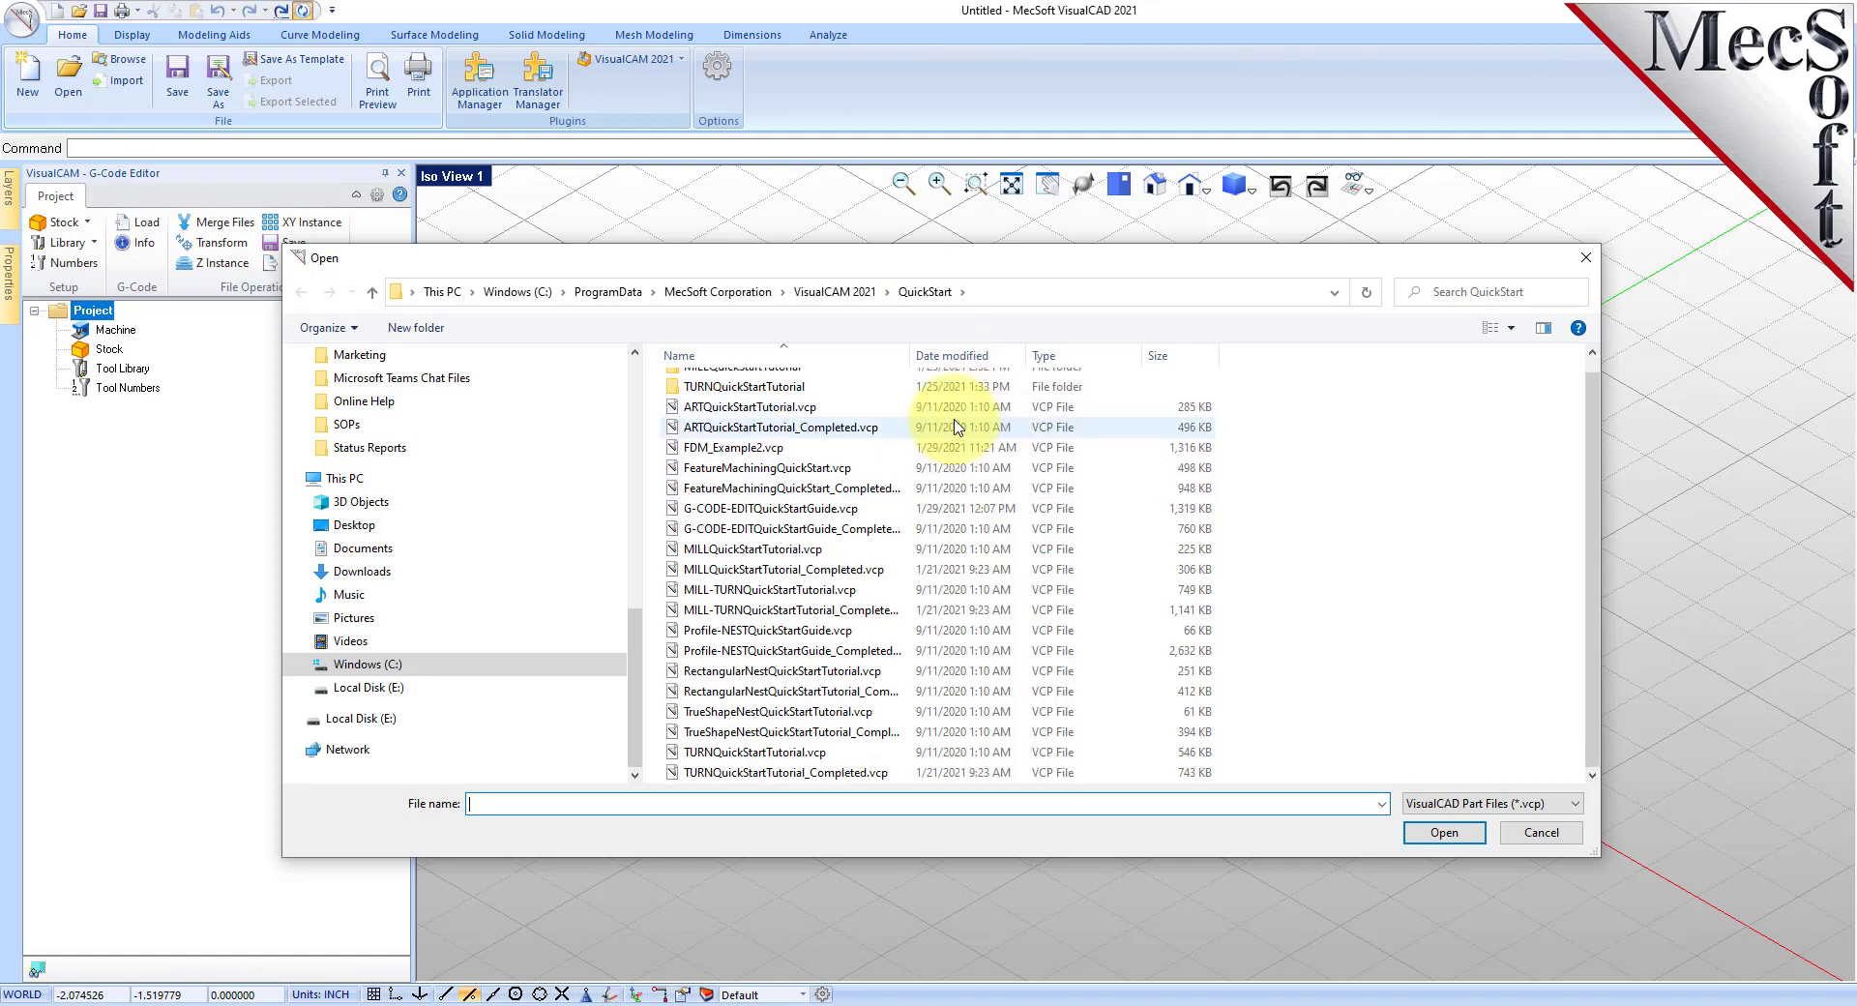
pyautogui.click(1490, 803)
pyautogui.click(1438, 794)
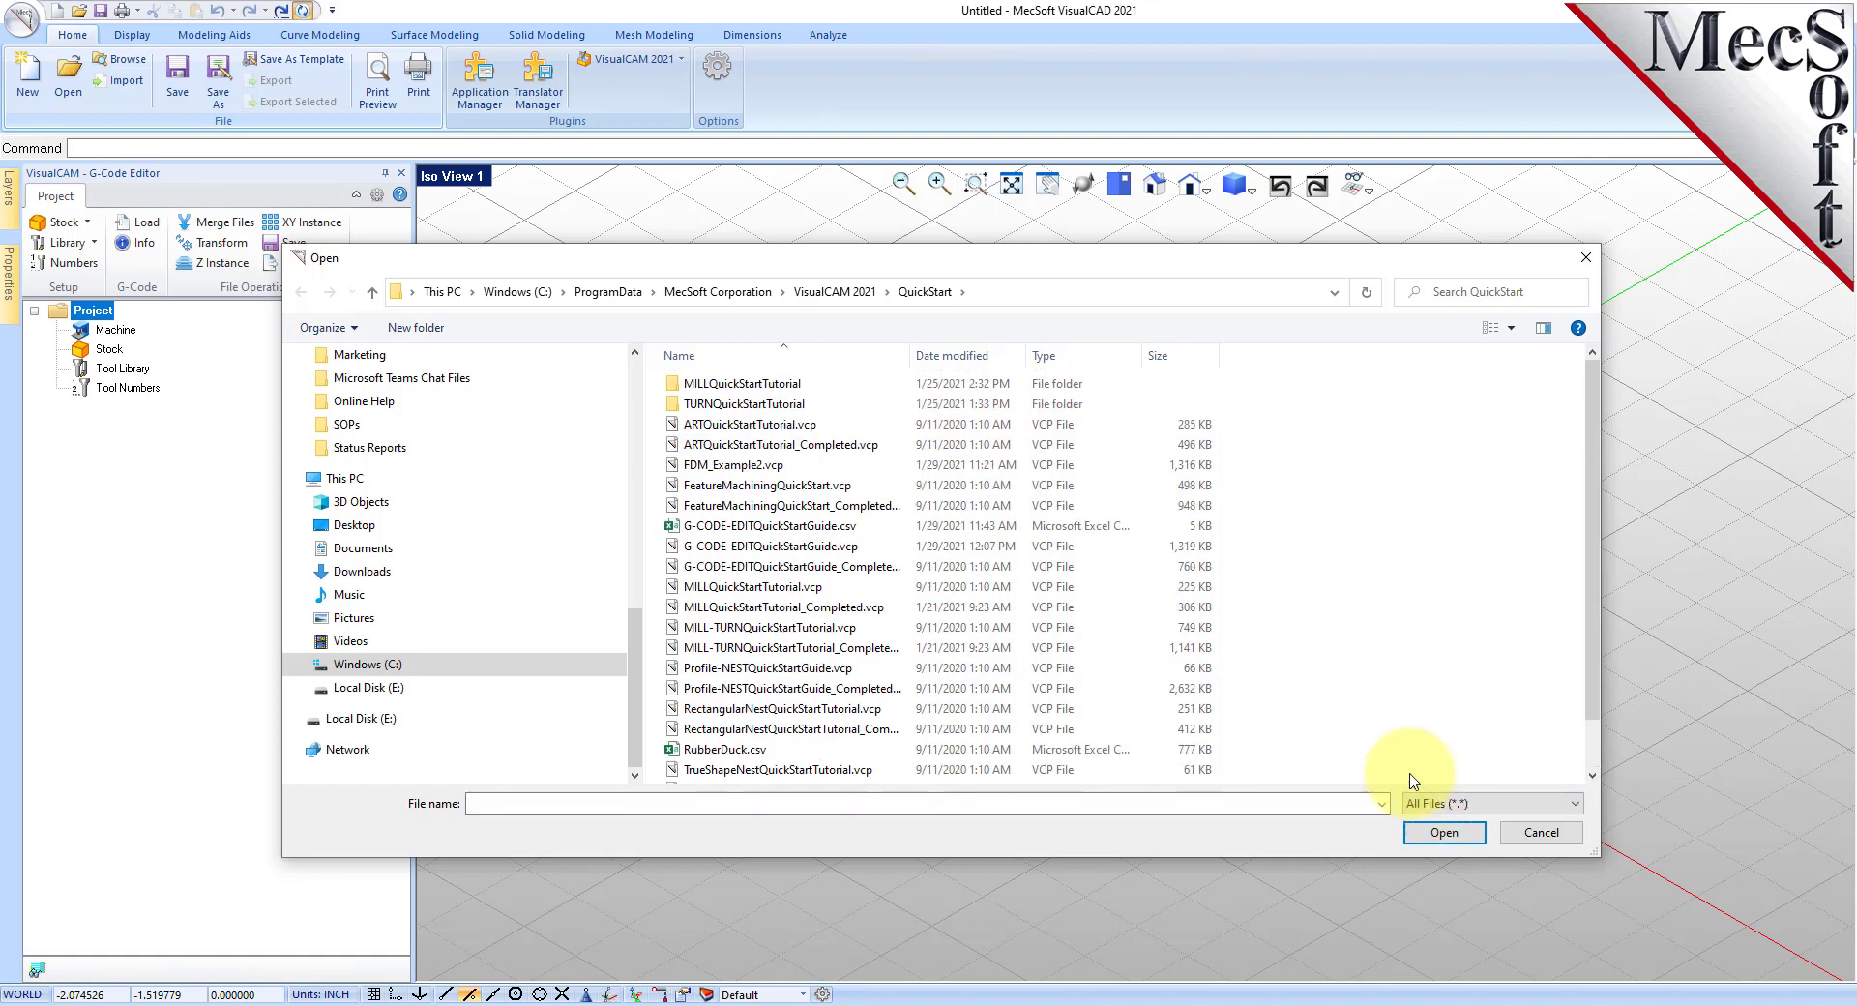
pyautogui.scroll(-1, 769, 426)
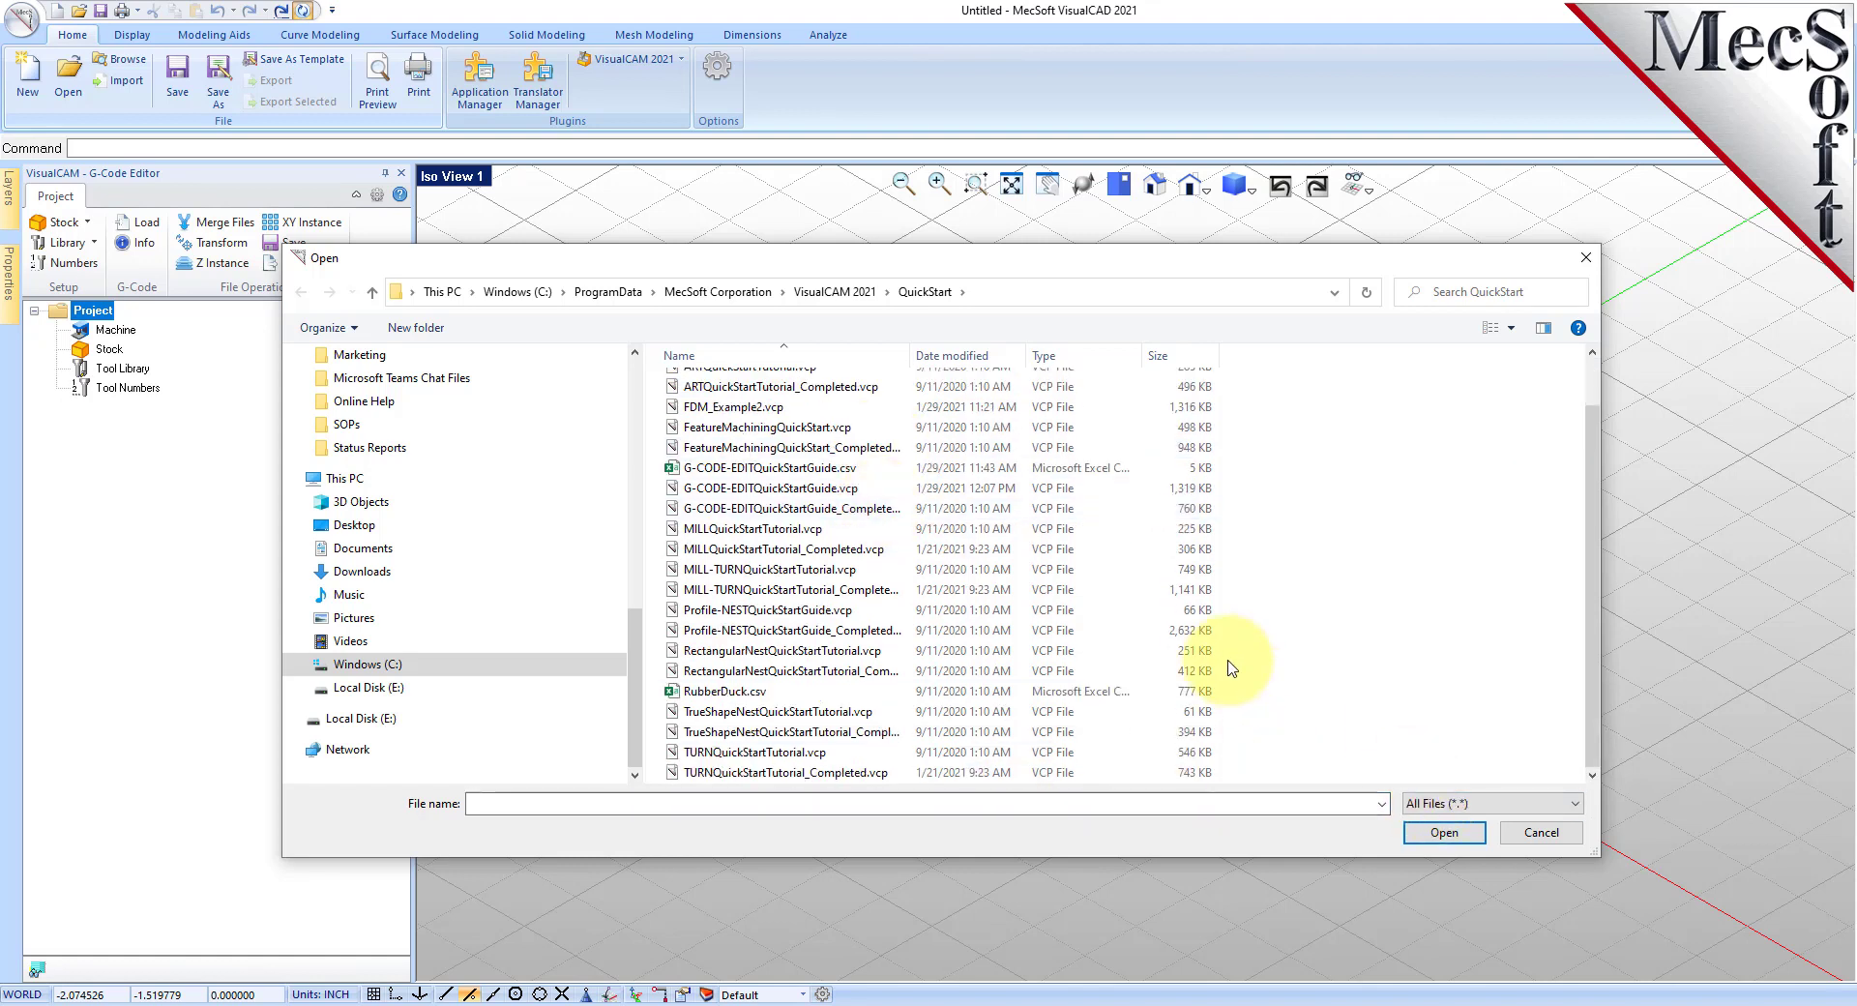
pyautogui.click(773, 496)
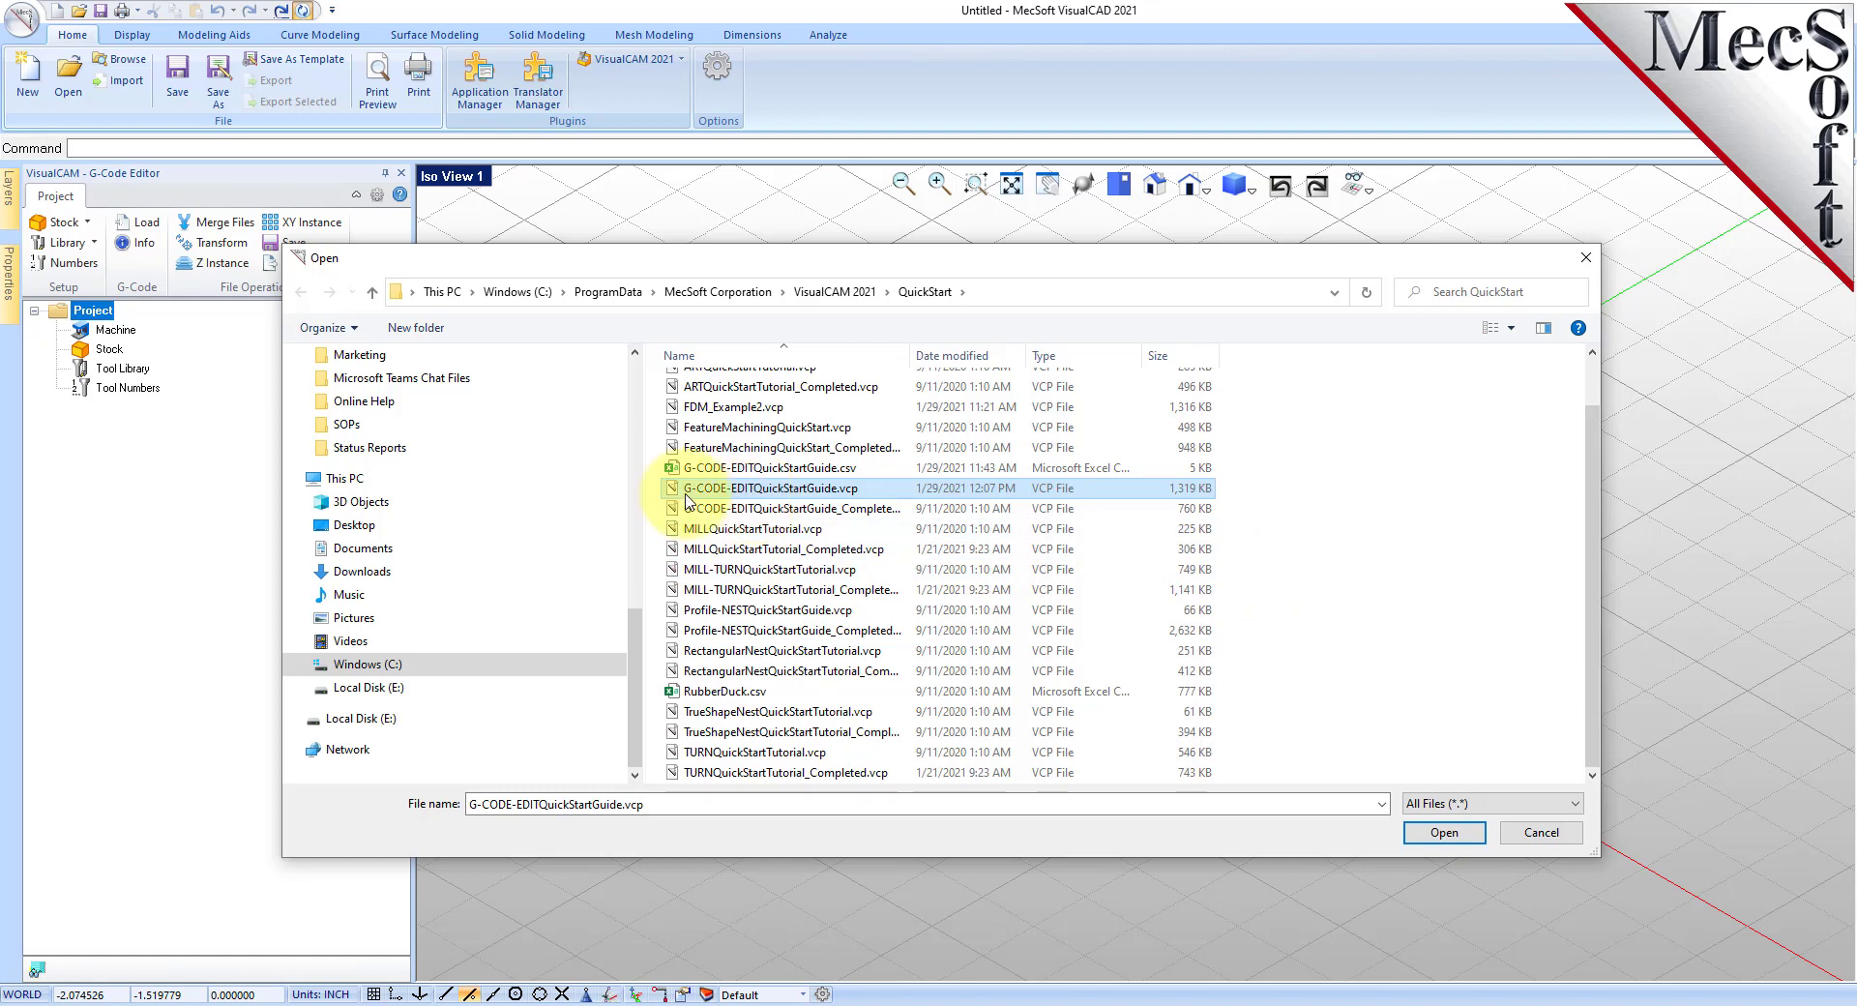
pyautogui.click(831, 509)
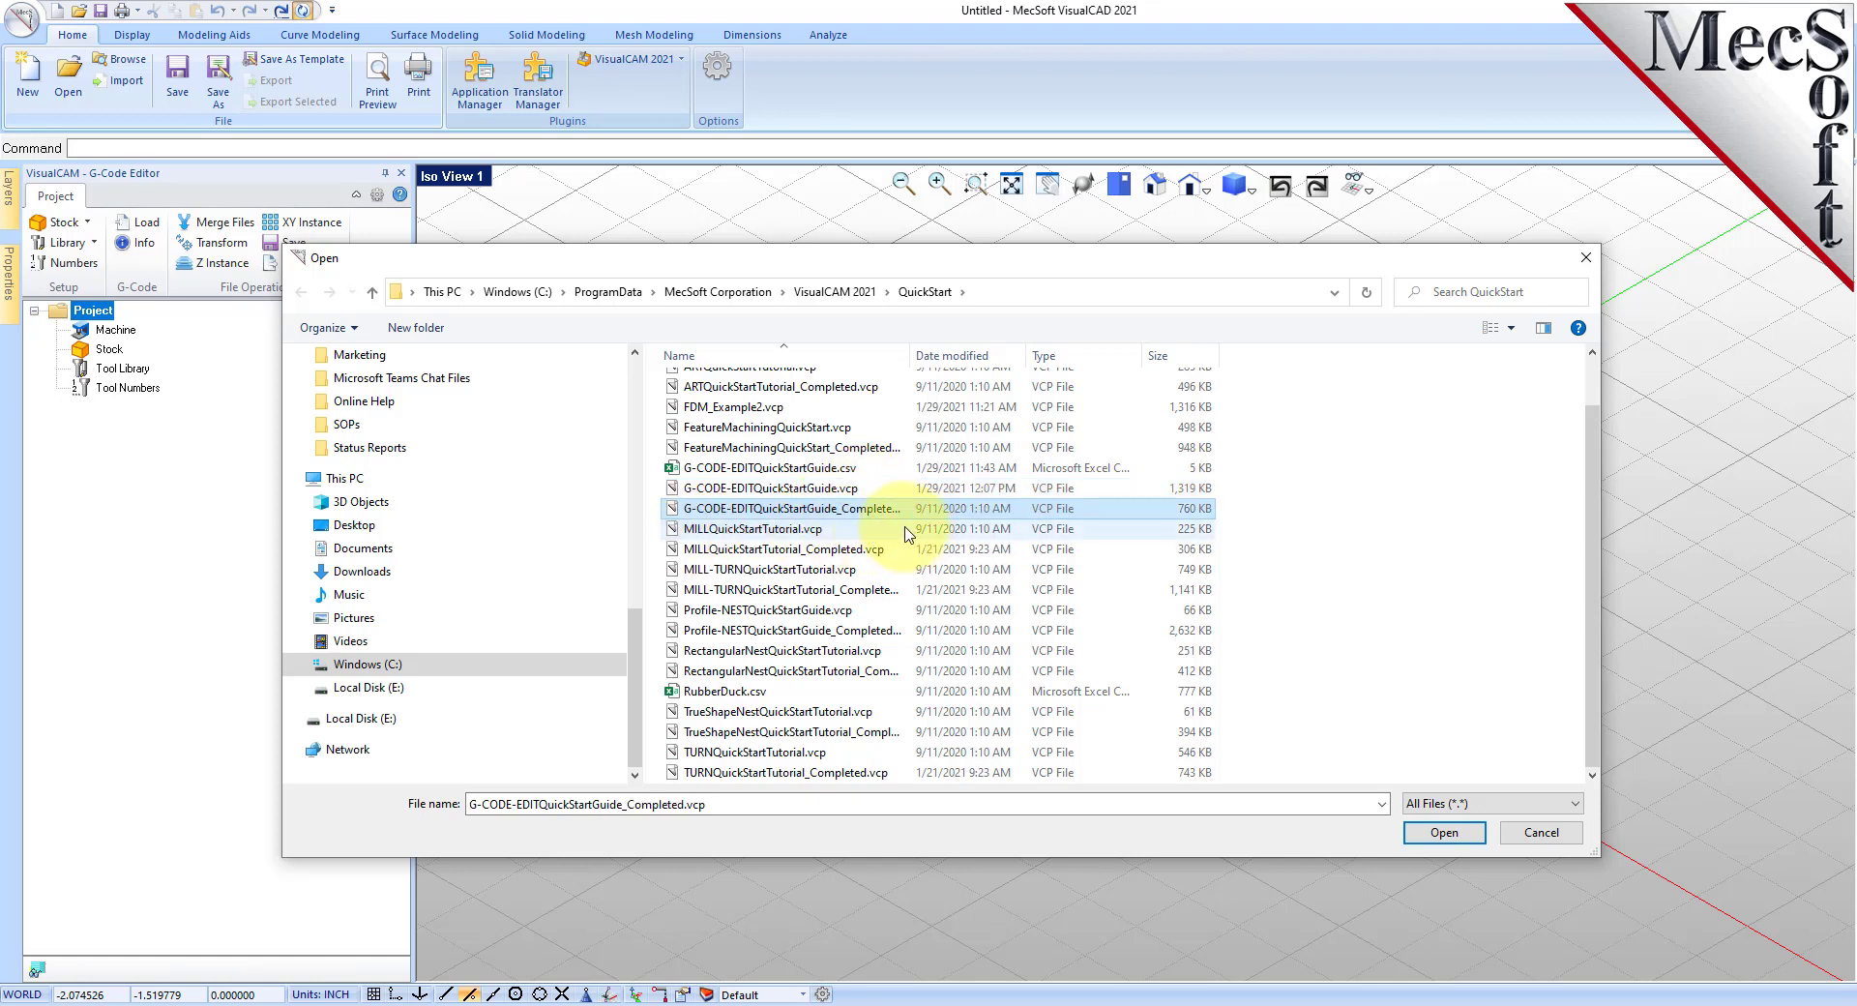
pyautogui.click(742, 469)
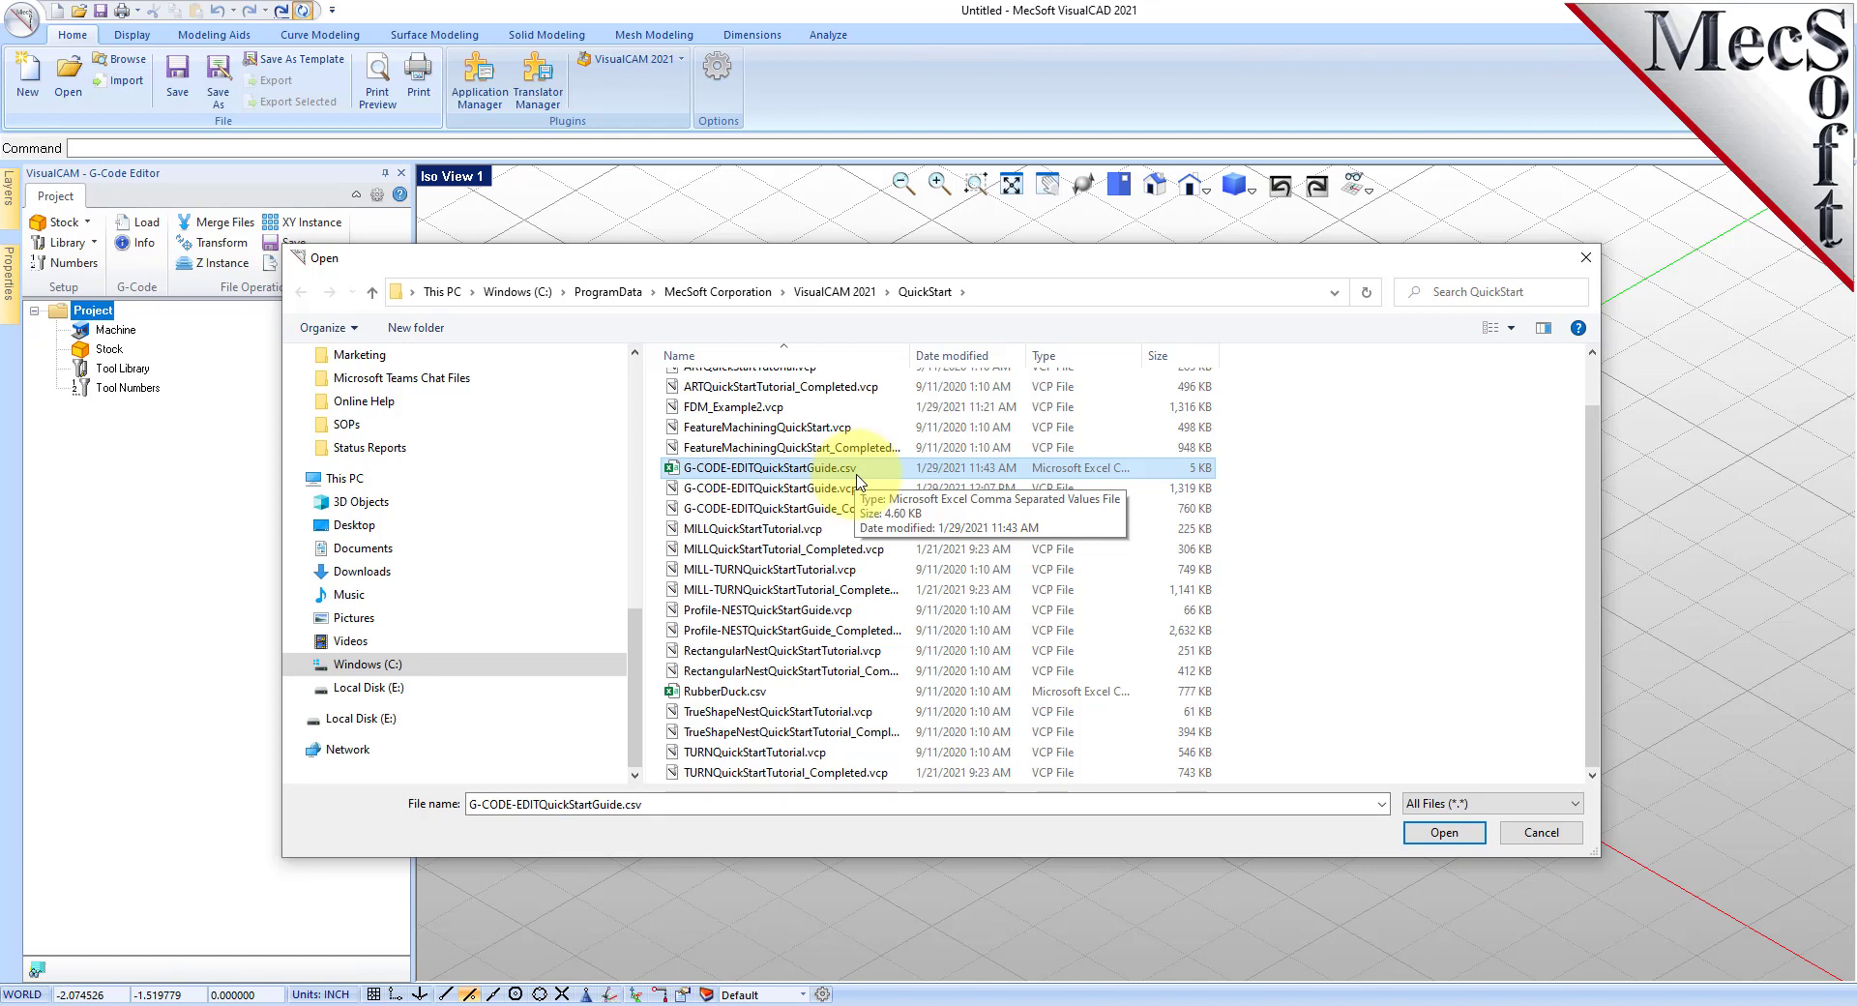
pyautogui.click(772, 489)
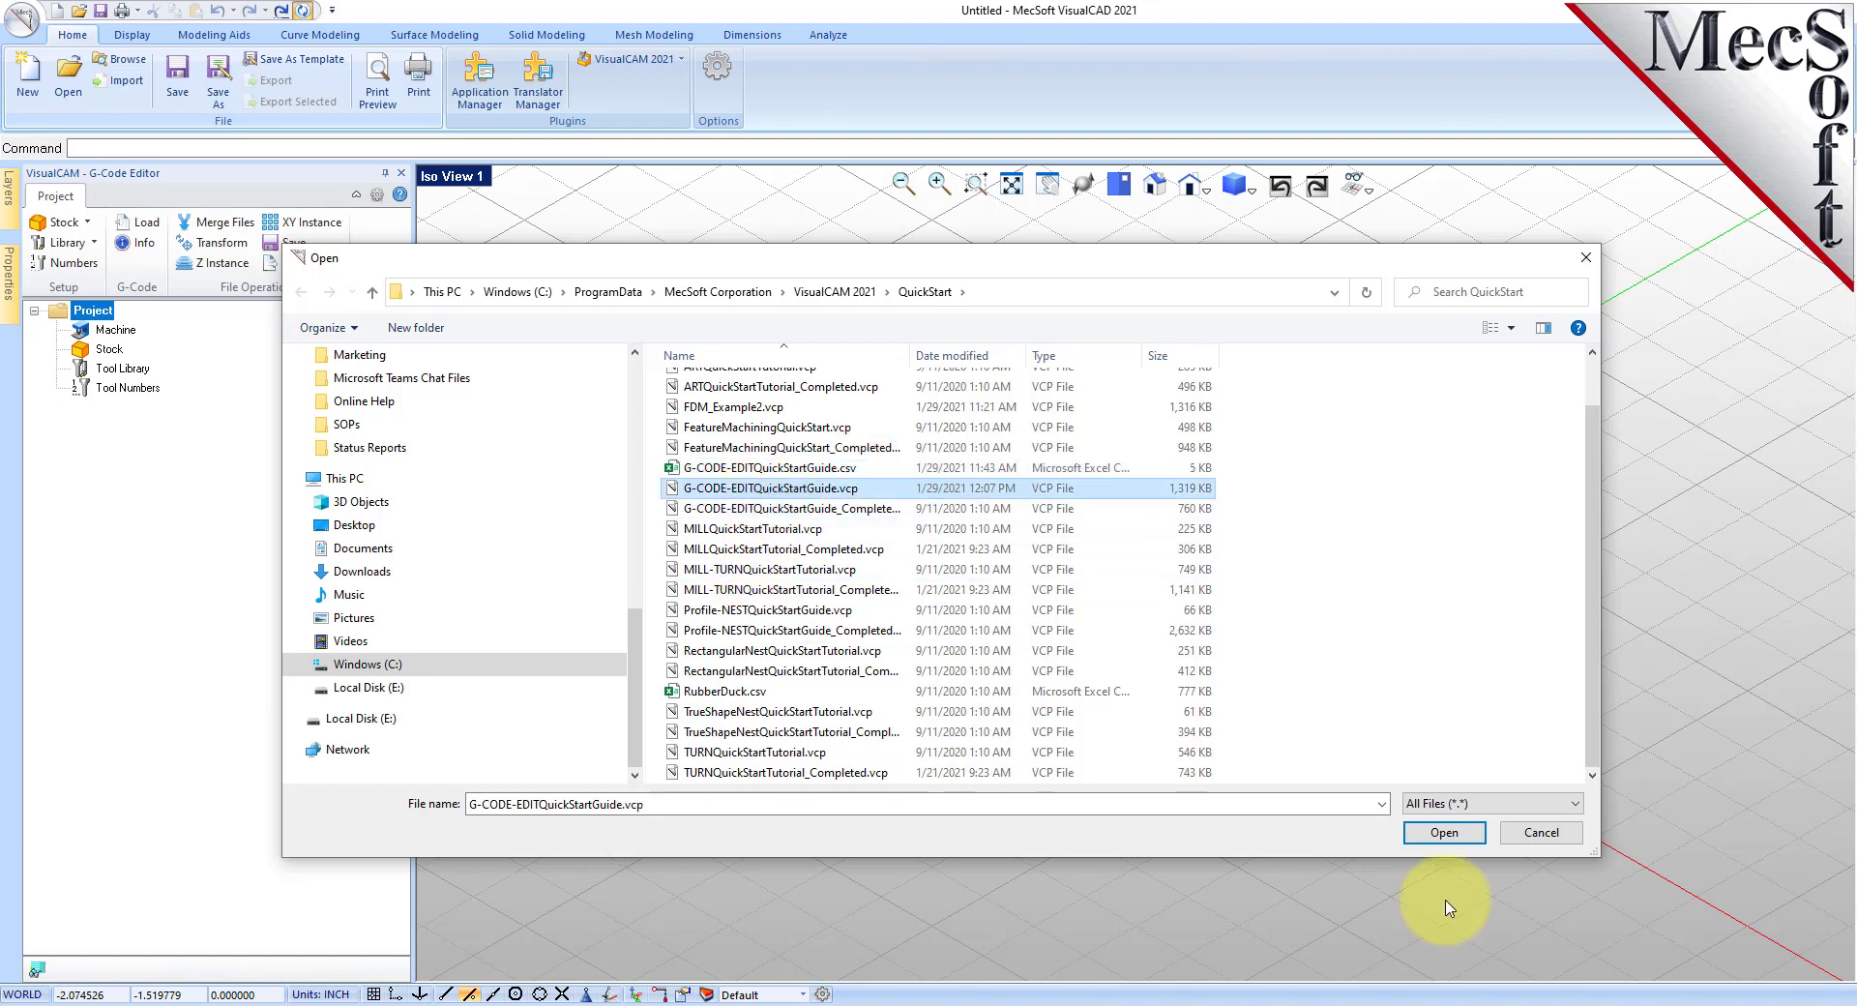
pyautogui.click(1446, 837)
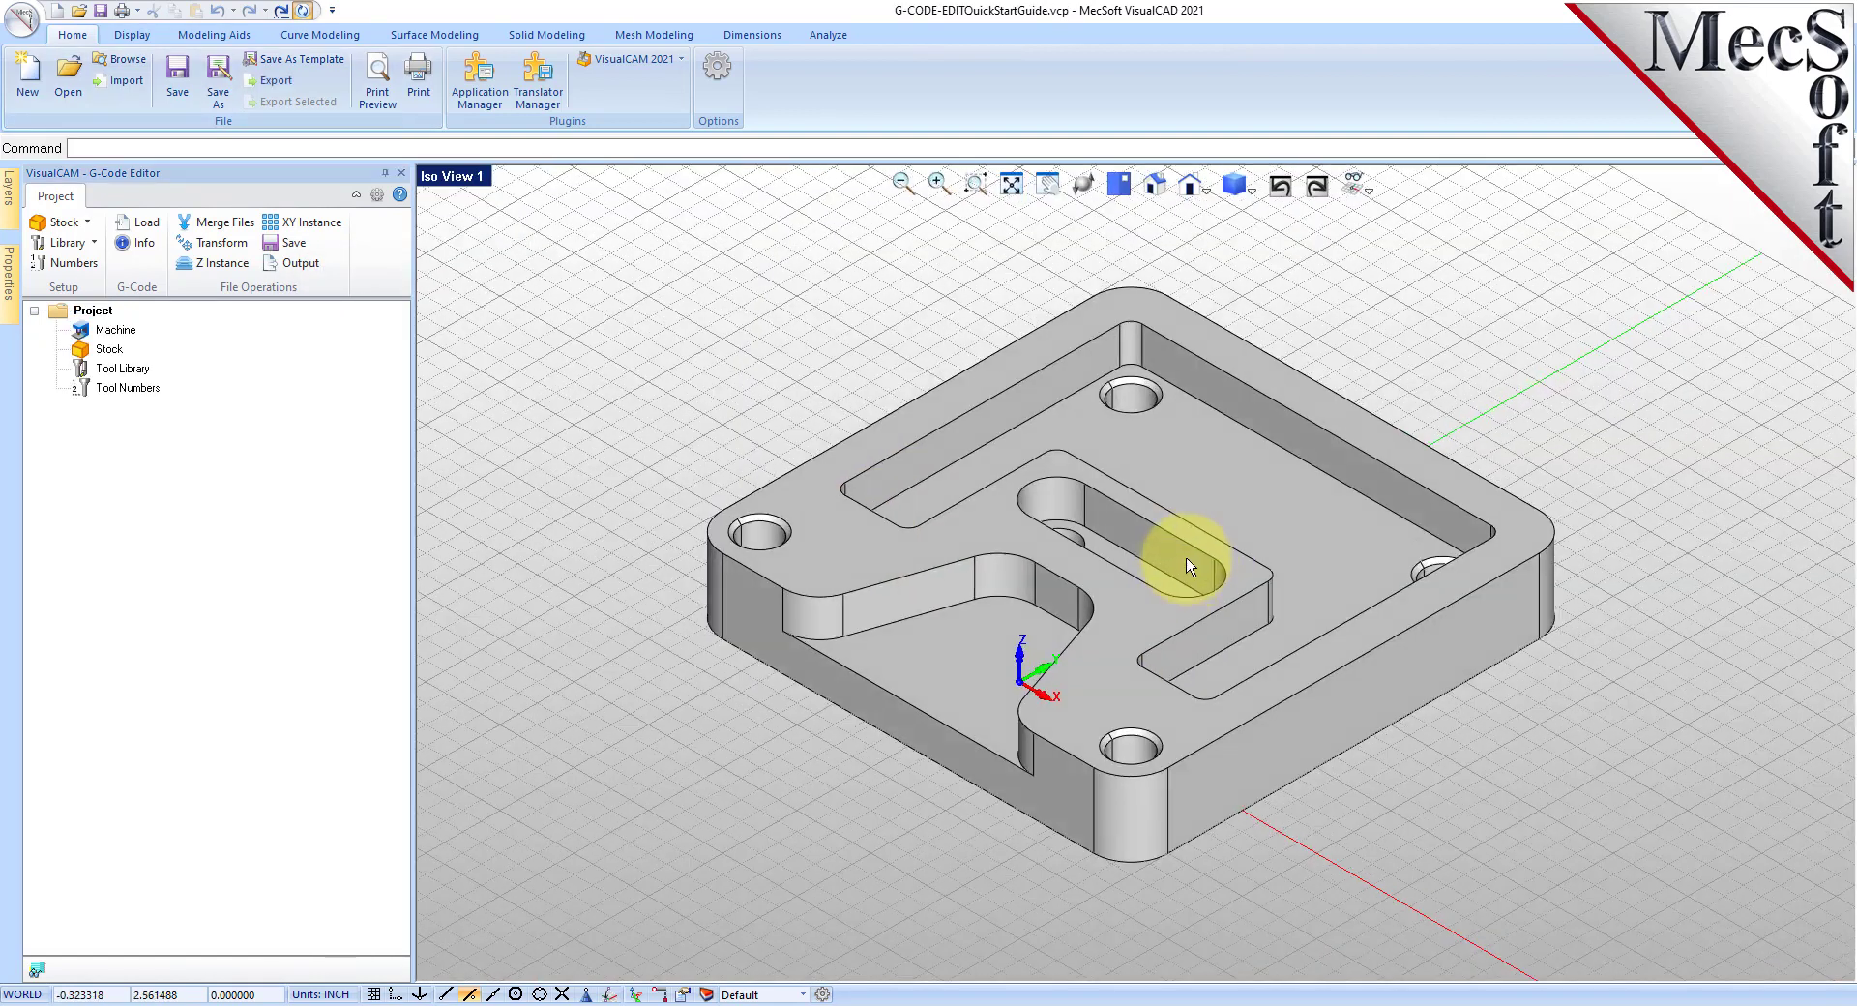
# Examine the part model from the isometric view and review the Project, Stock and Tool Numbers entries in the project tree.
pyautogui.scroll(1, 1178, 506)
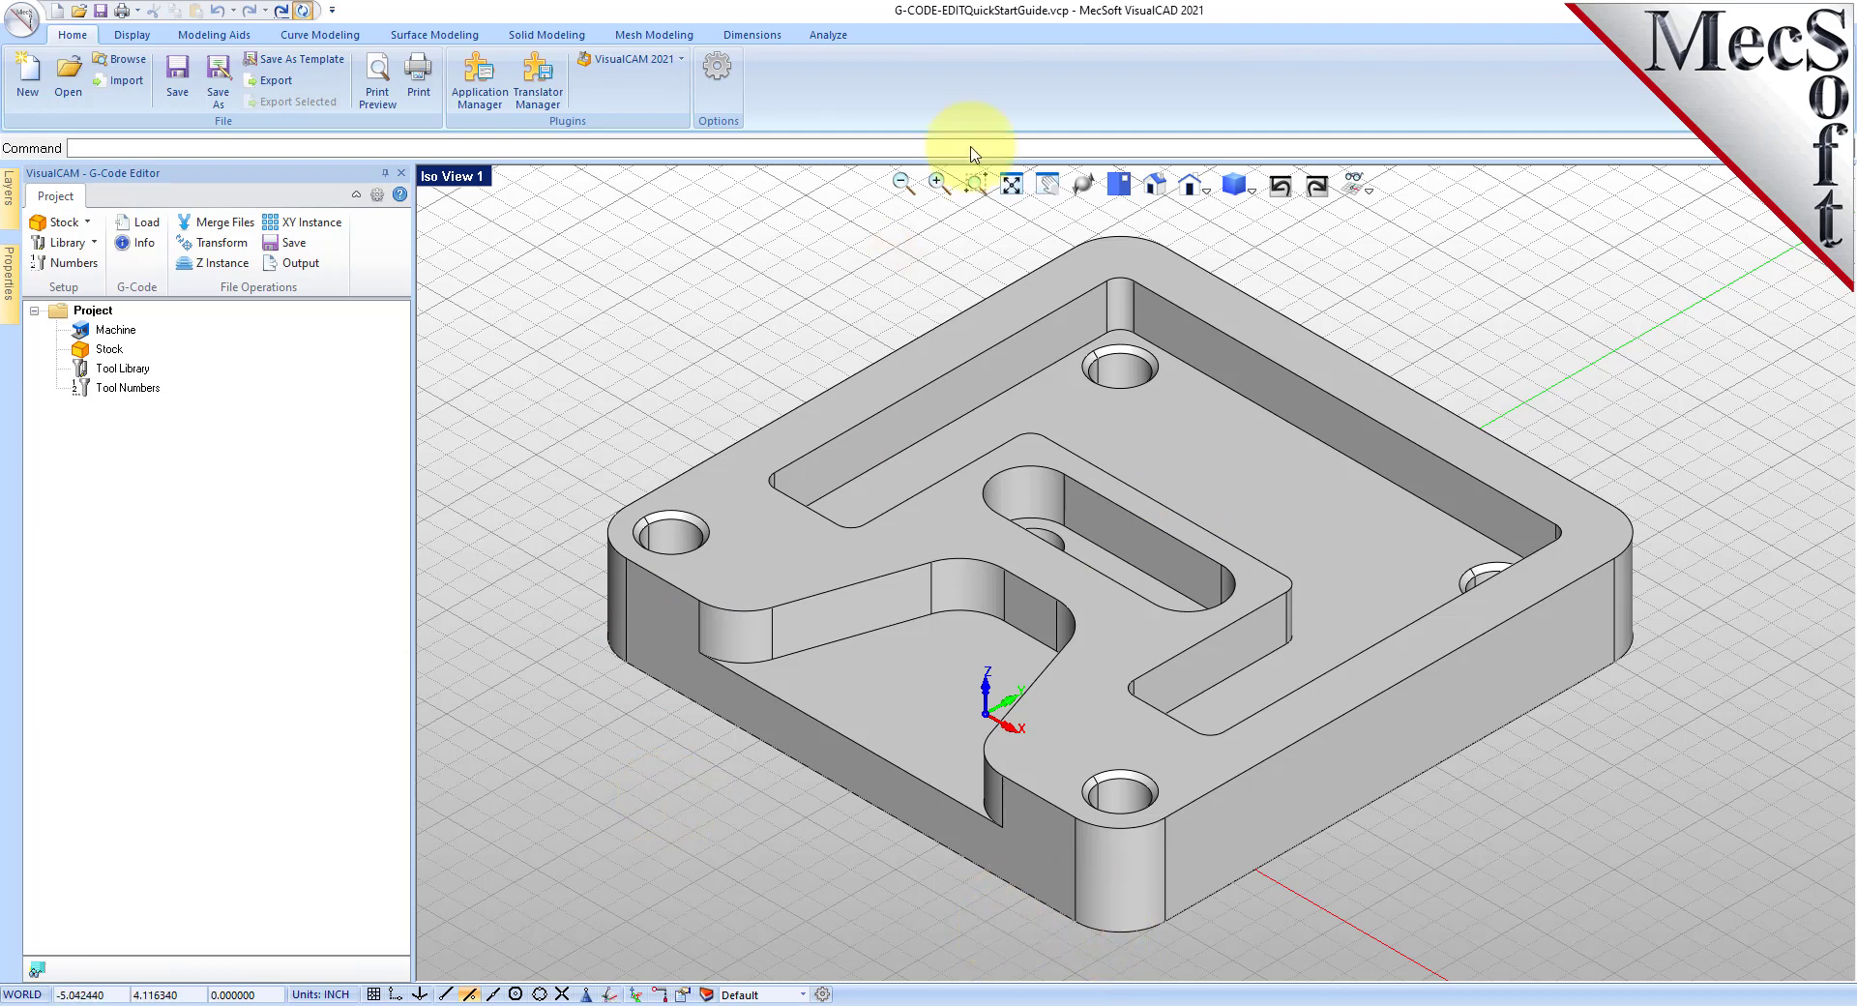
pyautogui.click(1082, 186)
pyautogui.moveTo(1086, 592); pyautogui.dragTo(1108, 707)
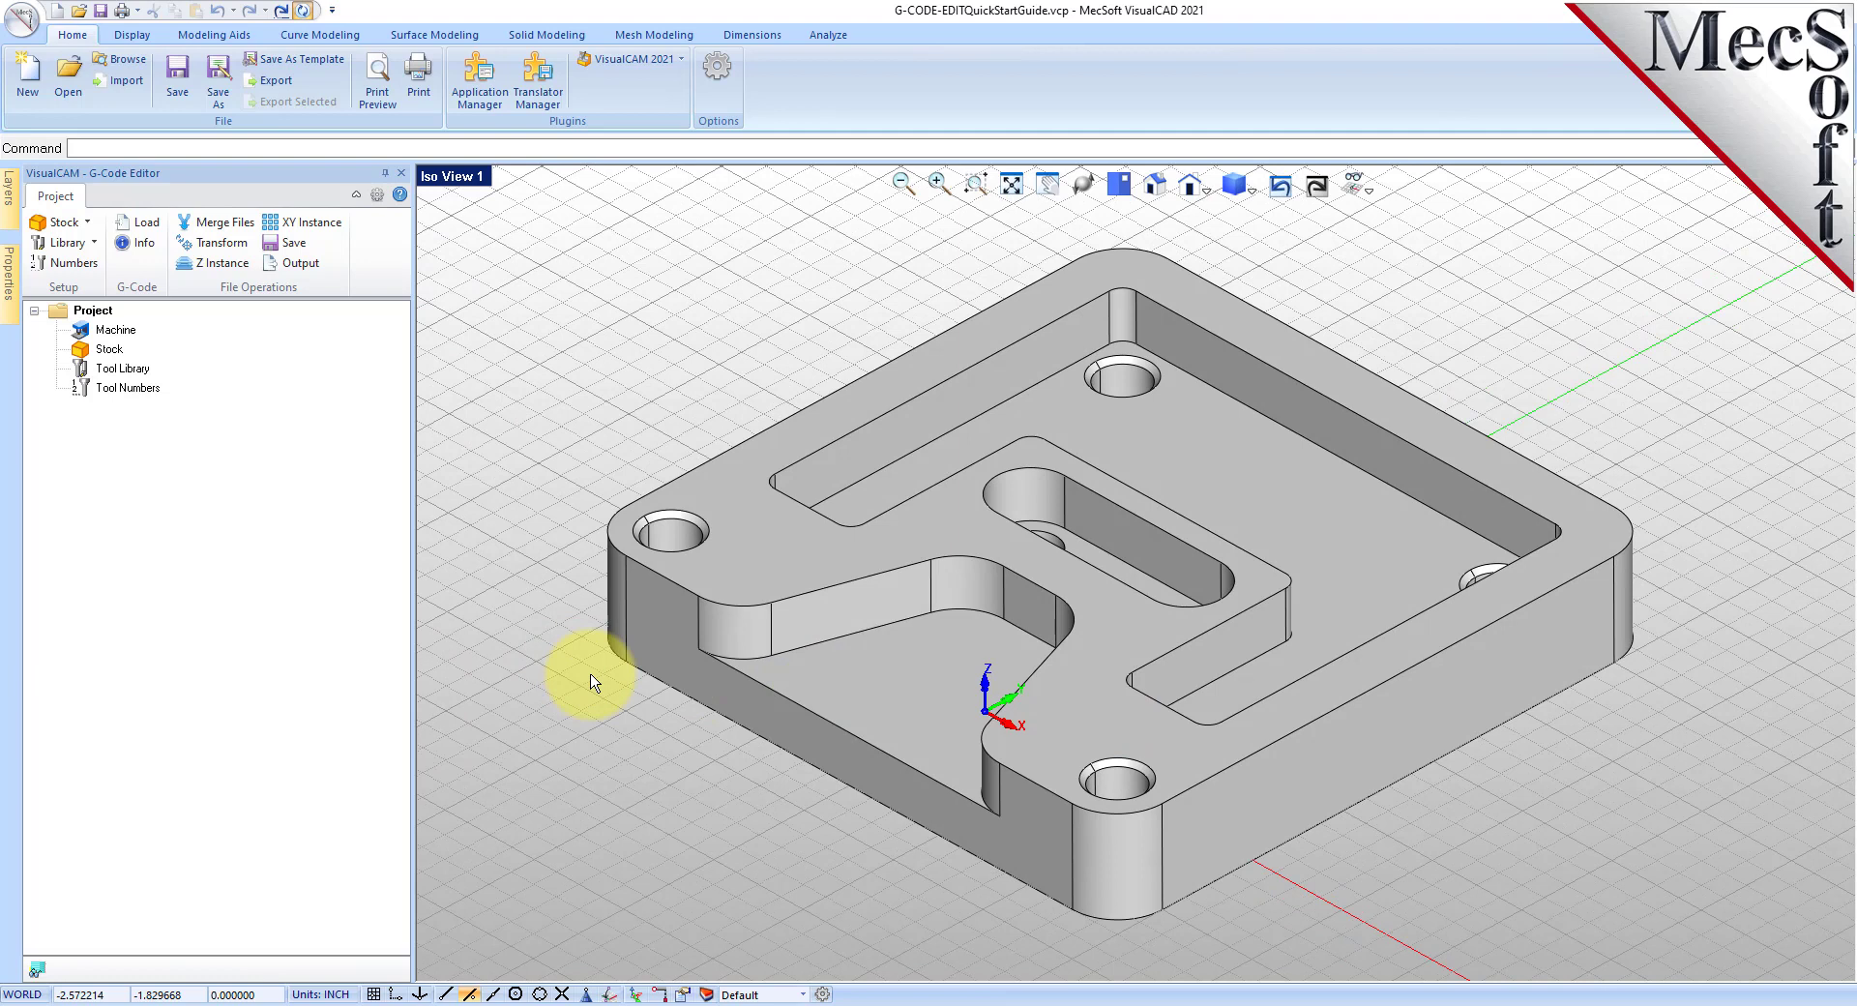
pyautogui.click(904, 668)
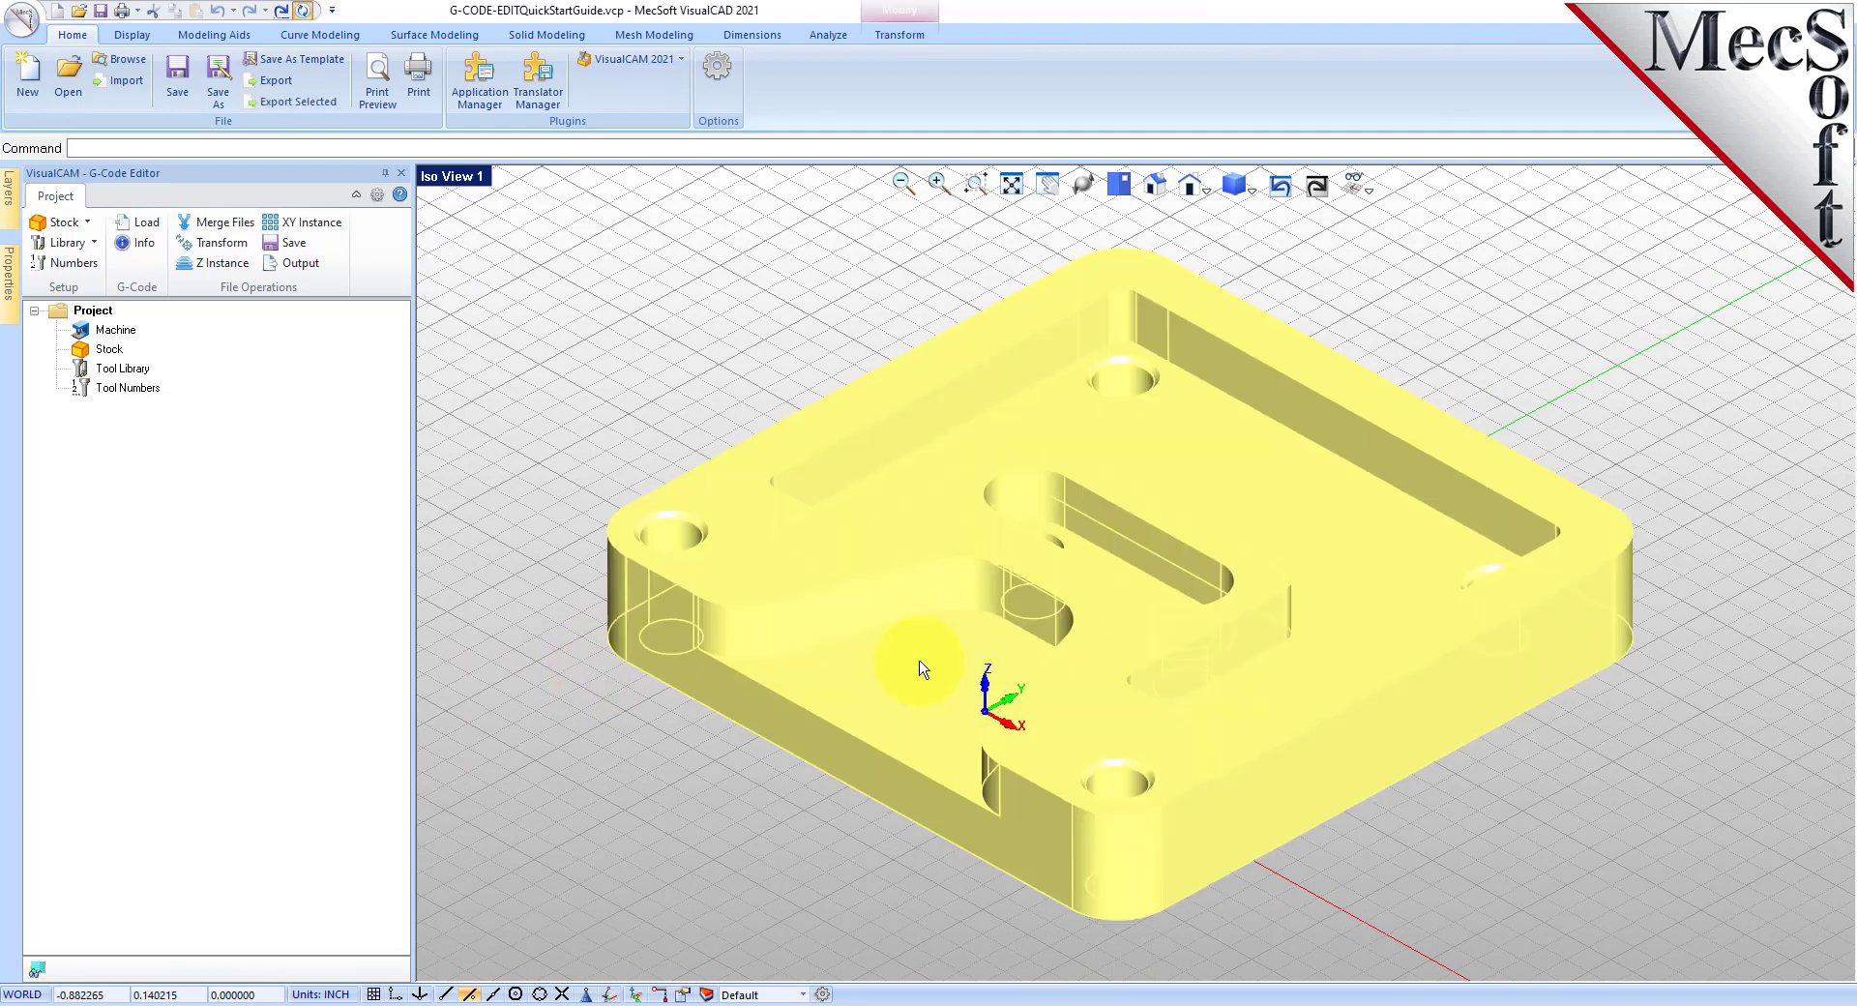
pyautogui.click(650, 726)
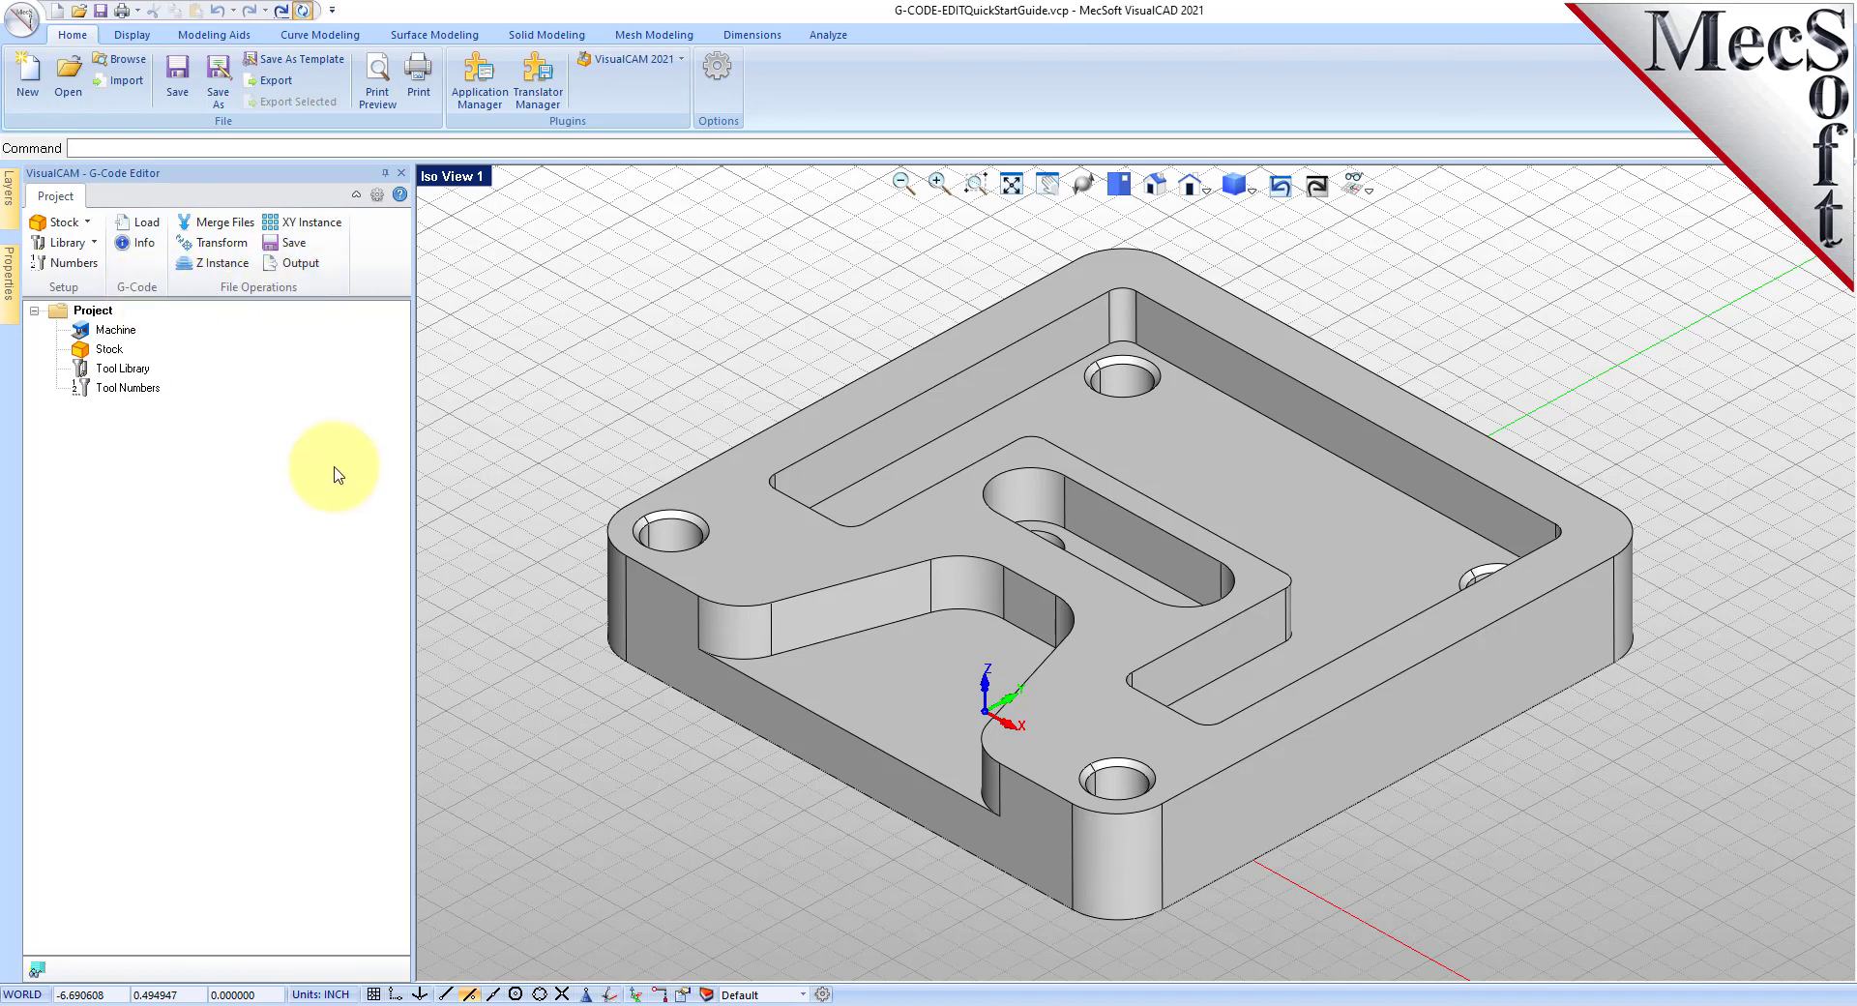
pyautogui.click(89, 311)
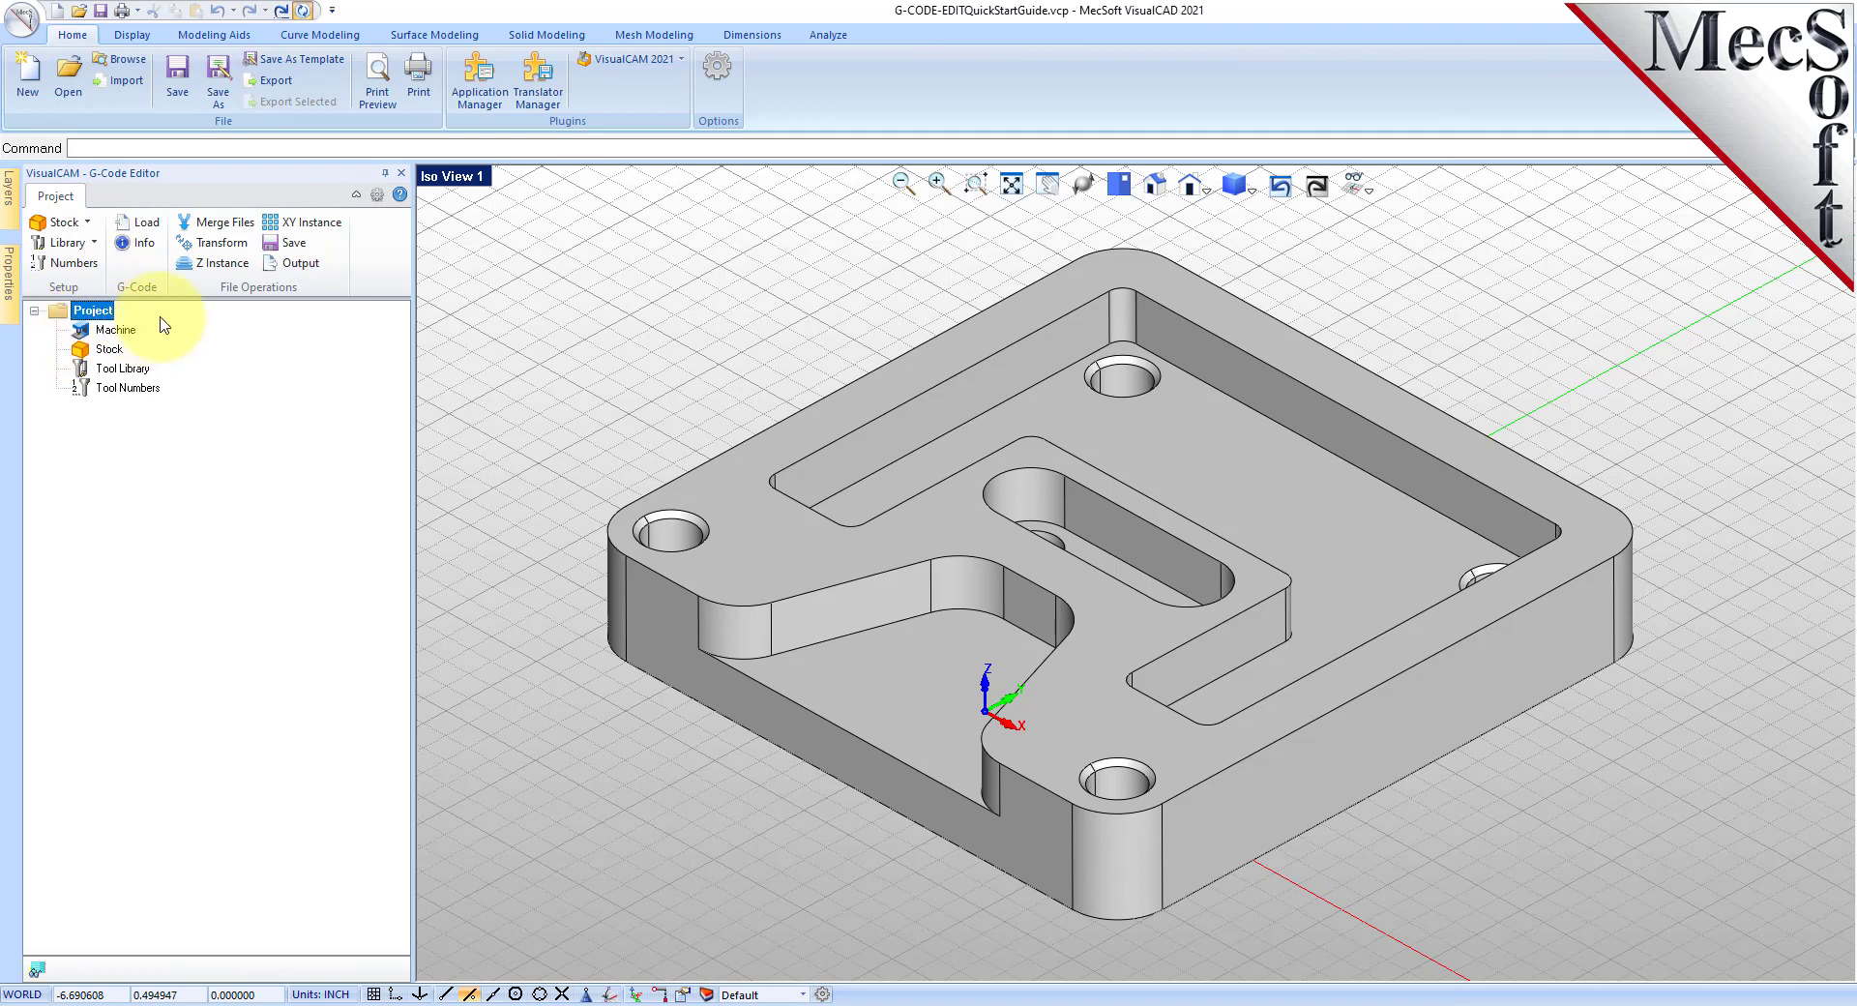
pyautogui.click(109, 349)
pyautogui.click(126, 388)
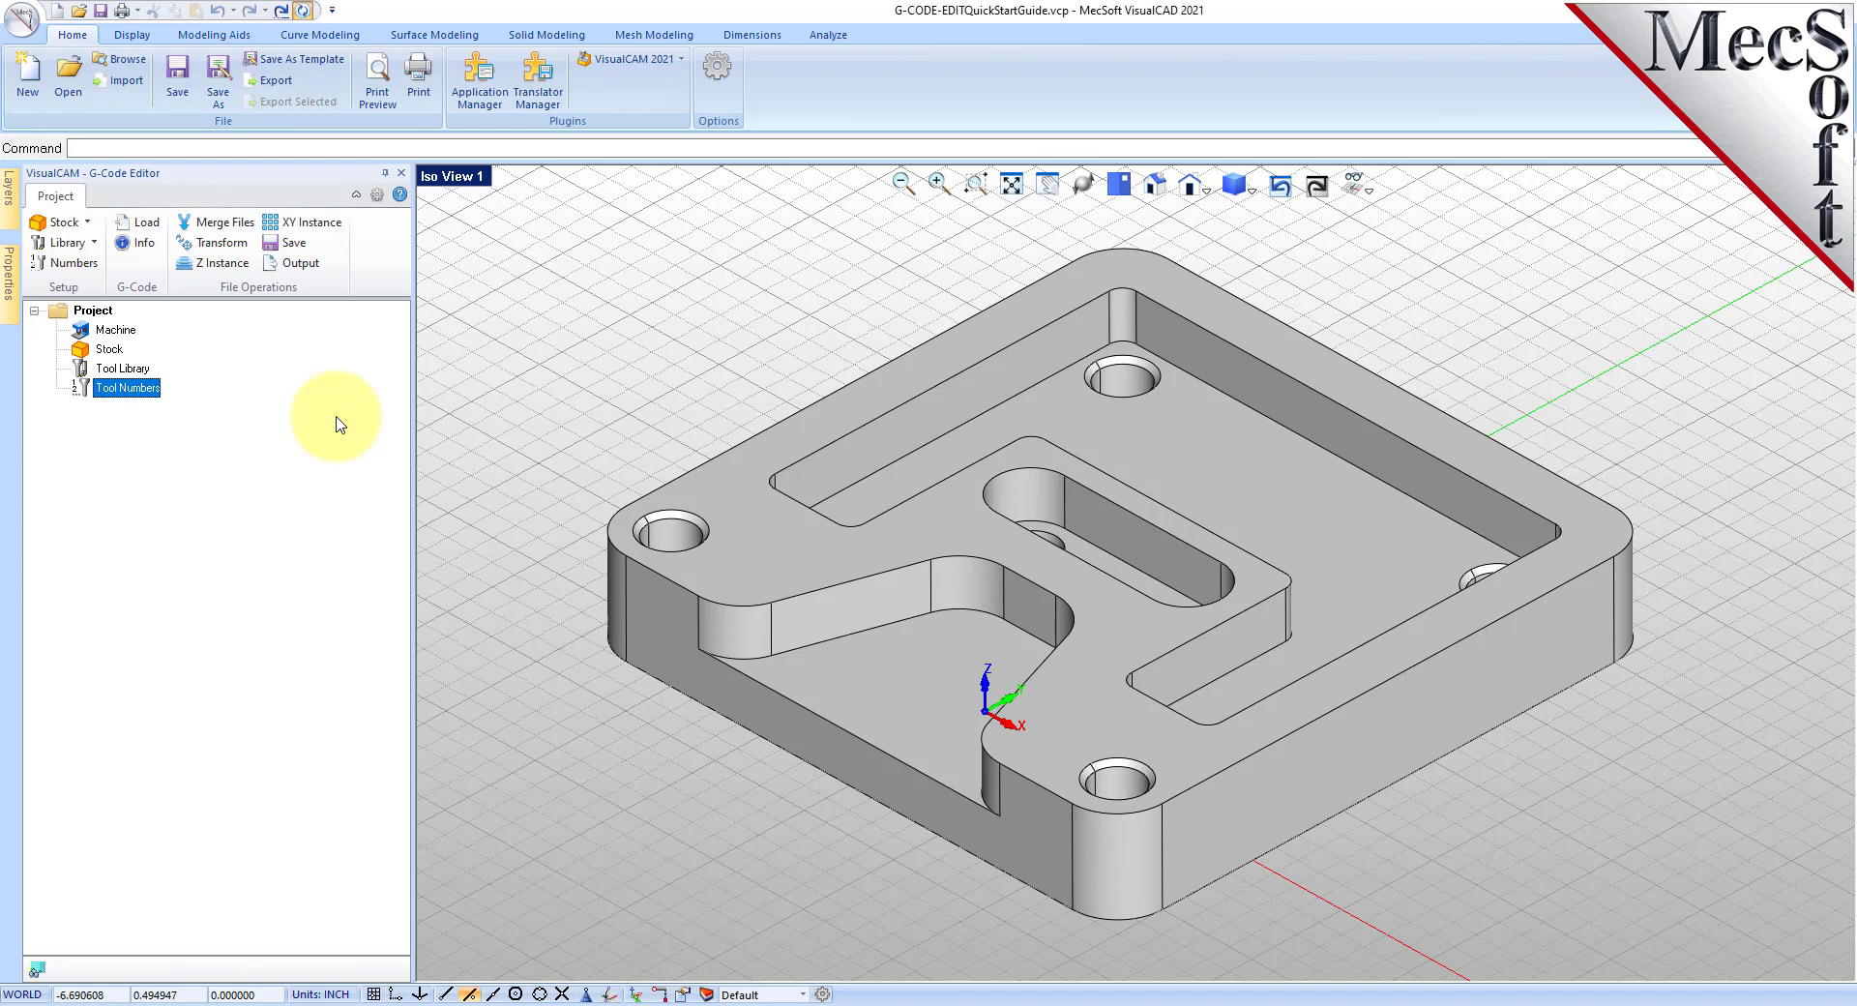
# Load the G-code file G-CODE-EDITQuickStartGuide.nc from the QuickStart folder into the project.
pyautogui.click(147, 223)
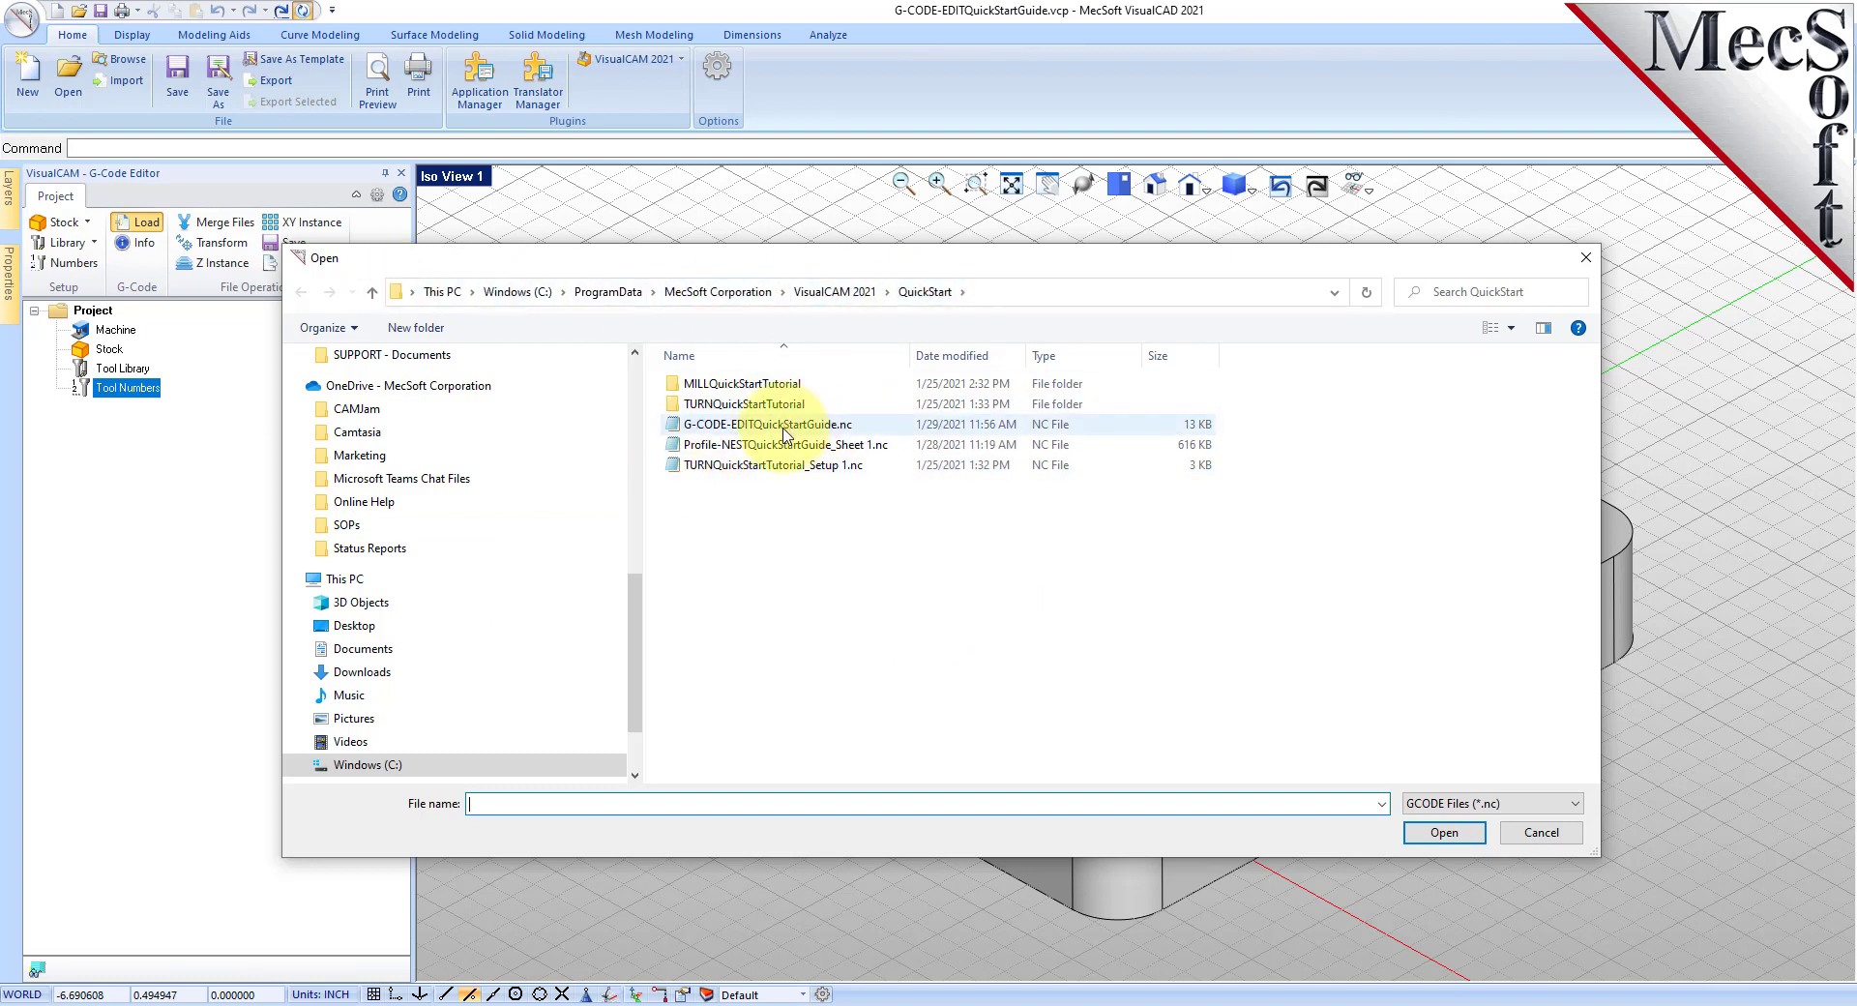
pyautogui.click(785, 431)
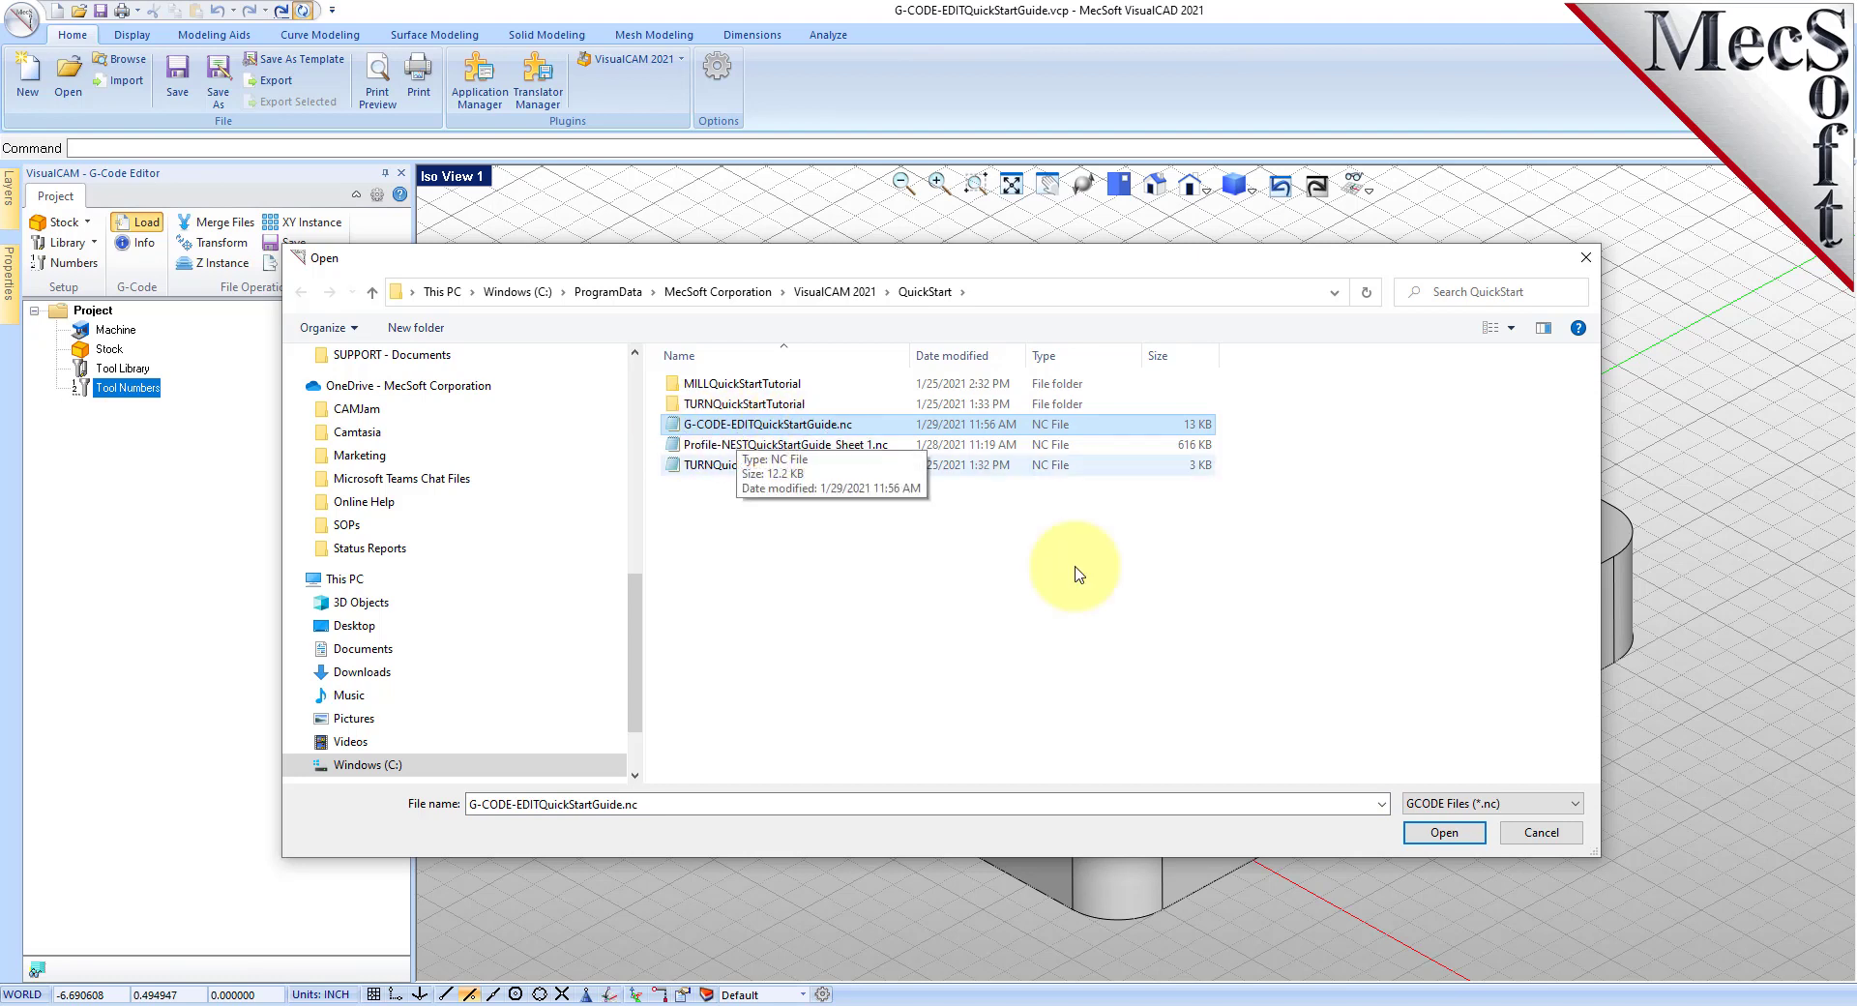
pyautogui.click(1439, 832)
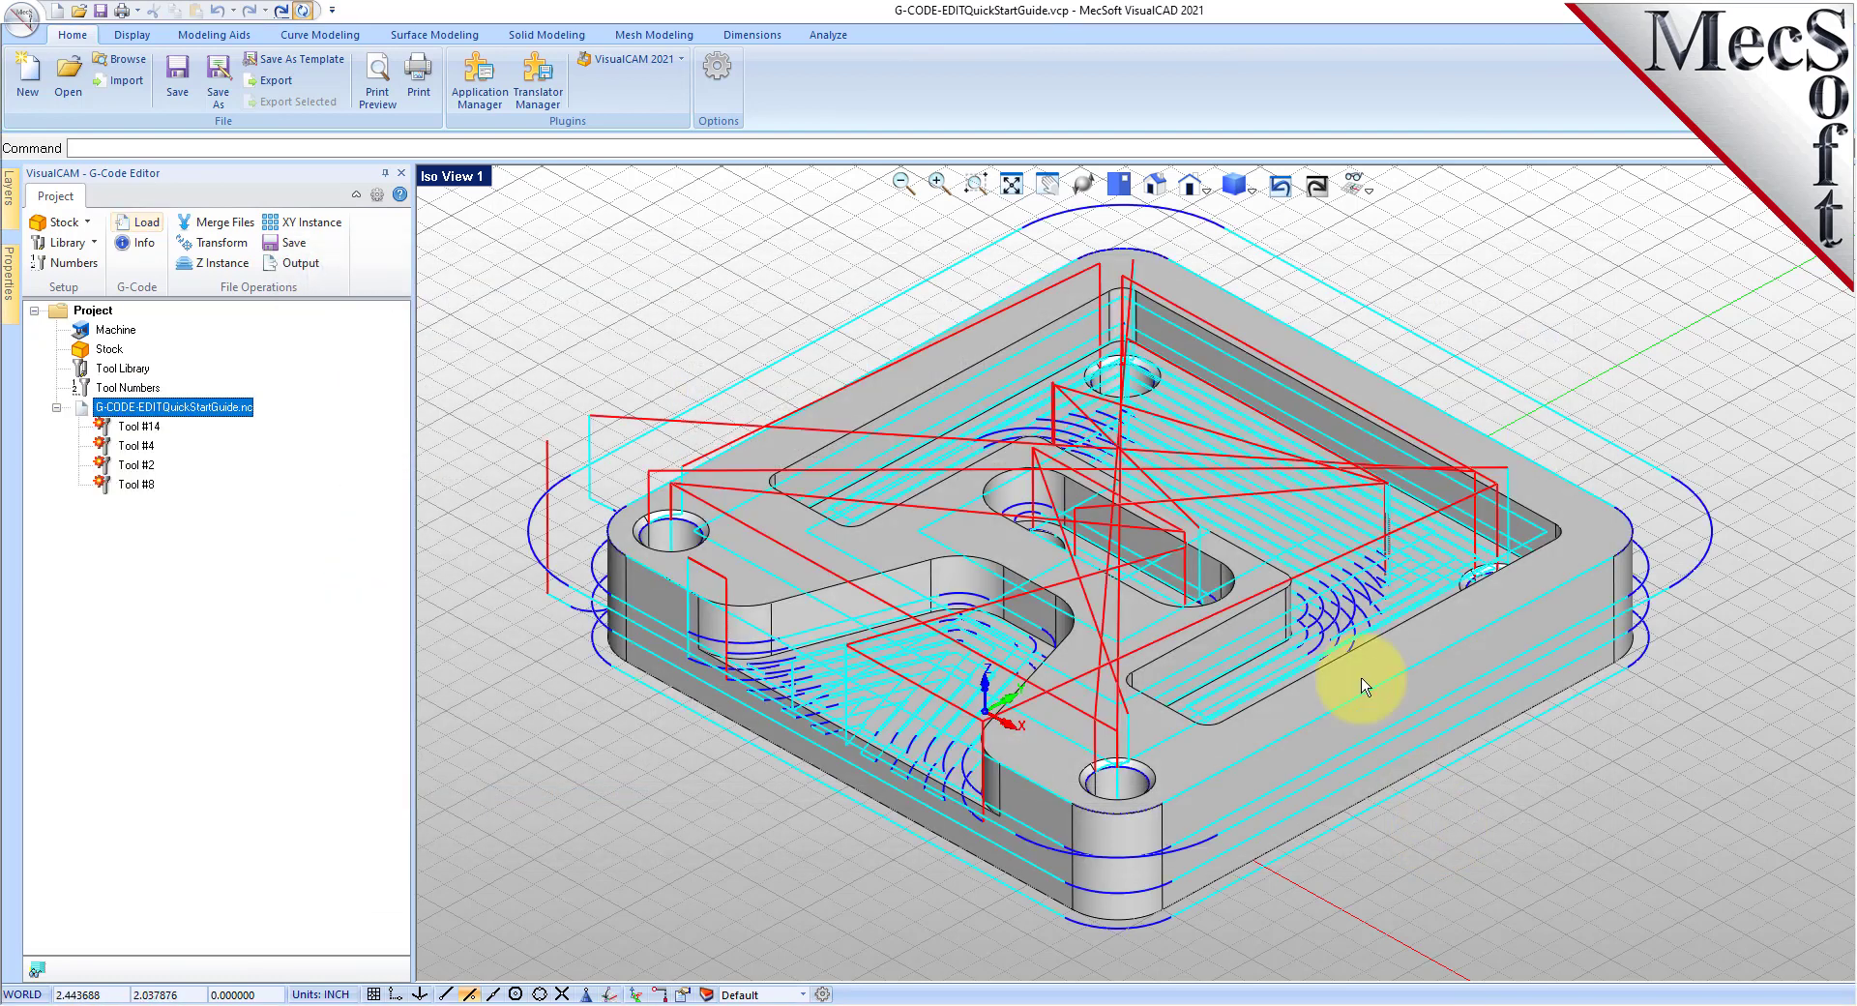
# Examine the loaded toolpaths on the part and the Tool #4, Tool #2 and Tool #8 entries under the G-code file.
pyautogui.scroll(-1, 968, 617)
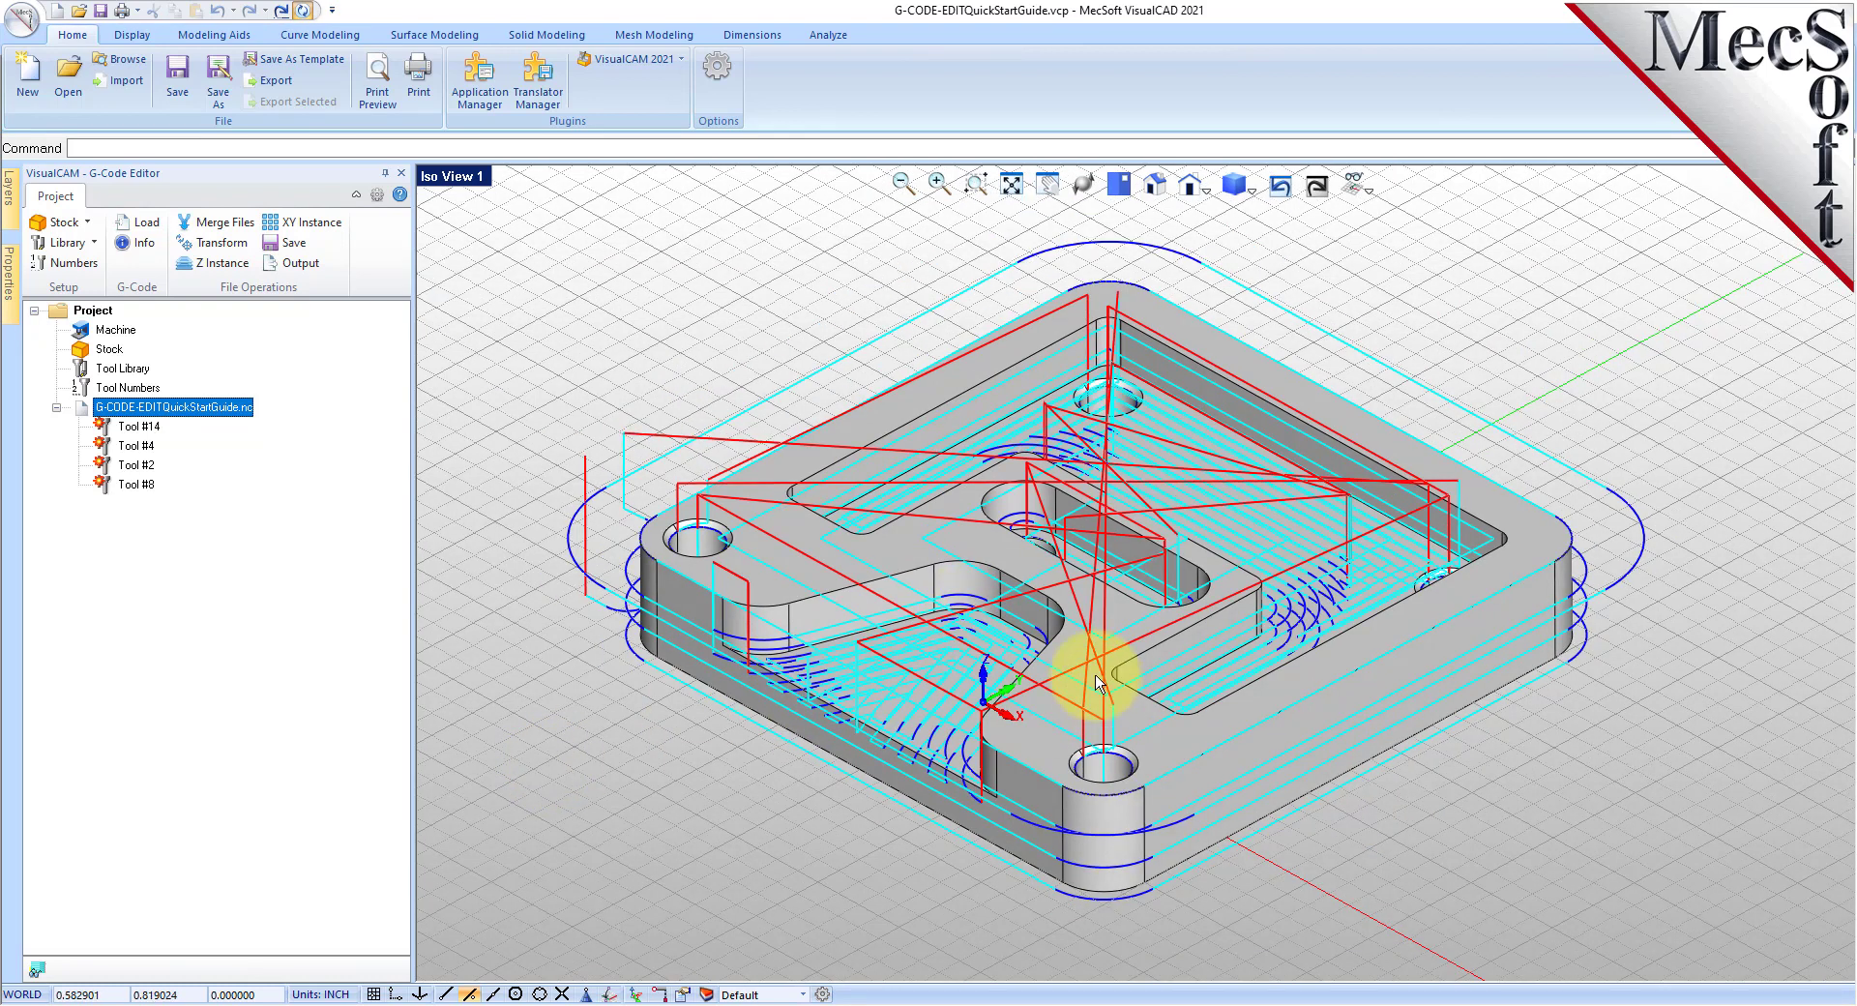
pyautogui.moveTo(1101, 726); pyautogui.dragTo(1099, 510, button='right')
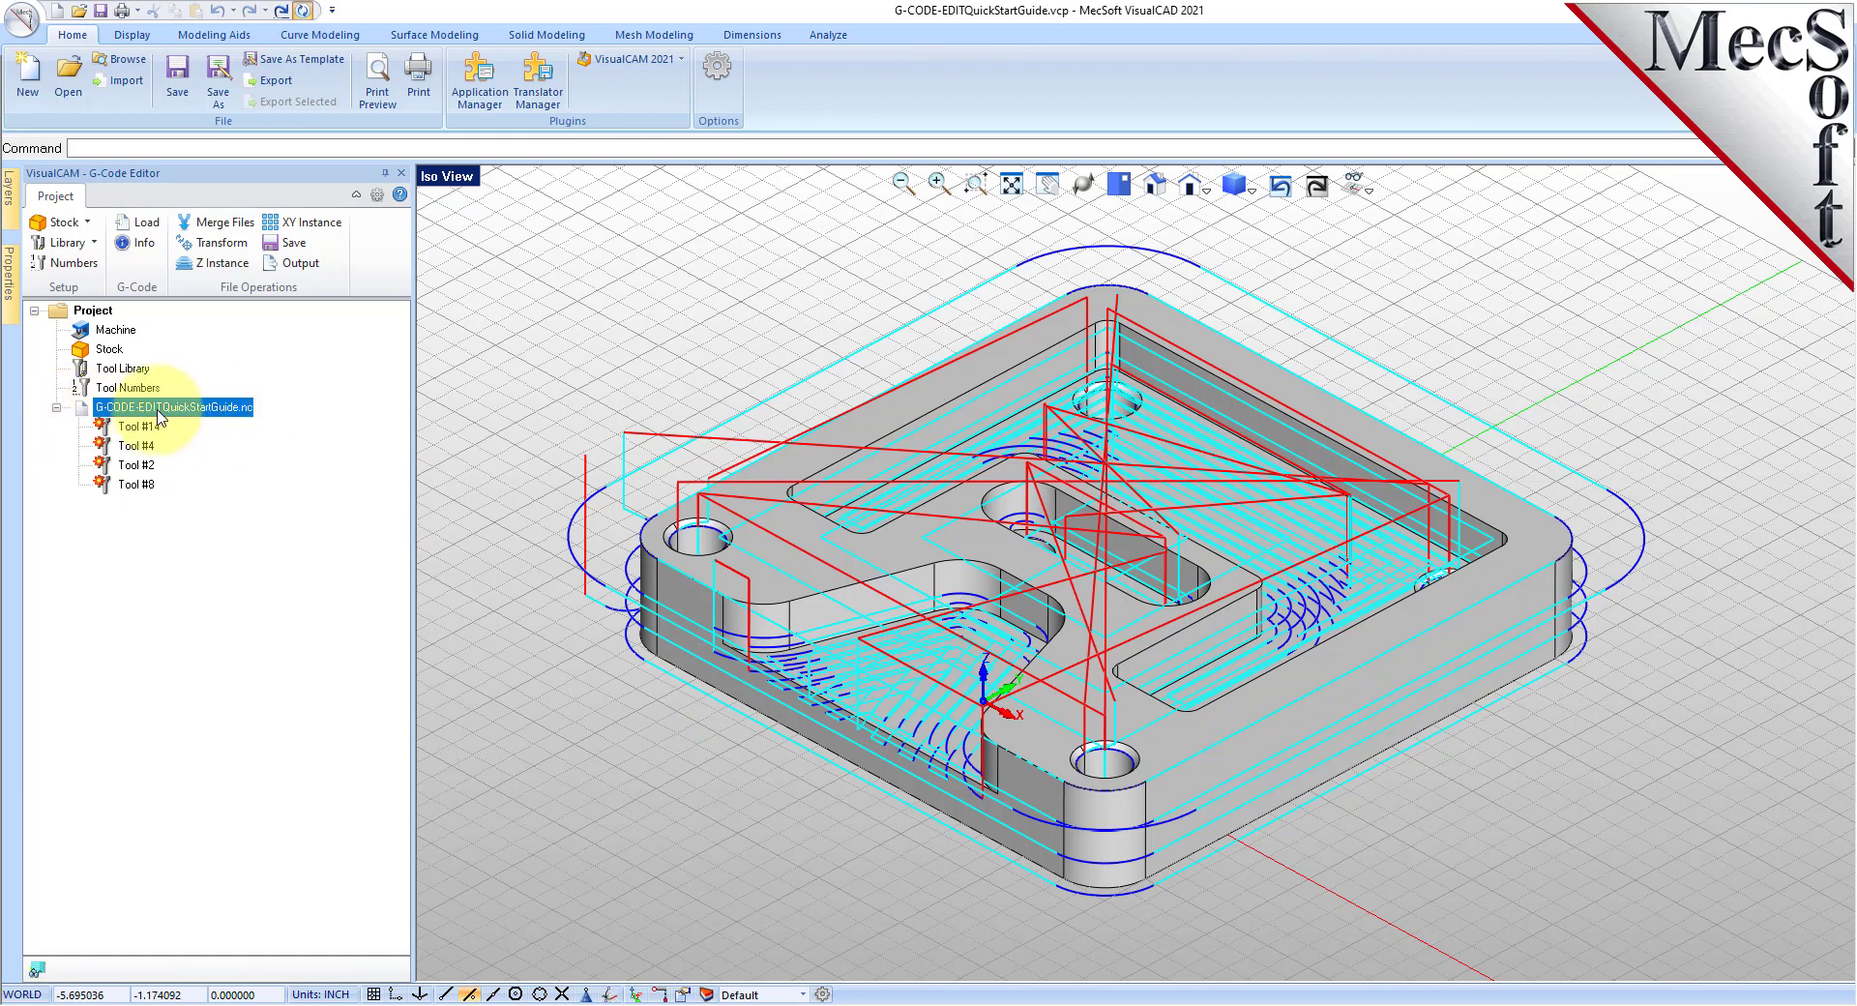
pyautogui.click(136, 446)
pyautogui.click(136, 483)
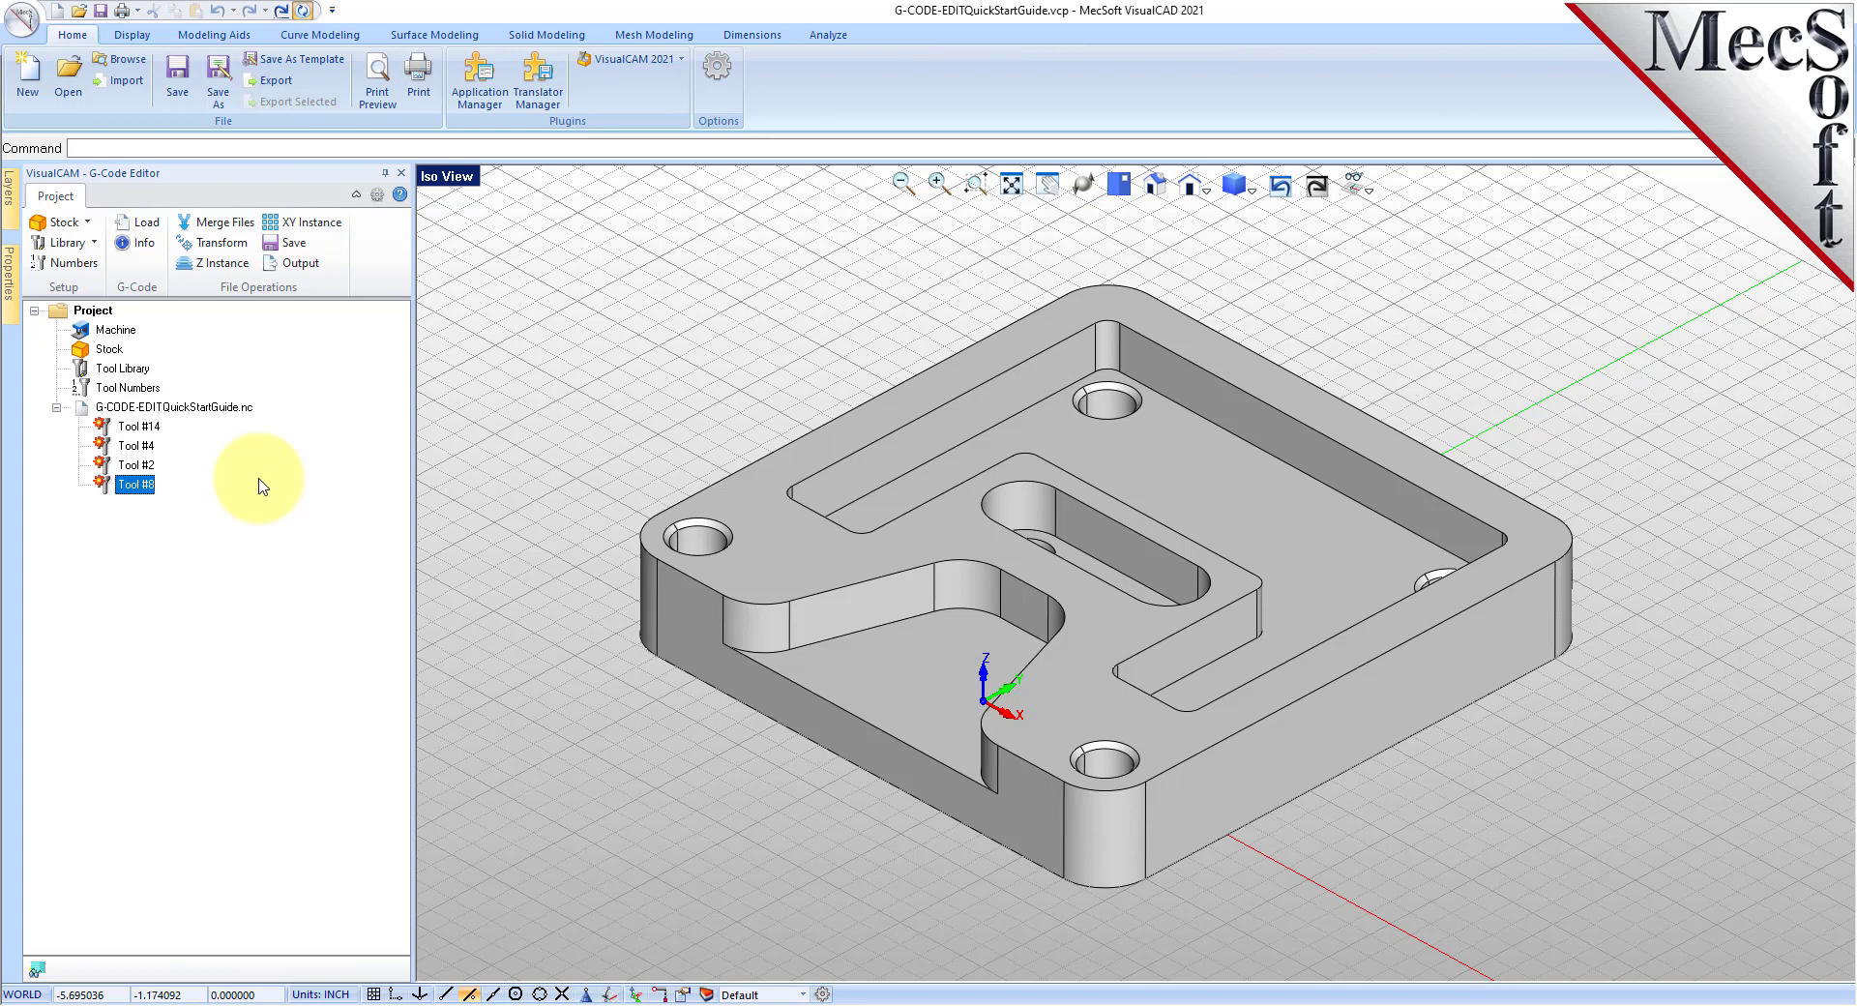
pyautogui.click(135, 446)
pyautogui.click(136, 465)
pyautogui.click(136, 485)
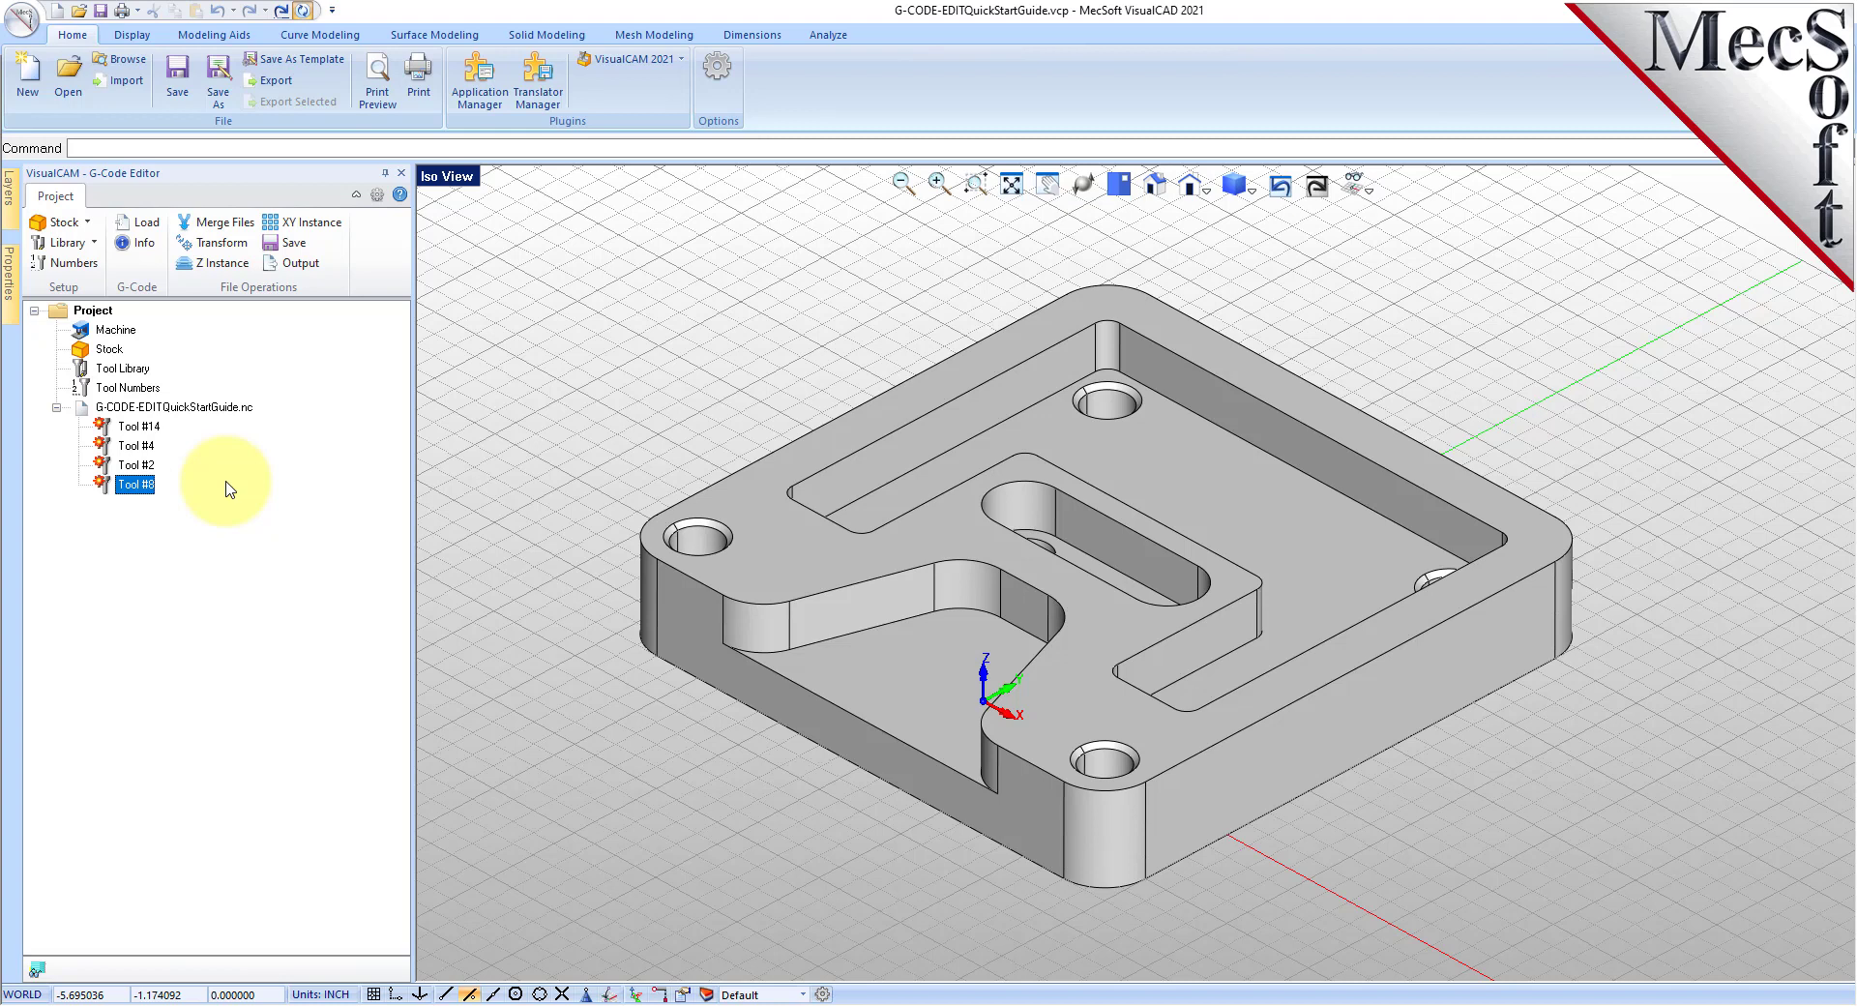
# Open G-CODE-EDITQuickStartGuide.nc for editing with the default tools and widen the editor pane slightly.
pyautogui.click(227, 407)
pyautogui.rightClick(228, 424)
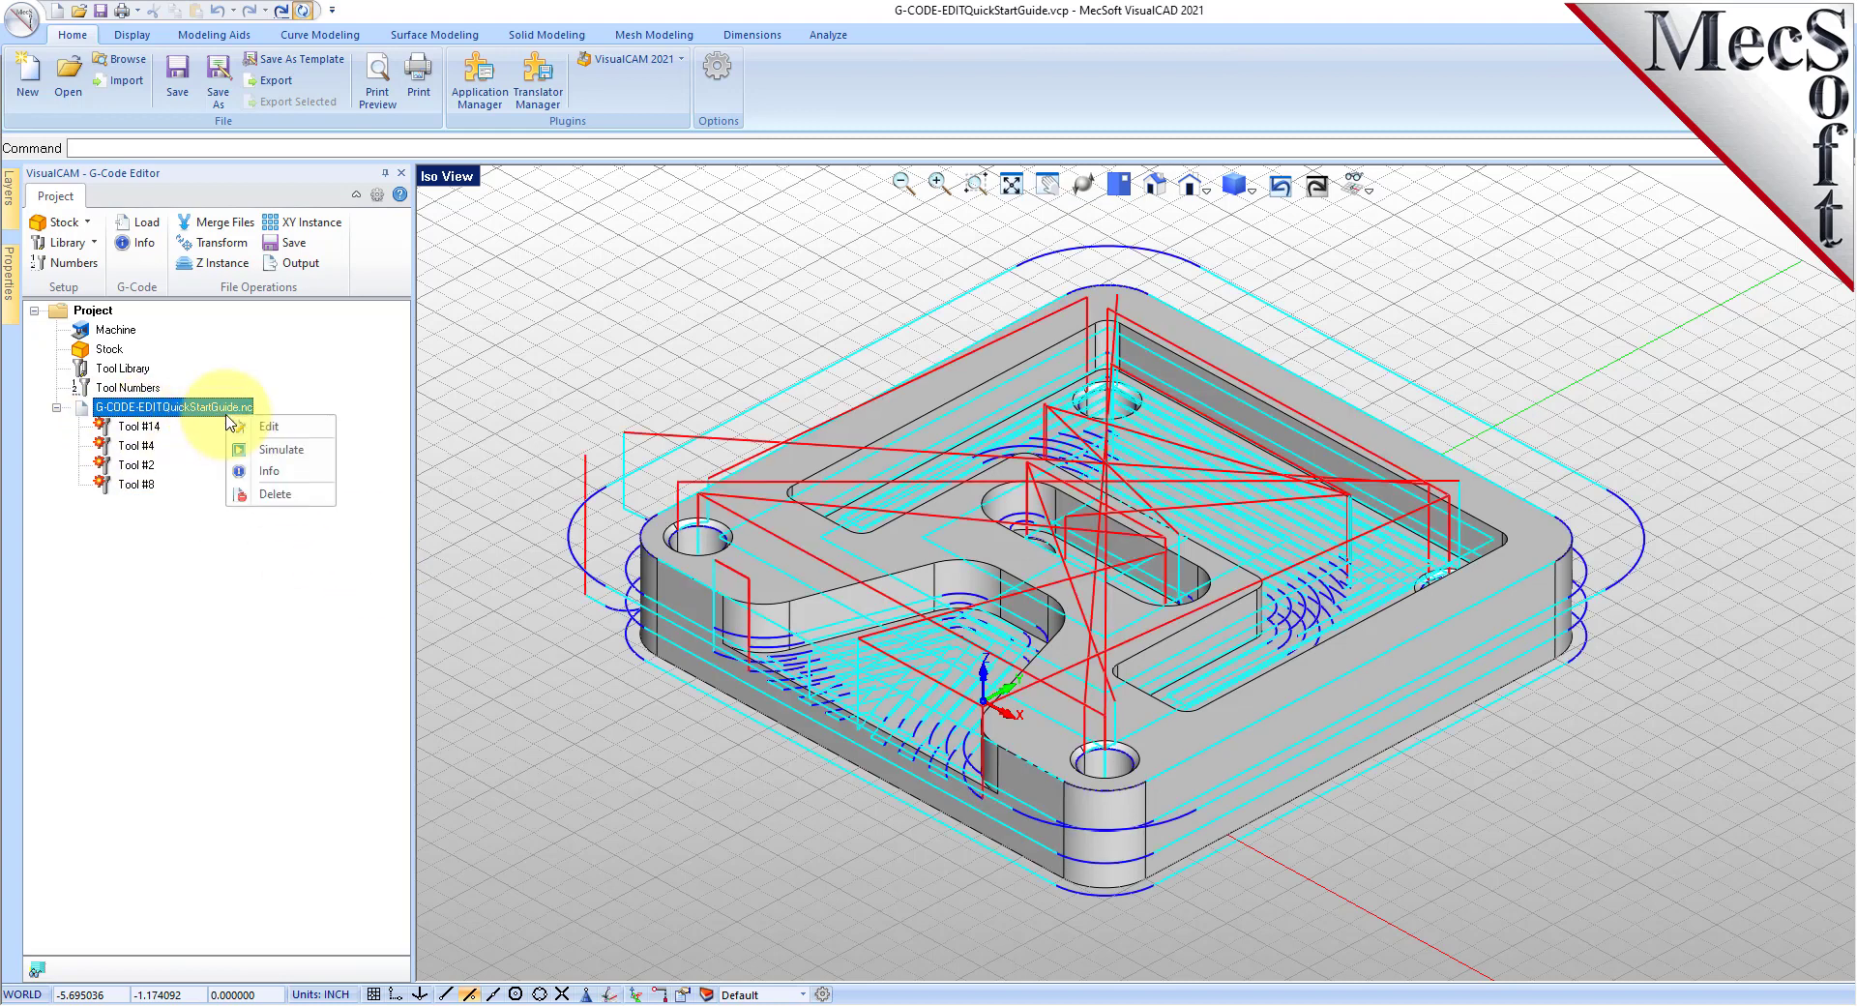
pyautogui.click(320, 429)
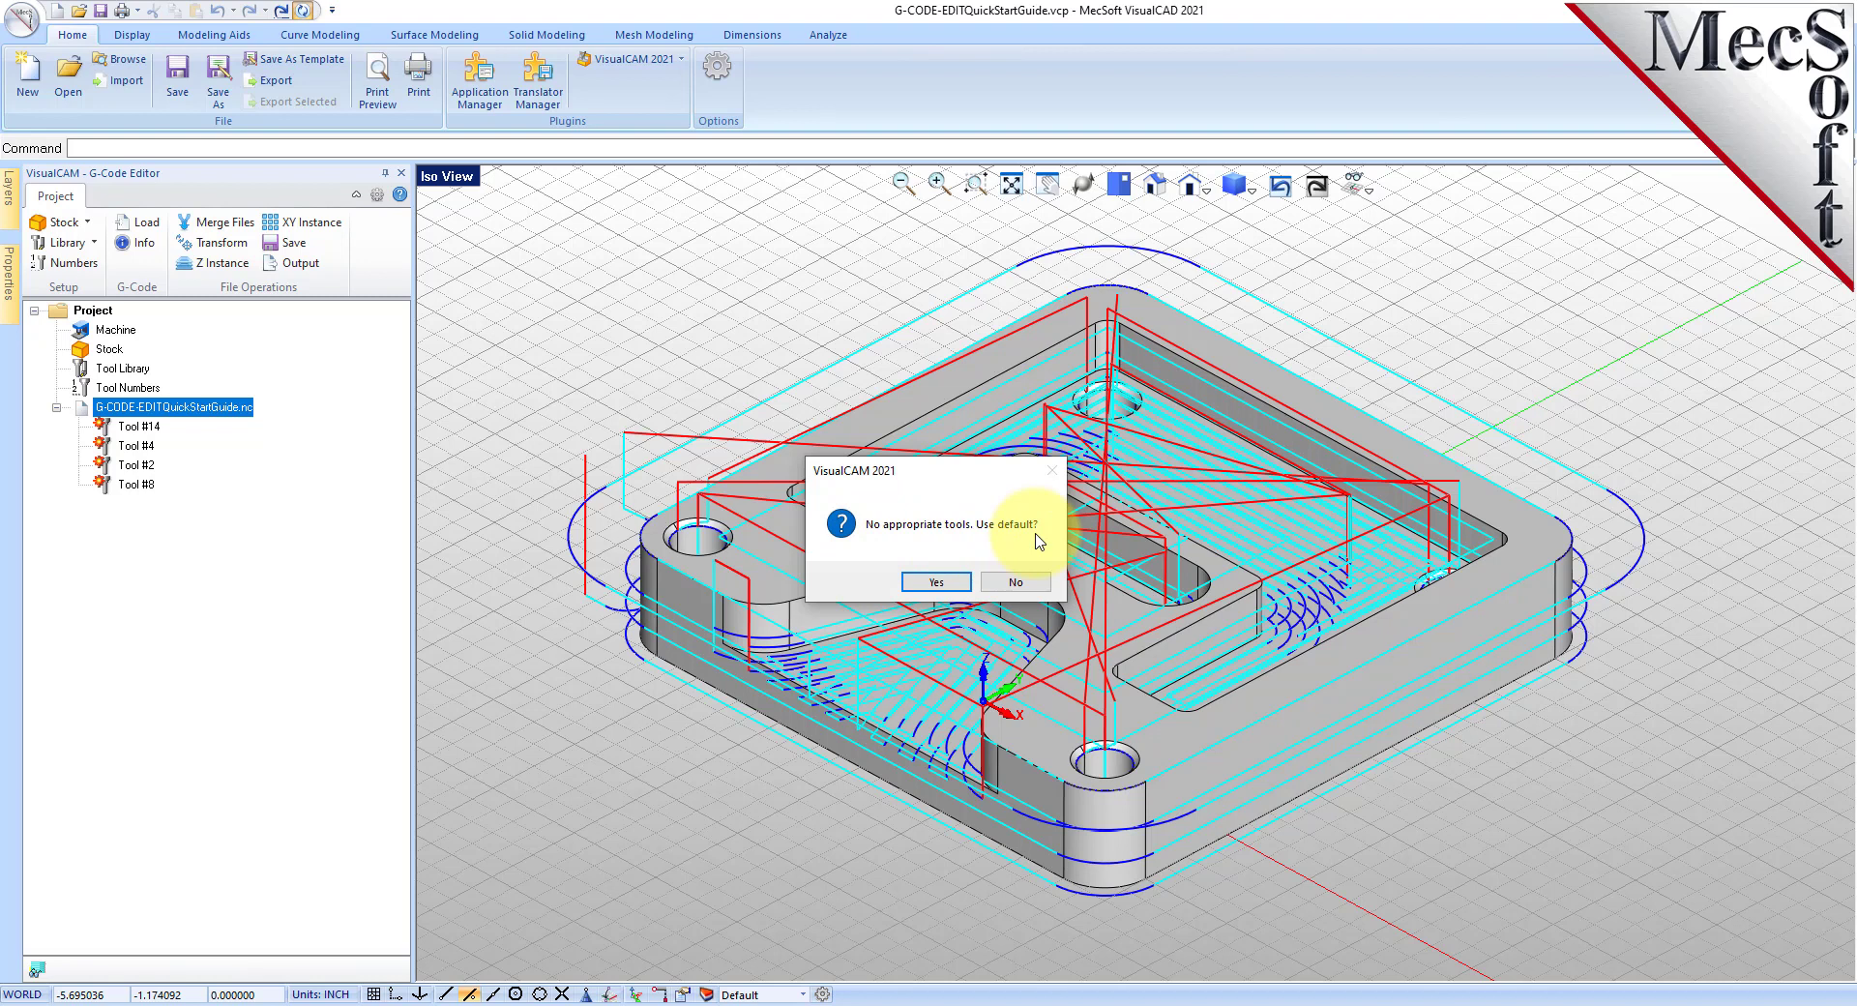
pyautogui.moveTo(923, 478); pyautogui.dragTo(404, 507)
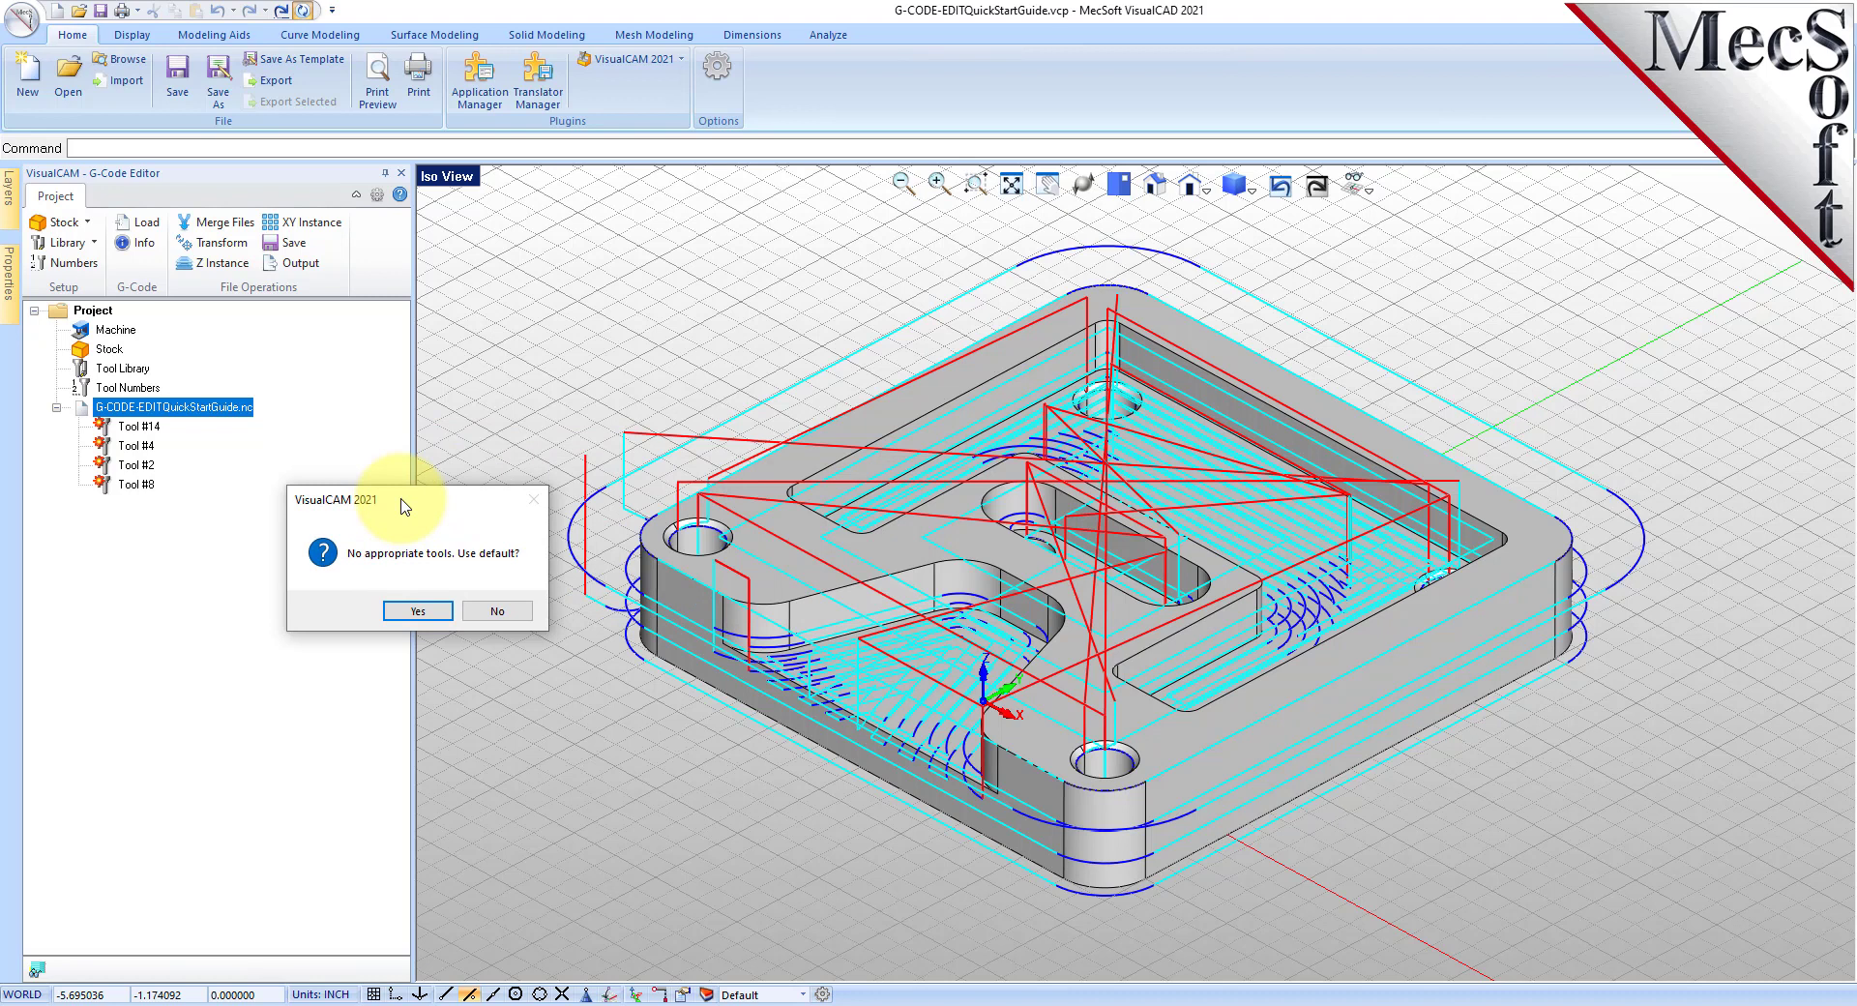
pyautogui.click(426, 611)
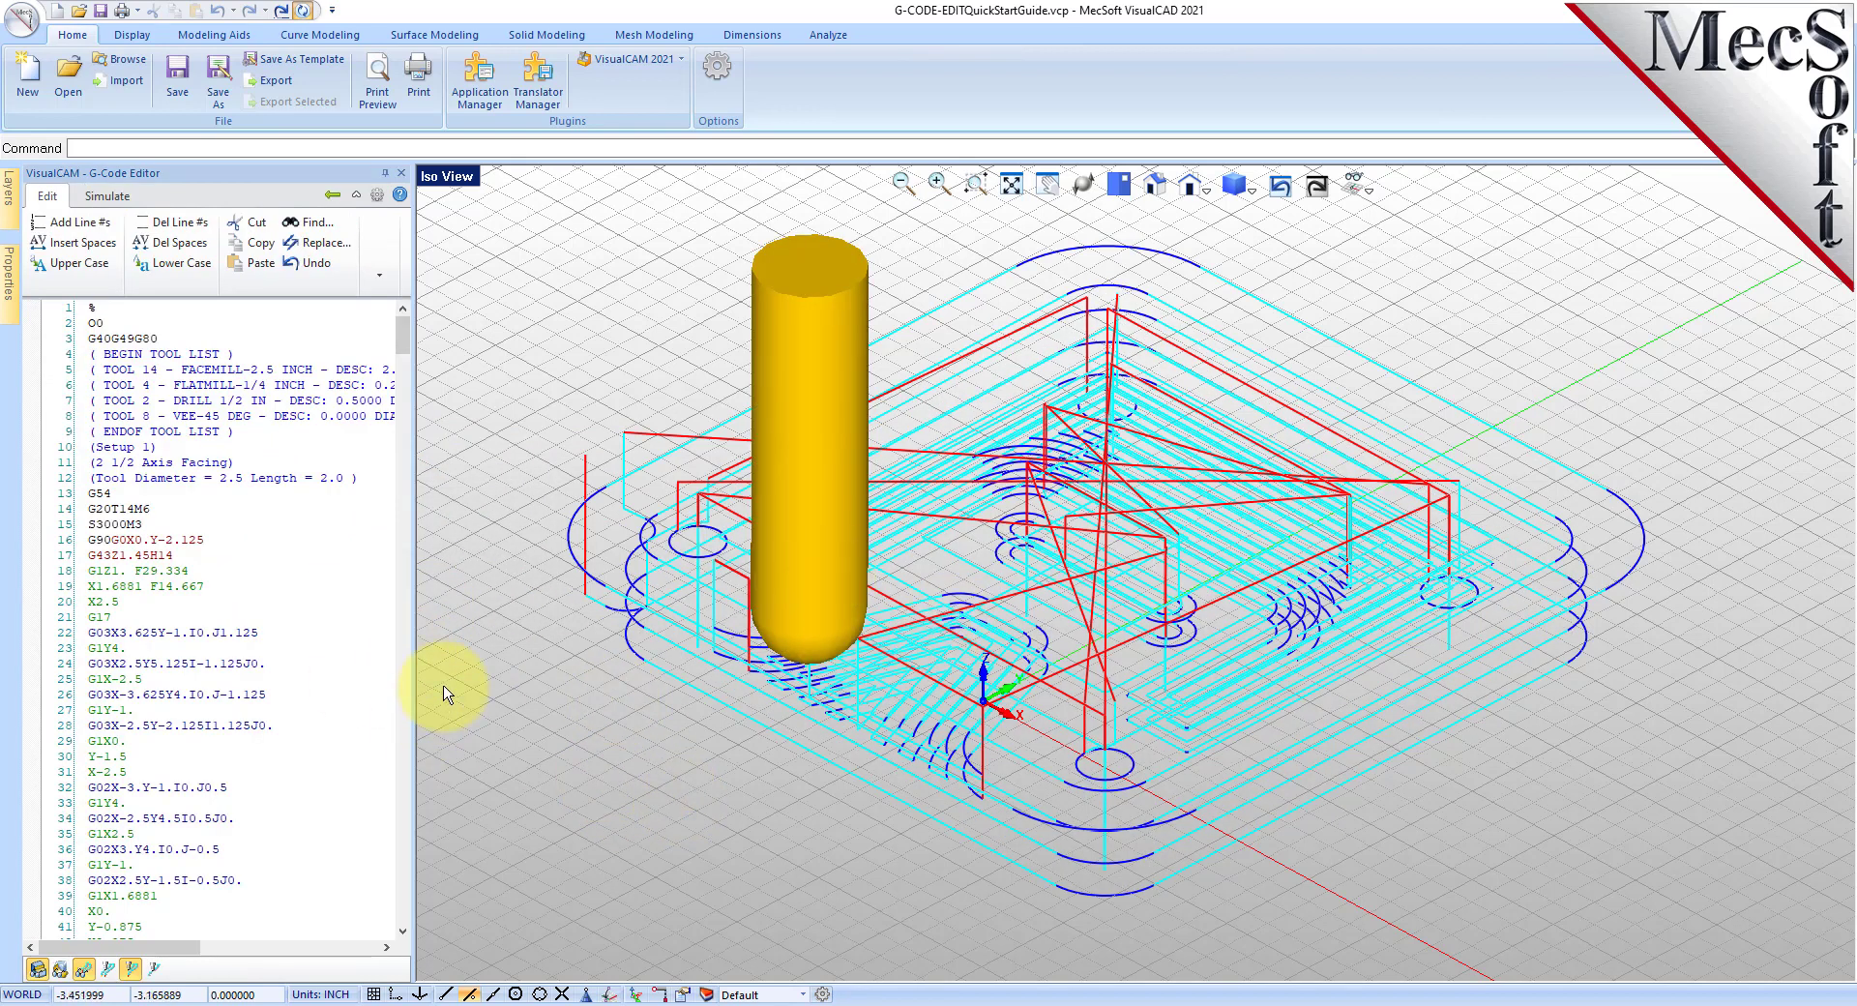
pyautogui.moveTo(416, 689)
pyautogui.mouseDown()
pyautogui.moveTo(468, 684)
pyautogui.moveTo(435, 715)
pyautogui.mouseUp()
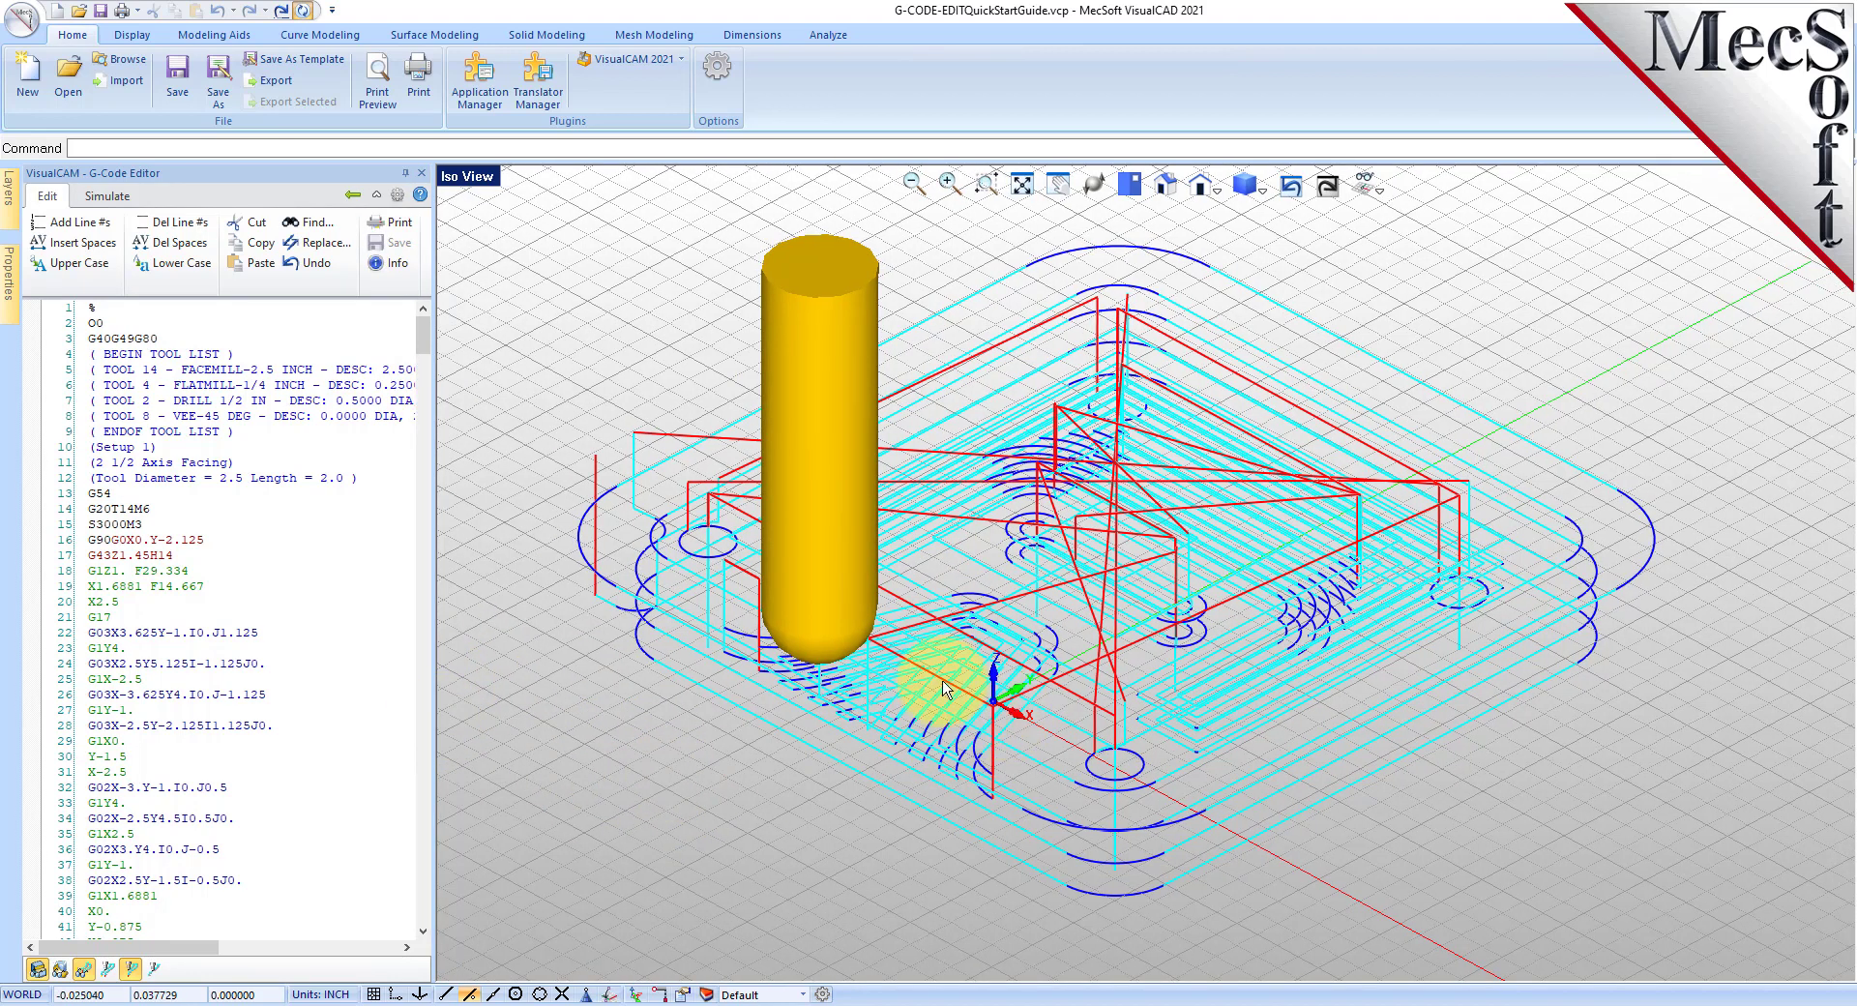
pyautogui.scroll(-1, 944, 682)
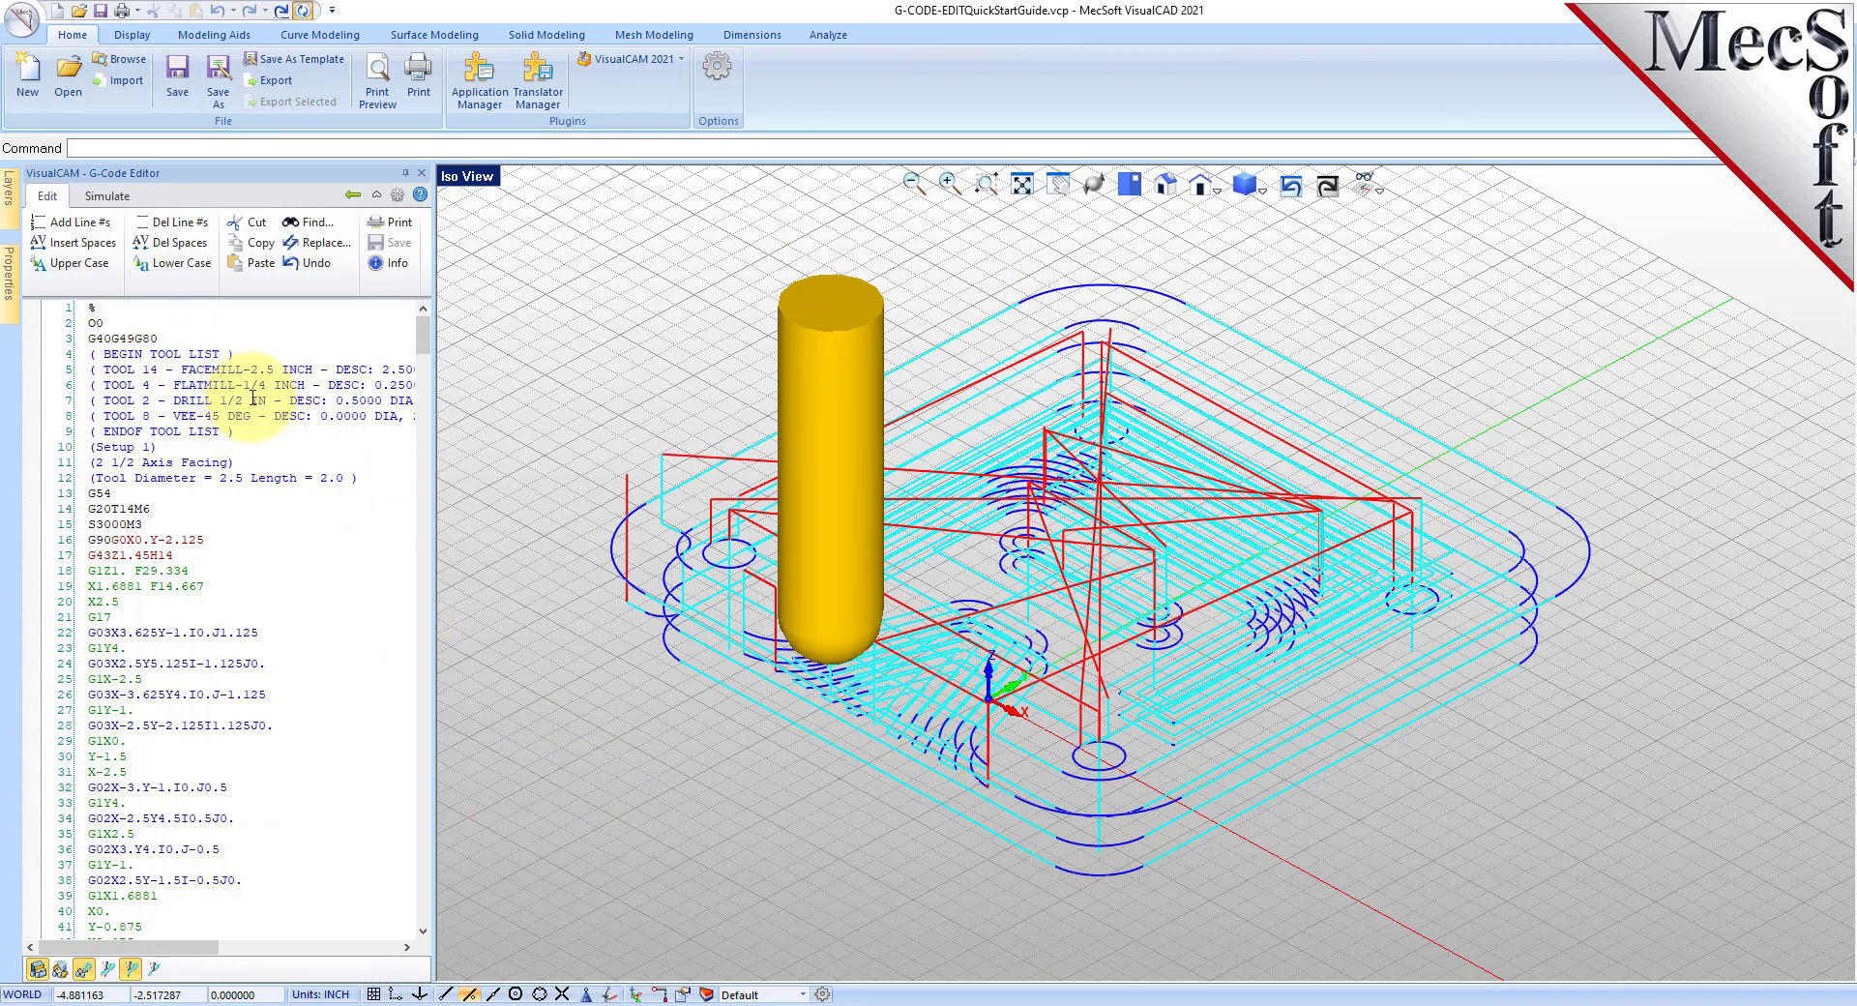
pyautogui.moveTo(426, 349)
pyautogui.mouseDown()
pyautogui.moveTo(425, 924)
pyautogui.moveTo(423, 329)
pyautogui.mouseUp()
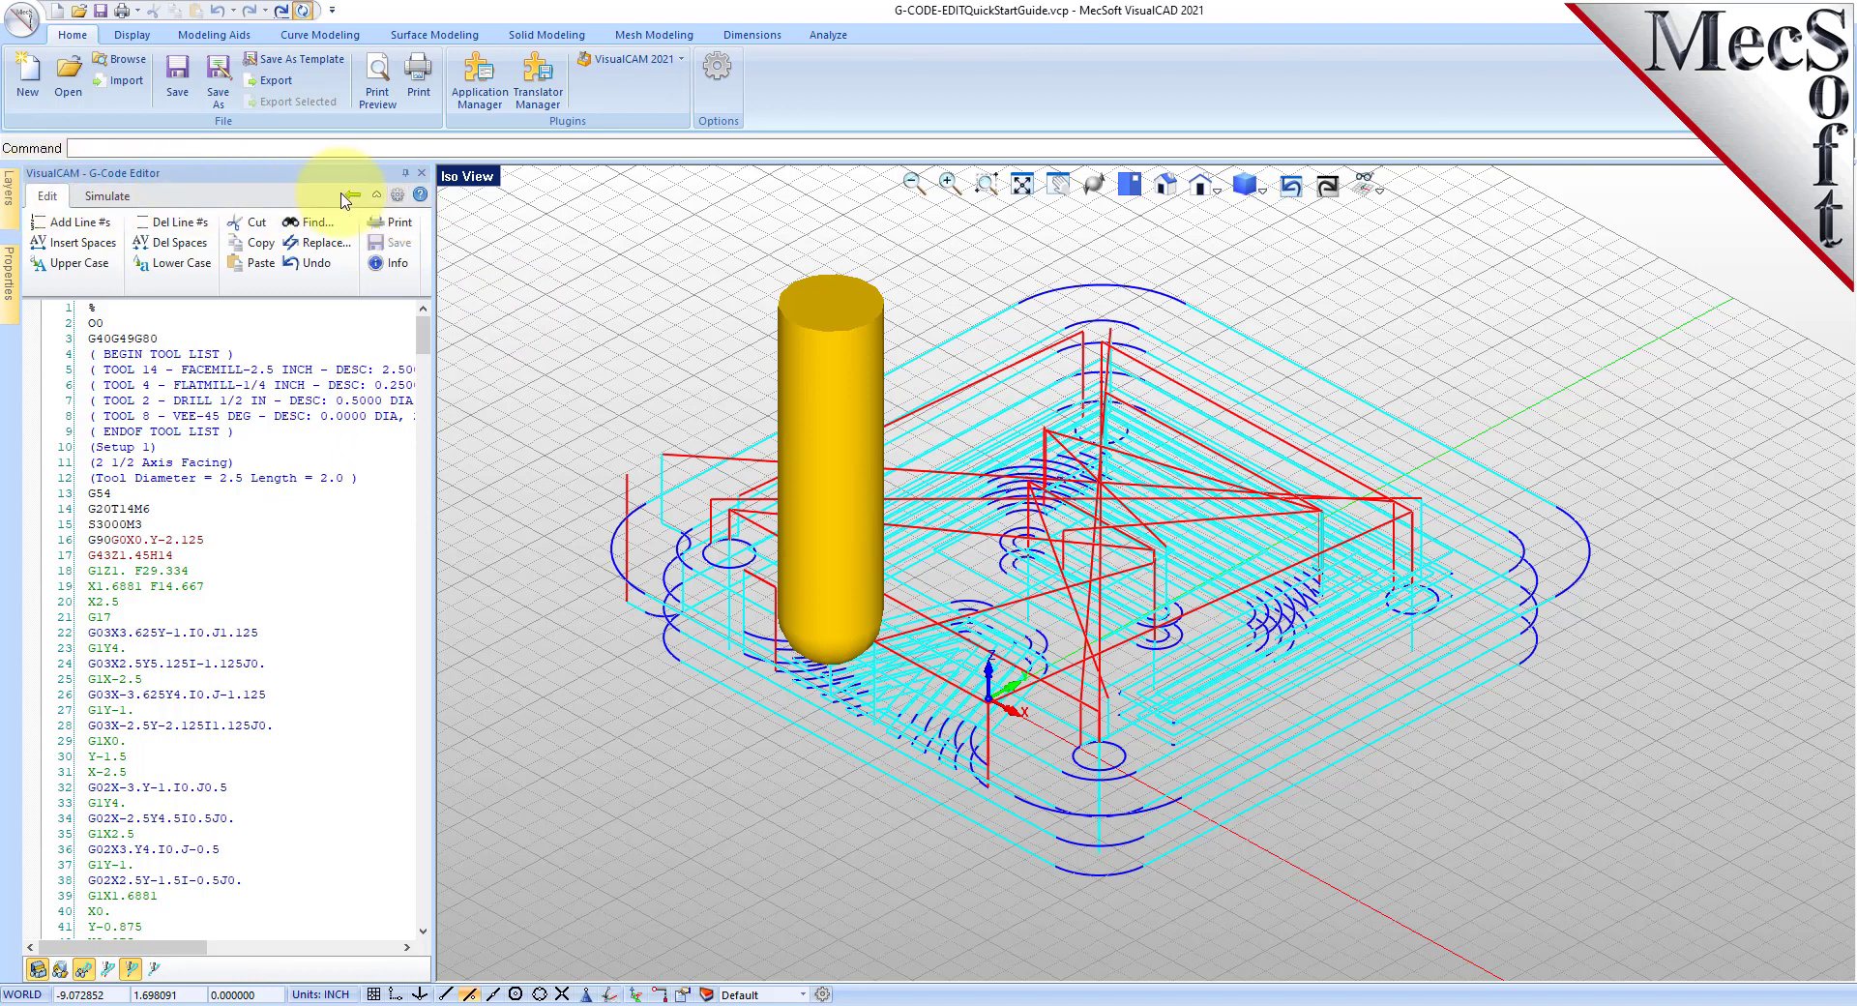
# Open the G-Code Editor preferences, turn off Show Context Tool Tips and check the available ribbon styles.
pyautogui.click(397, 196)
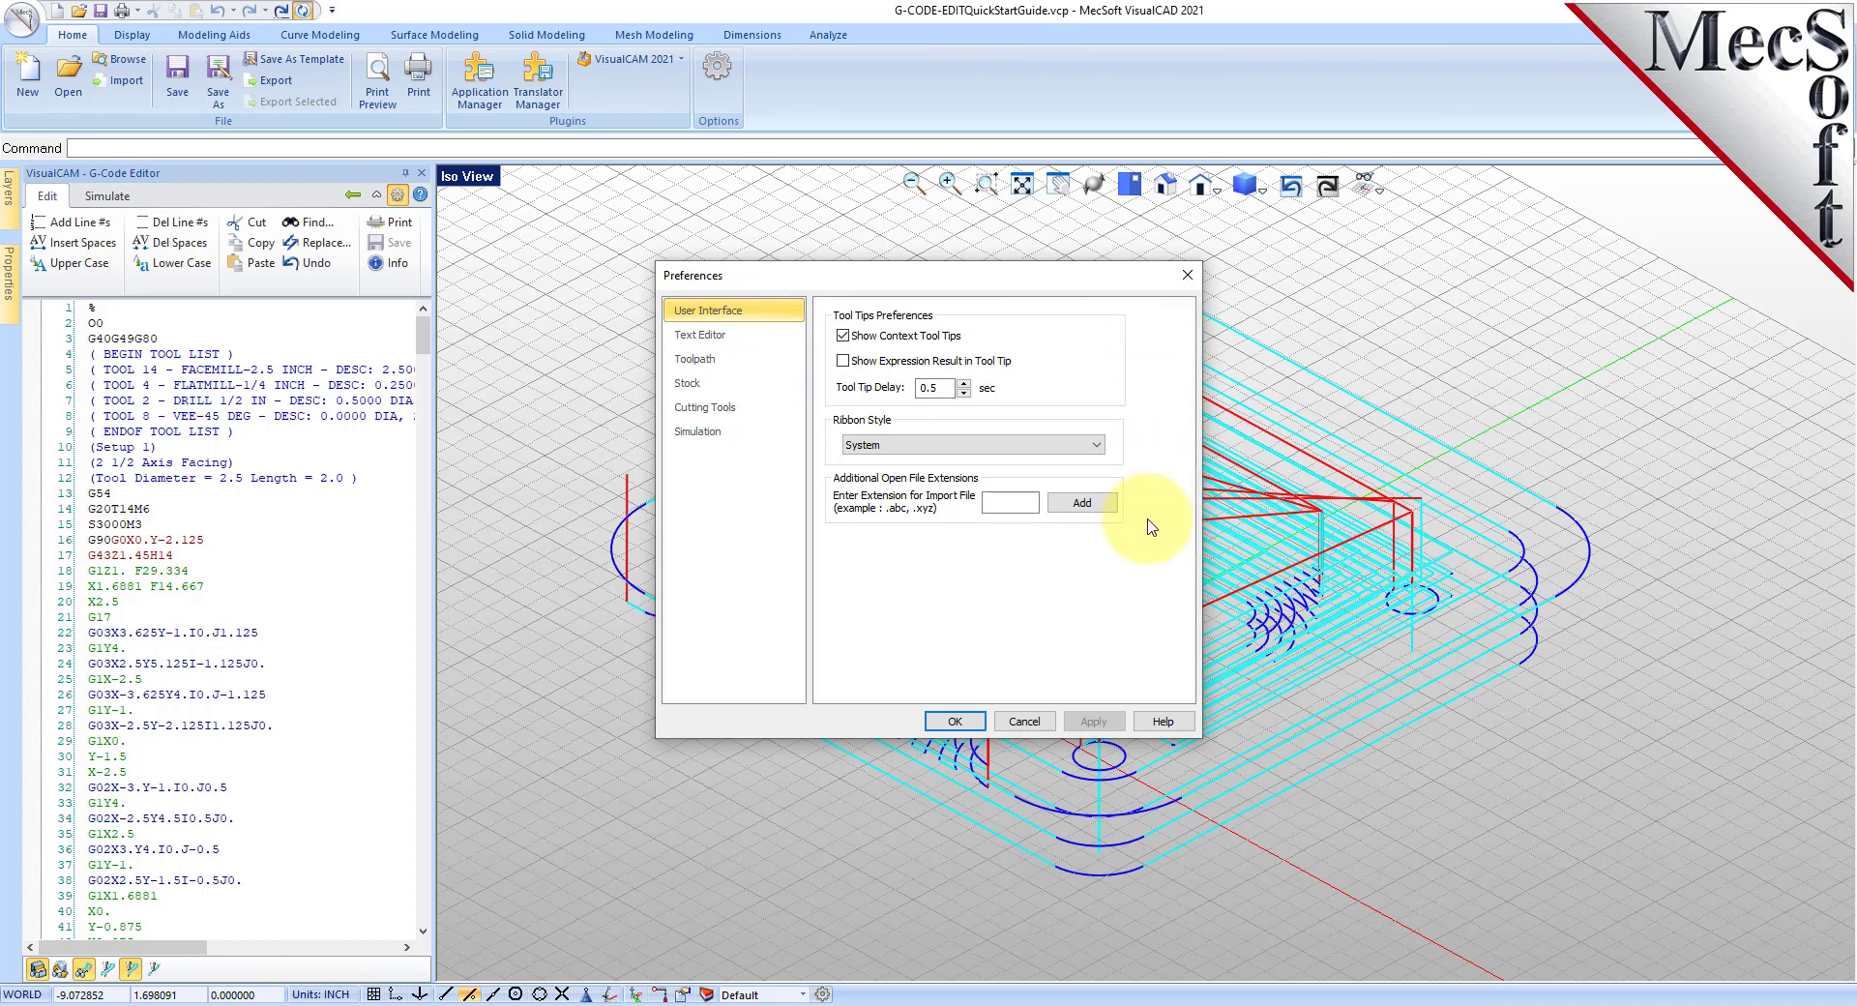
pyautogui.click(846, 337)
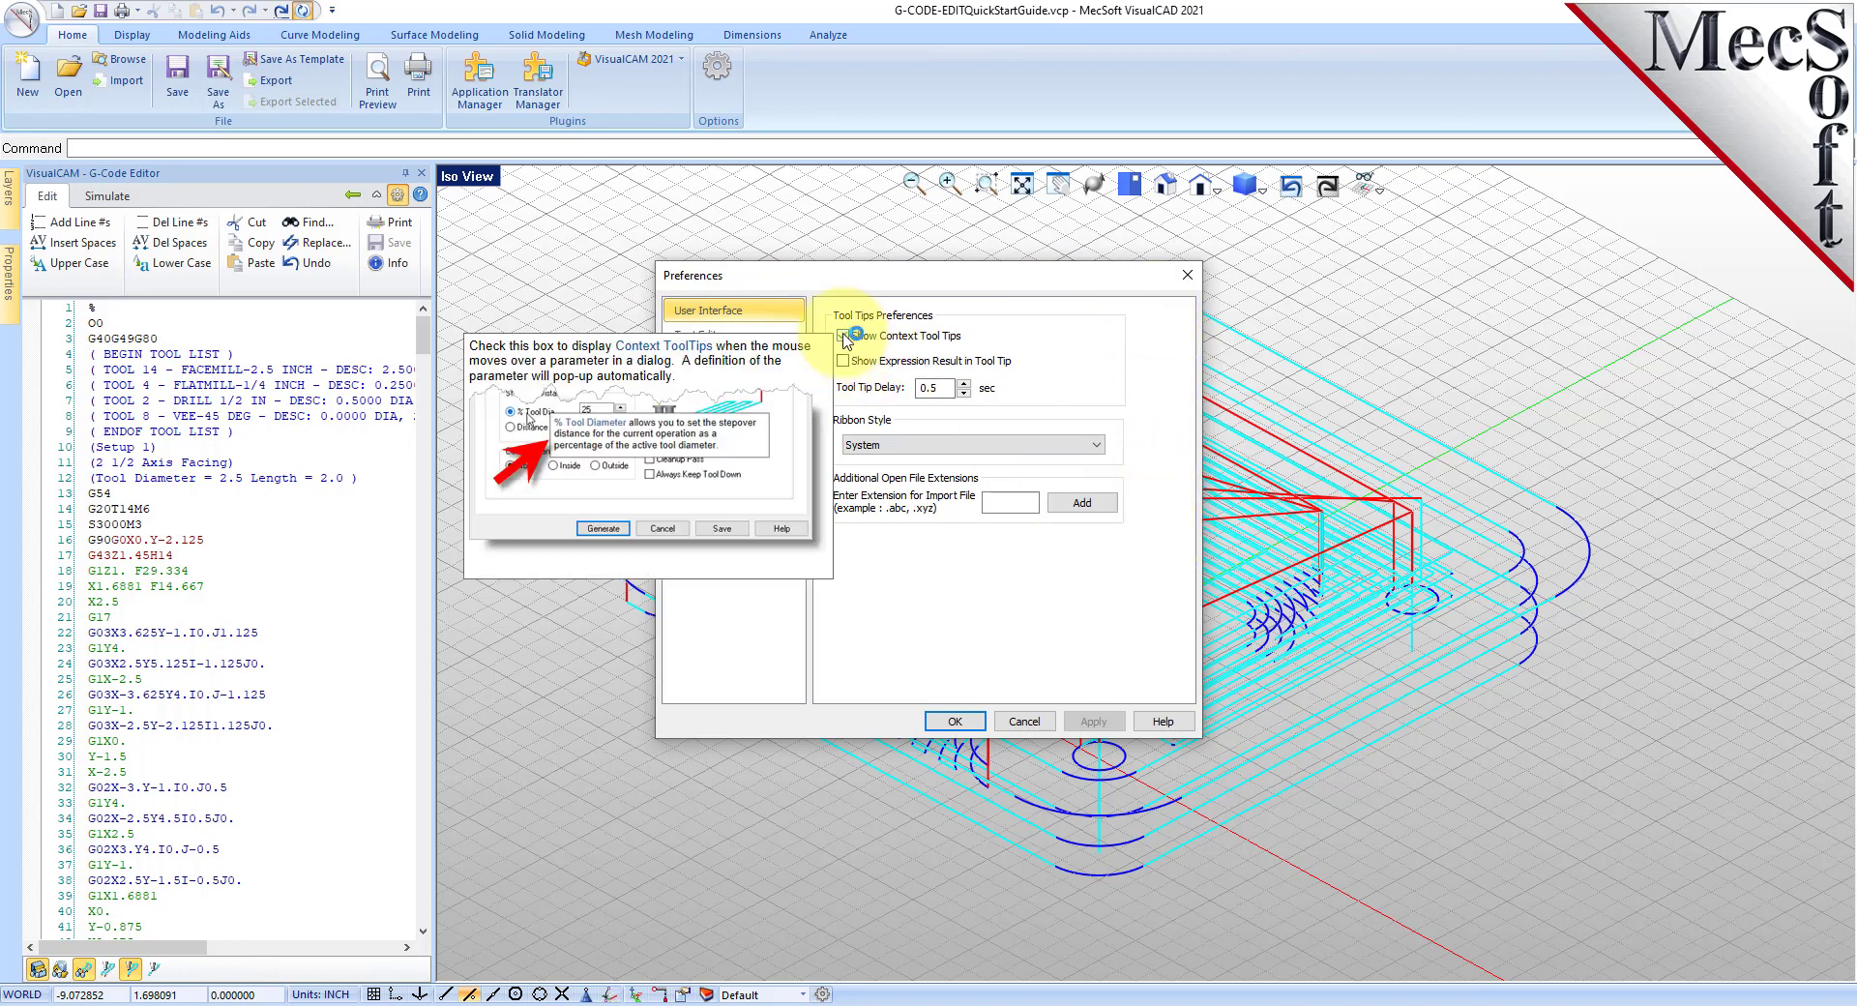
pyautogui.click(844, 336)
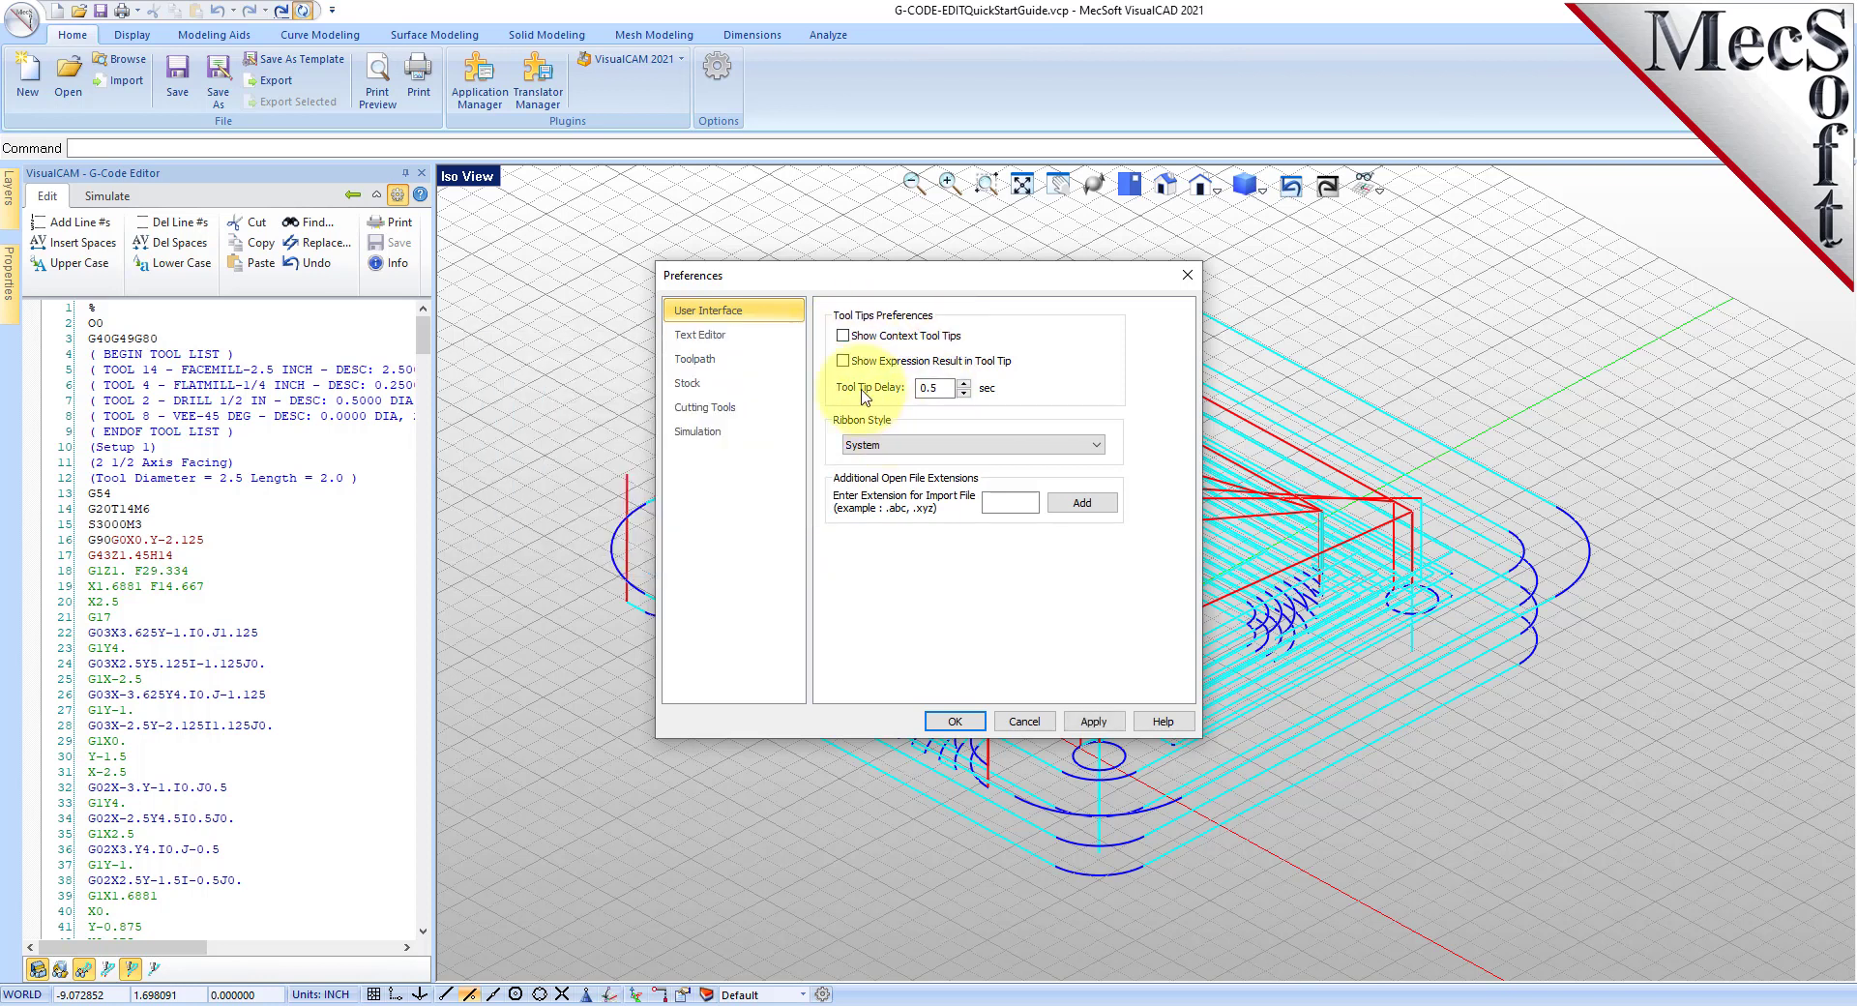
pyautogui.moveTo(994, 369)
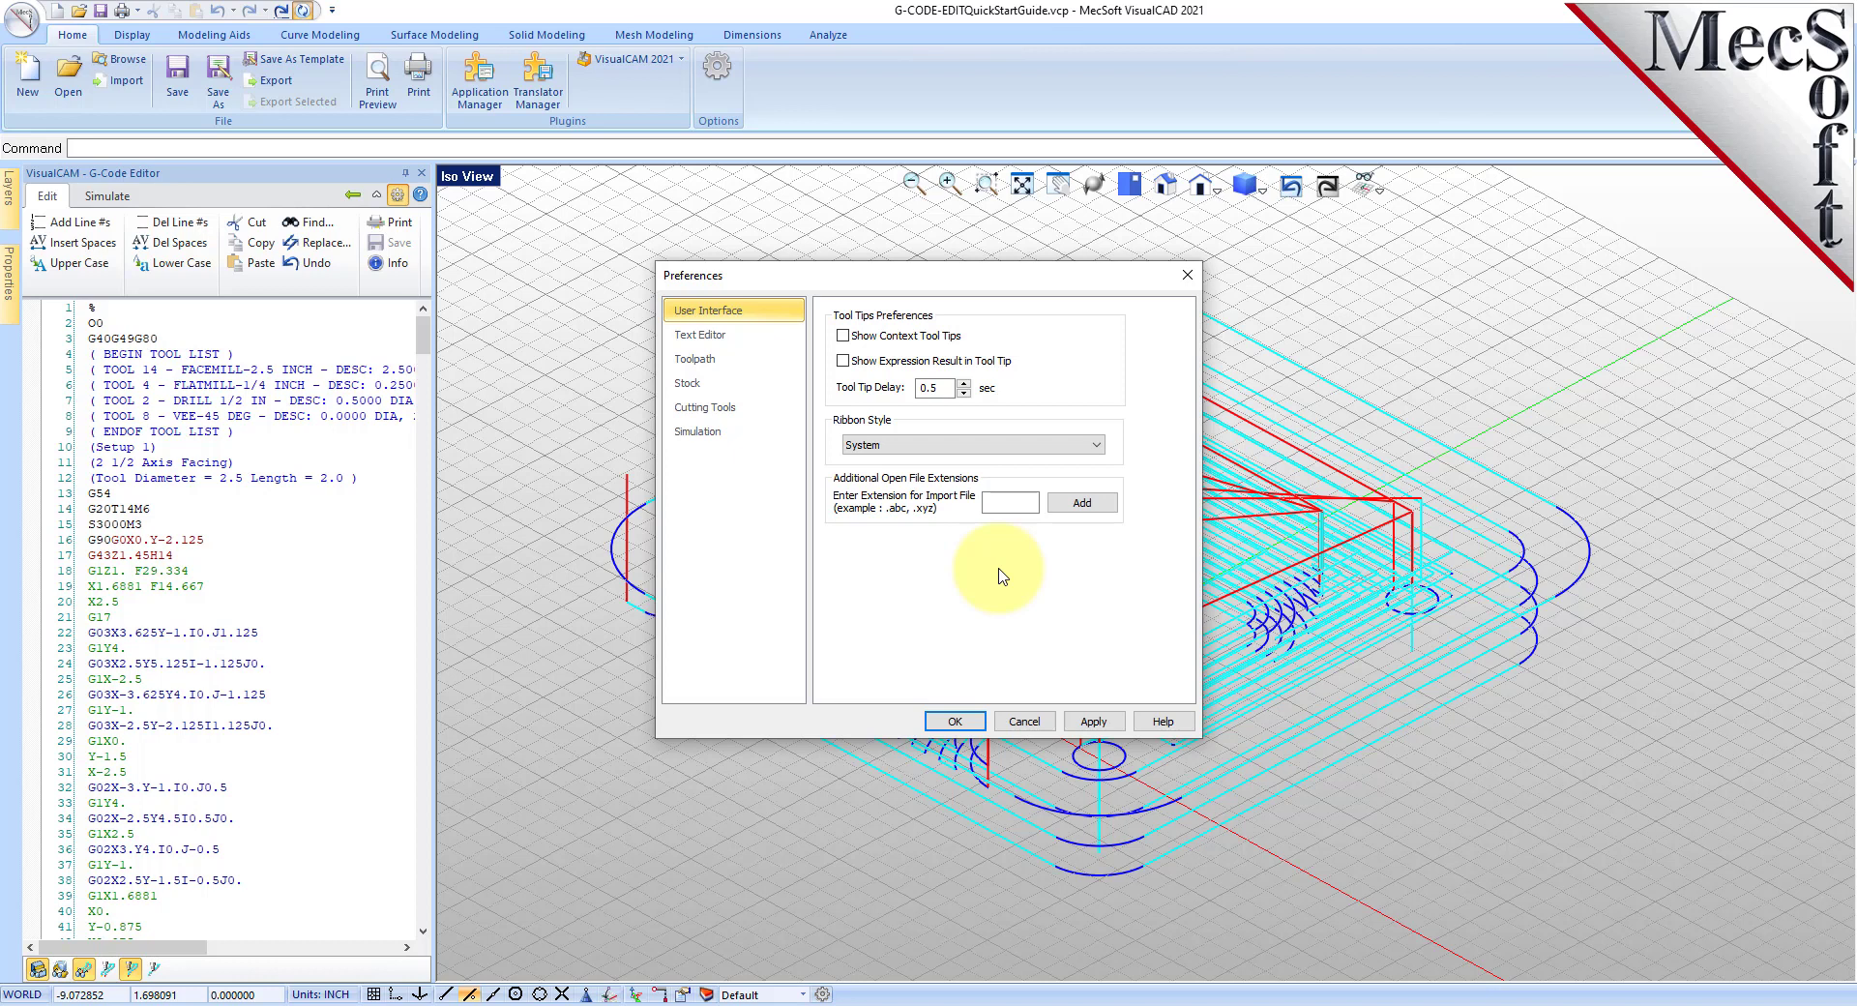
pyautogui.click(1096, 445)
pyautogui.click(1173, 436)
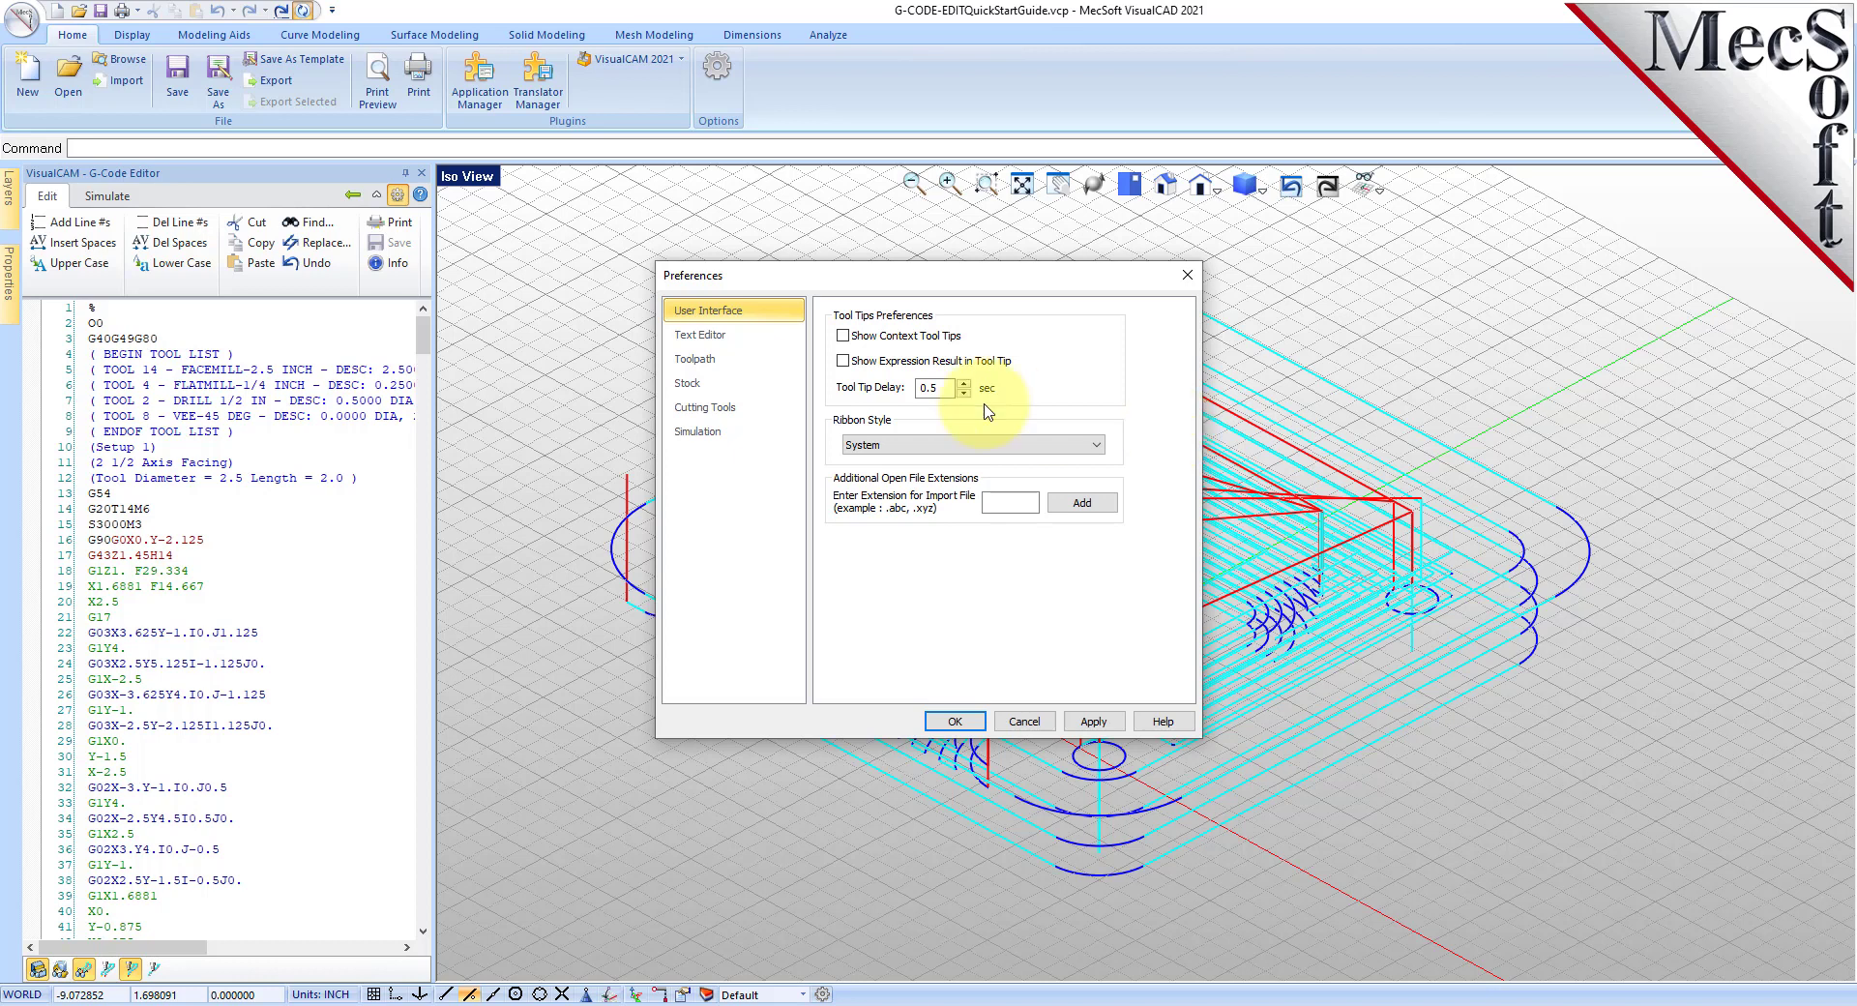
# Review the text editor colors, output program and toolpath color preferences, moving the Preferences window clear of the toolpaths.
pyautogui.click(721, 336)
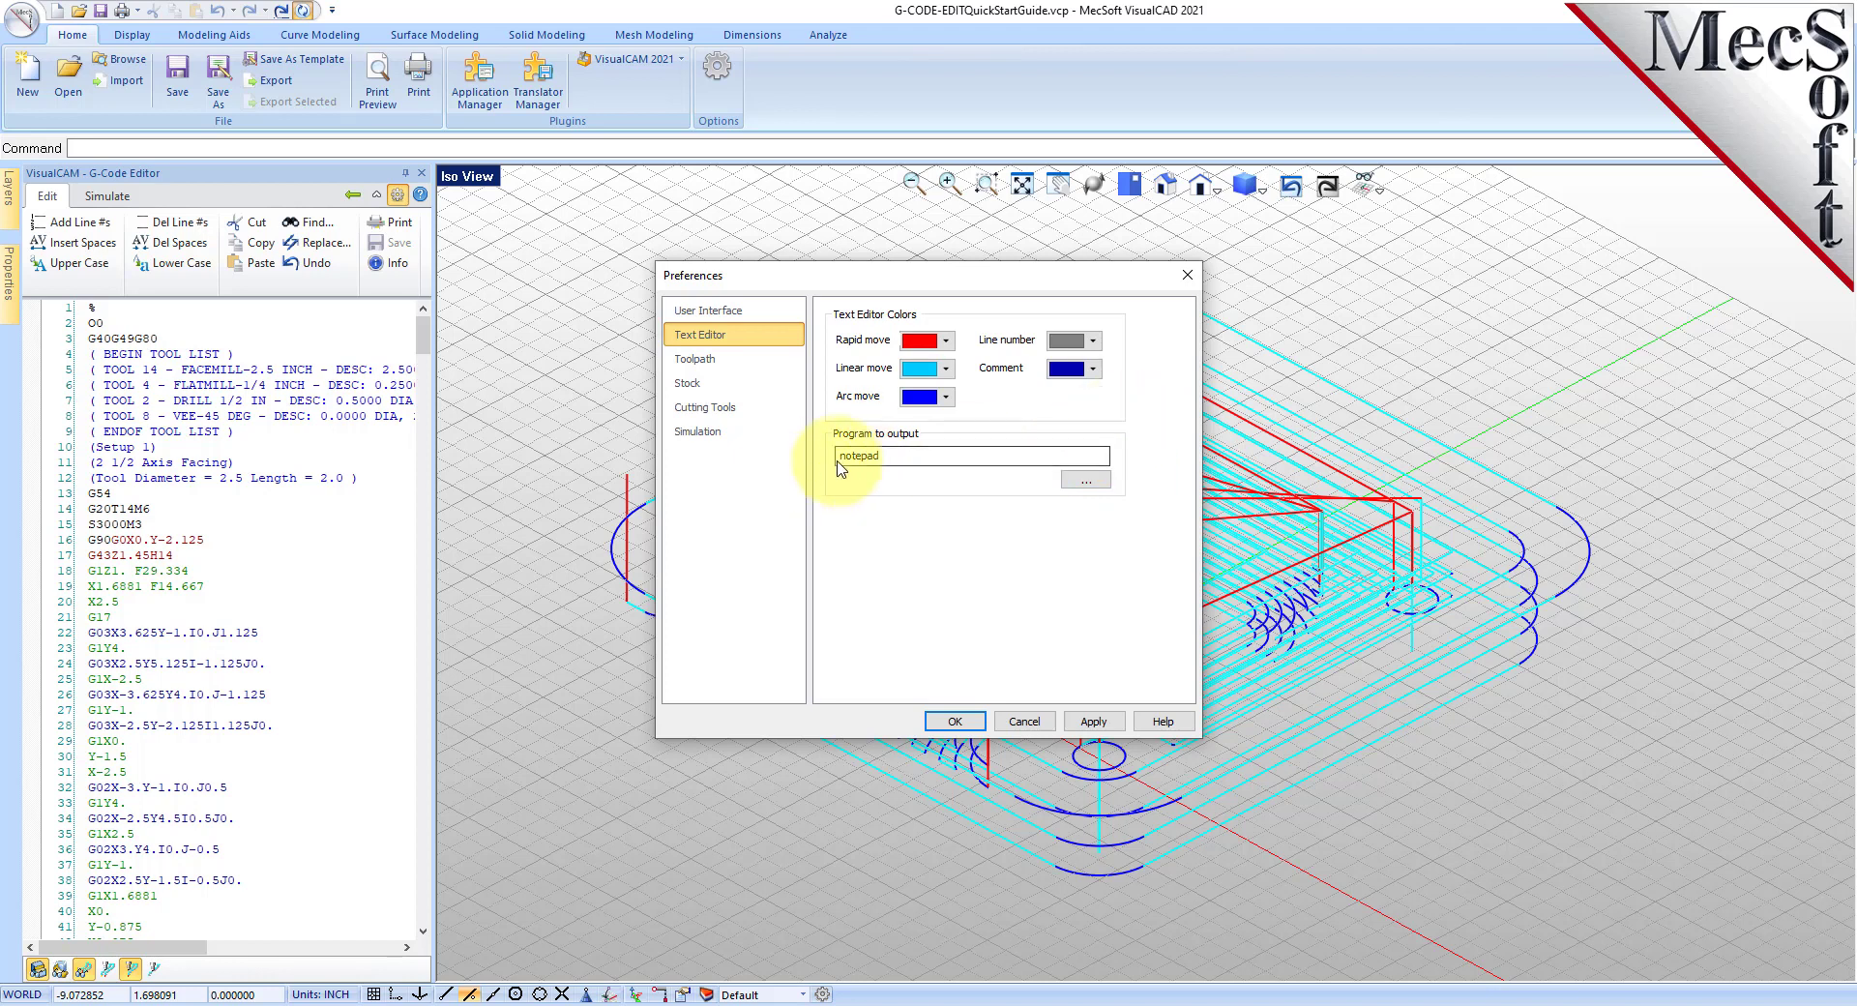
pyautogui.moveTo(974, 460)
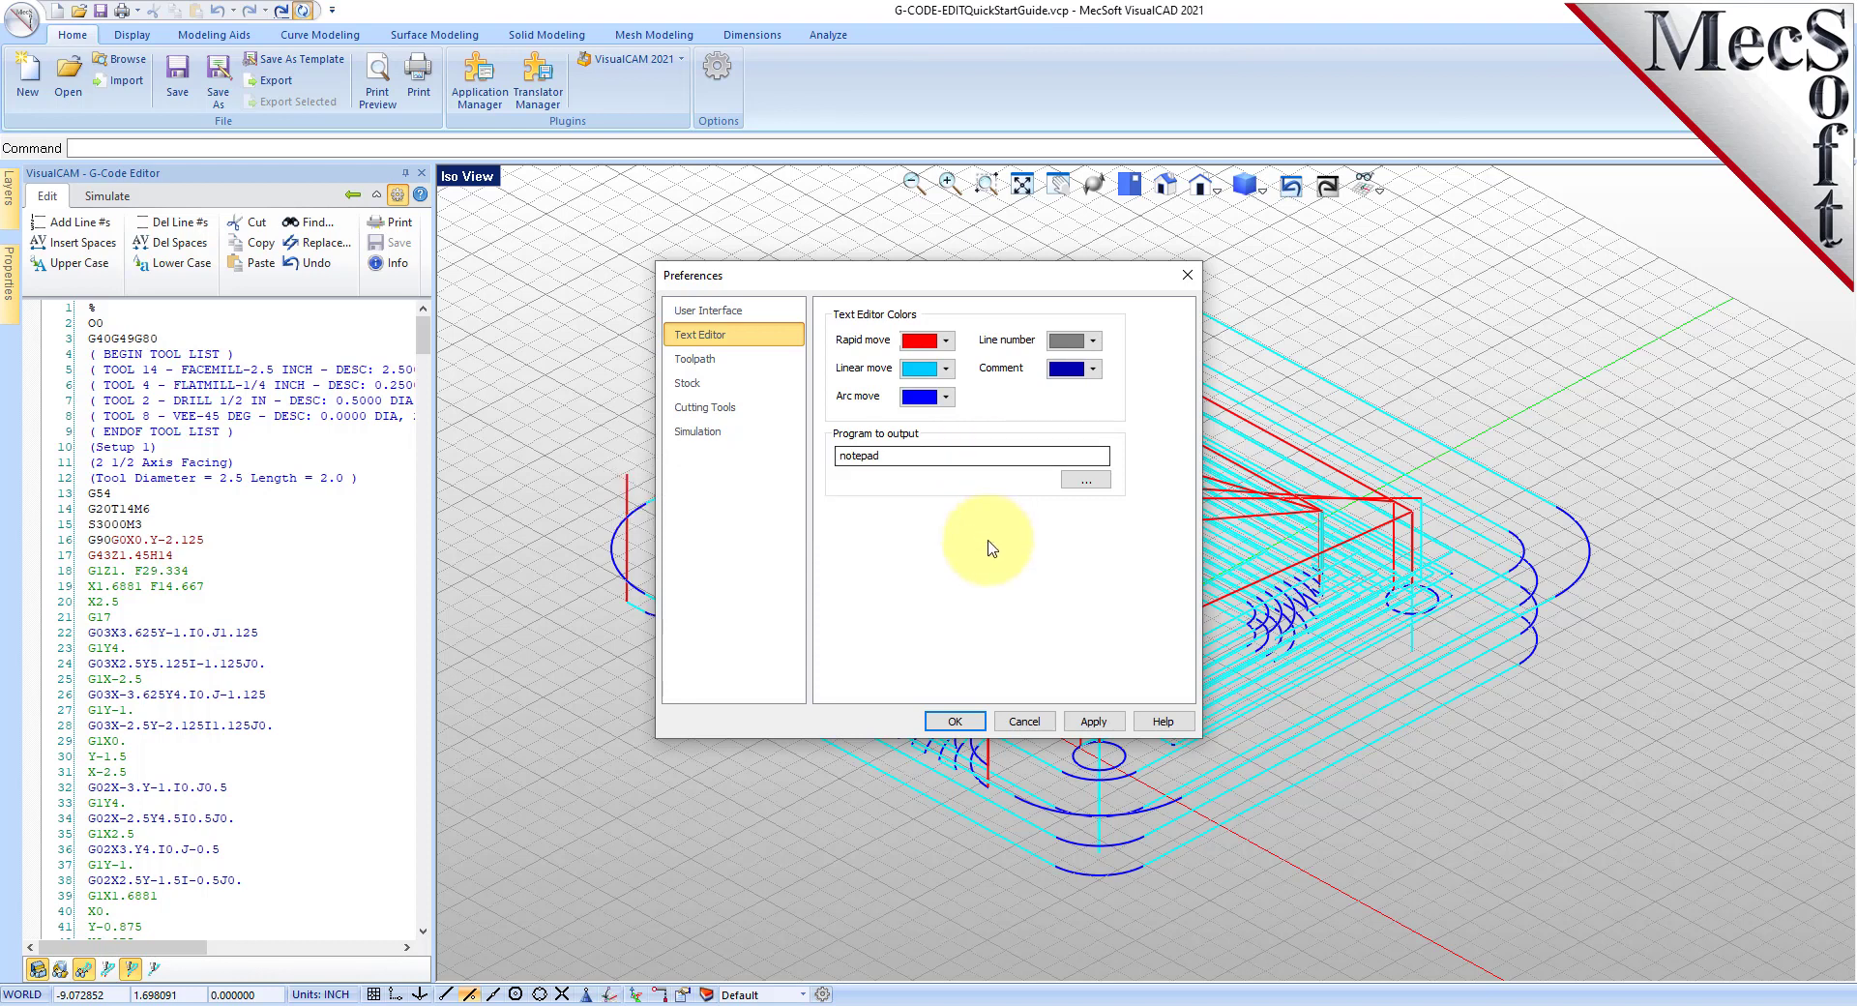
pyautogui.click(697, 359)
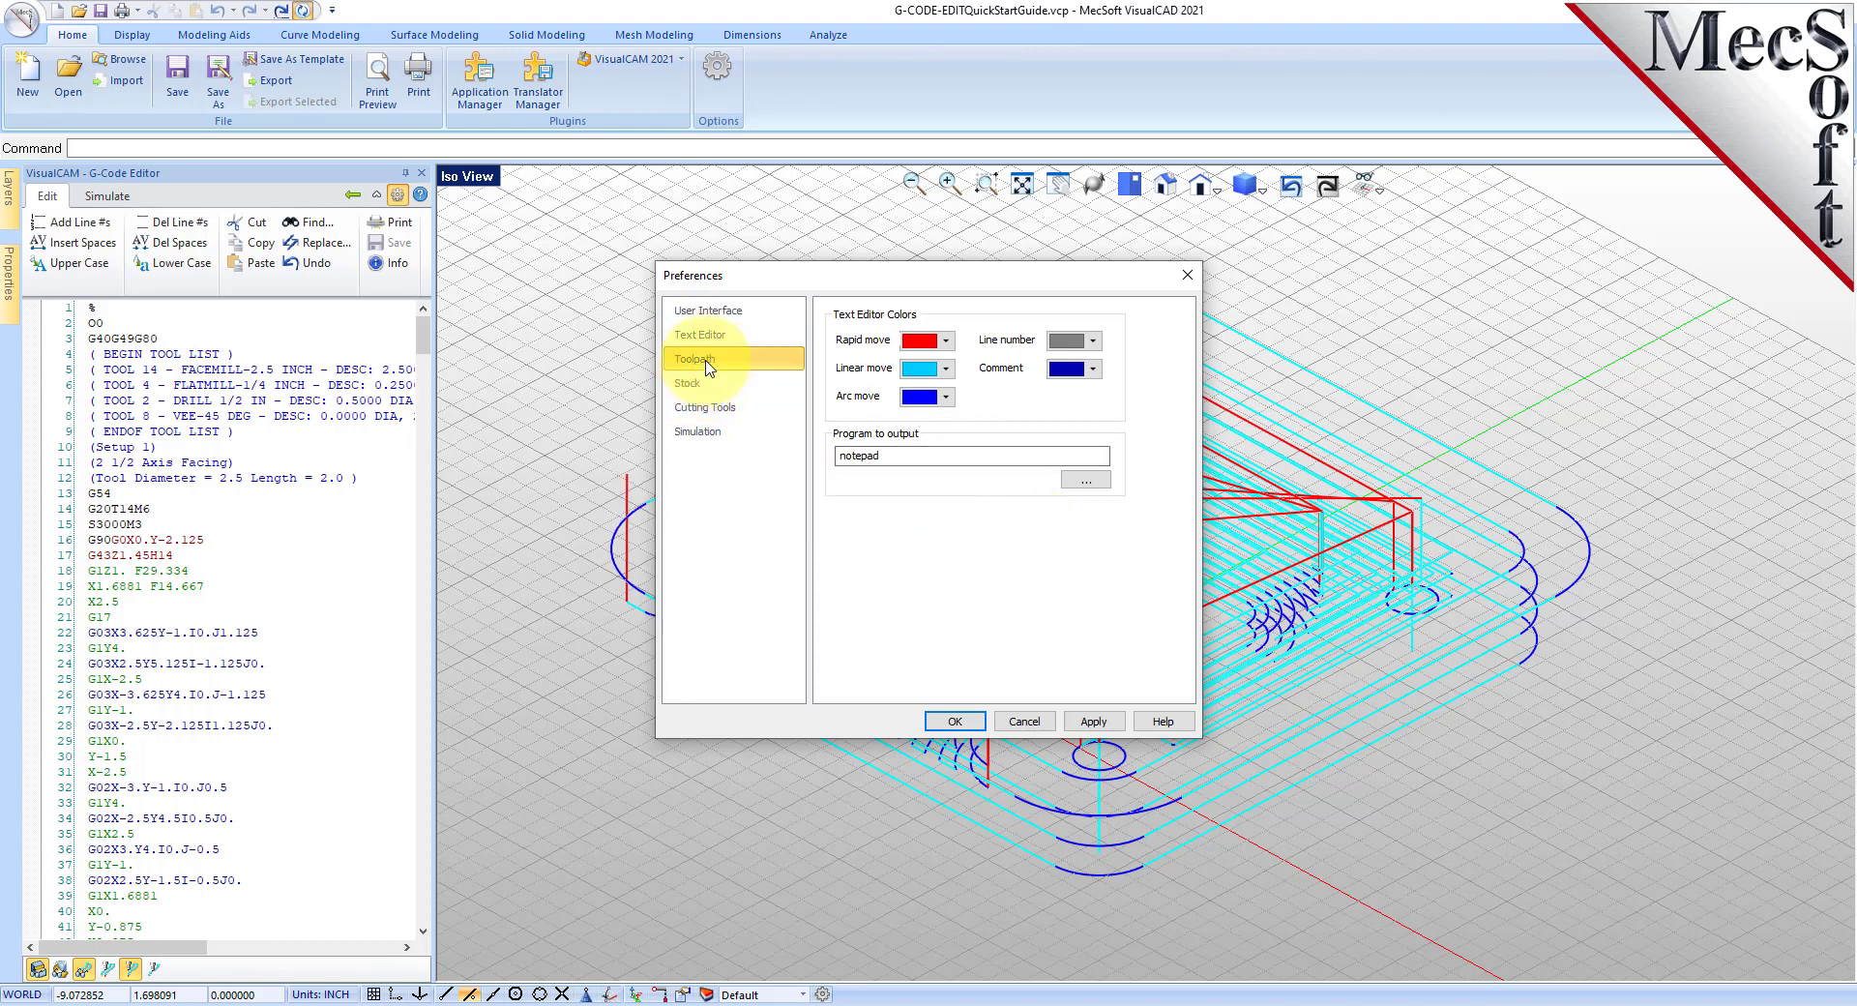
pyautogui.moveTo(1036, 283); pyautogui.dragTo(513, 336)
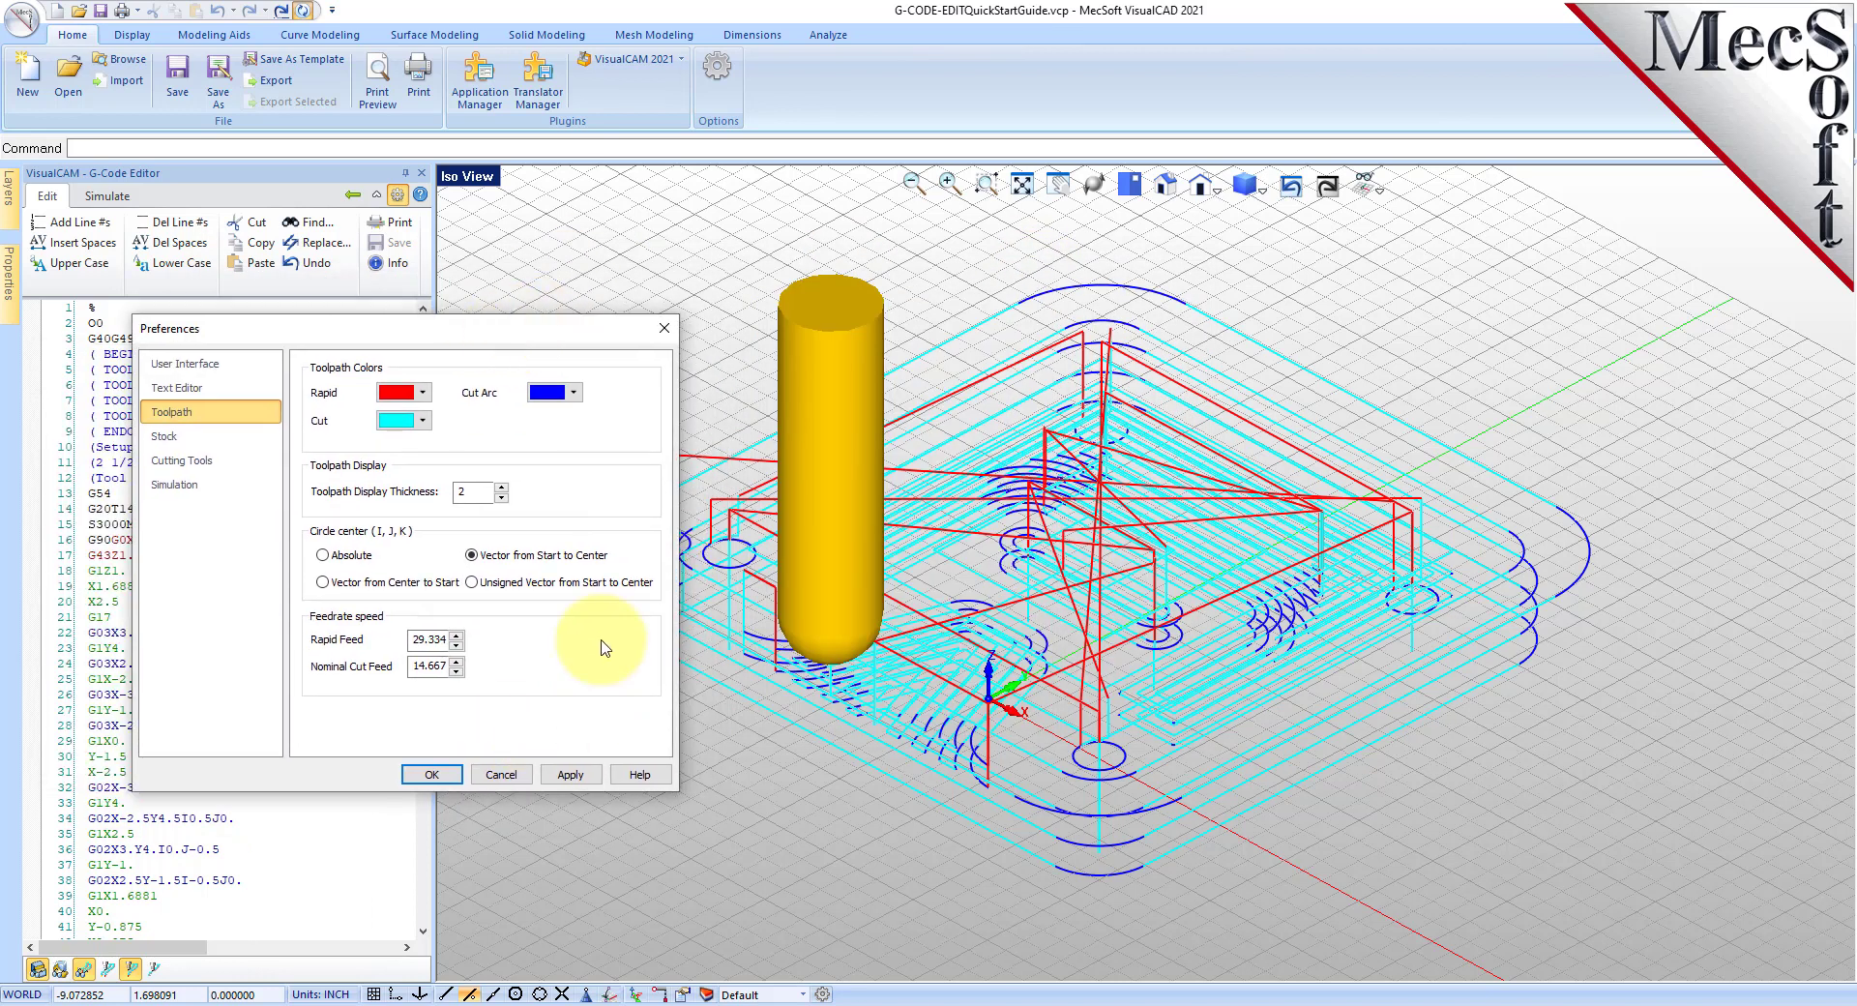
pyautogui.click(397, 391)
pyautogui.click(396, 420)
pyautogui.click(544, 393)
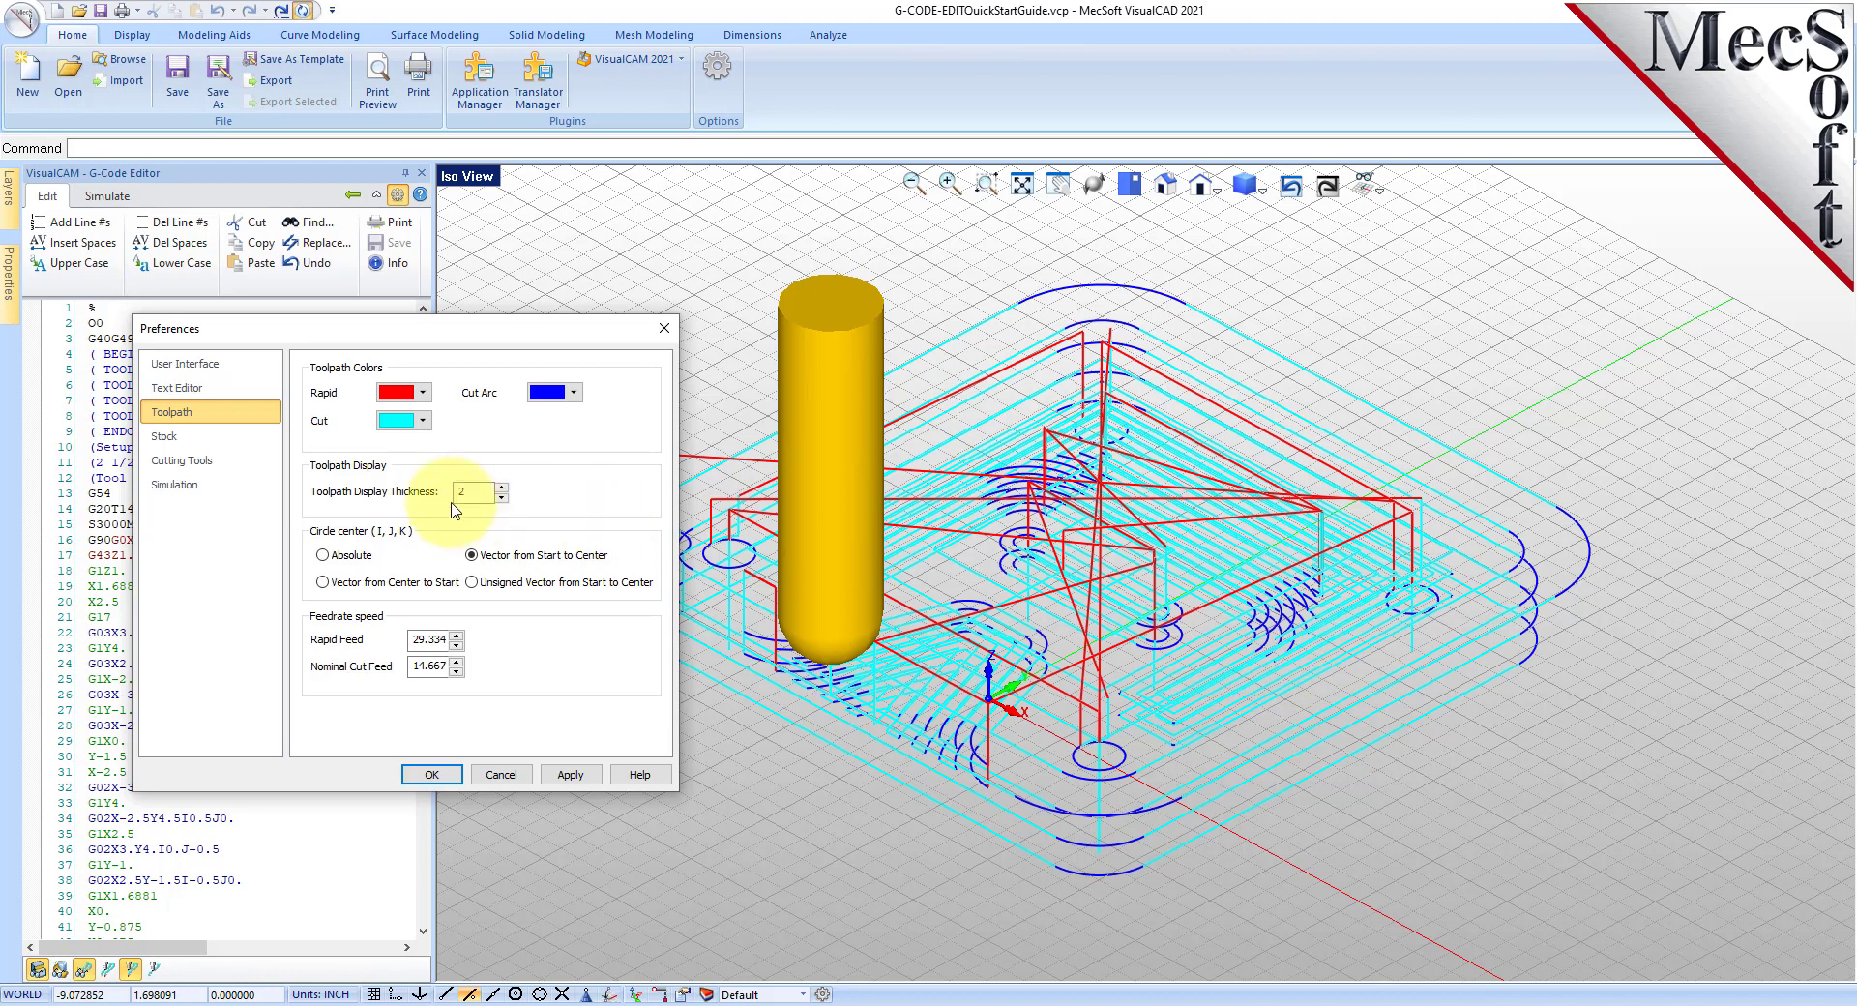
# Apply toolpath display thicknesses of 4, 1 and 2 in turn to compare them on the part.
pyautogui.click(501, 486)
pyautogui.click(501, 487)
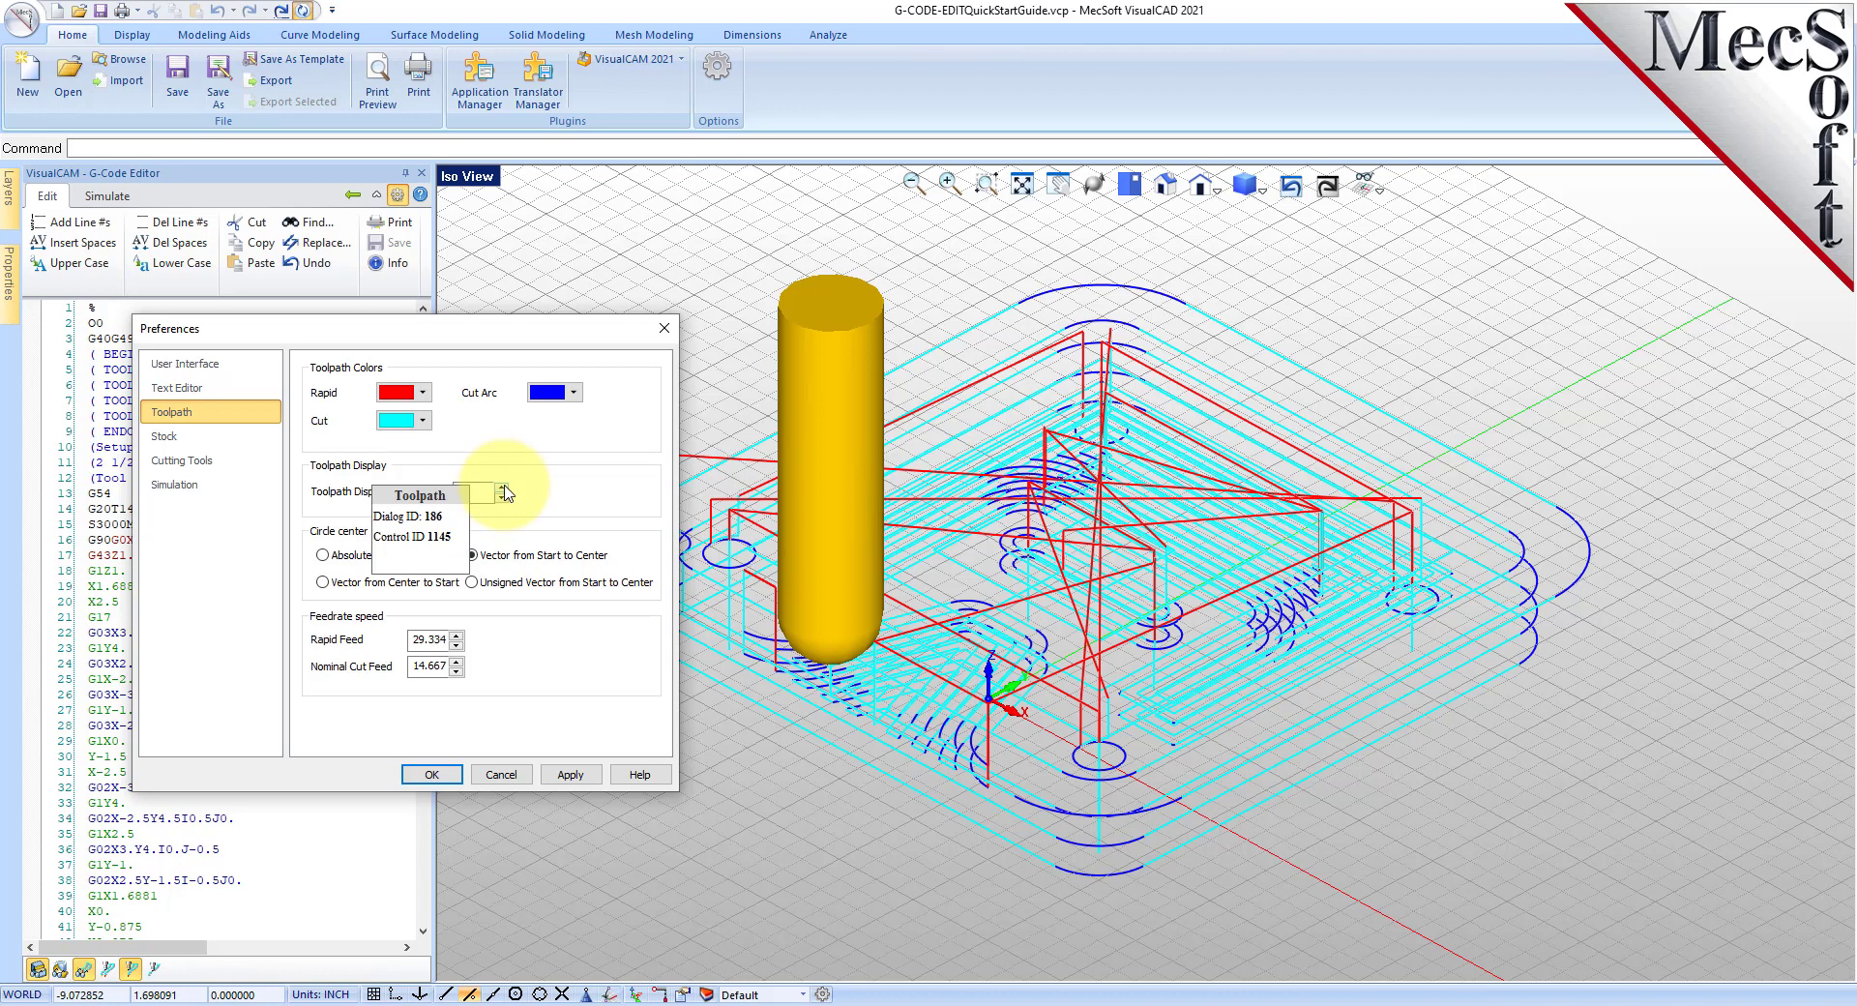
pyautogui.click(572, 779)
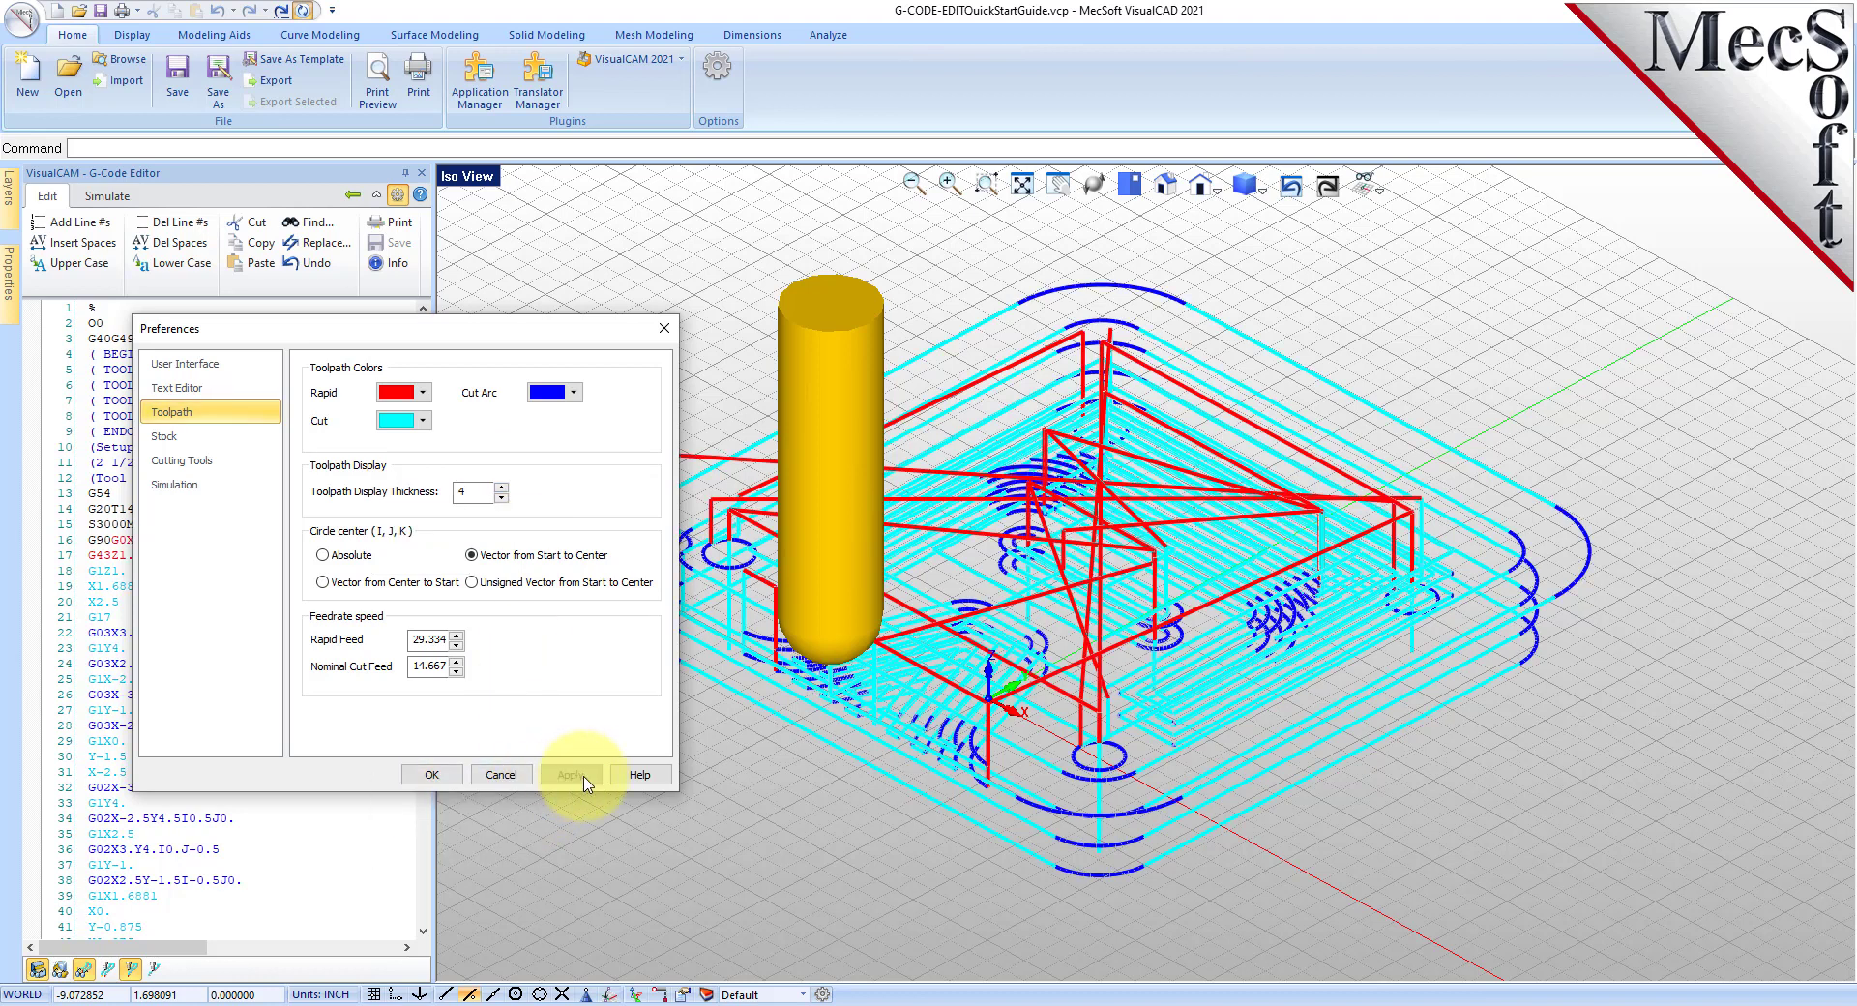
pyautogui.moveTo(479, 491); pyautogui.dragTo(440, 492)
pyautogui.write('1')
pyautogui.click(576, 778)
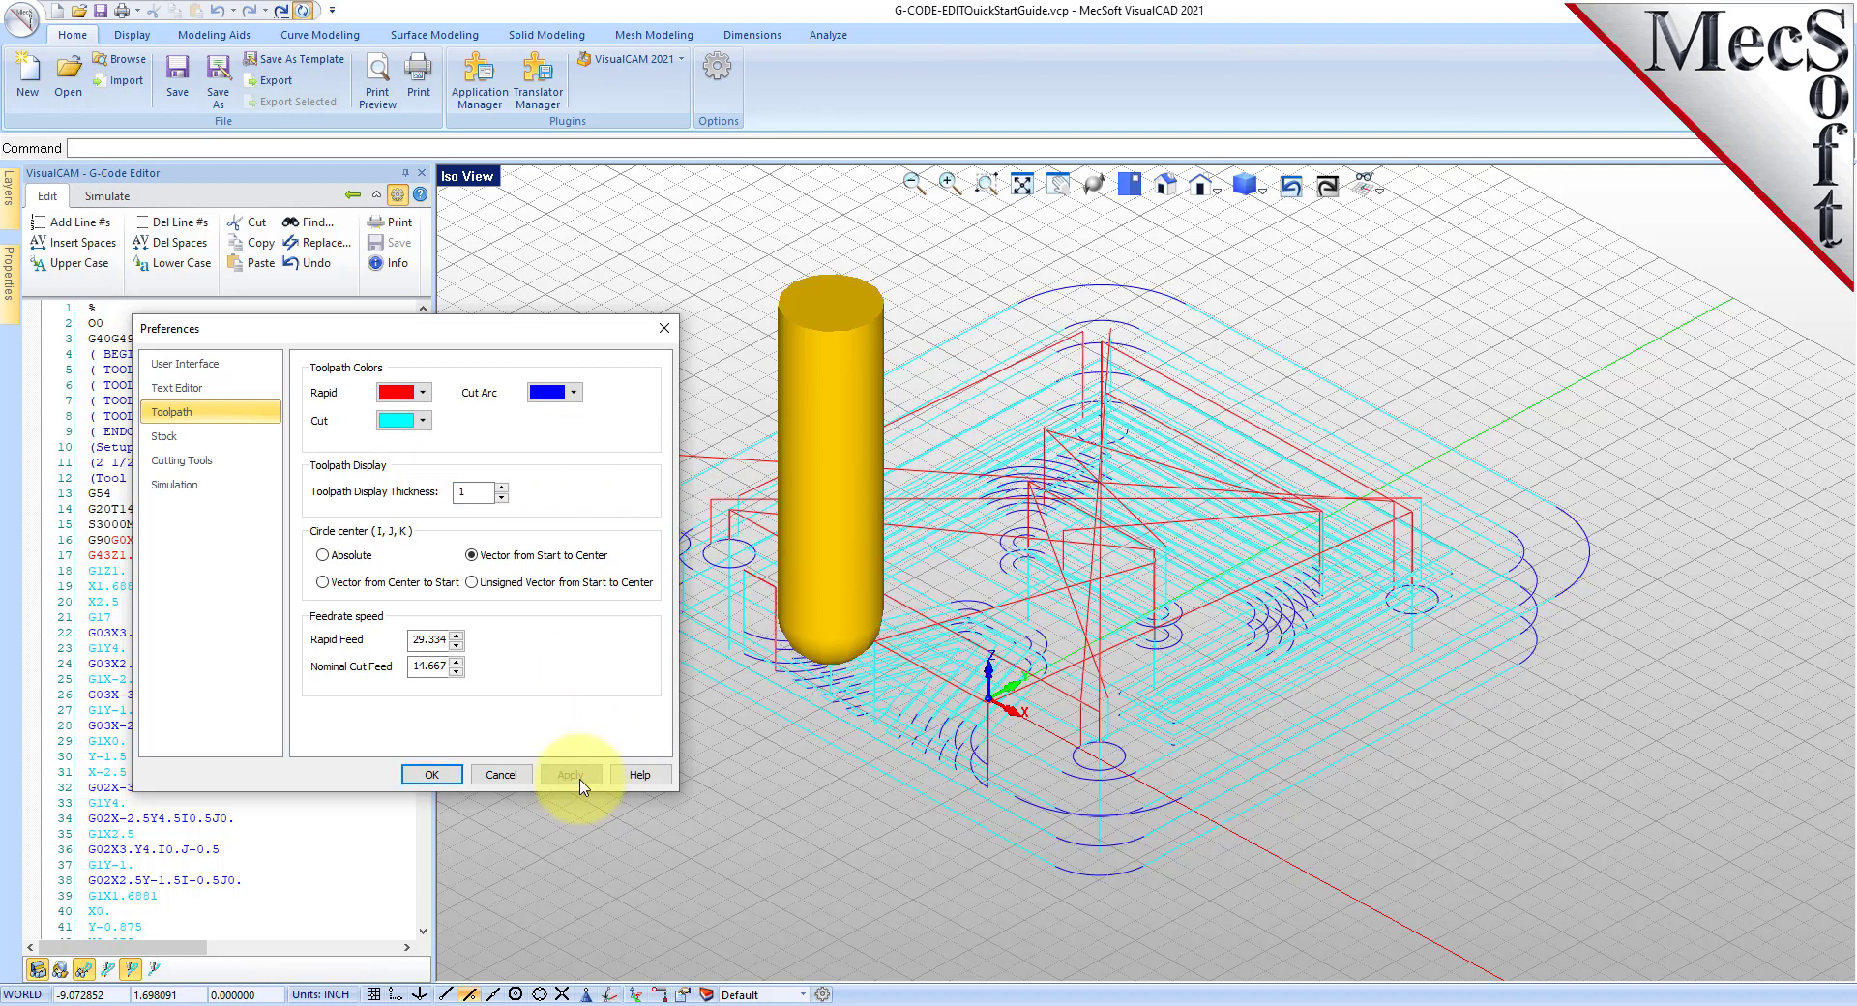
pyautogui.moveTo(480, 491); pyautogui.dragTo(434, 487)
pyautogui.write('2')
pyautogui.click(568, 771)
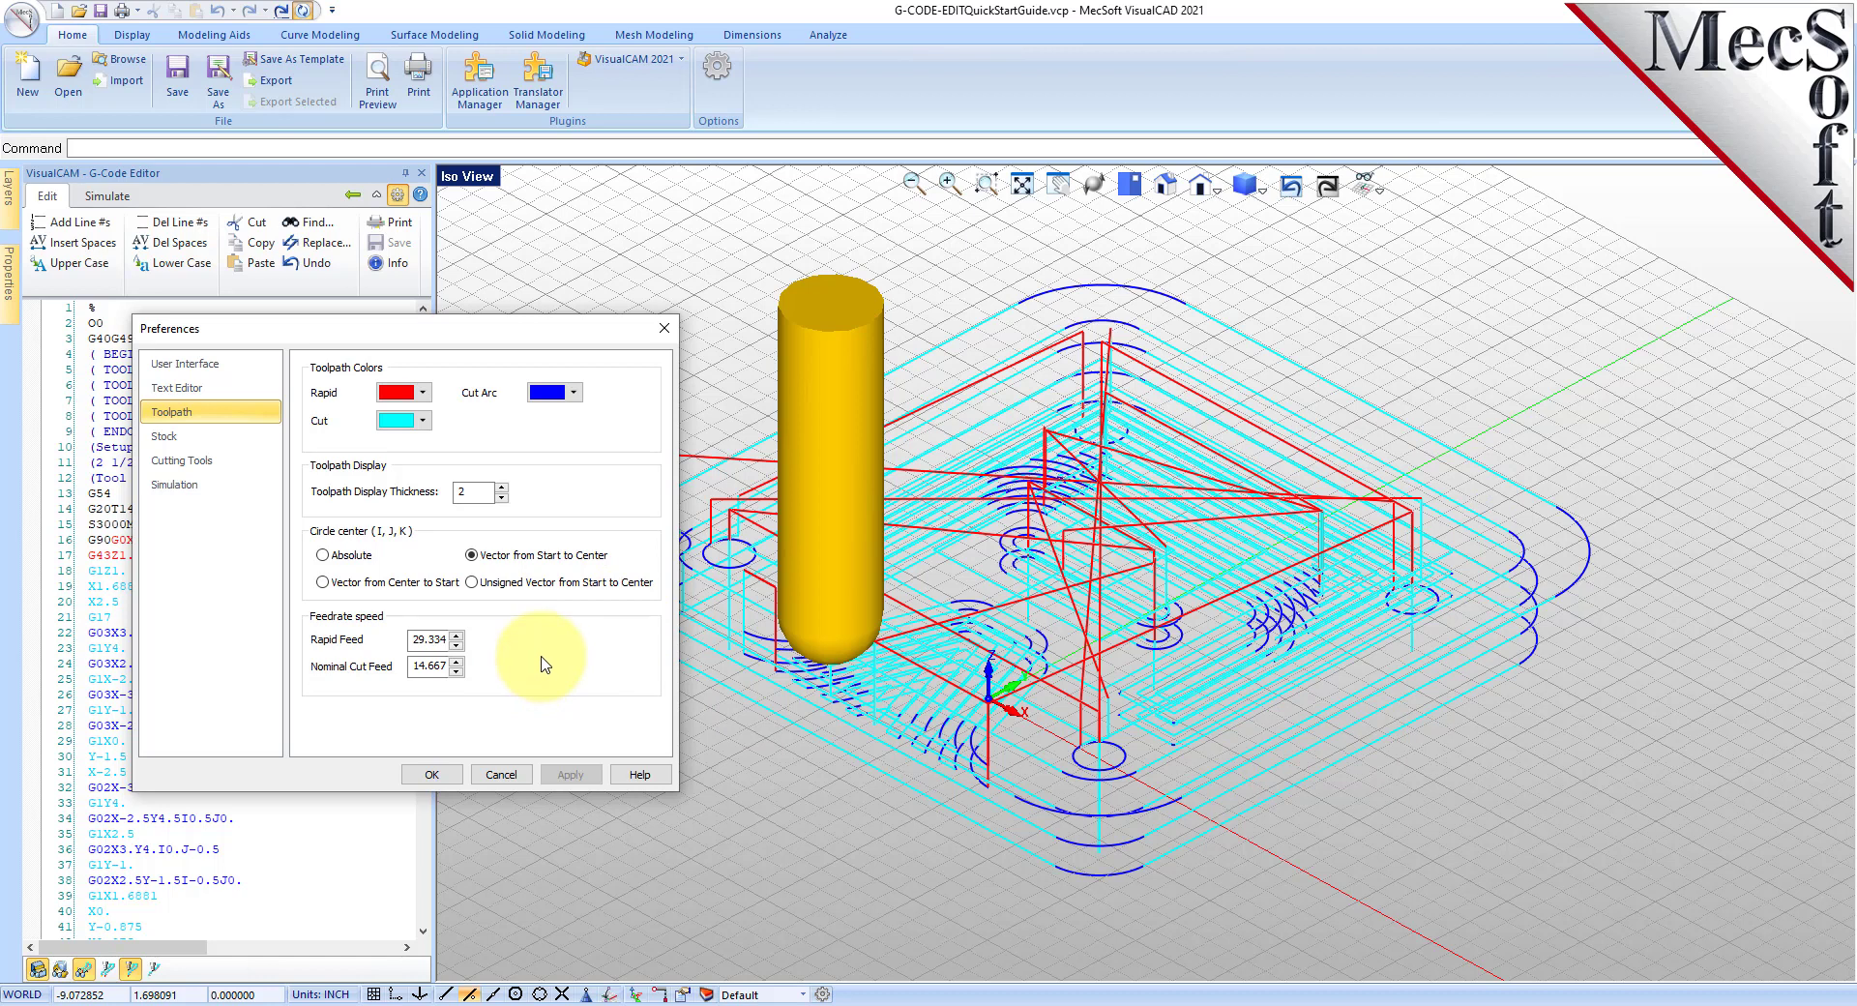
# Apply Vector from Center to Start as the circle center mode and return to Vector from Start to Center.
pyautogui.click(328, 583)
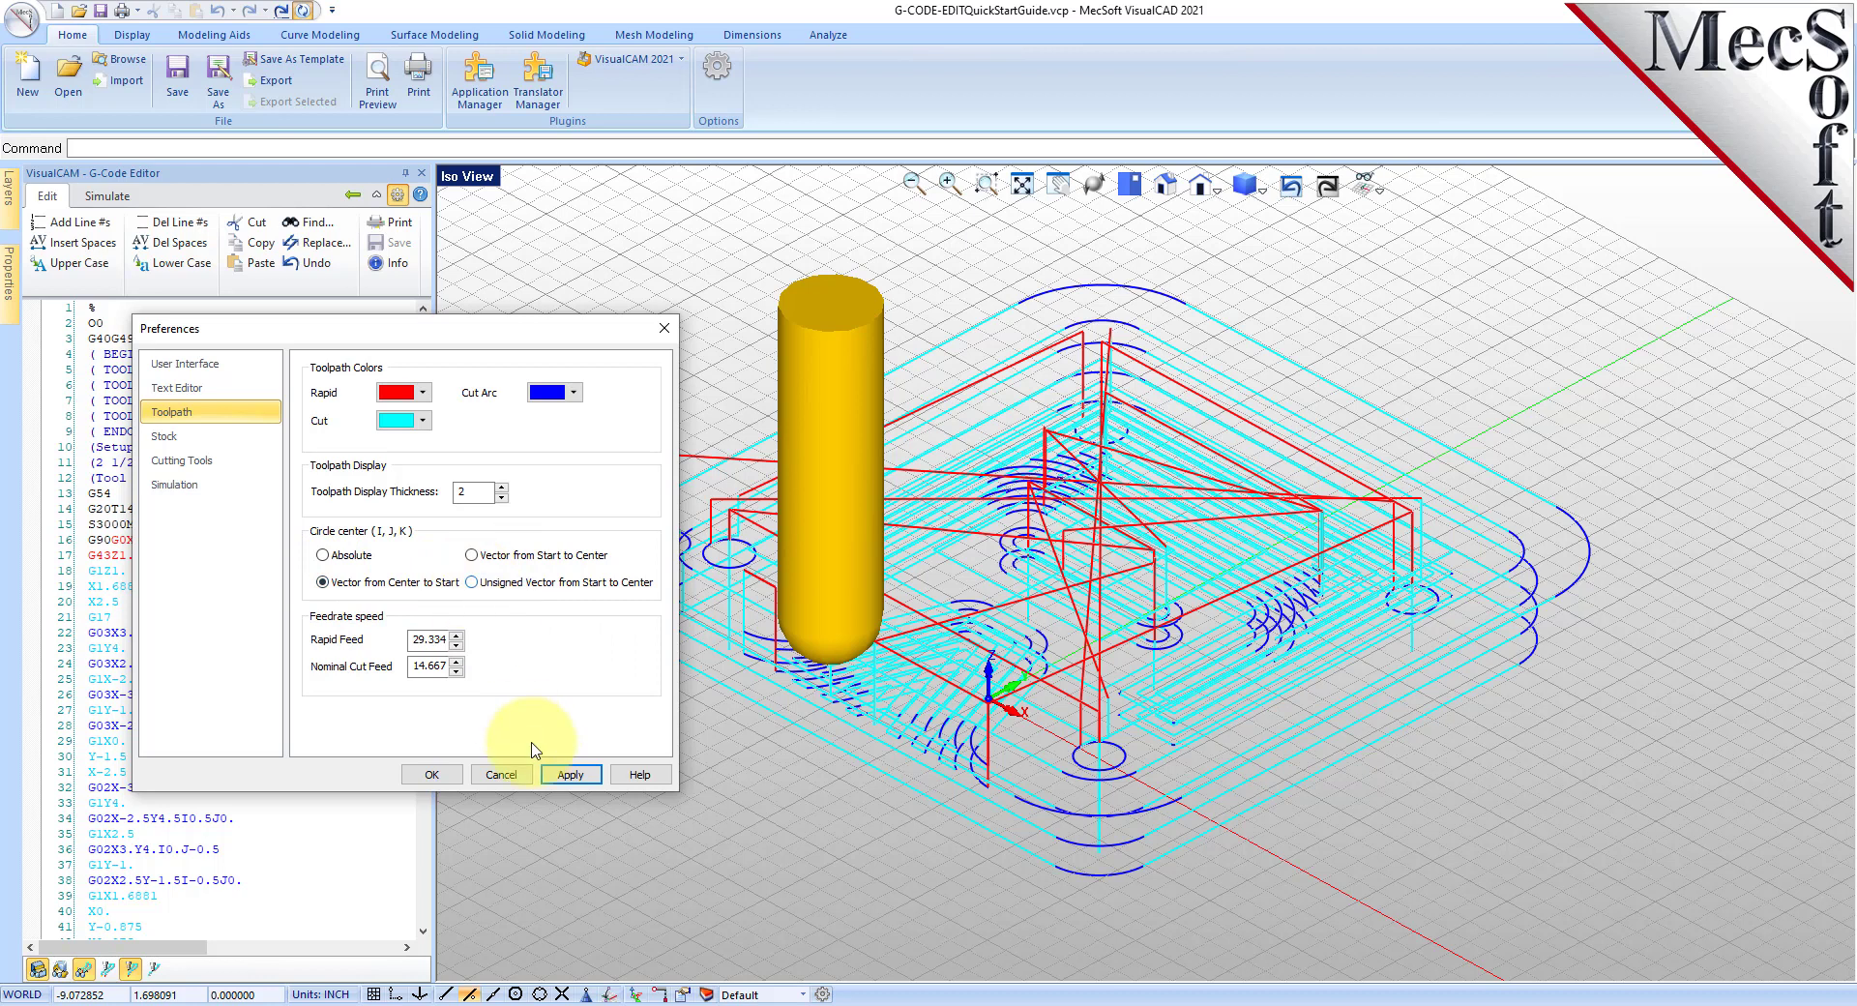
pyautogui.click(570, 773)
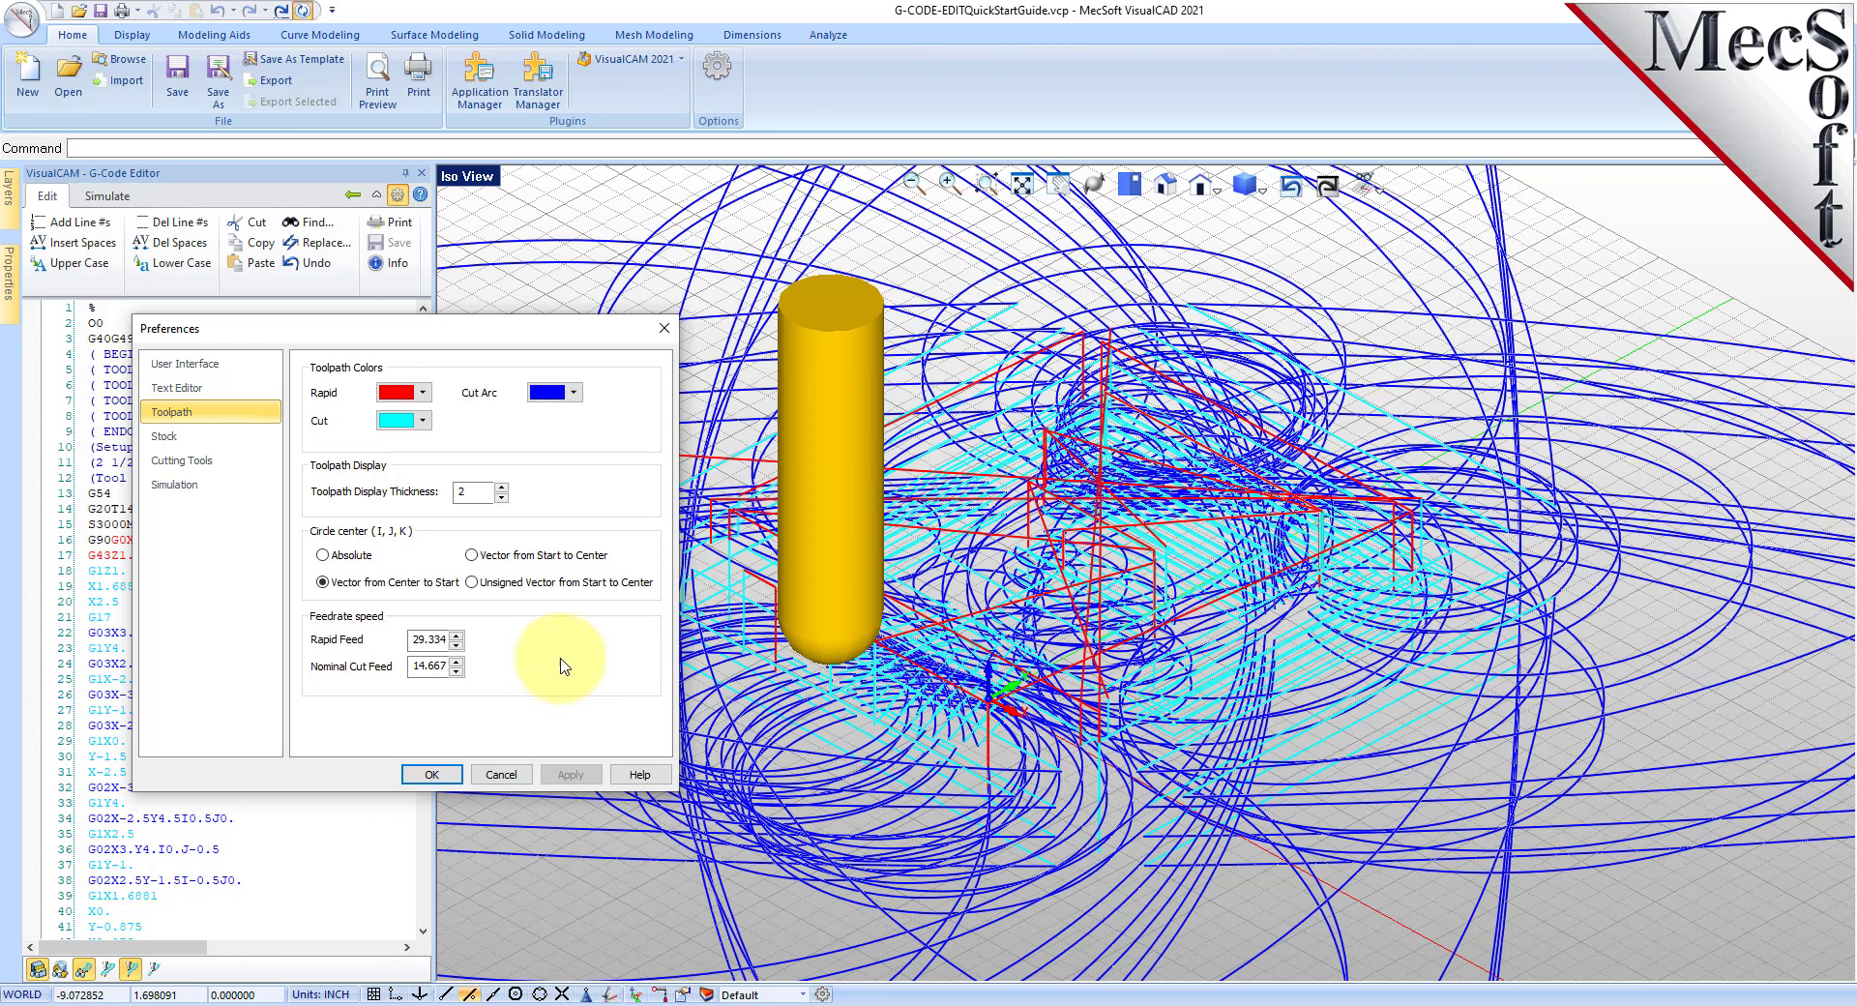
pyautogui.click(474, 556)
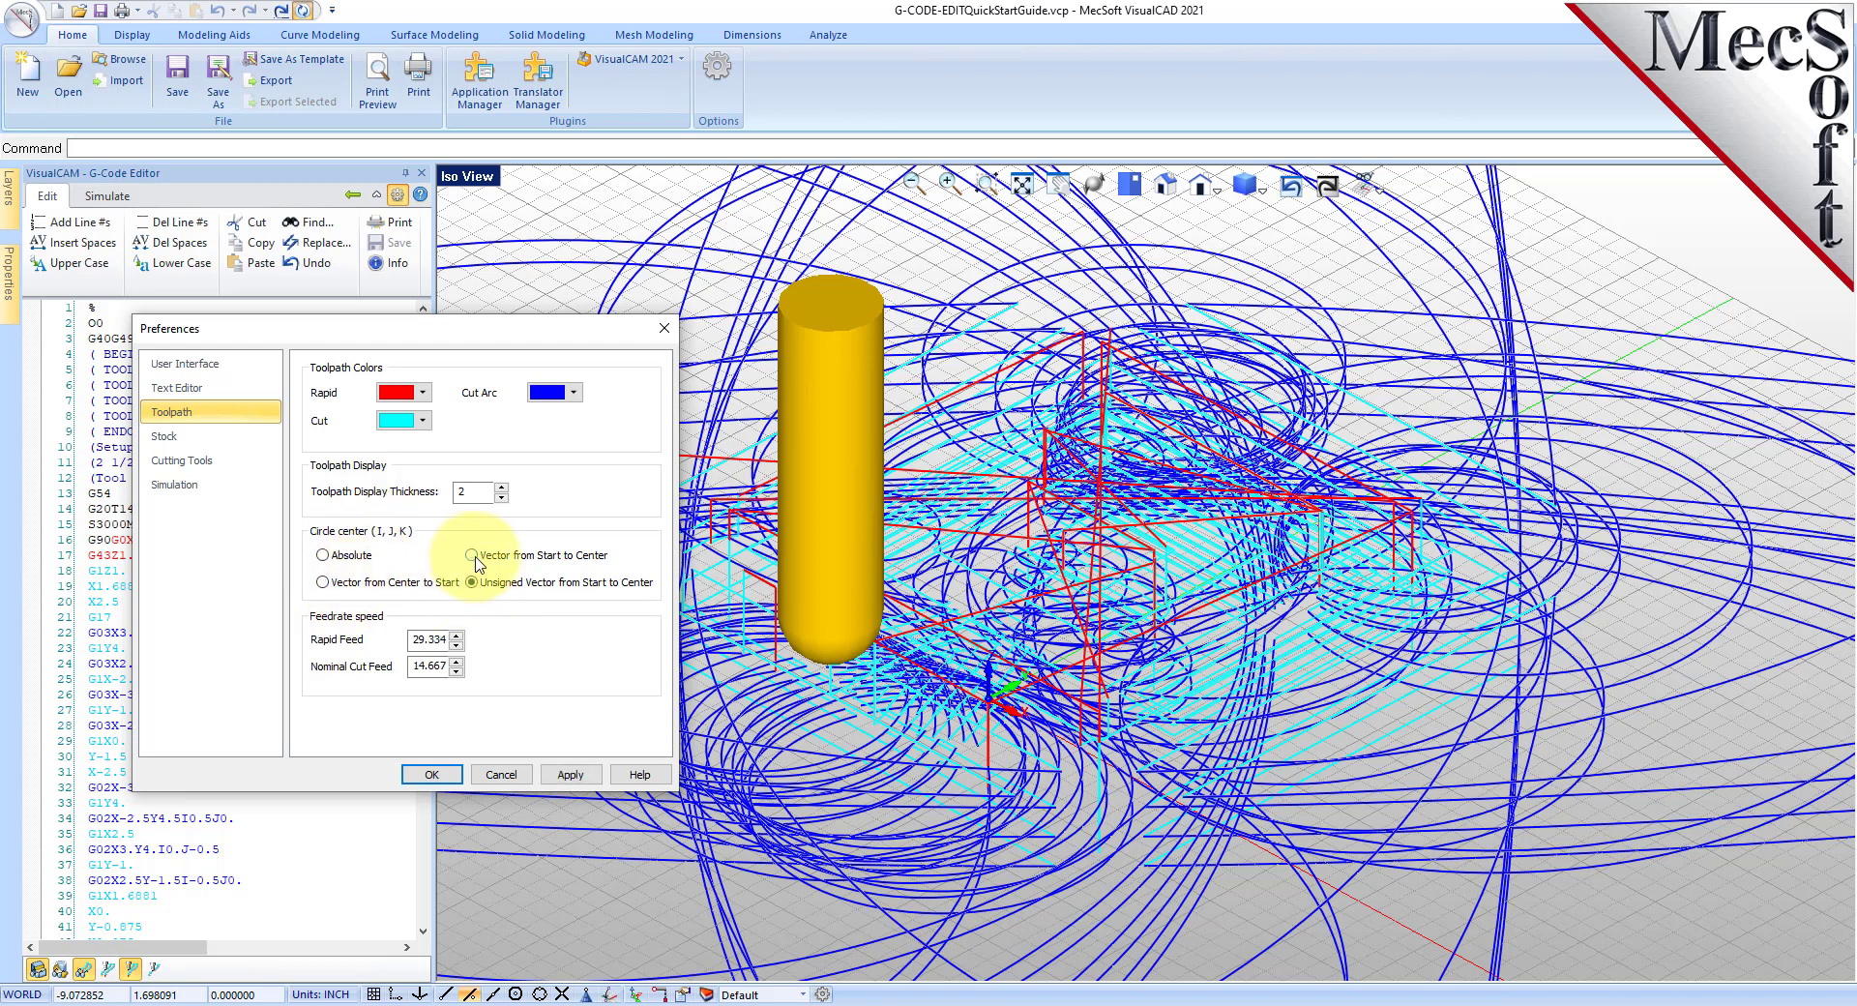
pyautogui.click(549, 772)
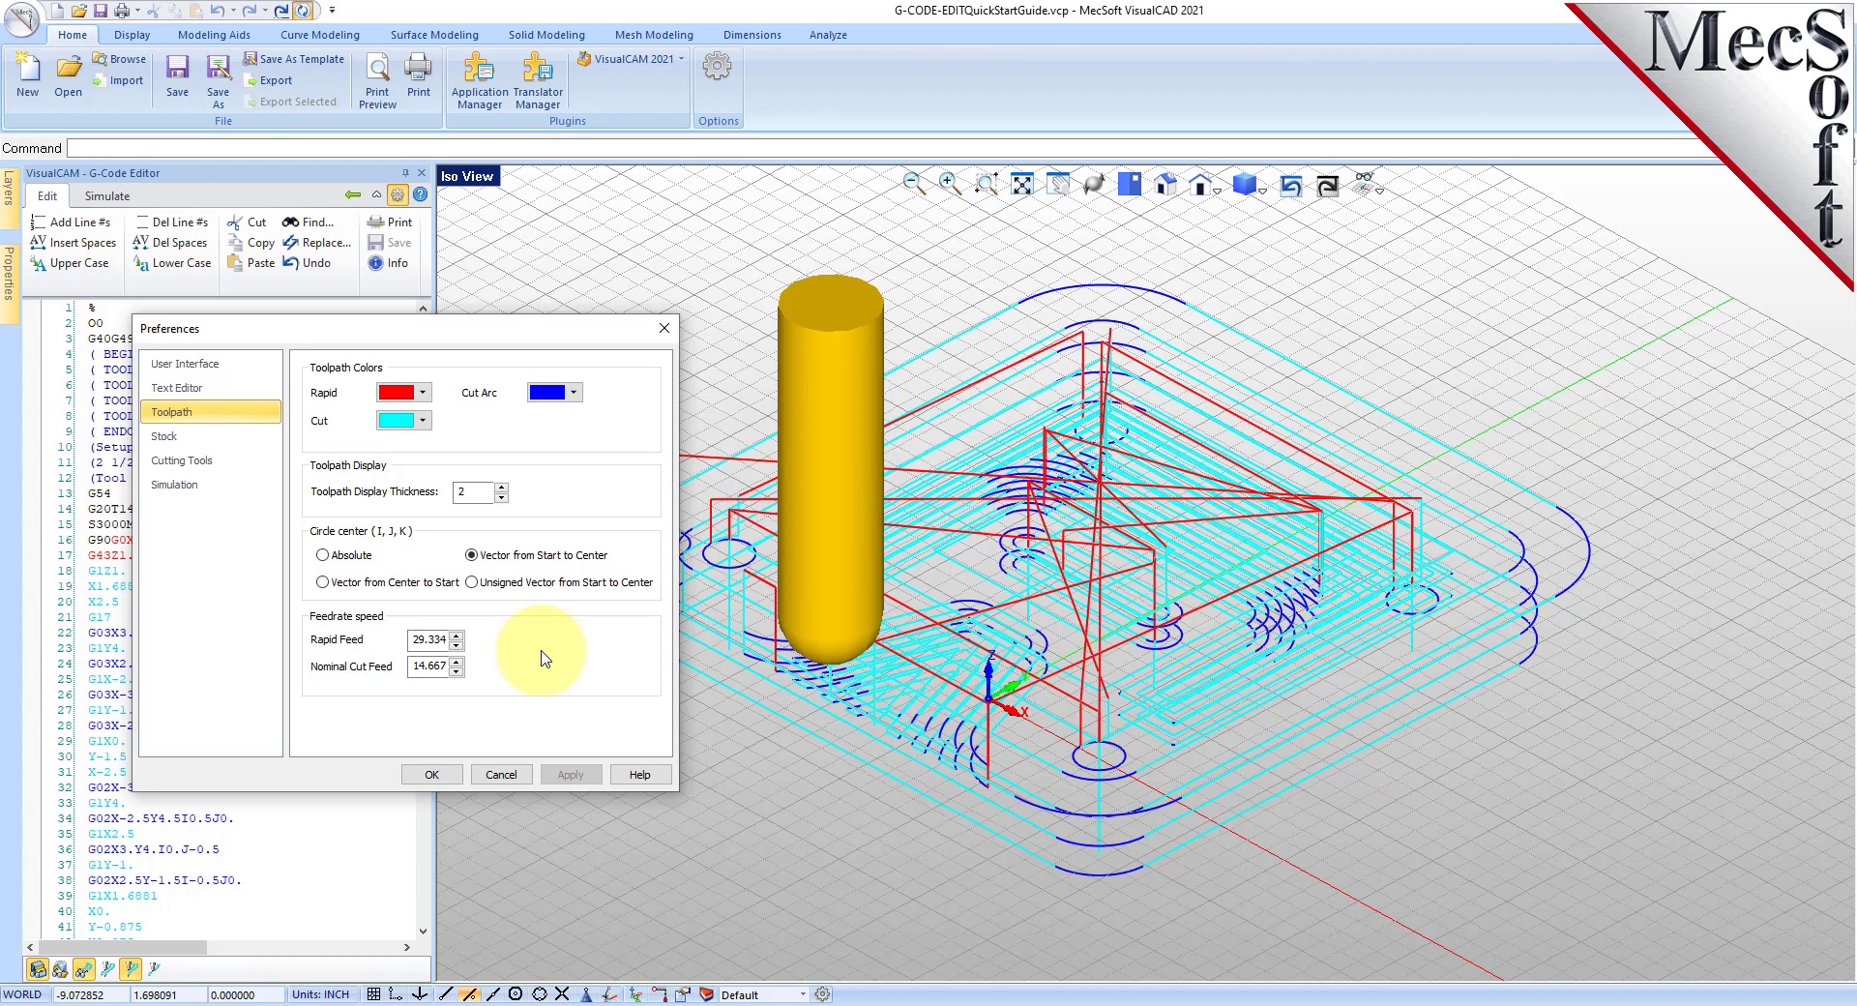
# Try the Vector from Center to Start and Absolute circle center modes and apply Unsigned Vector from Start to Center.
pyautogui.click(323, 582)
pyautogui.click(570, 775)
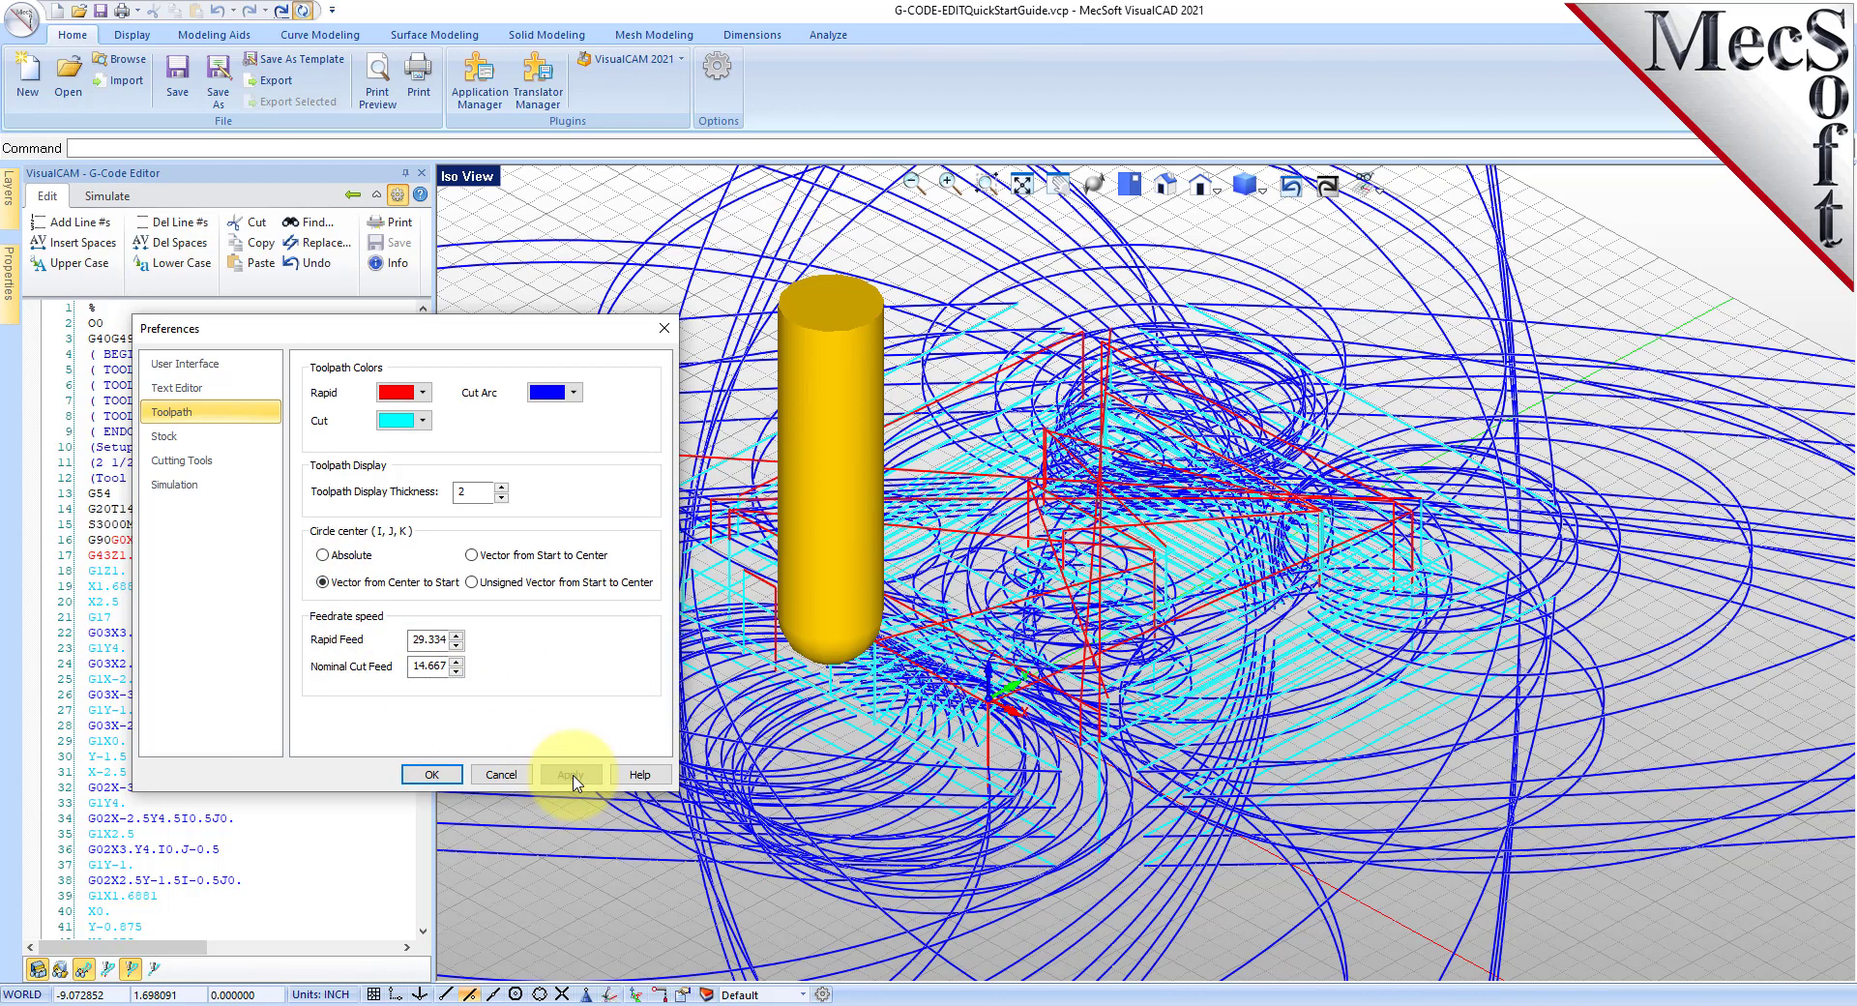
pyautogui.click(472, 582)
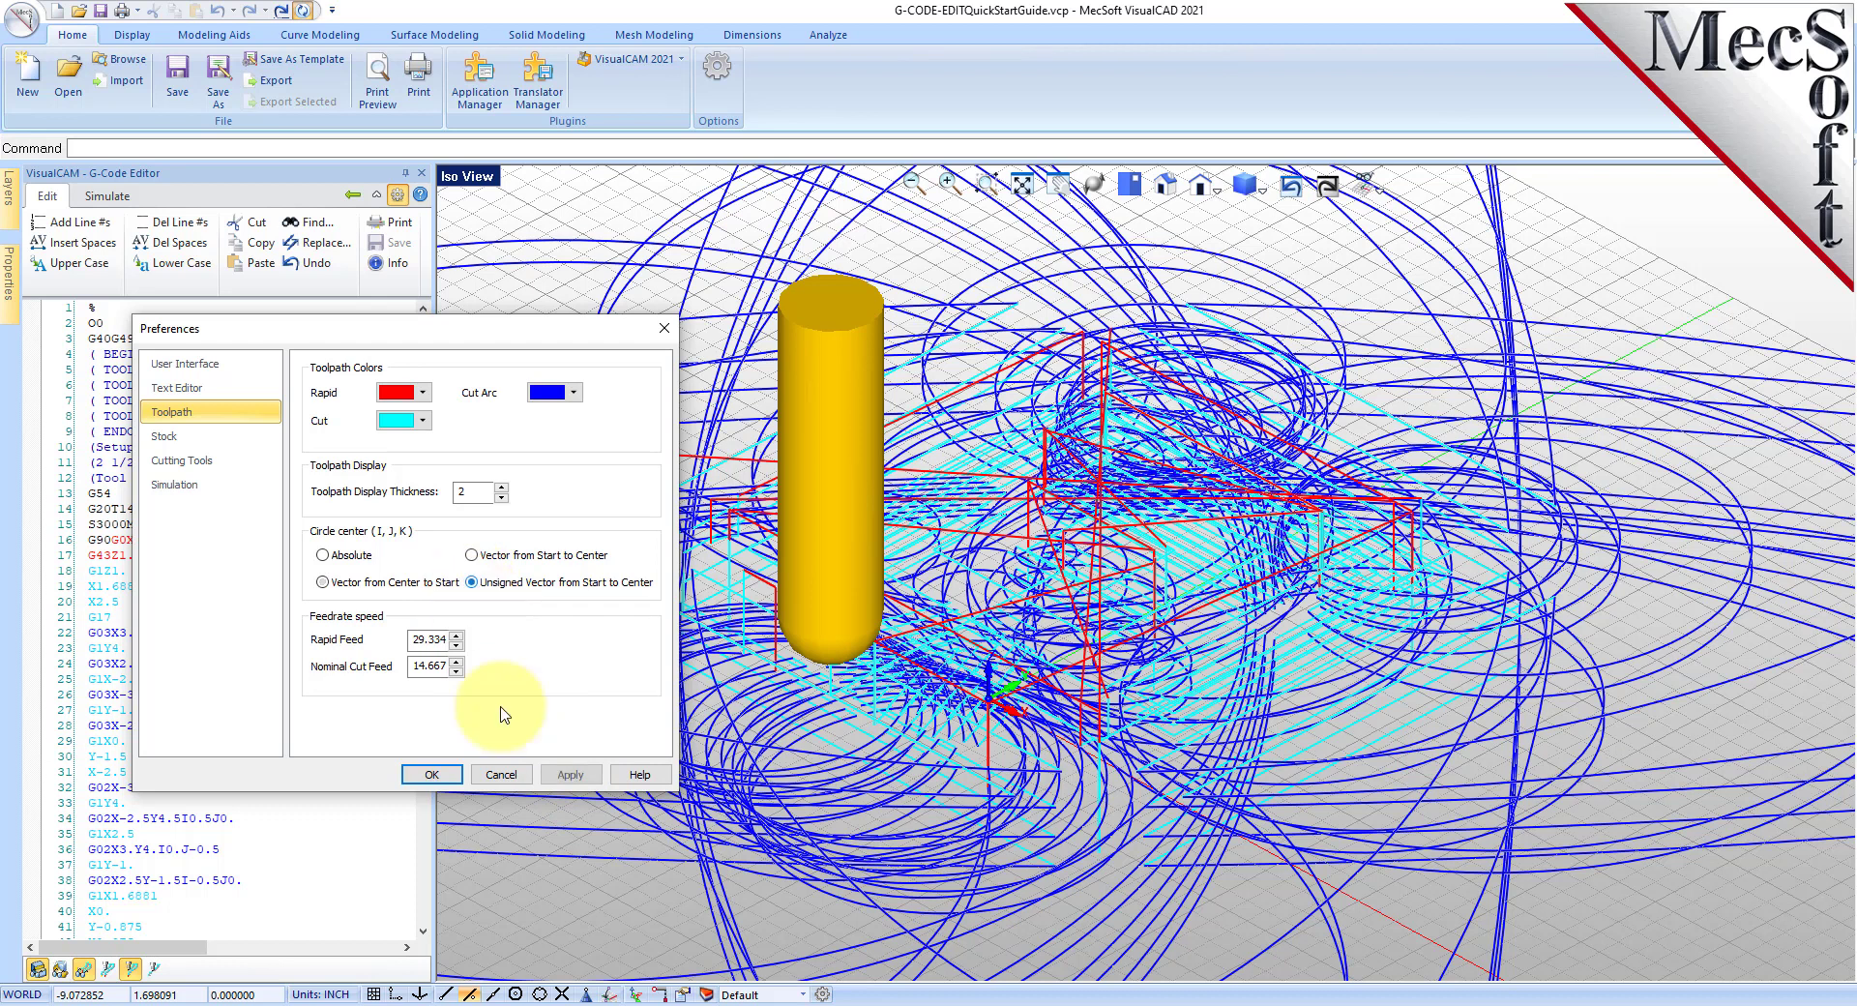
pyautogui.click(571, 776)
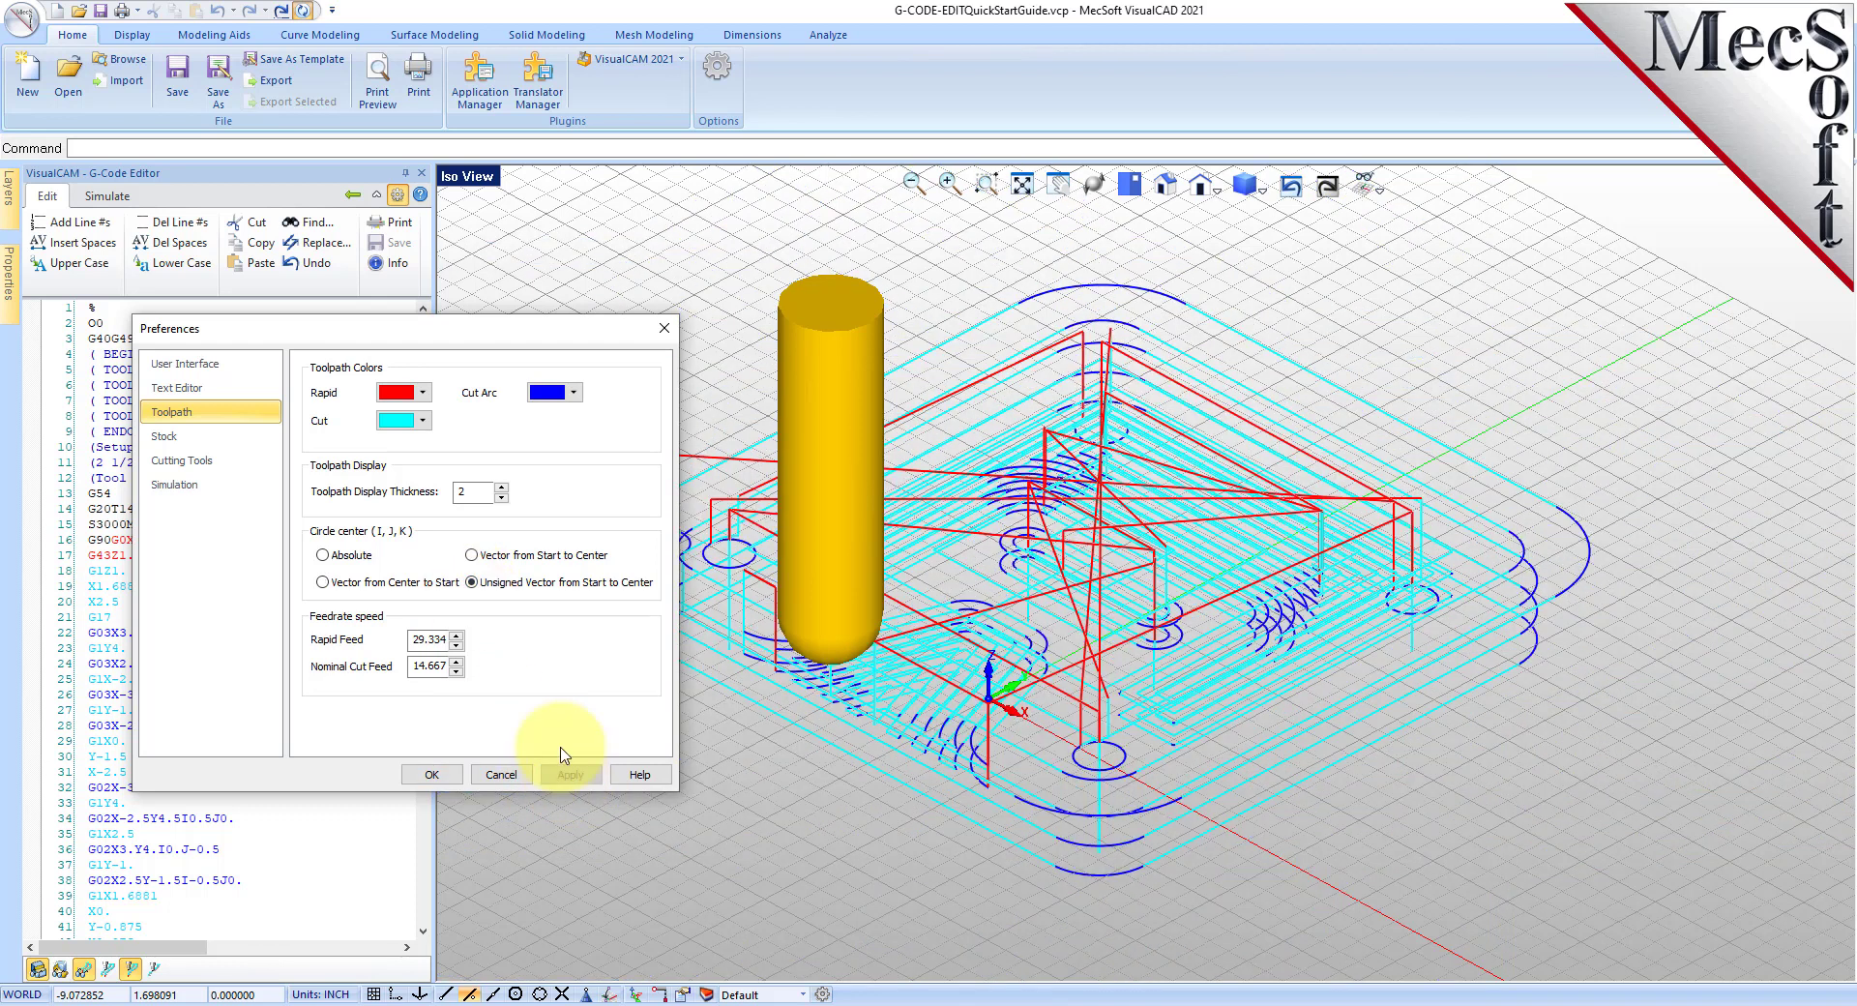
pyautogui.click(324, 555)
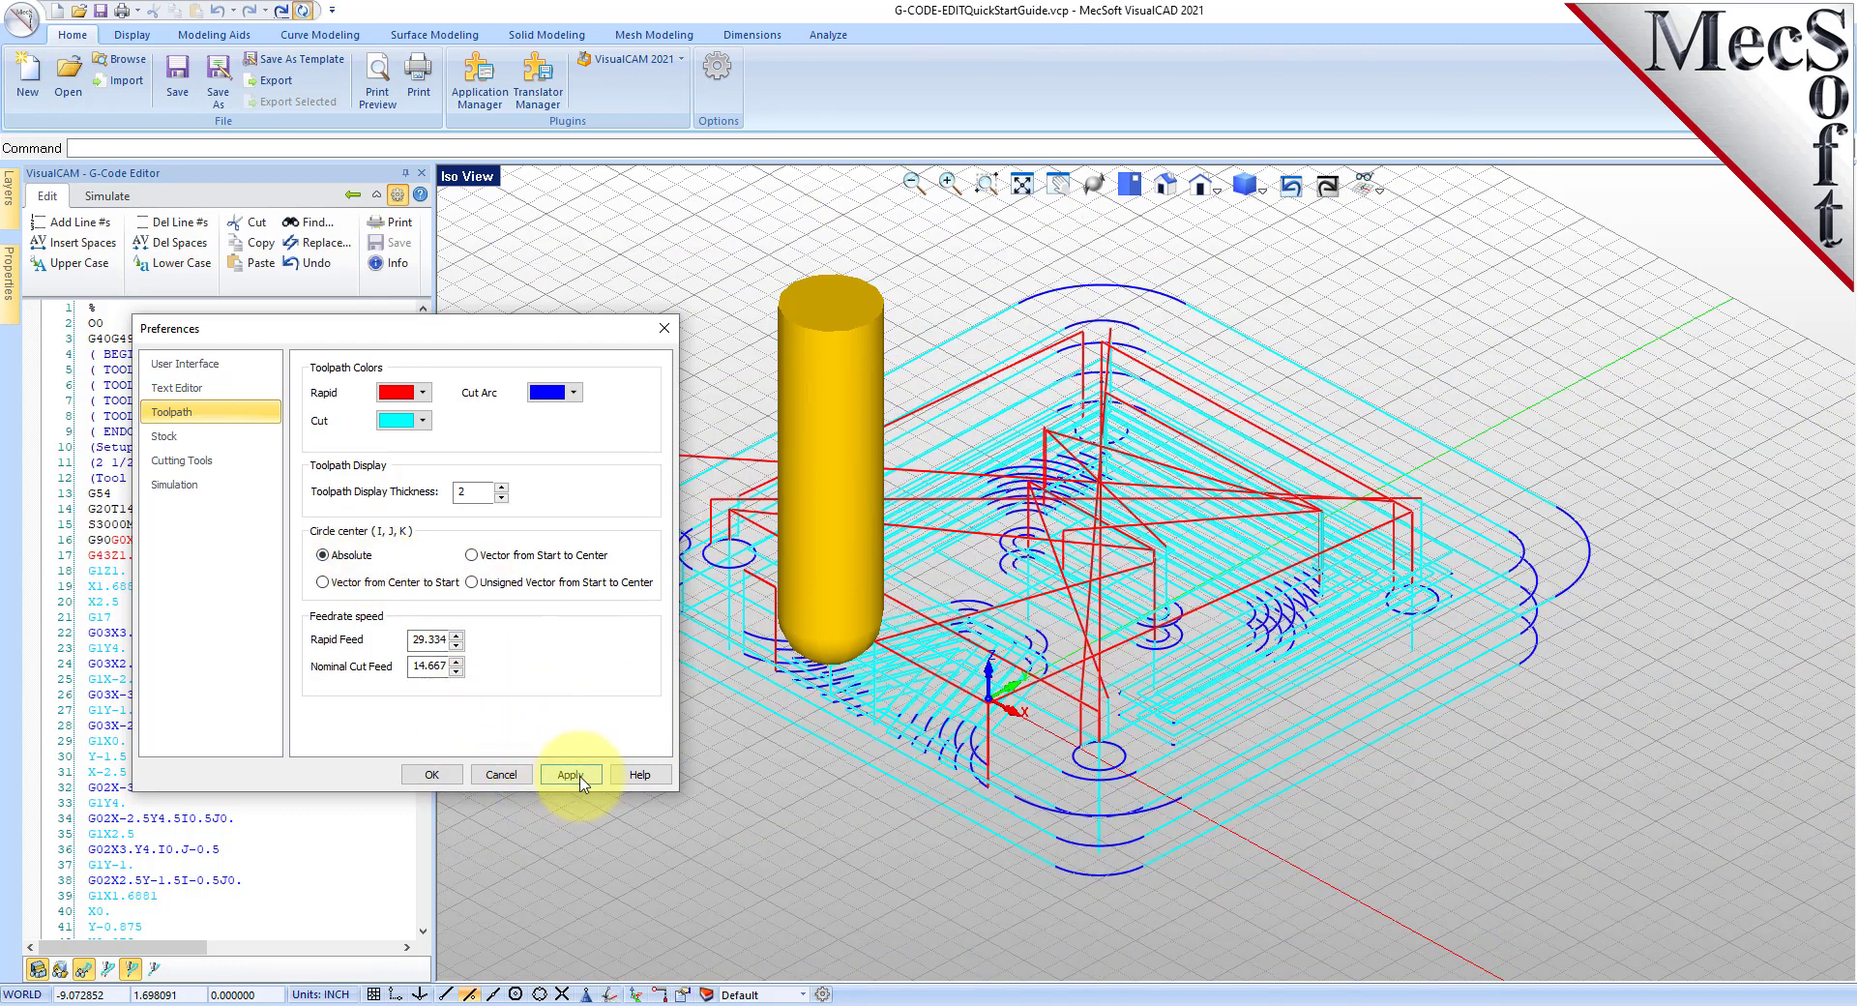
pyautogui.click(571, 775)
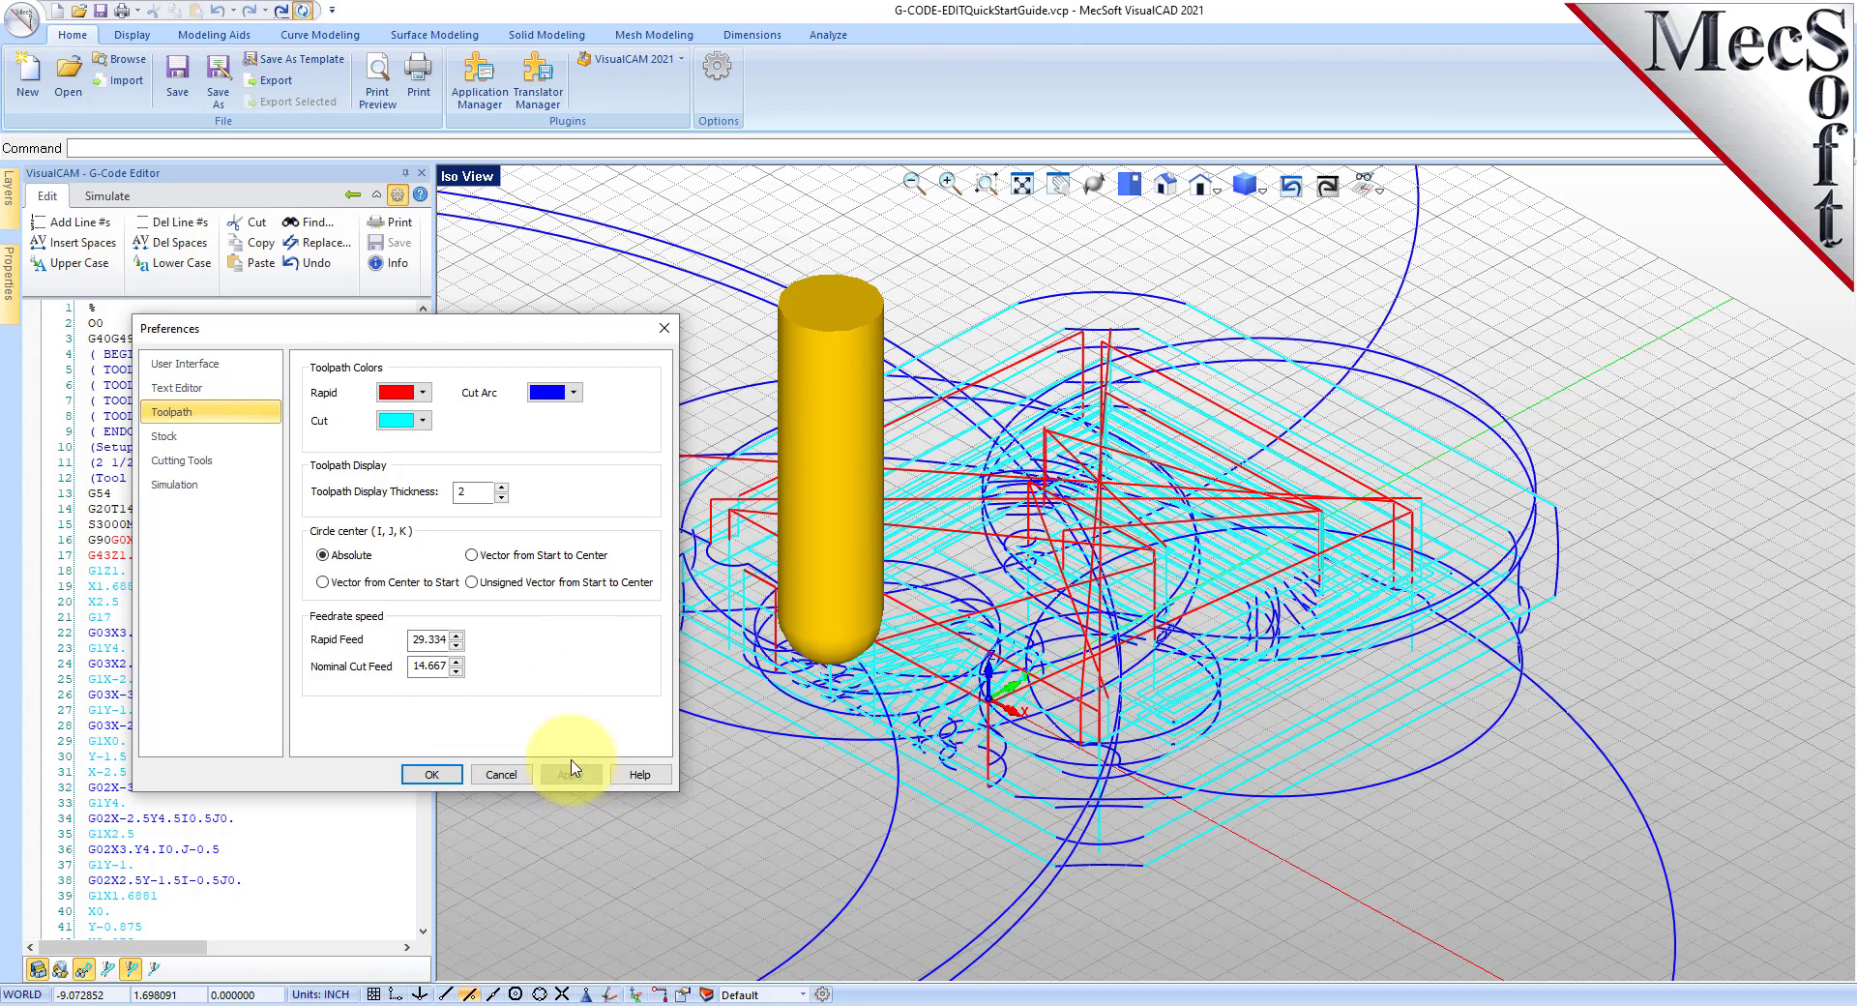
pyautogui.click(472, 582)
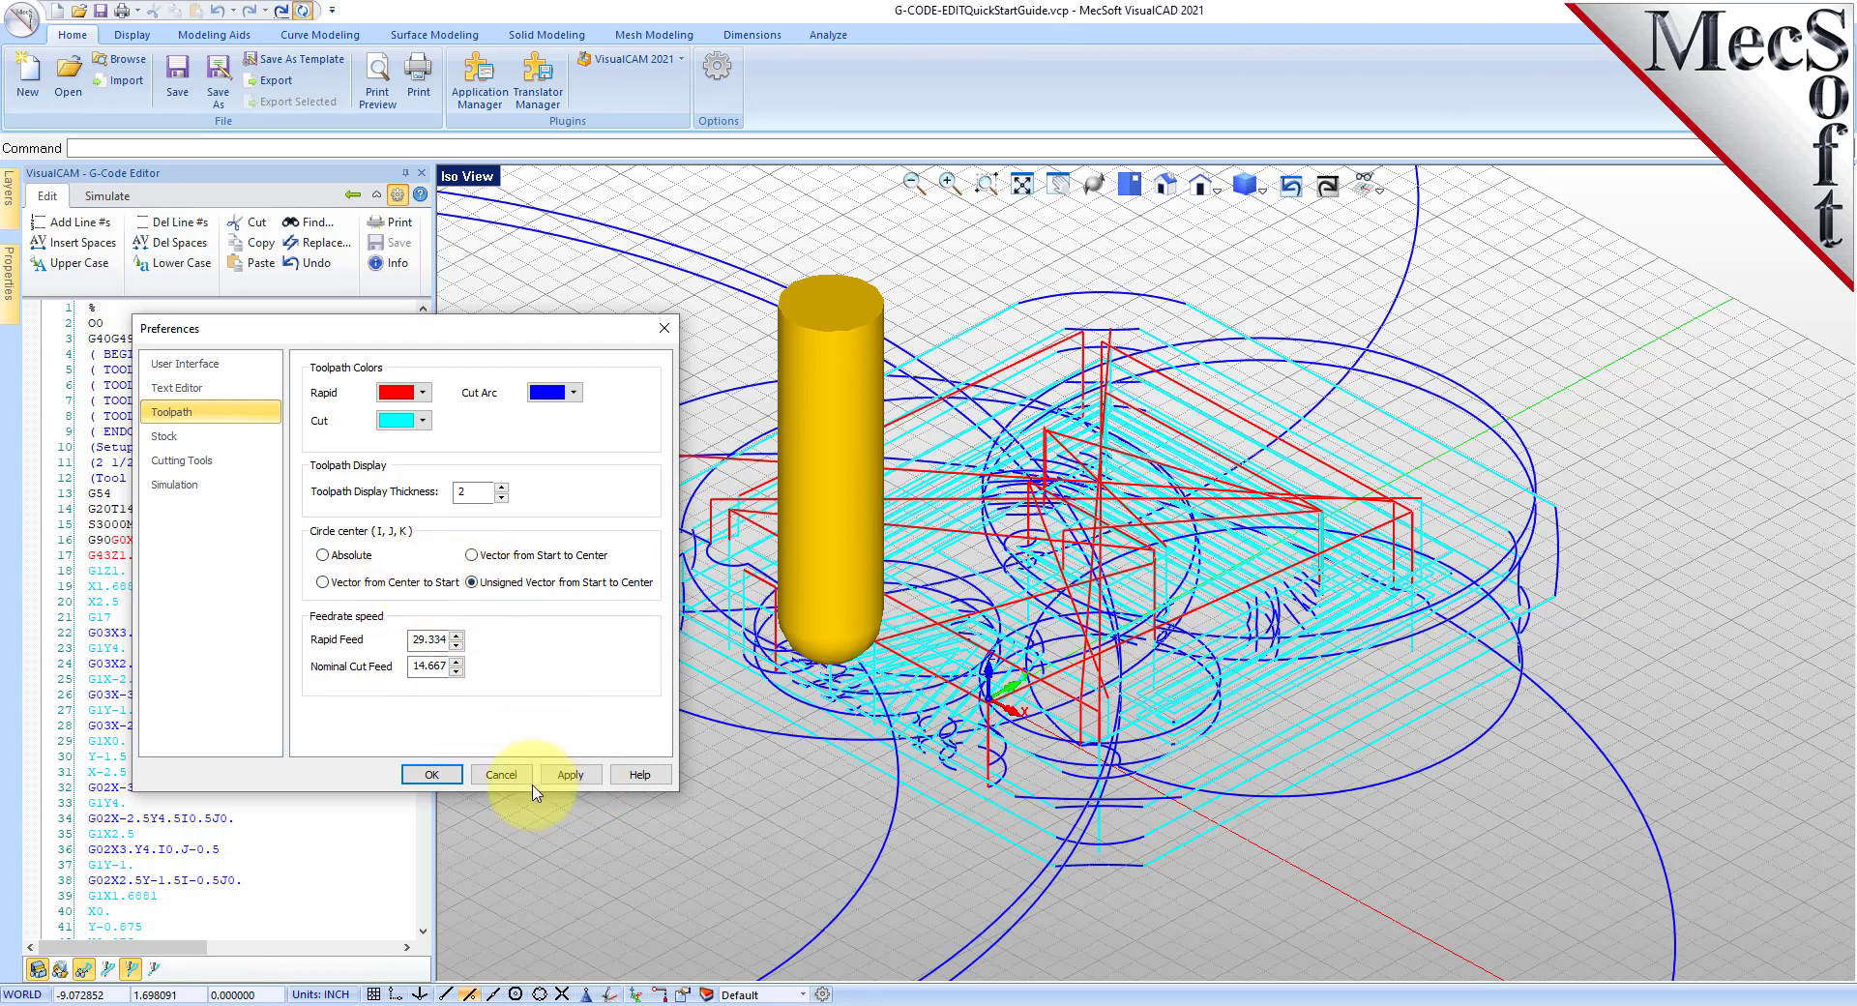
pyautogui.click(571, 775)
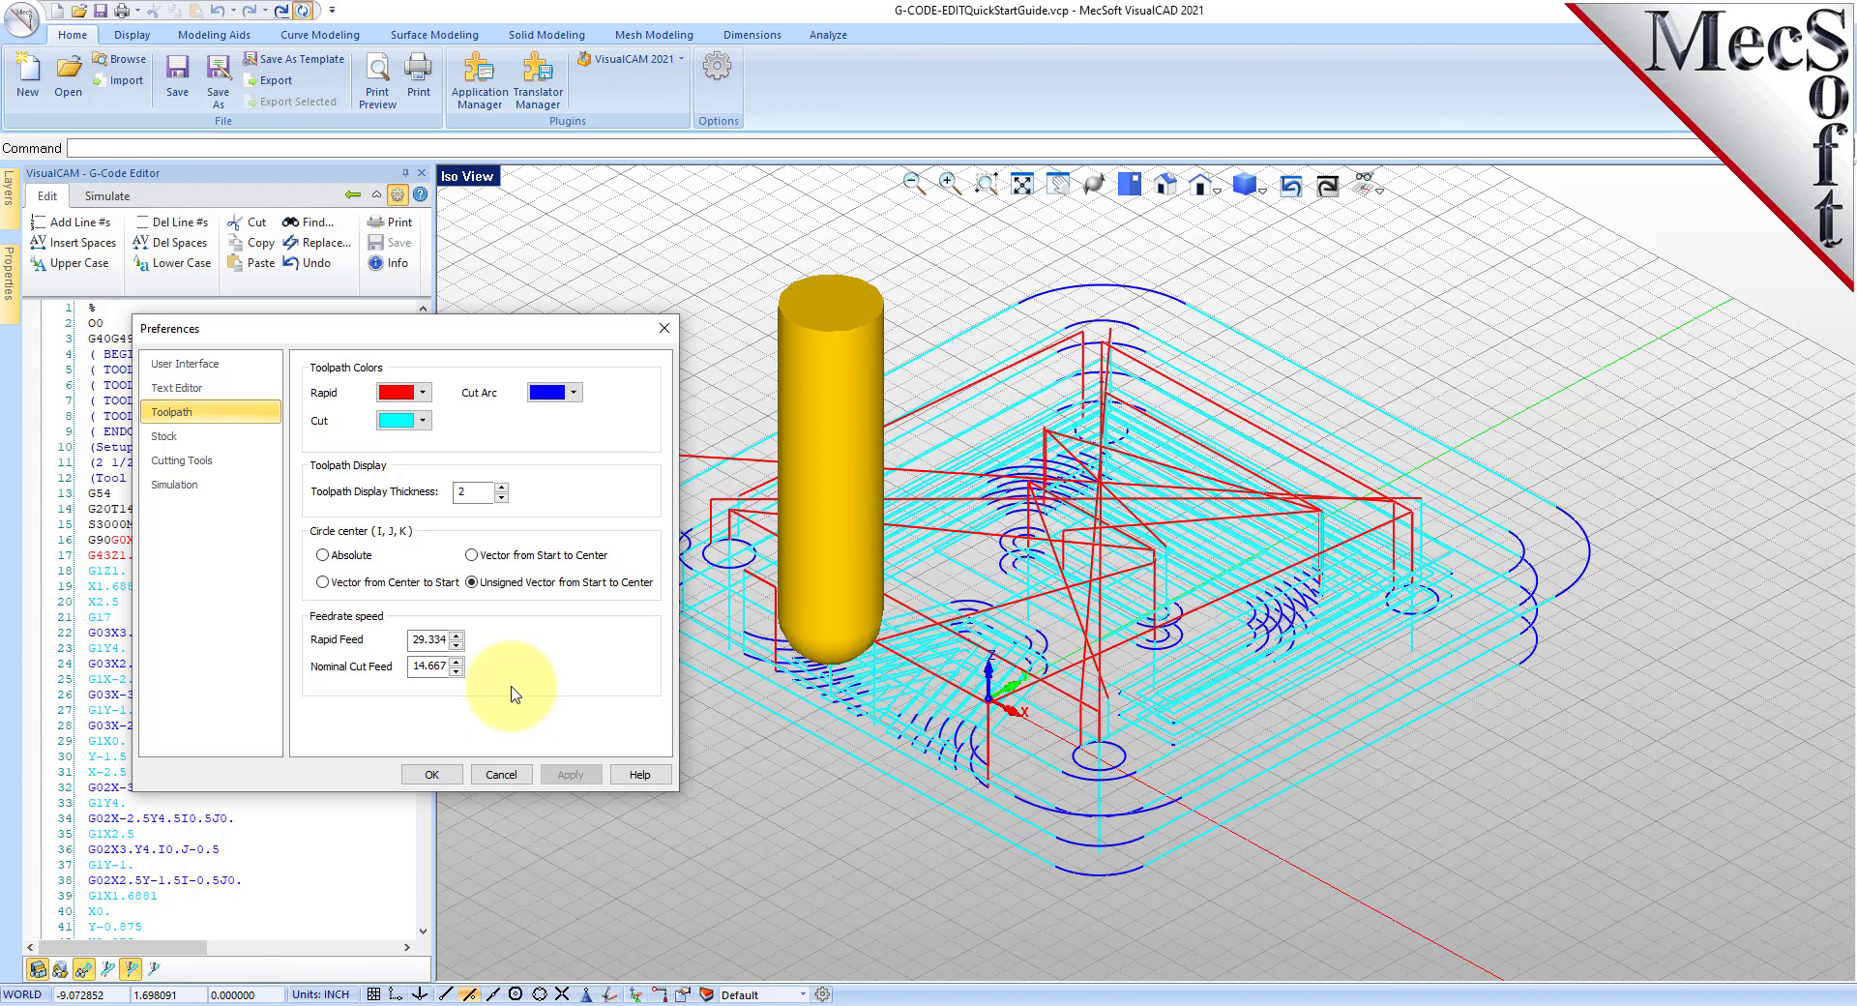
# Review the stock and cutting tool preferences and set the simulation accuracy to Fine.
pyautogui.click(166, 438)
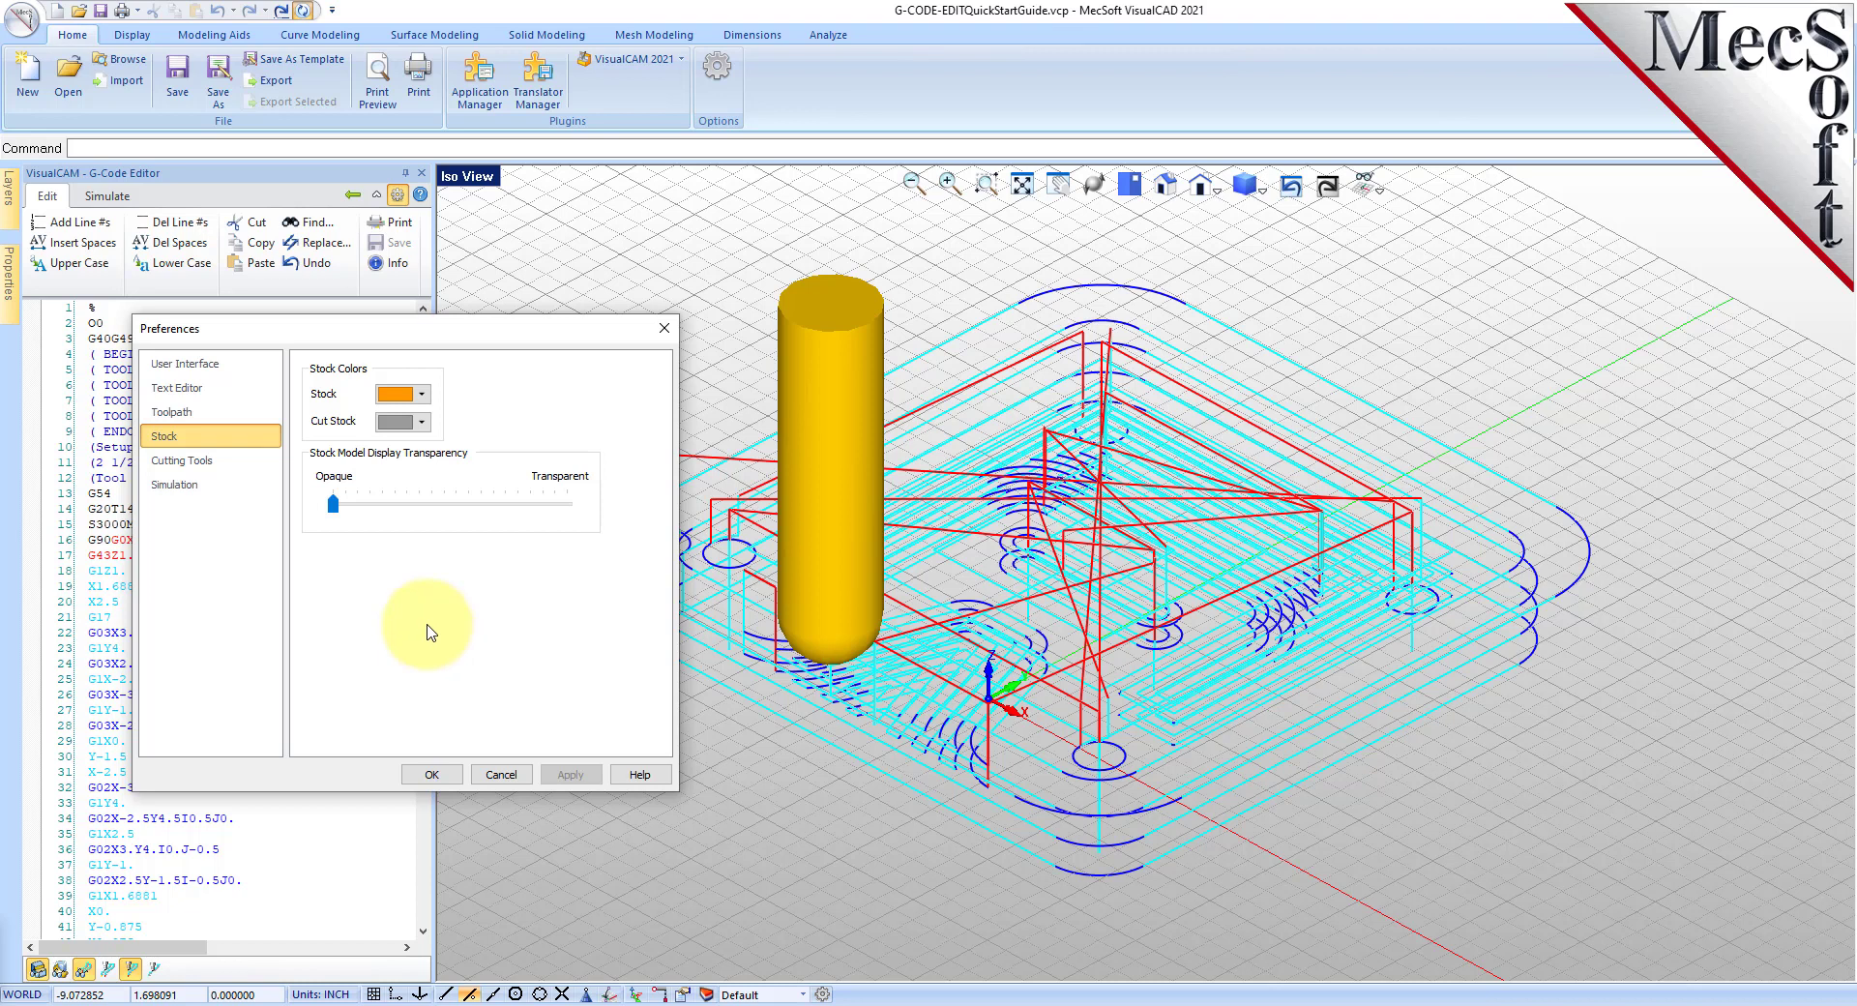
pyautogui.click(194, 461)
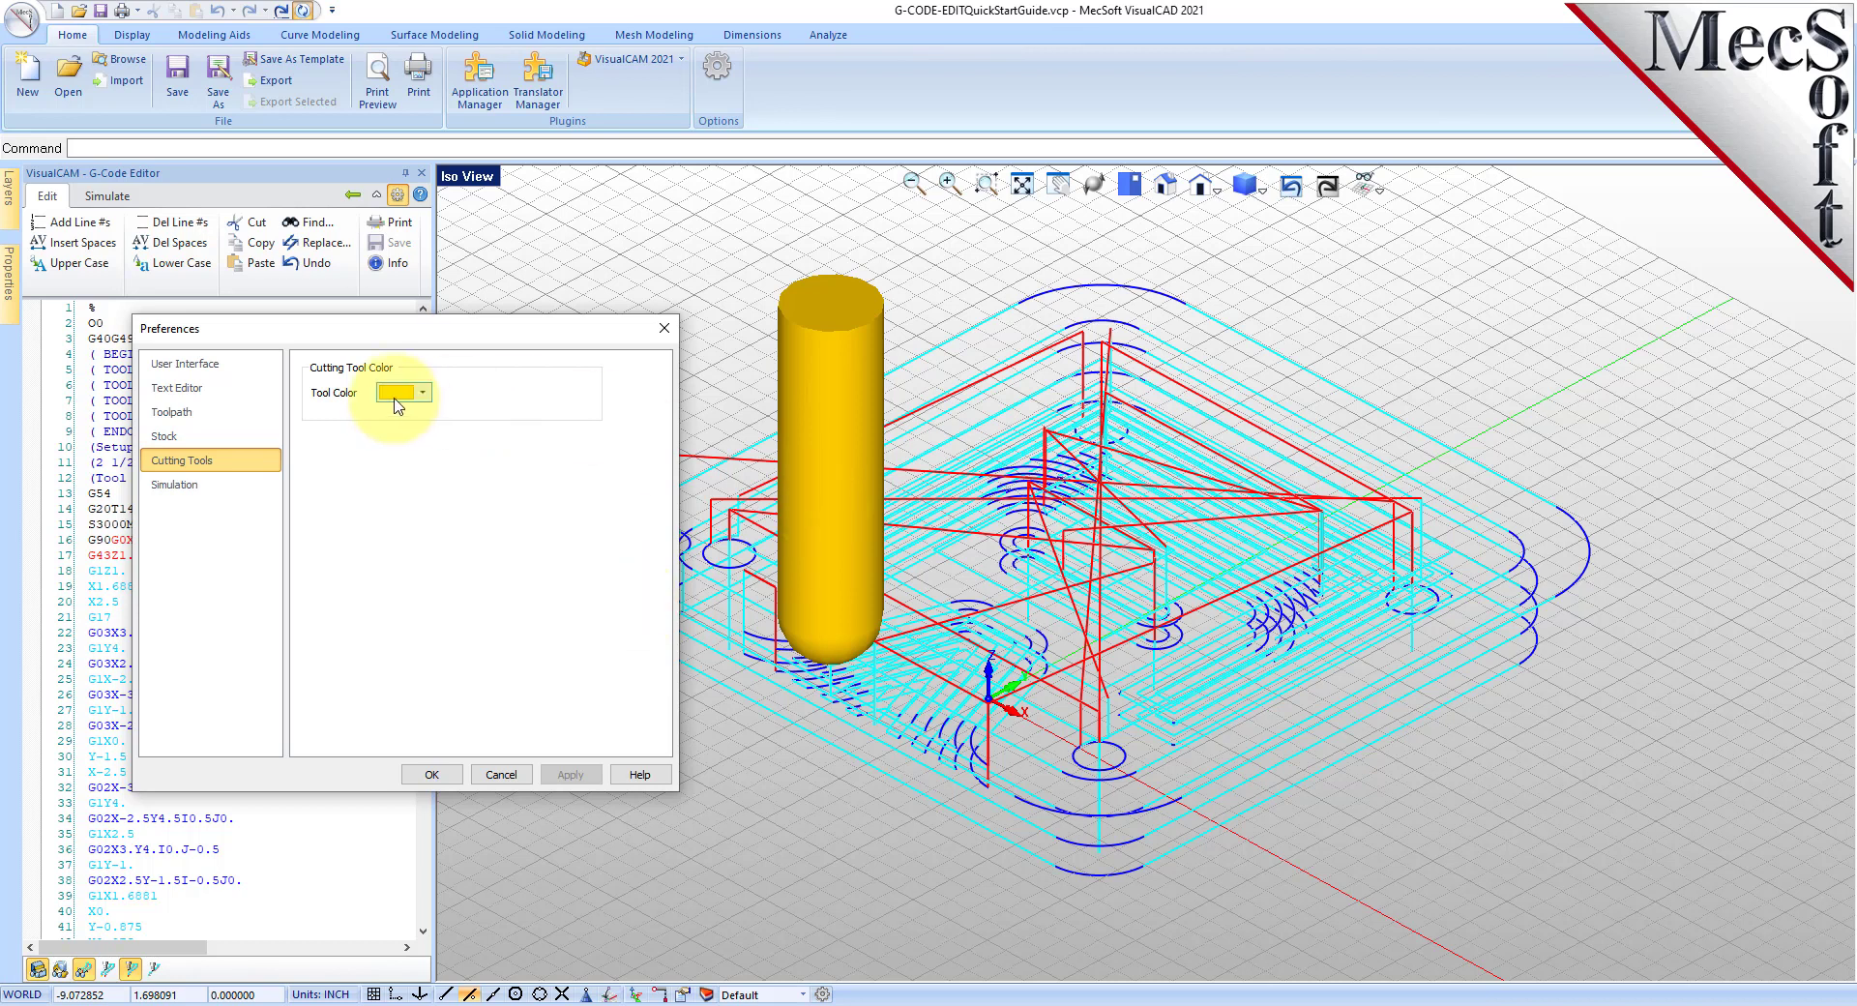
pyautogui.click(220, 493)
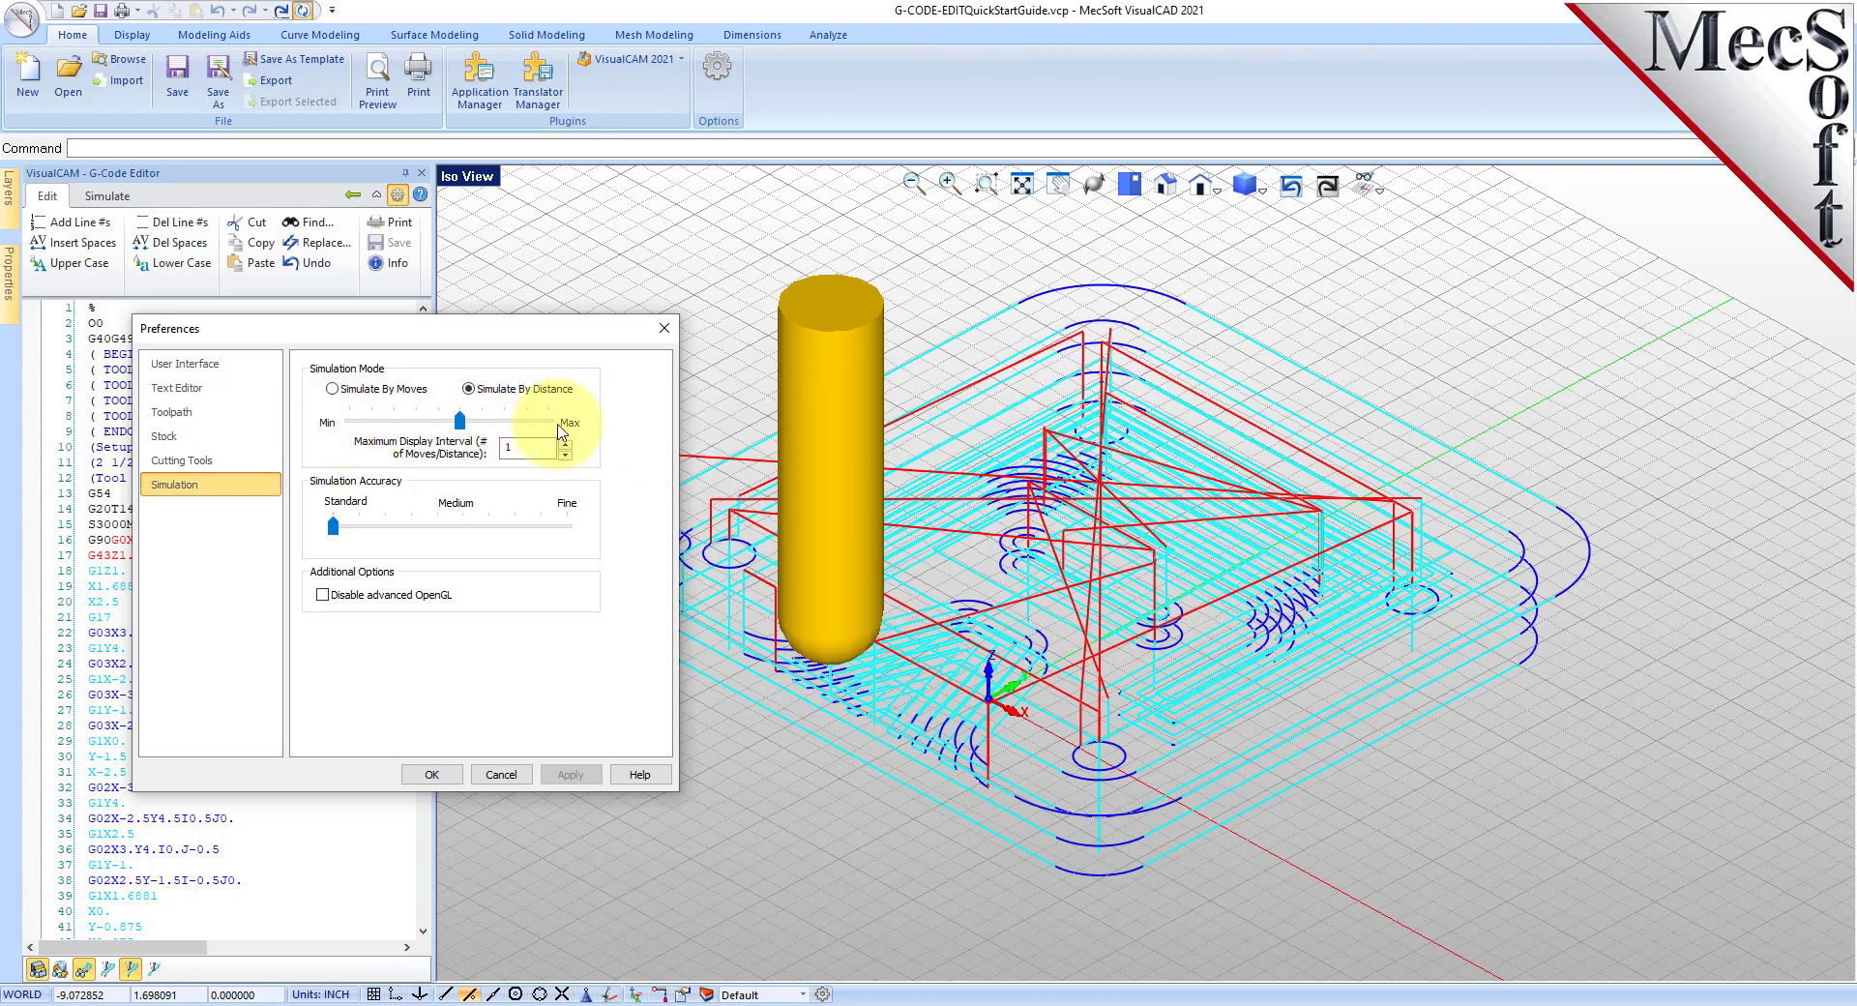
pyautogui.moveTo(332, 526); pyautogui.dragTo(588, 531)
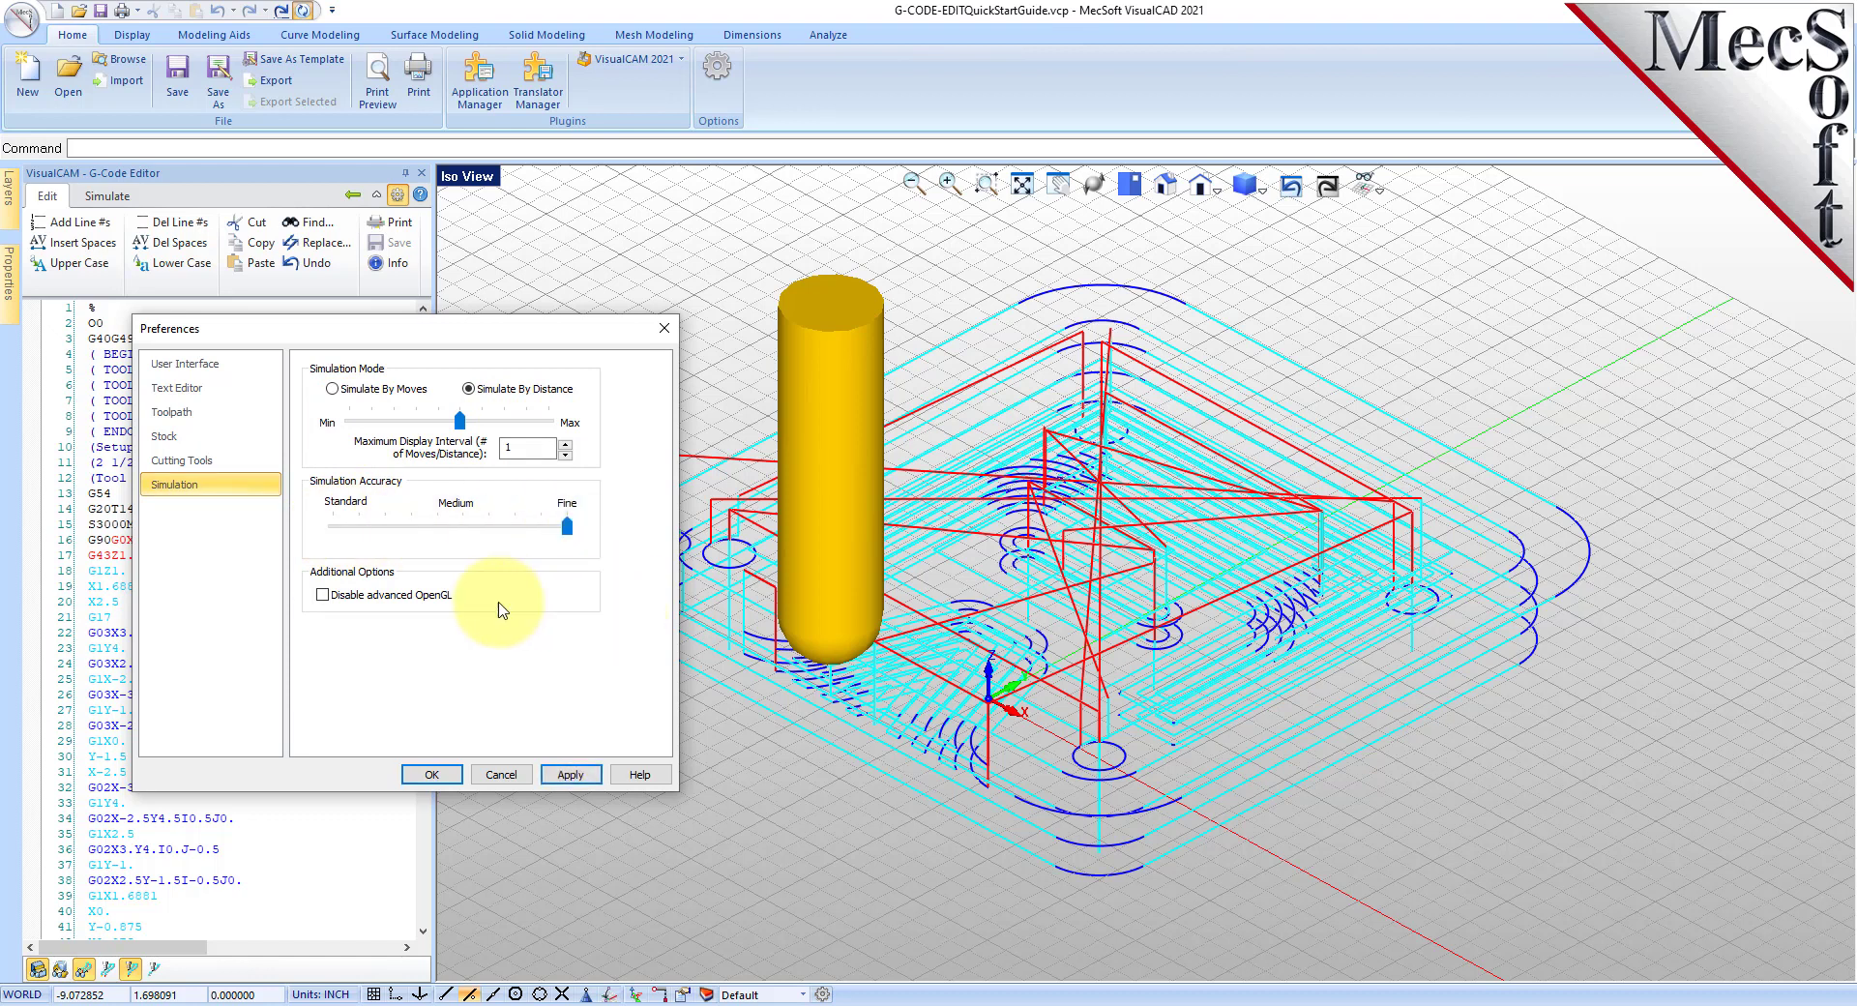
# Change the cutting tool color to sky blue in the preferences, apply it and close the preferences.
pyautogui.click(170, 461)
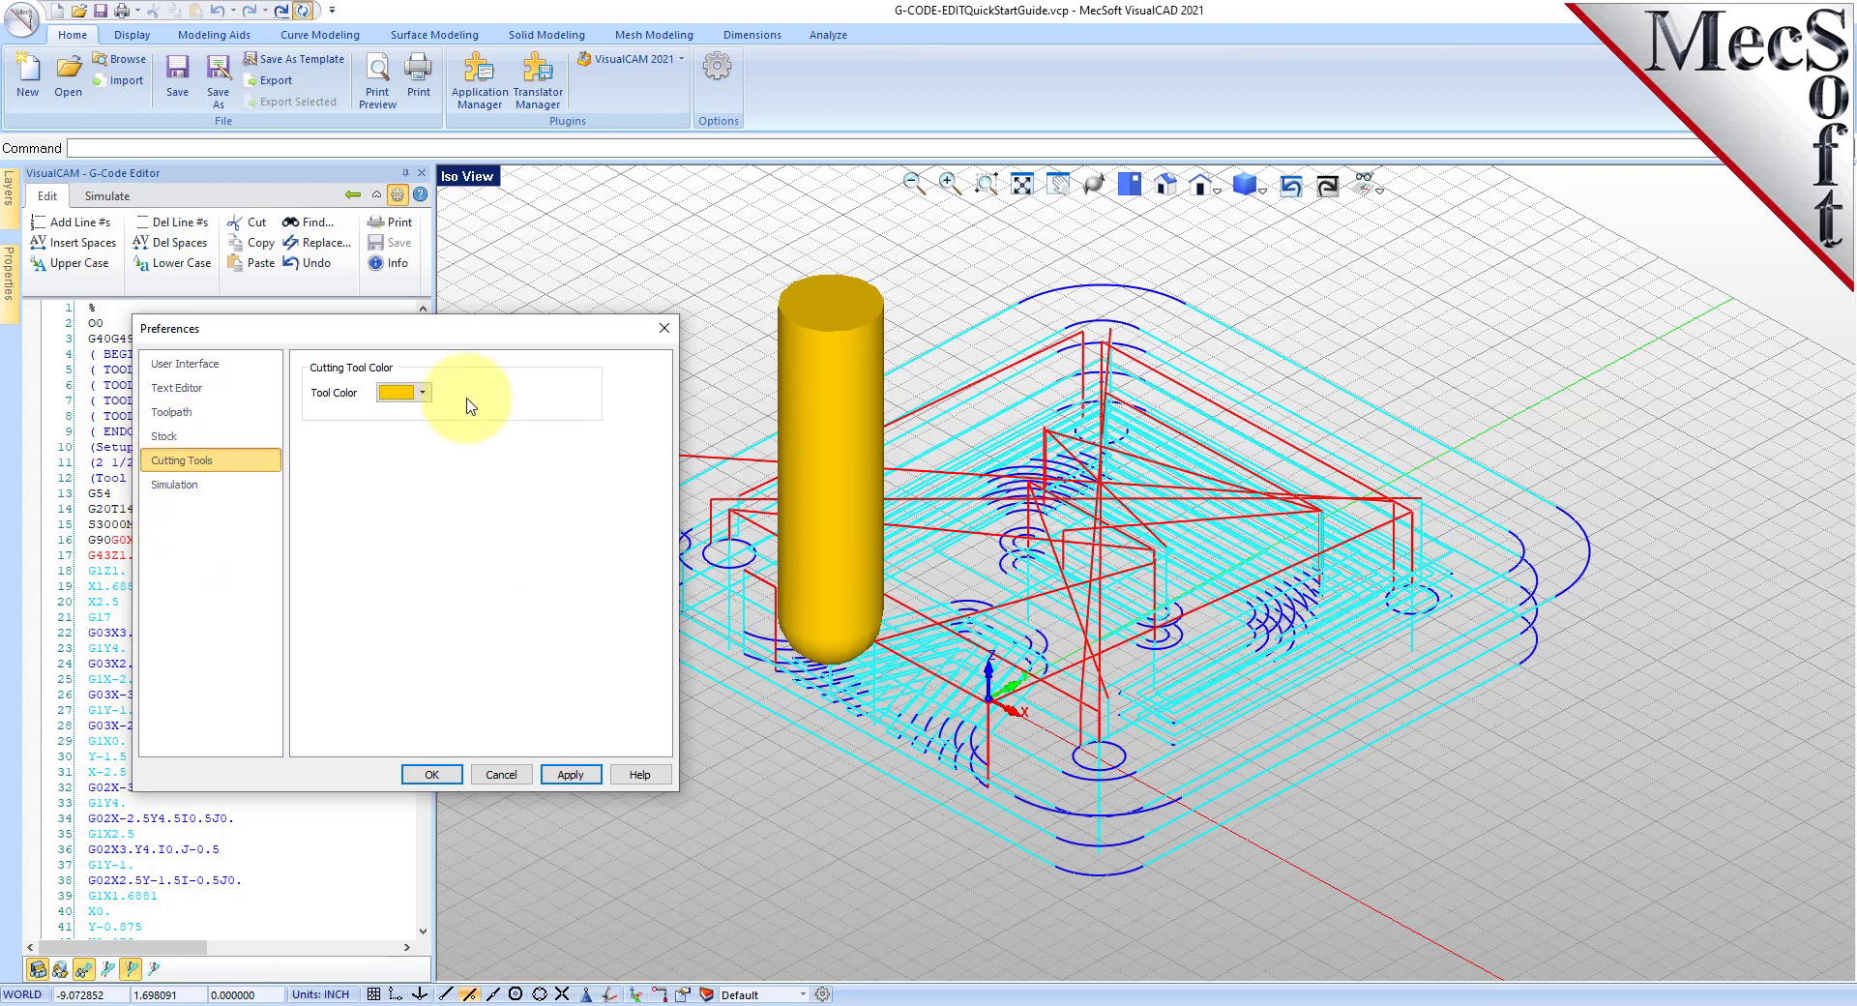
pyautogui.click(424, 398)
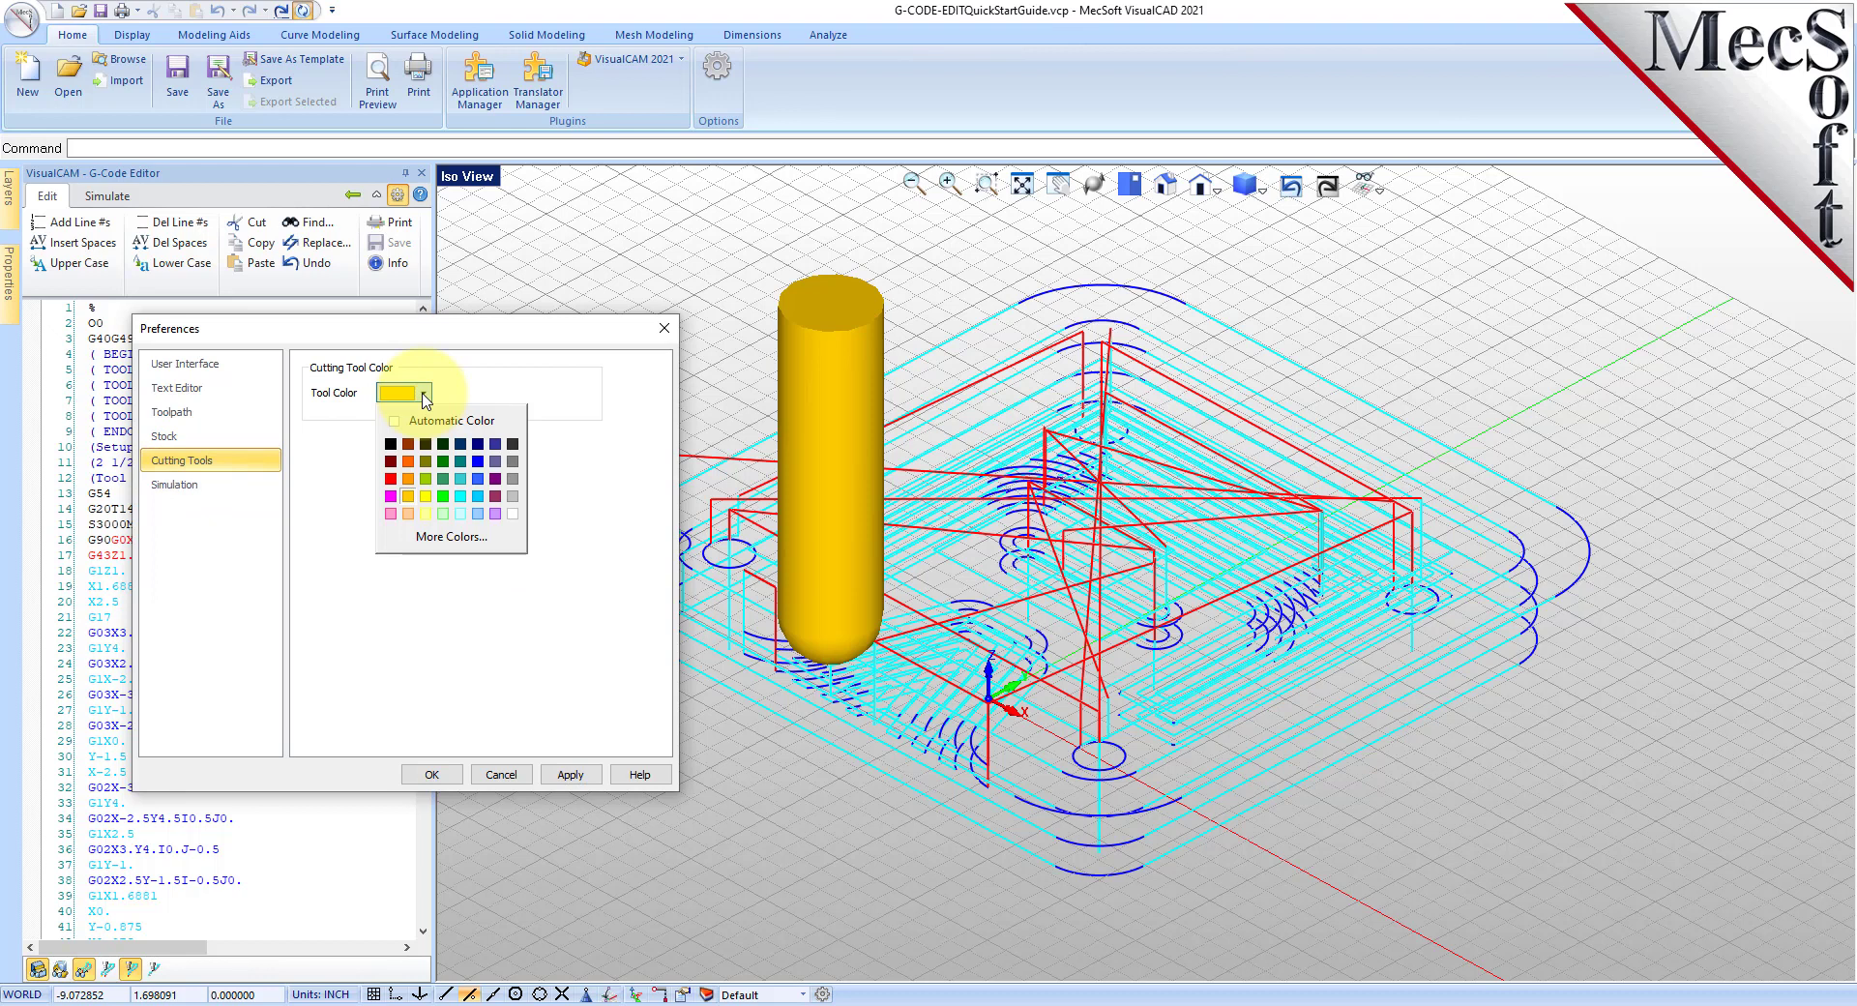
pyautogui.click(185, 438)
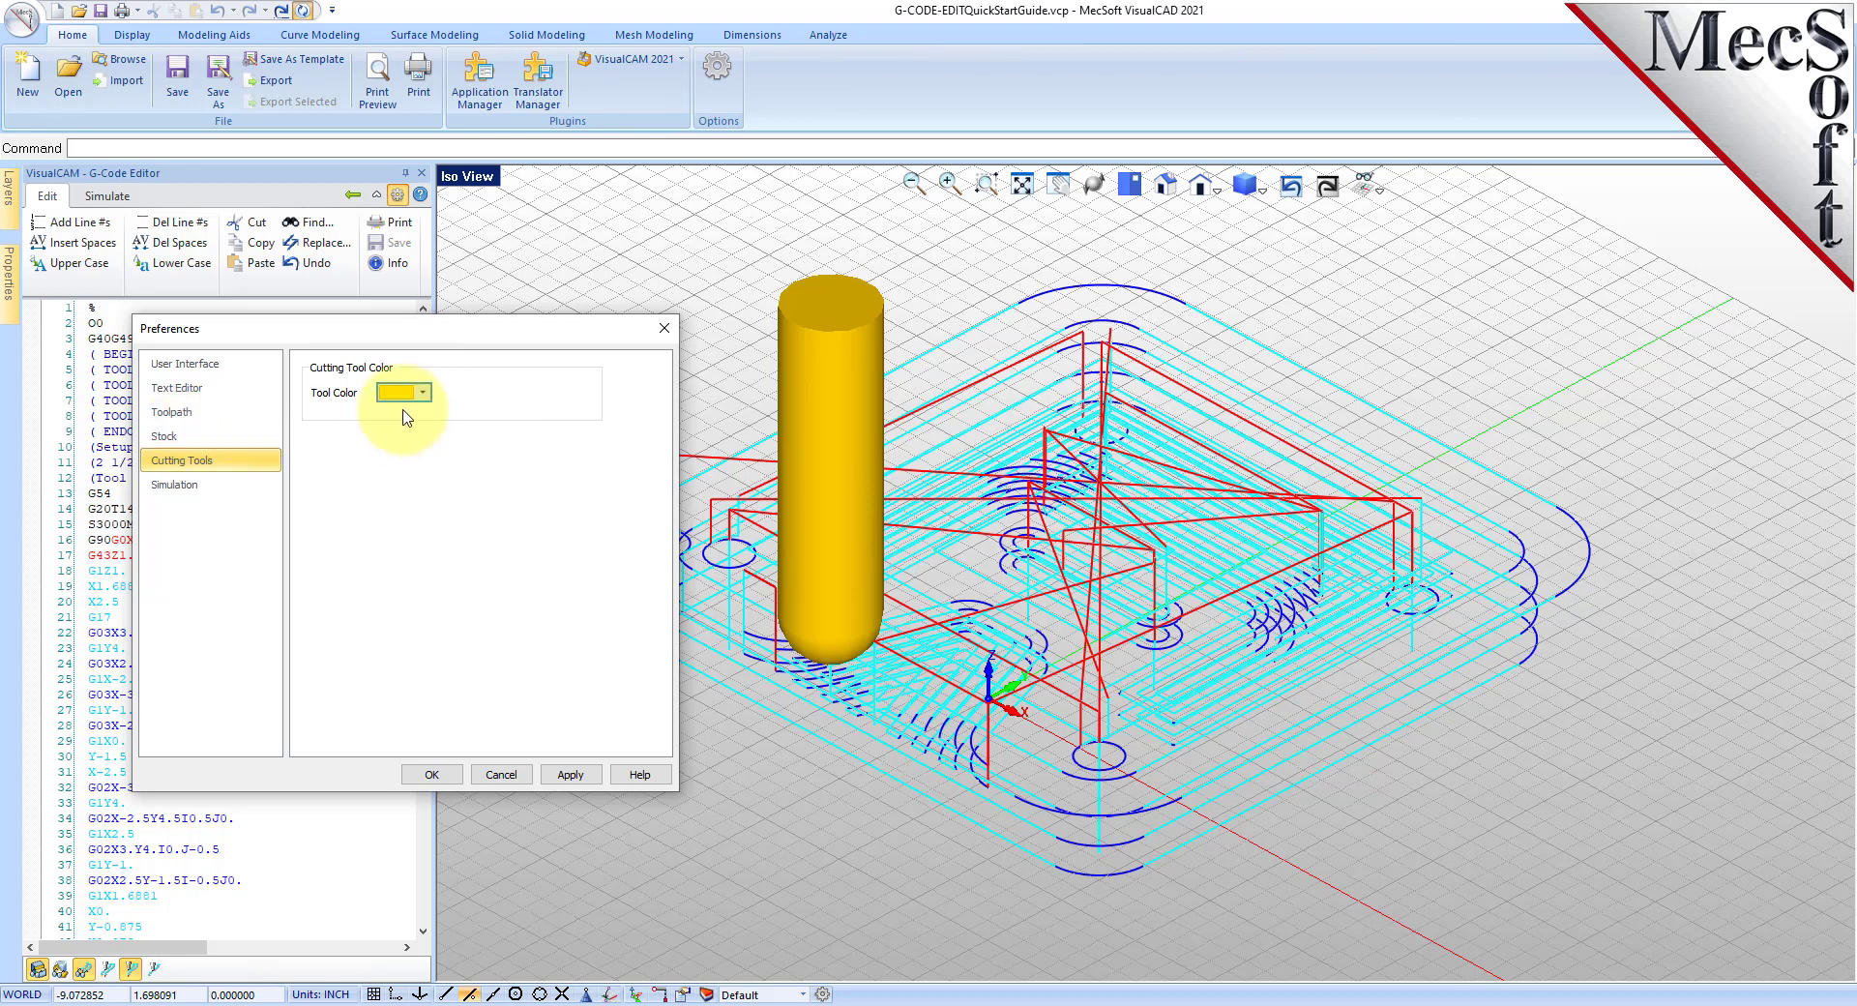
pyautogui.click(188, 416)
pyautogui.click(184, 461)
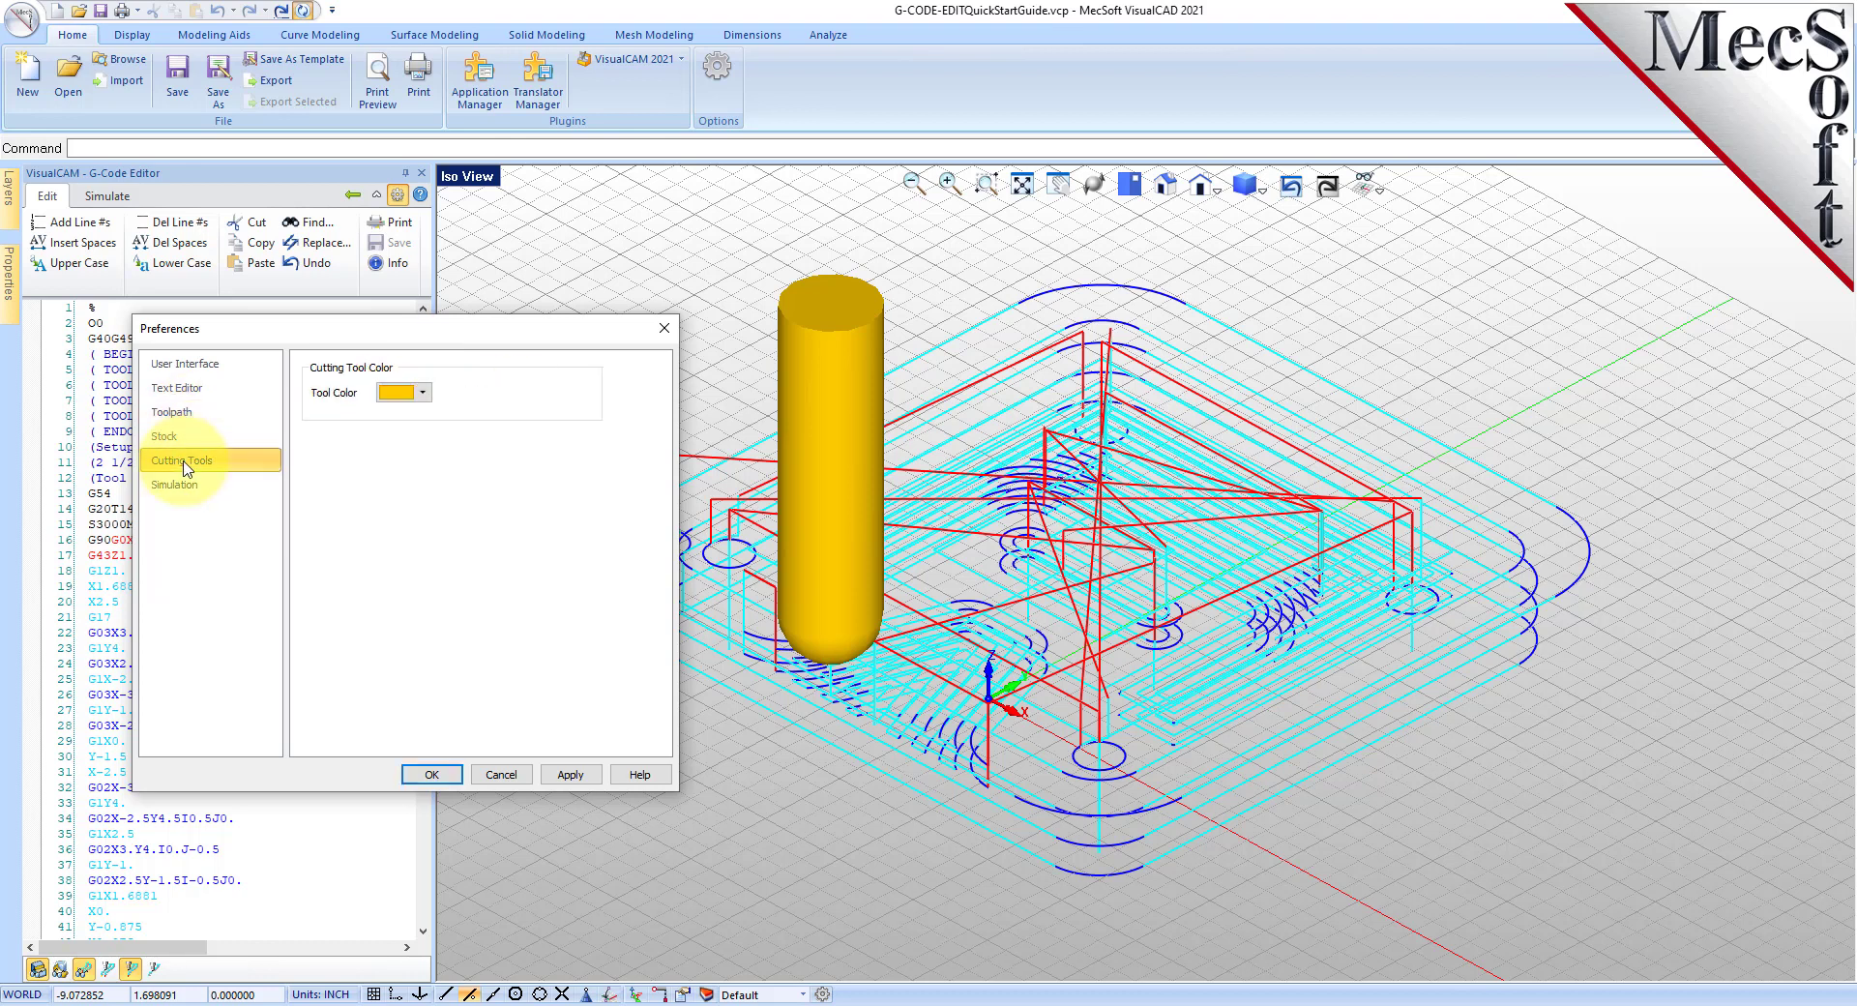
pyautogui.click(421, 396)
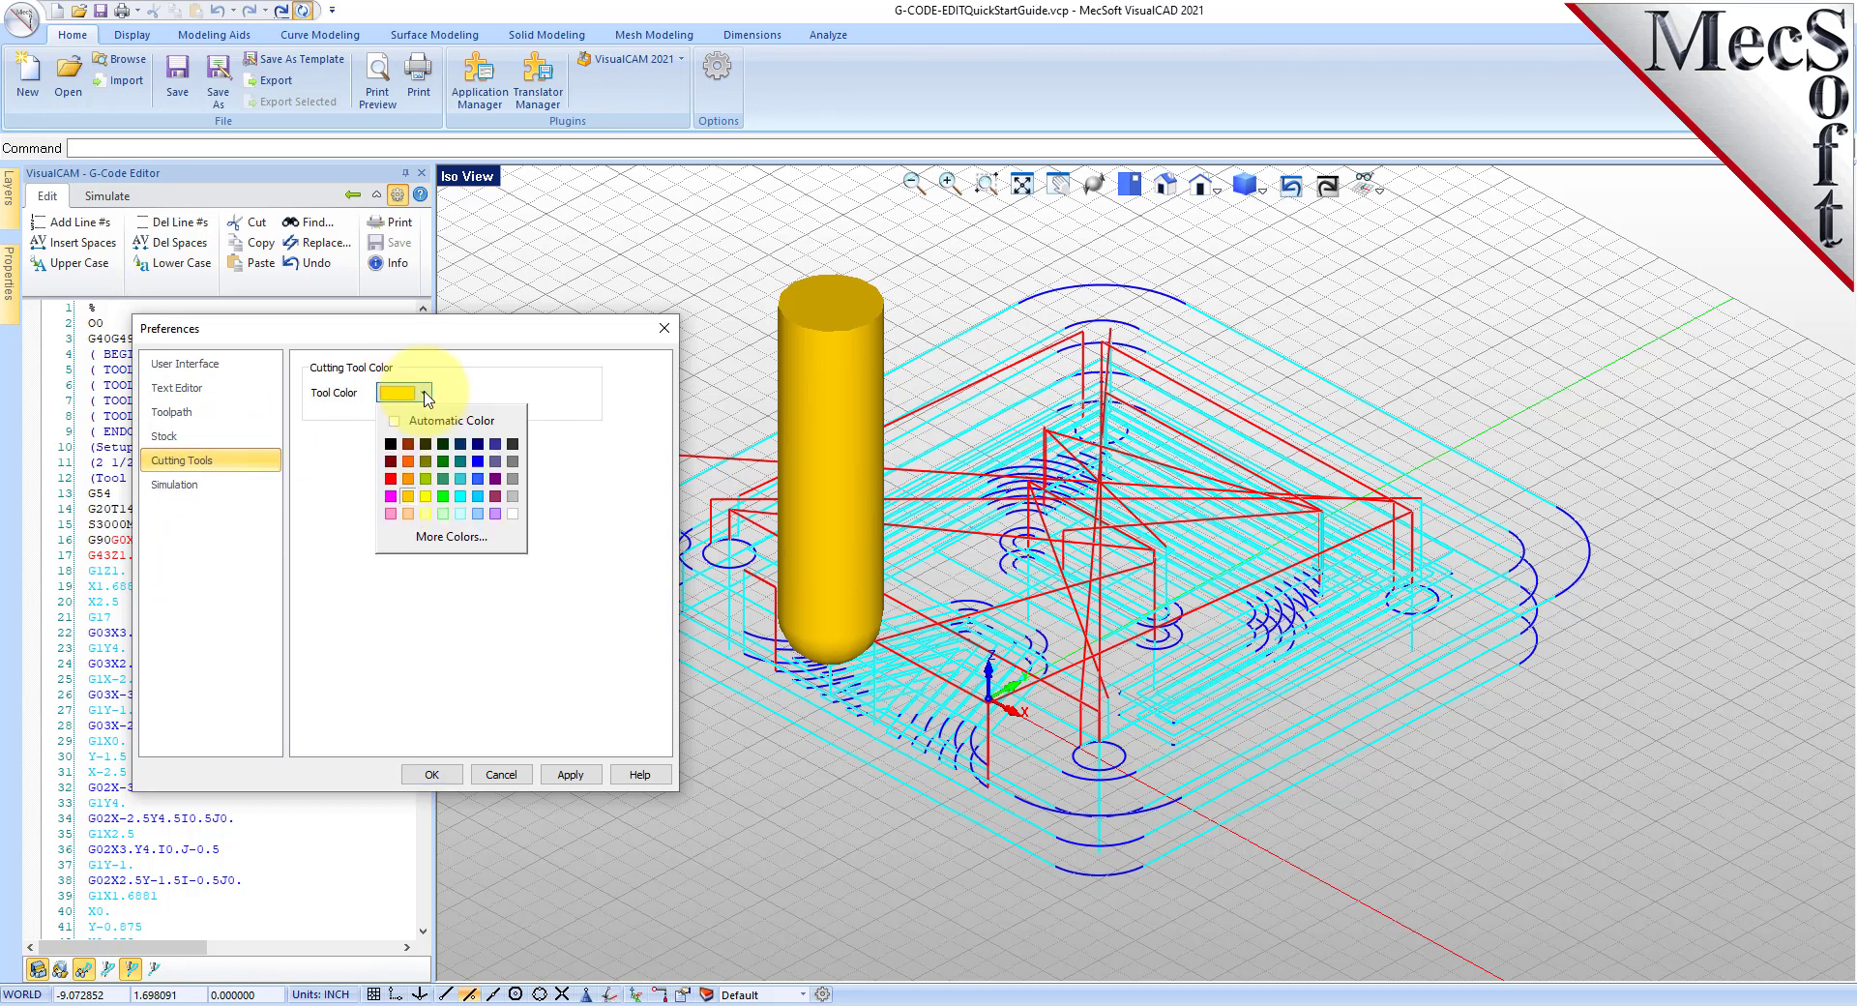
pyautogui.click(478, 496)
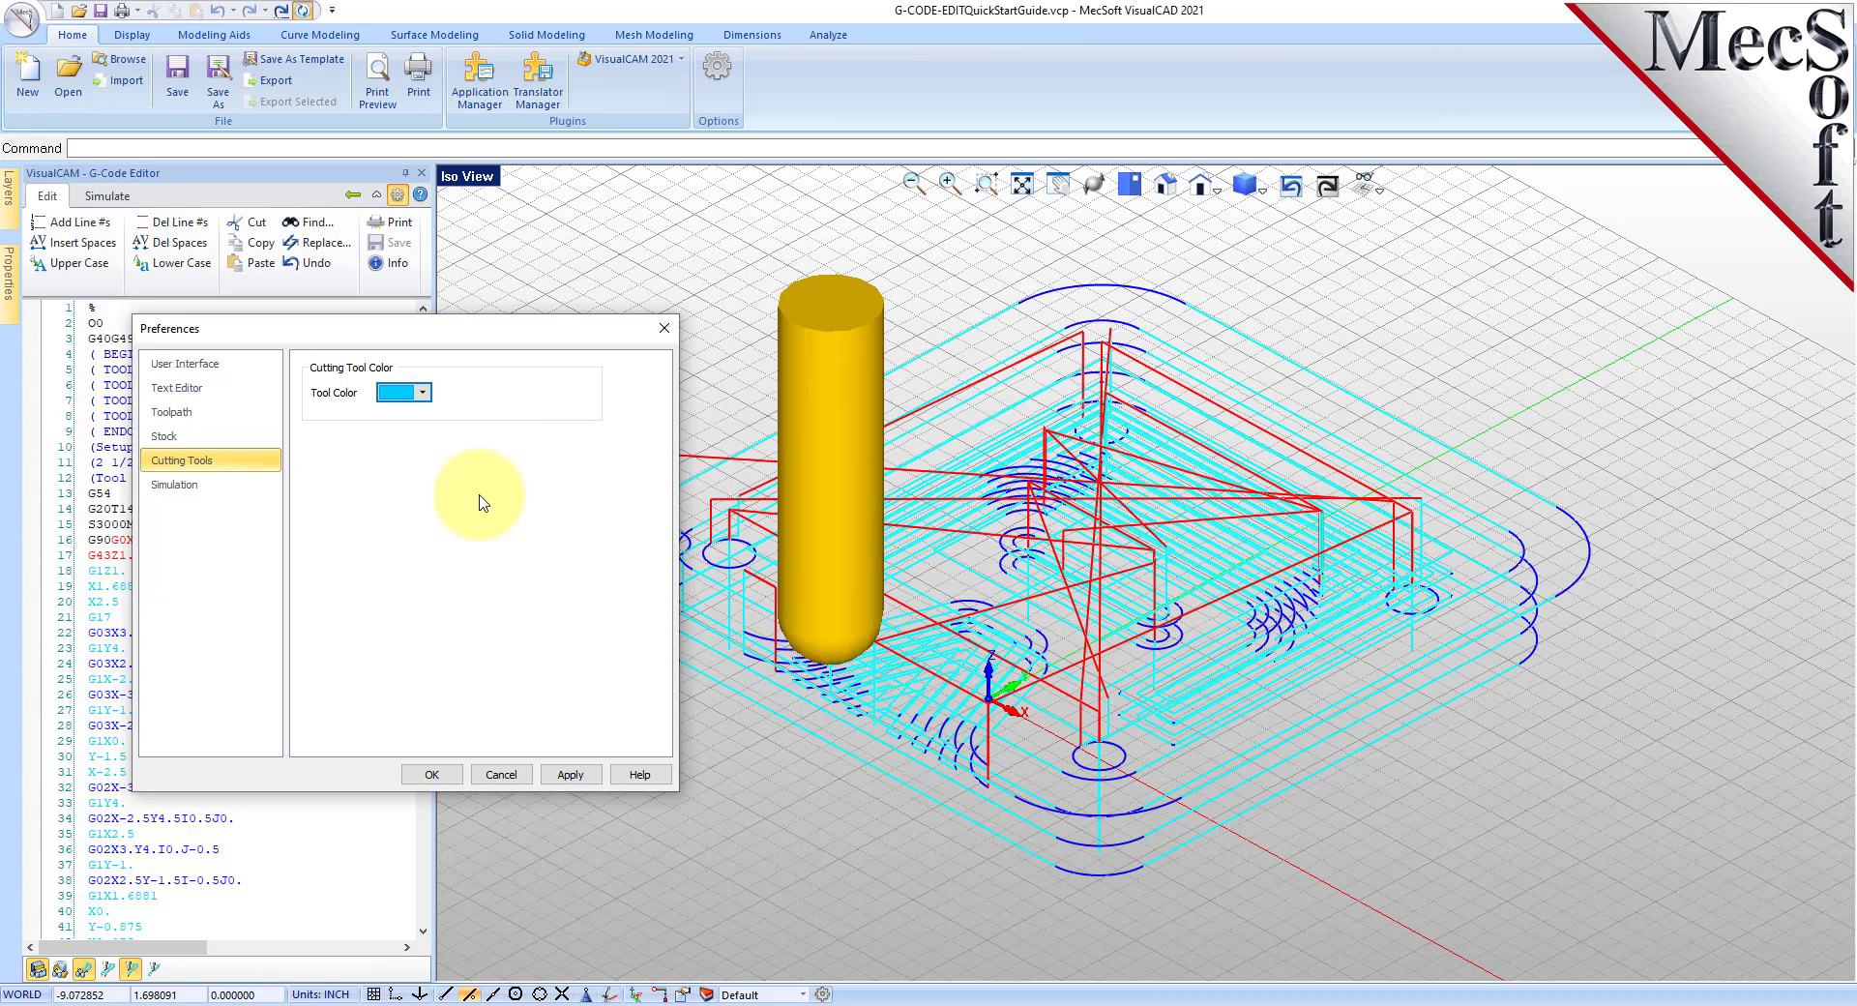
pyautogui.click(570, 776)
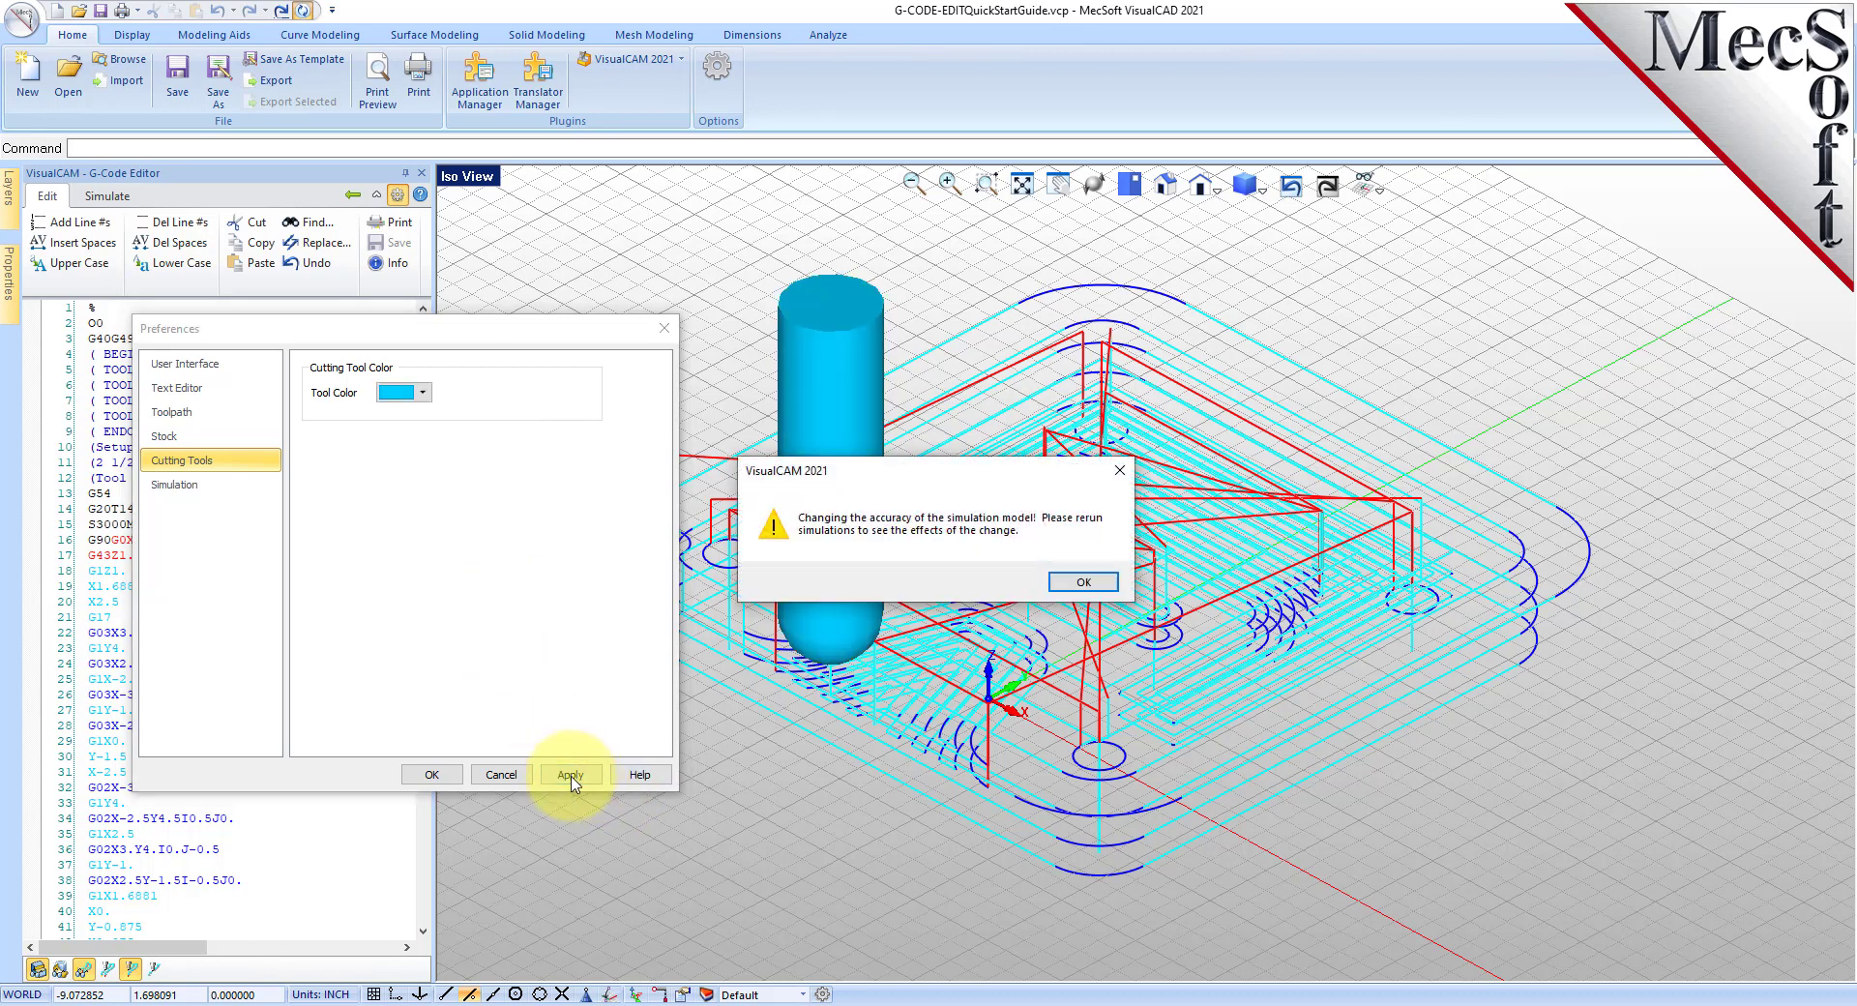
pyautogui.click(1083, 580)
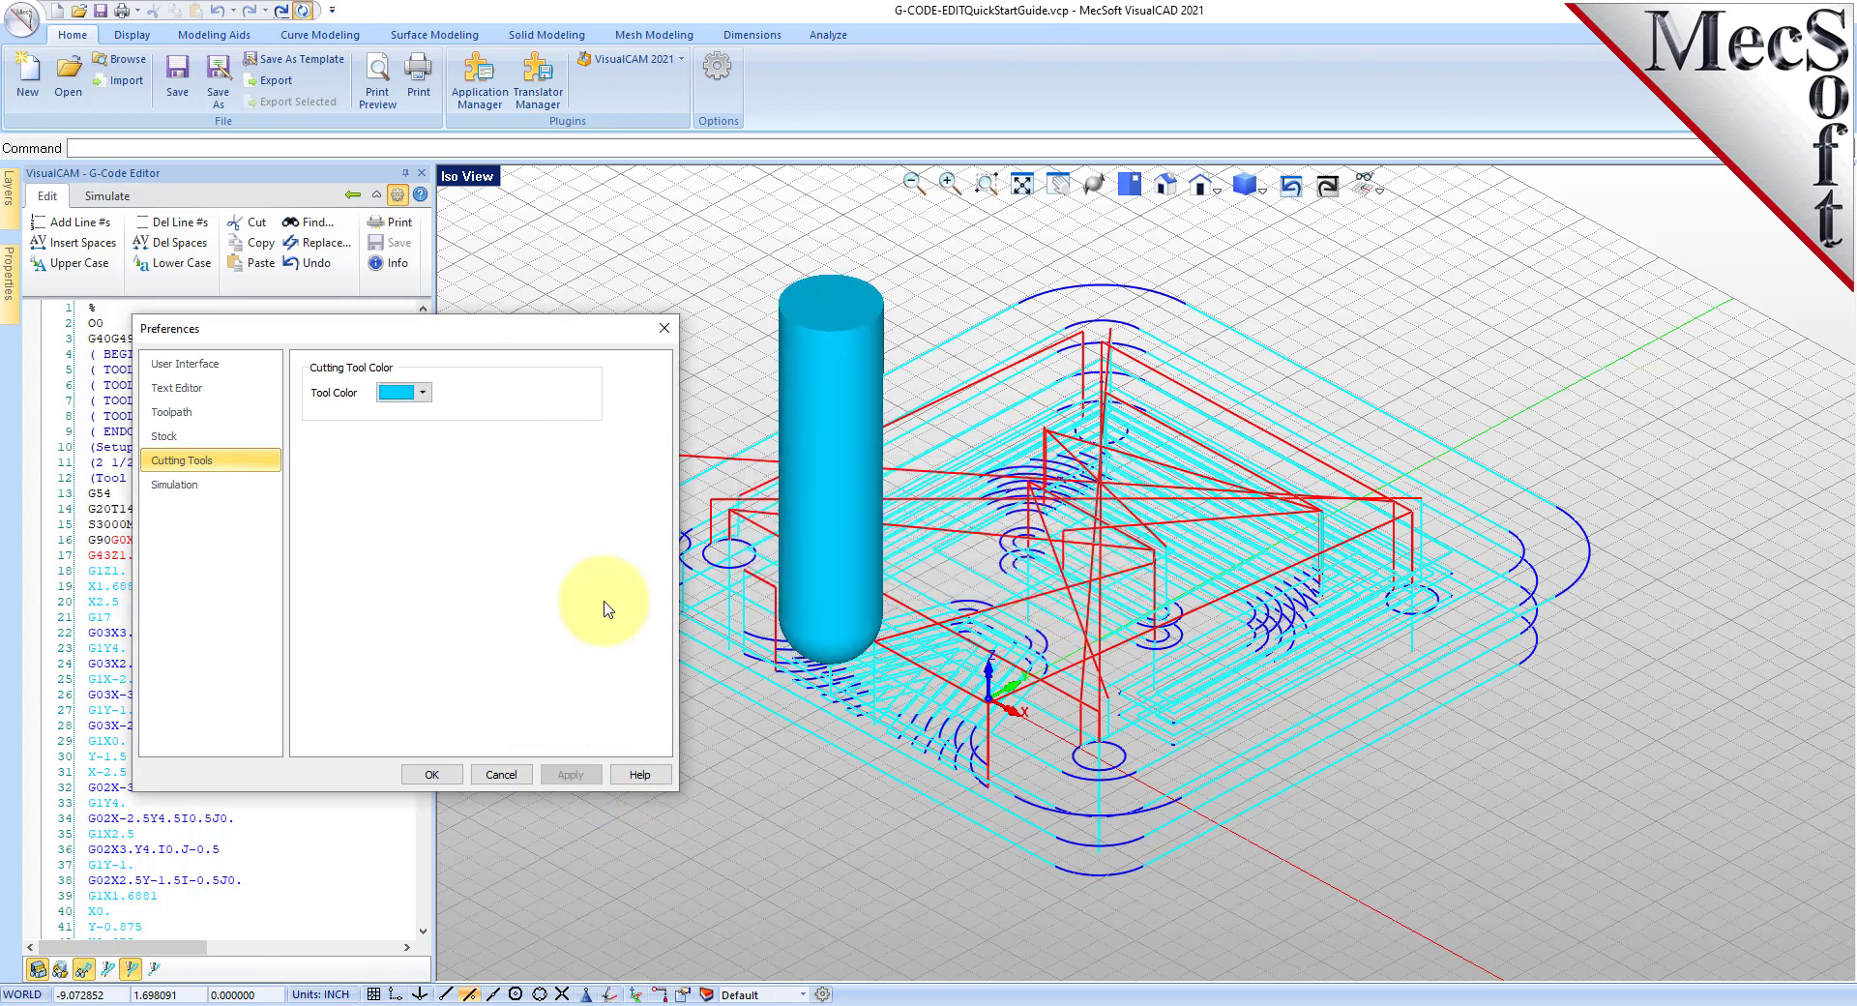
pyautogui.click(432, 776)
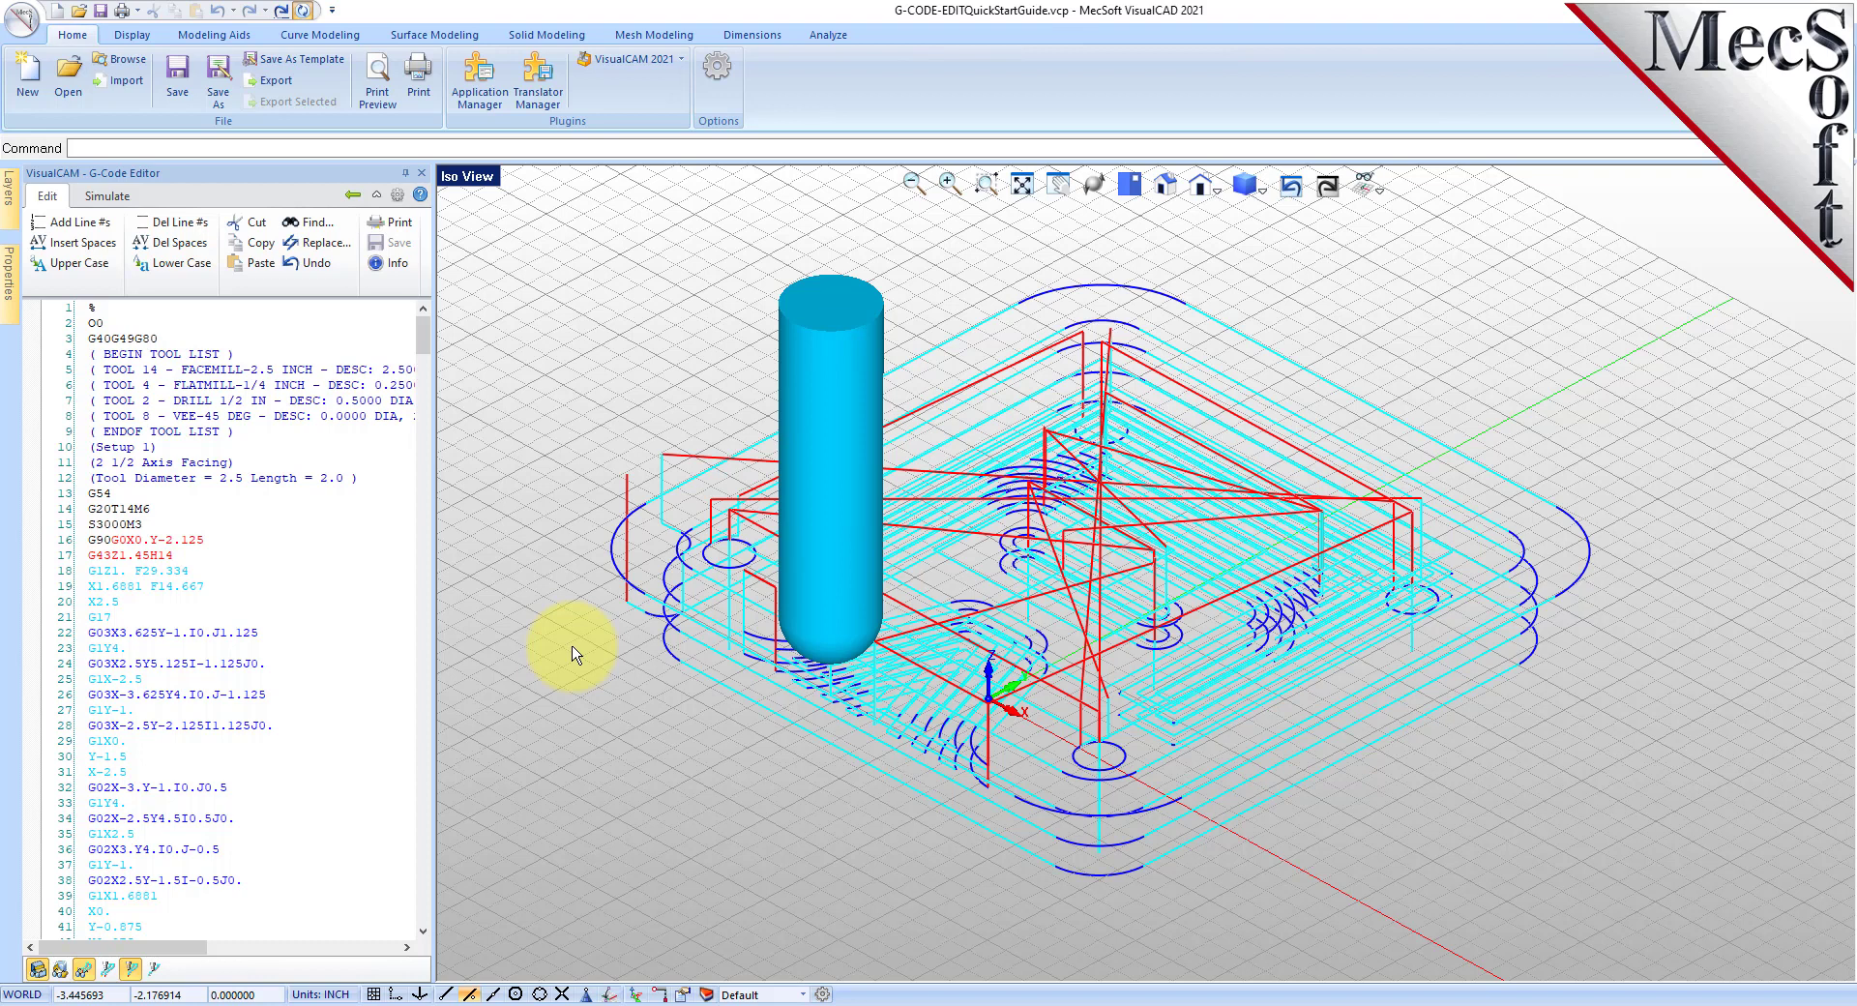
# Add line numbers to the blocks of the G-code program.
pyautogui.moveTo(423, 334); pyautogui.dragTo(416, 698)
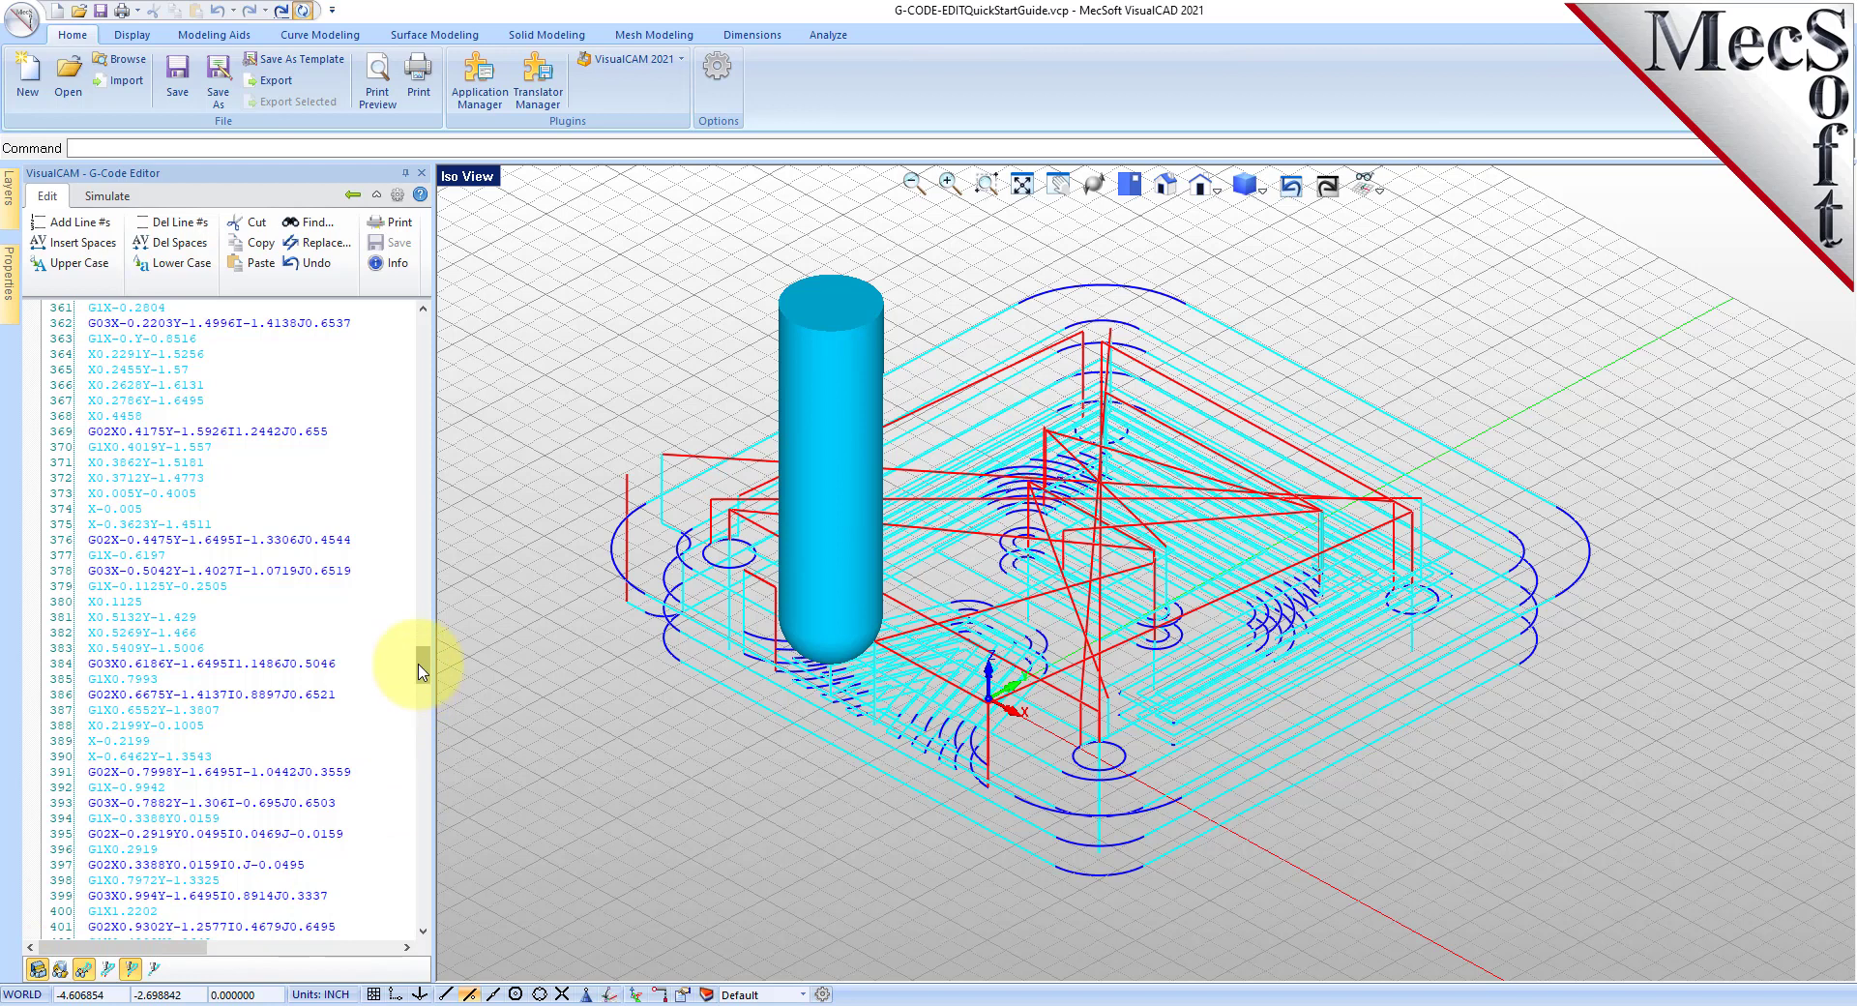
pyautogui.scroll(-1, 423, 689)
pyautogui.scroll(10, 411, 774)
pyautogui.scroll(-3, 402, 909)
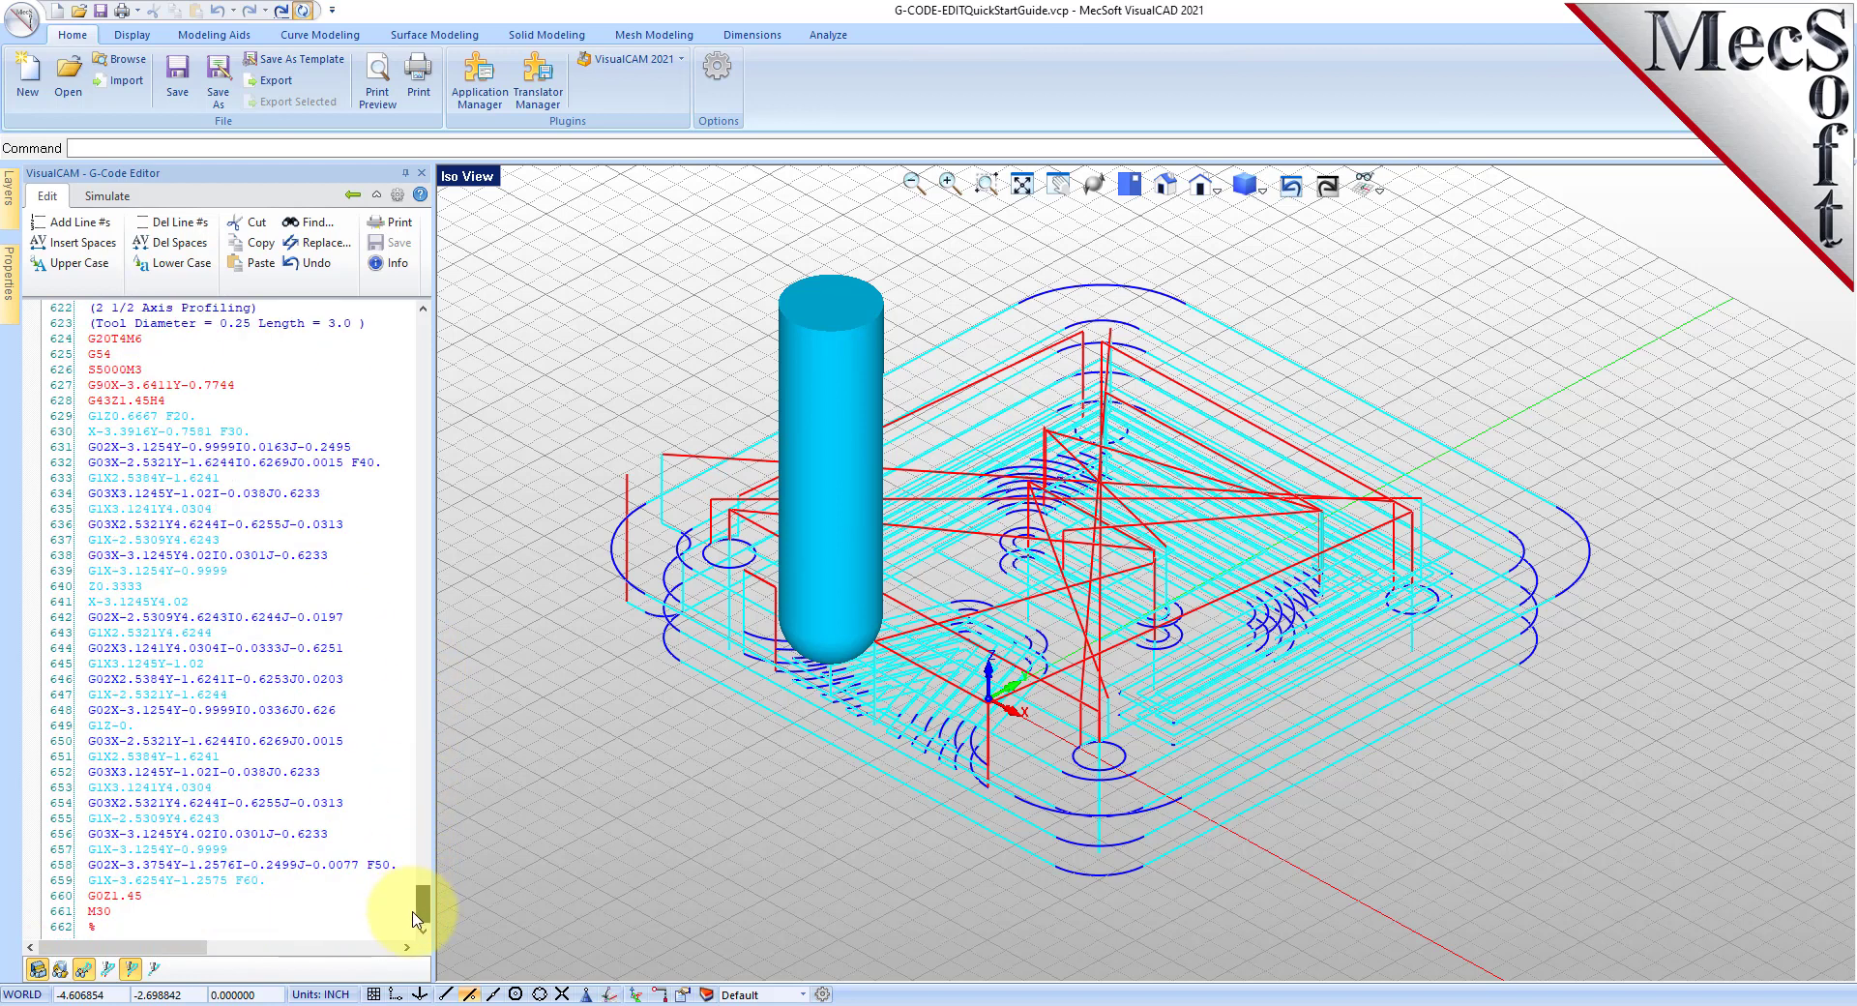
pyautogui.moveTo(459, 568); pyautogui.dragTo(460, 335)
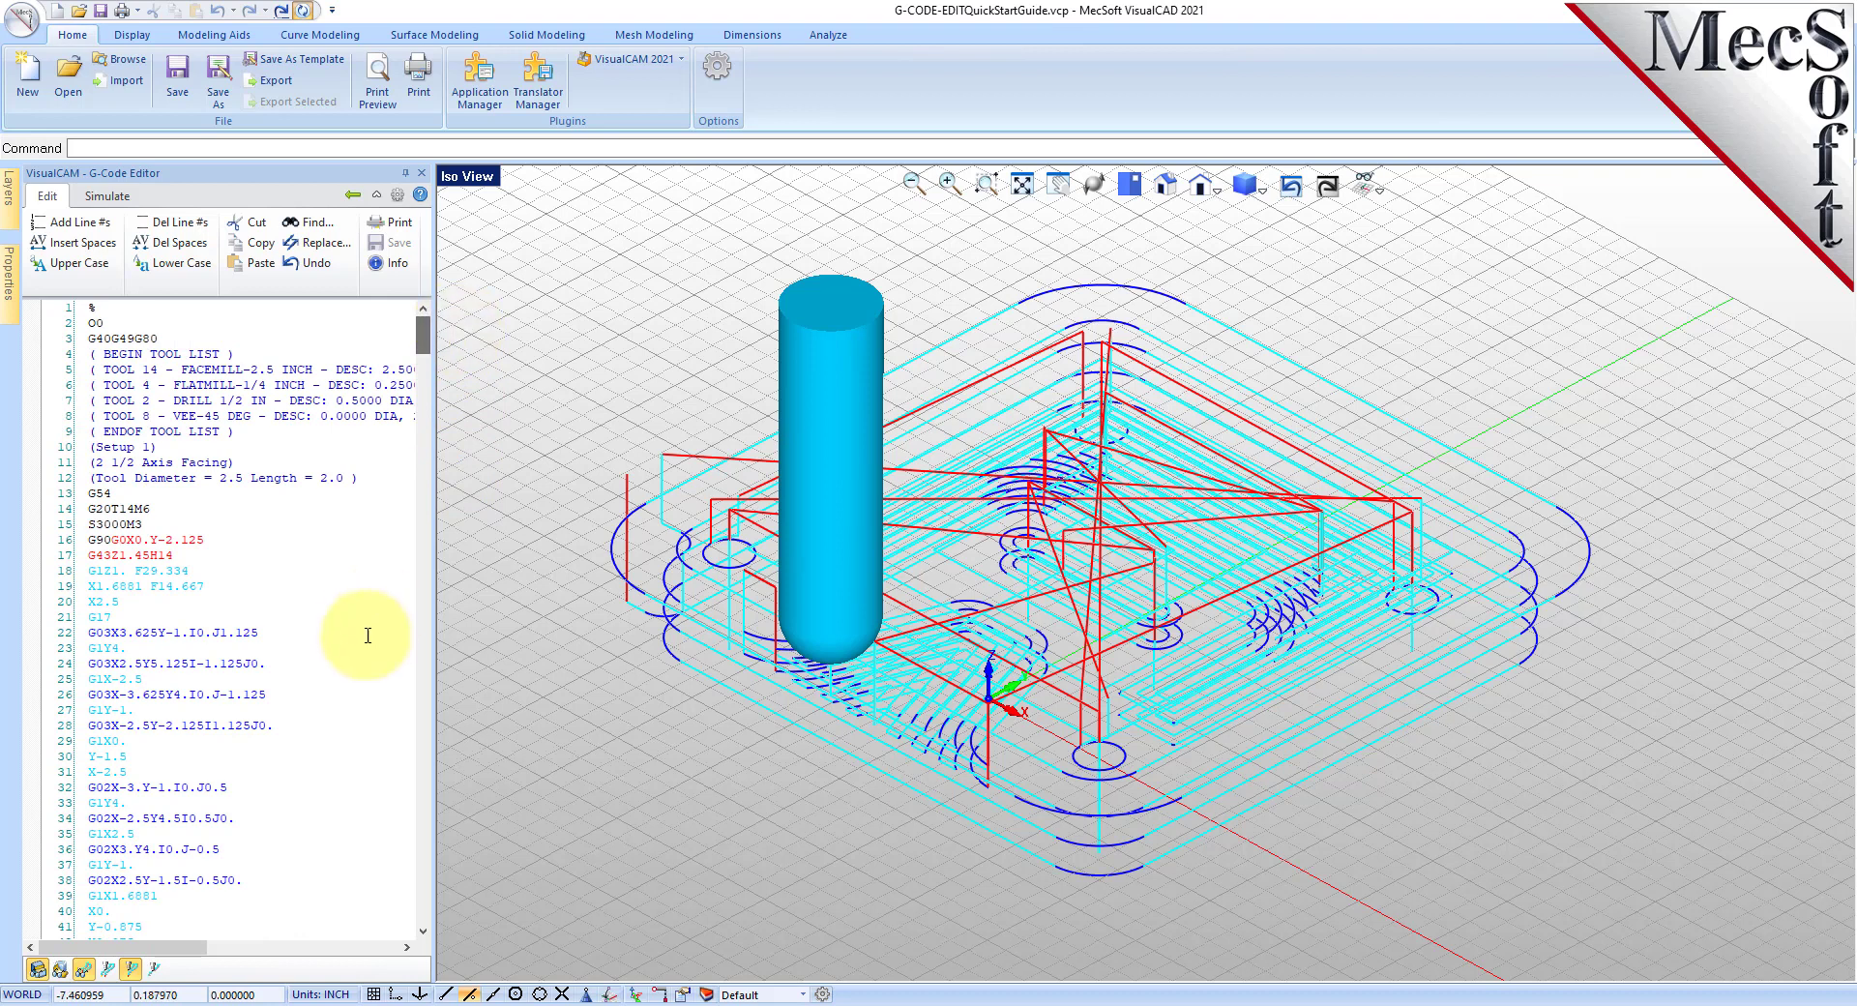
pyautogui.click(100, 230)
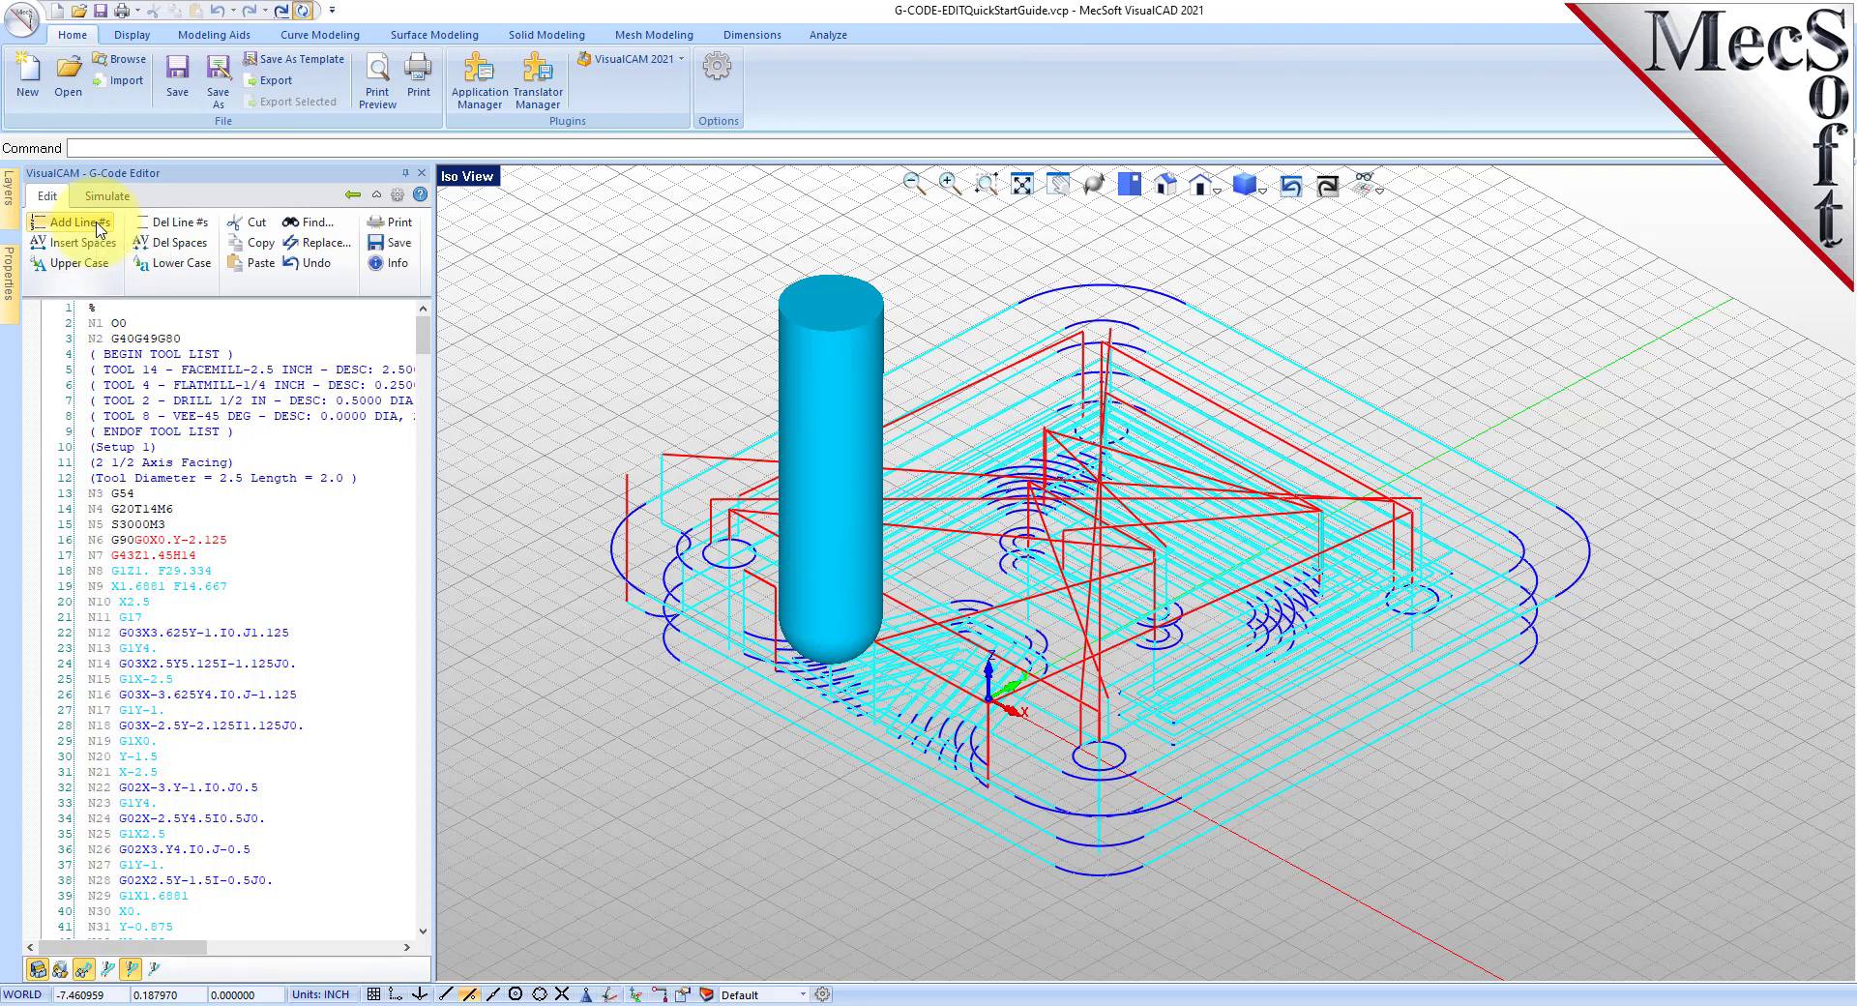
# Examine the N numbers on the G-code blocks and the G0 rapid motion code in block N6.
pyautogui.click(97, 495)
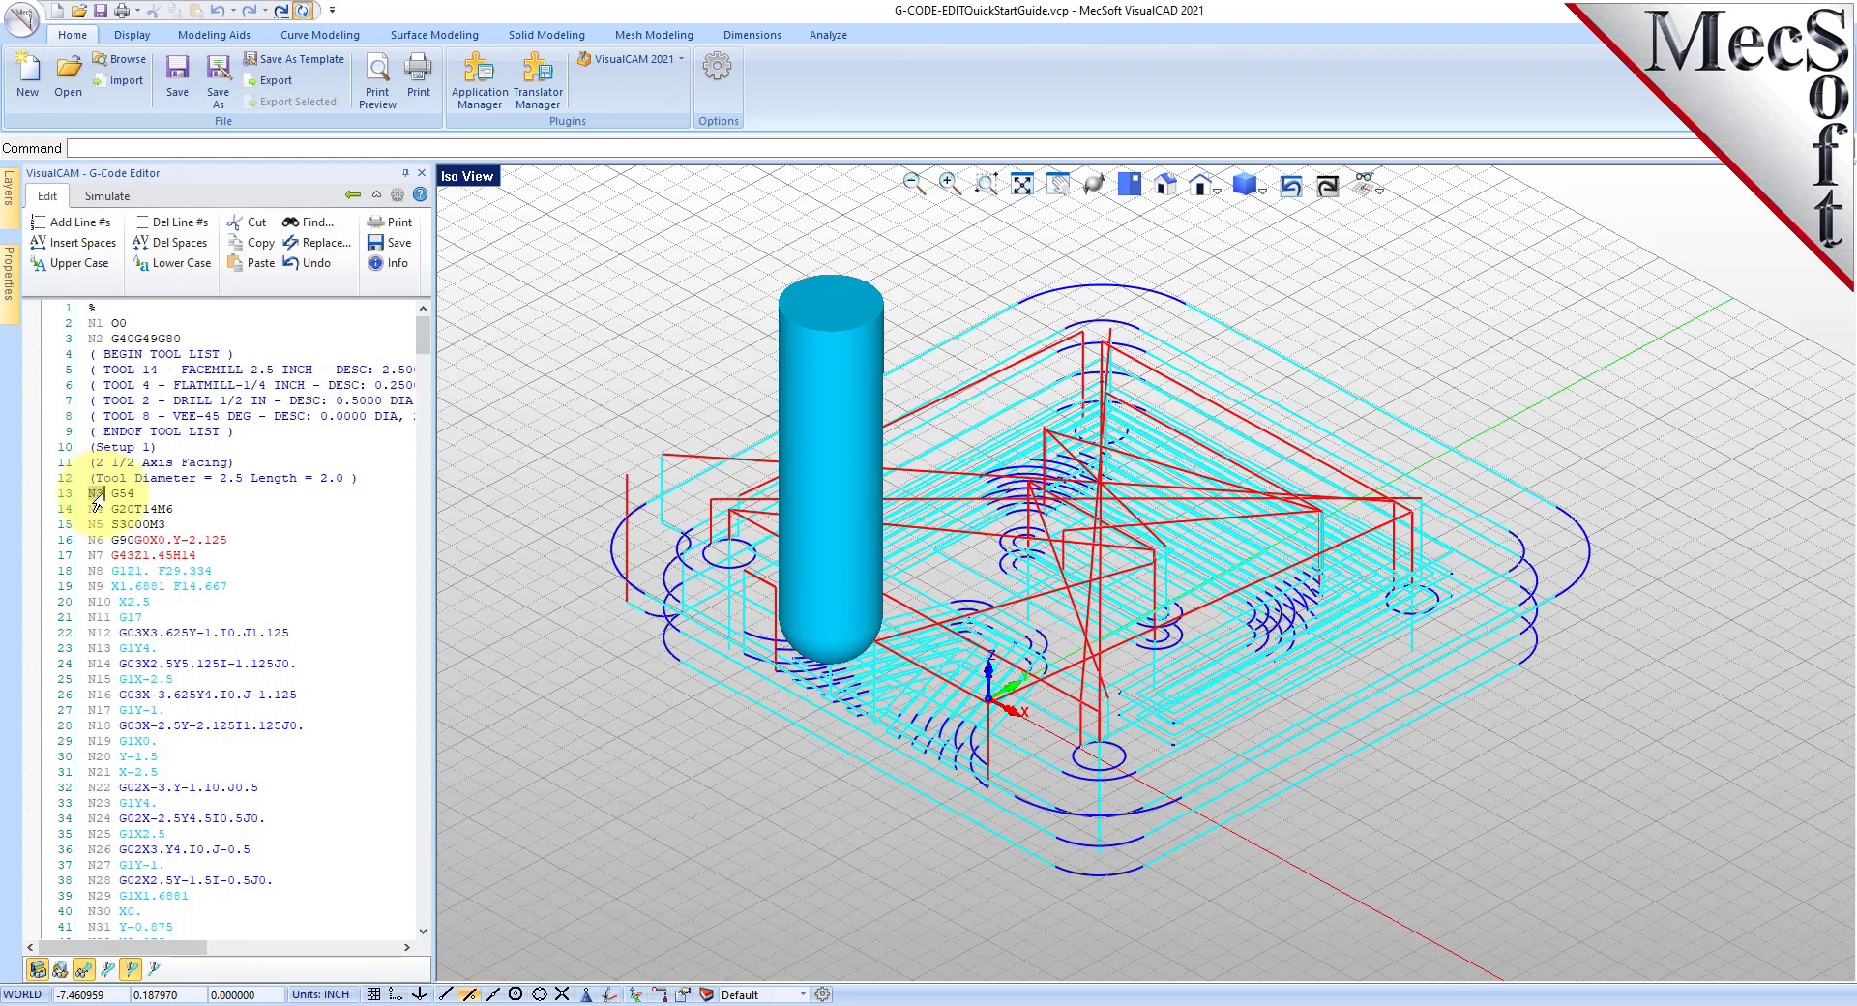
pyautogui.scroll(-19, 171, 447)
pyautogui.scroll(-4, 172, 447)
pyautogui.click(93, 447)
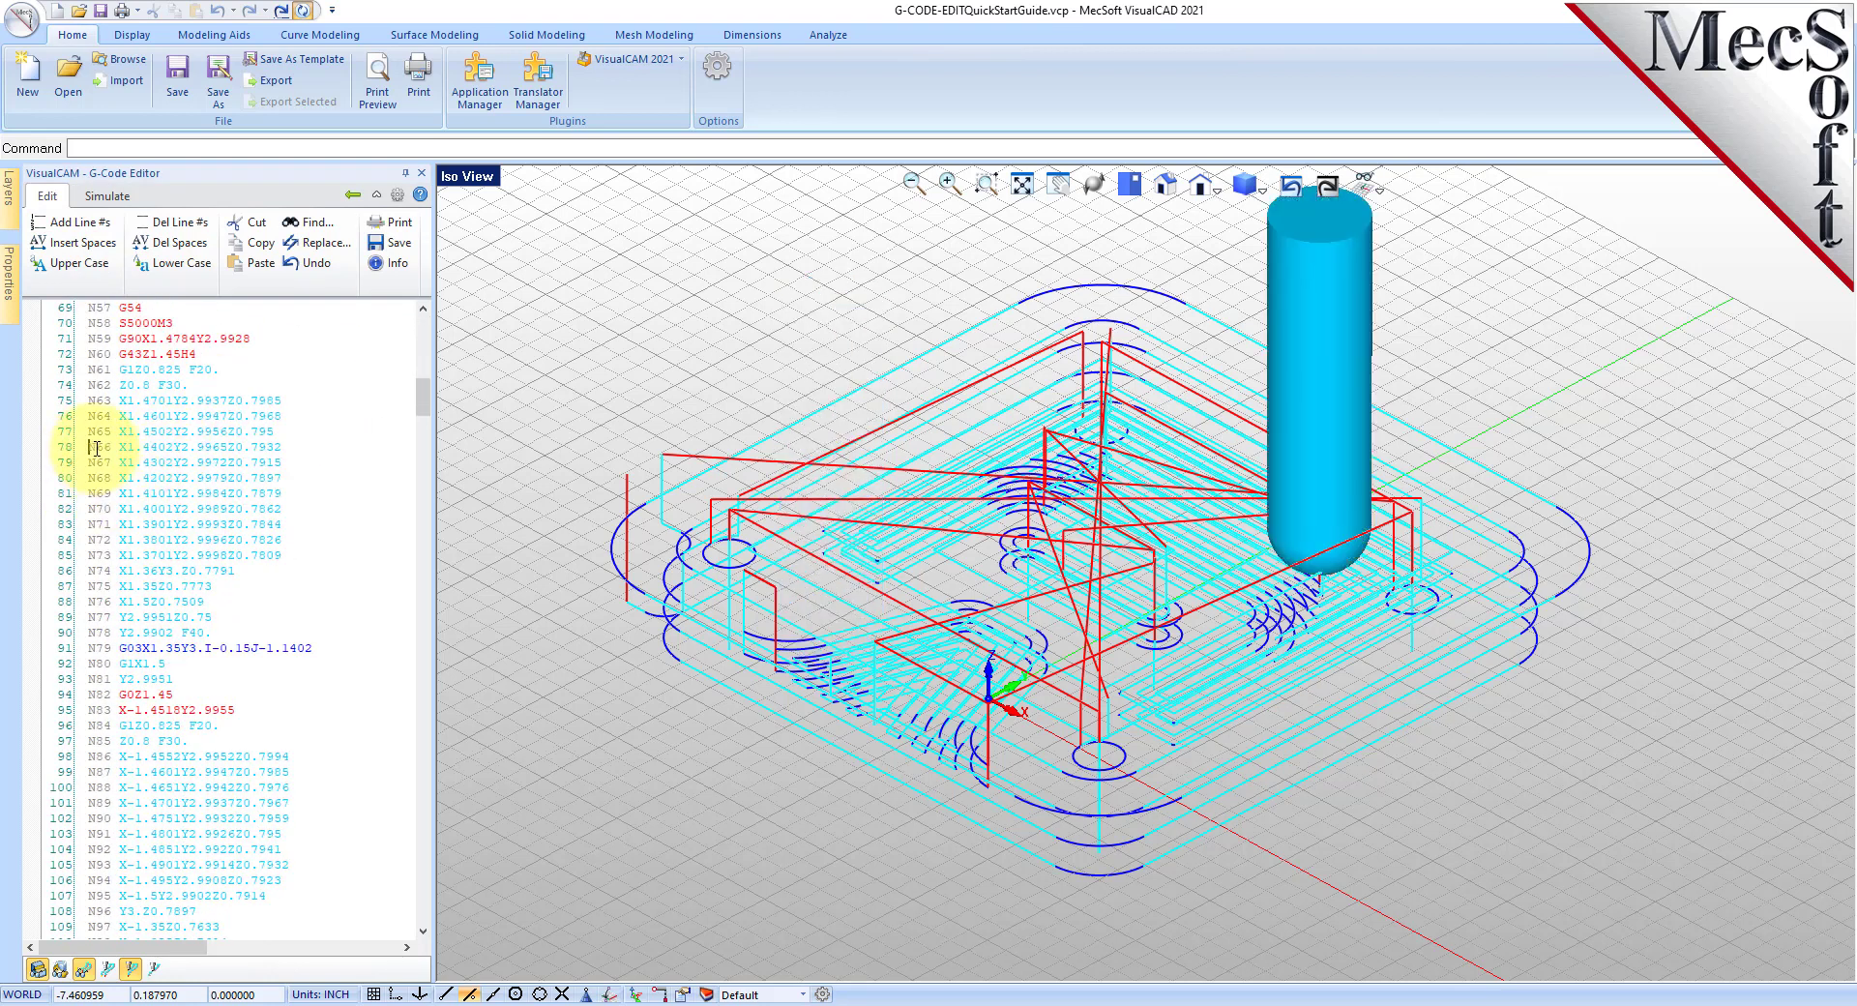
pyautogui.scroll(-3, 189, 474)
pyautogui.scroll(19, 190, 508)
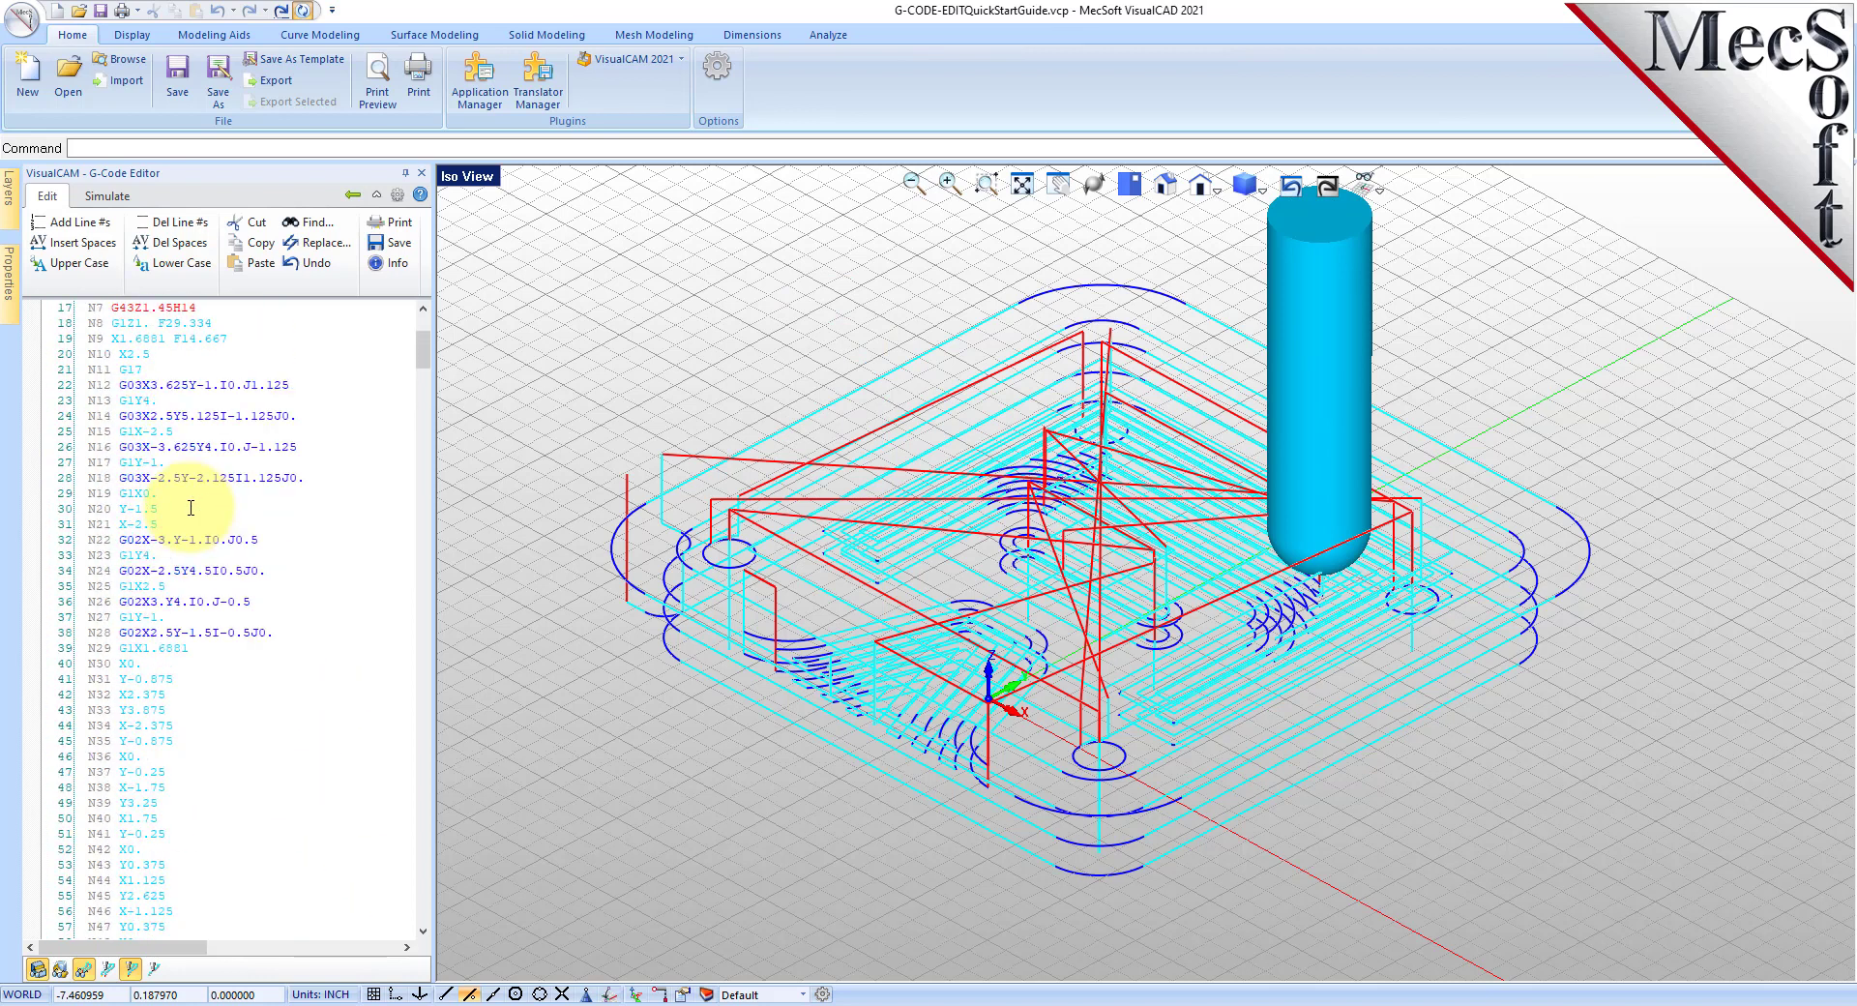
pyautogui.scroll(7, 190, 508)
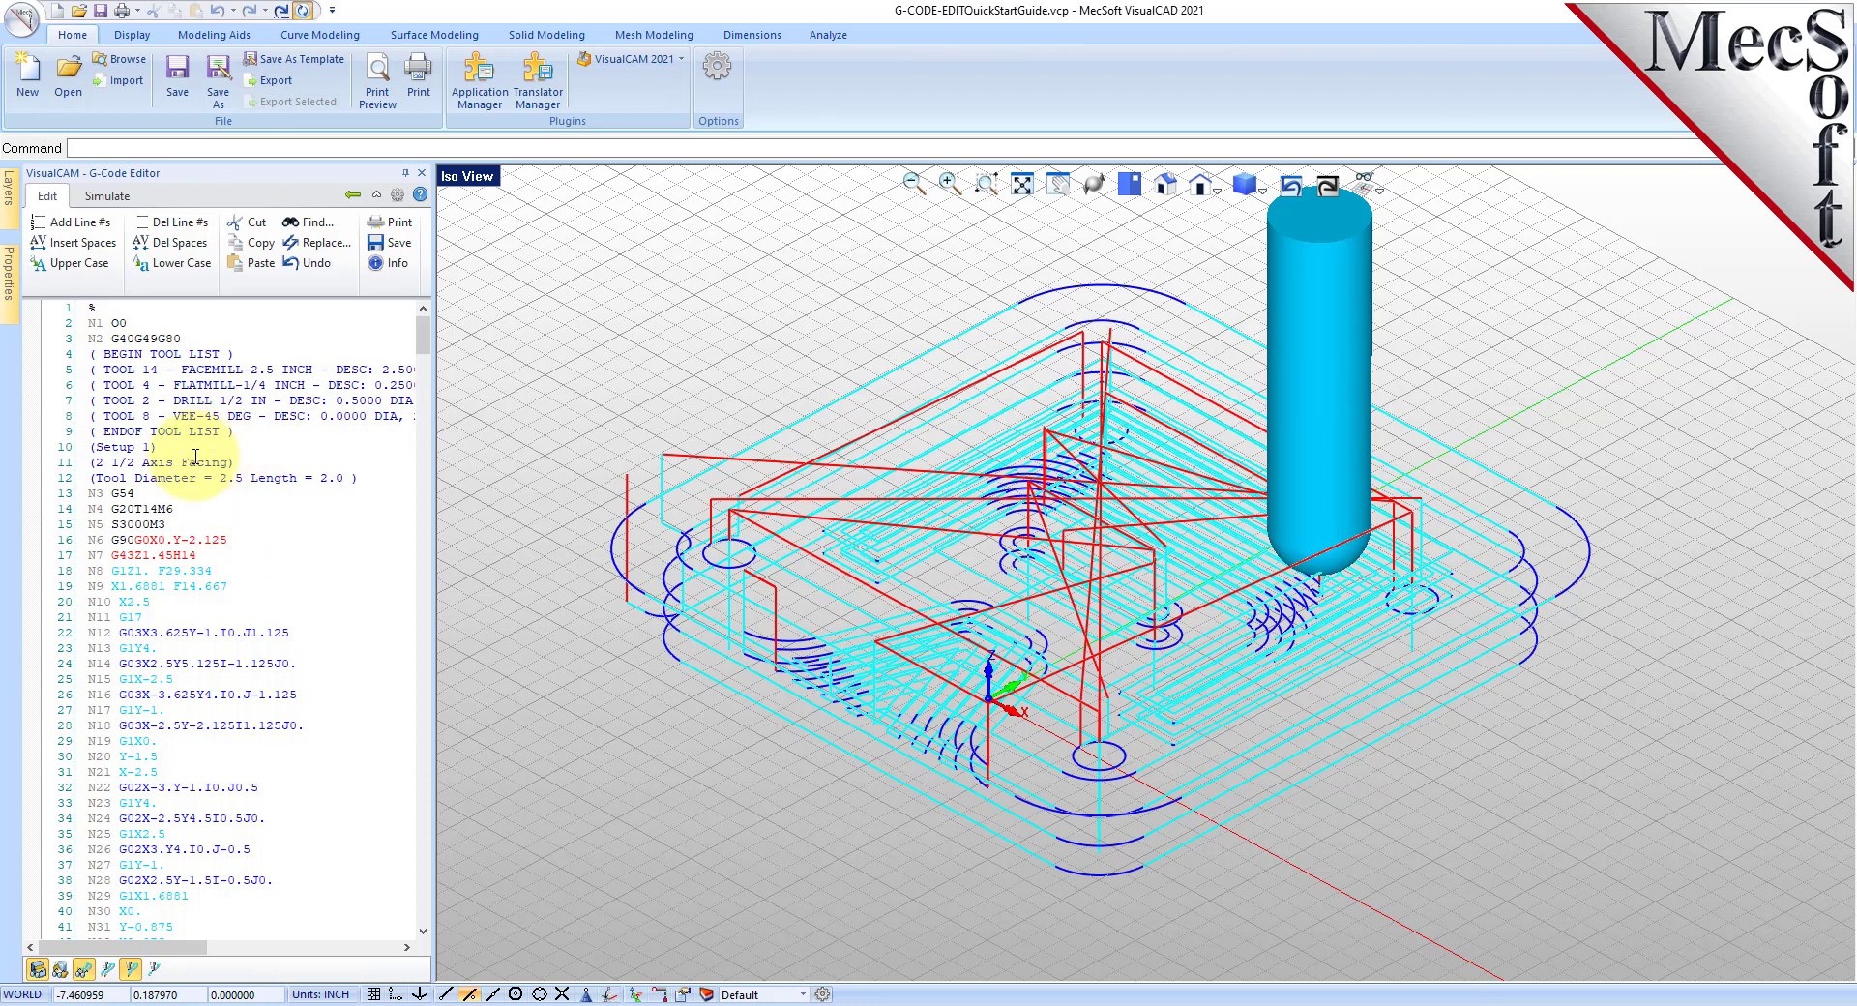
pyautogui.moveTo(133, 540)
pyautogui.mouseDown()
pyautogui.moveTo(166, 540)
pyautogui.moveTo(151, 539)
pyautogui.mouseUp()
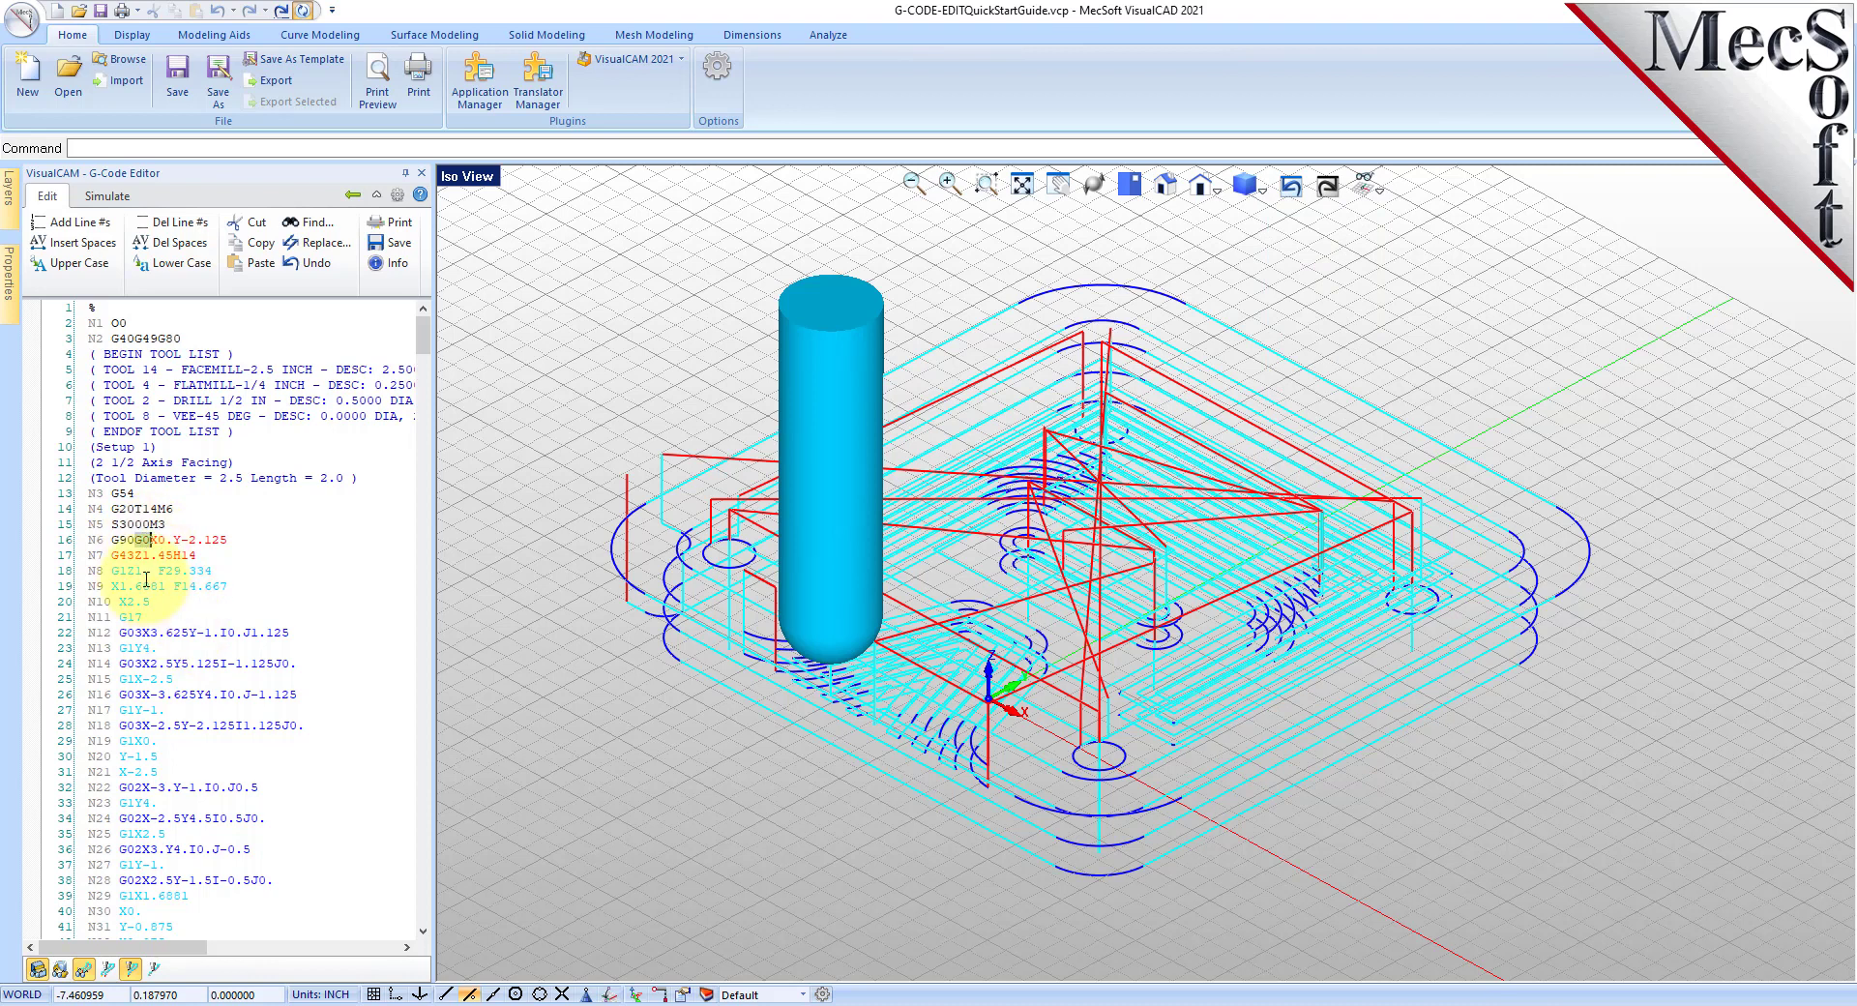
pyautogui.click(150, 541)
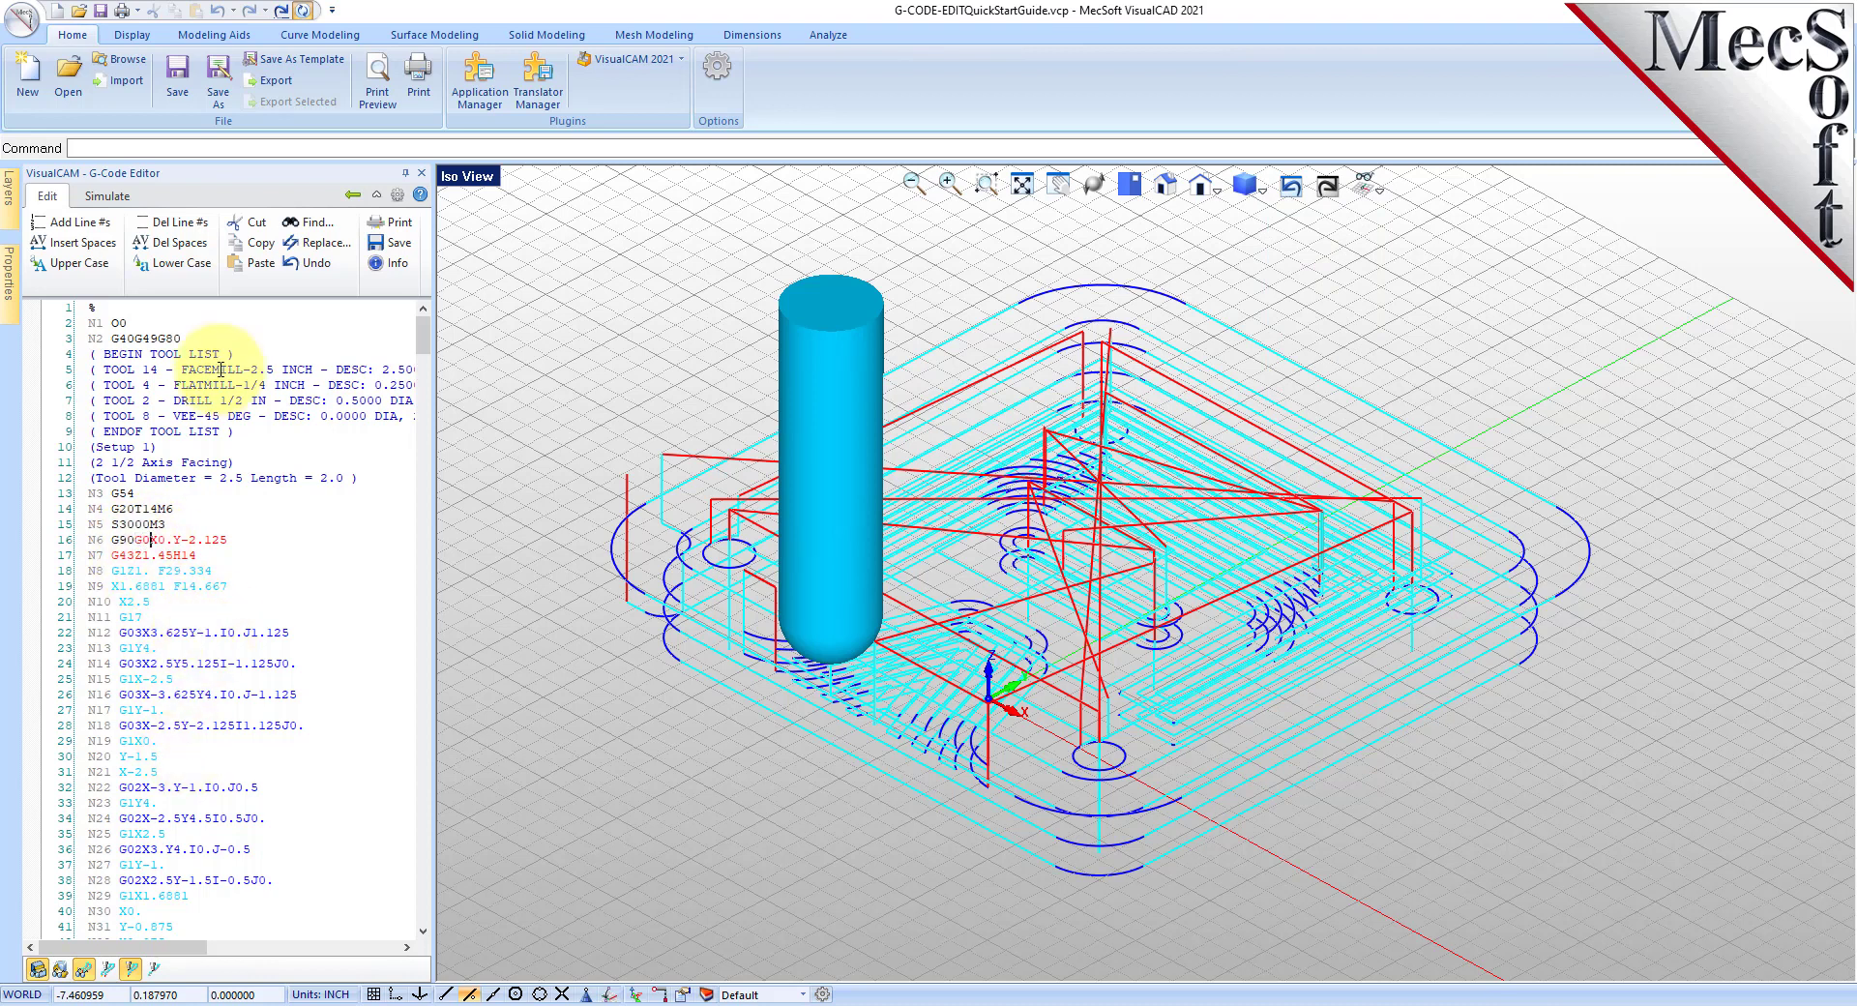
# Insert spaces between the codes in each block and save the program, replacing the existing G-CODE-EDITQuickStartGuide.nc.
pyautogui.click(101, 247)
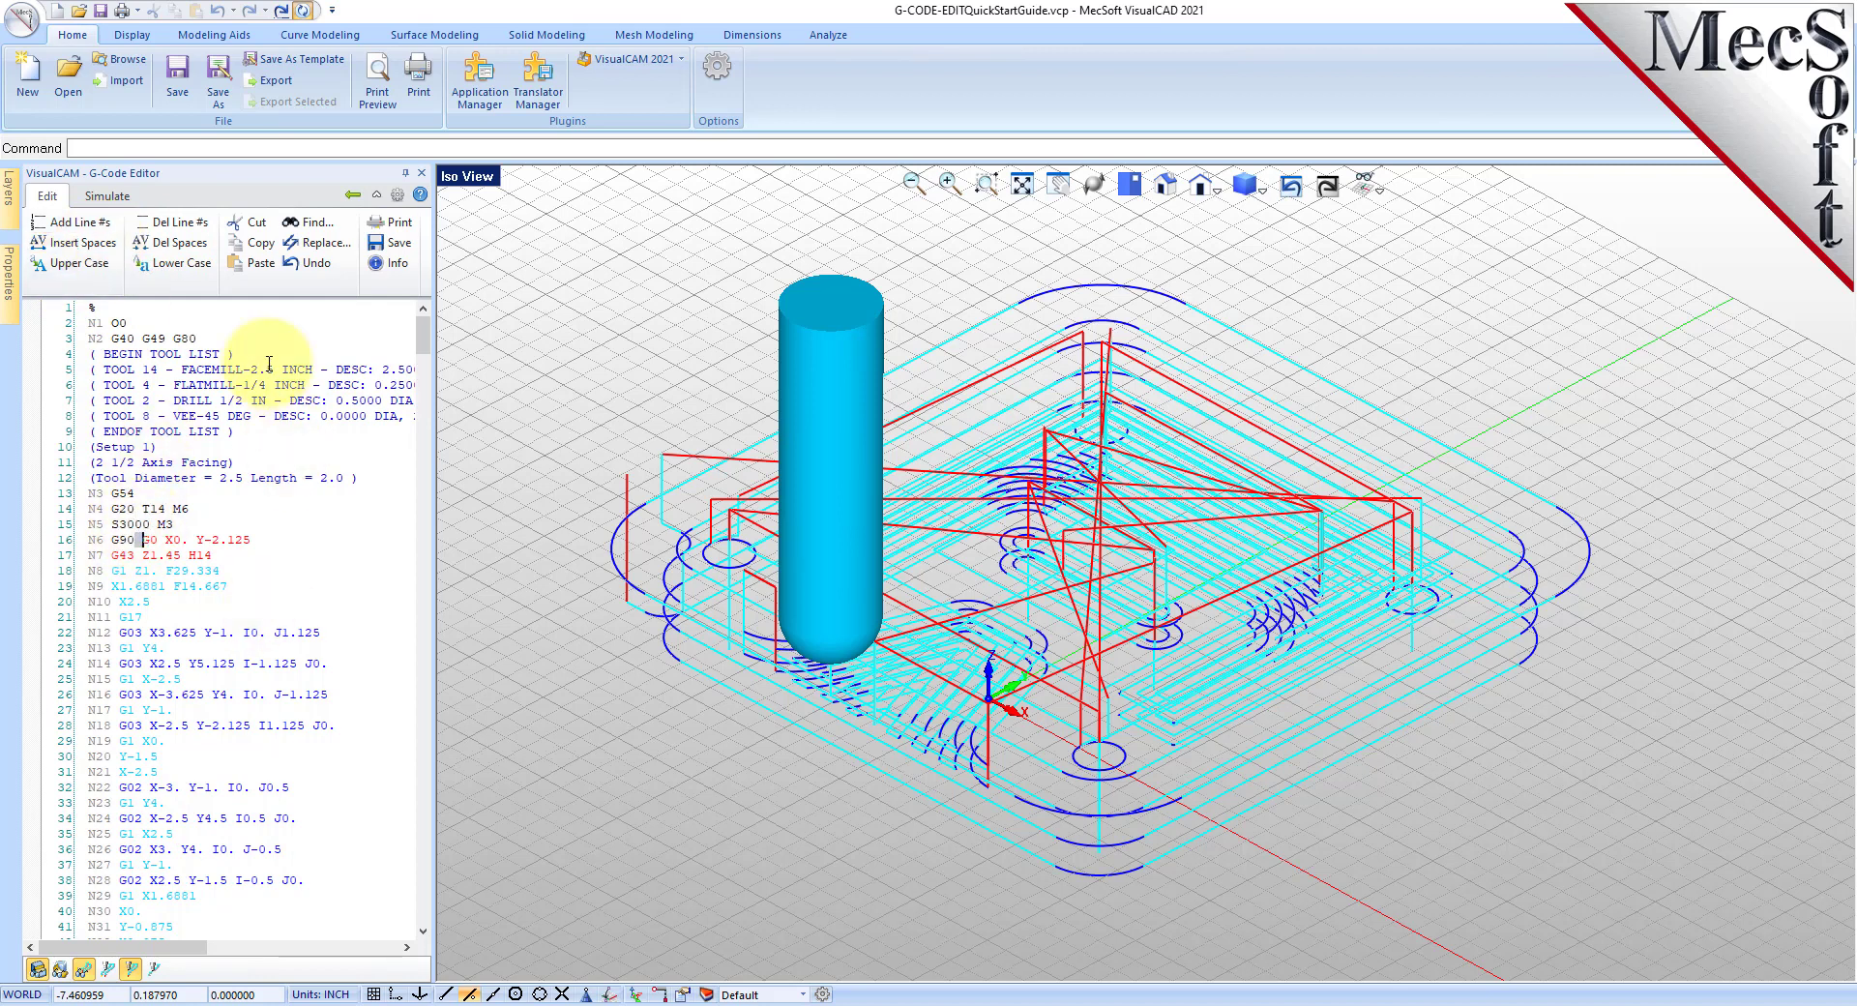
pyautogui.scroll(-12, 154, 484)
pyautogui.scroll(-7, 163, 466)
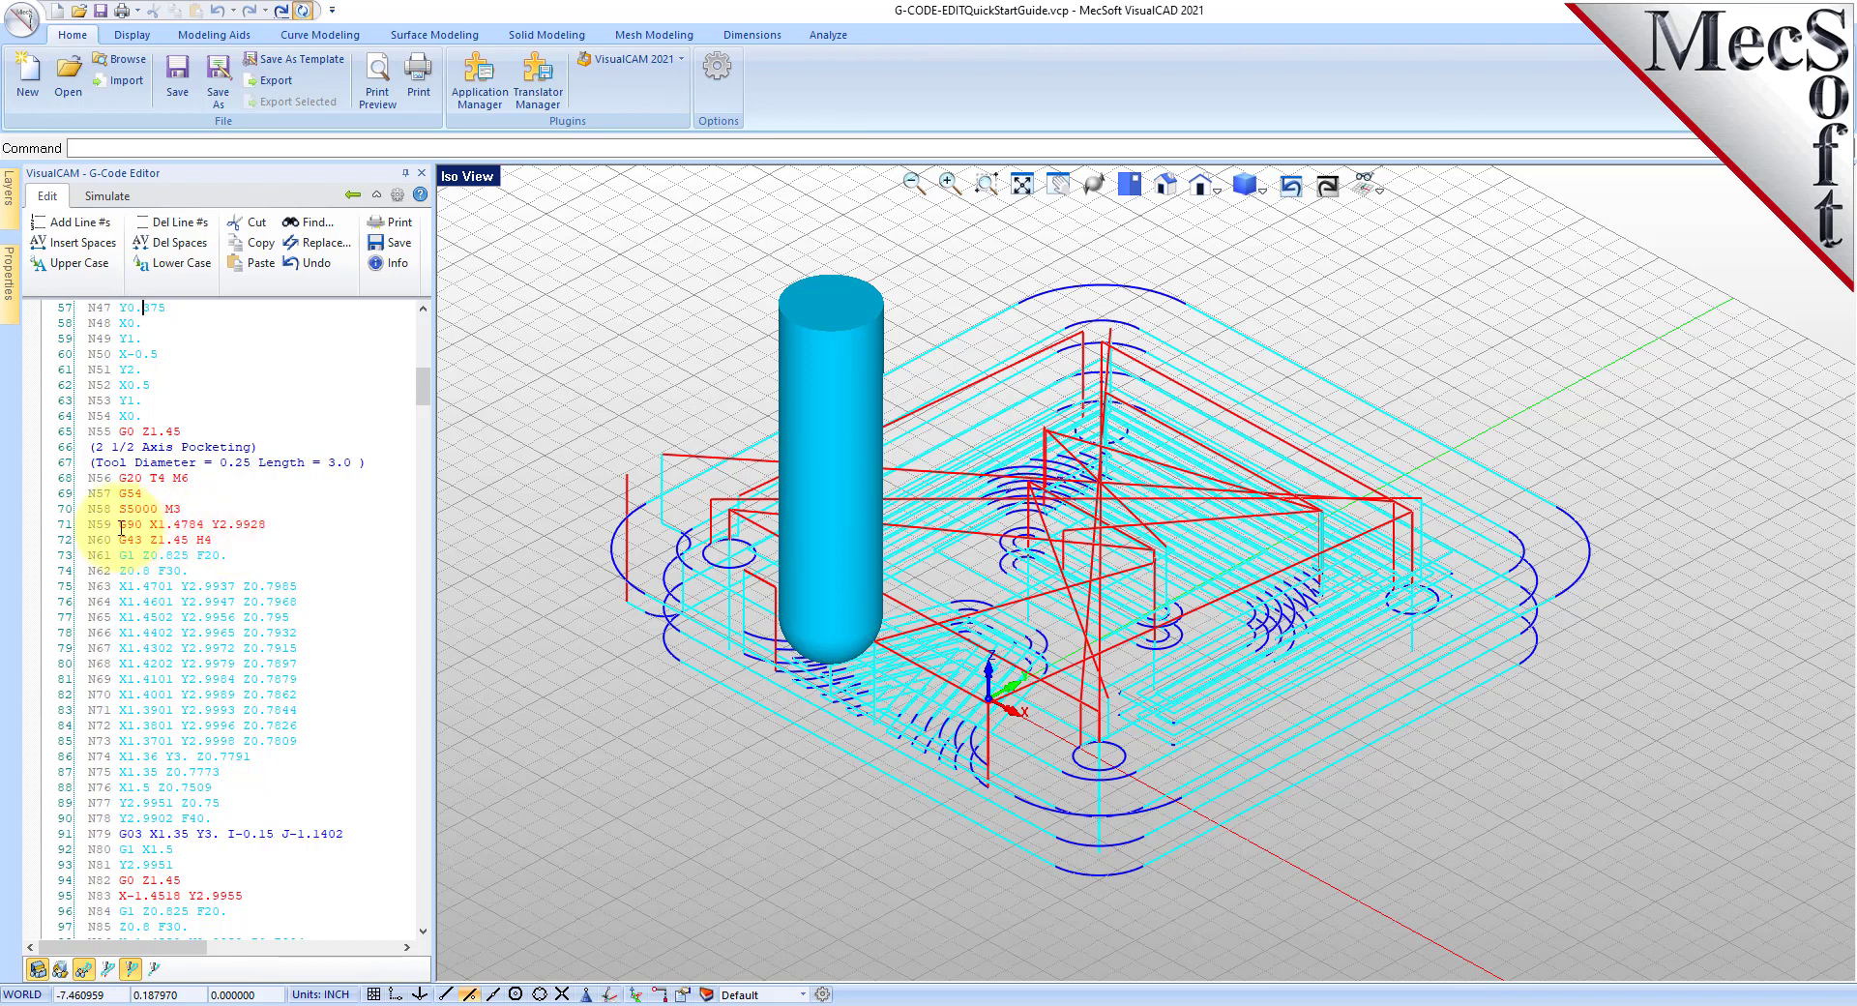
pyautogui.scroll(-9, 208, 527)
pyautogui.scroll(-17, 203, 524)
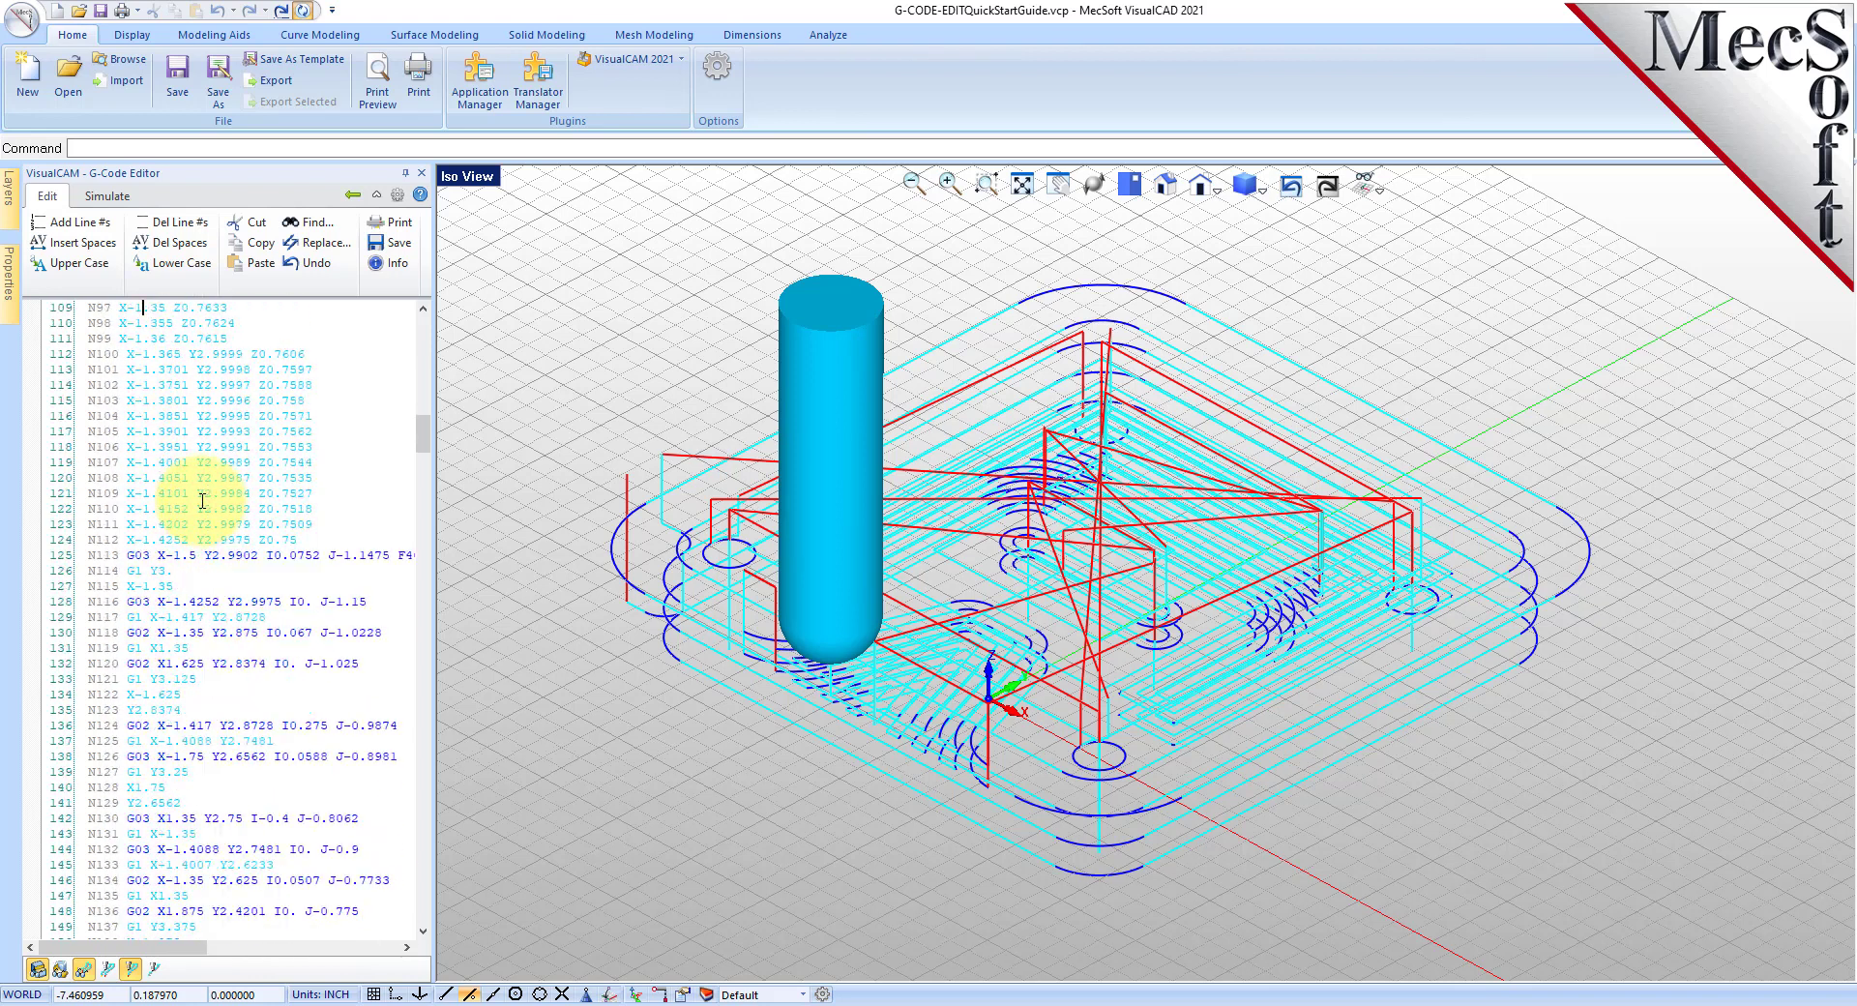
pyautogui.scroll(20, 203, 499)
pyautogui.scroll(9, 207, 493)
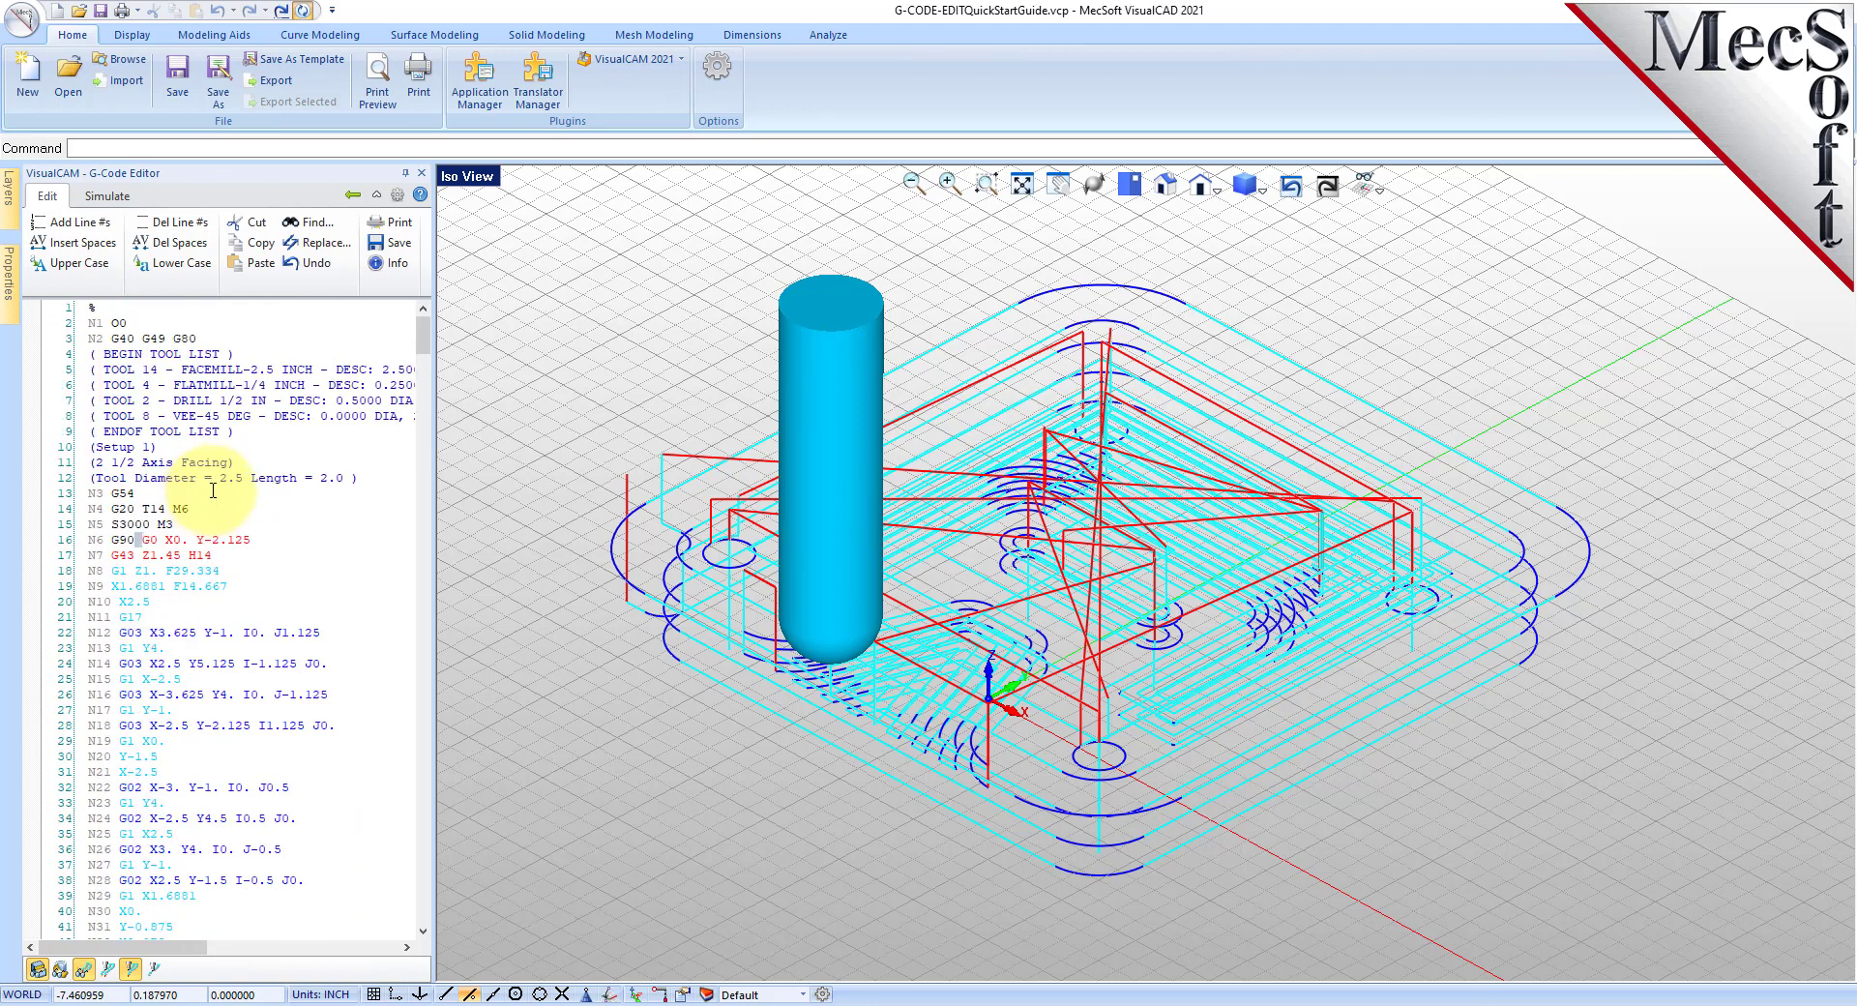
pyautogui.click(399, 245)
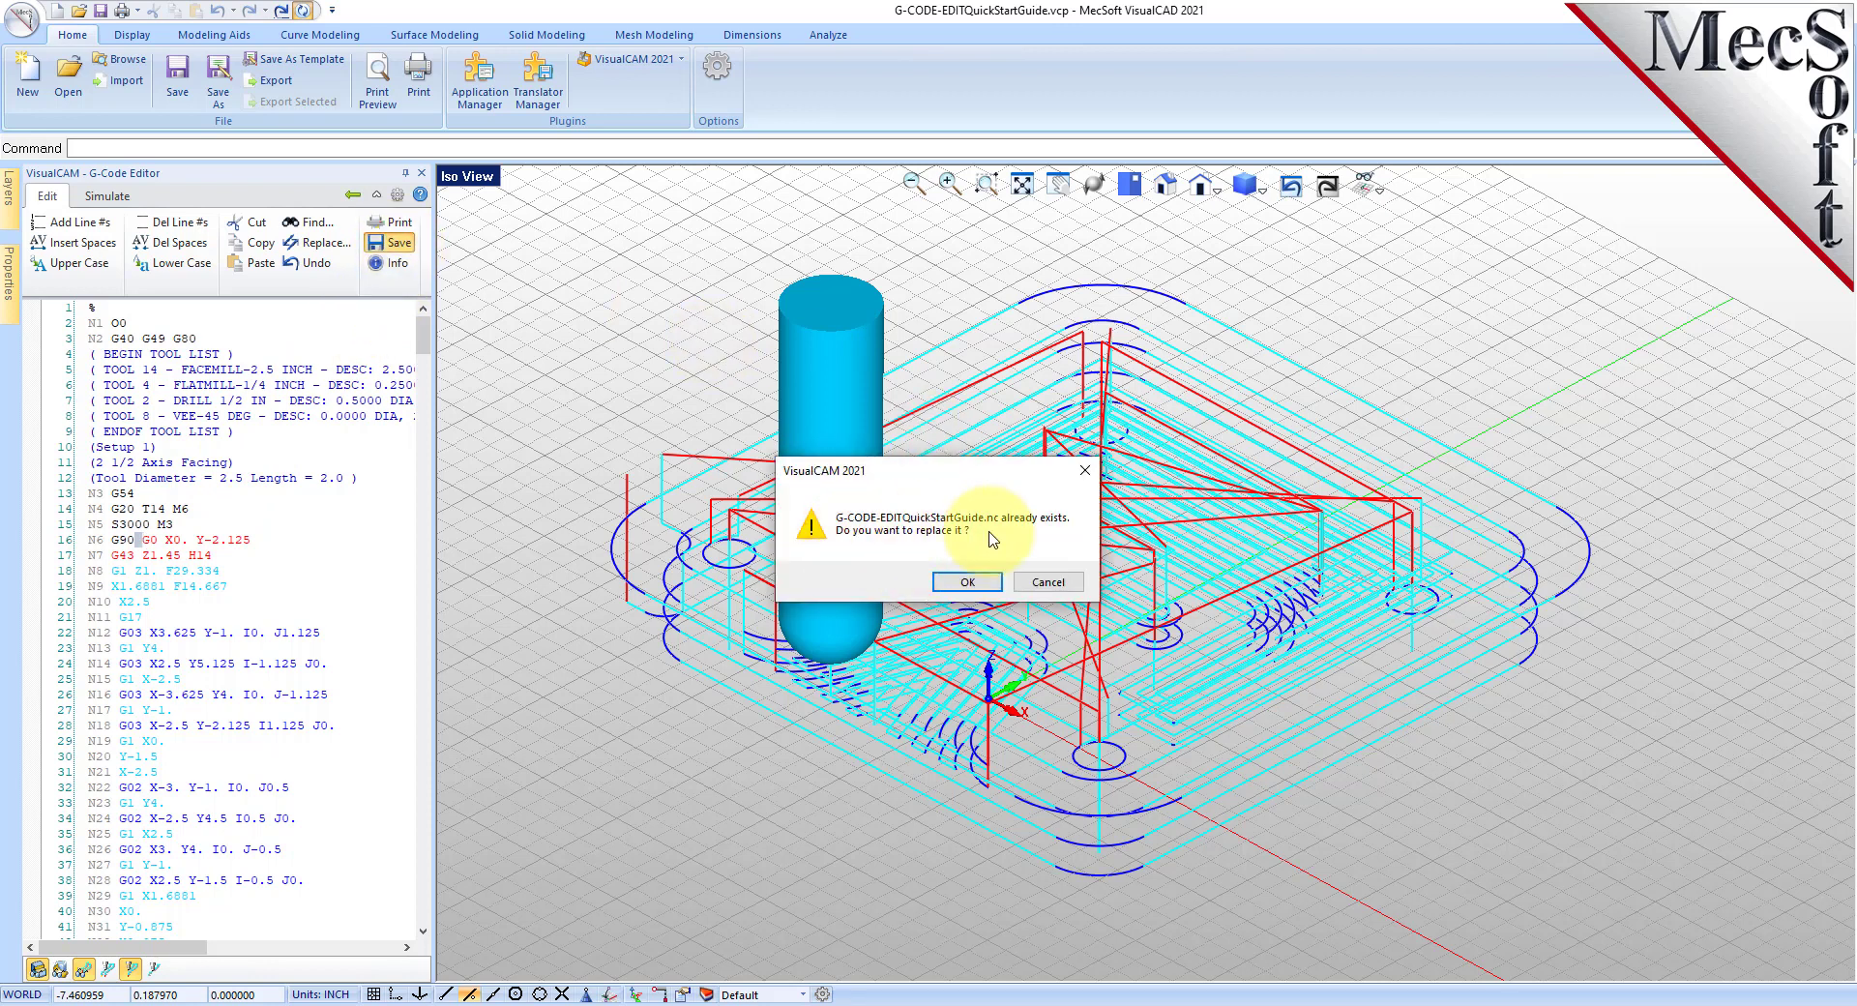
pyautogui.click(966, 582)
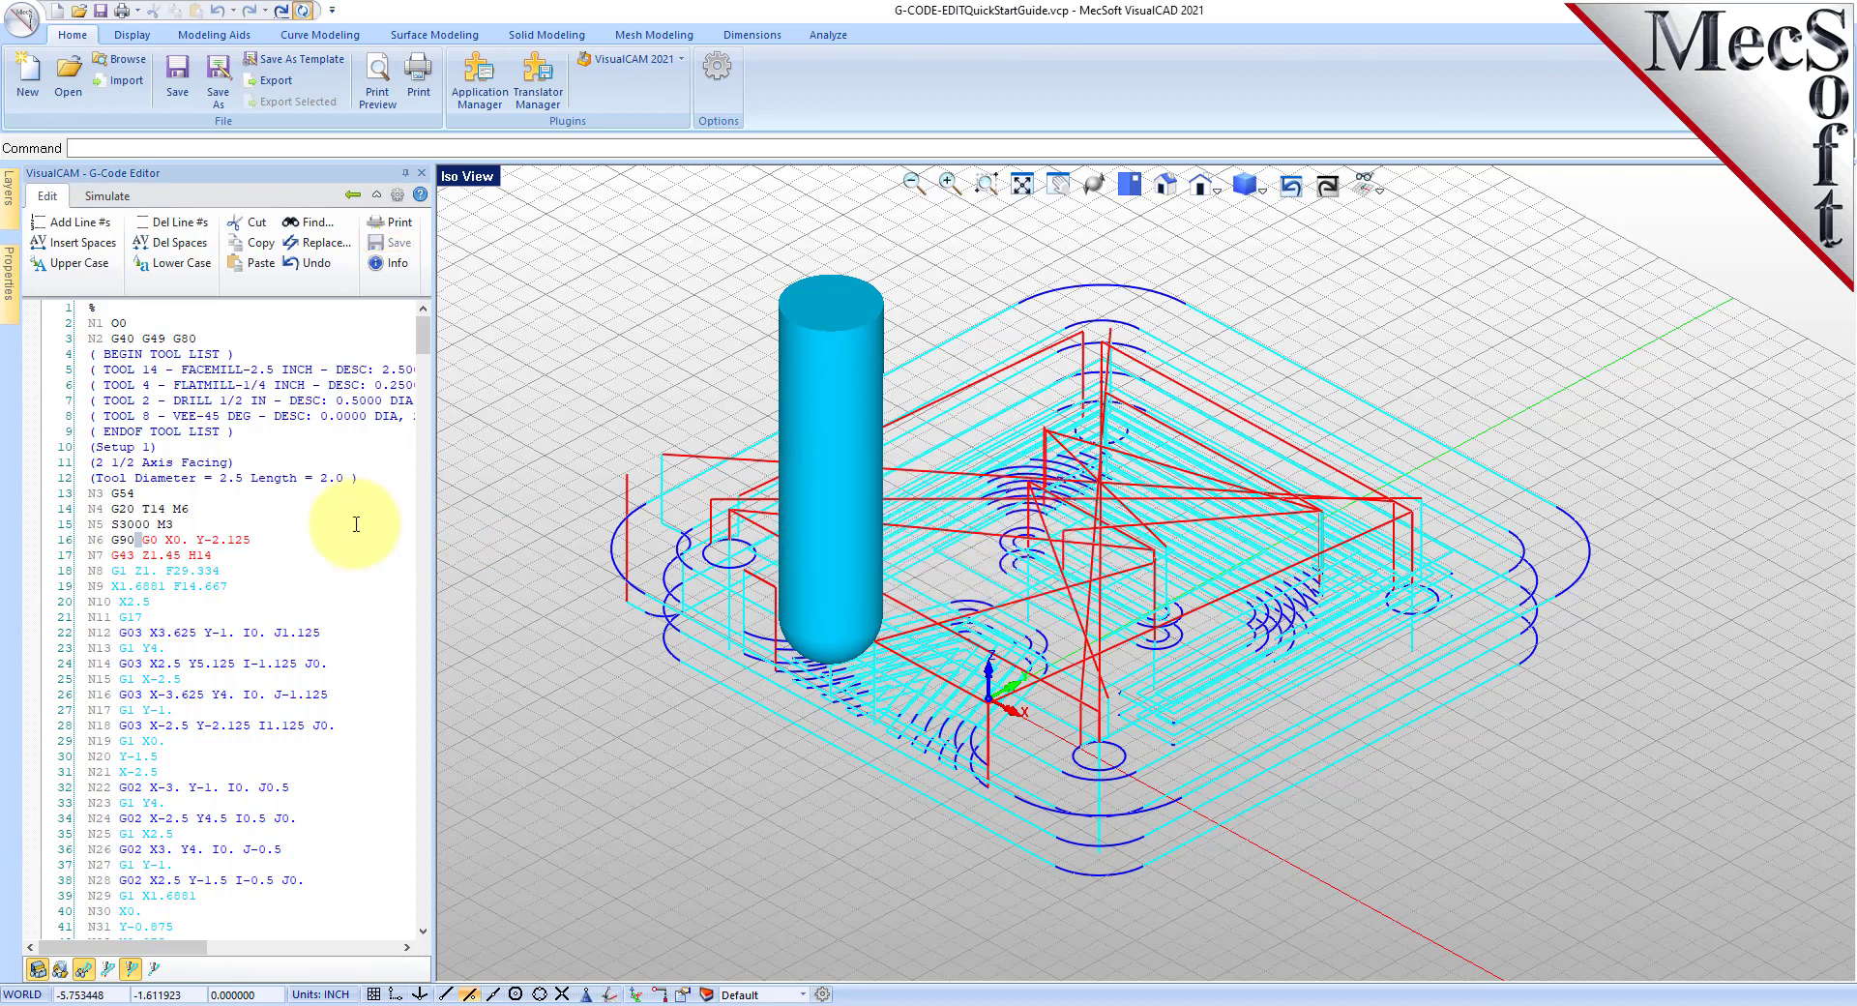
# Delete the spaces from the G-code and save it from the project, replacing the existing G-CODE-EDITQuickStartGuide.nc.
pyautogui.click(356, 523)
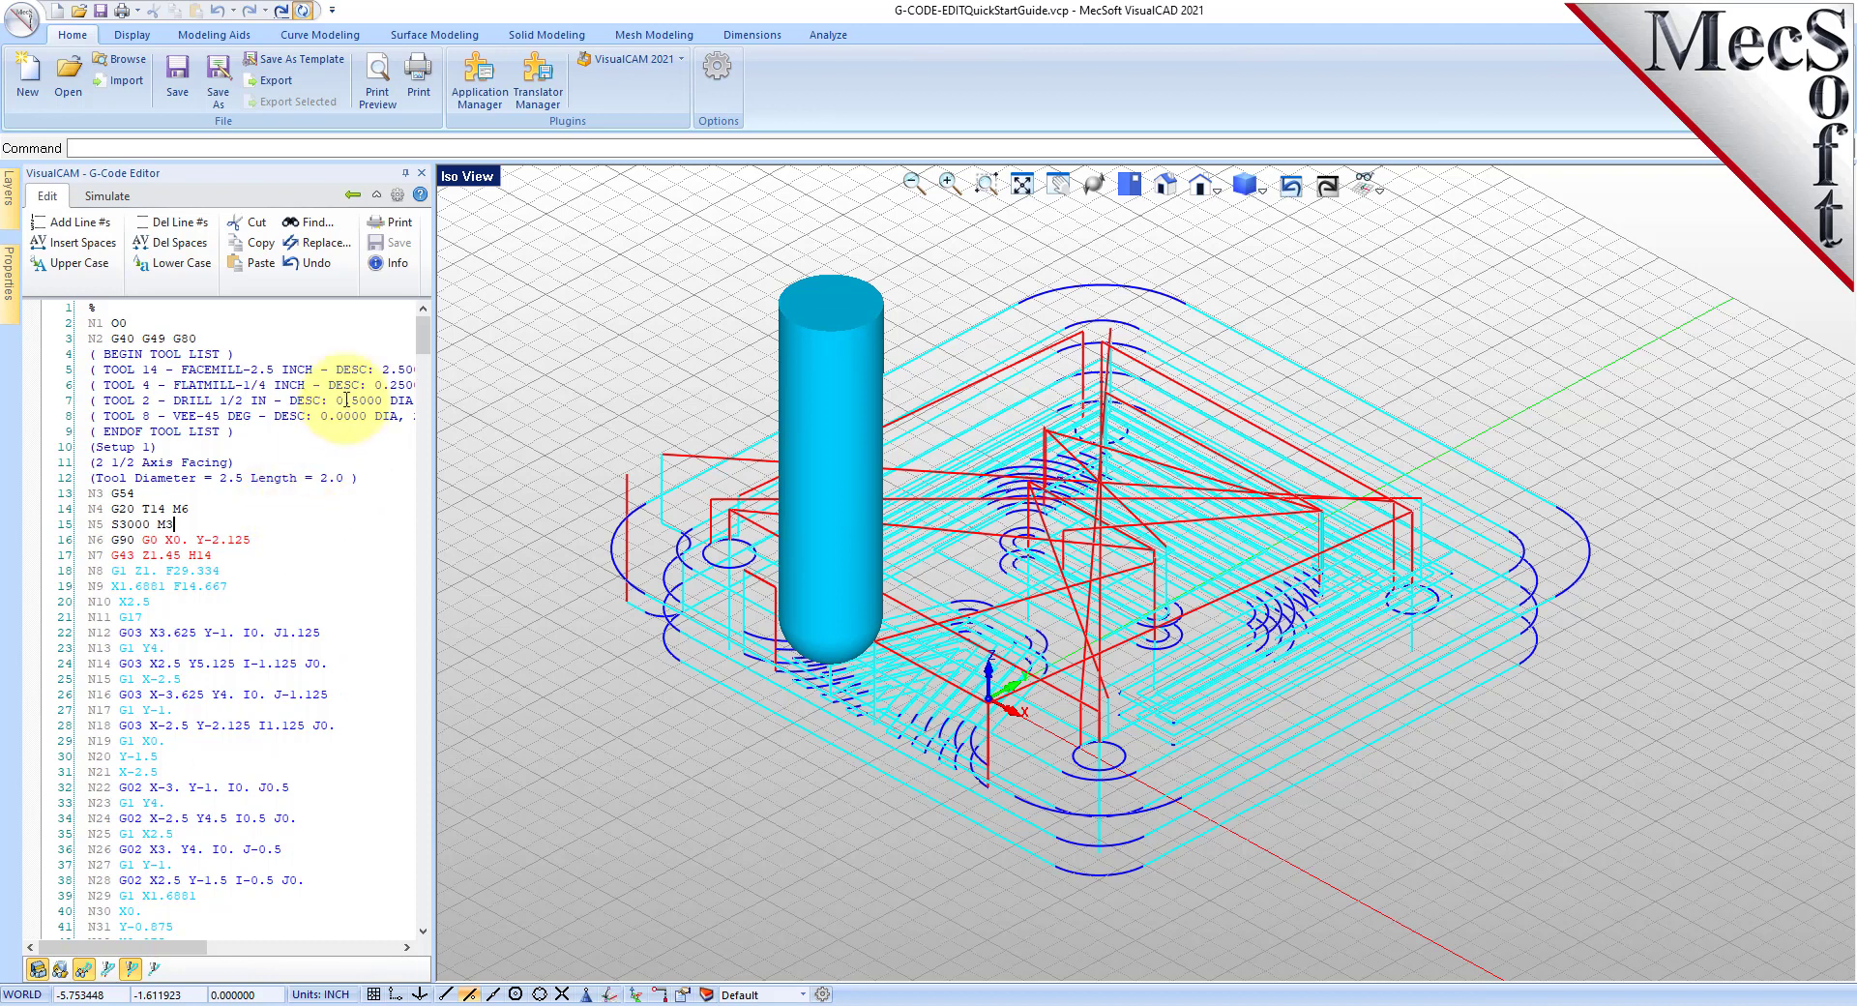
pyautogui.click(171, 243)
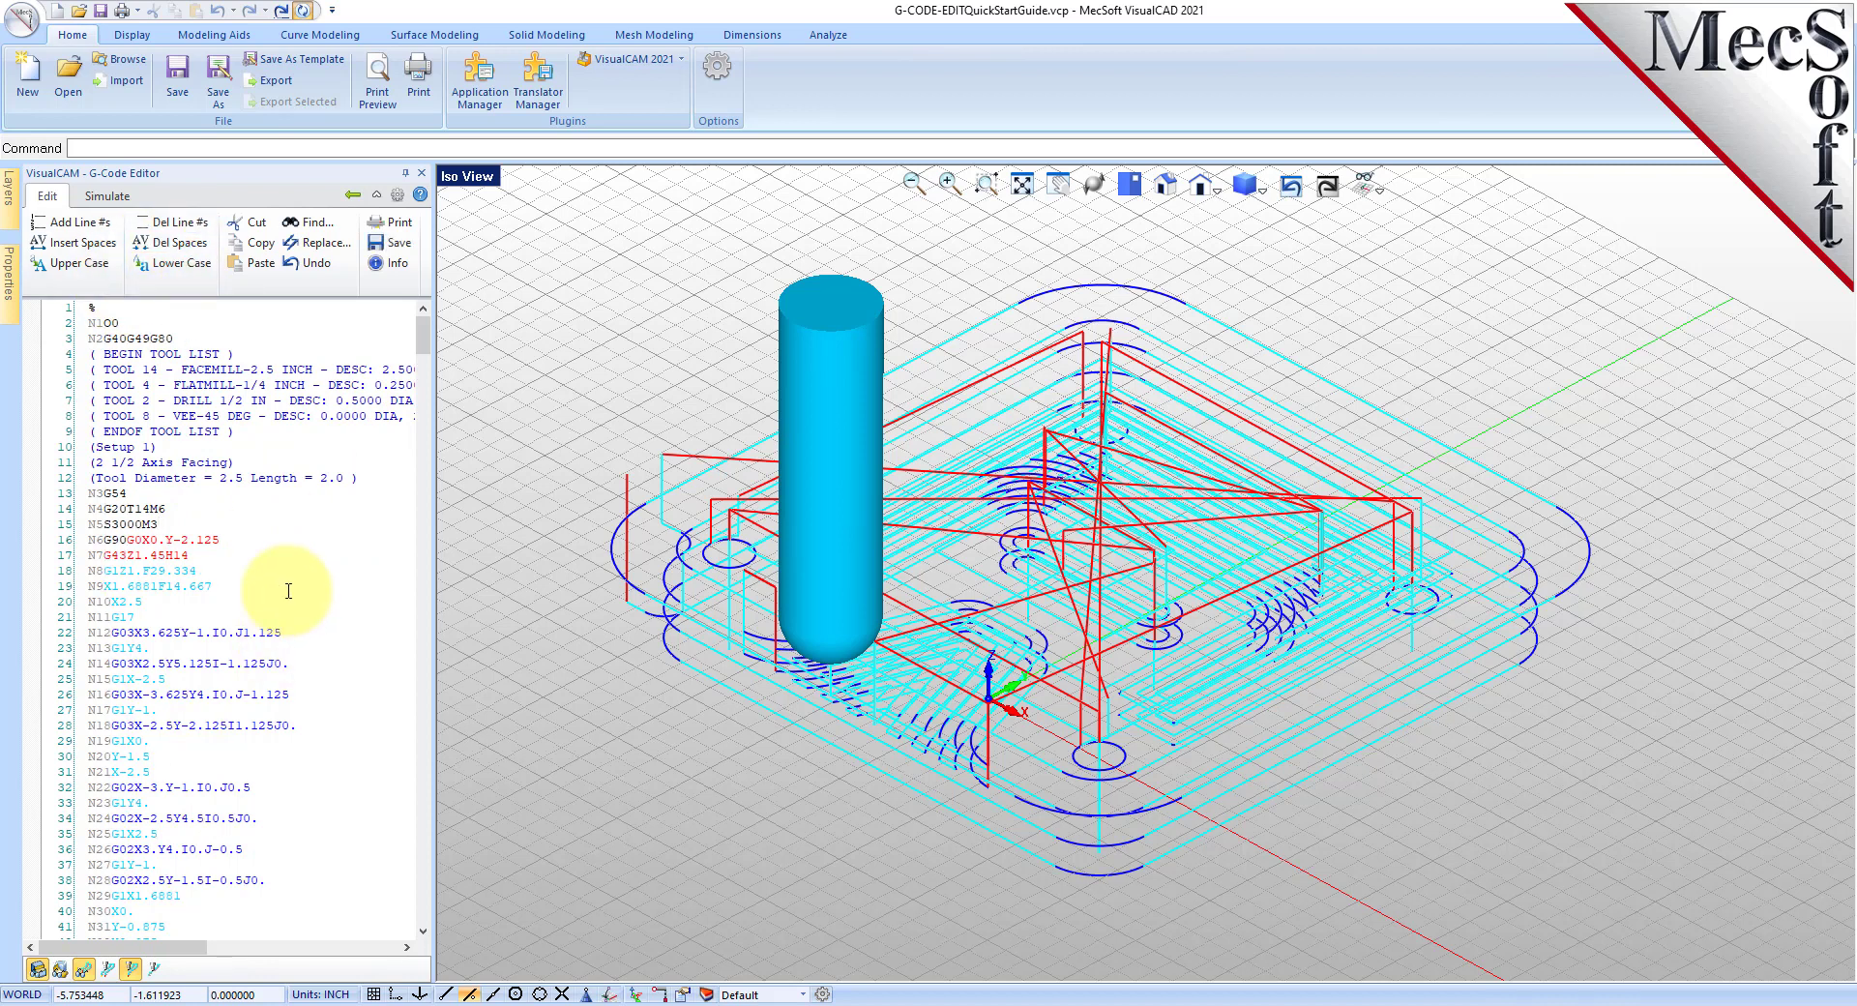
pyautogui.click(354, 197)
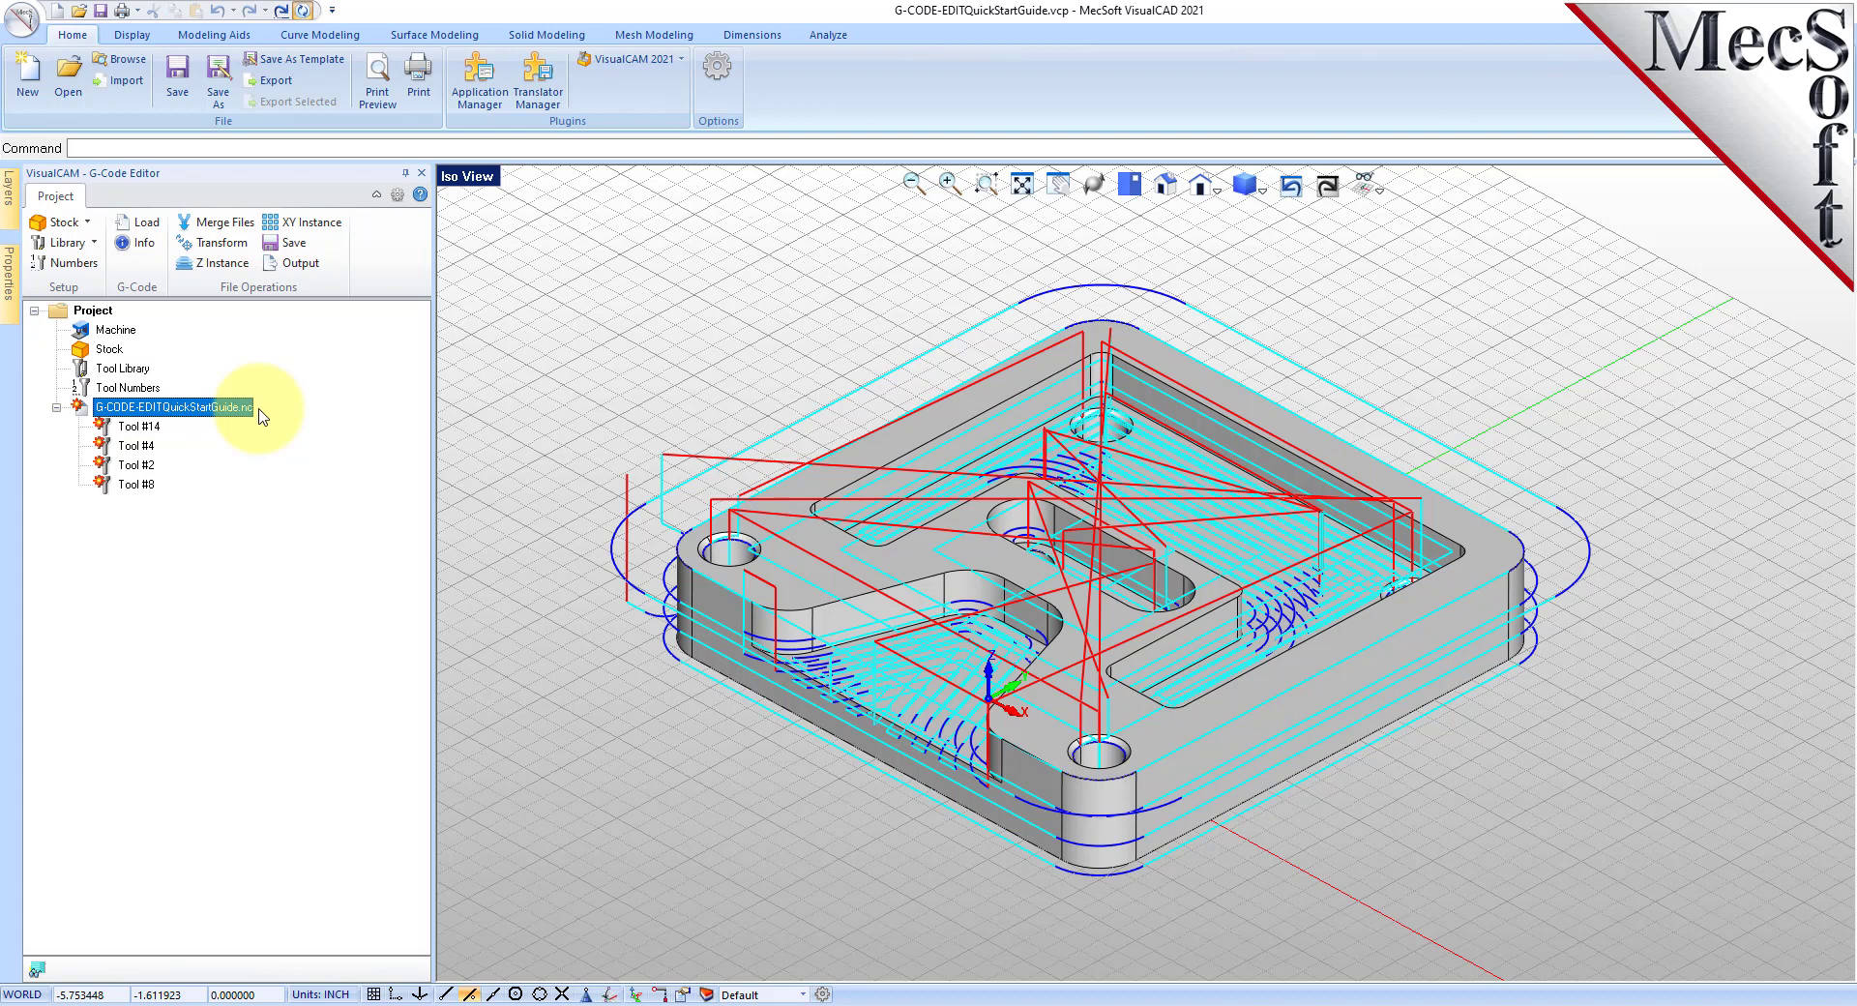
pyautogui.click(295, 246)
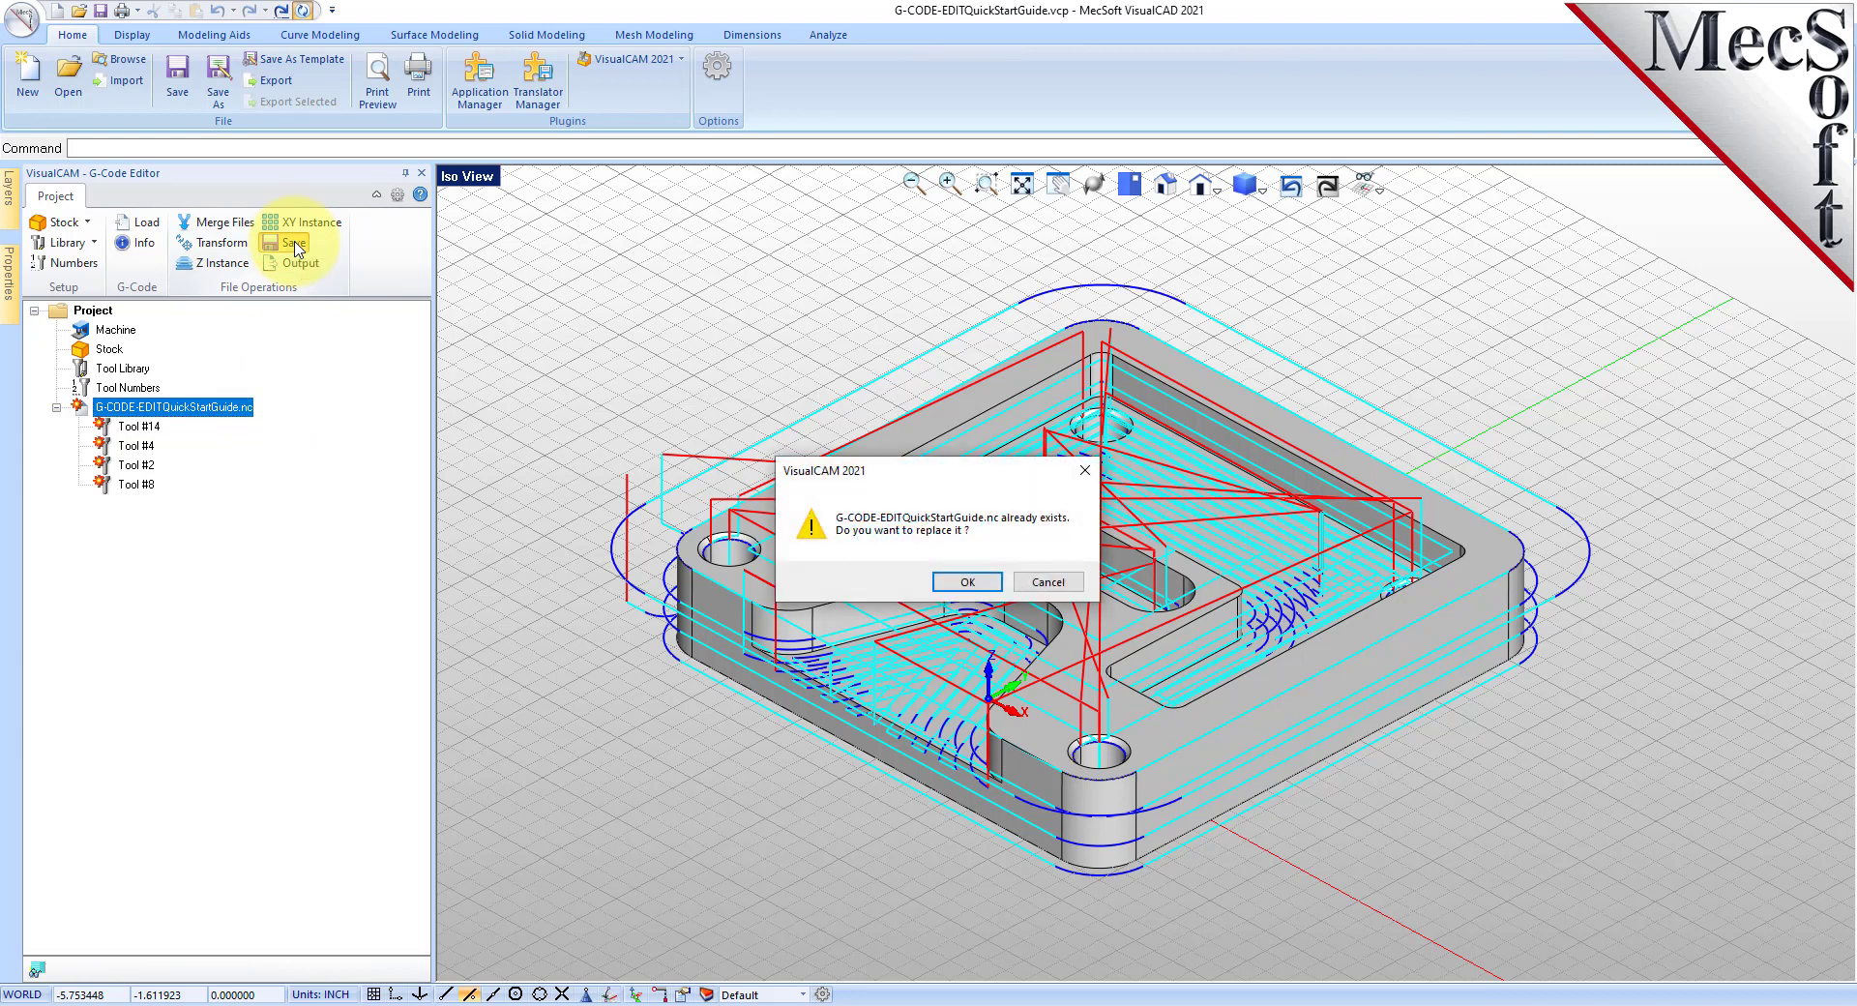
pyautogui.click(968, 581)
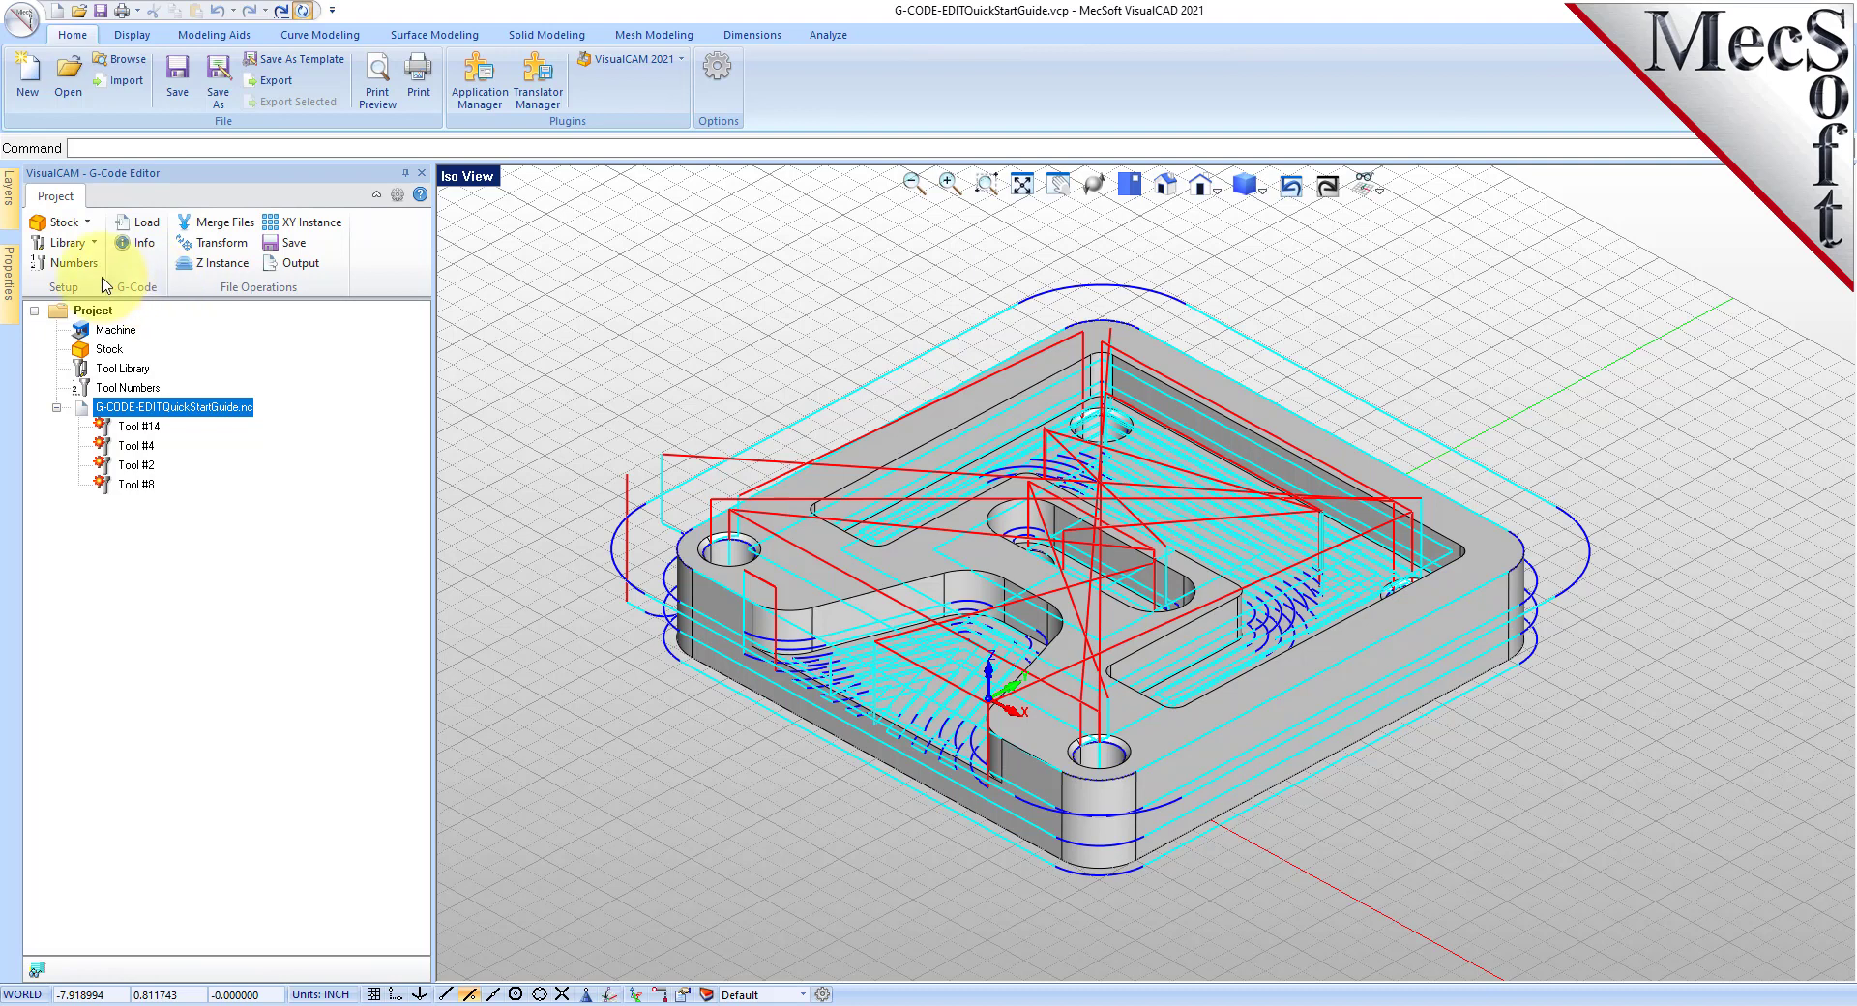
# Load the tool library file G-CODE-EDITQuickStartGuide.csv from the QuickStart folder into the project.
pyautogui.click(94, 243)
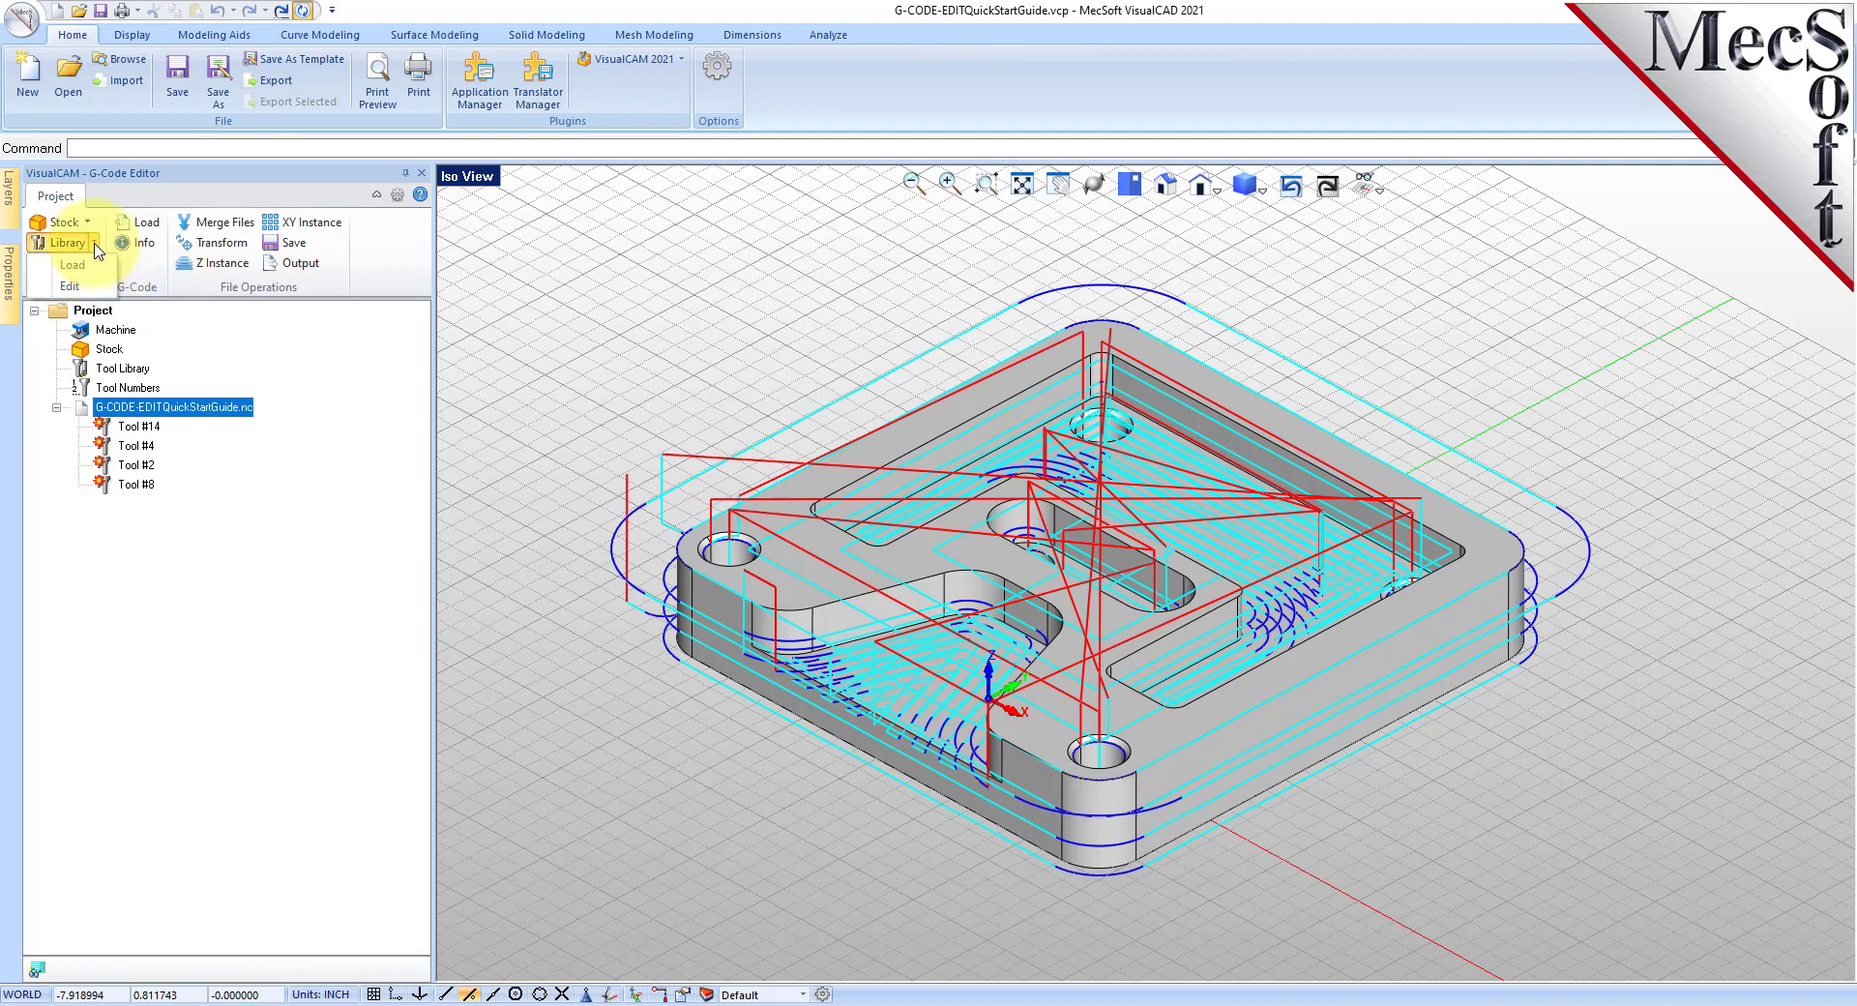
pyautogui.click(100, 267)
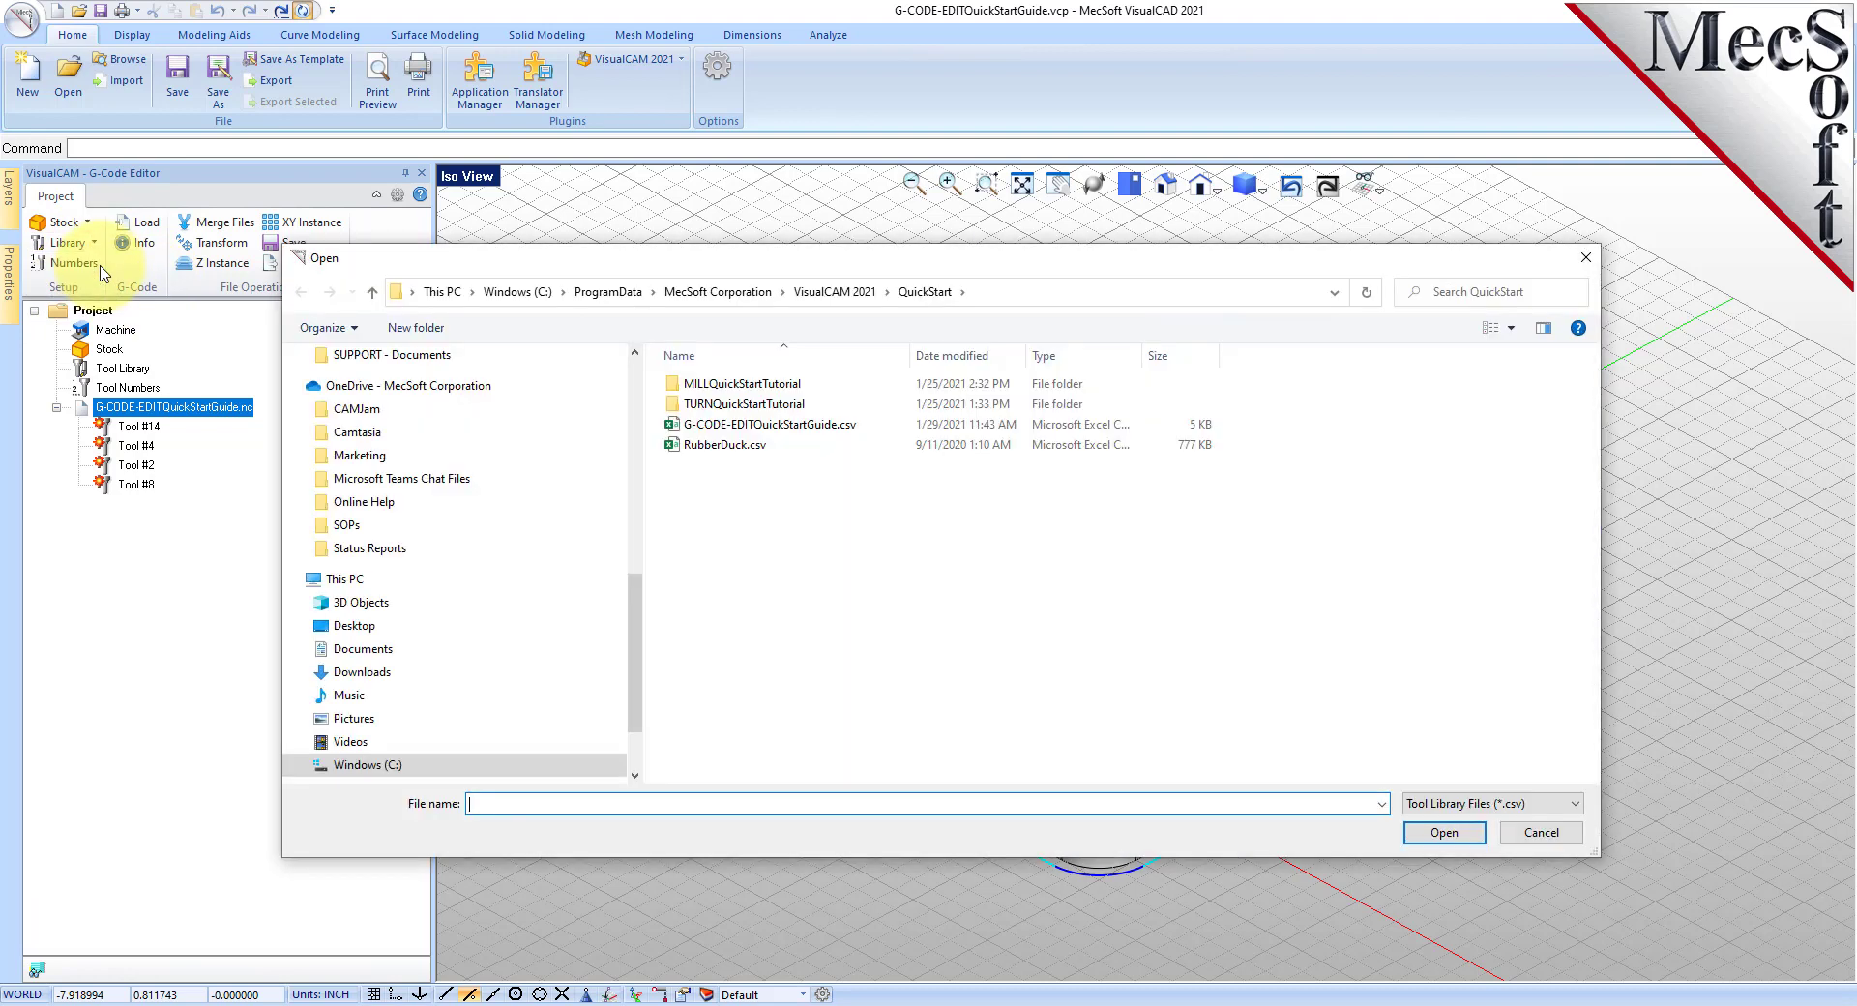
pyautogui.scroll(-1, 577, 549)
pyautogui.scroll(2, 577, 541)
pyautogui.scroll(-1, 587, 523)
pyautogui.scroll(-2, 587, 518)
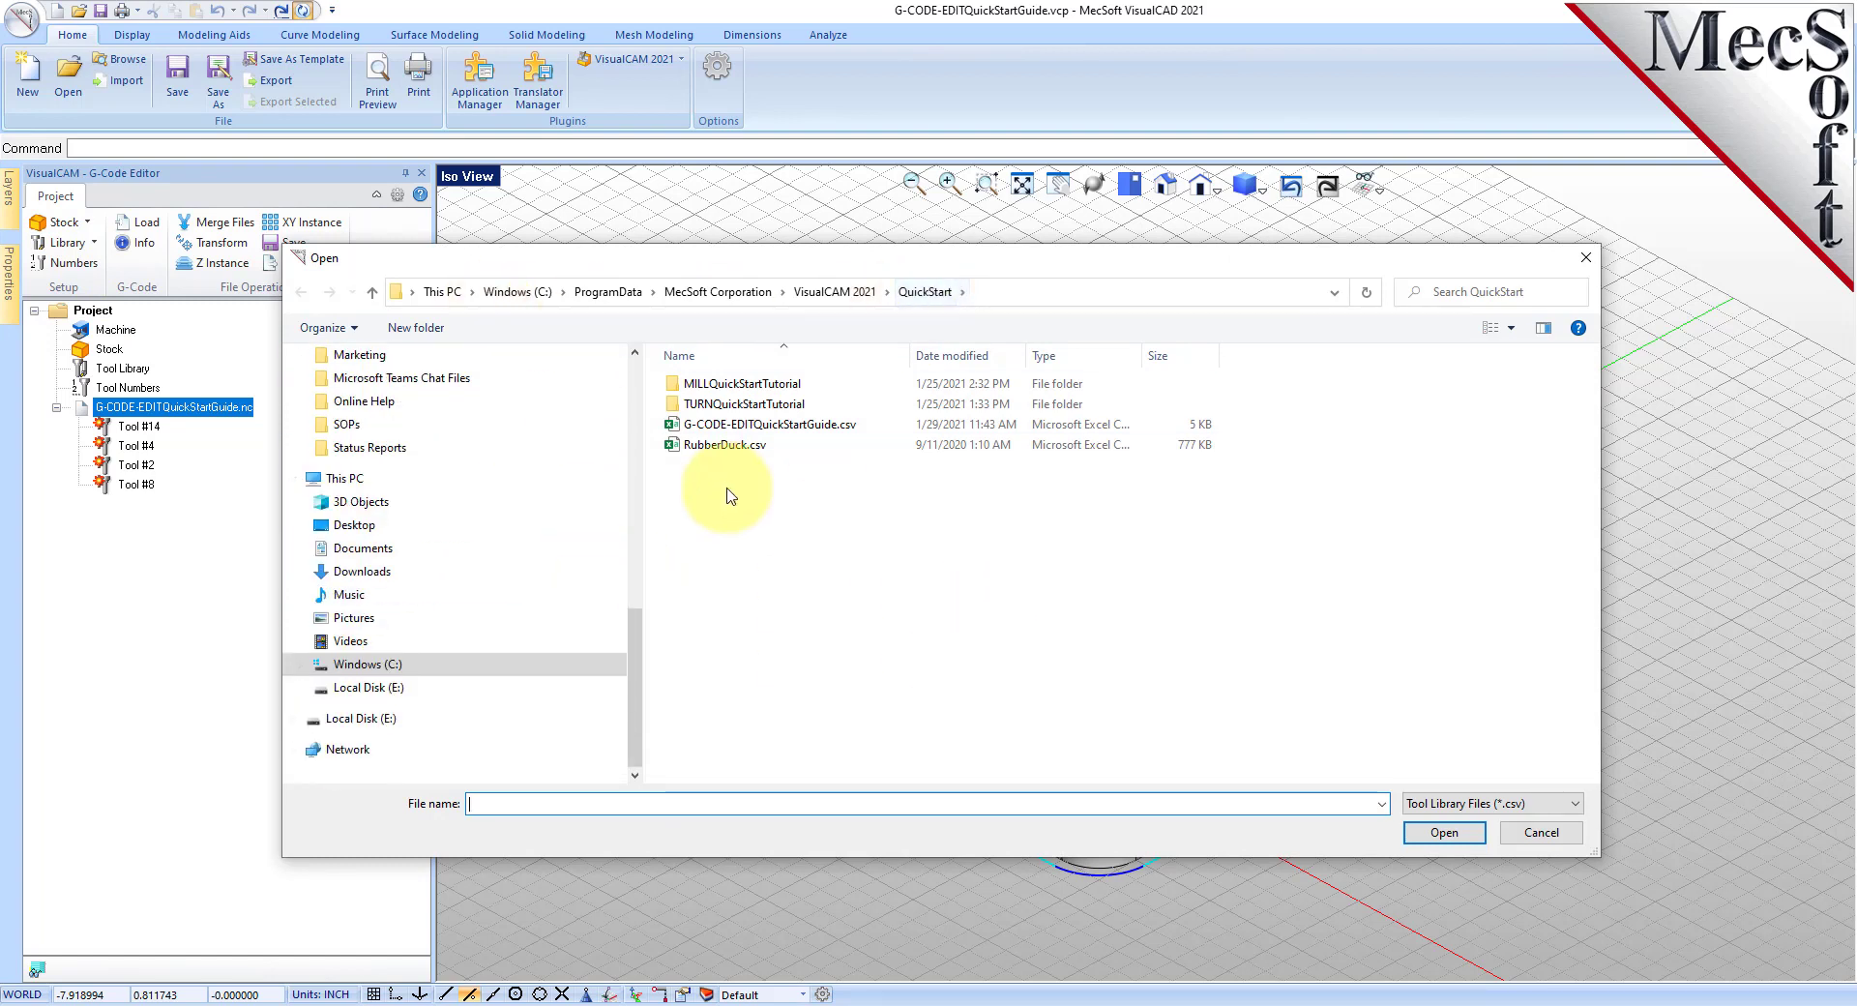
pyautogui.click(726, 425)
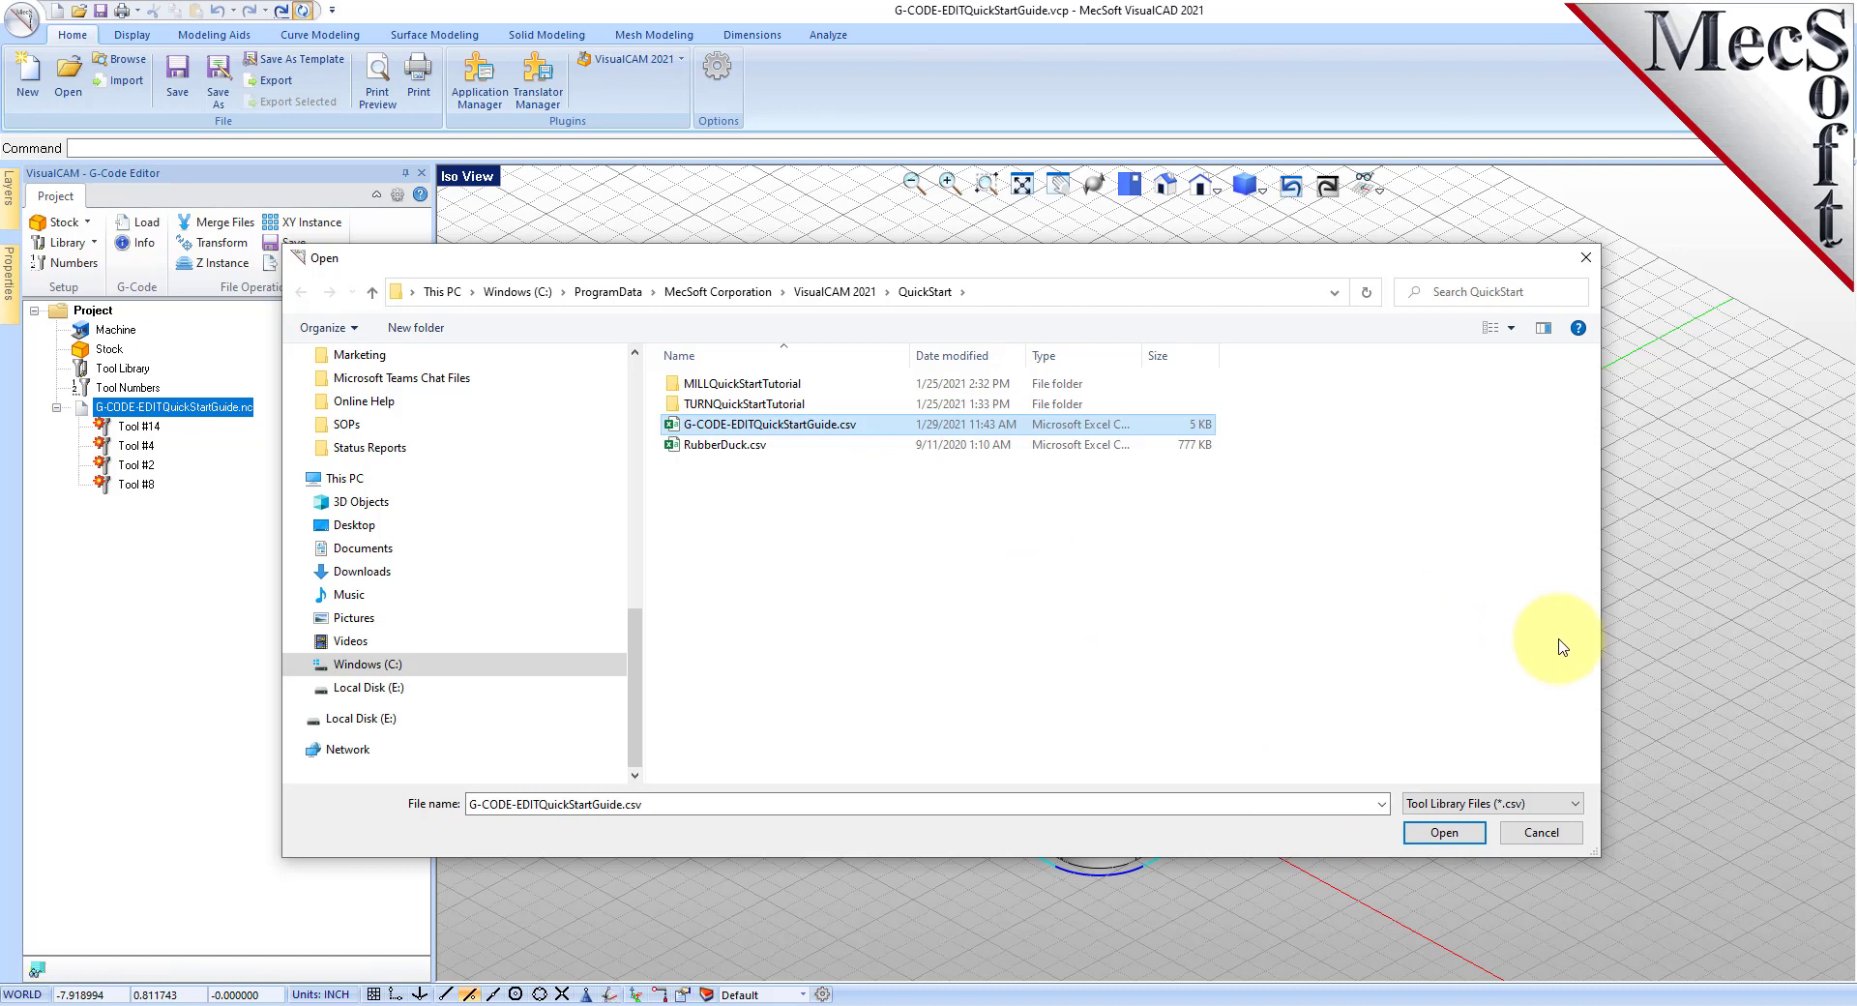
pyautogui.moveTo(1602, 643); pyautogui.dragTo(1233, 634)
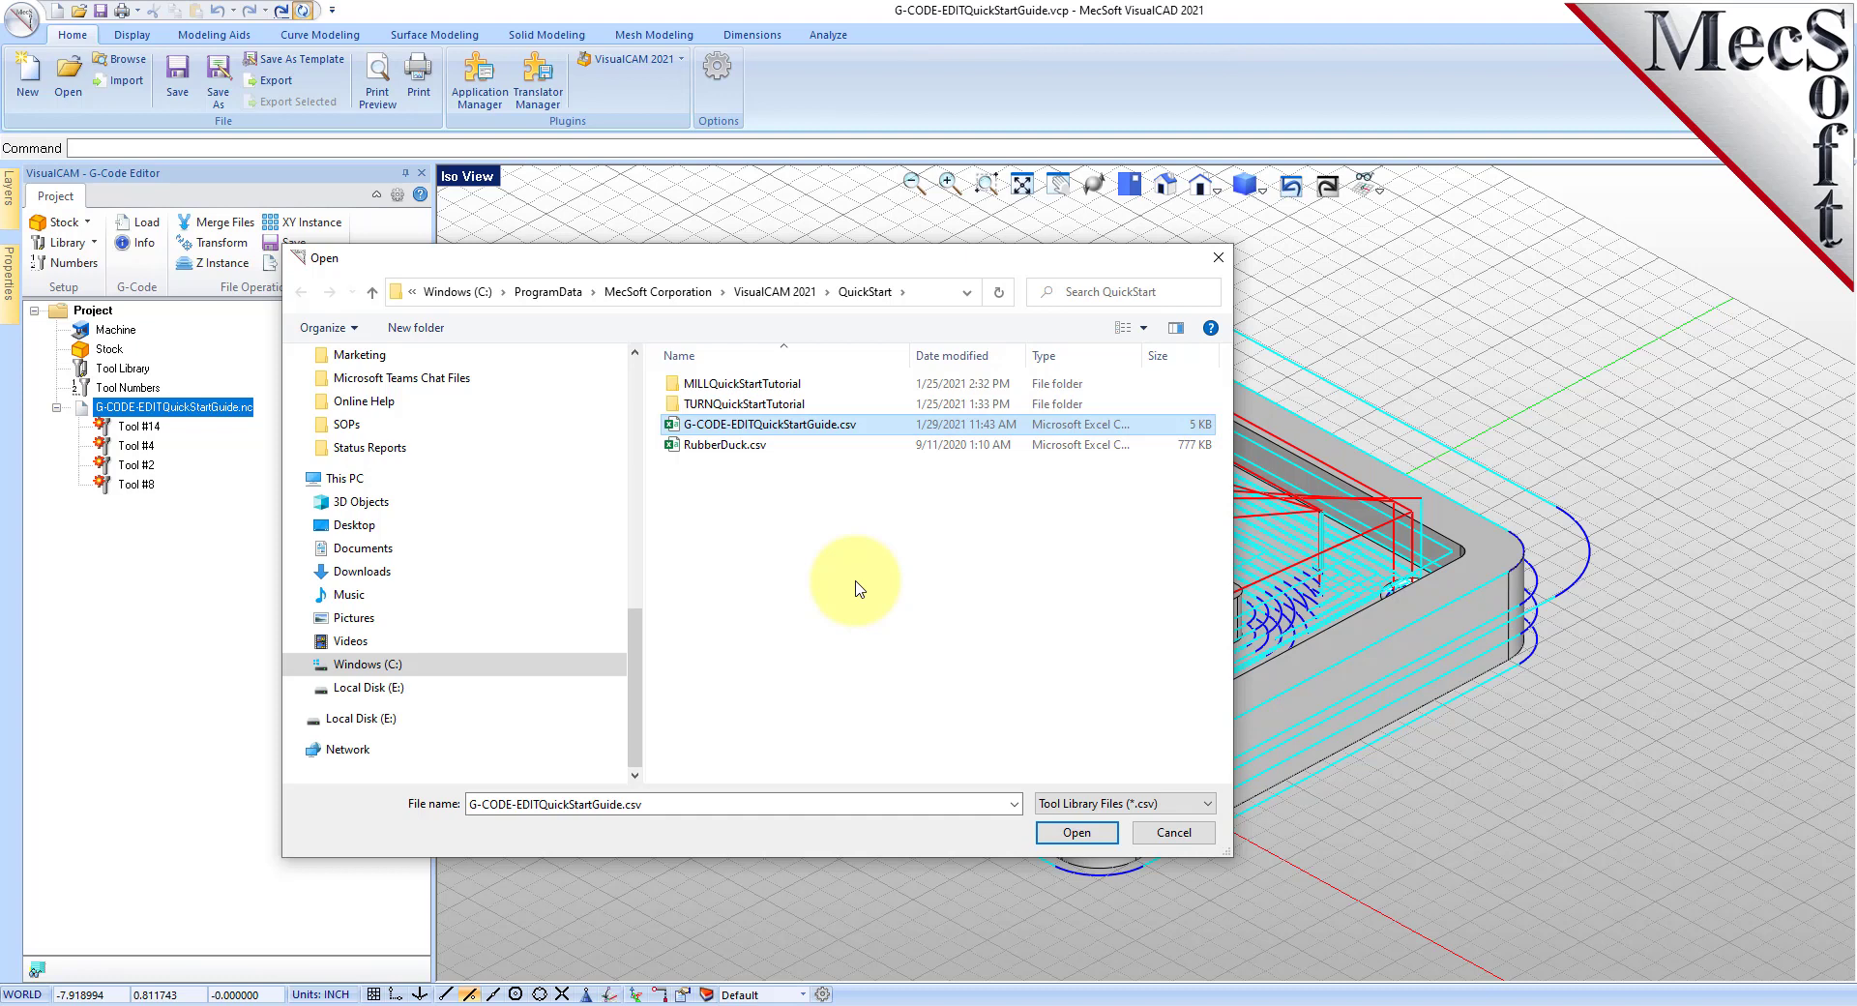
pyautogui.click(1206, 807)
pyautogui.click(1205, 806)
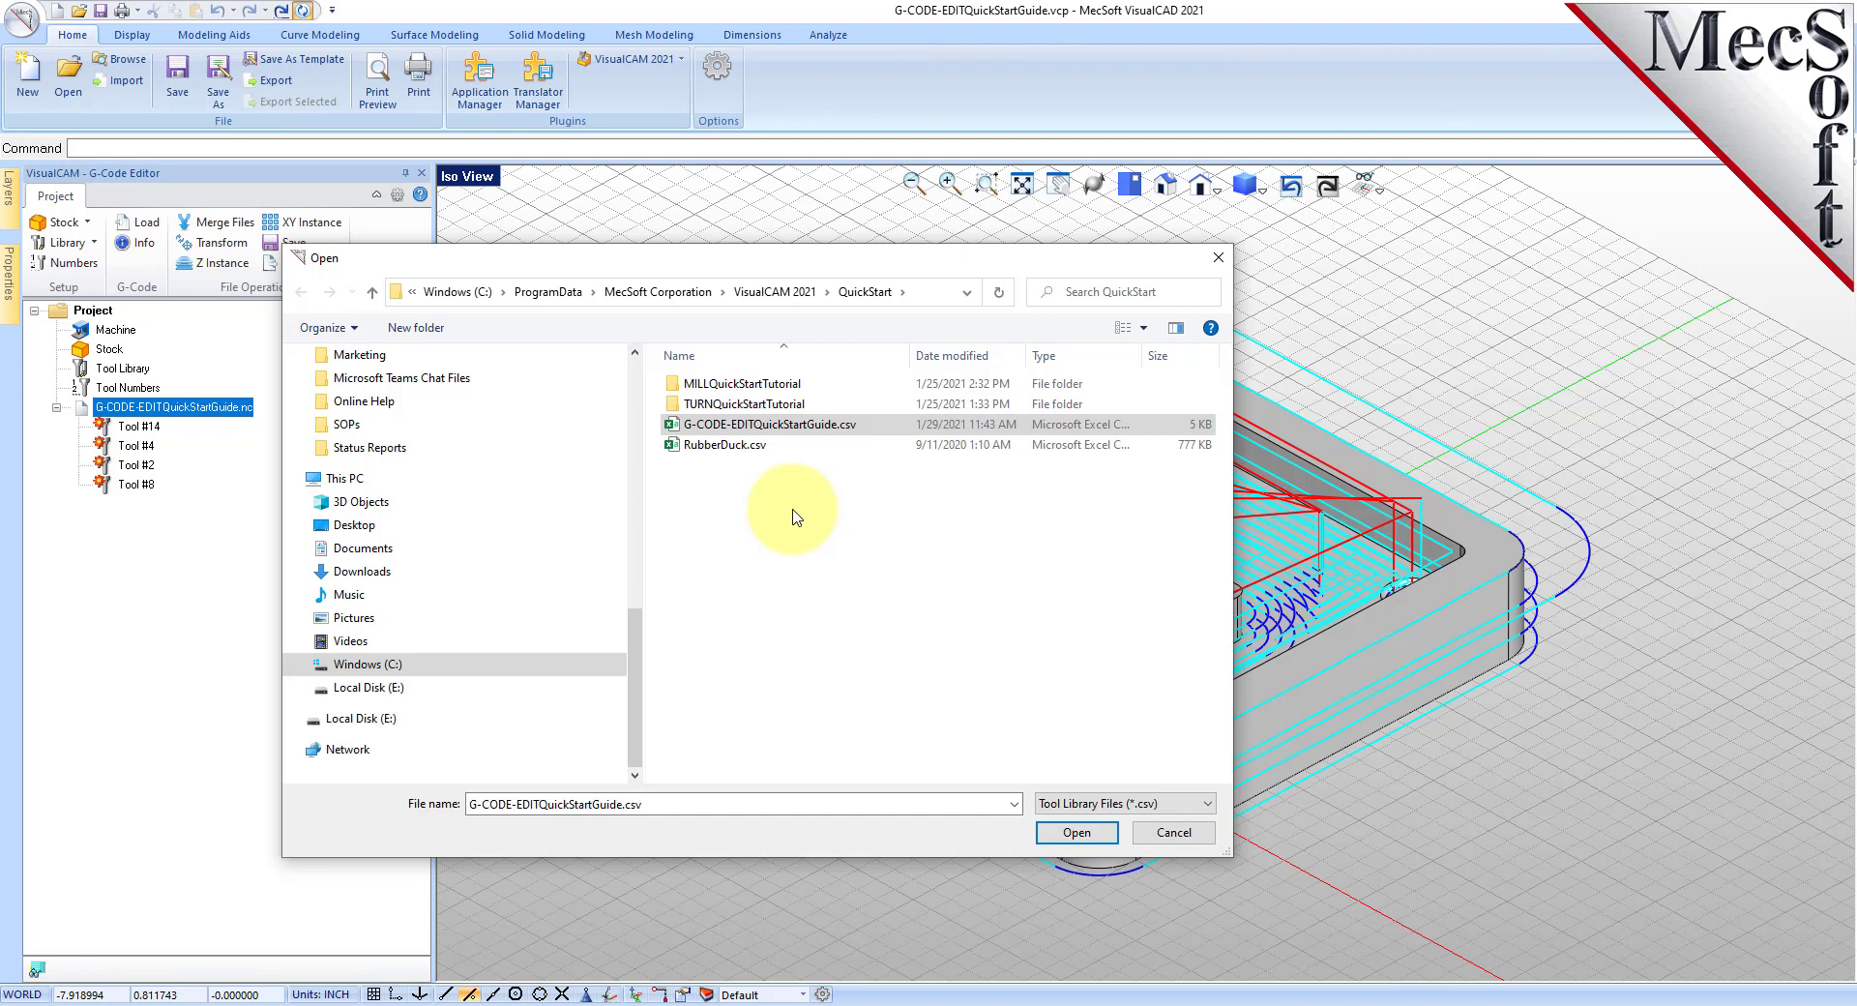
pyautogui.click(1076, 832)
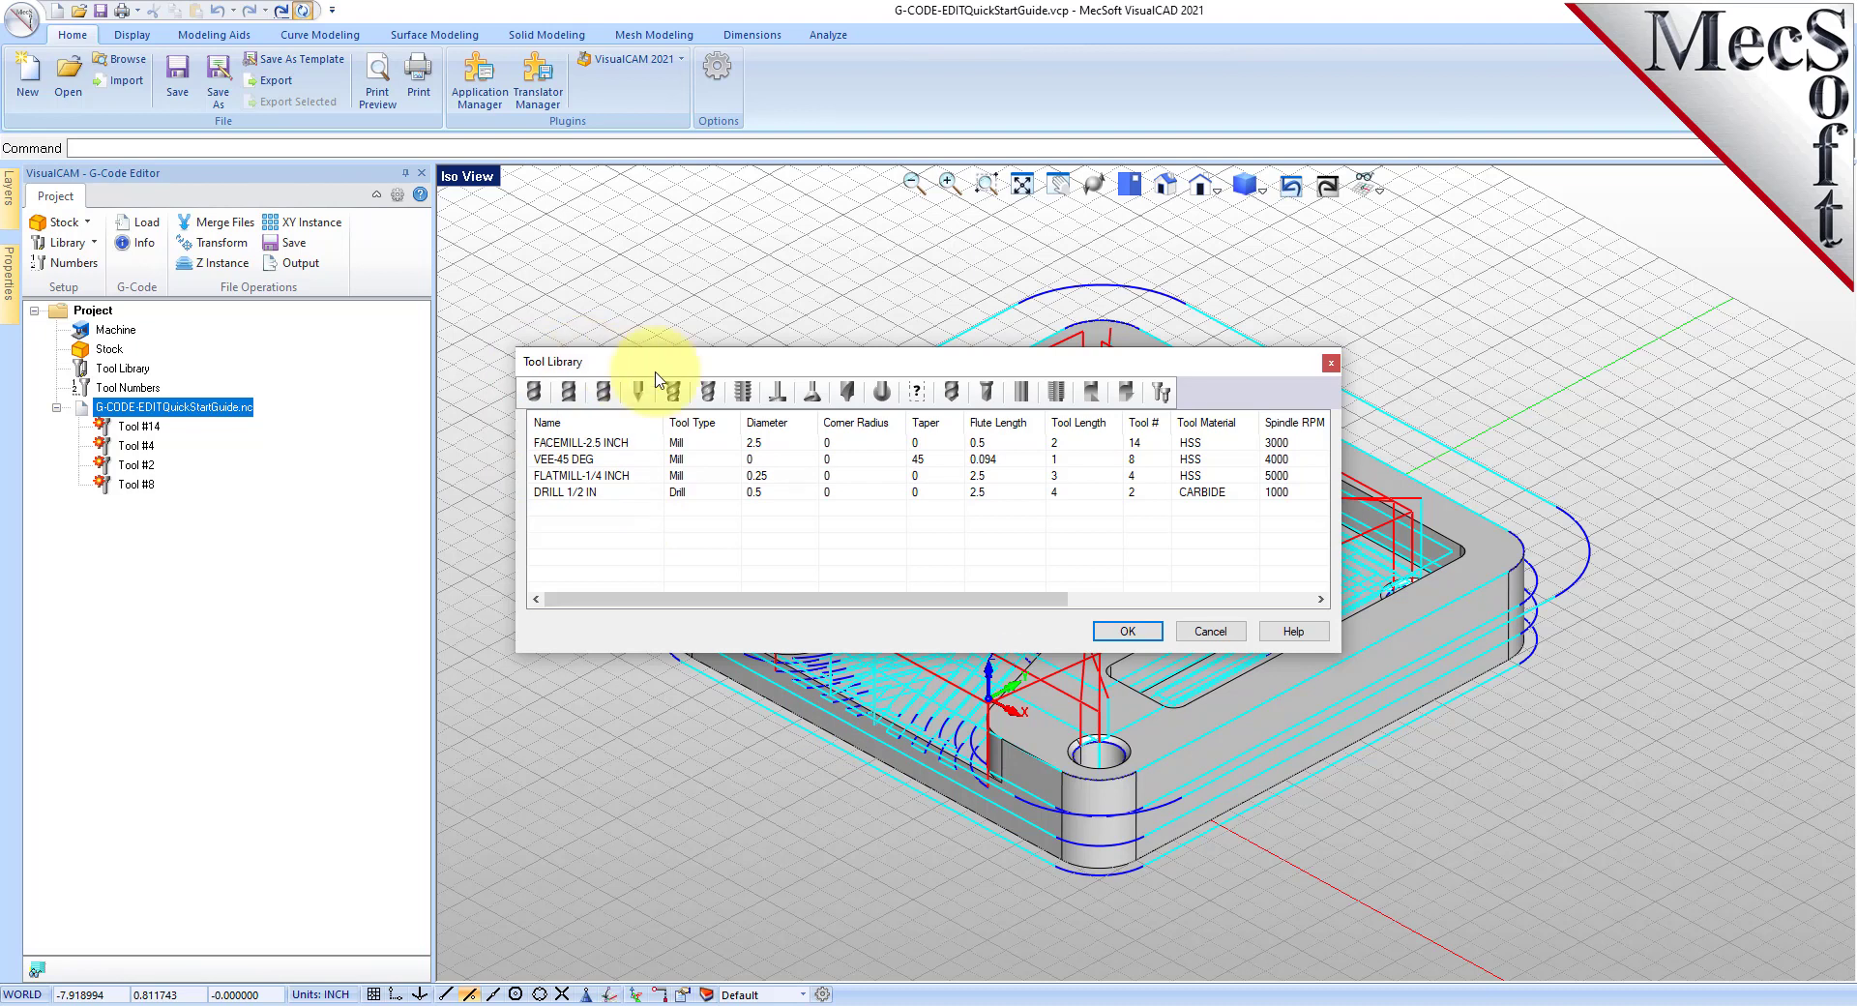
# Check the name and tool number of each tool in the loaded tool library, and accept the library.
pyautogui.moveTo(830, 368); pyautogui.dragTo(605, 484)
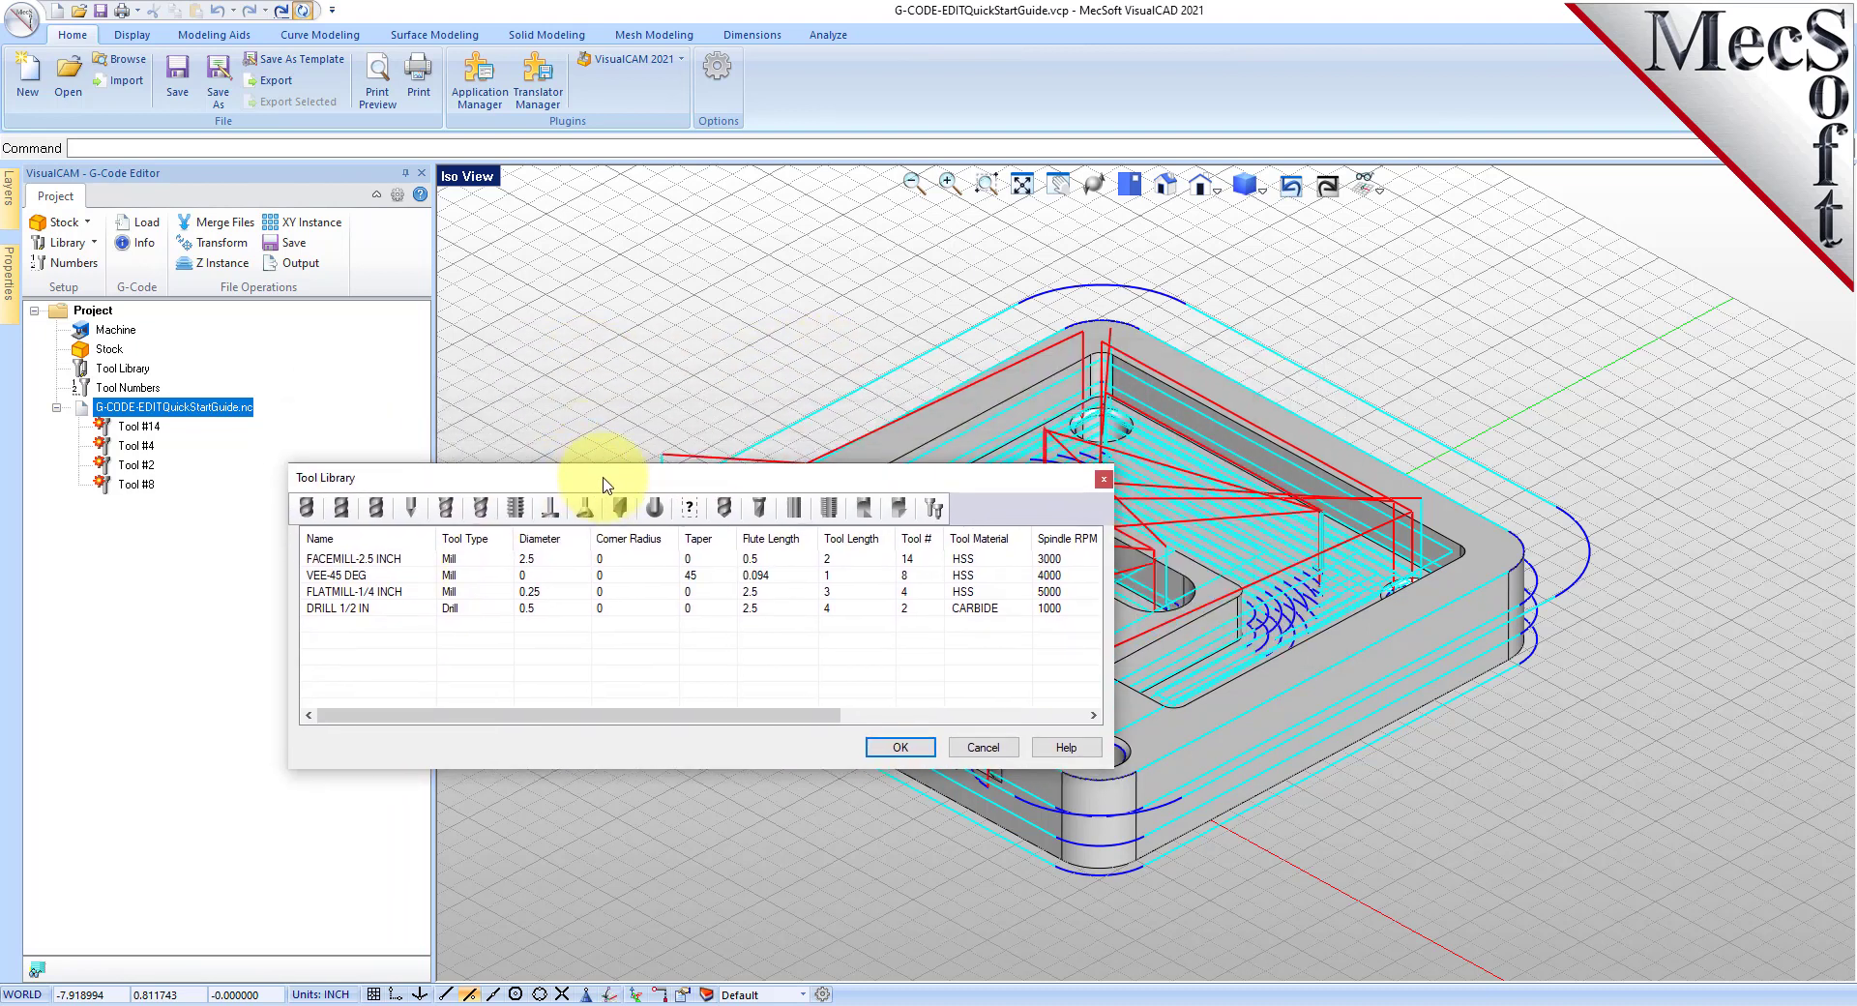
pyautogui.click(370, 559)
pyautogui.click(366, 576)
pyautogui.click(368, 591)
pyautogui.click(372, 607)
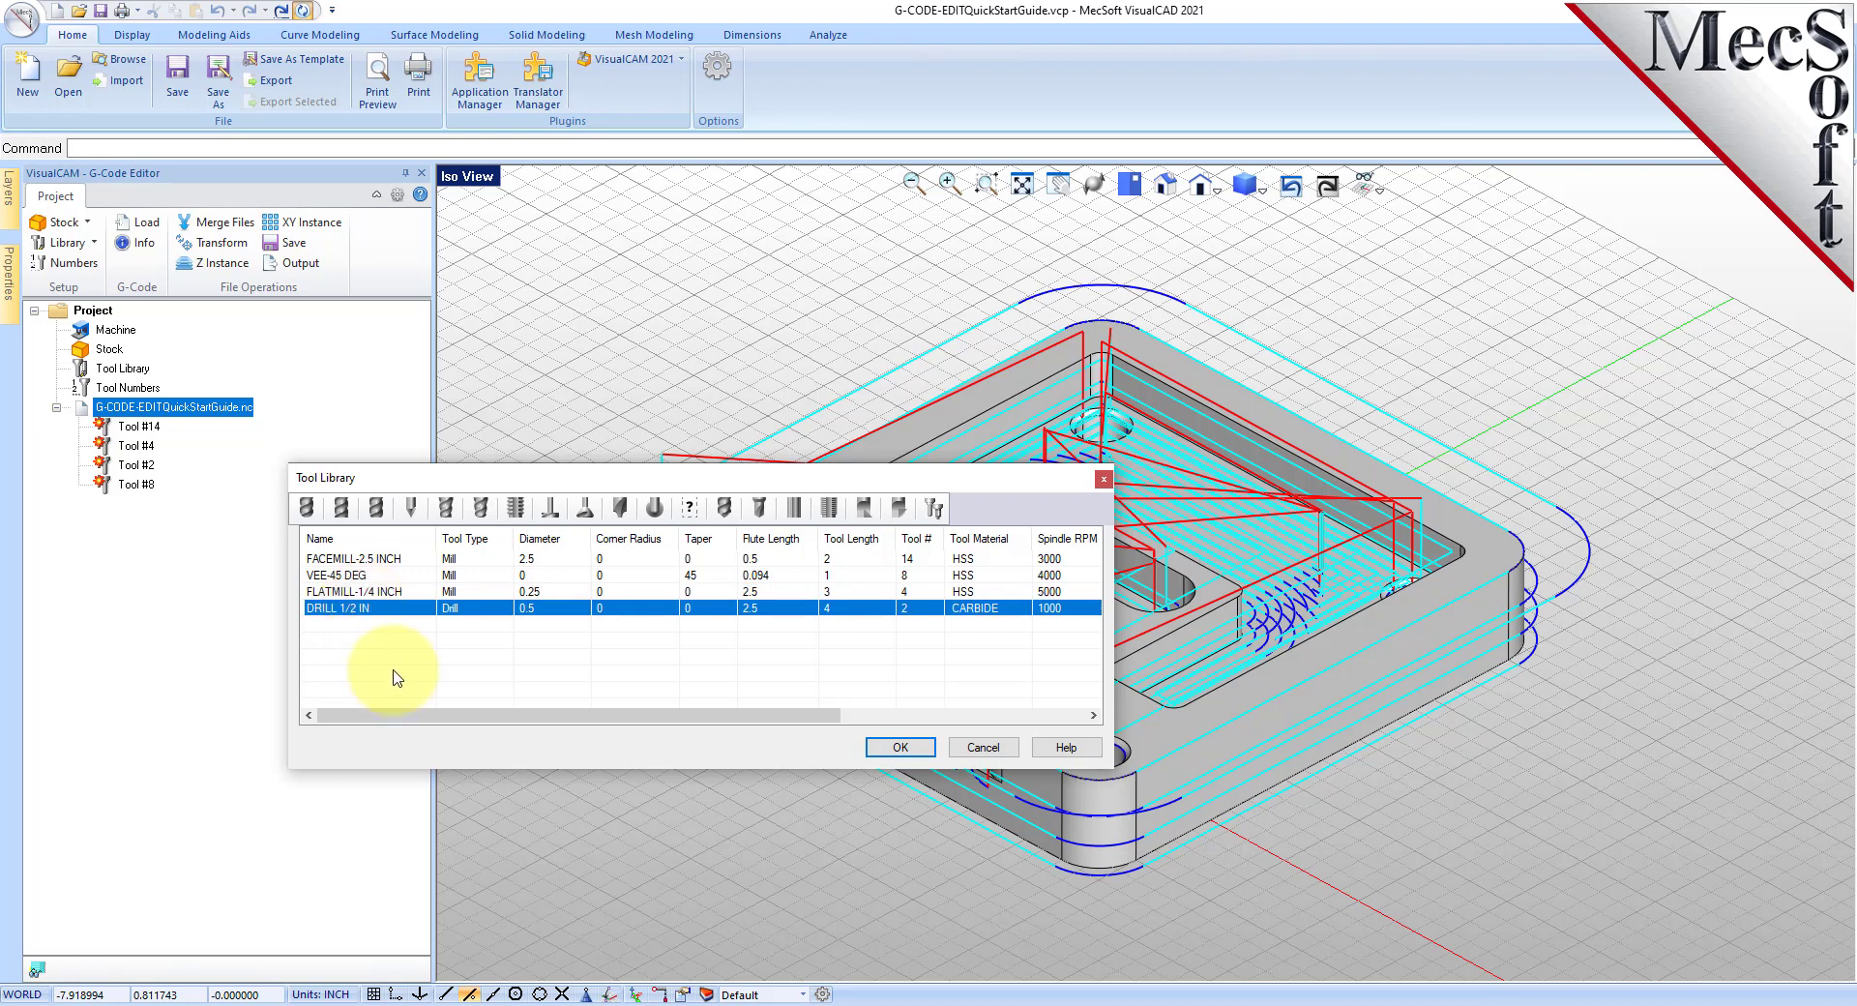
pyautogui.click(909, 559)
pyautogui.click(913, 576)
pyautogui.click(916, 591)
pyautogui.click(917, 609)
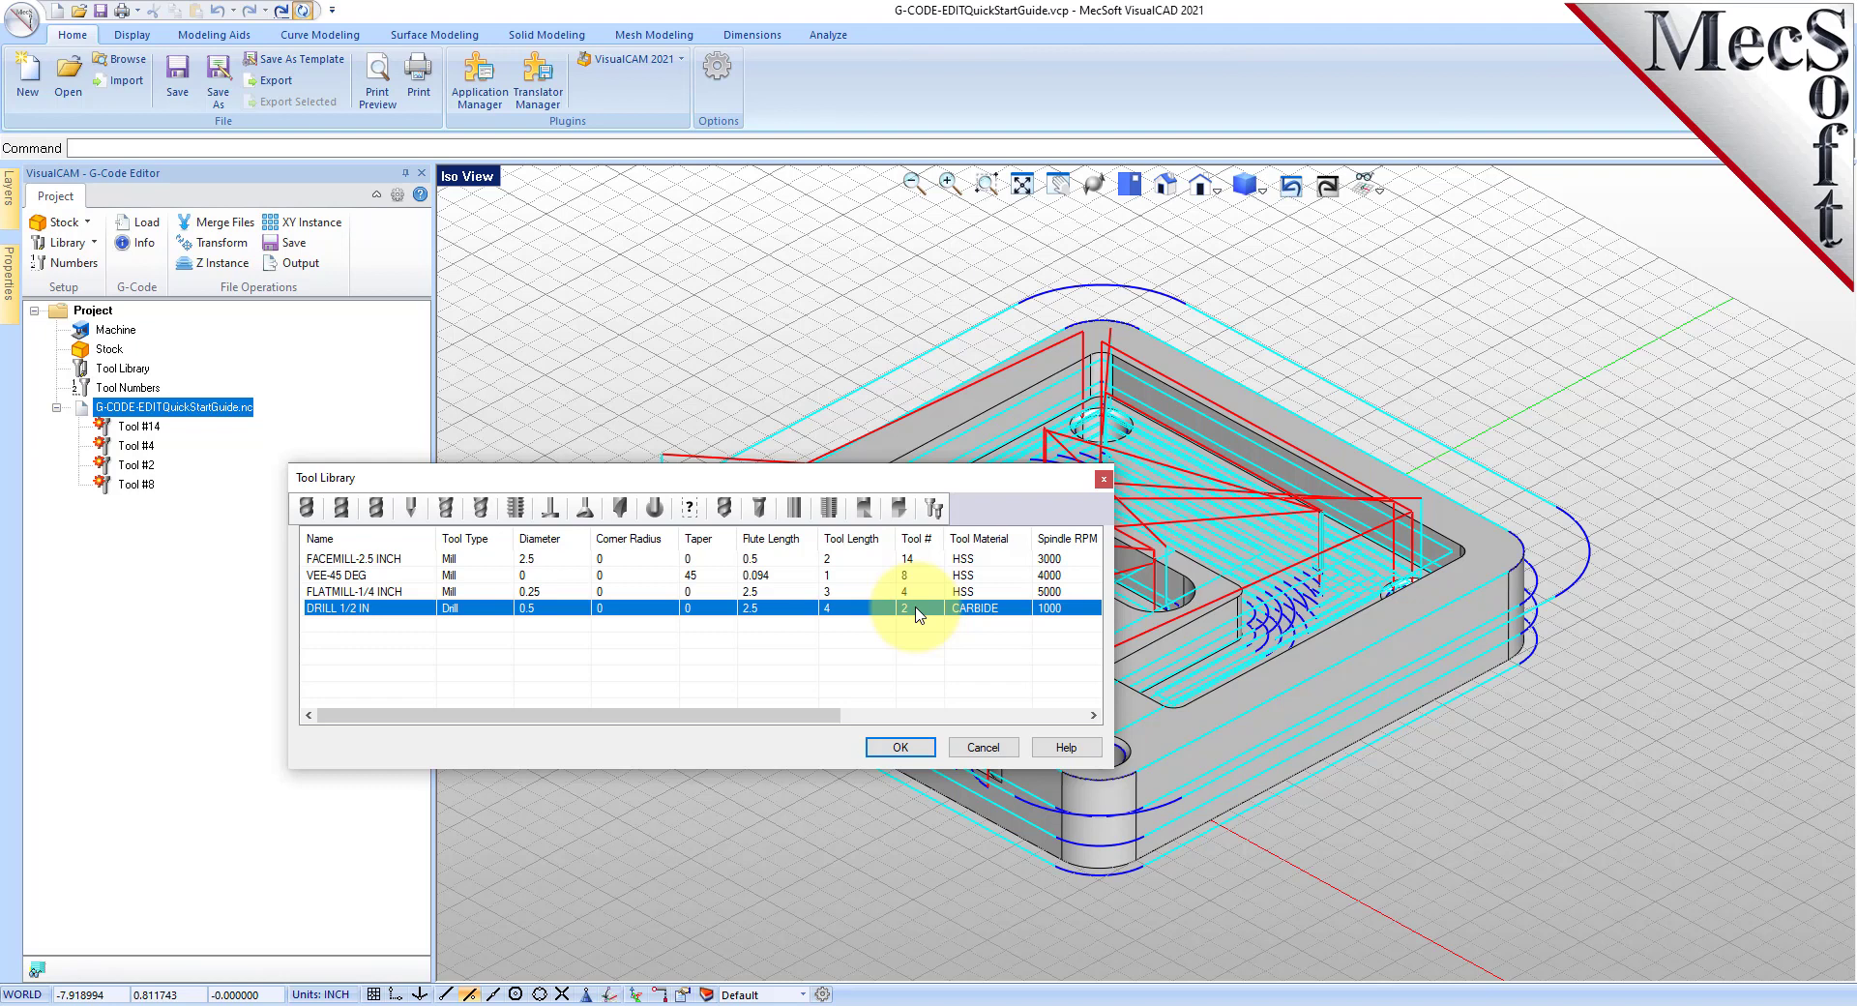
pyautogui.click(900, 748)
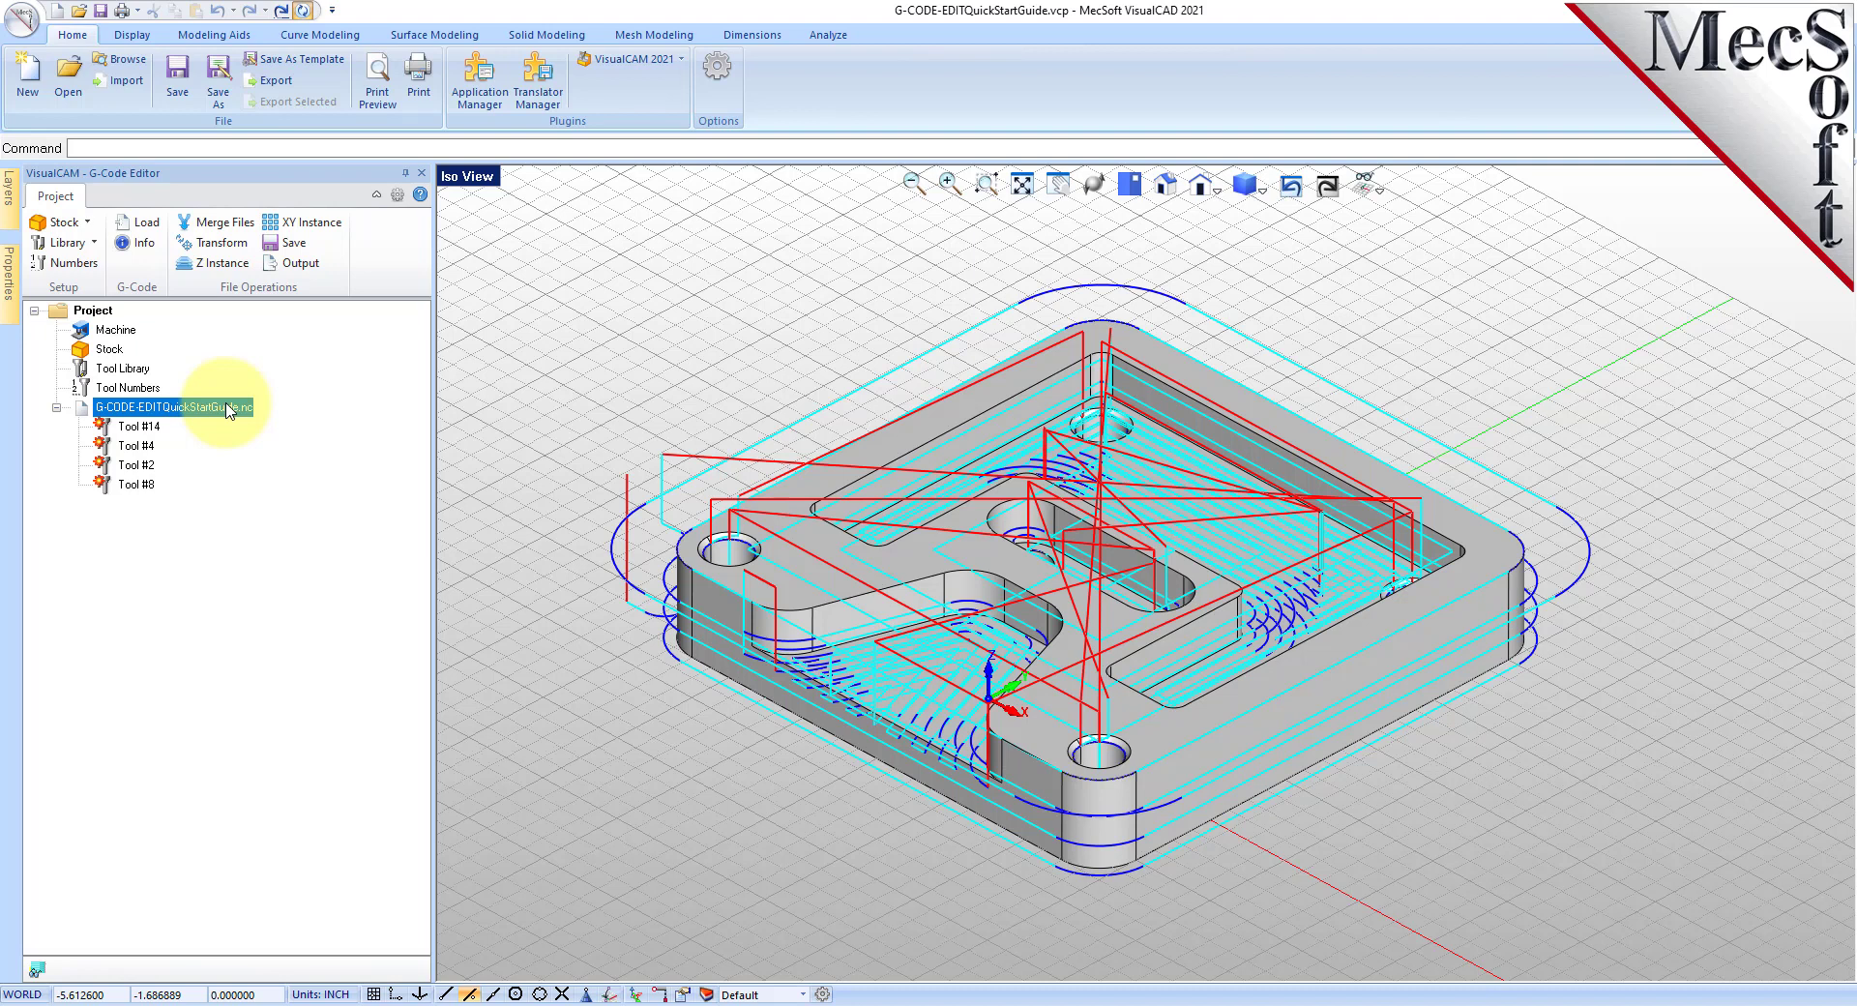
# Add stations to the tool crib for the FACEMILL-2.5 INCH, VEE-45 DEG, FLATMILL-1/4 INCH and DRILL 1/2 IN tools.
pyautogui.click(85, 269)
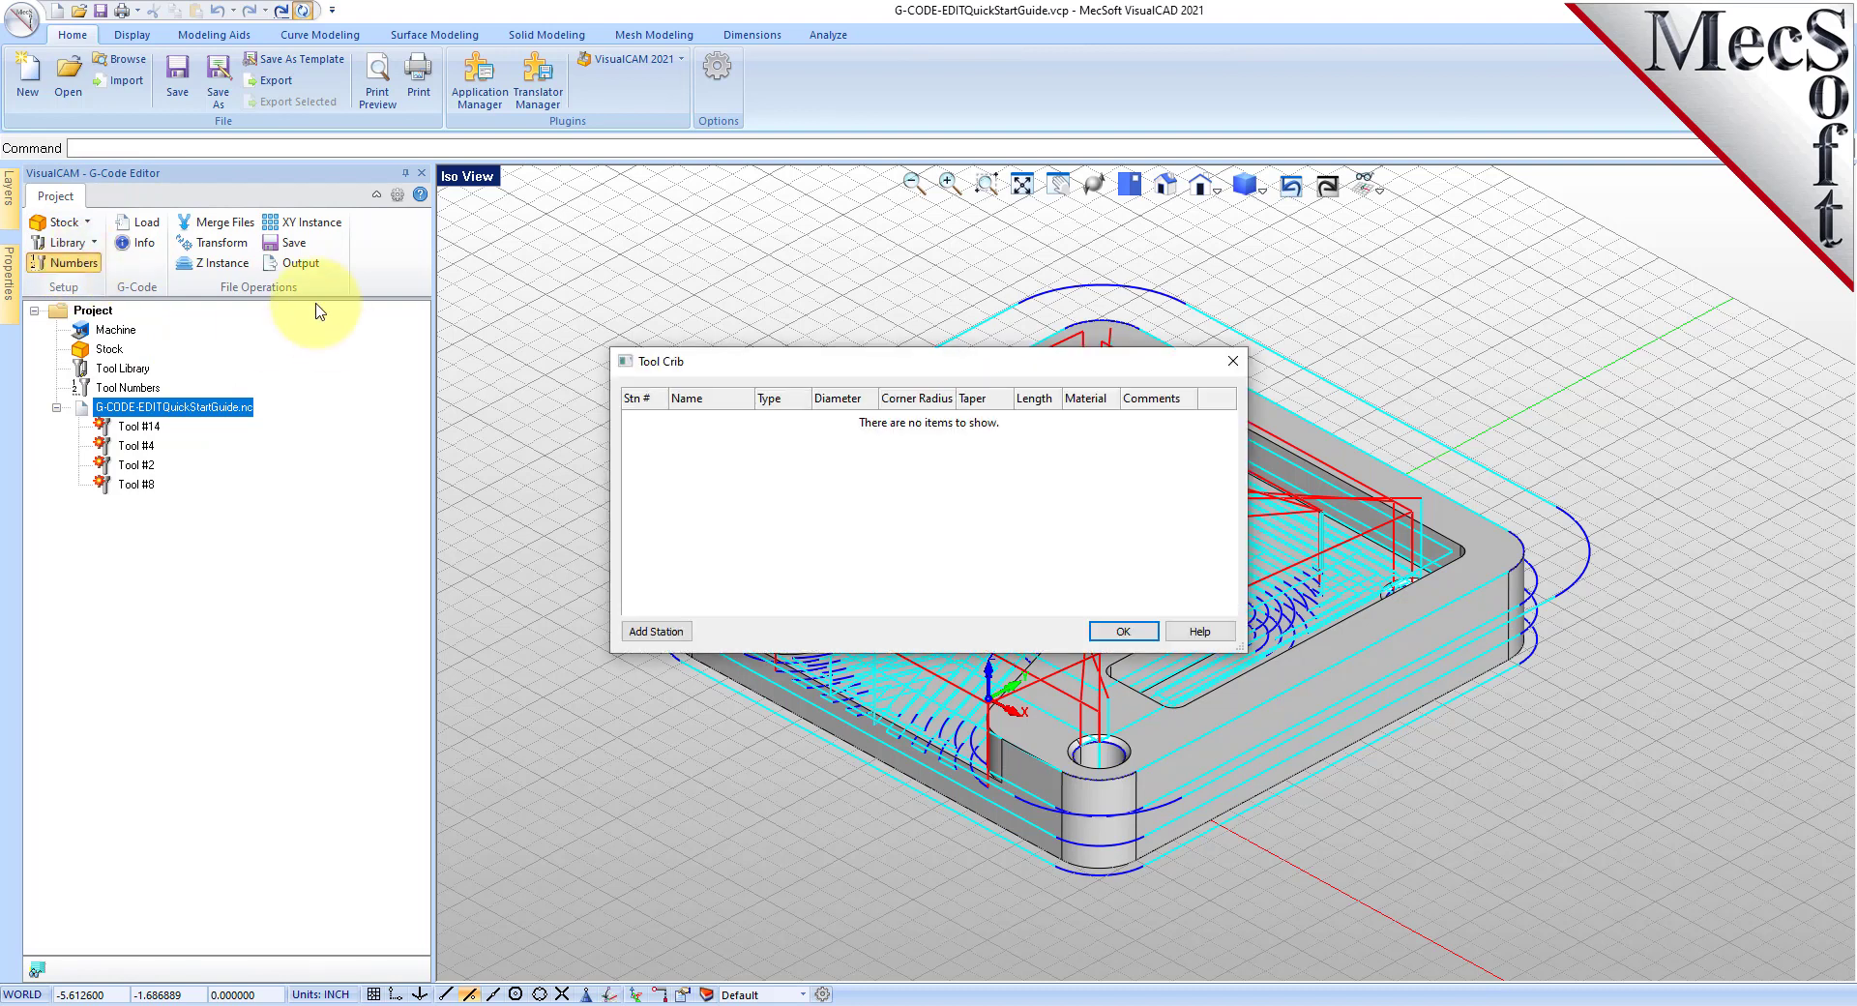
pyautogui.moveTo(851, 363); pyautogui.dragTo(714, 407)
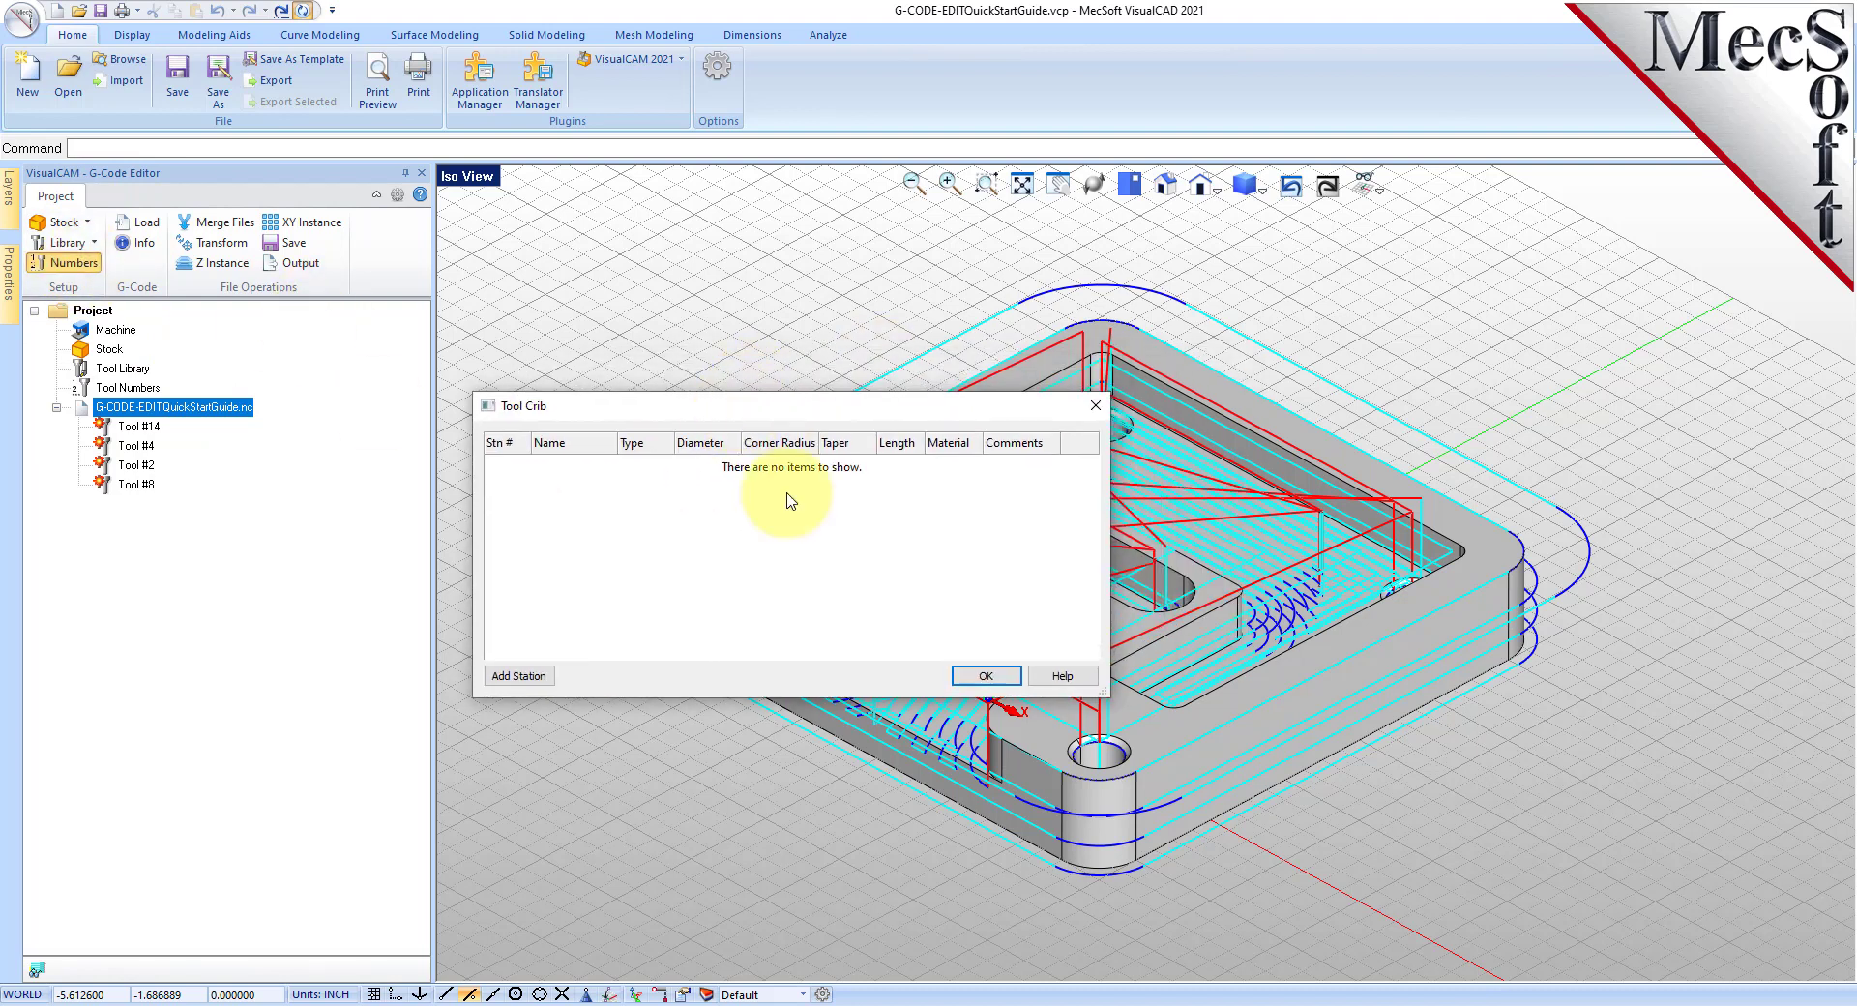
pyautogui.click(520, 676)
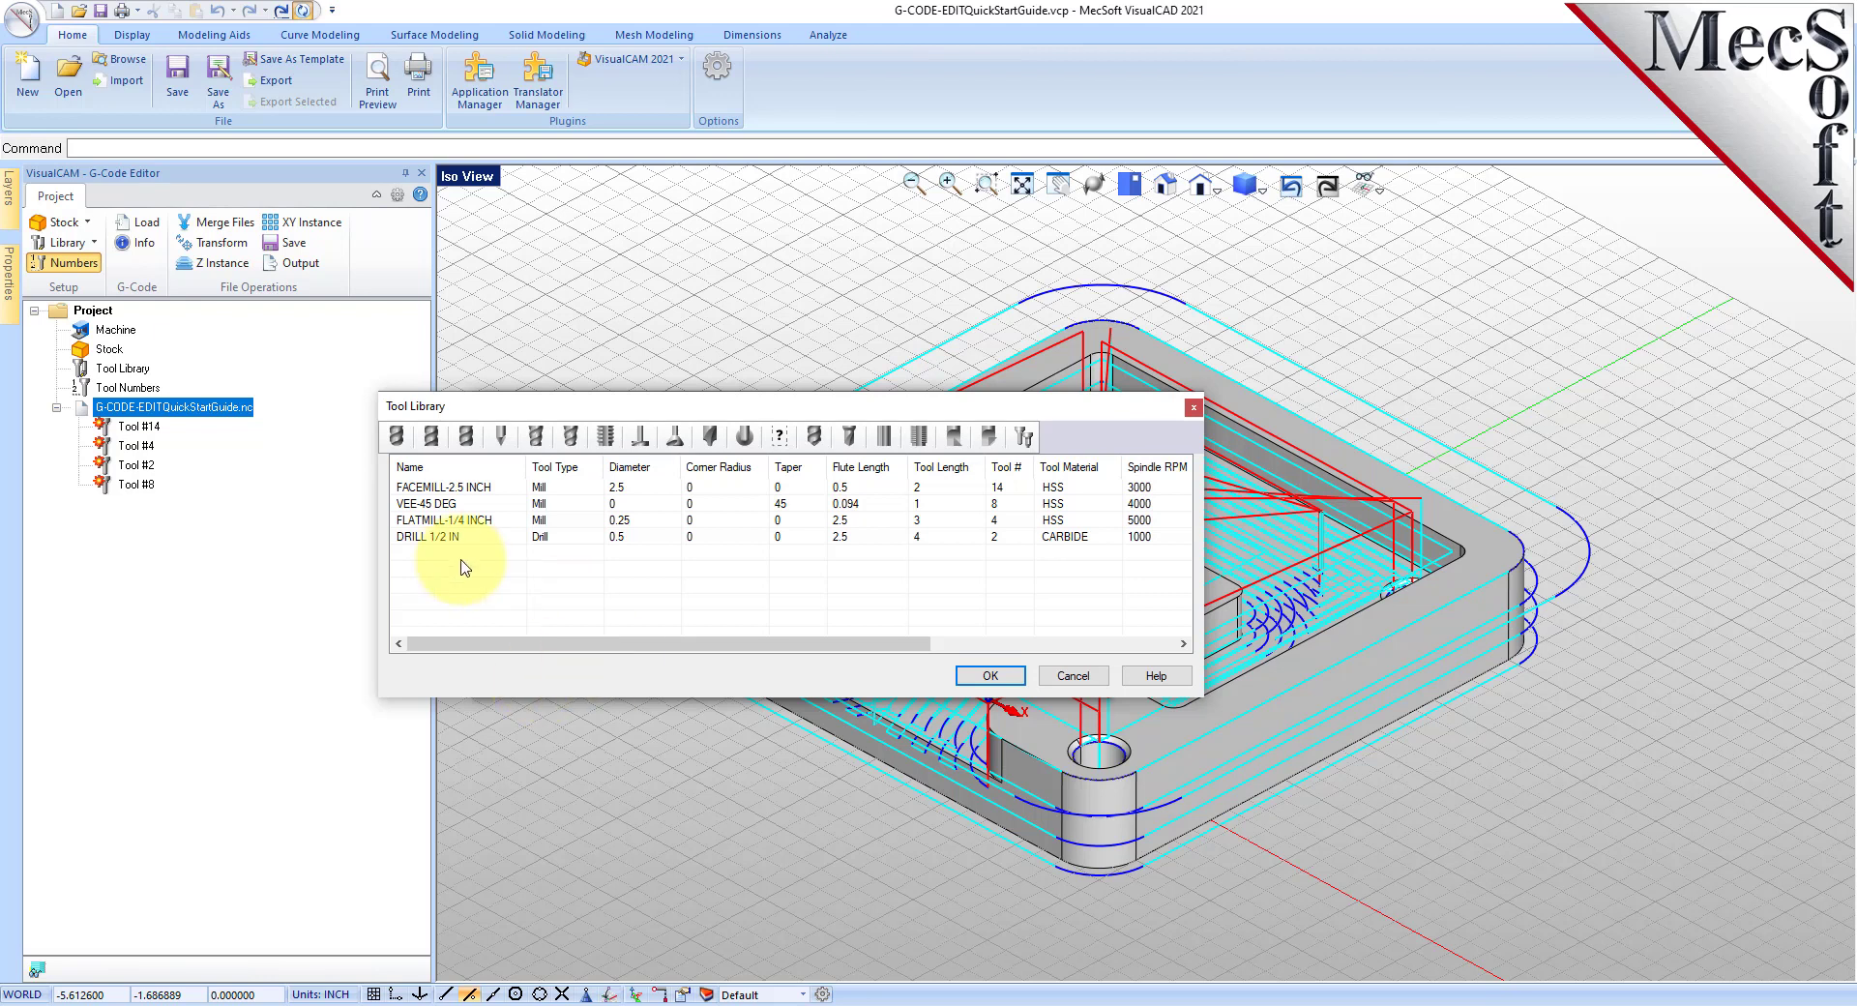
pyautogui.click(447, 489)
pyautogui.click(447, 505)
pyautogui.click(446, 522)
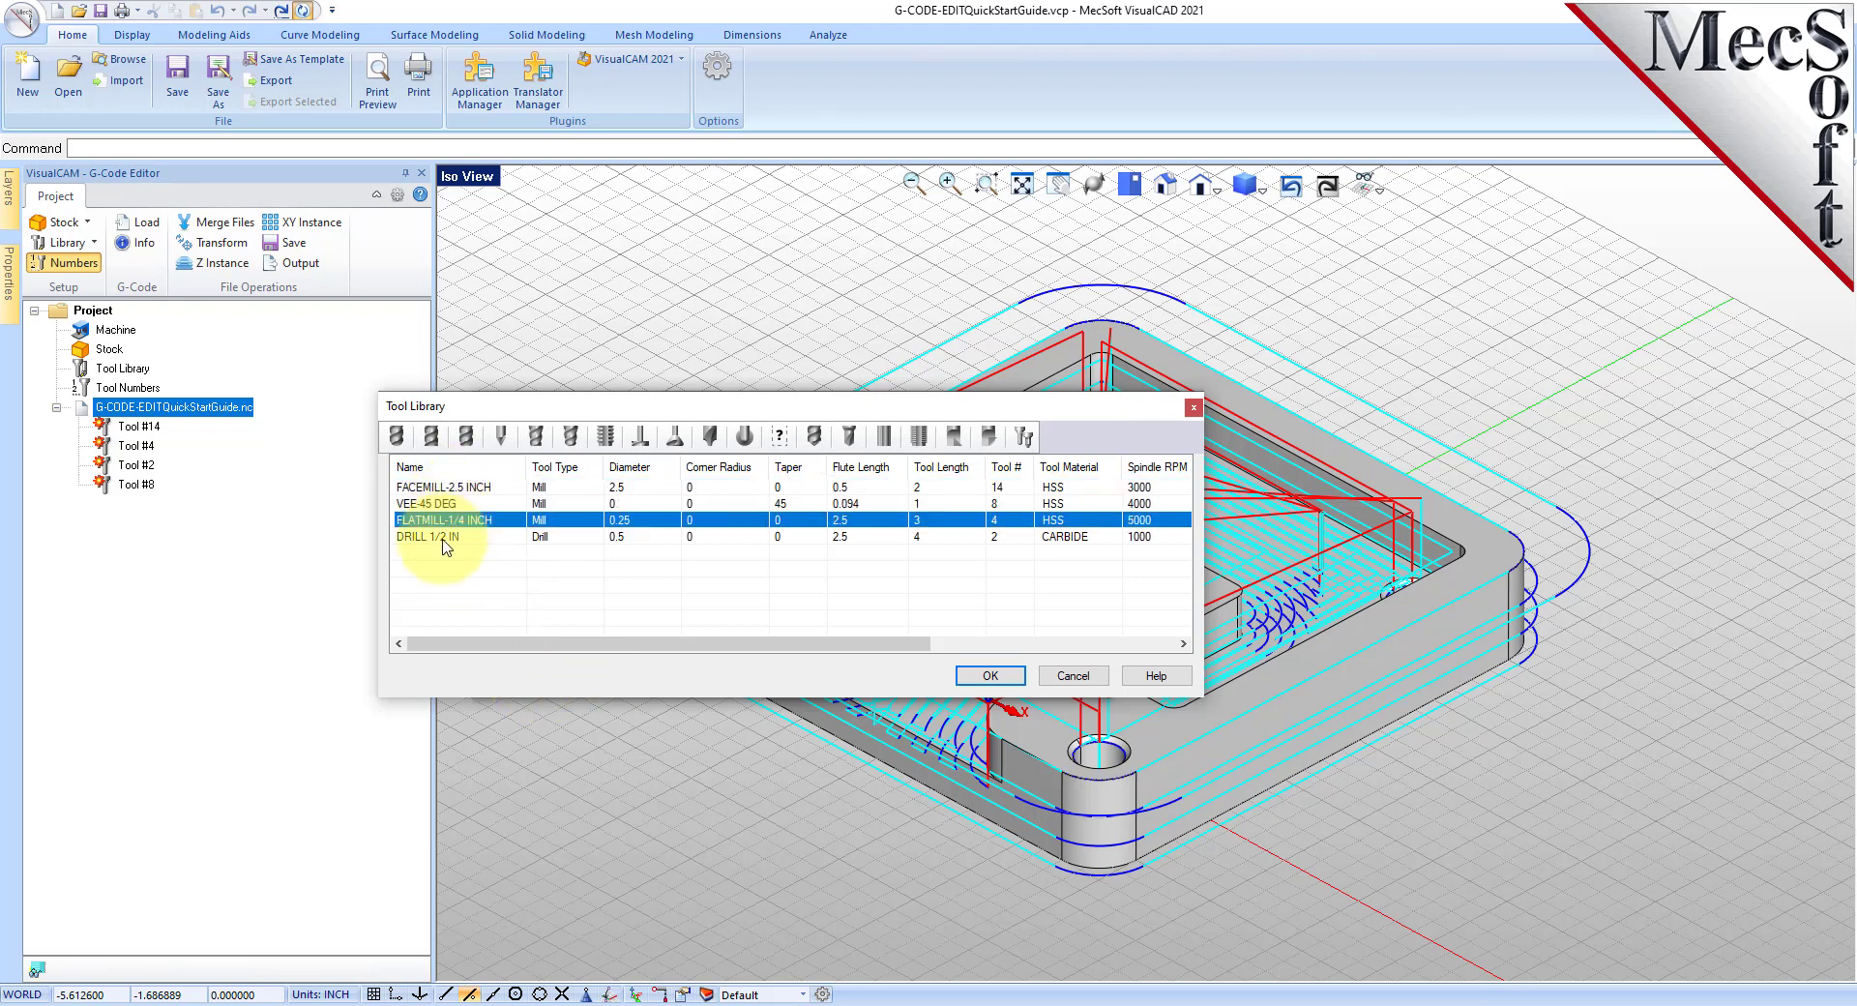
pyautogui.click(445, 538)
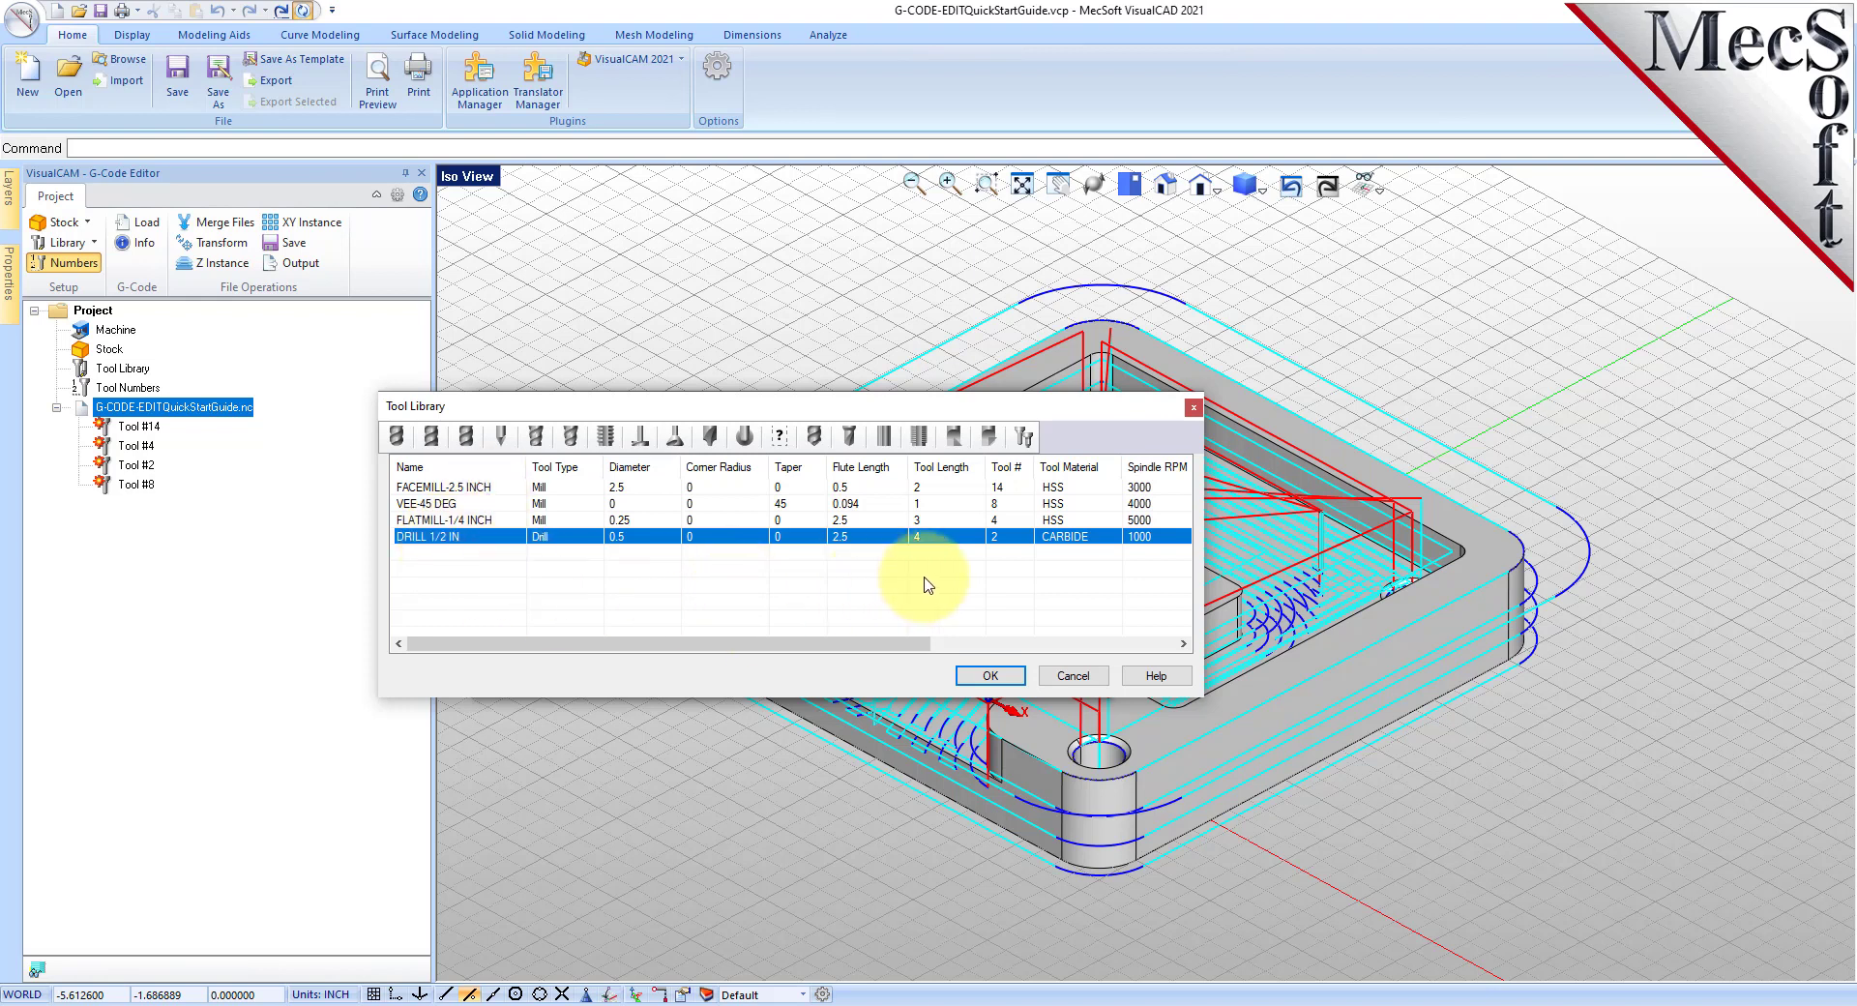
pyautogui.click(895, 586)
pyautogui.moveTo(894, 582); pyautogui.dragTo(593, 495)
pyautogui.click(988, 675)
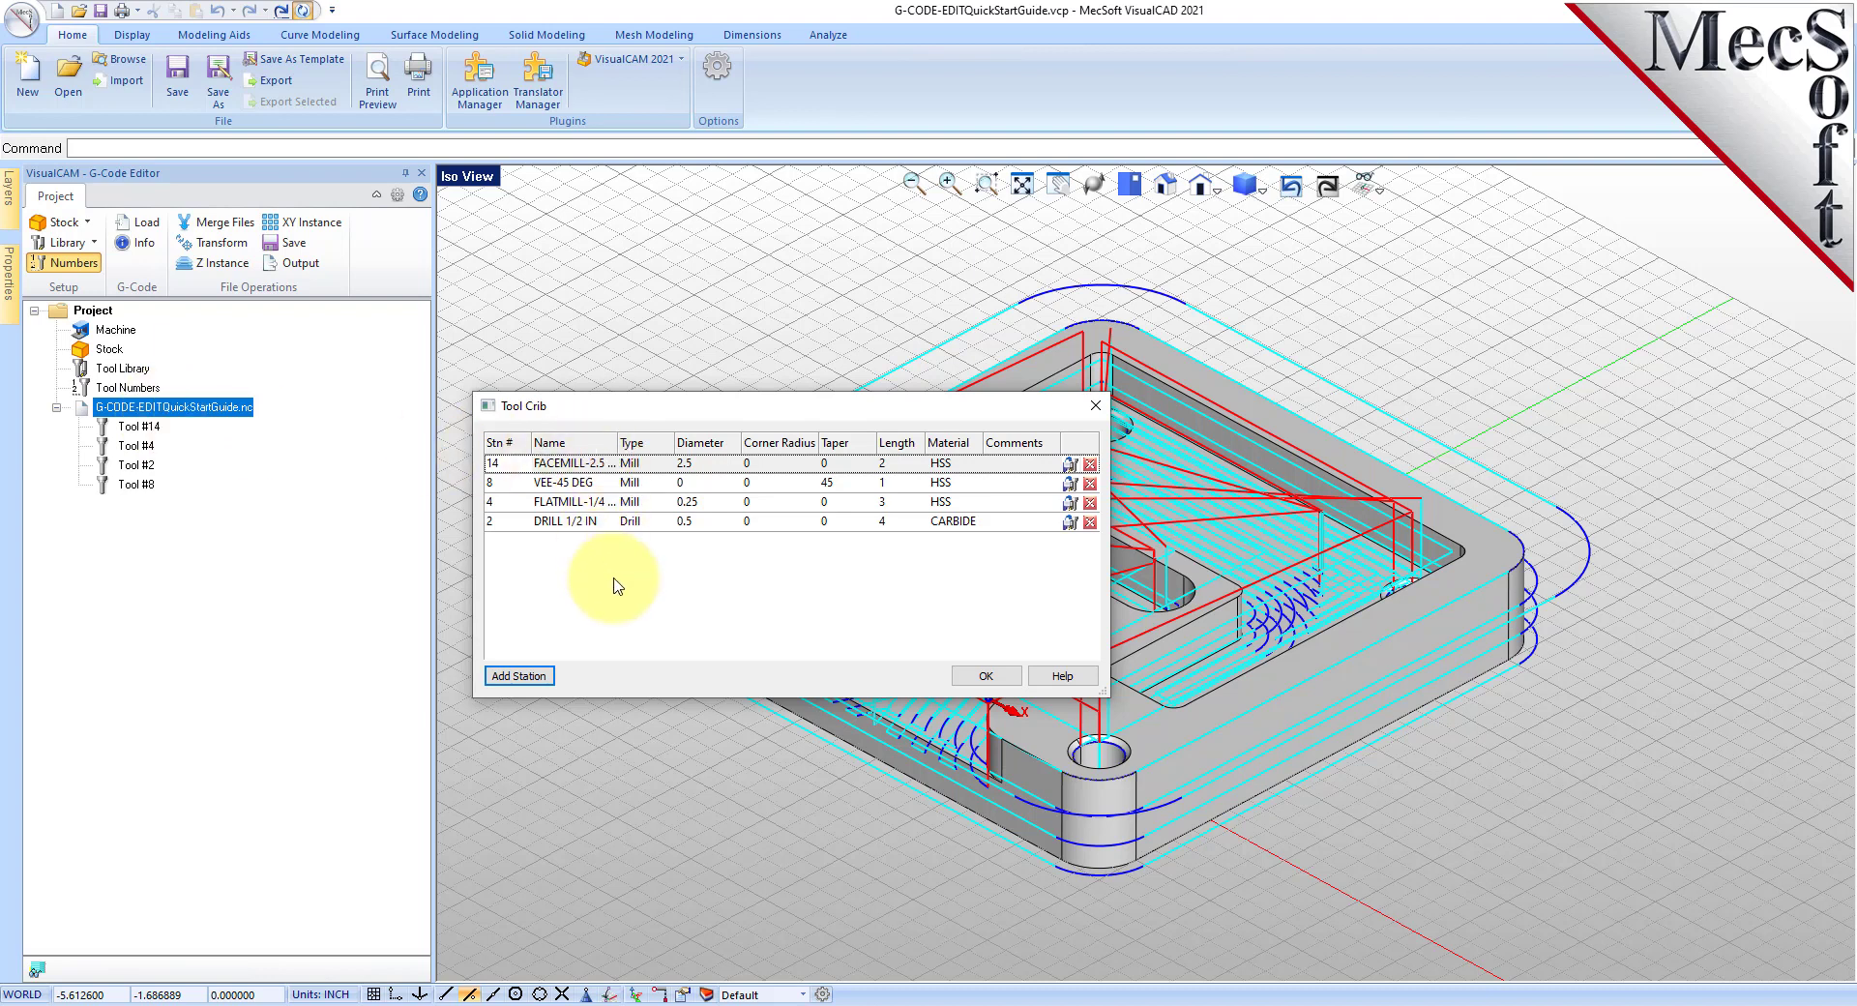
pyautogui.click(986, 675)
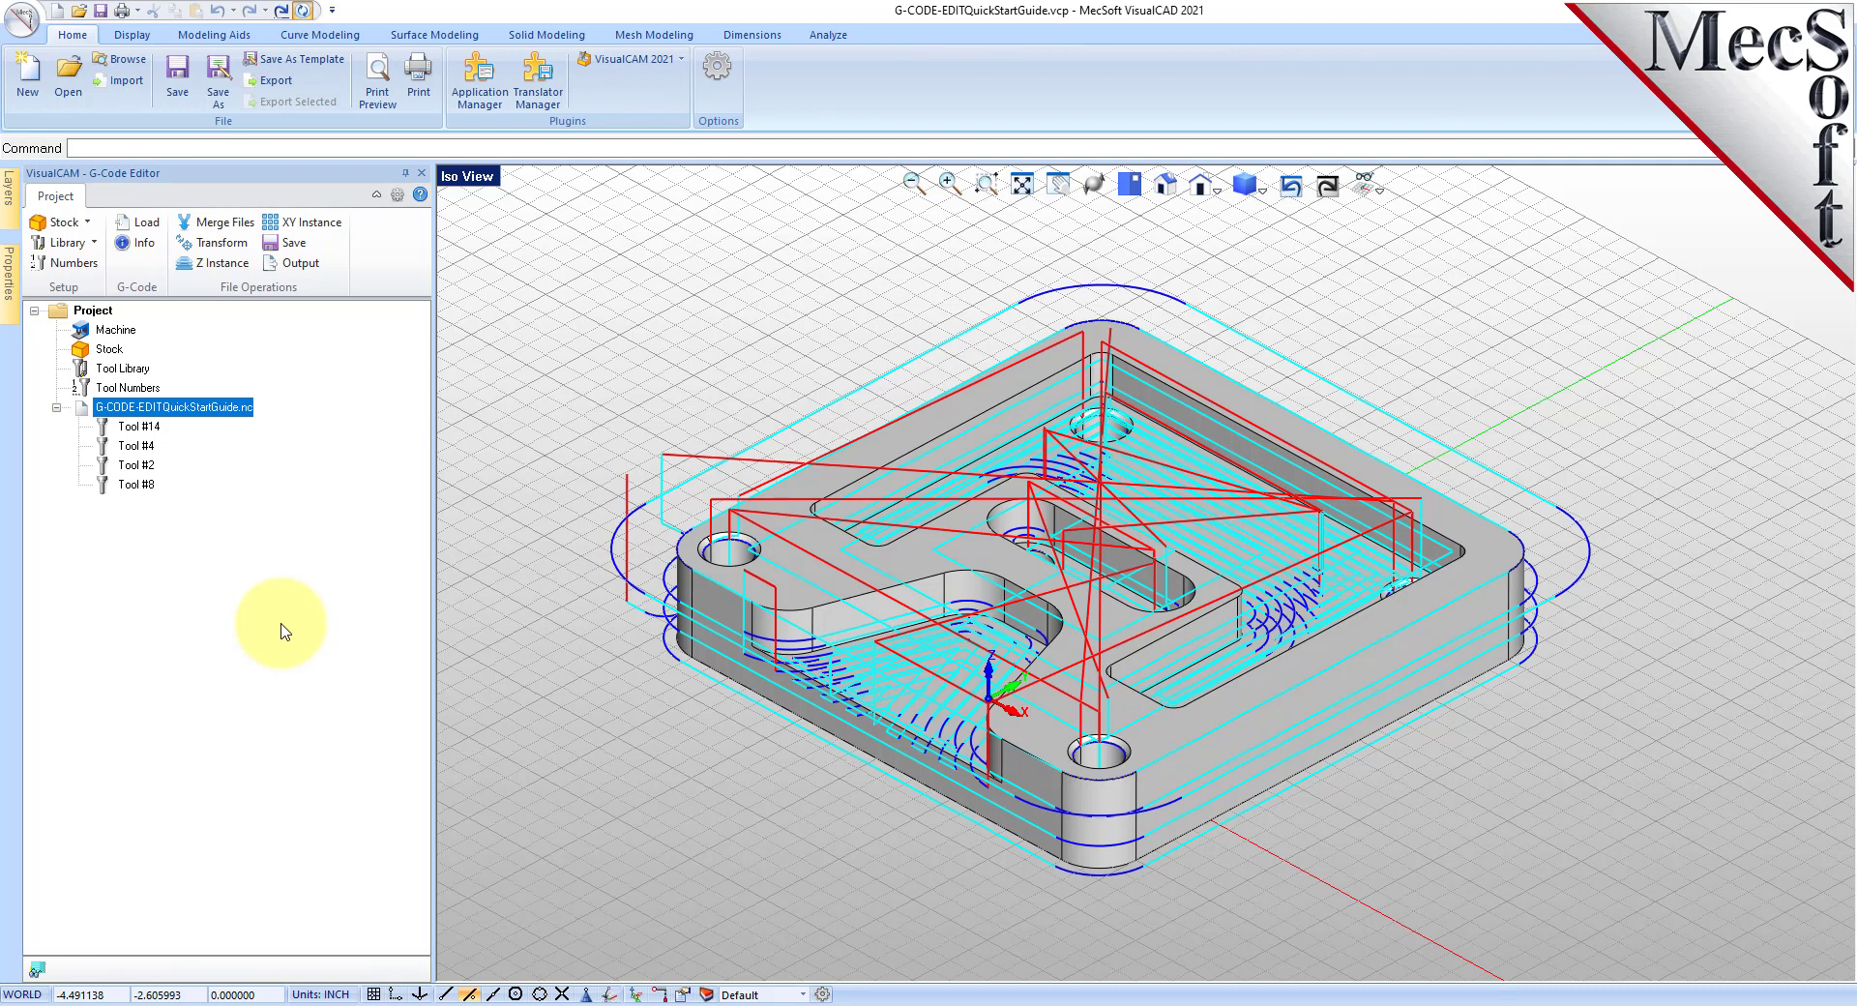
# Simulate G-CODE-EDITQuickStartGuide.nc, playing the toolpath with the simulation speed slider at its minimum.
pyautogui.rightClick(244, 415)
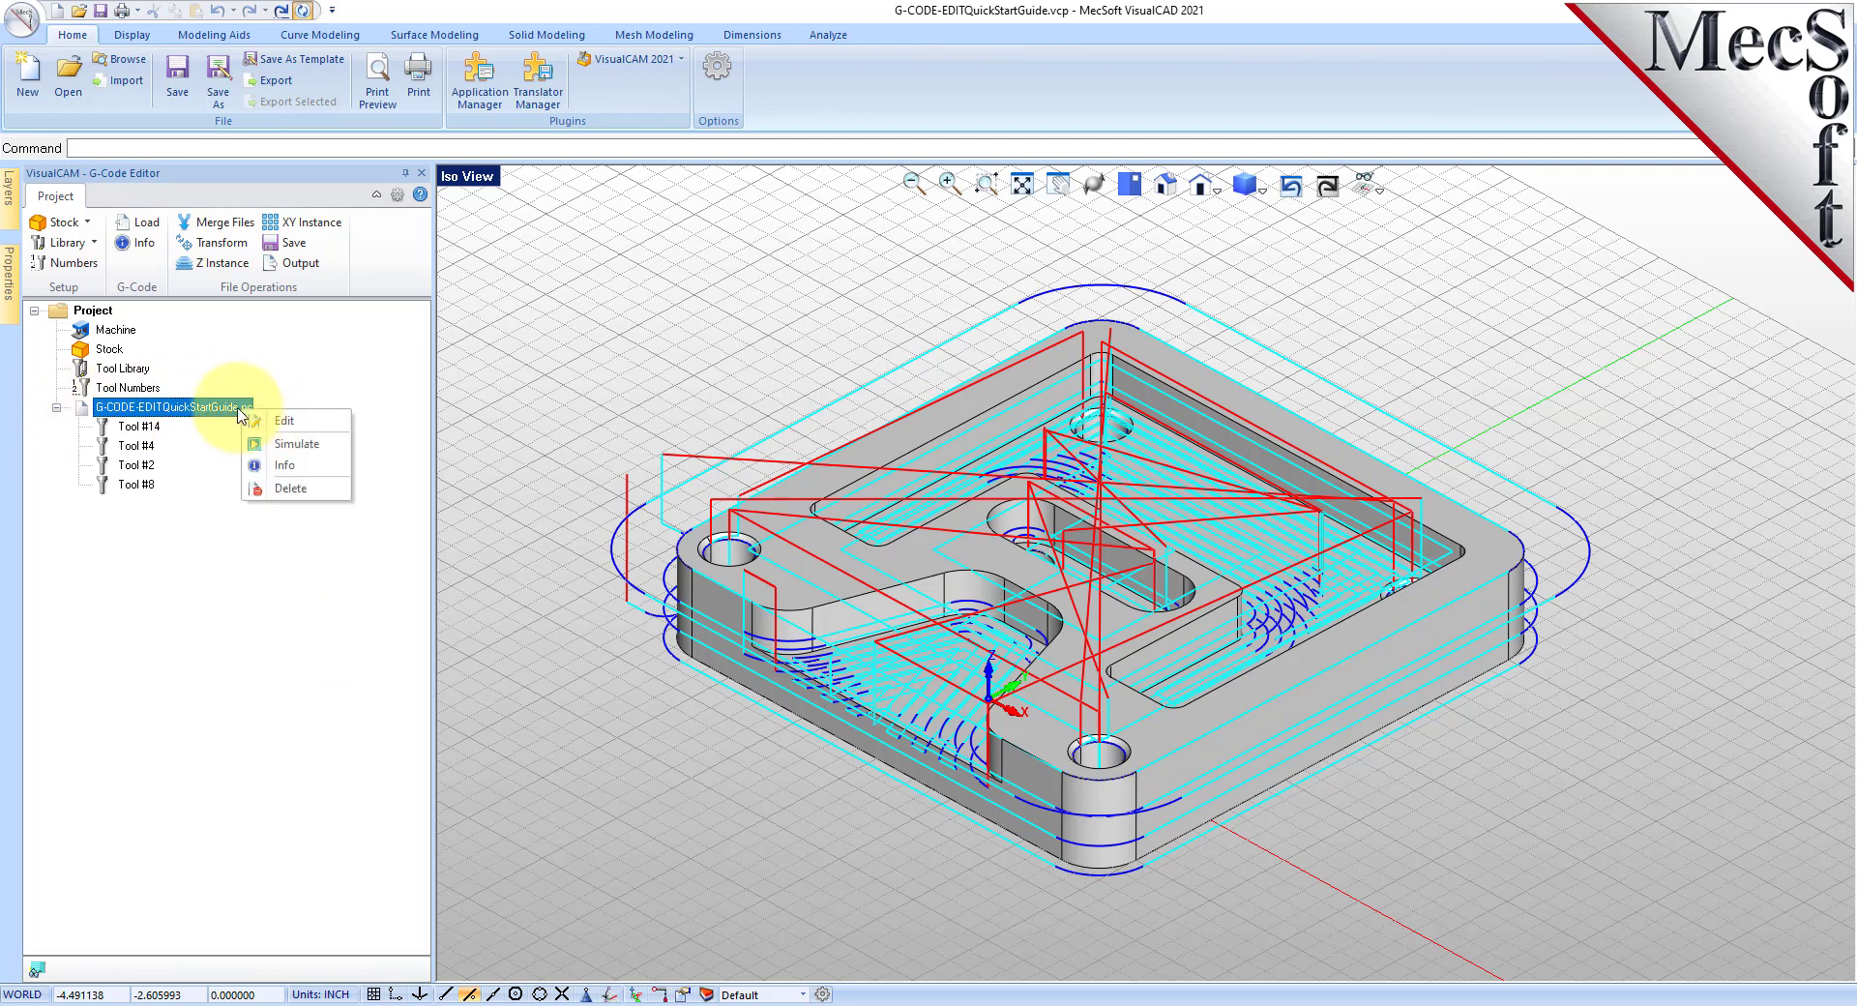
pyautogui.click(329, 455)
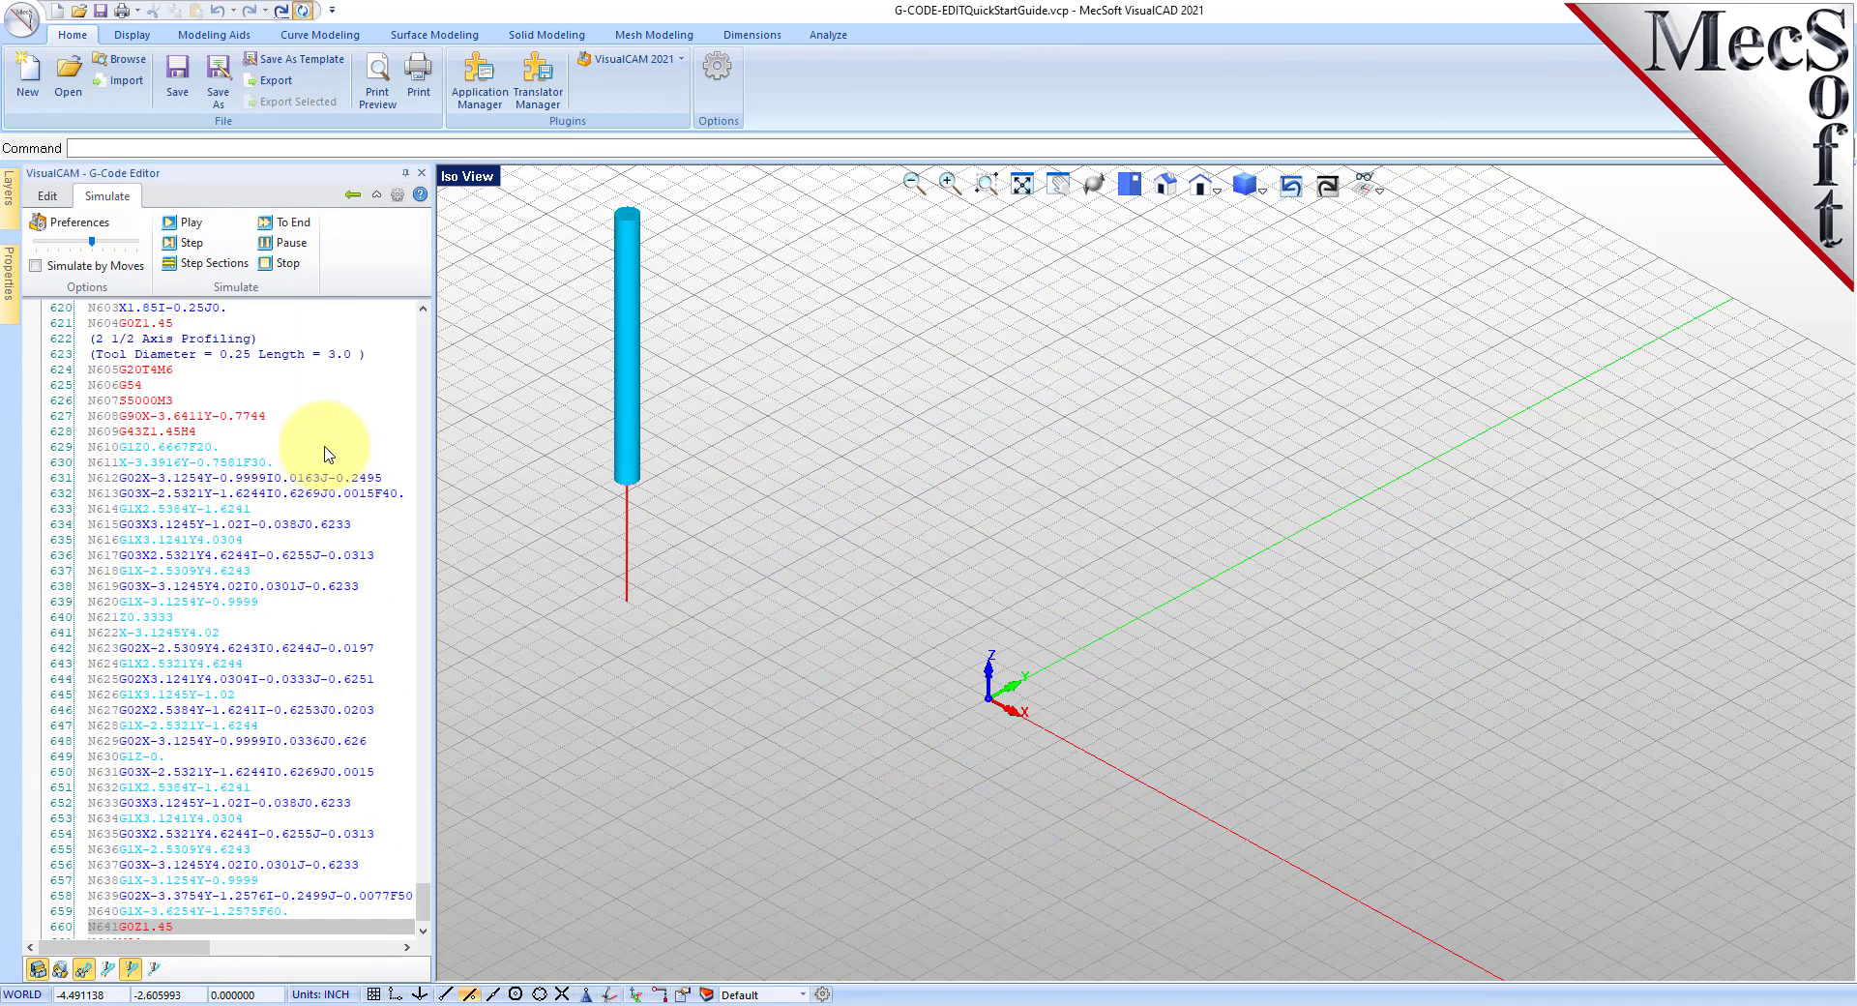
pyautogui.moveTo(92, 242); pyautogui.dragTo(35, 242)
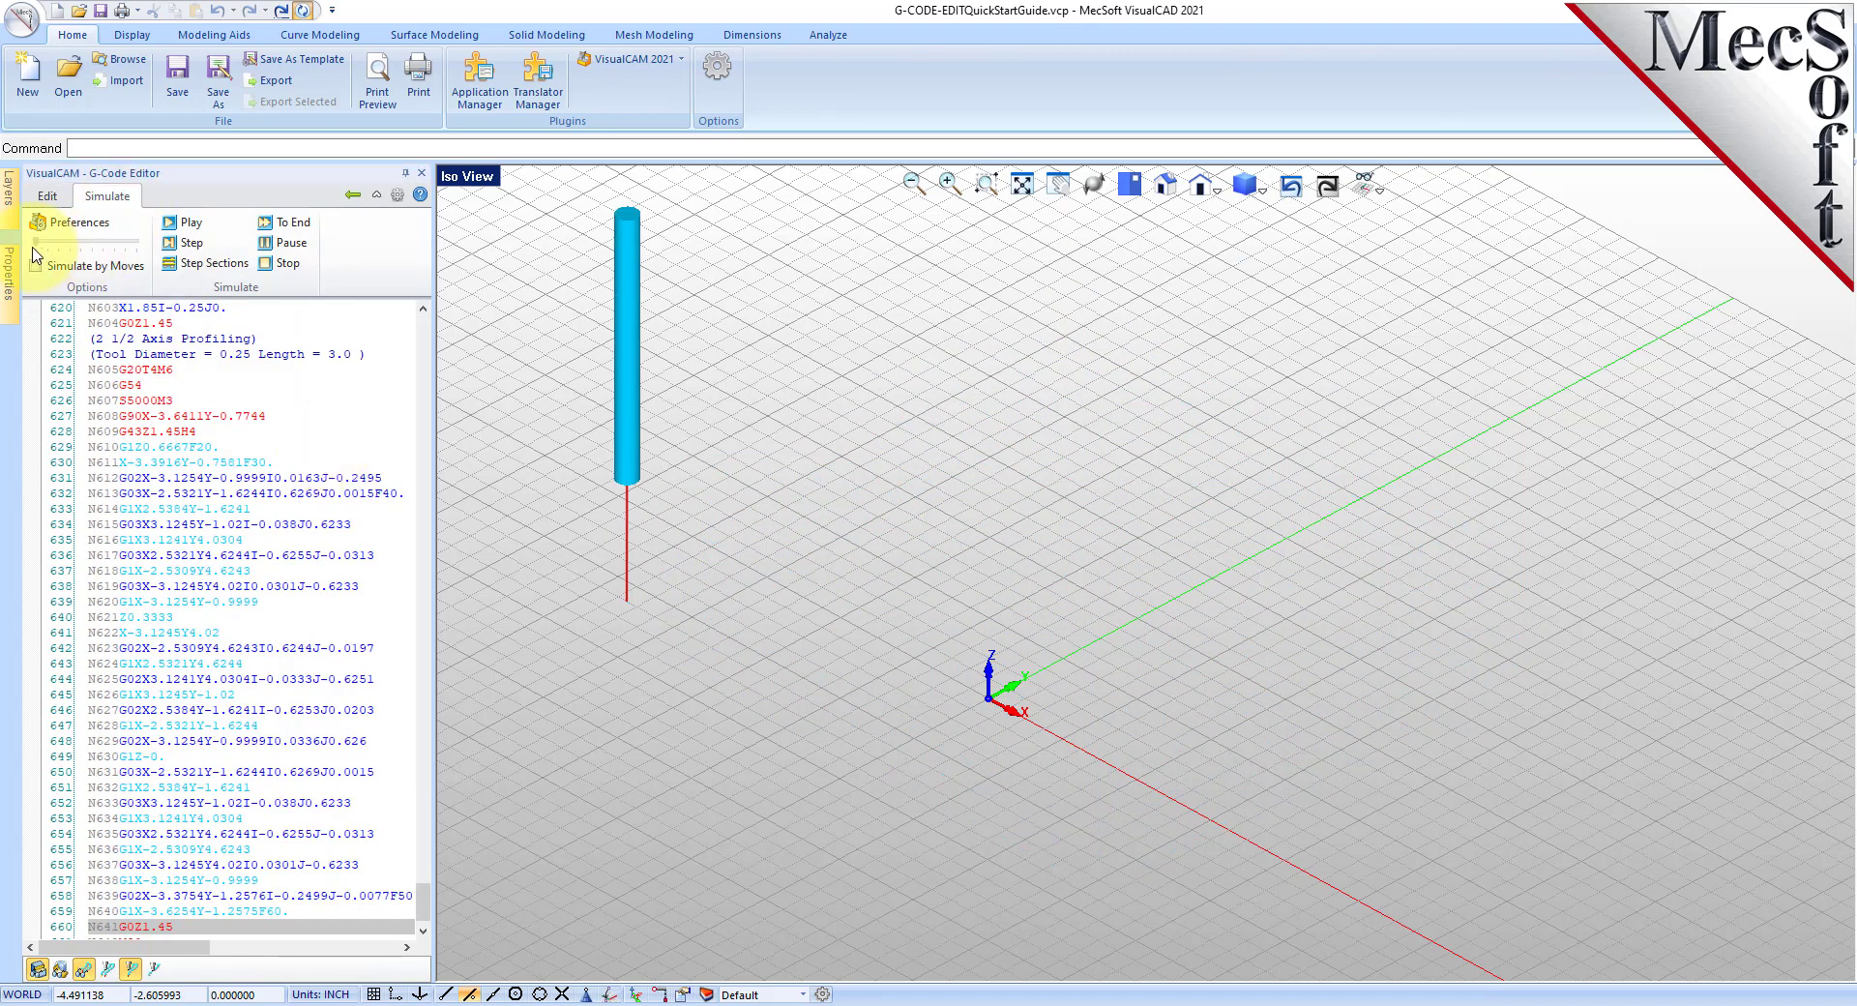
pyautogui.click(193, 225)
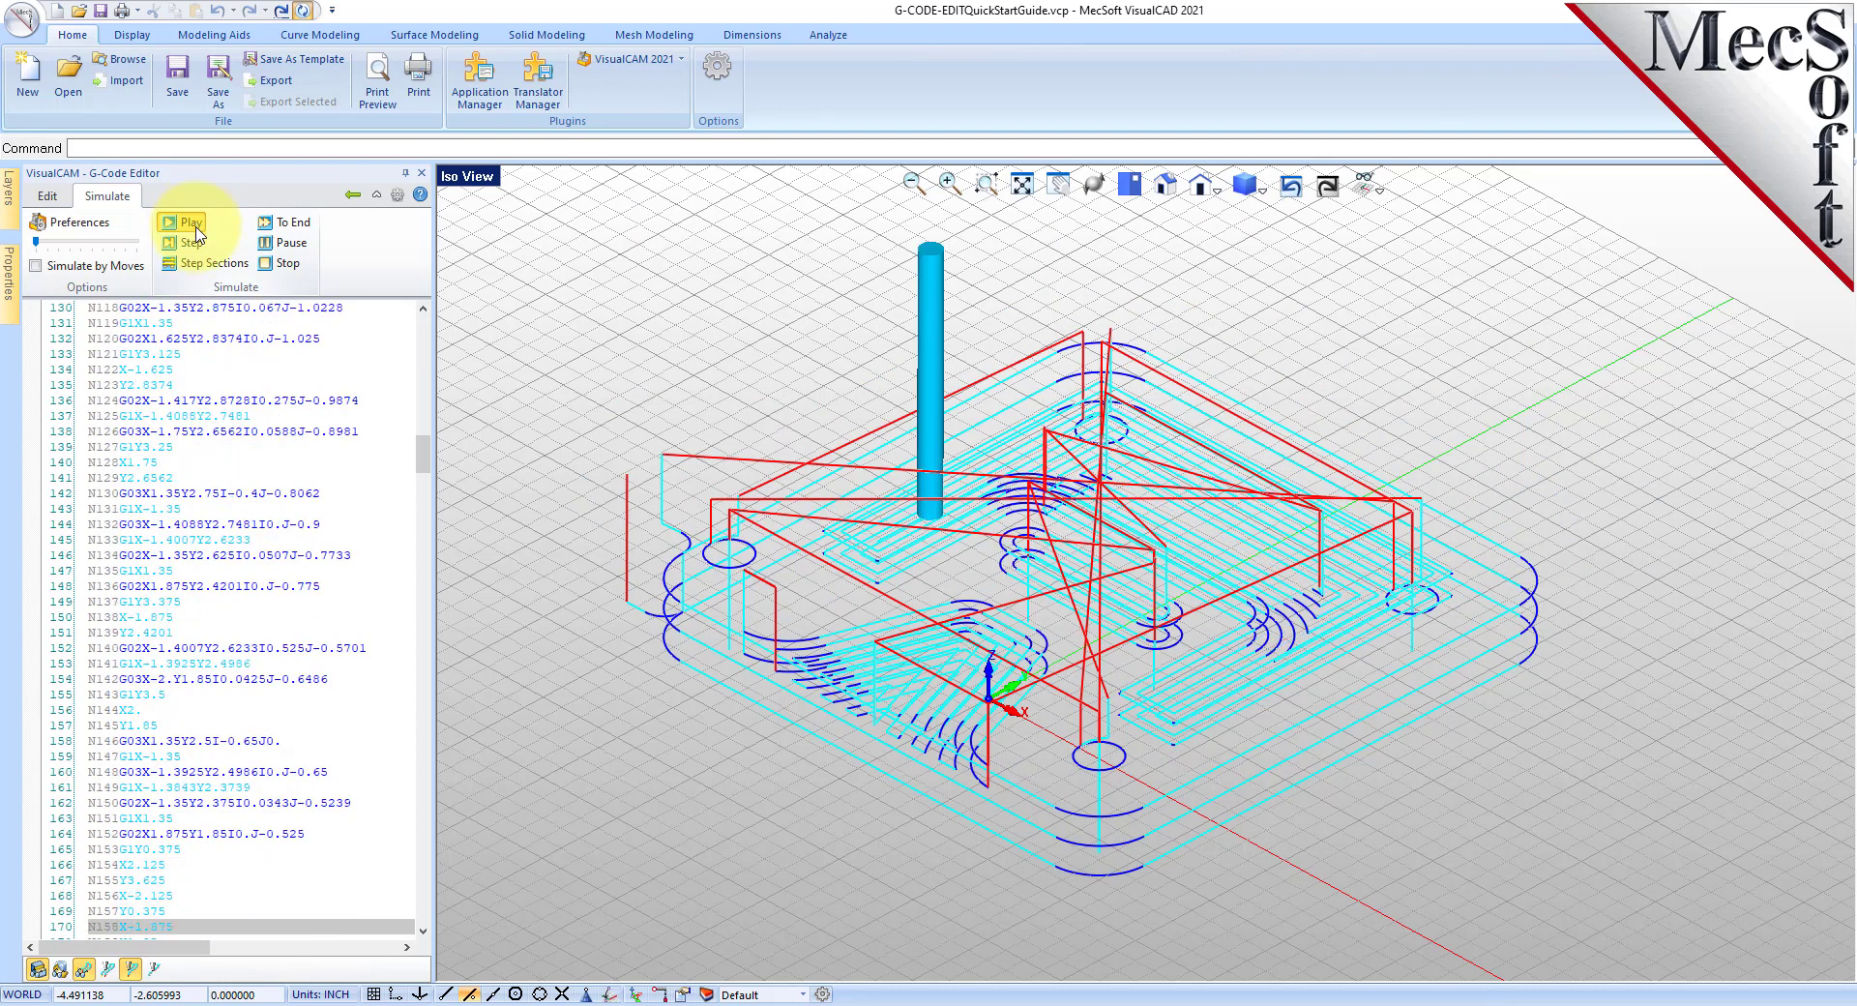
# Turn on the part model display in the simulation and return to the first line of the G-code.
pyautogui.click(60, 969)
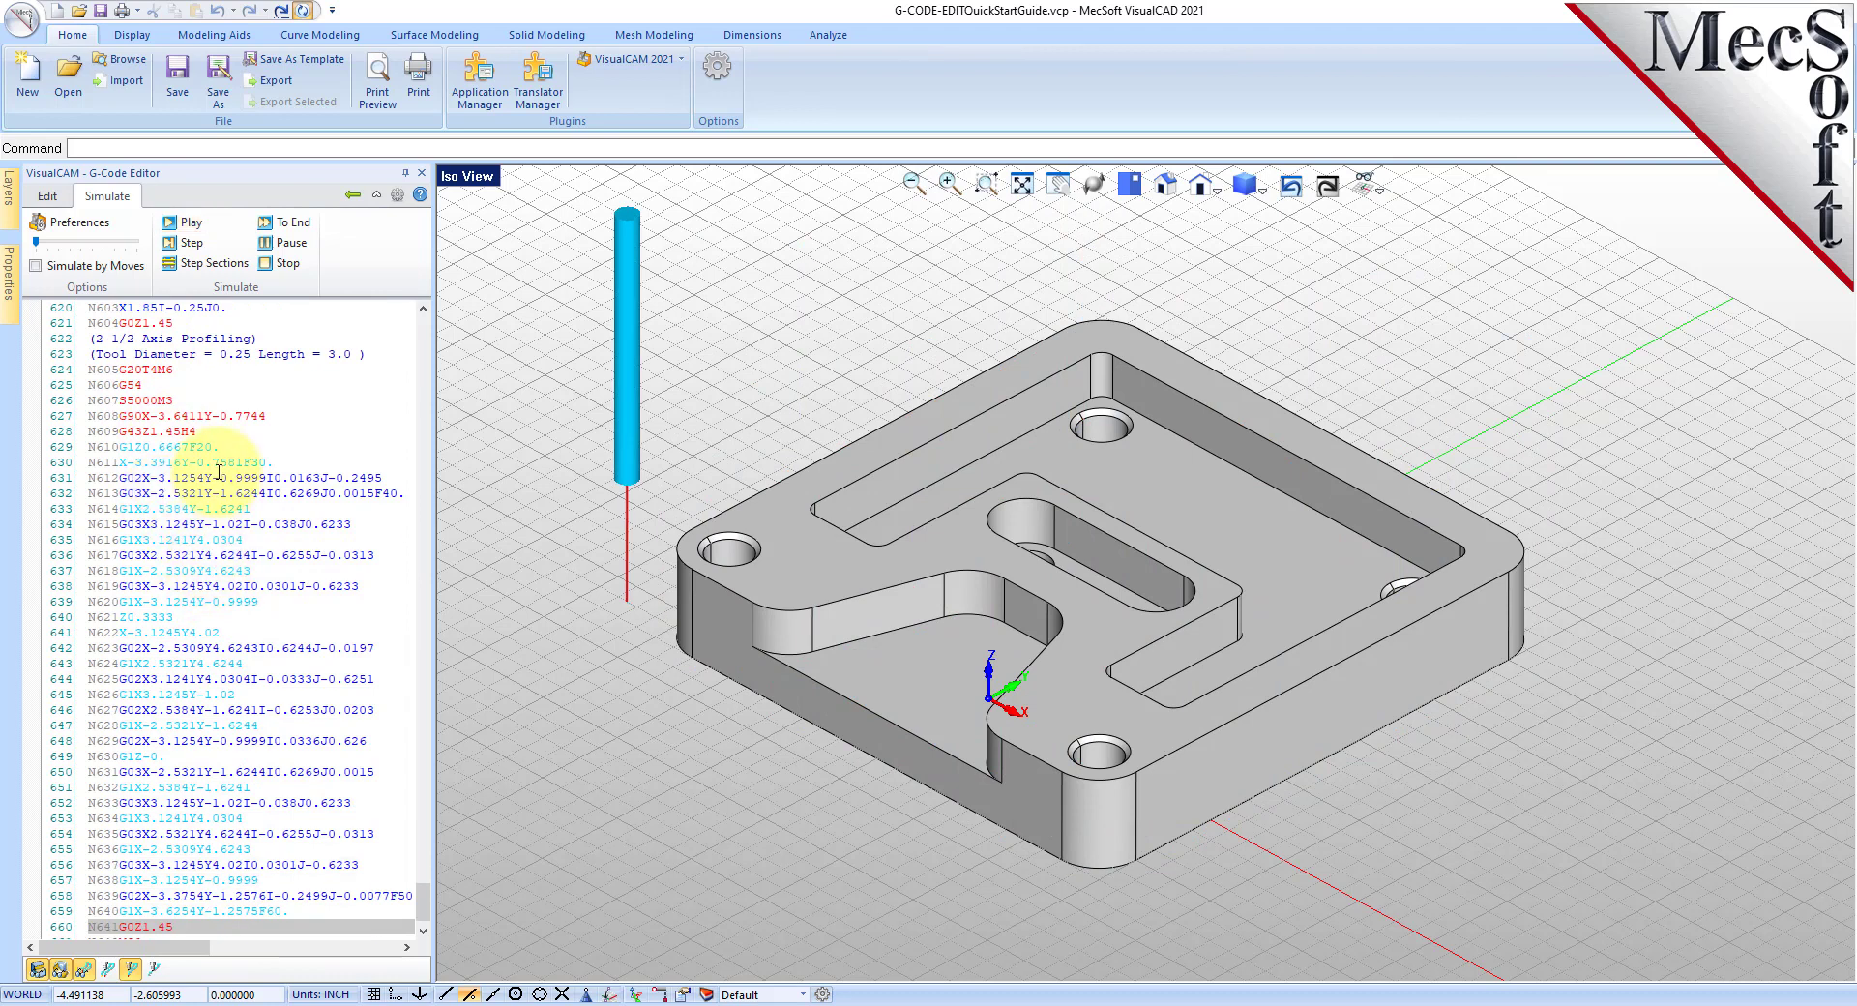
pyautogui.scroll(5, 251, 435)
pyautogui.moveTo(428, 878); pyautogui.dragTo(422, 310)
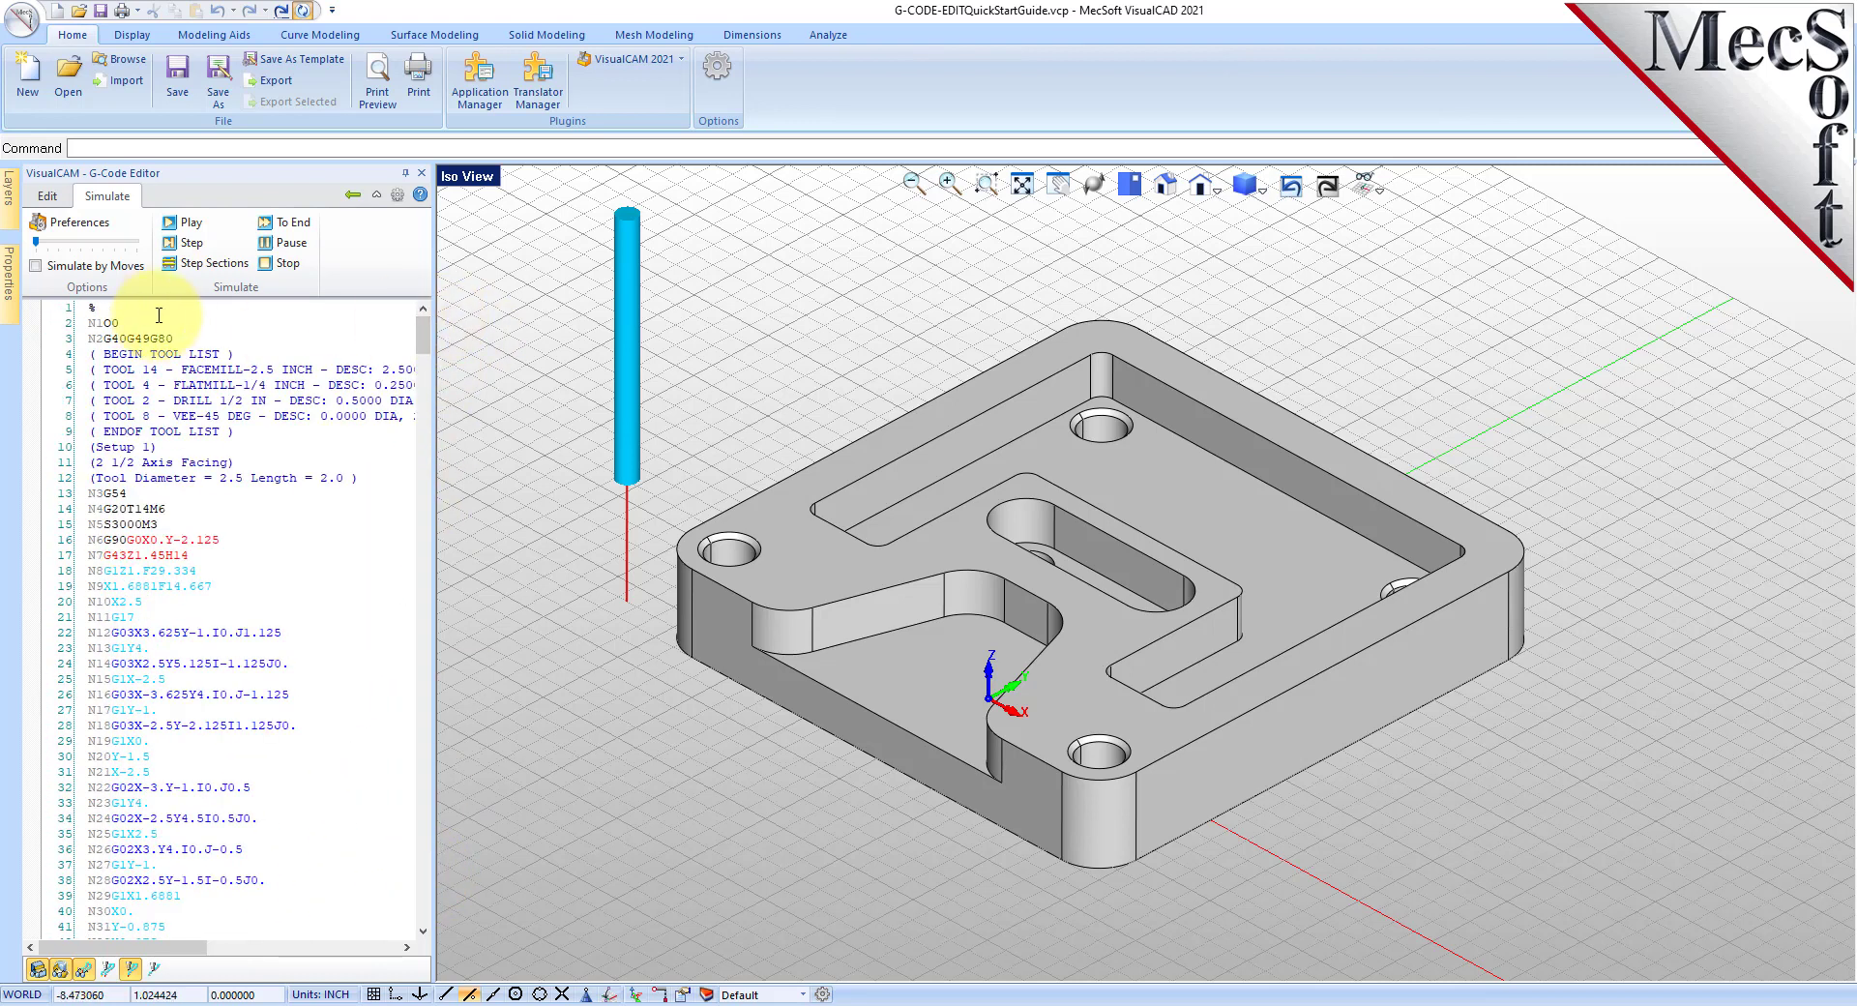
pyautogui.click(136, 308)
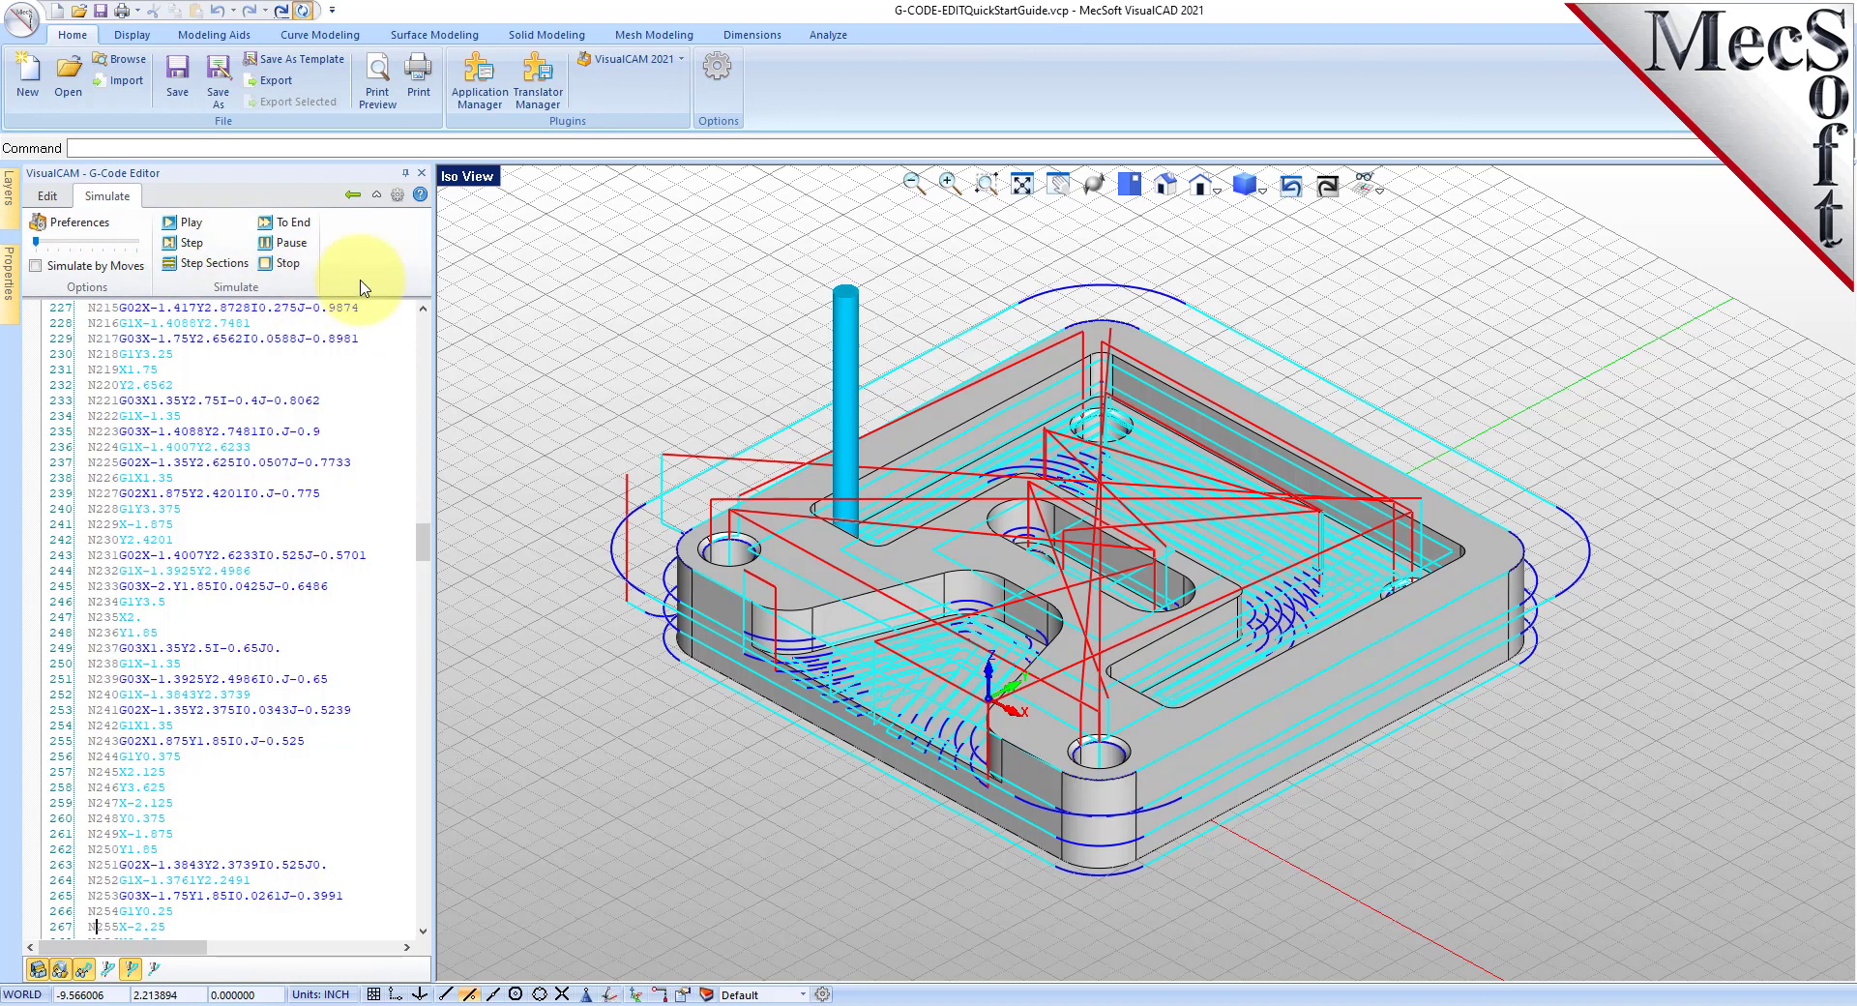
# Play and pause the toolpath simulation, step through the G-code block by block, and return to the project.
pyautogui.click(190, 222)
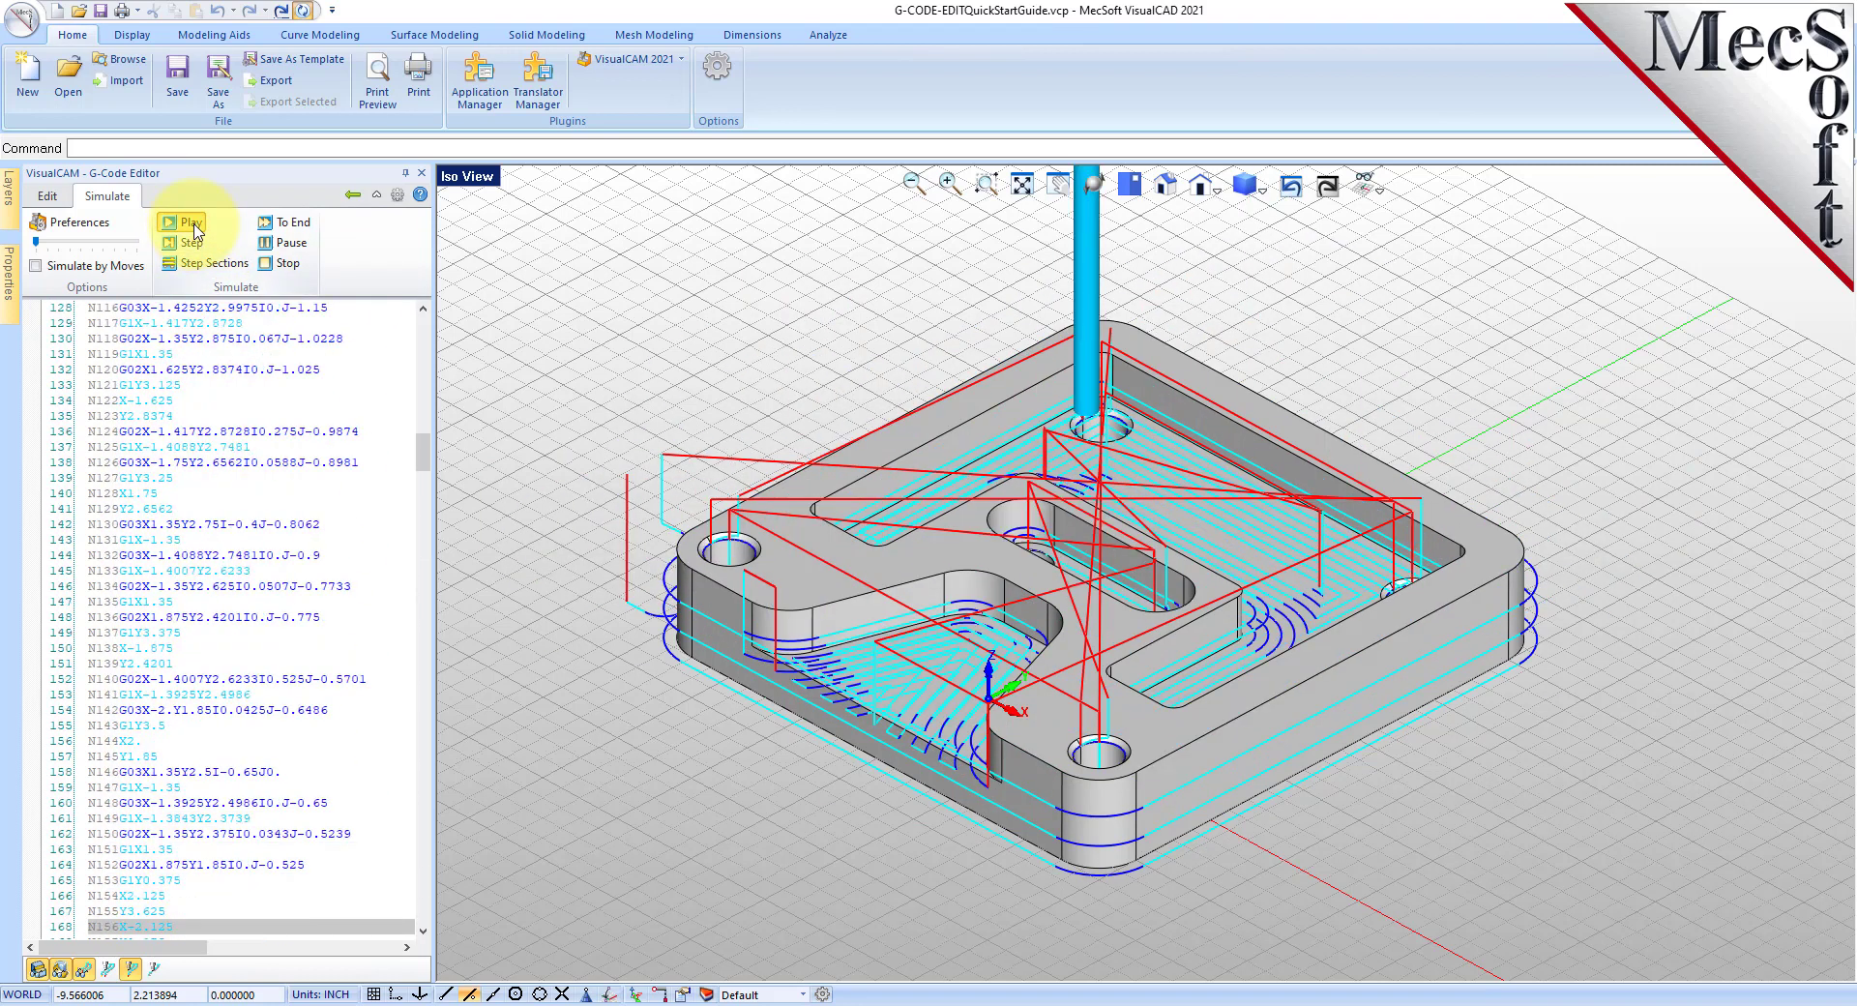
pyautogui.click(291, 244)
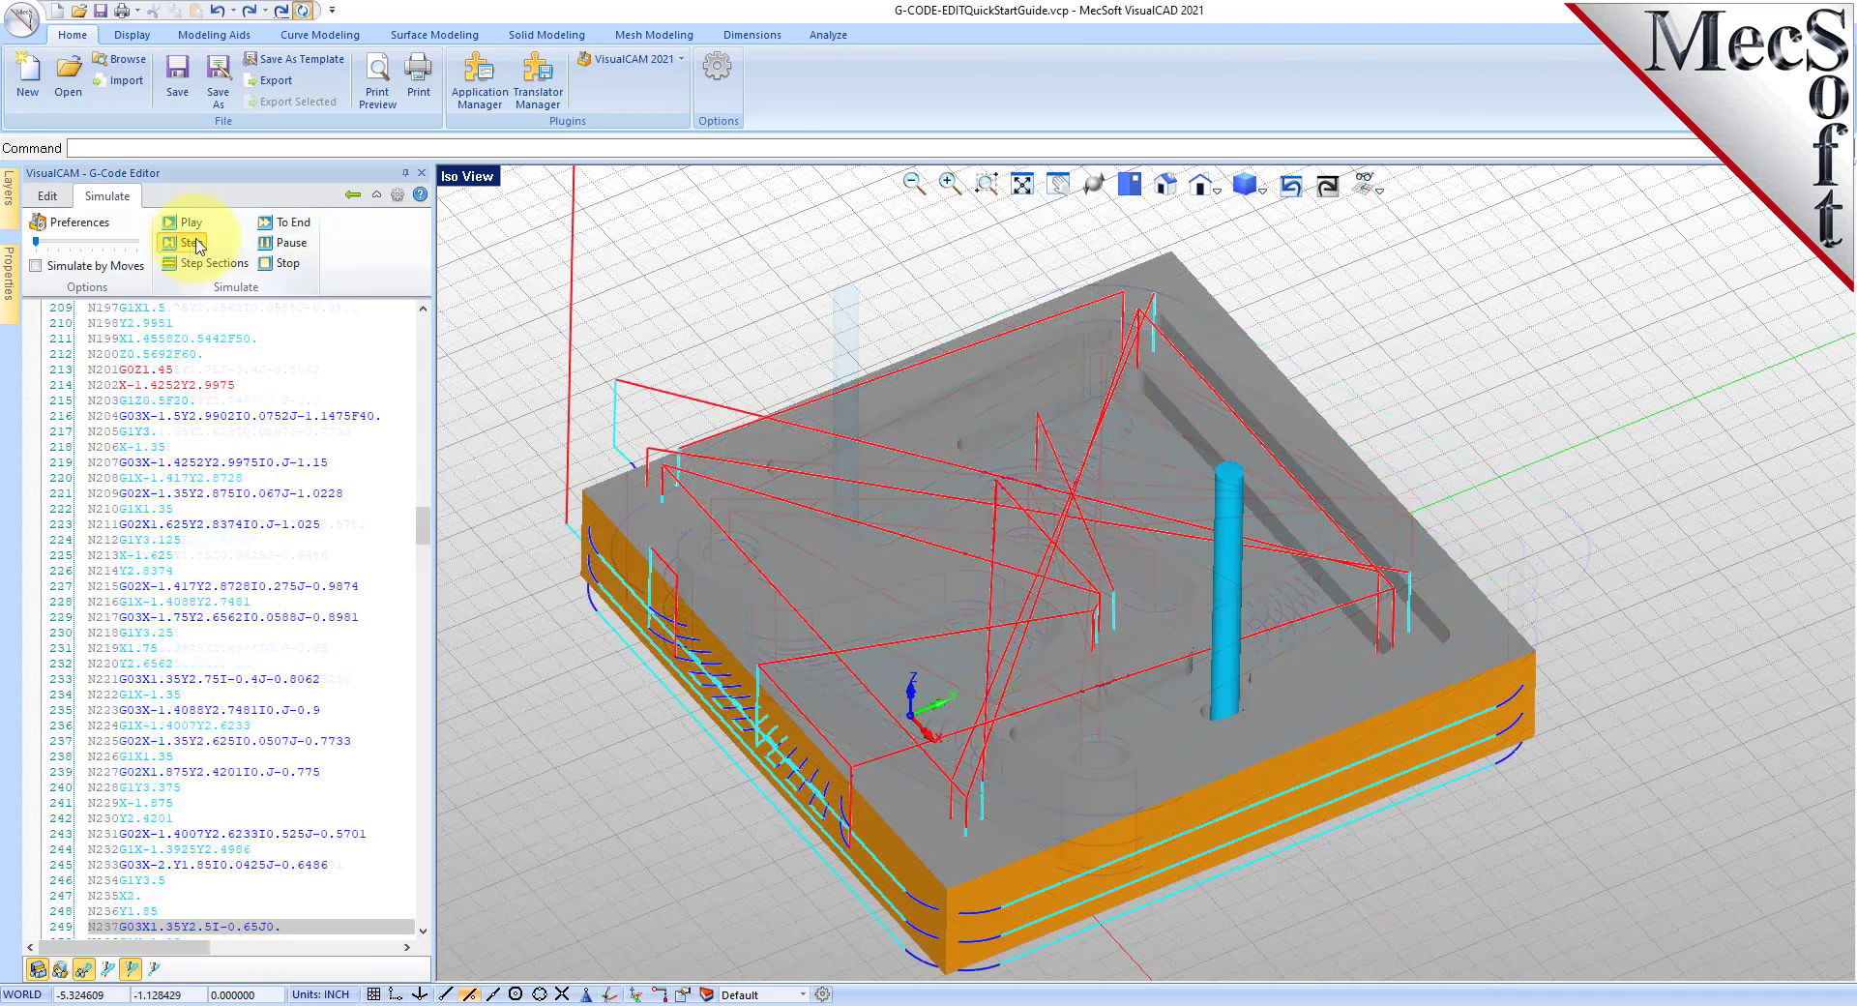
pyautogui.click(199, 244)
pyautogui.click(199, 245)
pyautogui.click(198, 245)
pyautogui.click(198, 244)
pyautogui.click(198, 245)
pyautogui.click(199, 245)
pyautogui.click(198, 245)
pyautogui.click(199, 245)
pyautogui.click(198, 245)
pyautogui.click(198, 244)
pyautogui.click(198, 245)
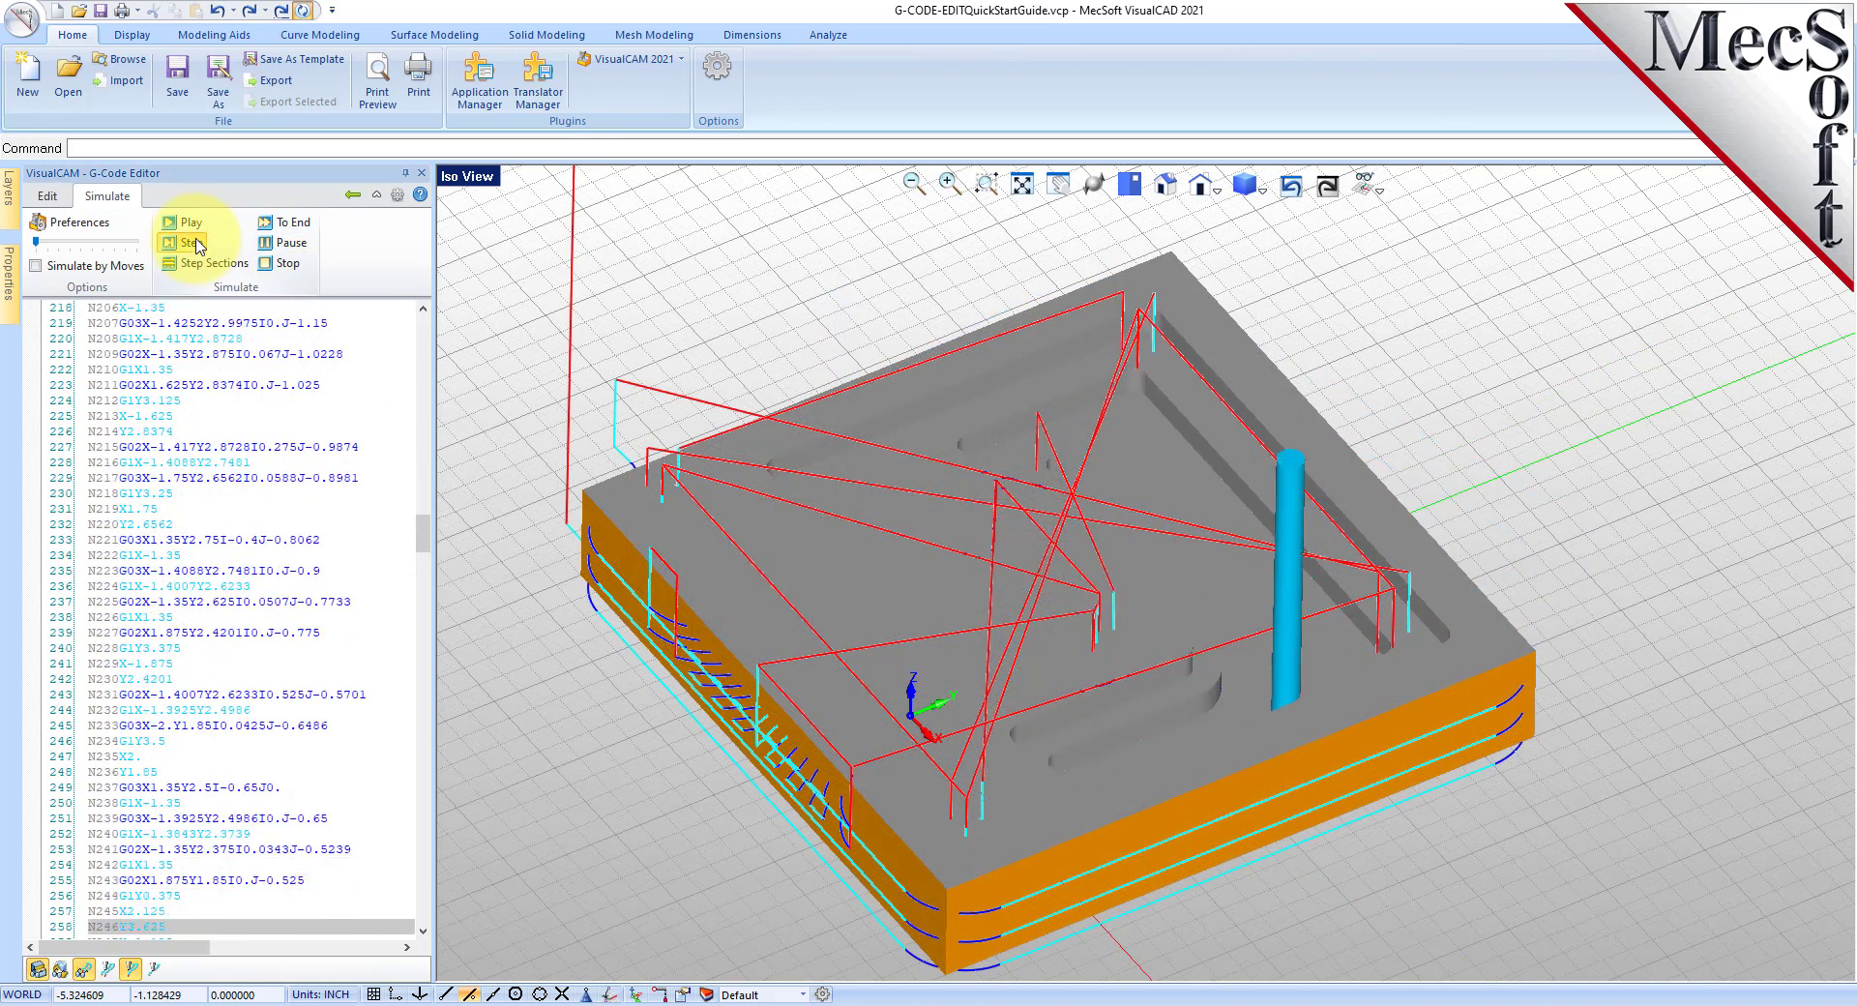
pyautogui.click(198, 245)
pyautogui.click(199, 244)
pyautogui.click(198, 244)
pyautogui.click(198, 245)
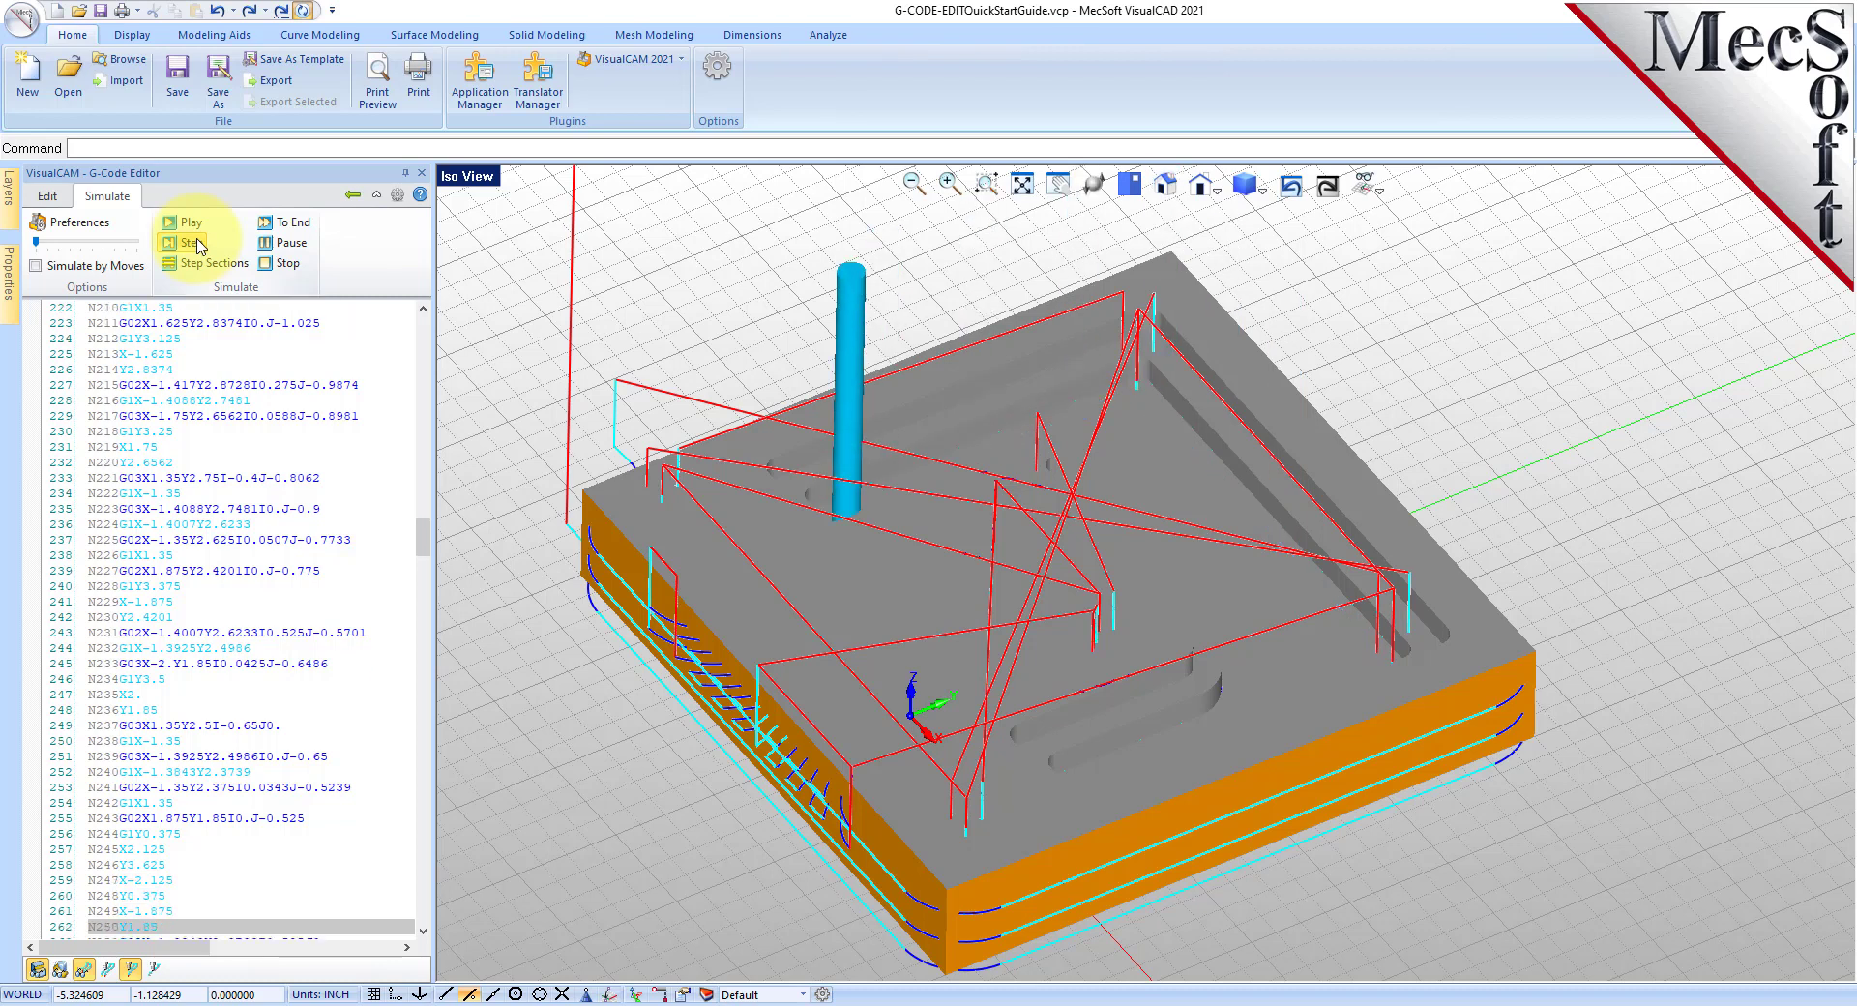
pyautogui.click(198, 245)
pyautogui.click(198, 244)
pyautogui.click(198, 245)
pyautogui.click(198, 245)
pyautogui.click(198, 244)
pyautogui.click(199, 245)
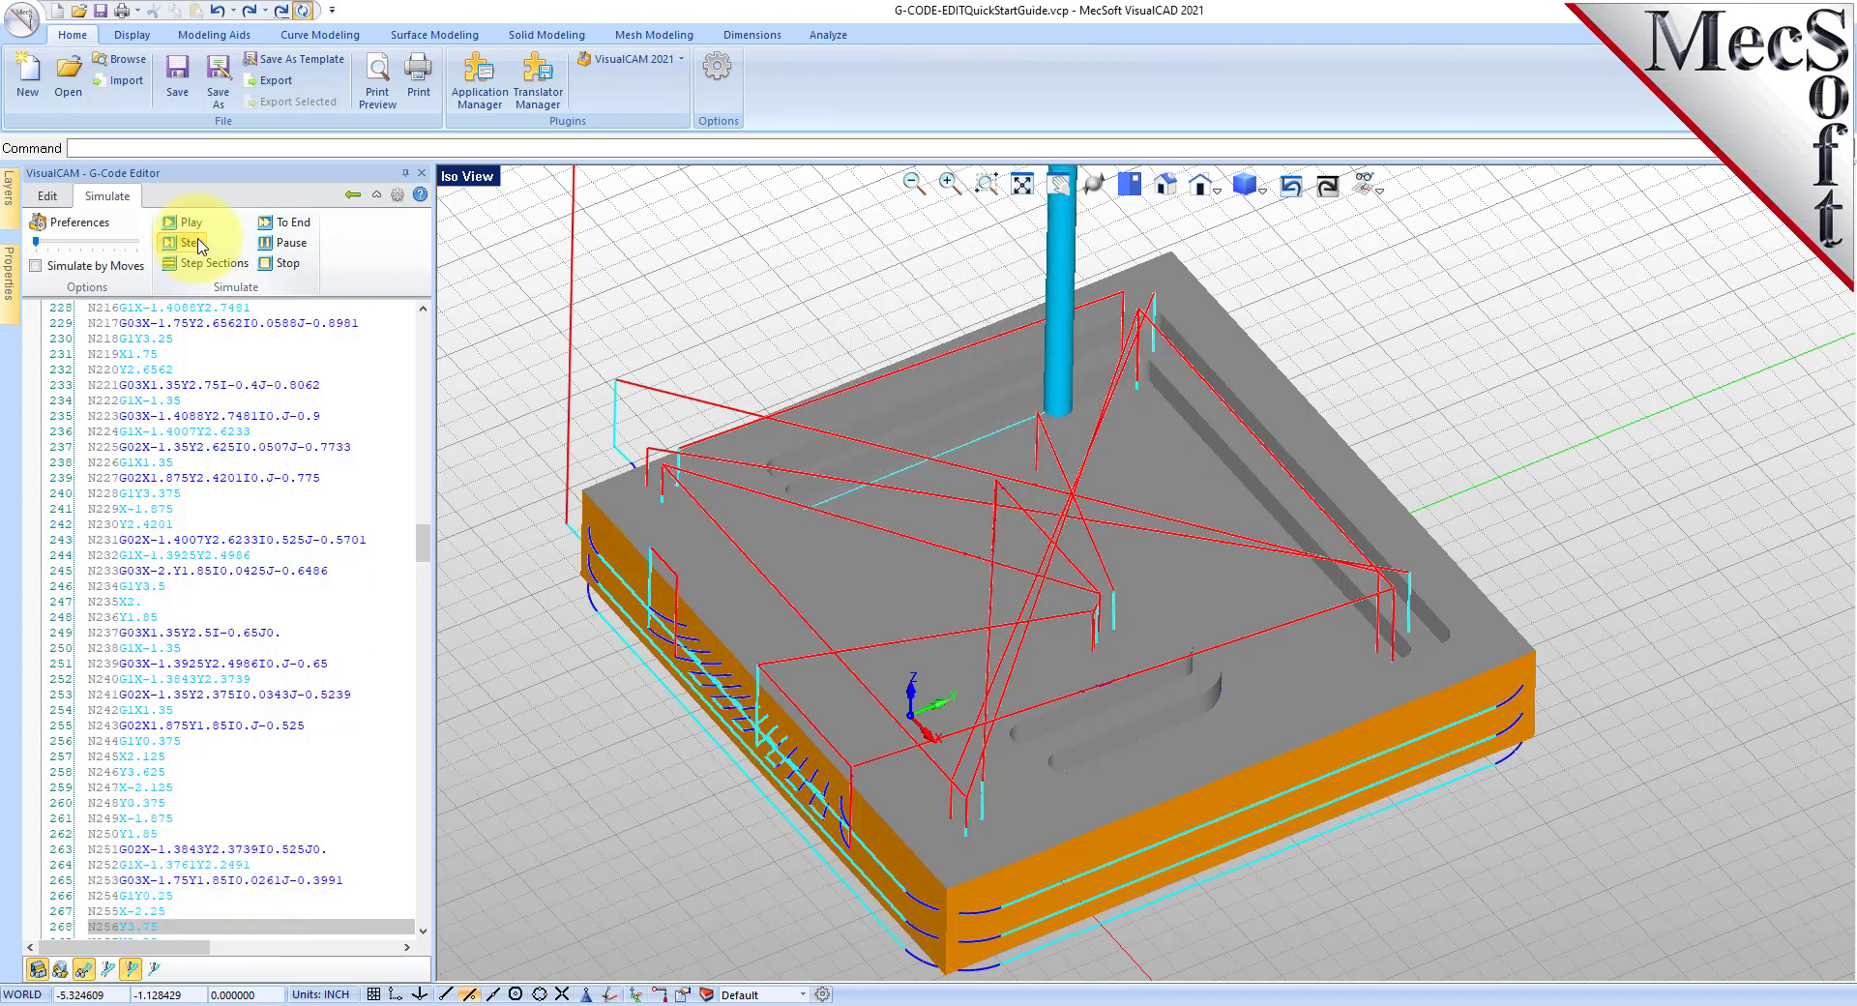
pyautogui.click(198, 245)
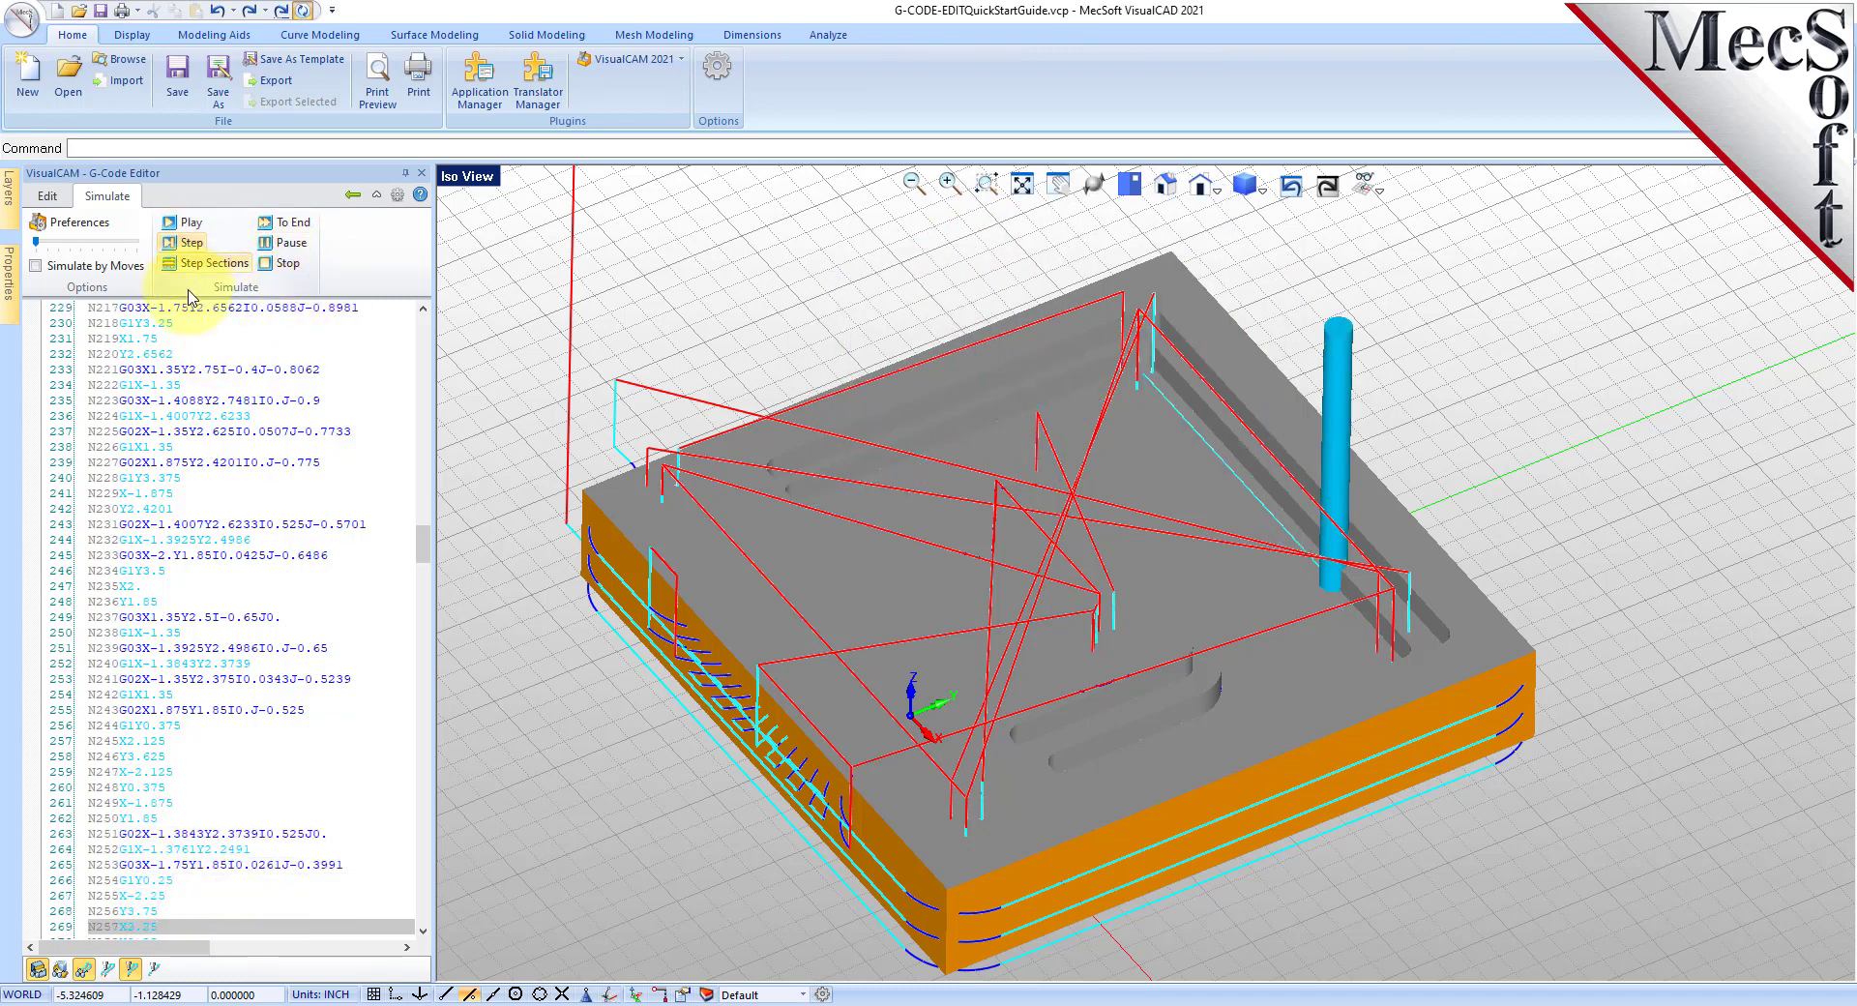
pyautogui.click(195, 247)
pyautogui.click(196, 246)
pyautogui.click(195, 246)
pyautogui.click(196, 247)
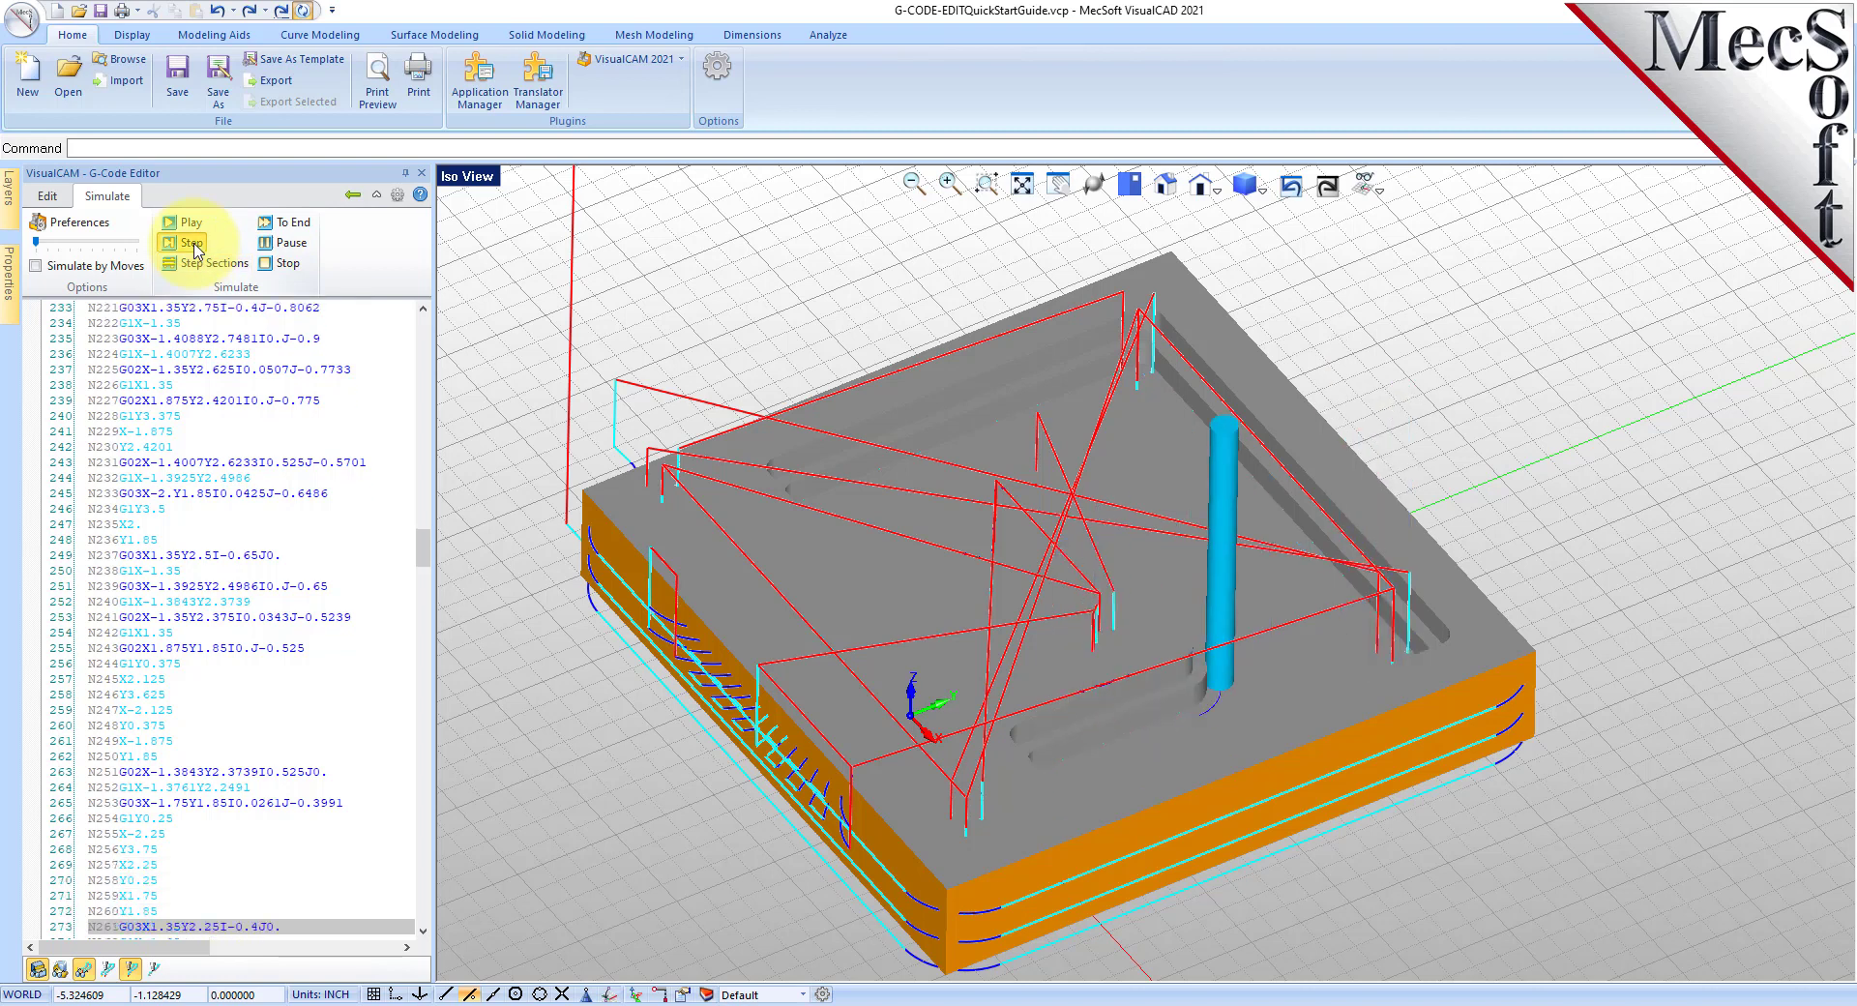
pyautogui.click(196, 246)
pyautogui.click(195, 246)
pyautogui.click(195, 246)
pyautogui.click(195, 247)
pyautogui.click(195, 247)
pyautogui.click(195, 247)
pyautogui.click(196, 247)
pyautogui.click(195, 246)
pyautogui.click(195, 247)
pyautogui.click(196, 246)
pyautogui.click(196, 247)
pyautogui.click(195, 247)
pyautogui.click(195, 246)
pyautogui.click(195, 247)
pyautogui.click(196, 247)
pyautogui.click(195, 246)
pyautogui.click(195, 247)
pyautogui.click(196, 247)
pyautogui.click(196, 246)
pyautogui.click(195, 247)
pyautogui.click(195, 246)
pyautogui.click(195, 247)
pyautogui.click(195, 247)
pyautogui.click(195, 247)
pyautogui.click(195, 246)
pyautogui.click(195, 247)
pyautogui.click(196, 247)
pyautogui.click(195, 247)
pyautogui.click(196, 247)
pyautogui.click(195, 246)
pyautogui.click(195, 246)
pyautogui.click(196, 246)
pyautogui.click(196, 247)
pyautogui.click(195, 247)
pyautogui.click(196, 246)
pyautogui.click(196, 247)
pyautogui.click(195, 246)
pyautogui.click(195, 247)
pyautogui.click(196, 246)
pyautogui.click(196, 247)
pyautogui.click(196, 247)
pyautogui.click(195, 246)
pyautogui.click(196, 246)
pyautogui.click(195, 246)
pyautogui.click(195, 247)
pyautogui.click(195, 247)
pyautogui.click(195, 246)
pyautogui.click(196, 246)
pyautogui.click(195, 247)
pyautogui.click(195, 247)
pyautogui.click(195, 246)
pyautogui.click(196, 247)
pyautogui.click(195, 246)
pyautogui.click(196, 246)
pyautogui.click(195, 246)
pyautogui.click(195, 246)
pyautogui.click(195, 246)
pyautogui.click(195, 246)
pyautogui.click(196, 247)
pyautogui.click(196, 247)
pyautogui.click(195, 246)
pyautogui.click(195, 246)
pyautogui.click(195, 246)
pyautogui.click(195, 246)
pyautogui.click(196, 246)
pyautogui.click(195, 246)
pyautogui.click(196, 246)
pyautogui.click(196, 247)
pyautogui.click(196, 247)
pyautogui.click(195, 247)
pyautogui.click(195, 247)
pyautogui.click(195, 247)
pyautogui.click(195, 247)
pyautogui.click(195, 246)
pyautogui.click(196, 246)
pyautogui.click(196, 247)
pyautogui.click(195, 246)
pyautogui.click(196, 246)
pyautogui.click(196, 246)
pyautogui.click(195, 247)
pyautogui.click(195, 247)
pyautogui.click(196, 247)
pyautogui.click(195, 247)
pyautogui.click(195, 247)
pyautogui.click(196, 246)
pyautogui.click(195, 247)
pyautogui.click(195, 247)
pyautogui.click(196, 247)
pyautogui.click(196, 246)
pyautogui.click(196, 247)
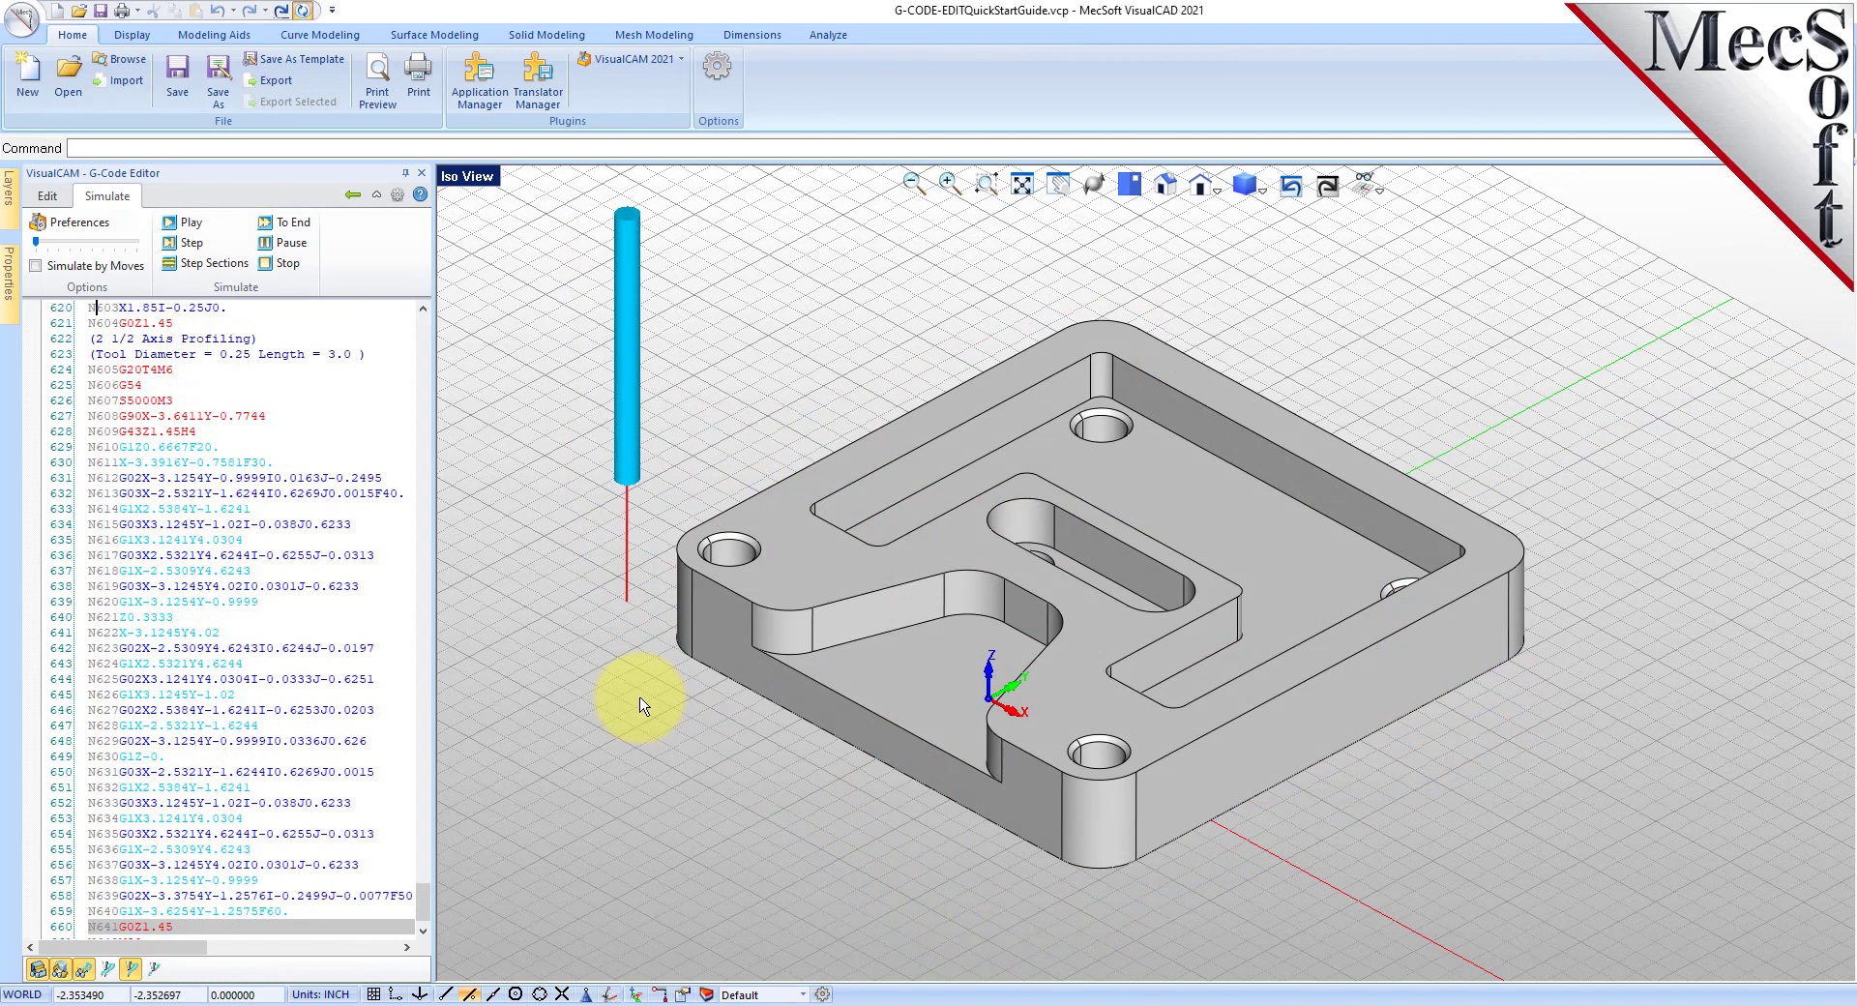
pyautogui.click(356, 195)
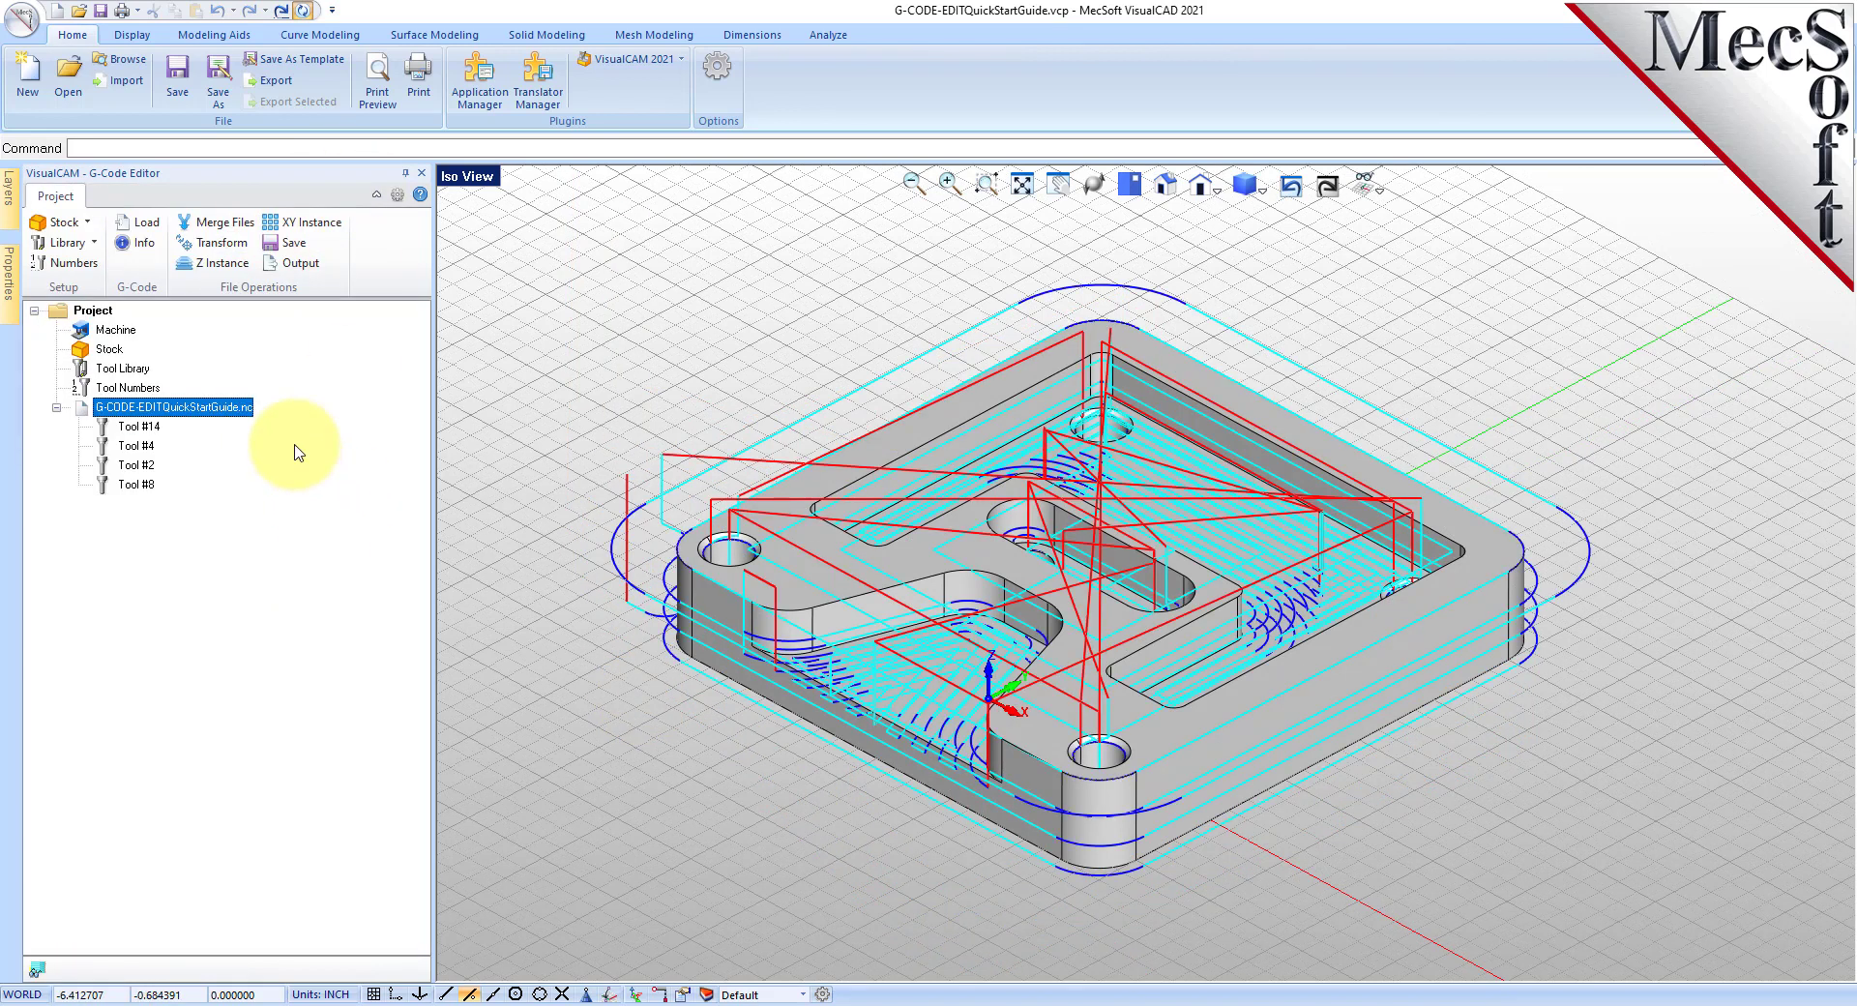
# Create a box stock from the model bounding box, 6 x 6 x 1 inches with its corner at X -3, Y -1.5, Z 0.
pyautogui.click(87, 224)
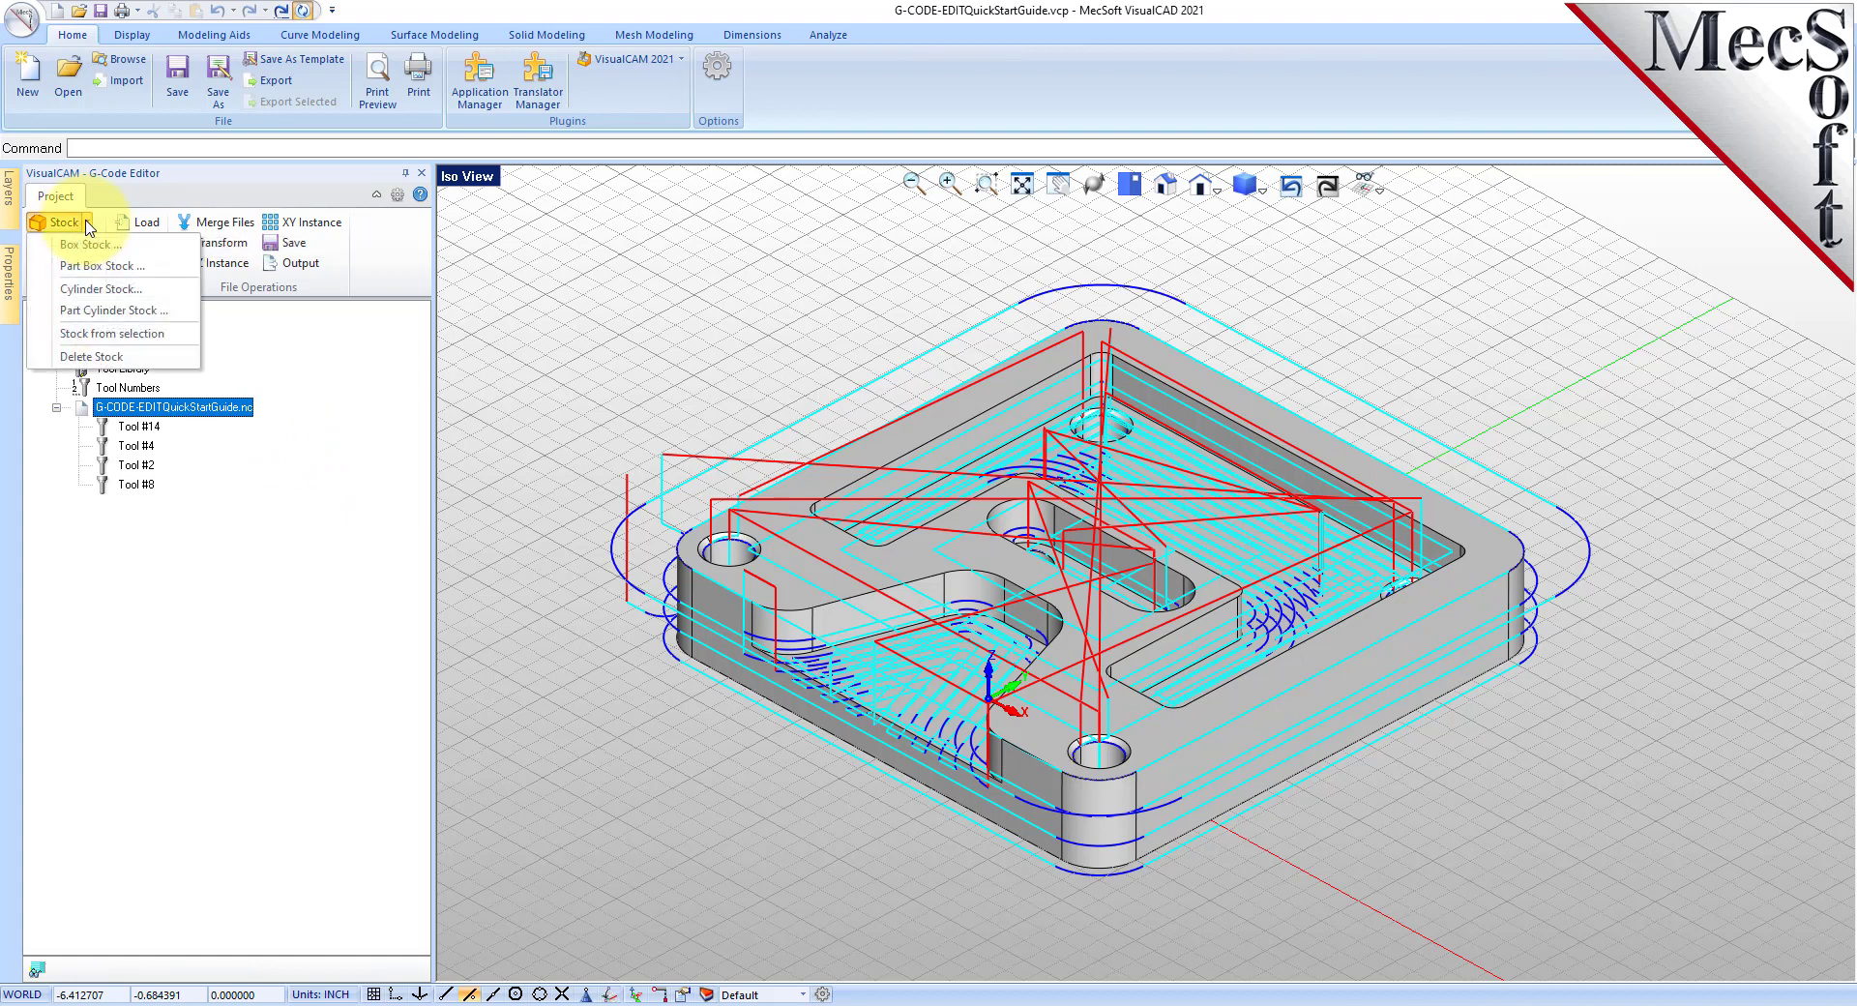
pyautogui.click(175, 249)
pyautogui.moveTo(183, 201); pyautogui.dragTo(369, 261)
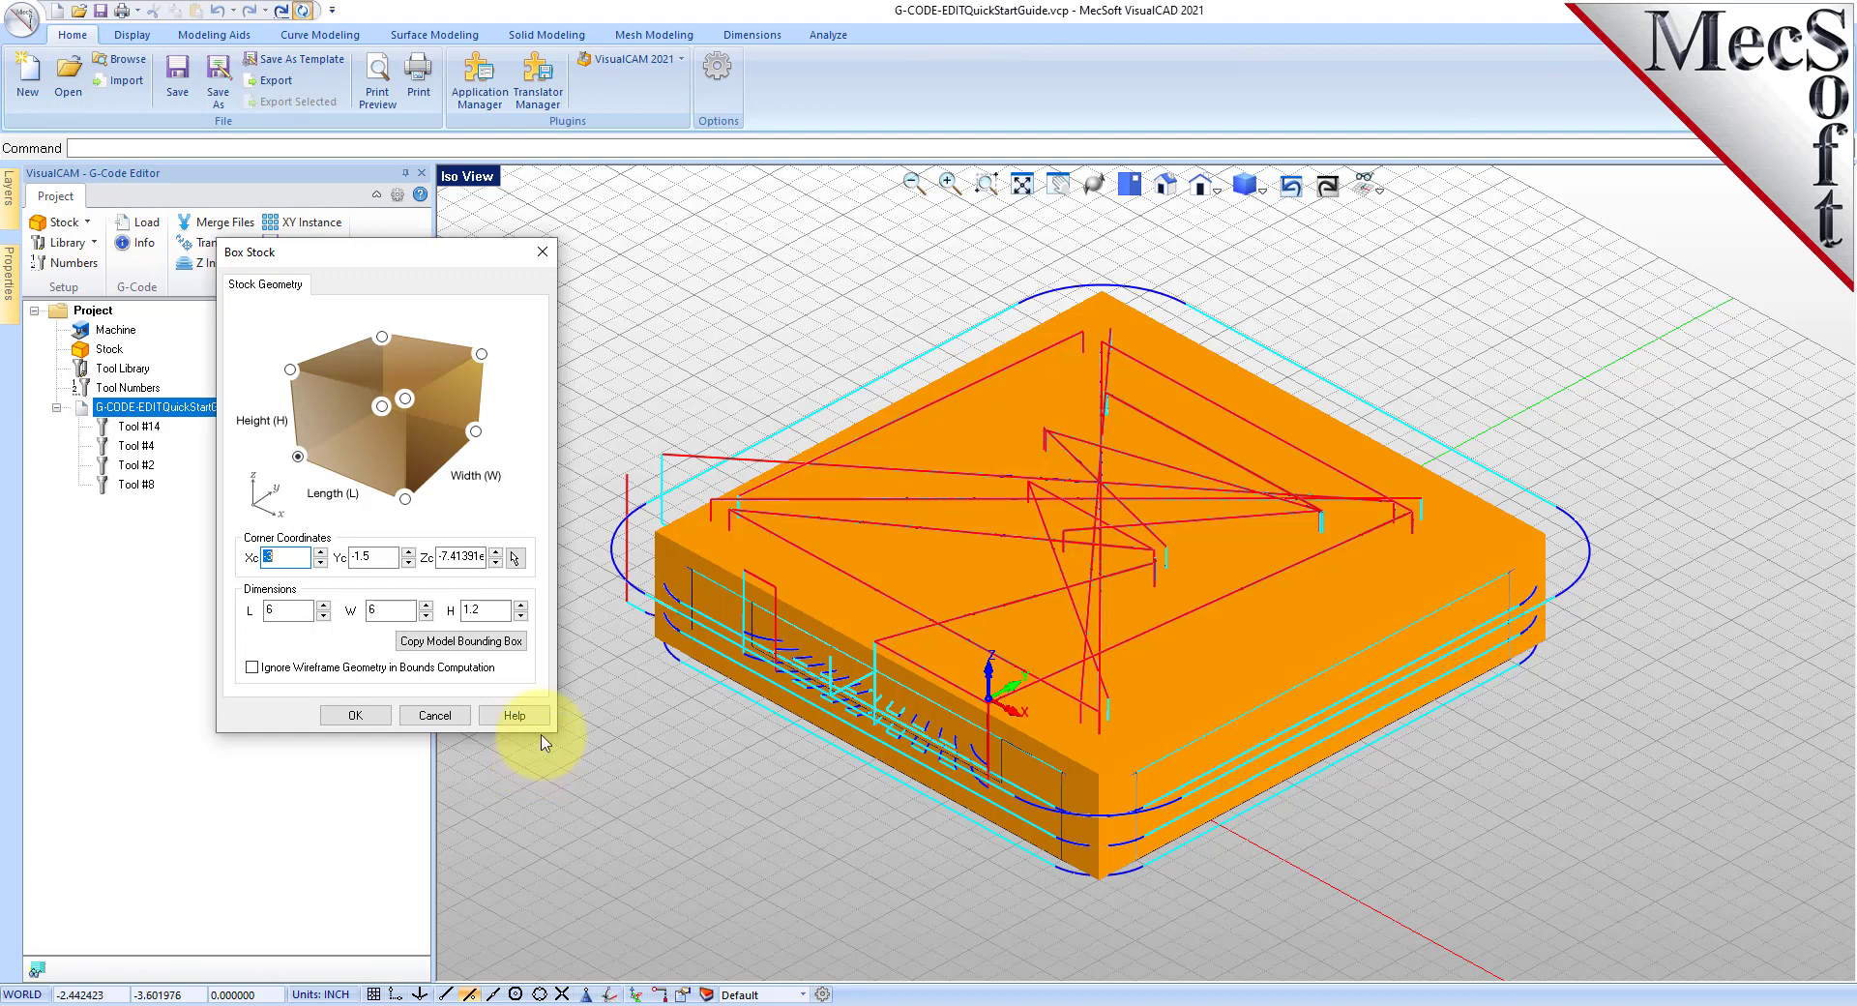
pyautogui.click(461, 641)
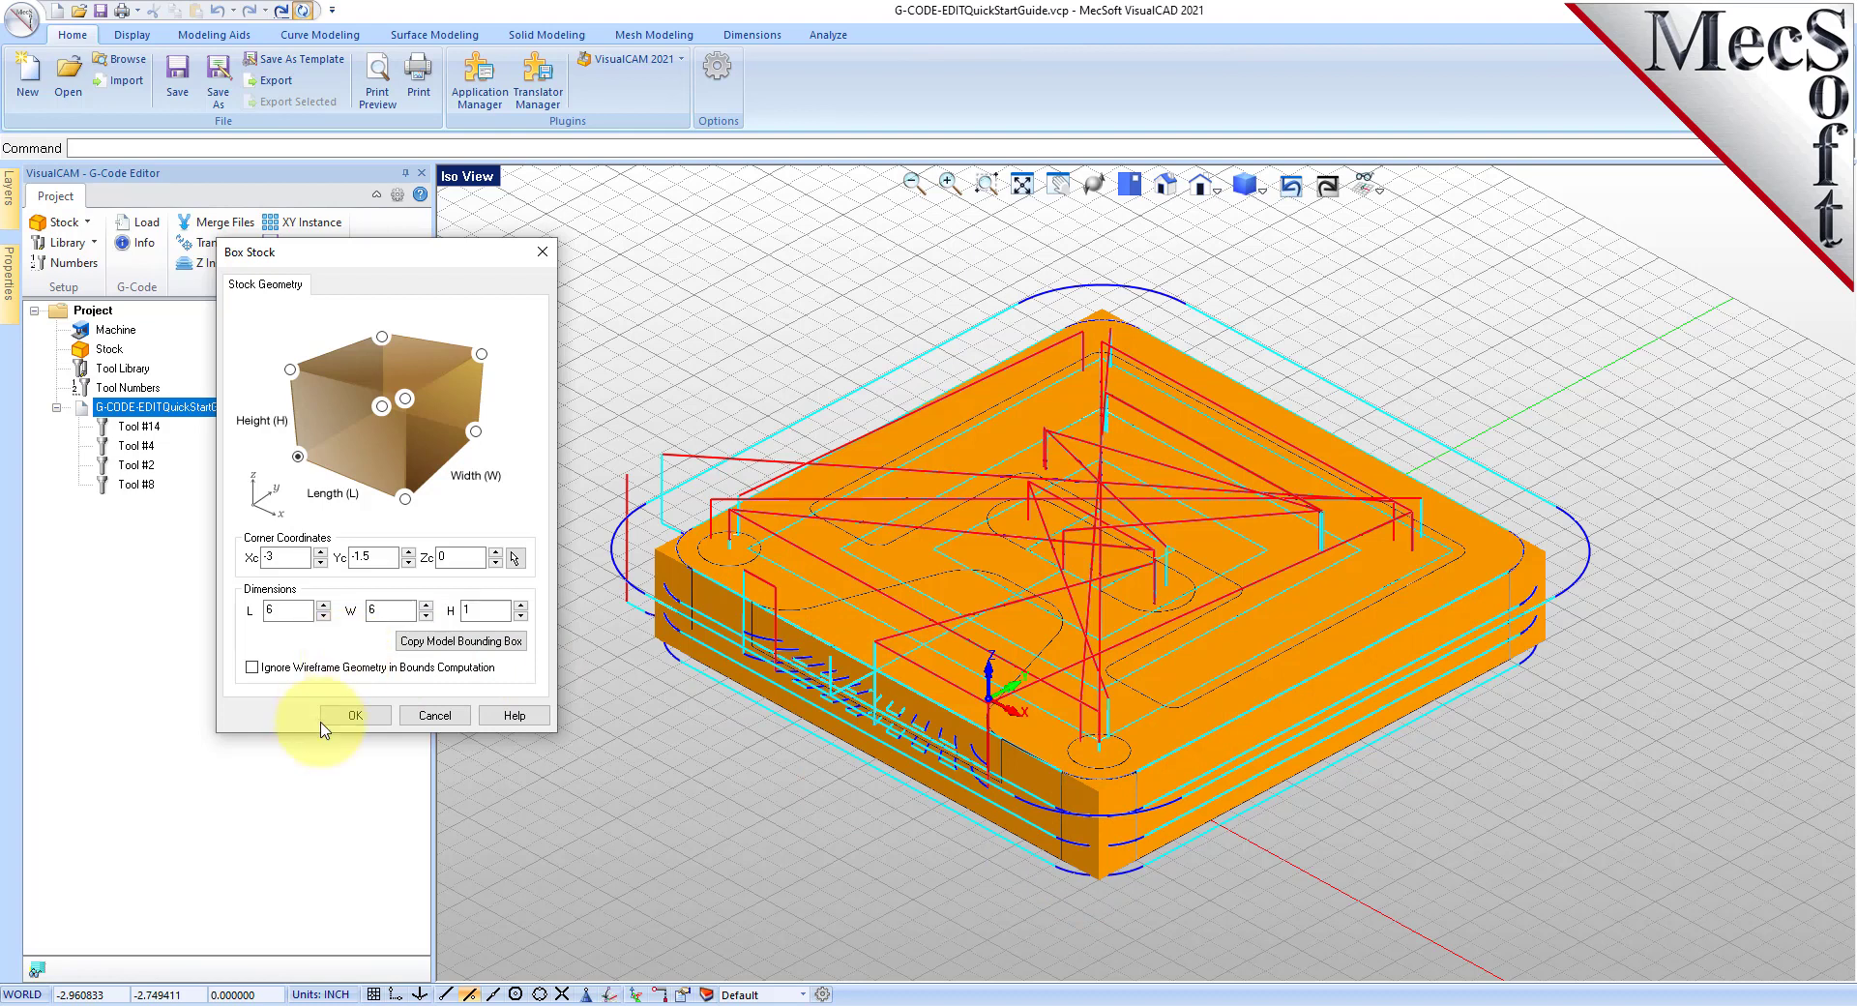
pyautogui.click(354, 717)
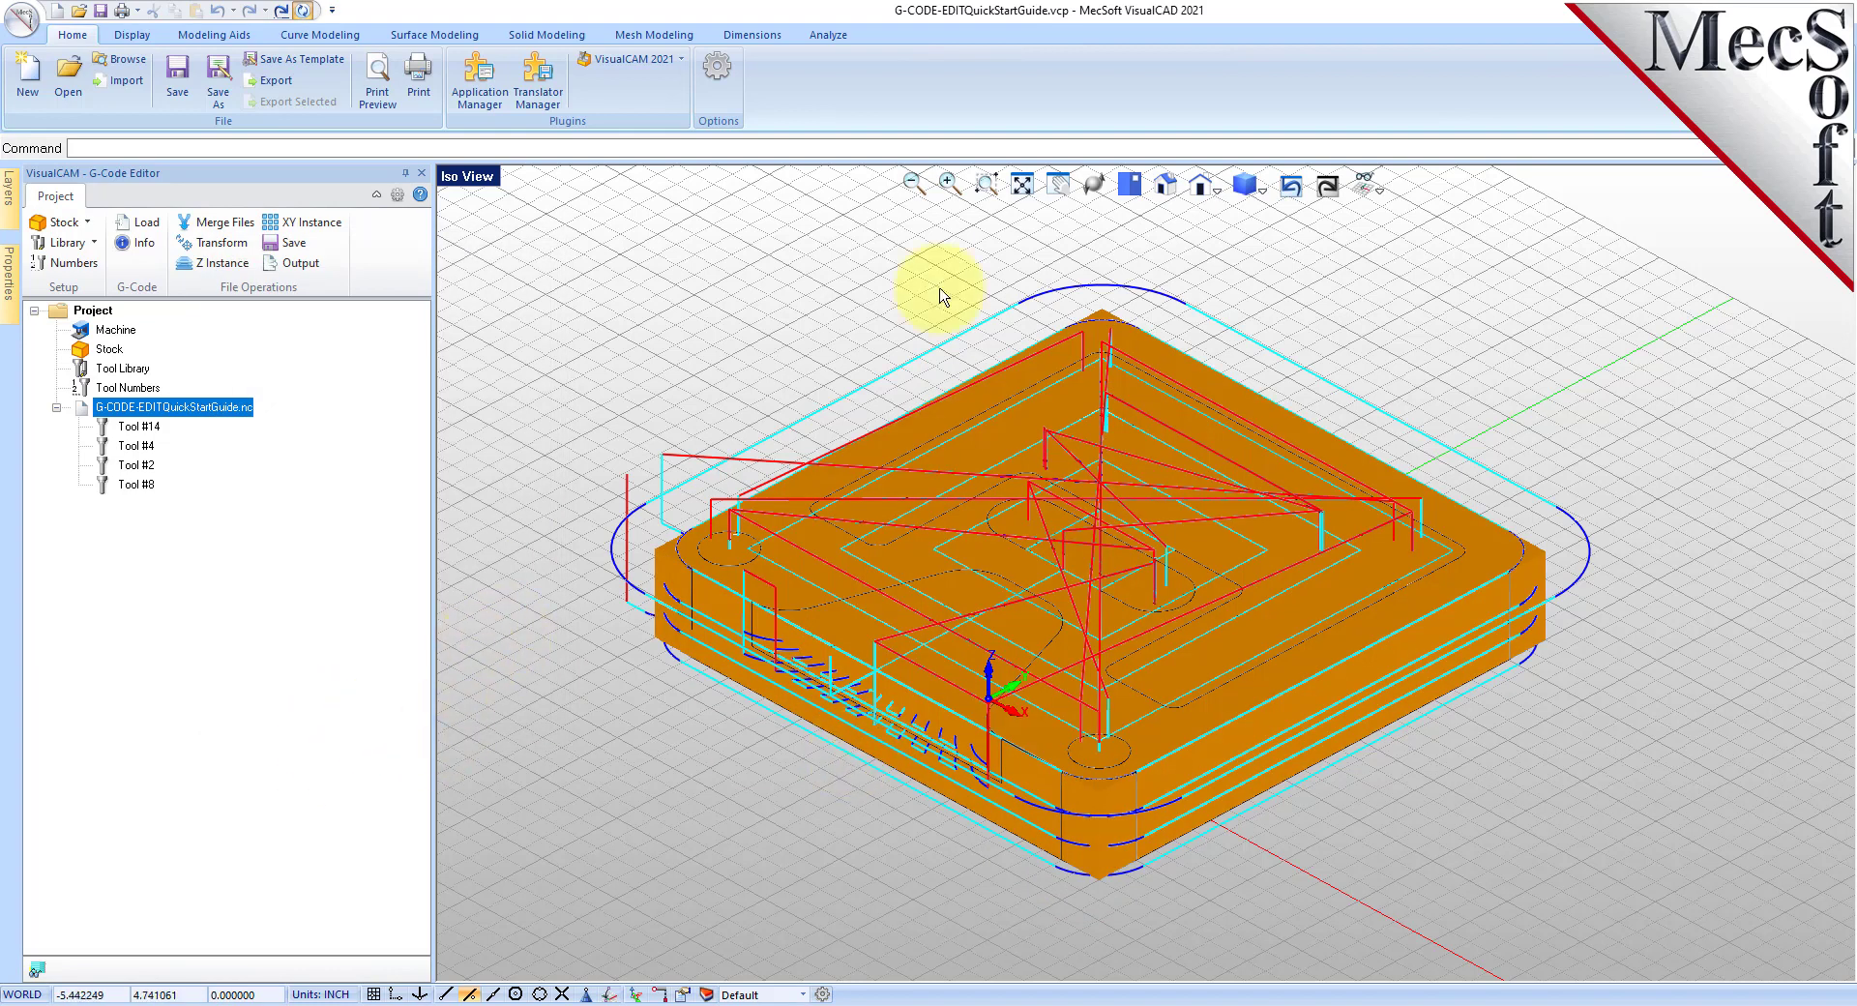
# Select all of the part geometry and hide it, keeping the stock and toolpath displayed.
pyautogui.click(1058, 184)
pyautogui.moveTo(1083, 681); pyautogui.dragTo(1096, 602)
pyautogui.click(1094, 184)
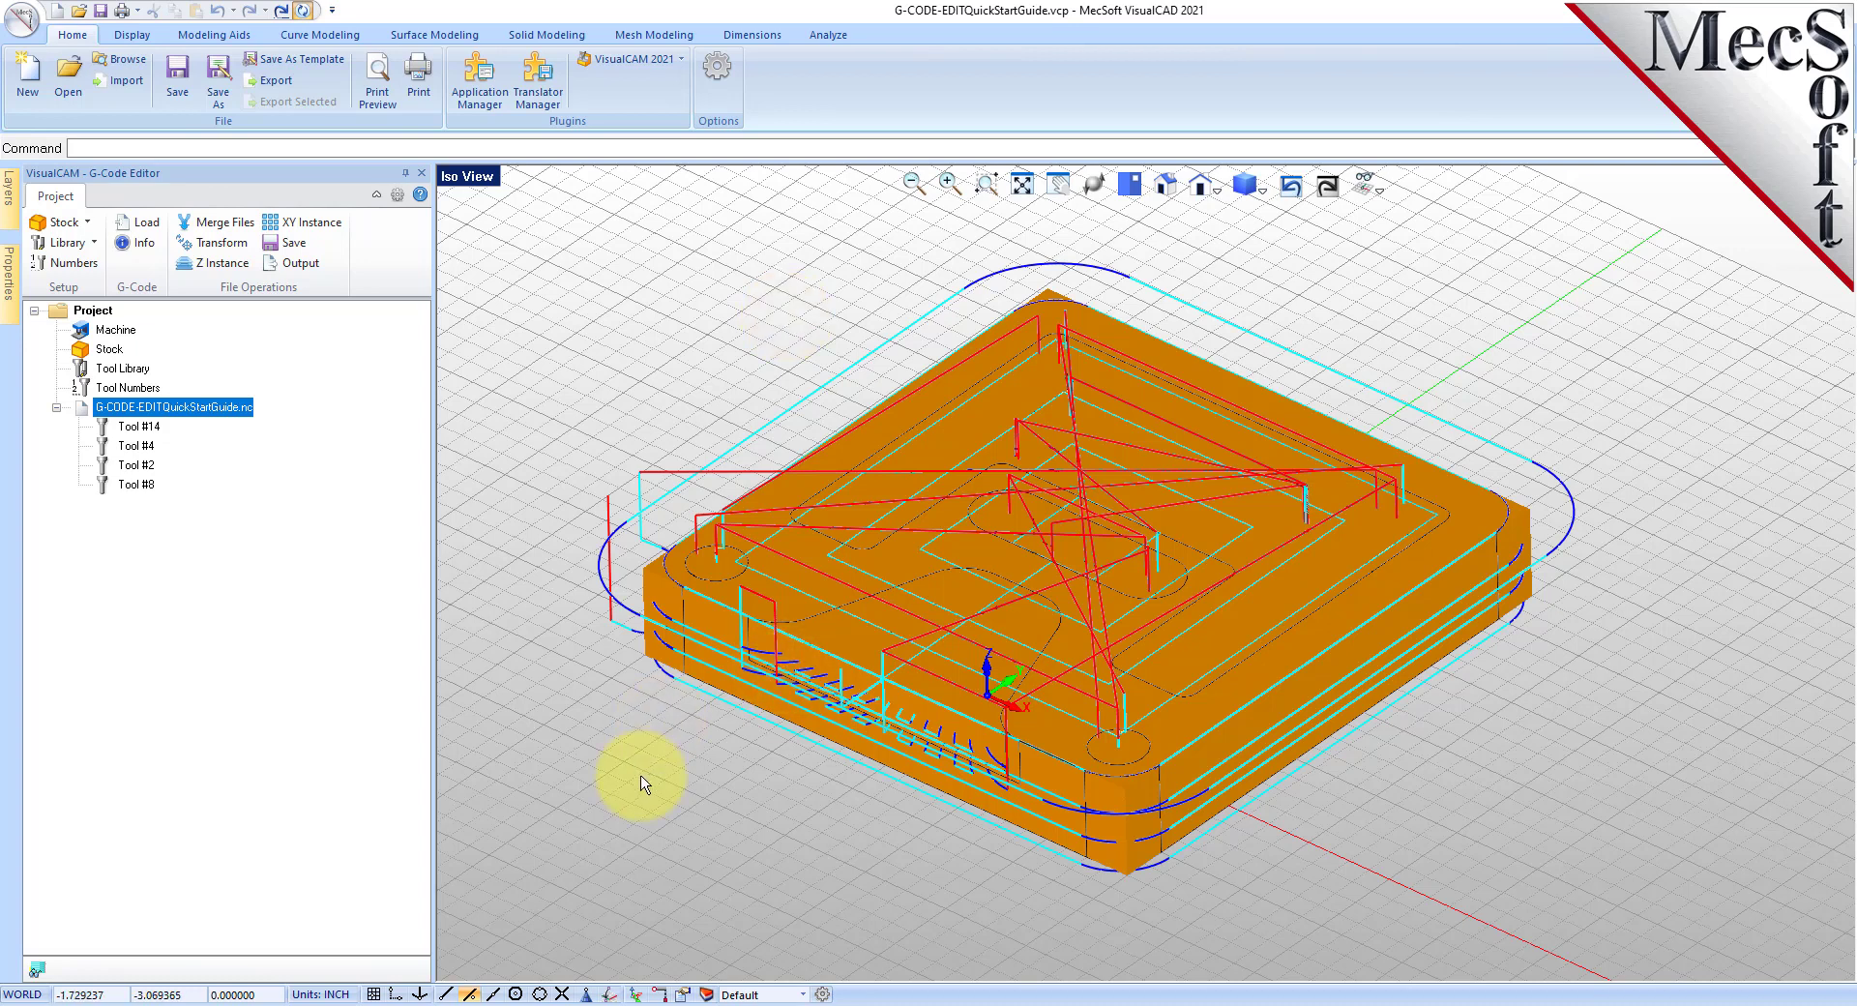
pyautogui.hotkey('ctrl', 'a')
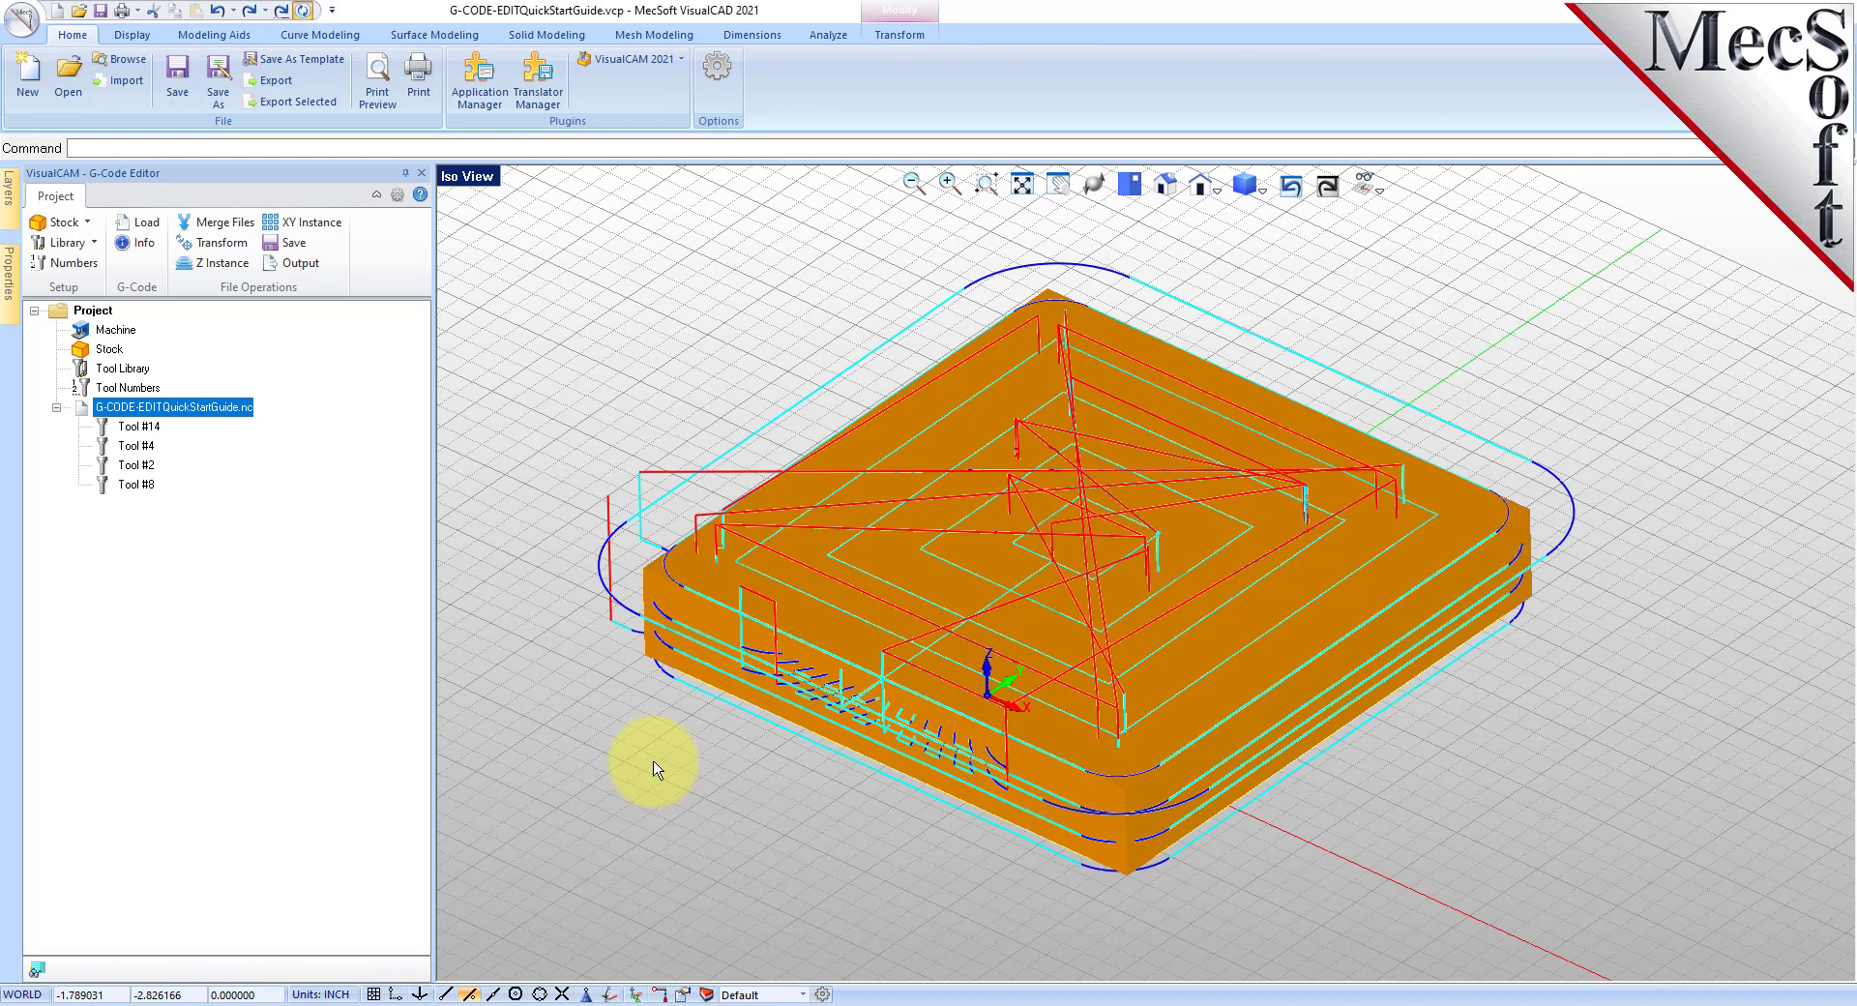
pyautogui.press('Escape')
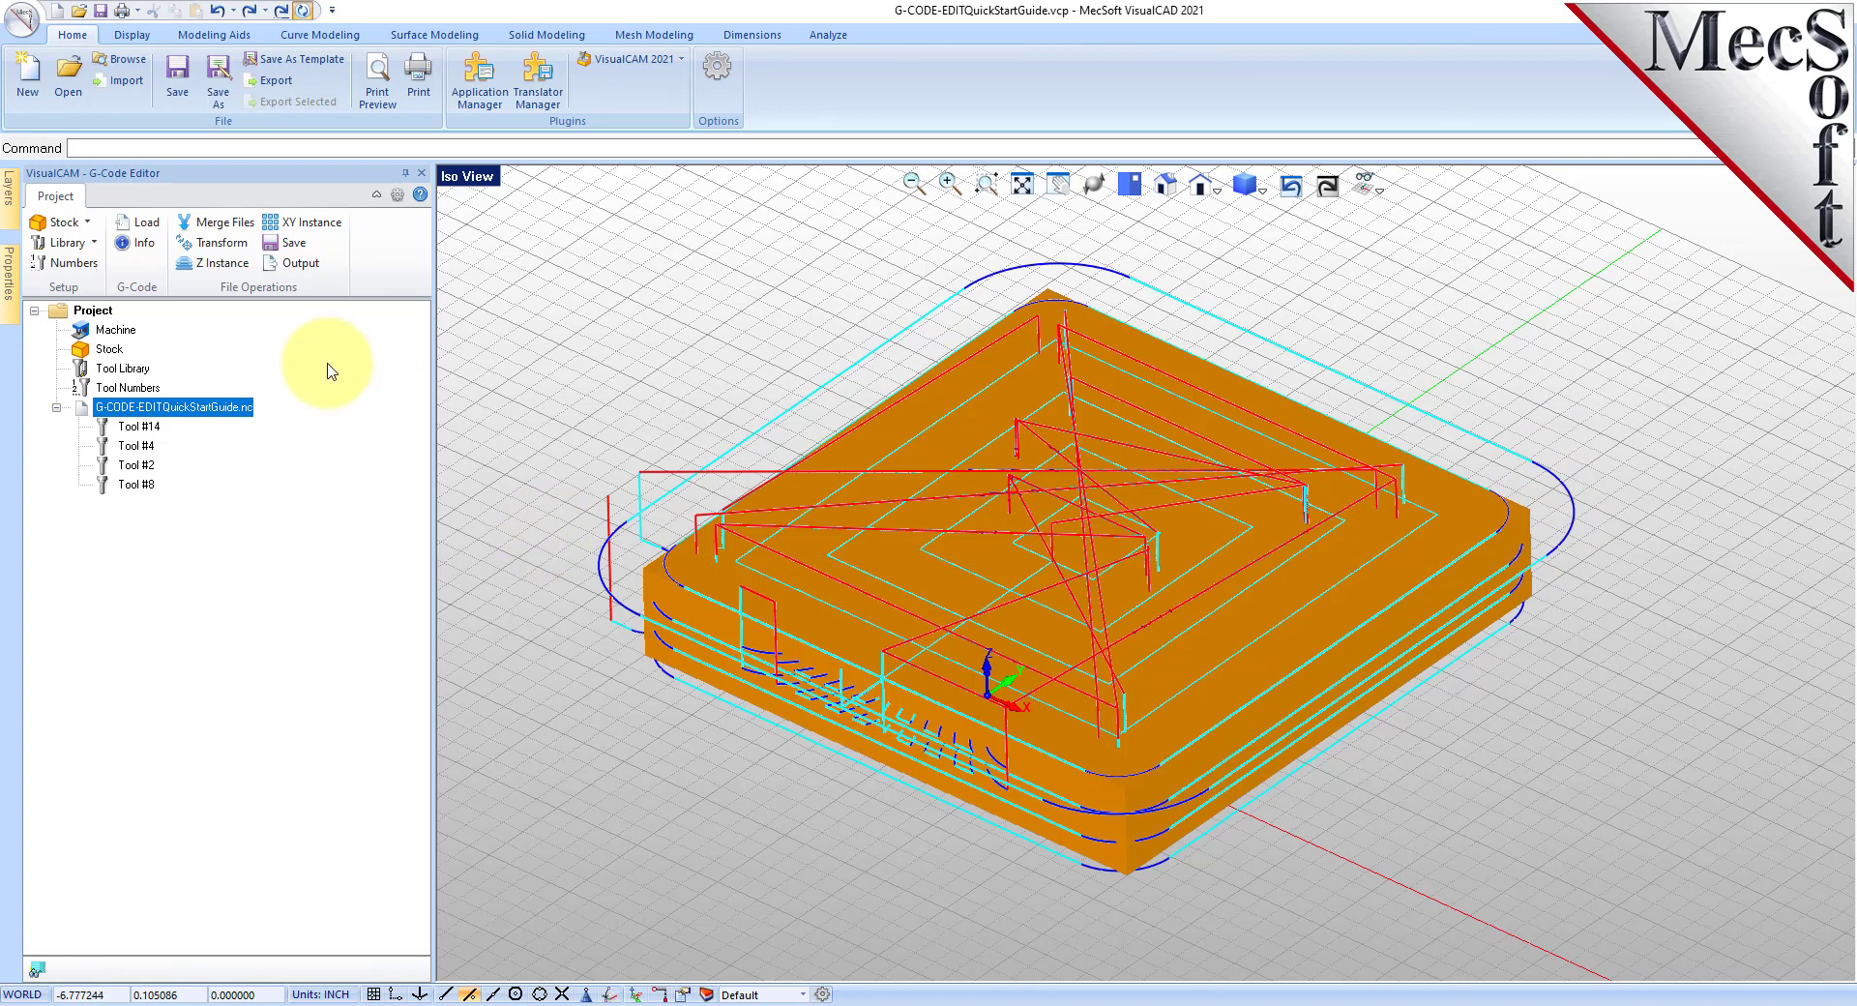
# Set the box stock's height to 1.15 inches and view the extra material above the part.
pyautogui.click(88, 224)
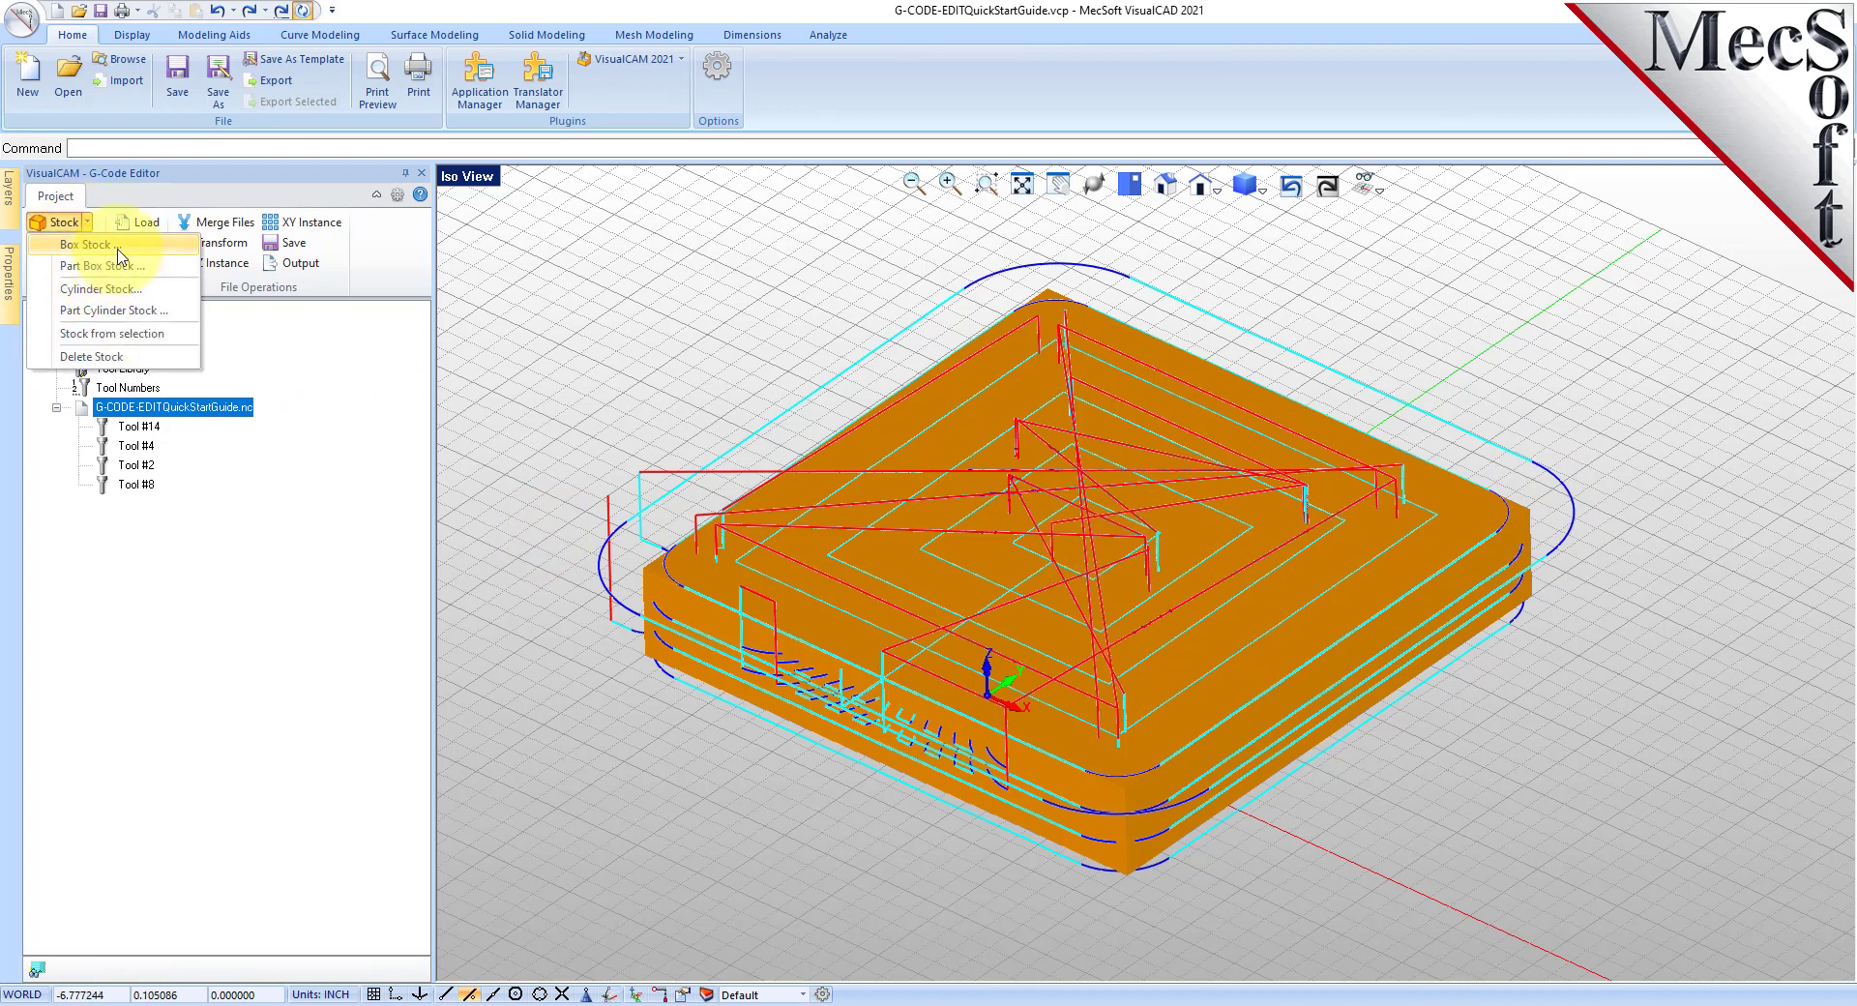
pyautogui.click(109, 265)
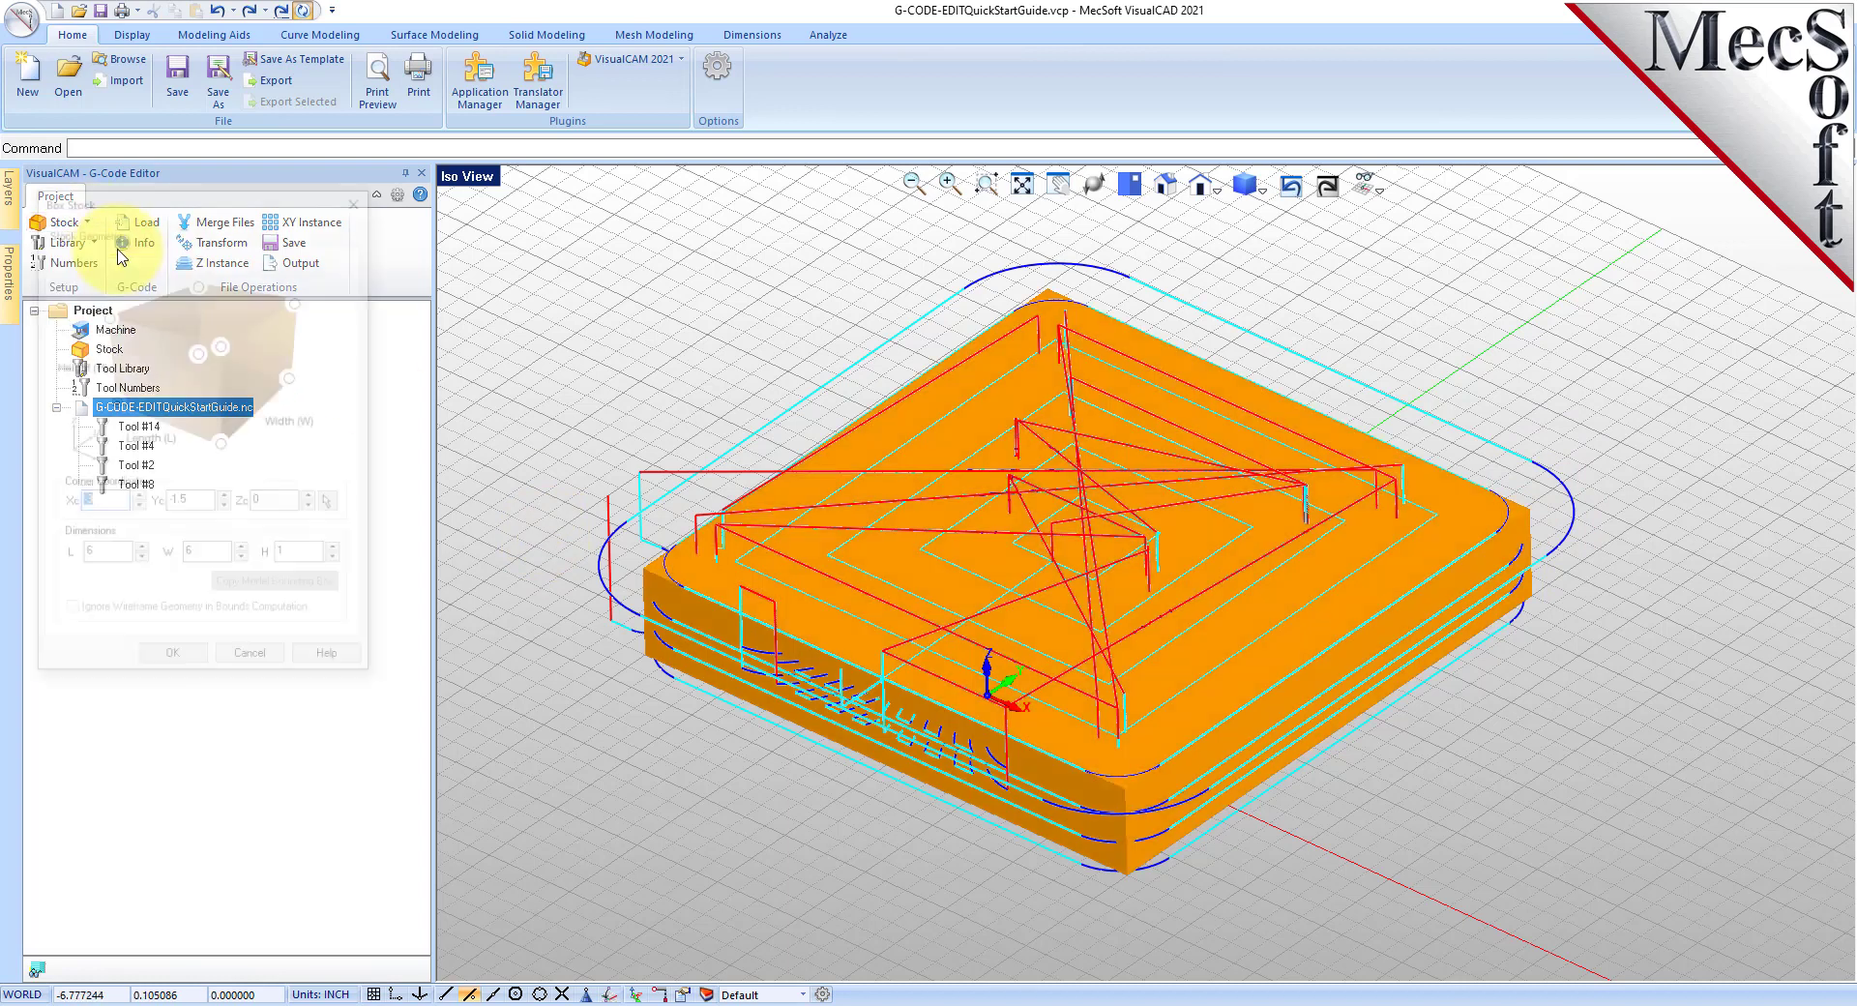
pyautogui.click(339, 552)
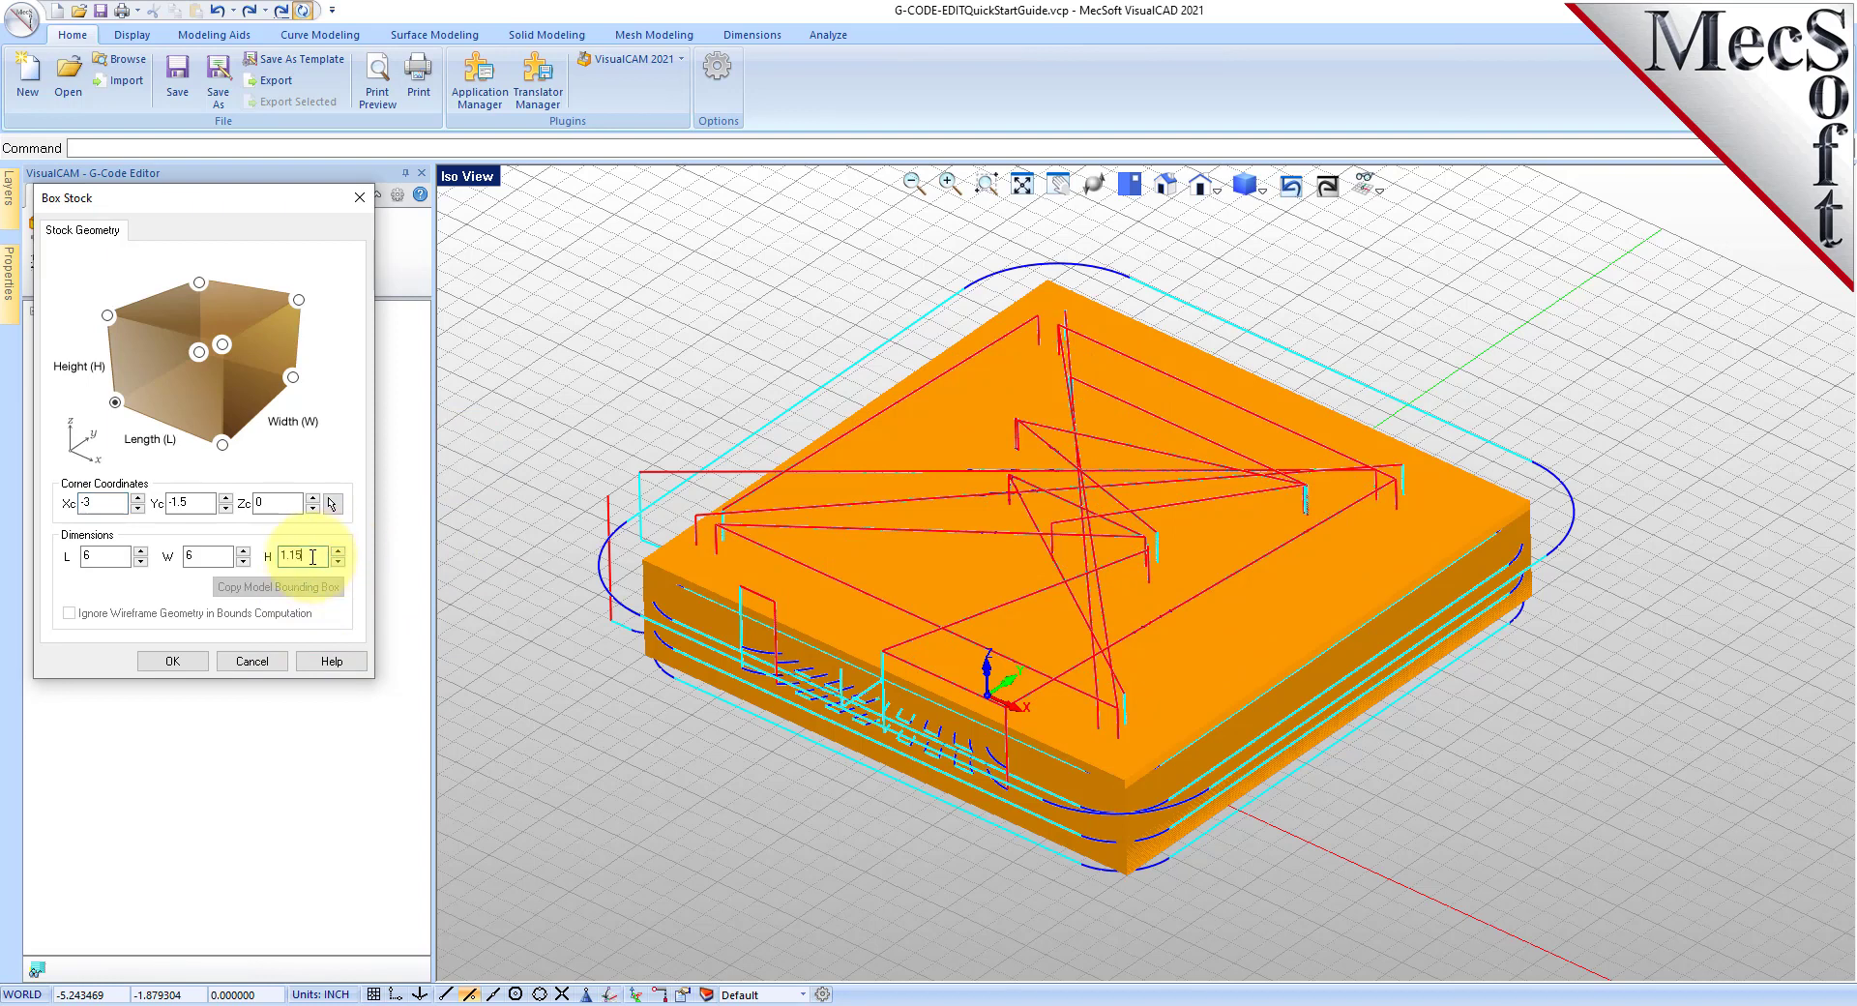
pyautogui.click(173, 663)
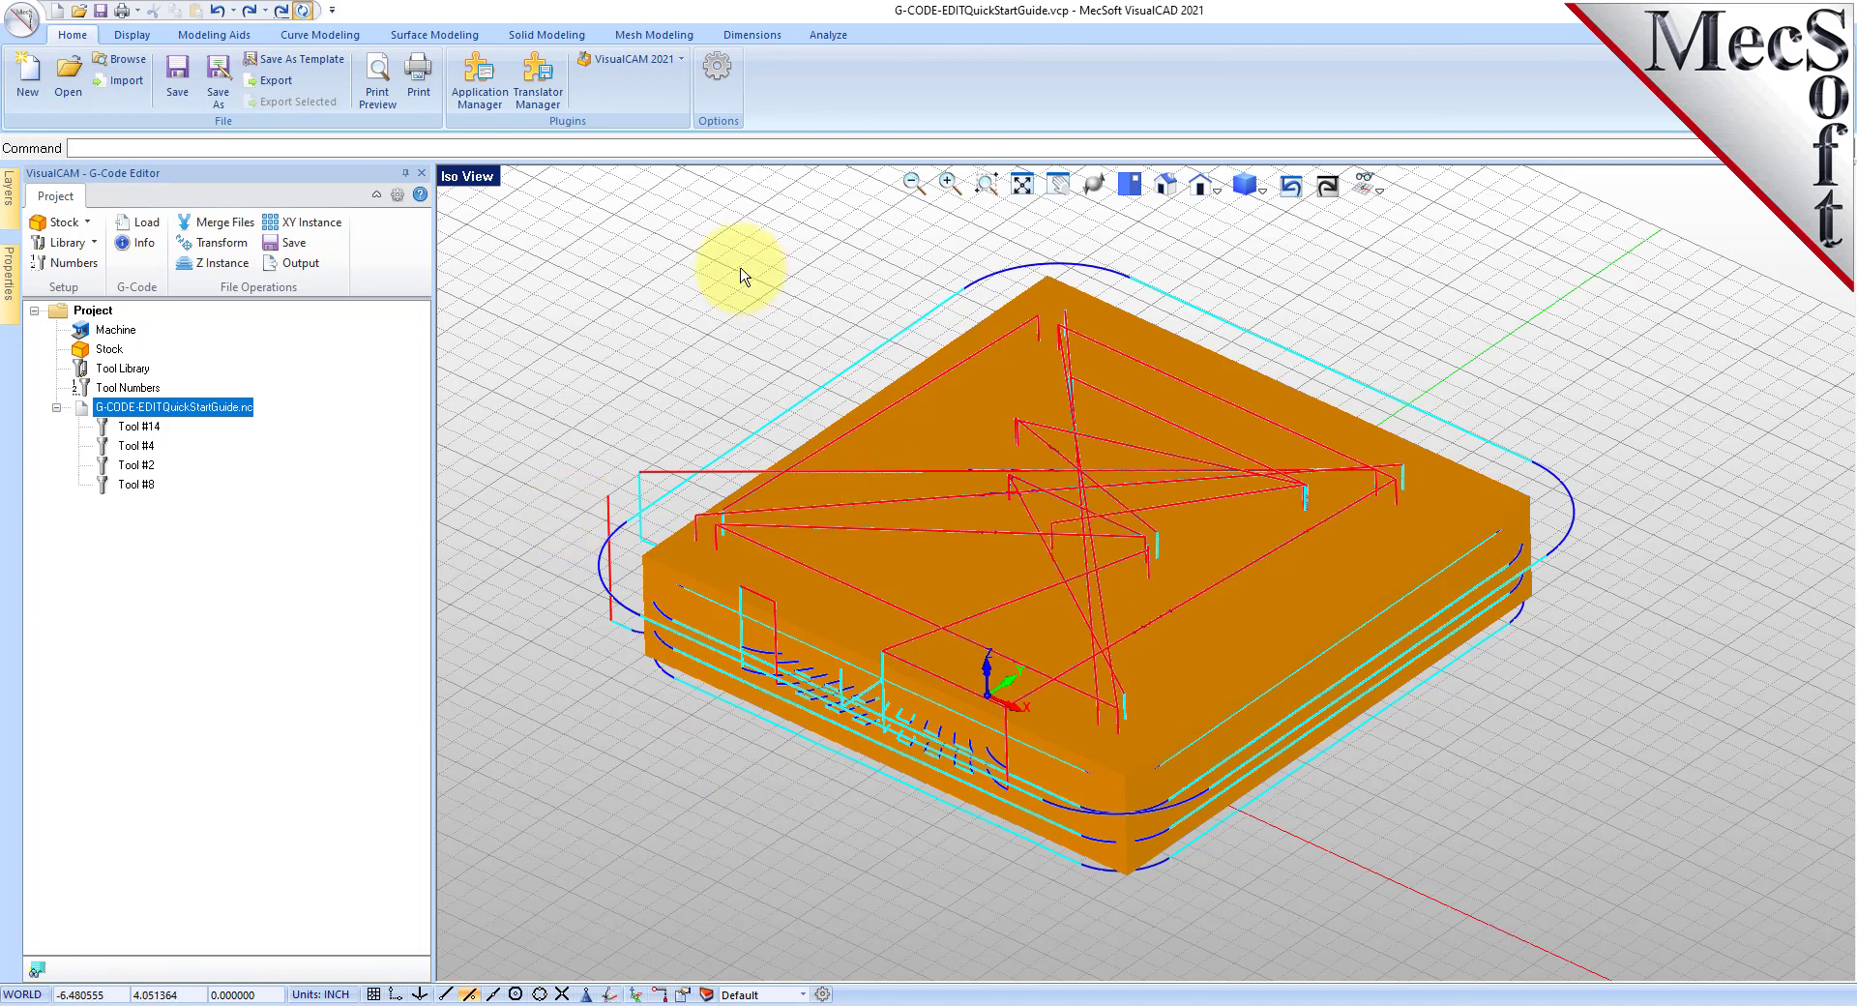
pyautogui.click(1094, 183)
pyautogui.moveTo(1087, 443); pyautogui.dragTo(1043, 559)
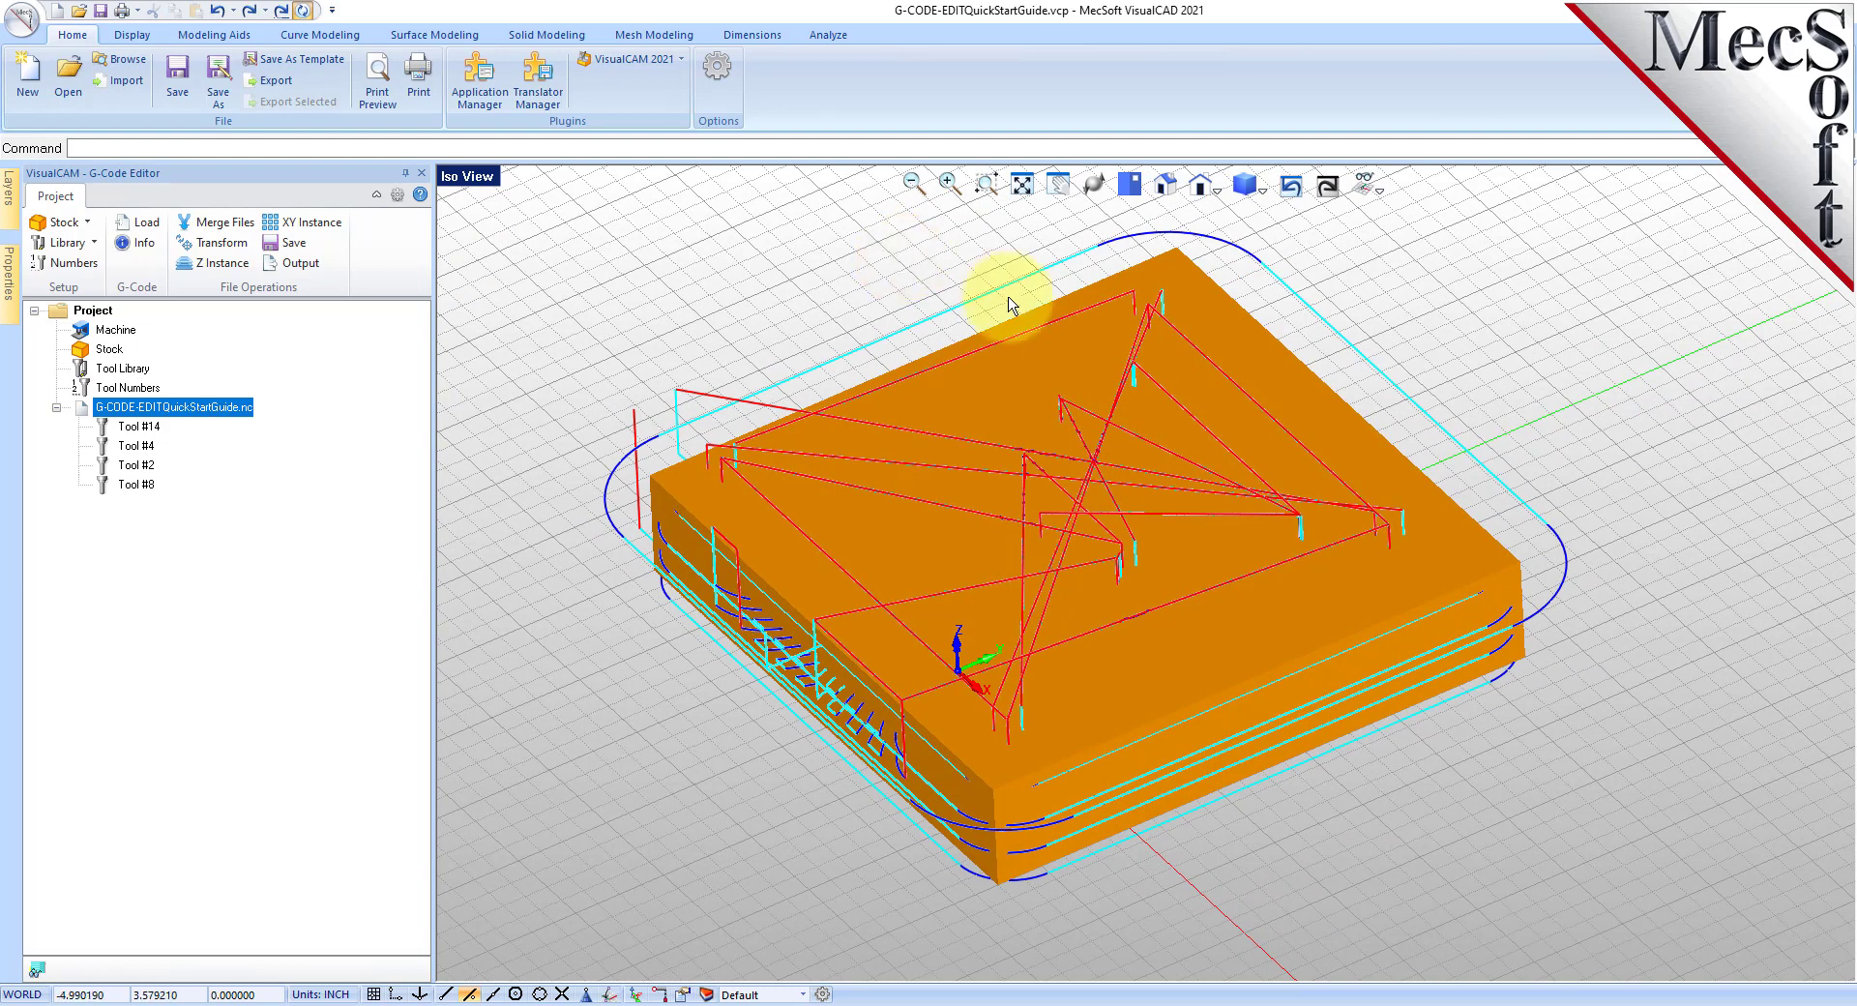
pyautogui.scroll(1, 1016, 363)
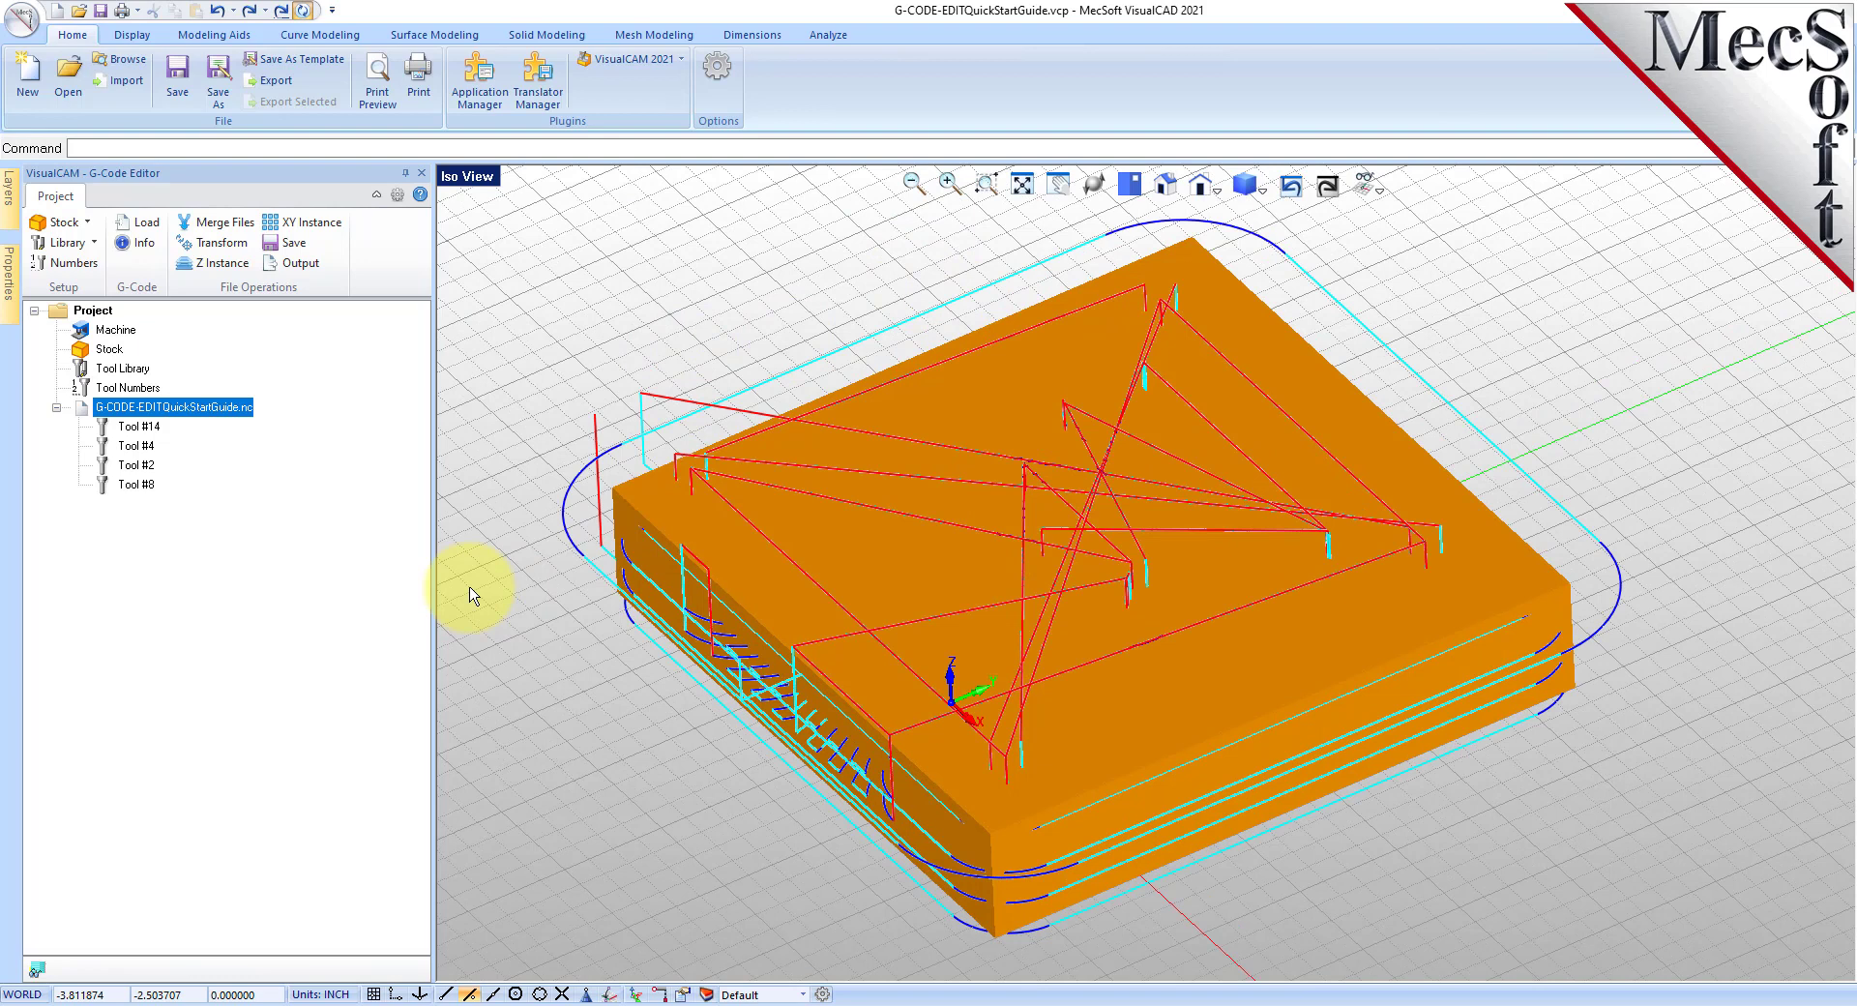
# Simulate G-CODE-EDITQuickStartGuide.nc on the box stock to the end of the program and examine the machined part.
pyautogui.rightClick(217, 407)
pyautogui.click(304, 445)
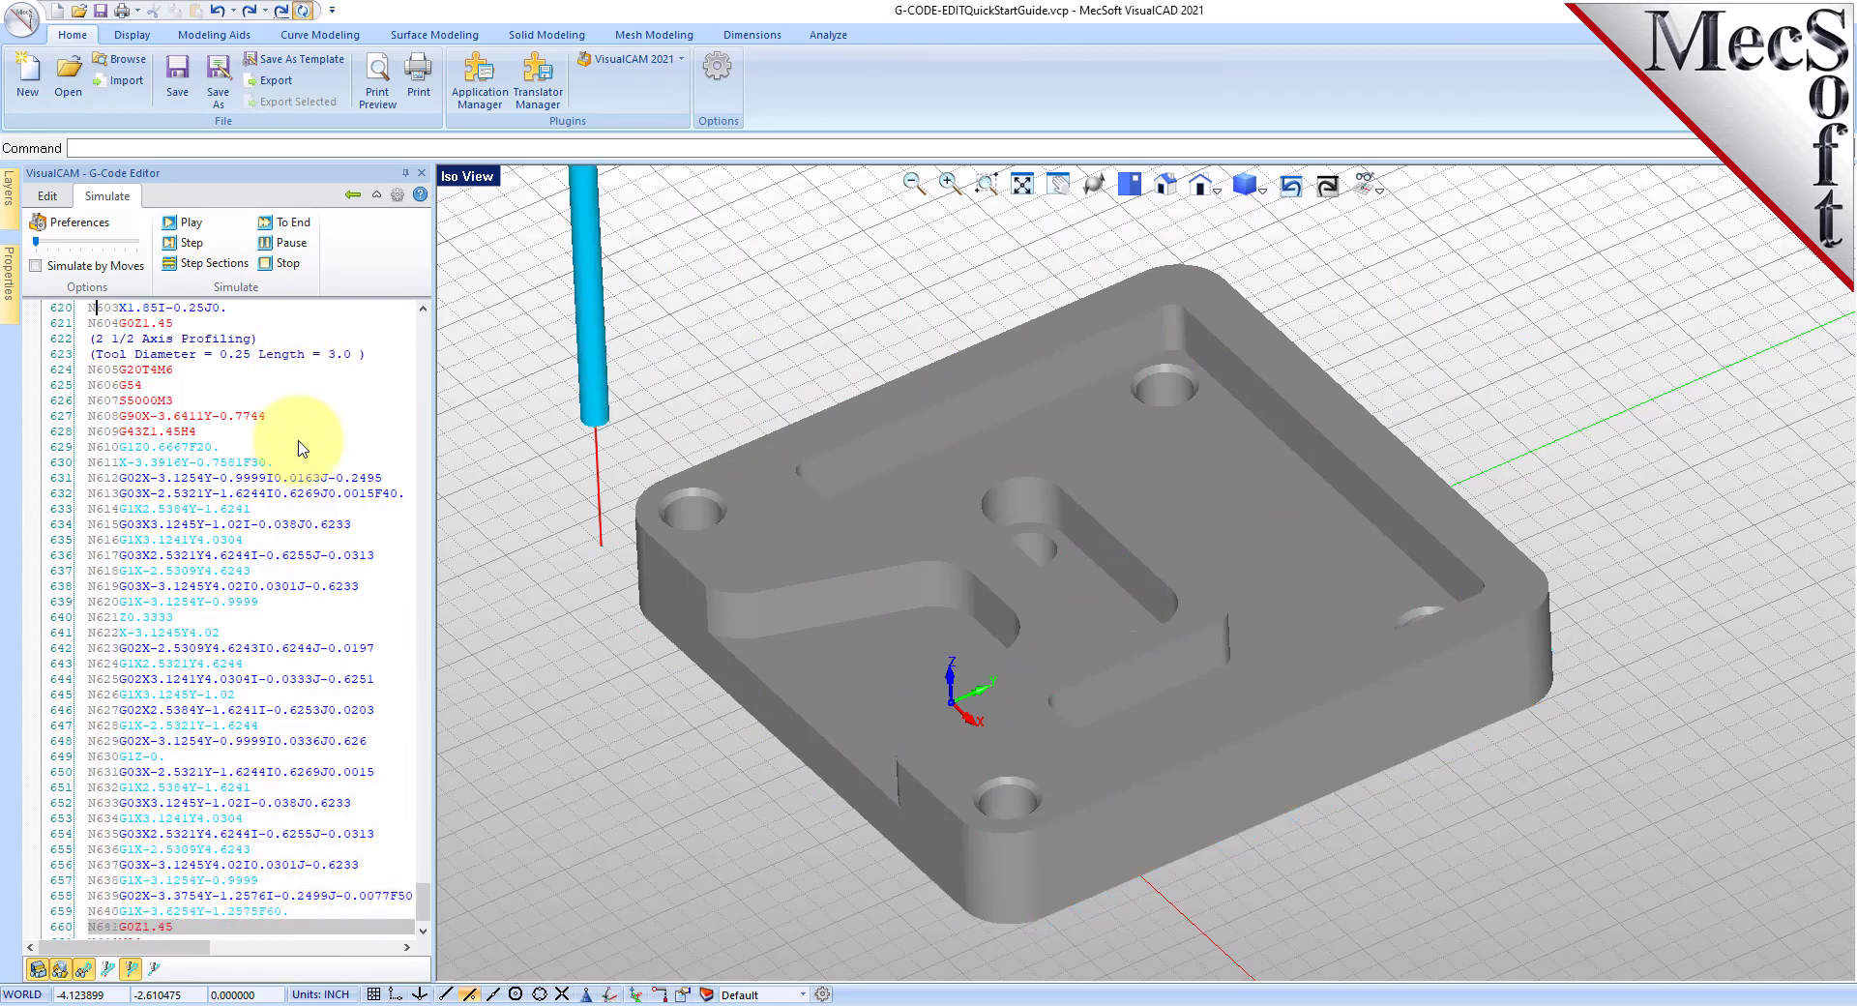
pyautogui.click(1093, 189)
pyautogui.moveTo(1070, 738); pyautogui.dragTo(949, 730)
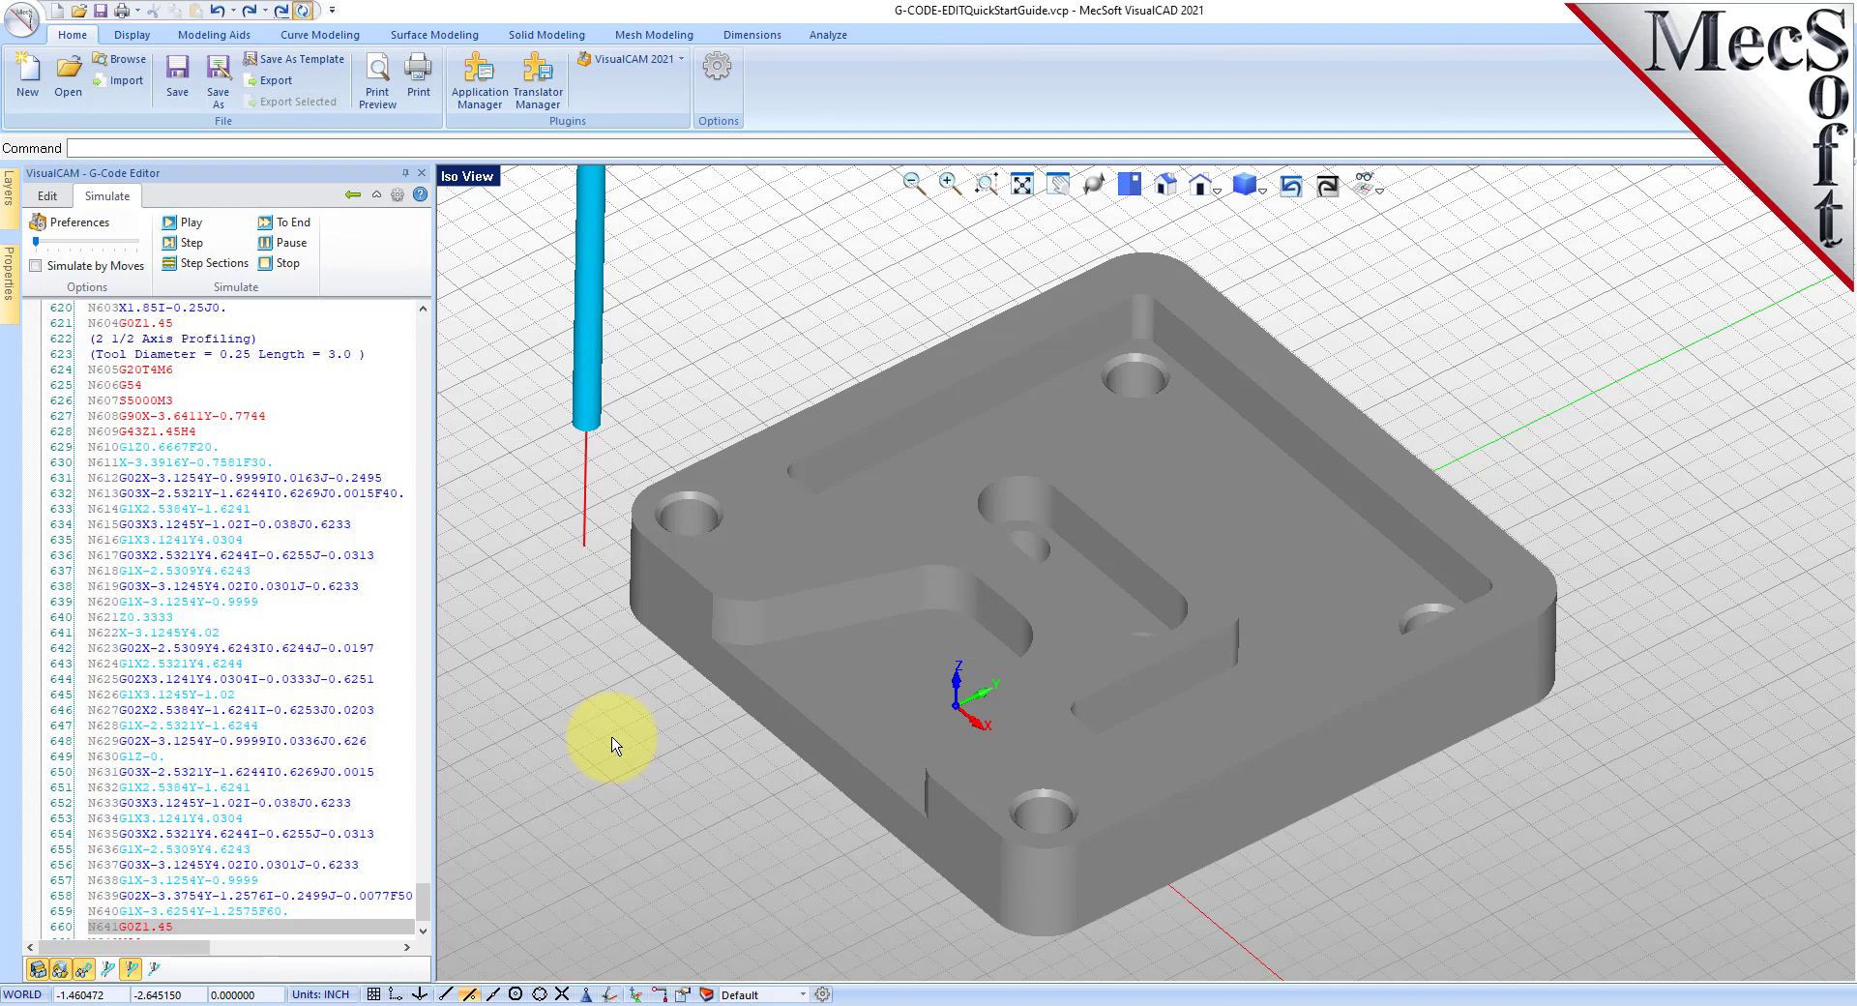
# Return to the start of the G-code, play the material removal simulation and pause it during the pocketing.
pyautogui.moveTo(423, 917); pyautogui.dragTo(484, 401)
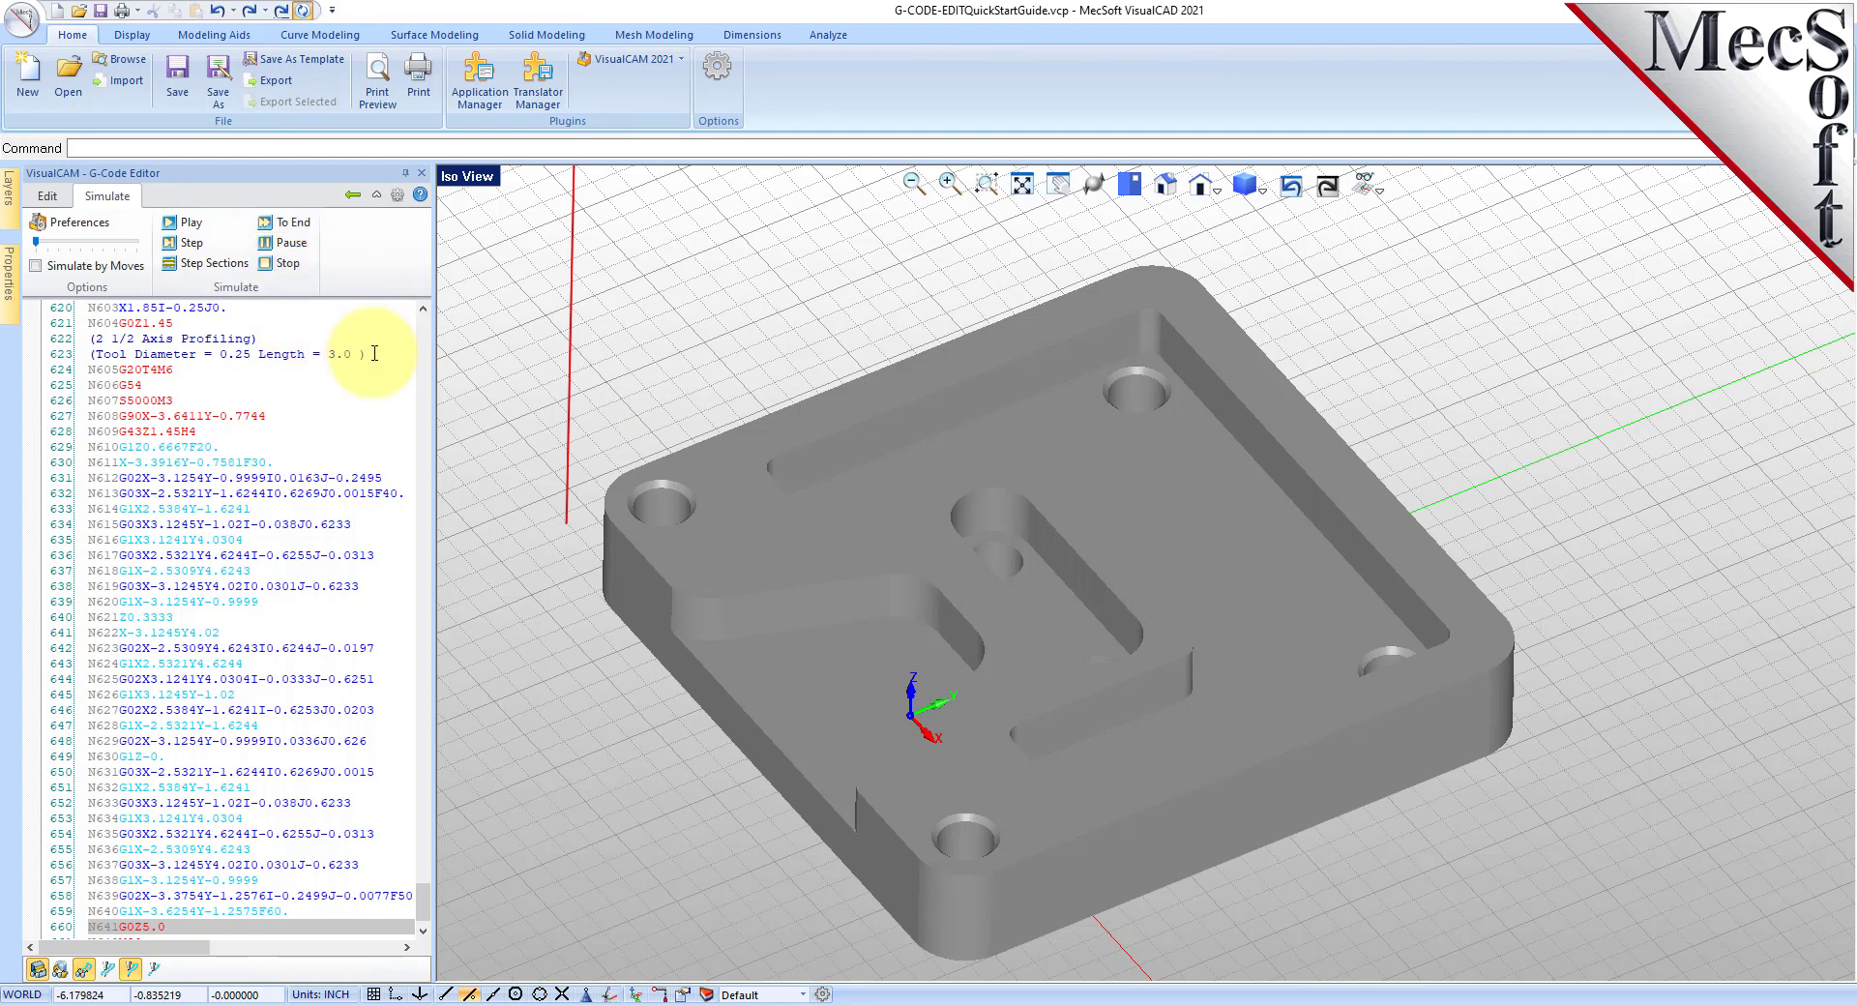
pyautogui.click(190, 223)
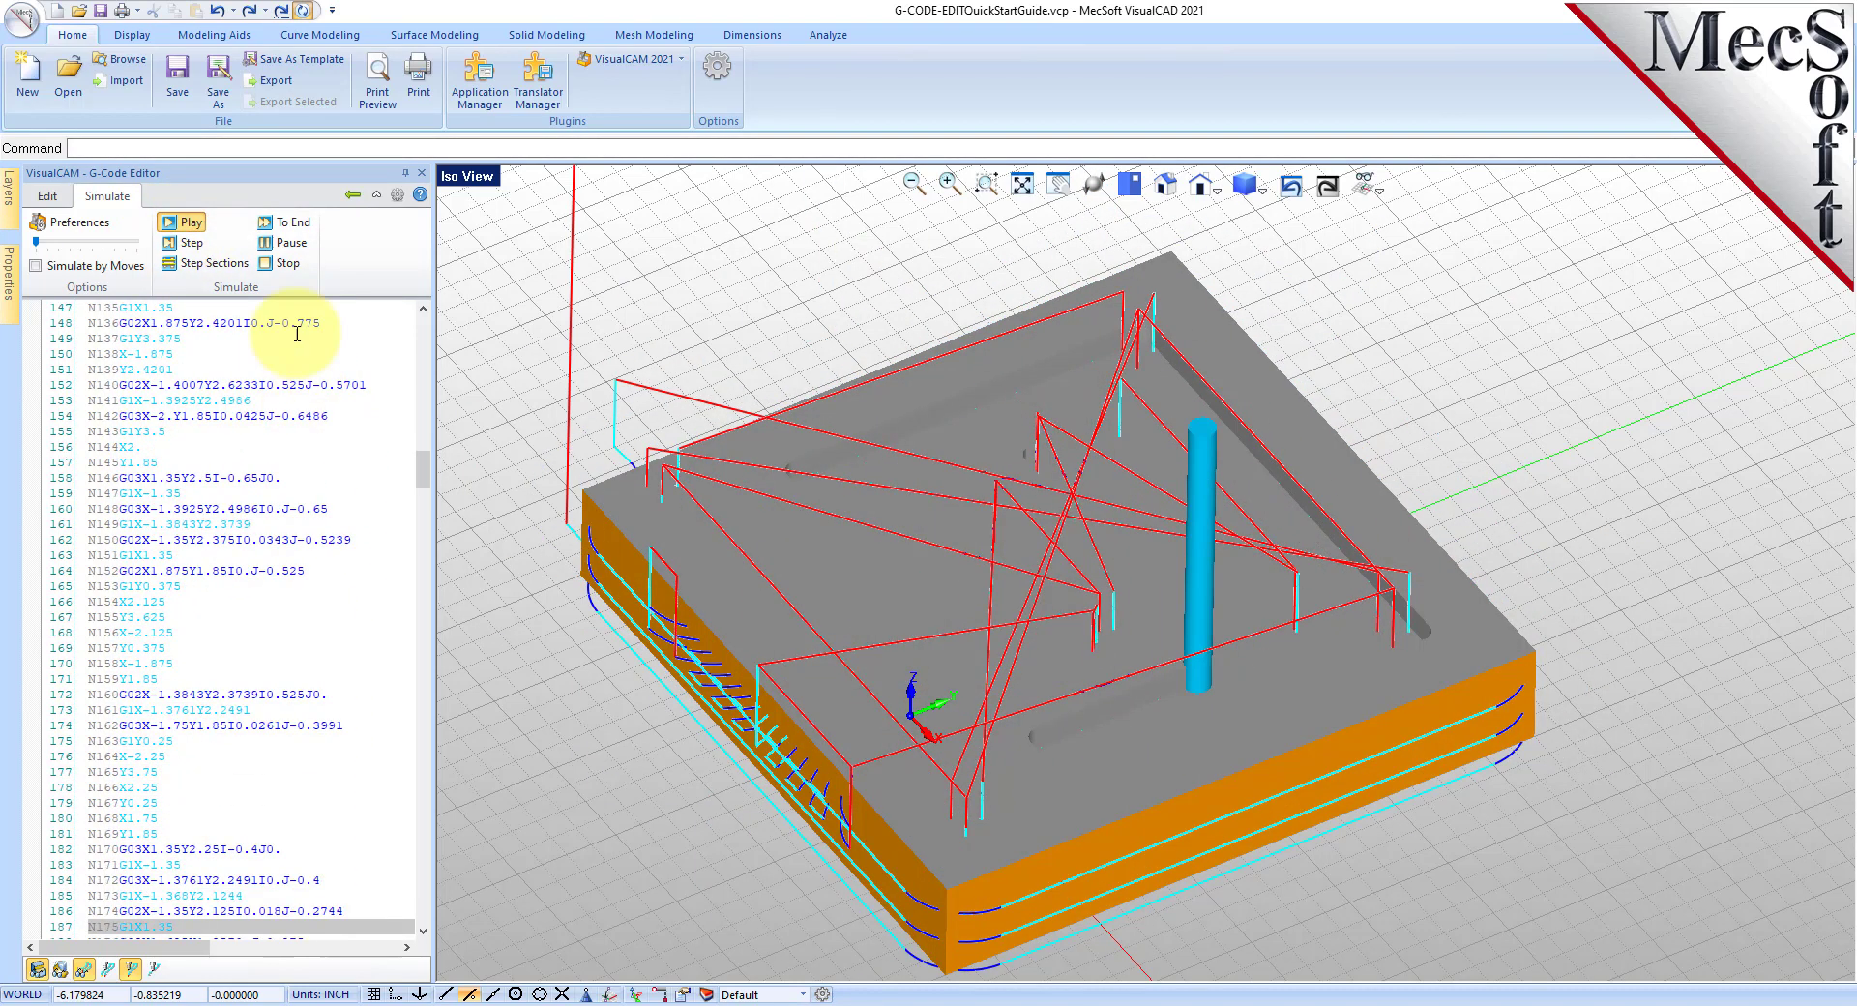
pyautogui.click(296, 248)
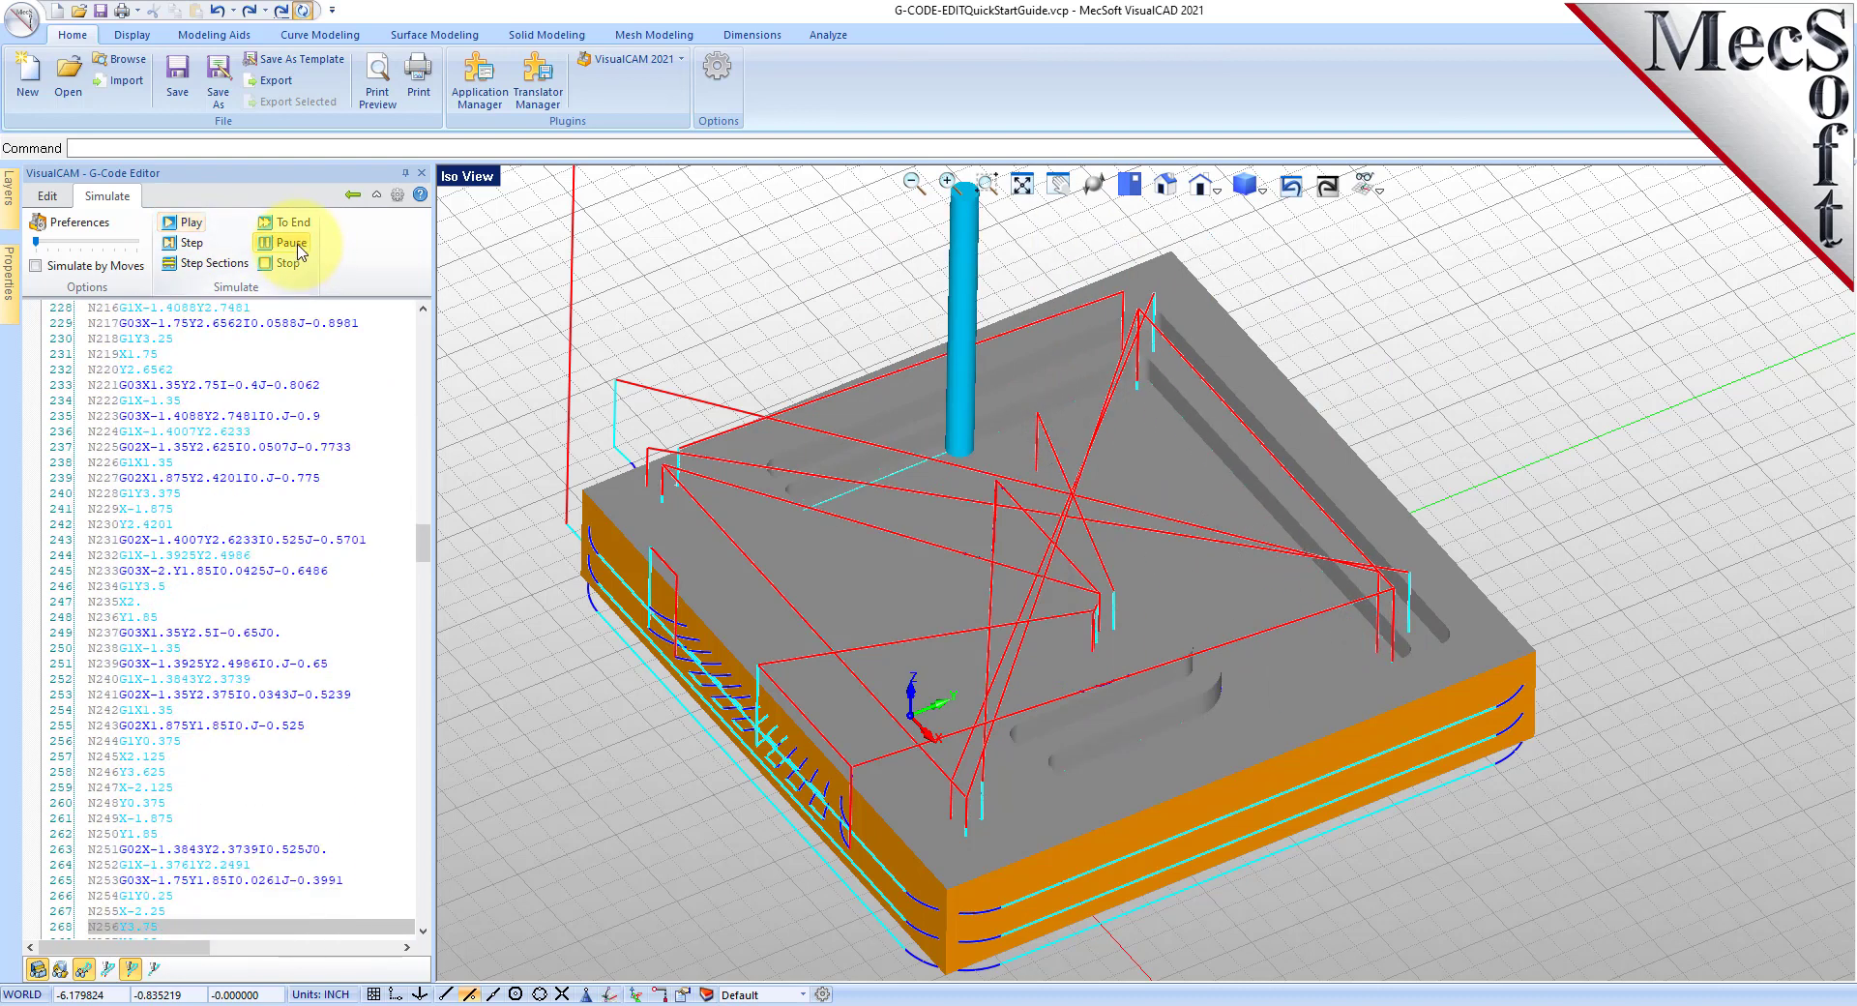
# Advance the paused simulation block by block, and continue through the following G-code section by section.
pyautogui.click(192, 244)
pyautogui.click(196, 248)
pyautogui.click(195, 247)
pyautogui.click(196, 248)
pyautogui.click(197, 247)
pyautogui.click(198, 249)
pyautogui.click(202, 252)
pyautogui.click(202, 251)
pyautogui.click(202, 252)
pyautogui.click(202, 252)
pyautogui.click(203, 251)
pyautogui.click(202, 251)
pyautogui.click(202, 252)
pyautogui.click(203, 251)
pyautogui.click(204, 257)
pyautogui.click(204, 257)
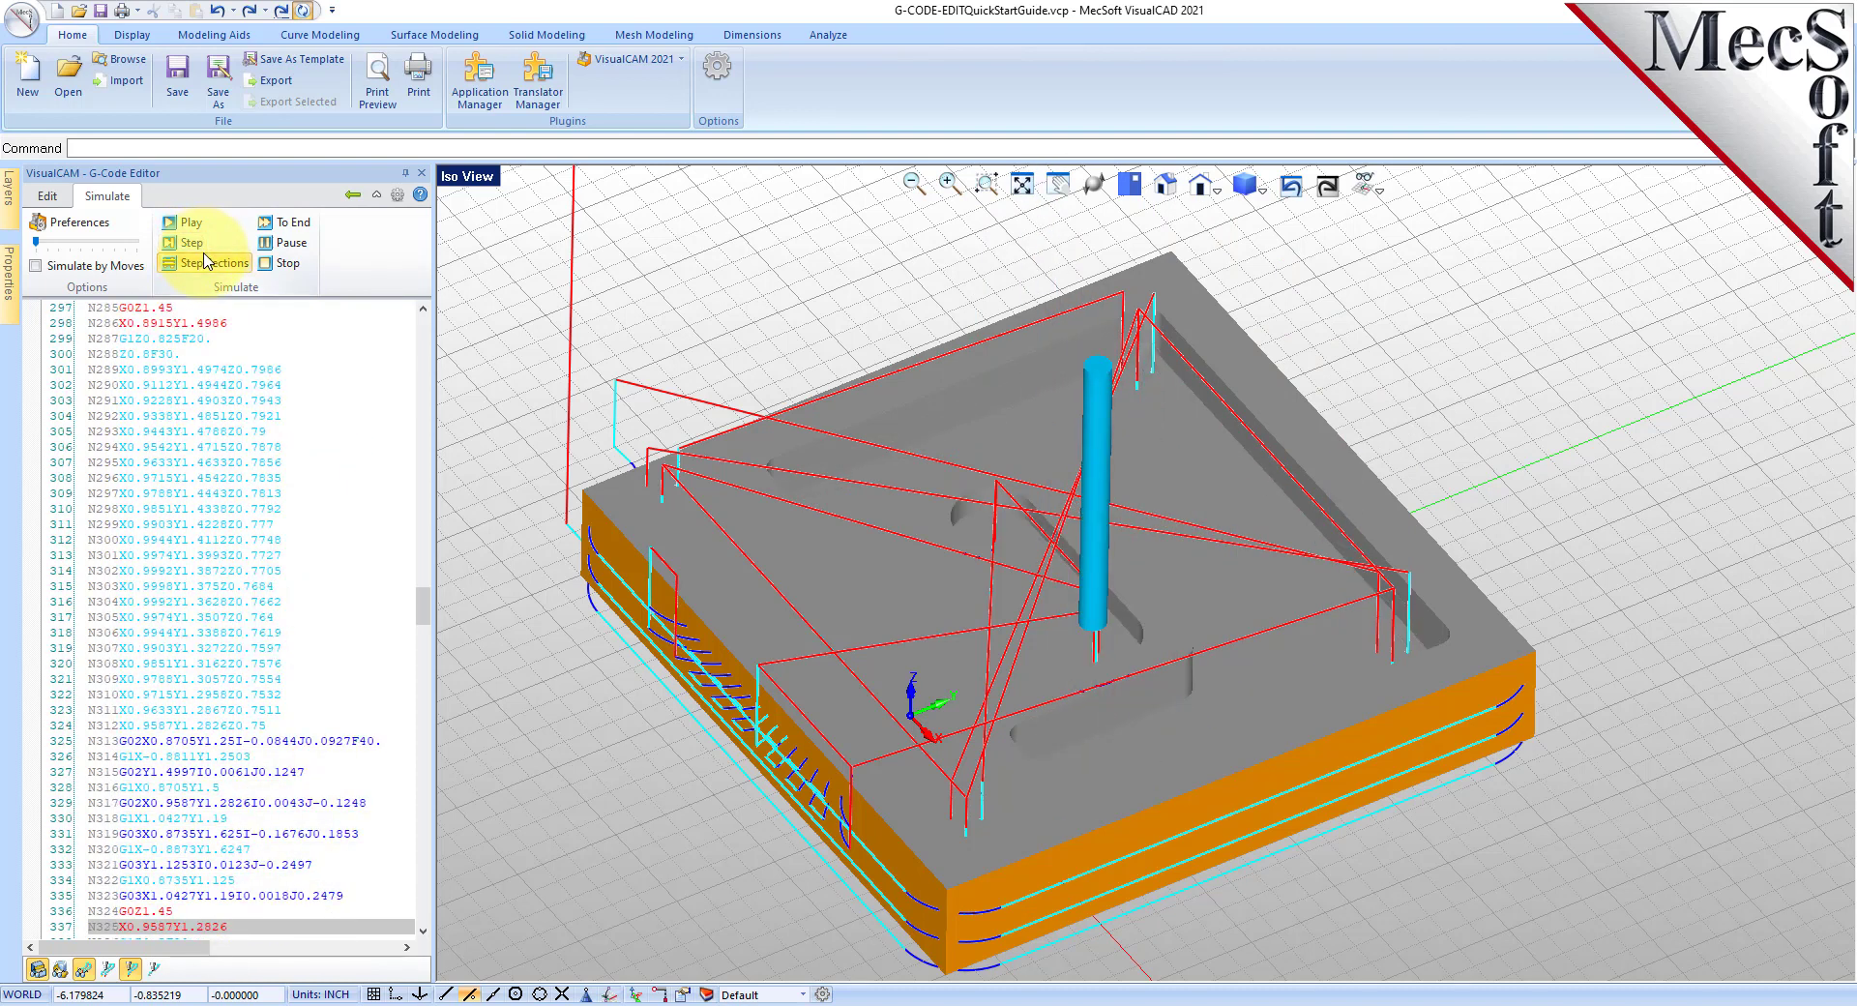
pyautogui.click(205, 259)
pyautogui.click(205, 258)
pyautogui.click(205, 259)
pyautogui.click(205, 259)
# Restart from the first line of G-code and step block by block through the facing cuts and into the FLATMILL-1/4 INCH pocketing.
pyautogui.rightClick(196, 377)
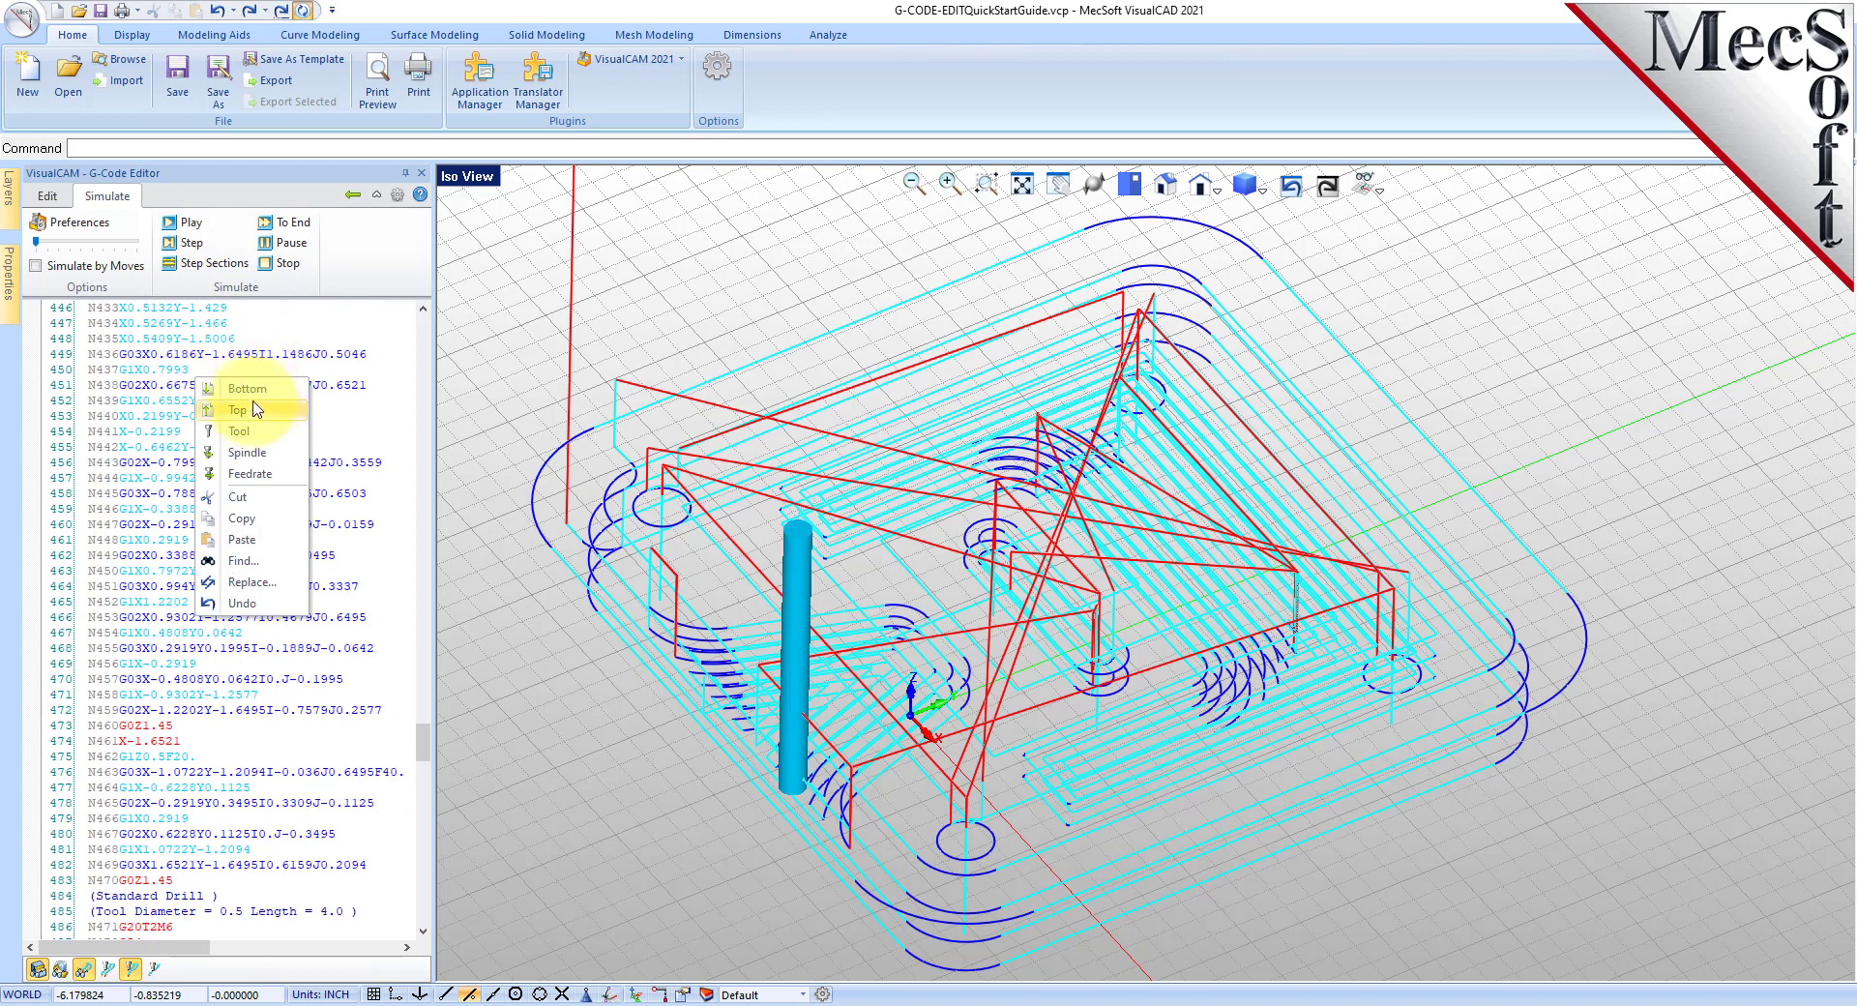
pyautogui.moveTo(426, 764); pyautogui.dragTo(426, 310)
pyautogui.click(193, 243)
pyautogui.click(194, 242)
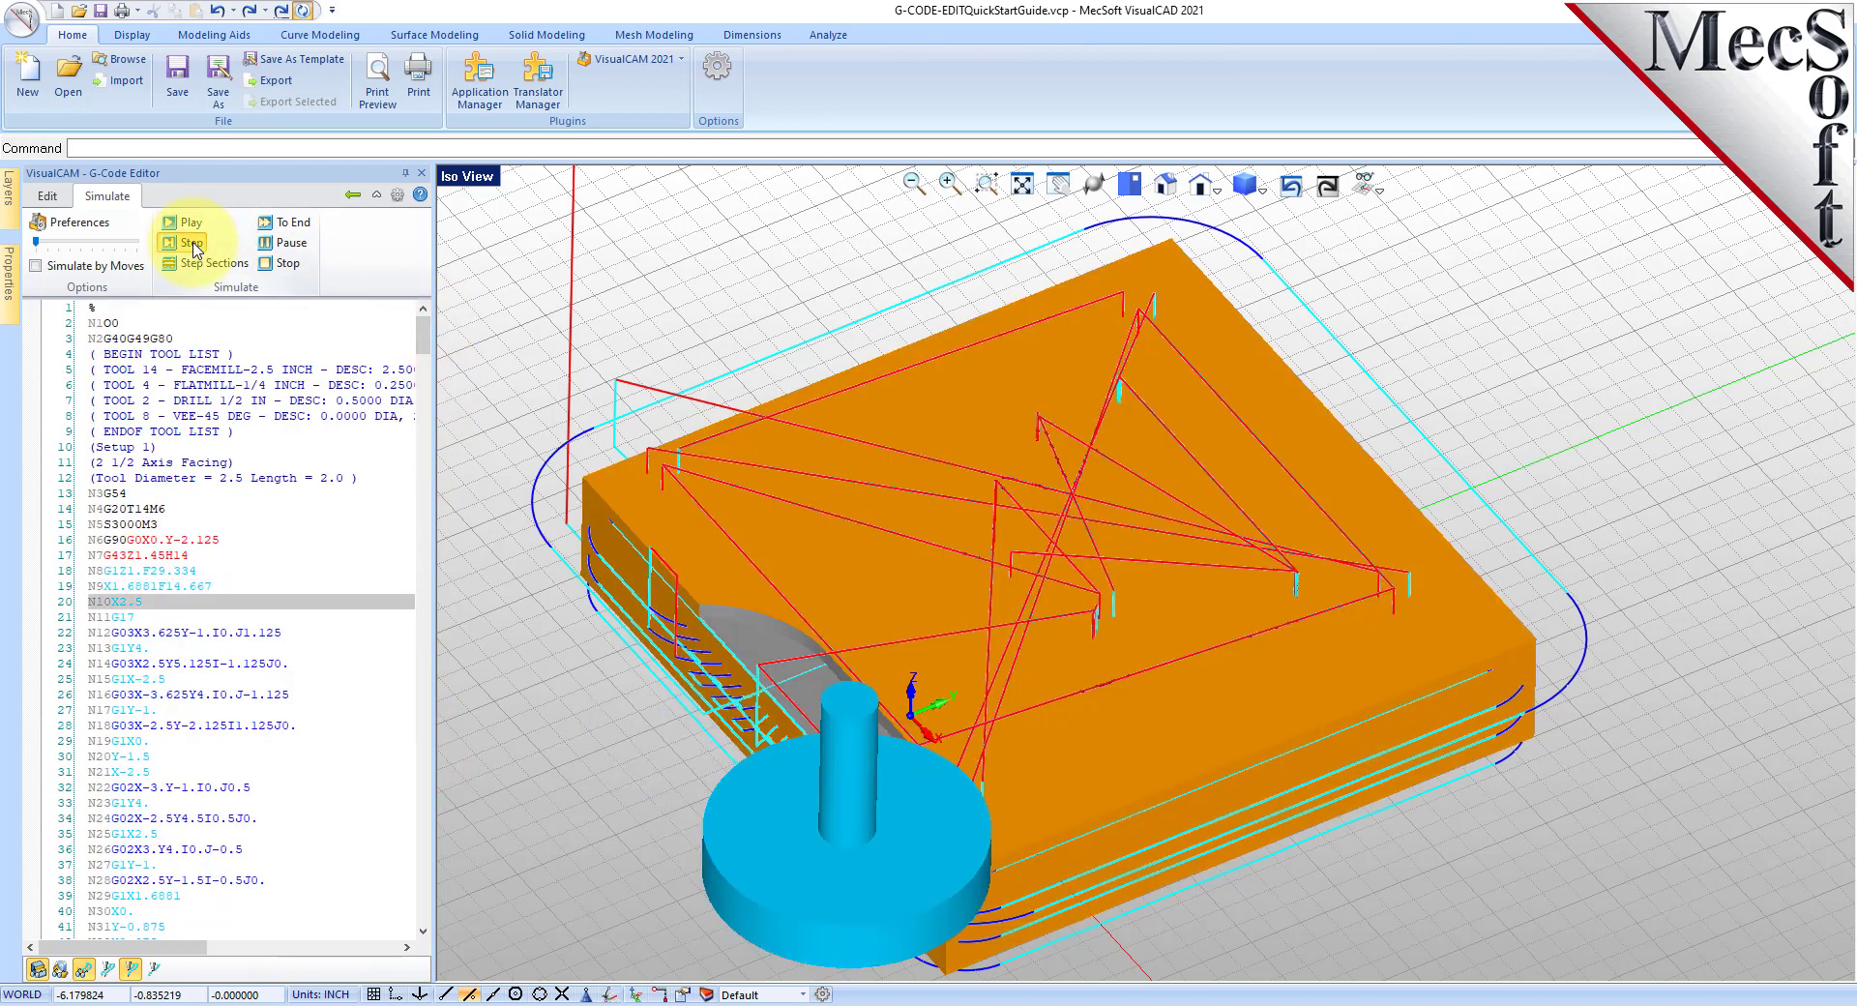
pyautogui.click(193, 243)
pyautogui.click(194, 243)
pyautogui.click(194, 243)
pyautogui.click(193, 243)
pyautogui.click(195, 242)
pyautogui.click(194, 242)
pyautogui.click(194, 242)
pyautogui.click(194, 242)
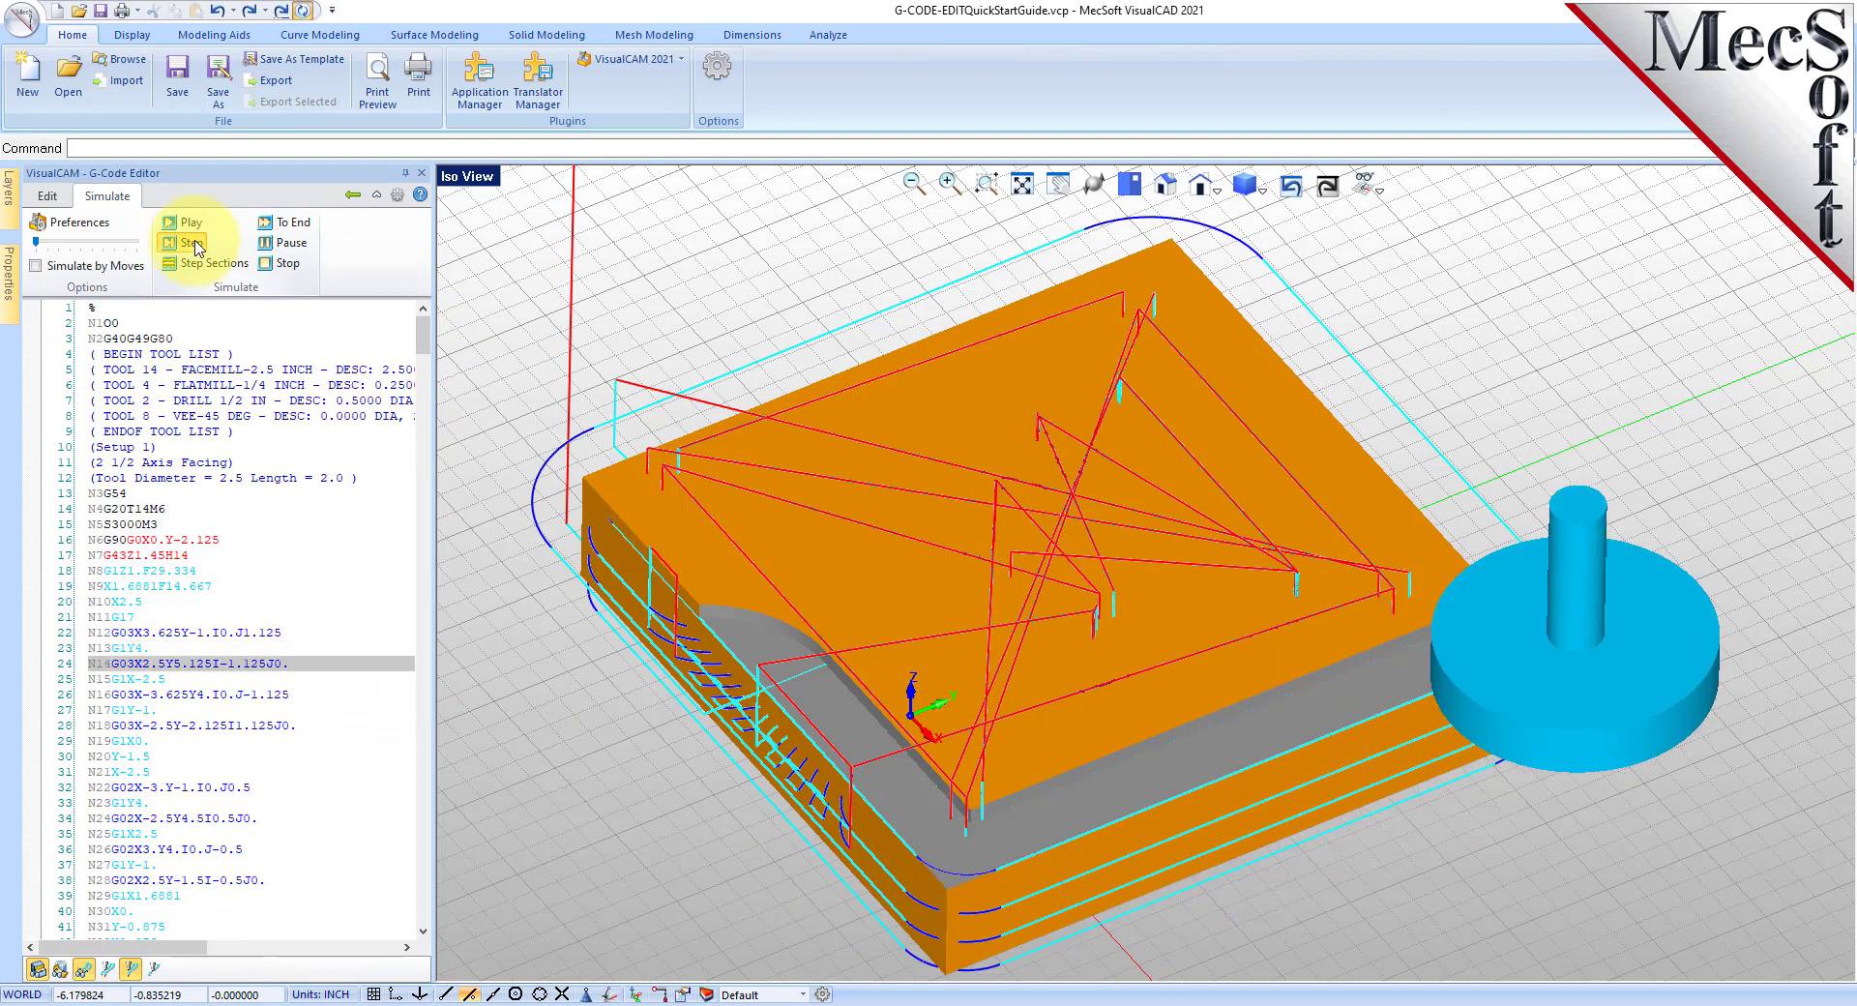
pyautogui.click(195, 243)
pyautogui.click(194, 242)
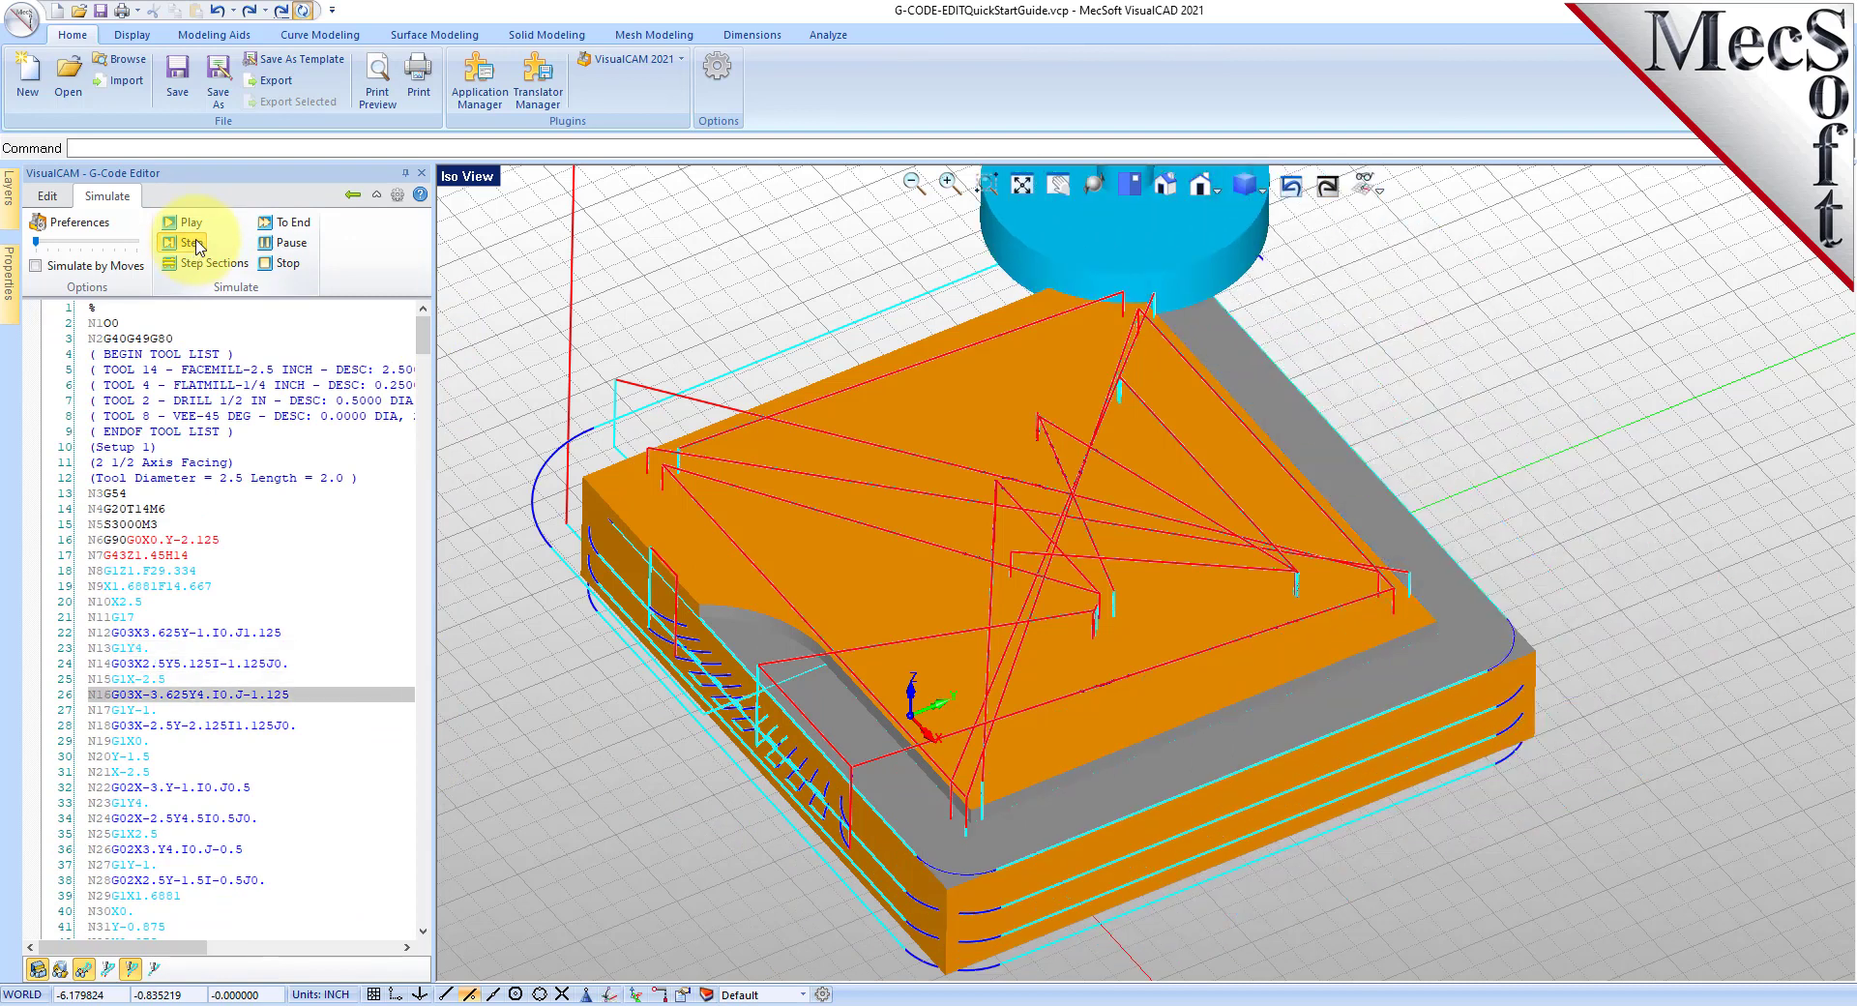
pyautogui.click(194, 243)
pyautogui.click(195, 243)
pyautogui.click(194, 243)
pyautogui.click(195, 243)
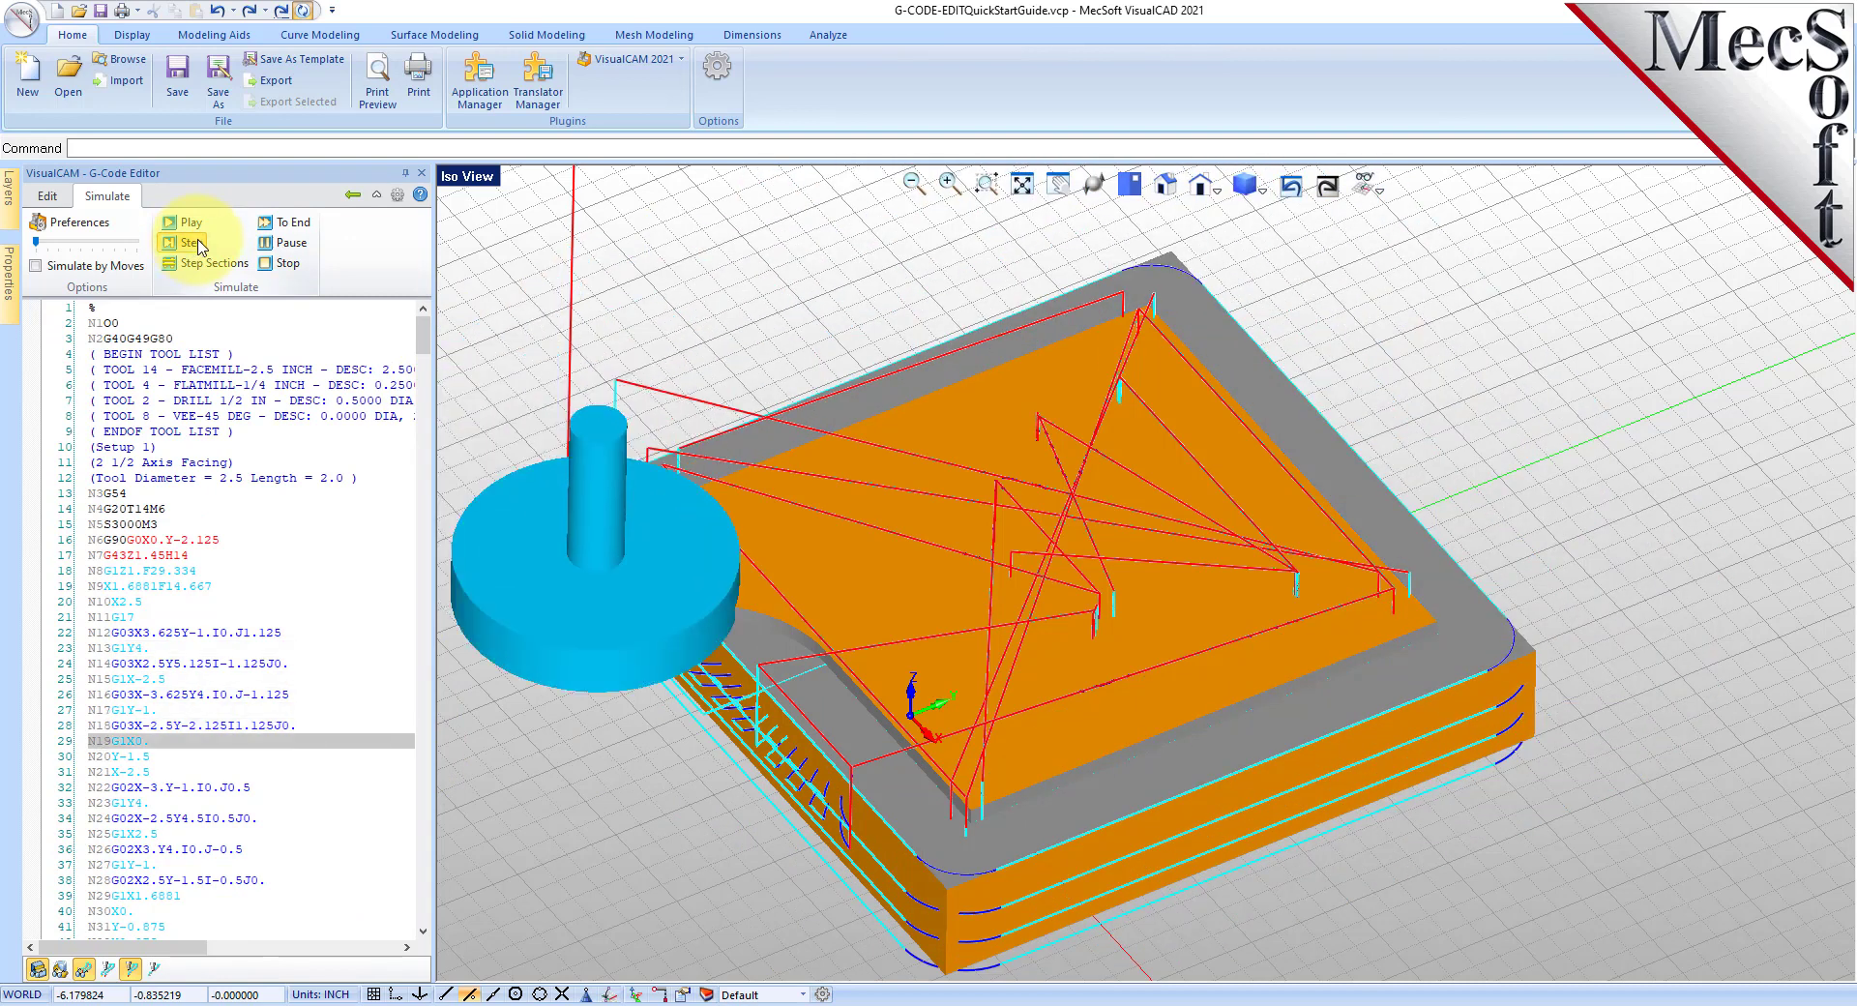
pyautogui.click(194, 243)
pyautogui.click(194, 242)
pyautogui.click(194, 242)
pyautogui.click(195, 243)
pyautogui.click(195, 243)
pyautogui.click(197, 246)
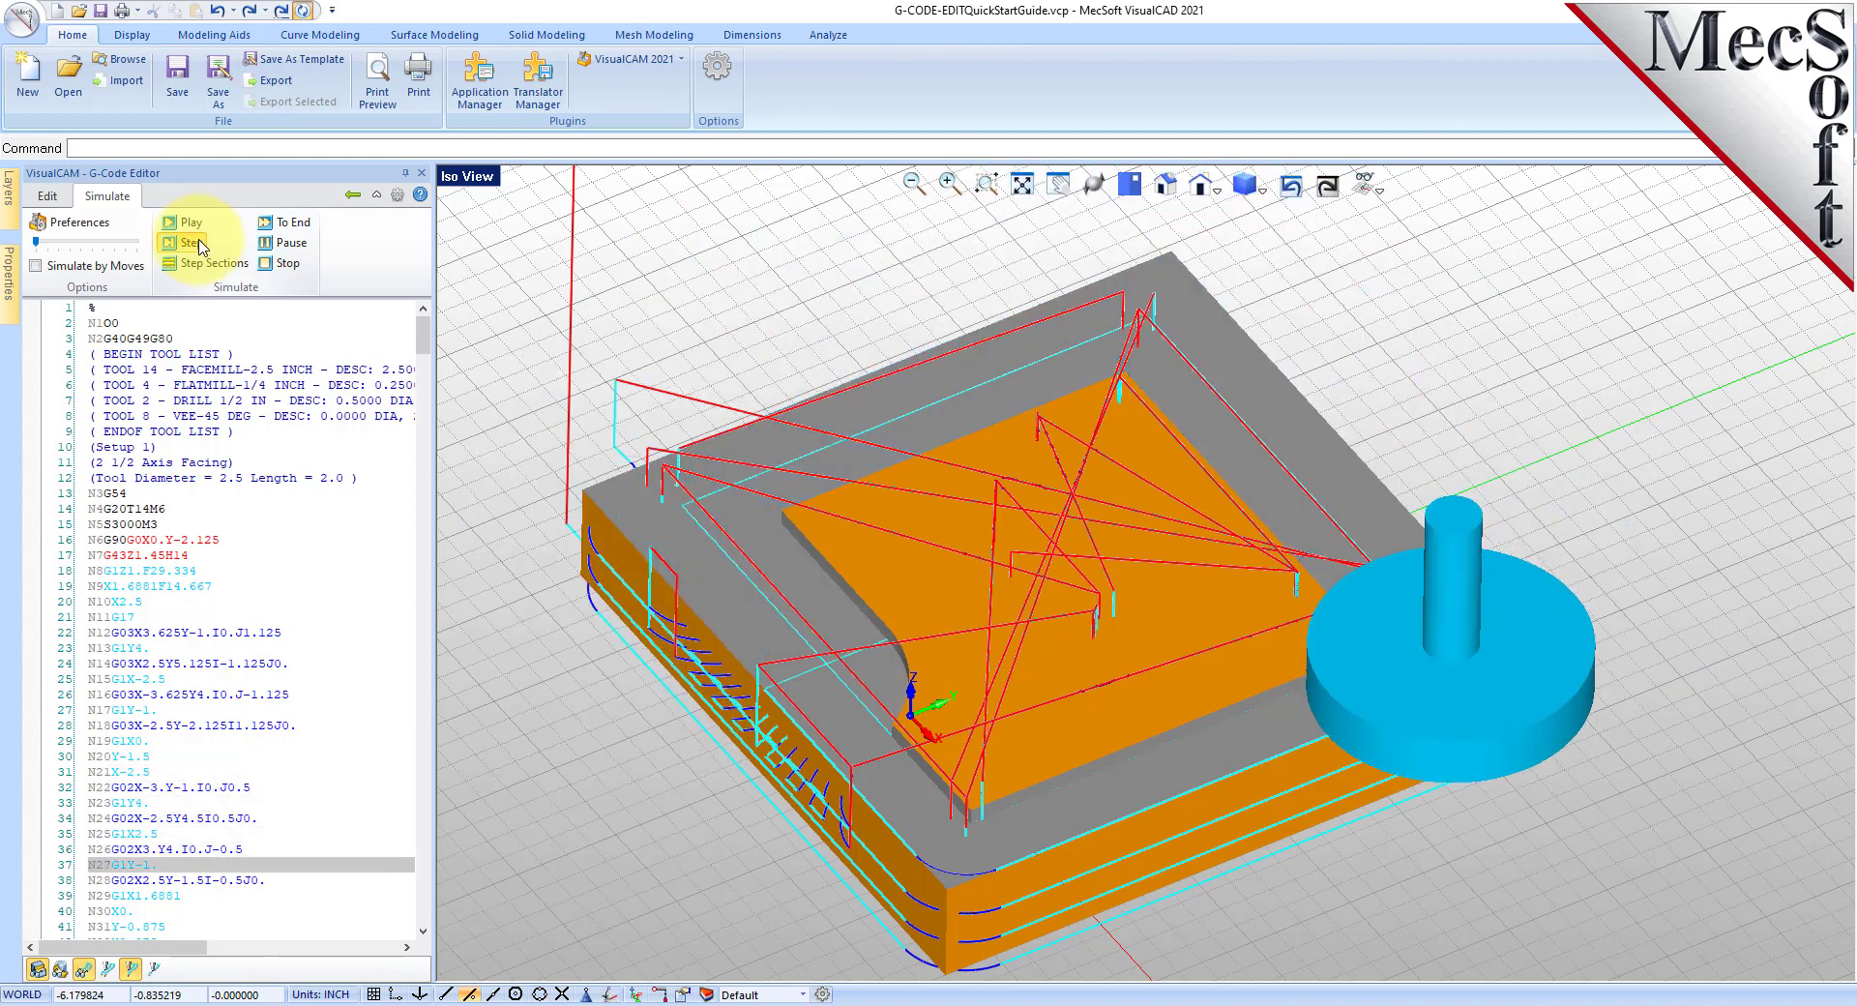
pyautogui.click(196, 245)
pyautogui.click(197, 246)
pyautogui.click(196, 245)
pyautogui.click(197, 246)
pyautogui.click(197, 245)
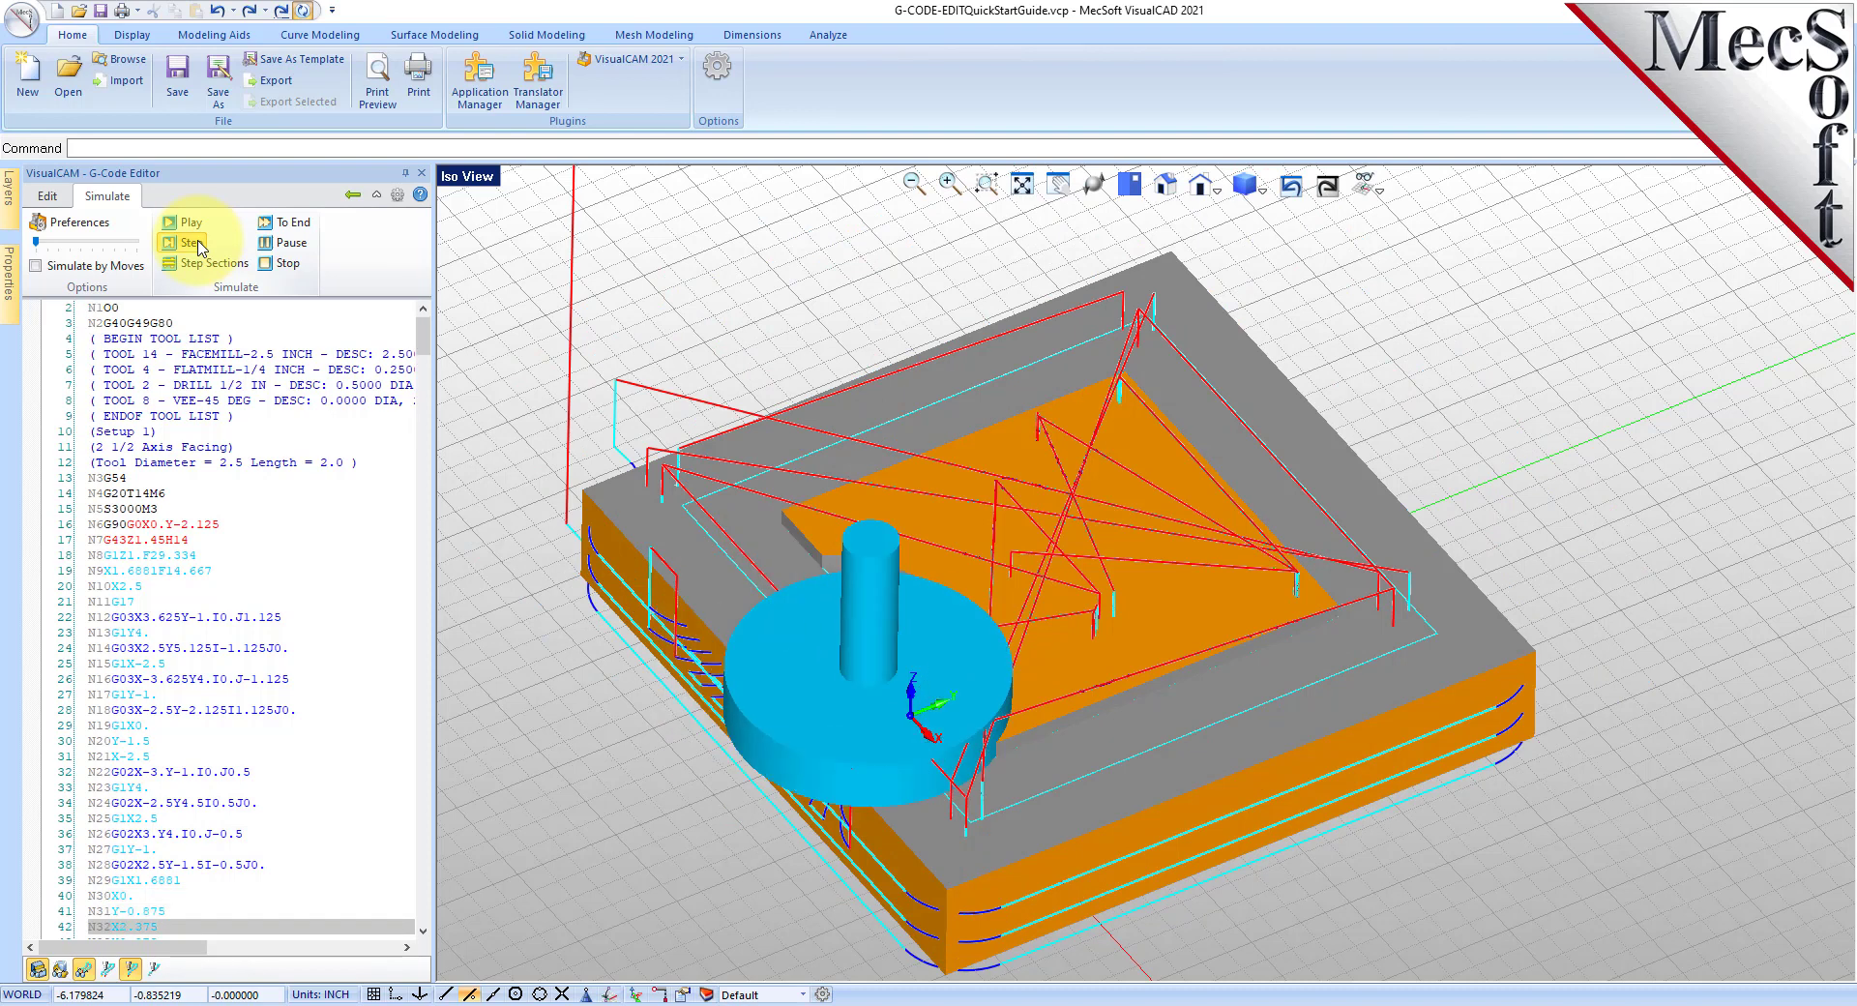
pyautogui.click(196, 246)
pyautogui.click(196, 246)
pyautogui.click(196, 246)
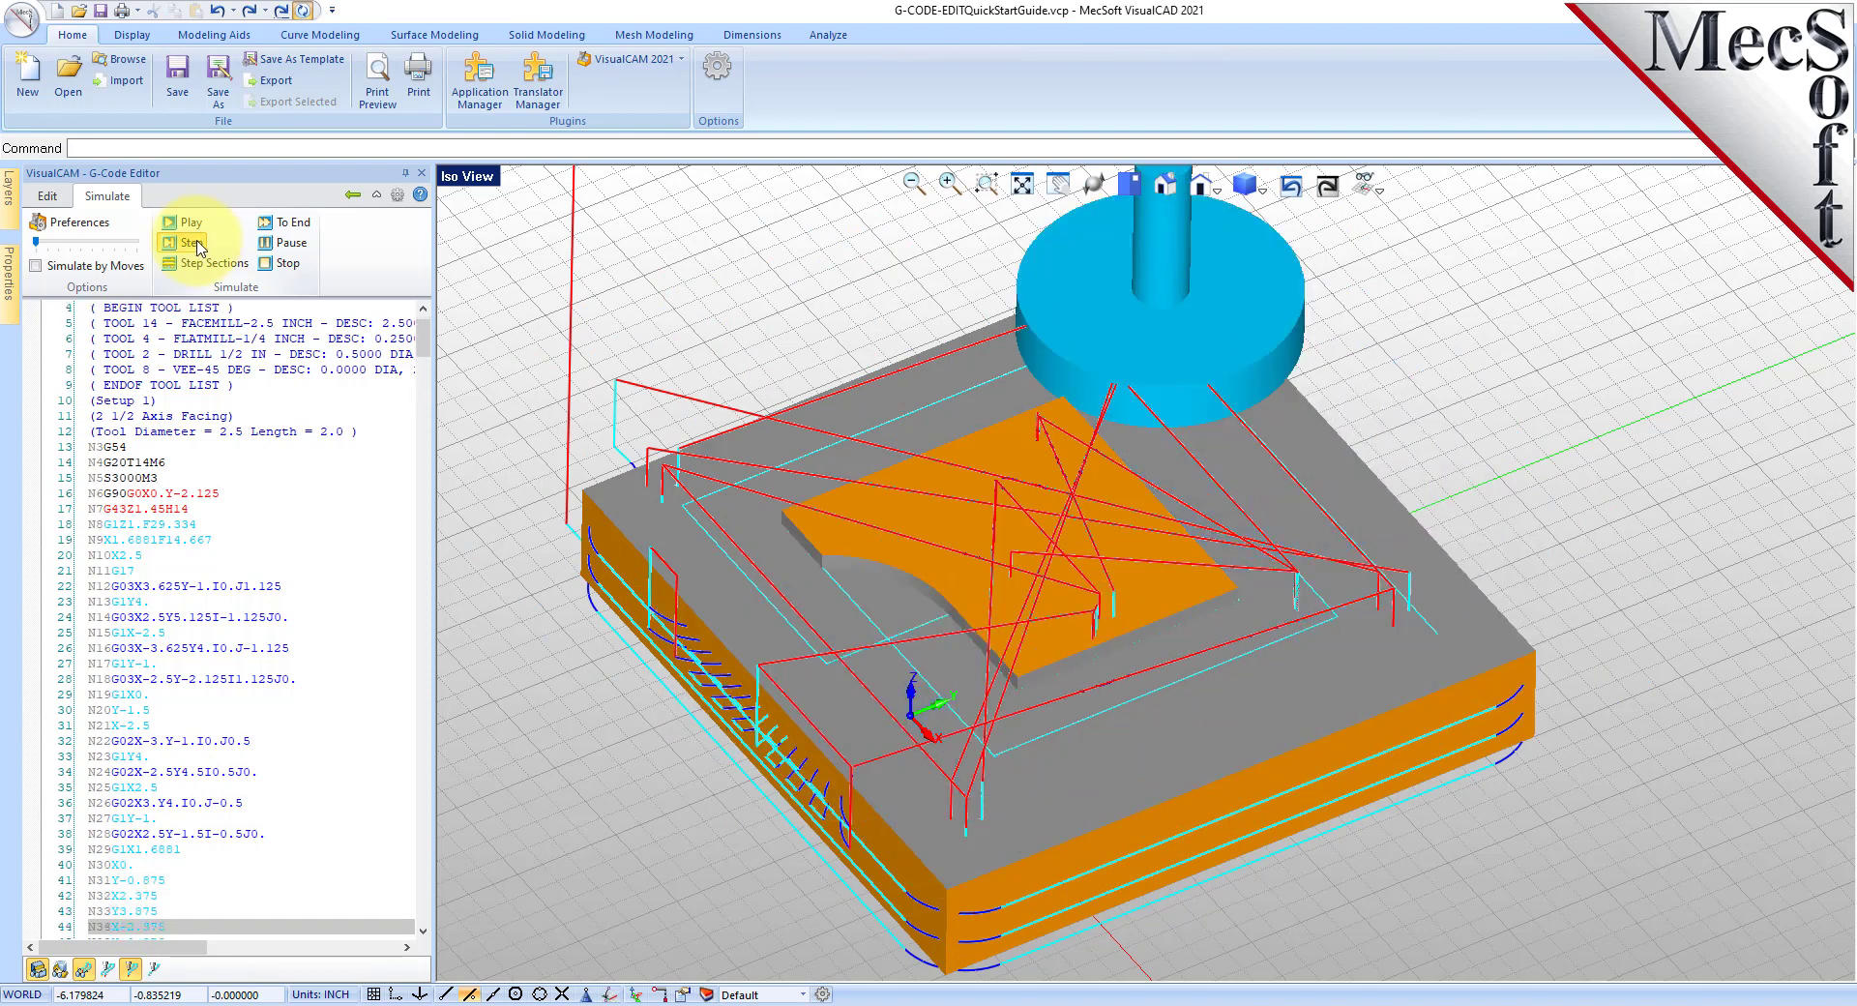
pyautogui.click(196, 246)
pyautogui.click(199, 246)
pyautogui.click(198, 247)
pyautogui.click(198, 247)
pyautogui.click(198, 247)
pyautogui.click(198, 247)
pyautogui.click(198, 247)
pyautogui.click(199, 247)
pyautogui.click(198, 246)
pyautogui.click(199, 246)
pyautogui.click(198, 246)
pyautogui.click(198, 246)
pyautogui.click(198, 247)
pyautogui.click(198, 247)
pyautogui.click(198, 246)
pyautogui.click(199, 246)
pyautogui.click(199, 247)
pyautogui.click(199, 247)
pyautogui.click(198, 247)
pyautogui.click(199, 246)
pyautogui.click(199, 247)
pyautogui.click(198, 247)
pyautogui.click(198, 247)
pyautogui.click(198, 247)
pyautogui.click(198, 248)
pyautogui.click(196, 248)
pyautogui.click(197, 249)
pyautogui.click(198, 248)
pyautogui.click(197, 248)
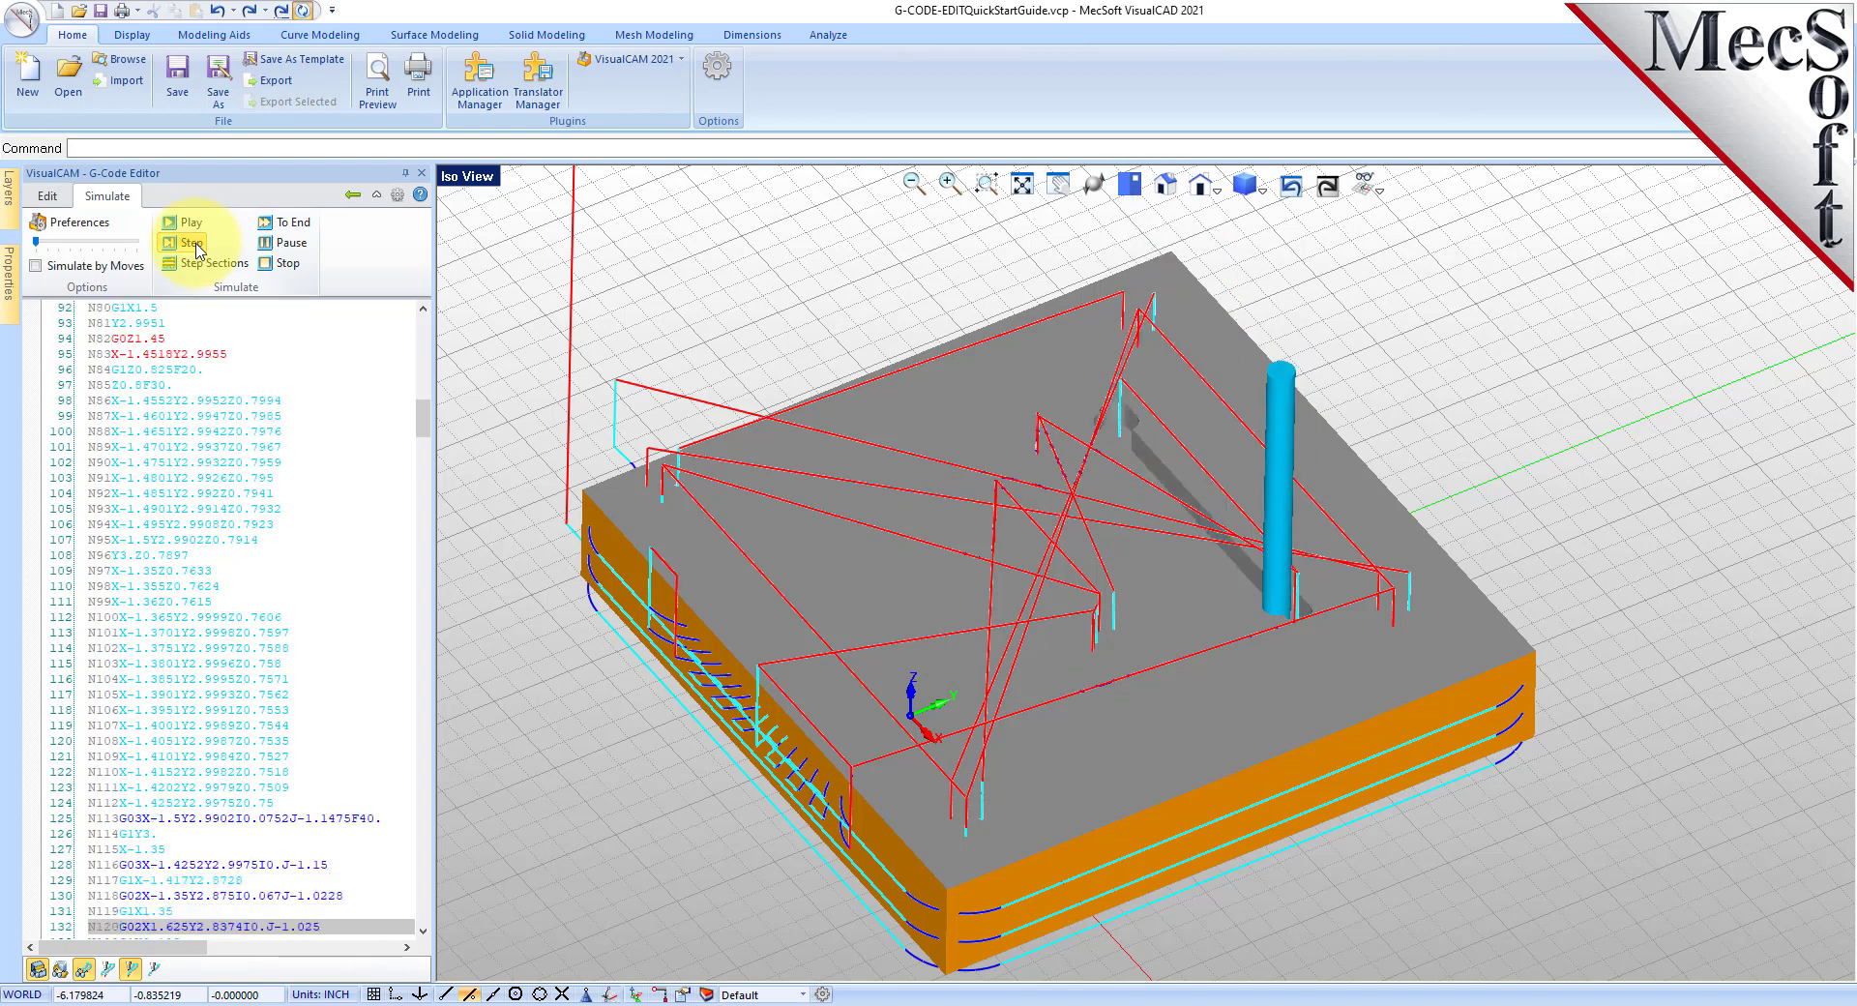
pyautogui.click(199, 249)
pyautogui.click(198, 249)
pyautogui.click(199, 249)
pyautogui.click(199, 248)
pyautogui.click(200, 250)
pyautogui.click(200, 249)
pyautogui.click(200, 249)
pyautogui.click(200, 250)
pyautogui.click(200, 250)
pyautogui.click(200, 250)
pyautogui.click(198, 249)
pyautogui.click(199, 250)
pyautogui.click(197, 250)
pyautogui.click(197, 250)
pyautogui.click(197, 249)
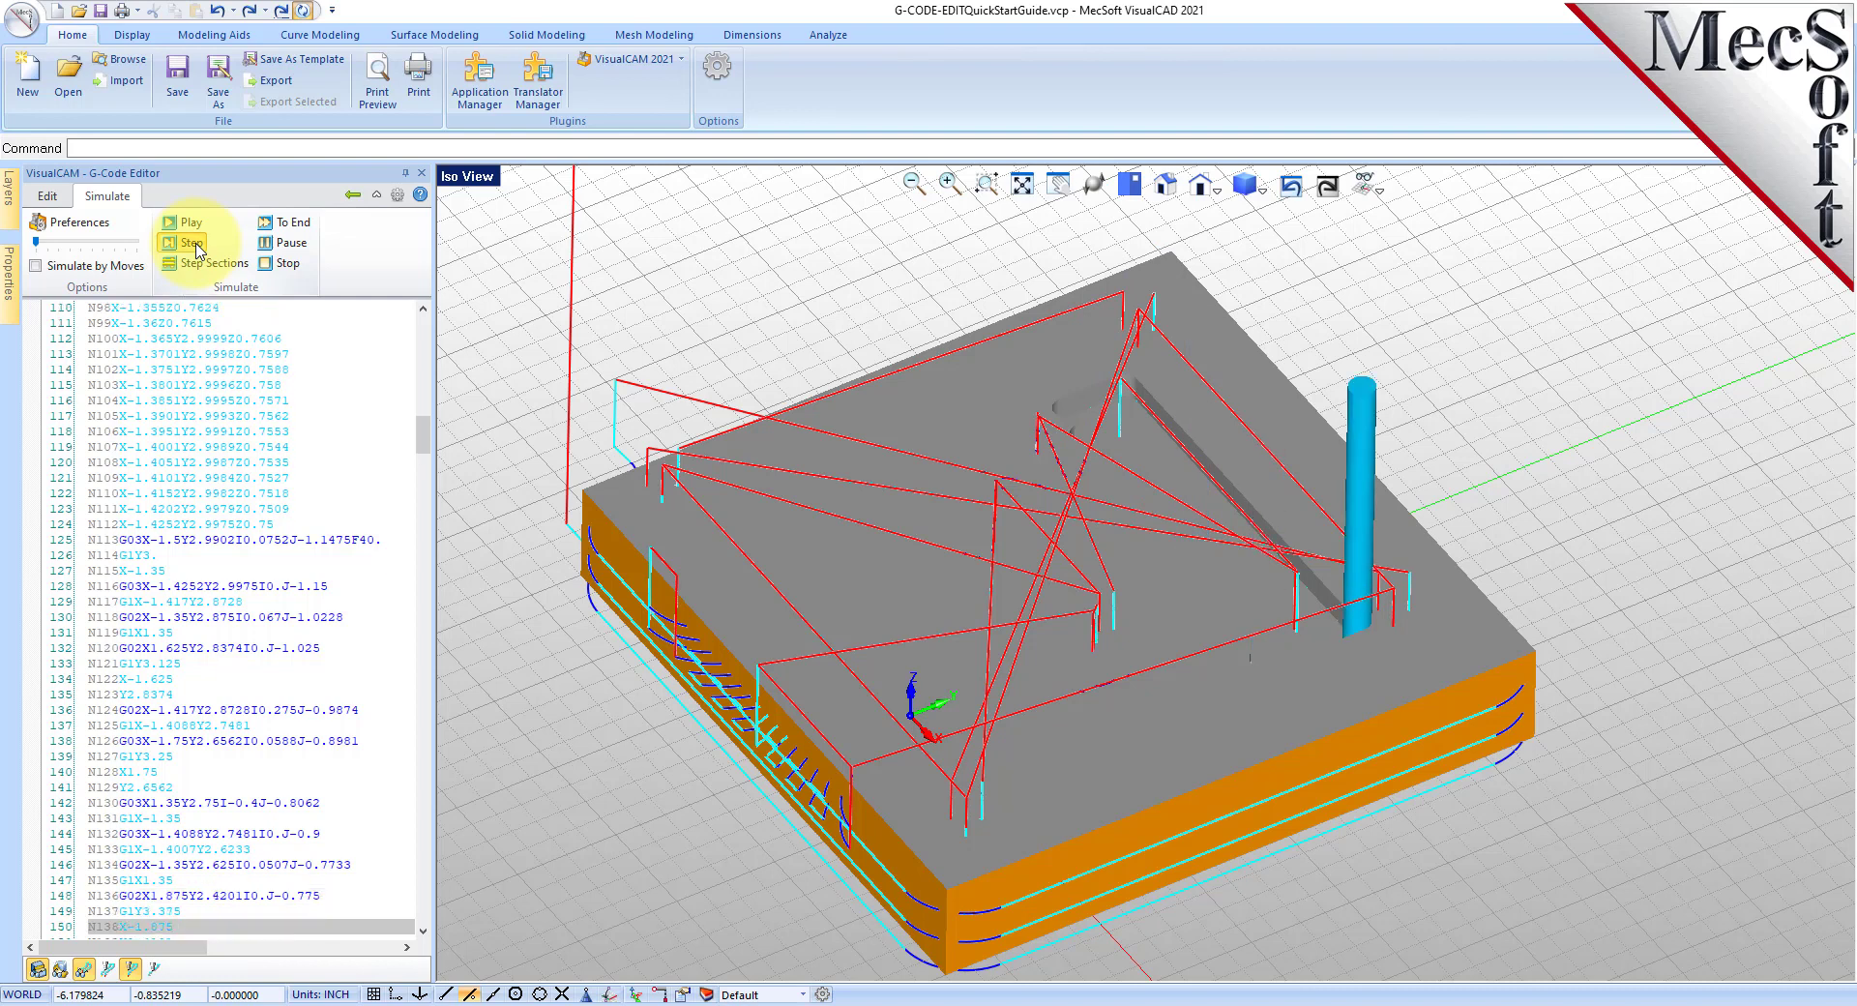
pyautogui.click(198, 249)
pyautogui.click(198, 250)
pyautogui.click(199, 250)
pyautogui.click(199, 250)
pyautogui.click(200, 250)
pyautogui.click(201, 249)
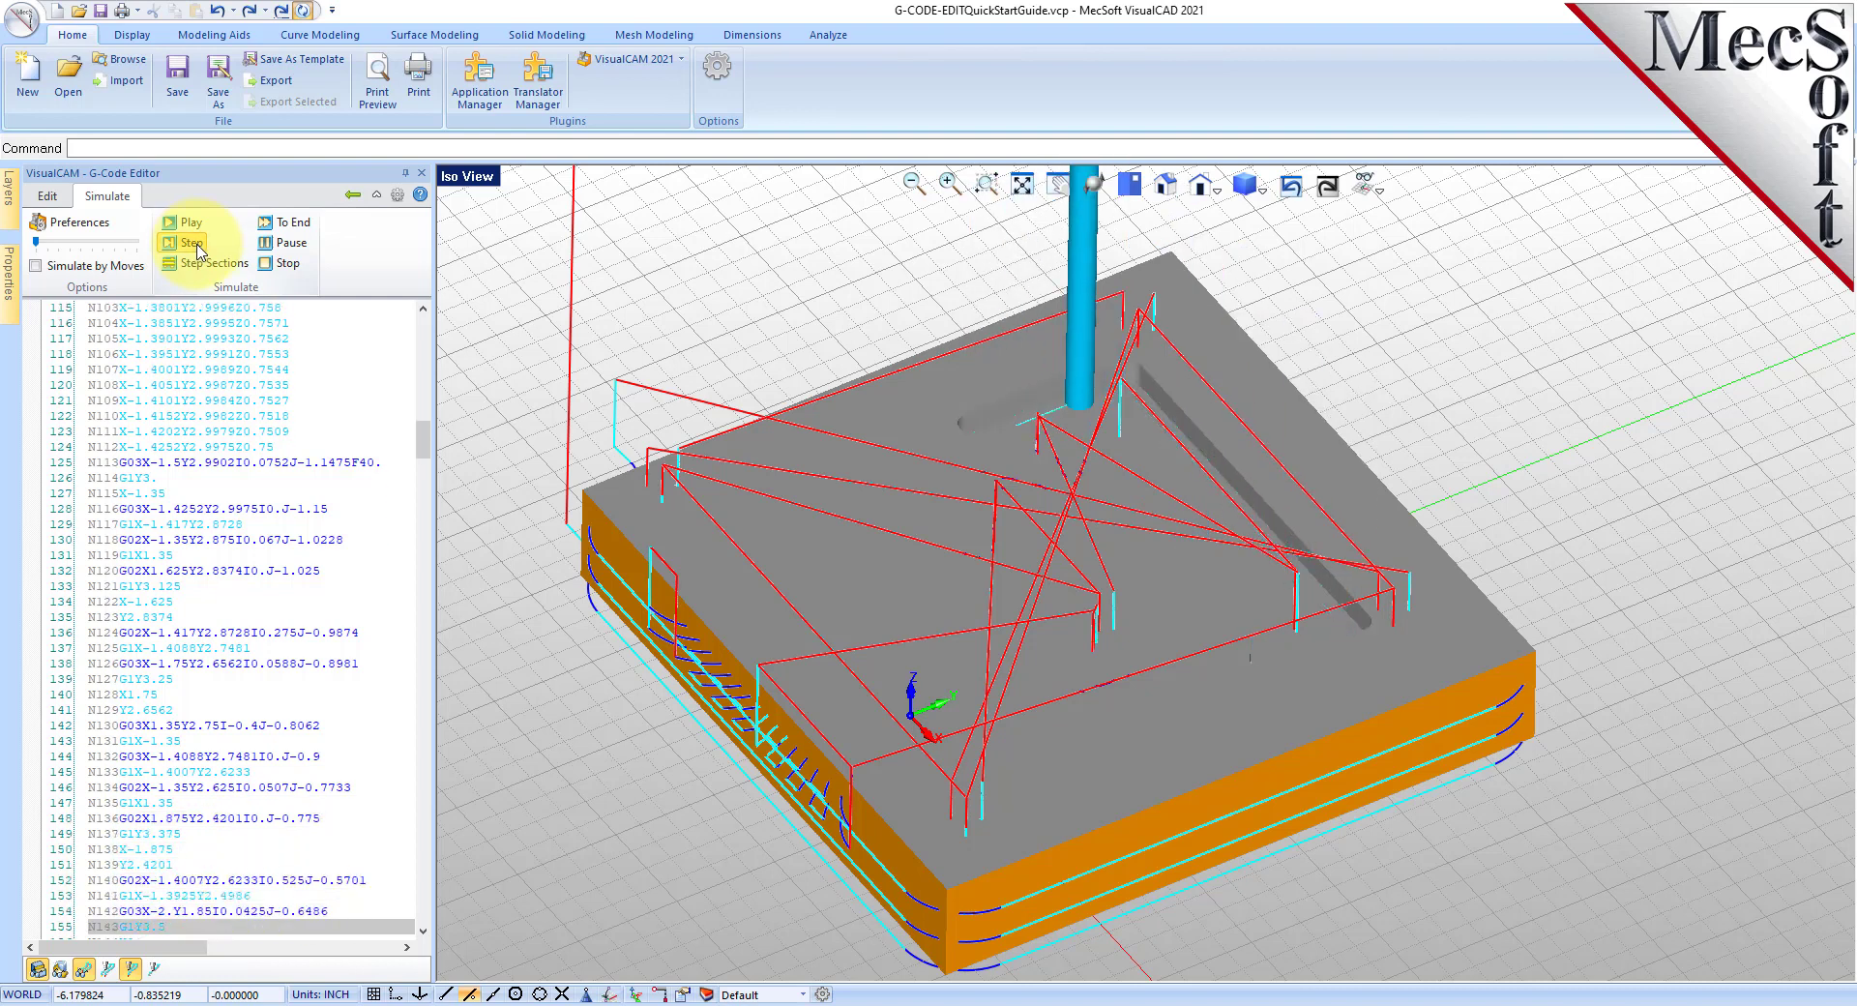
pyautogui.click(199, 250)
pyautogui.click(199, 249)
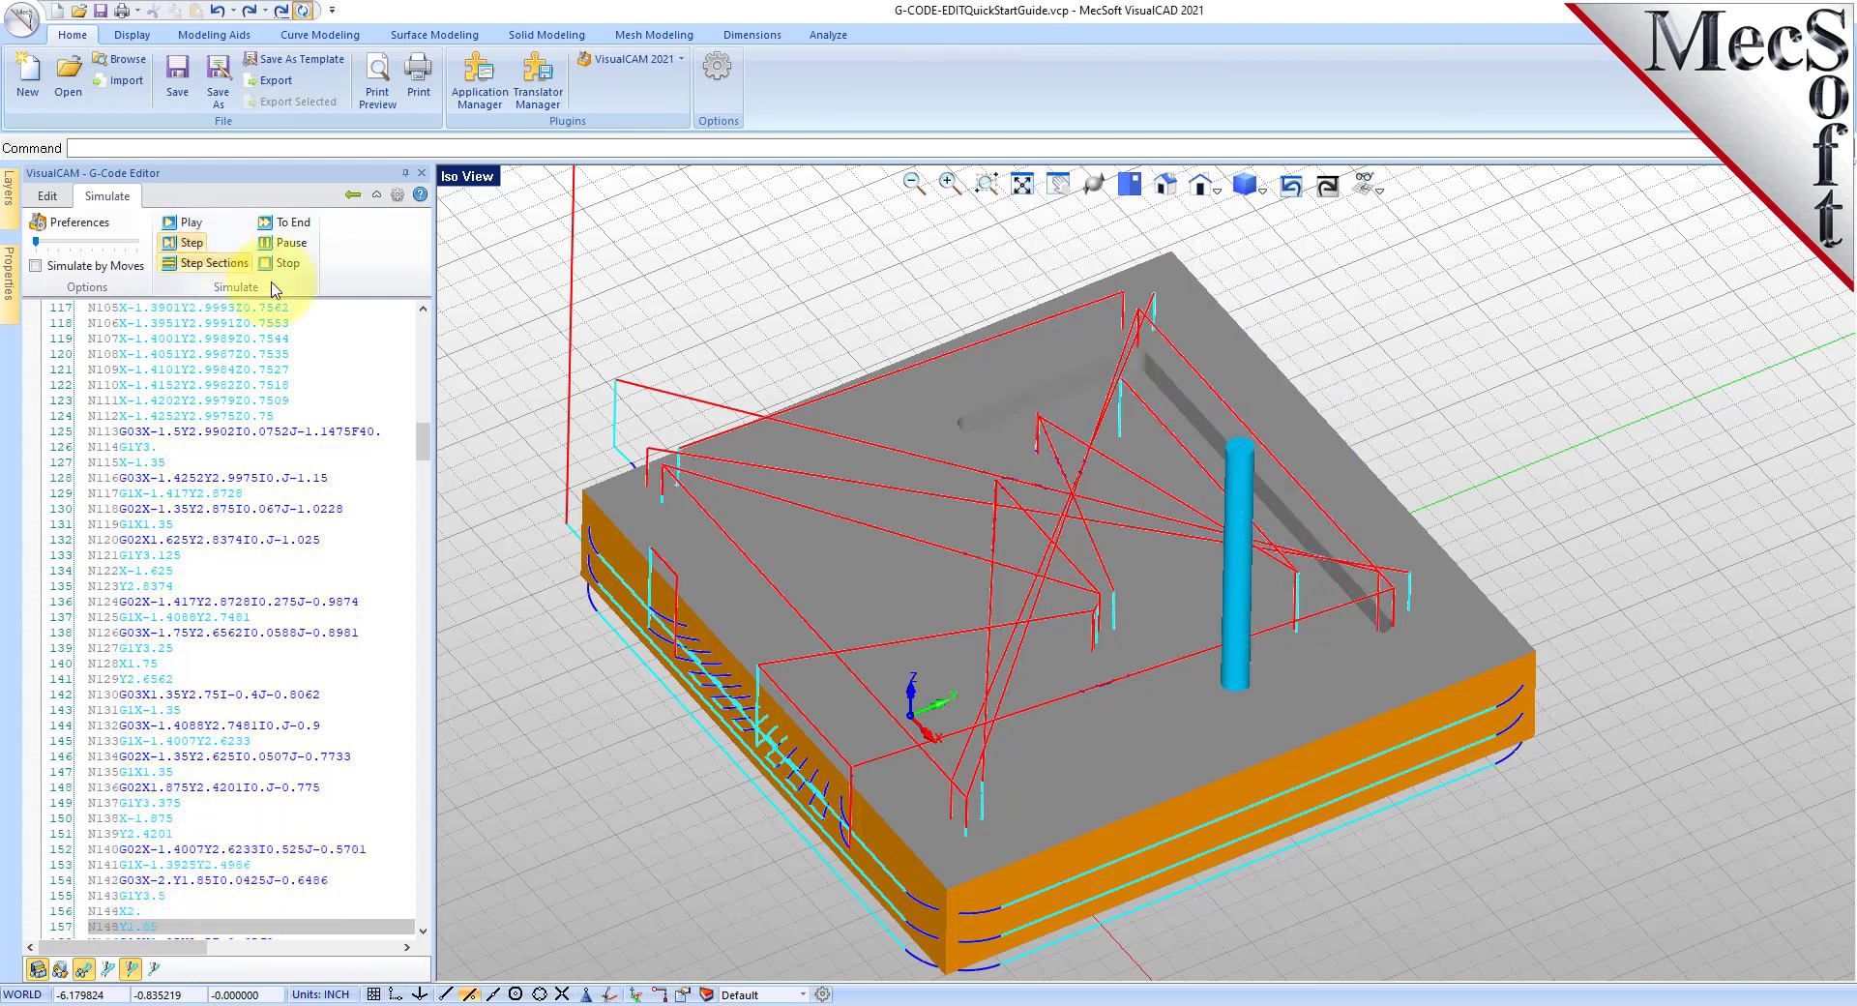
# Simulate the remaining toolpath to the end and scroll back to the first line of the G-code.
pyautogui.click(295, 228)
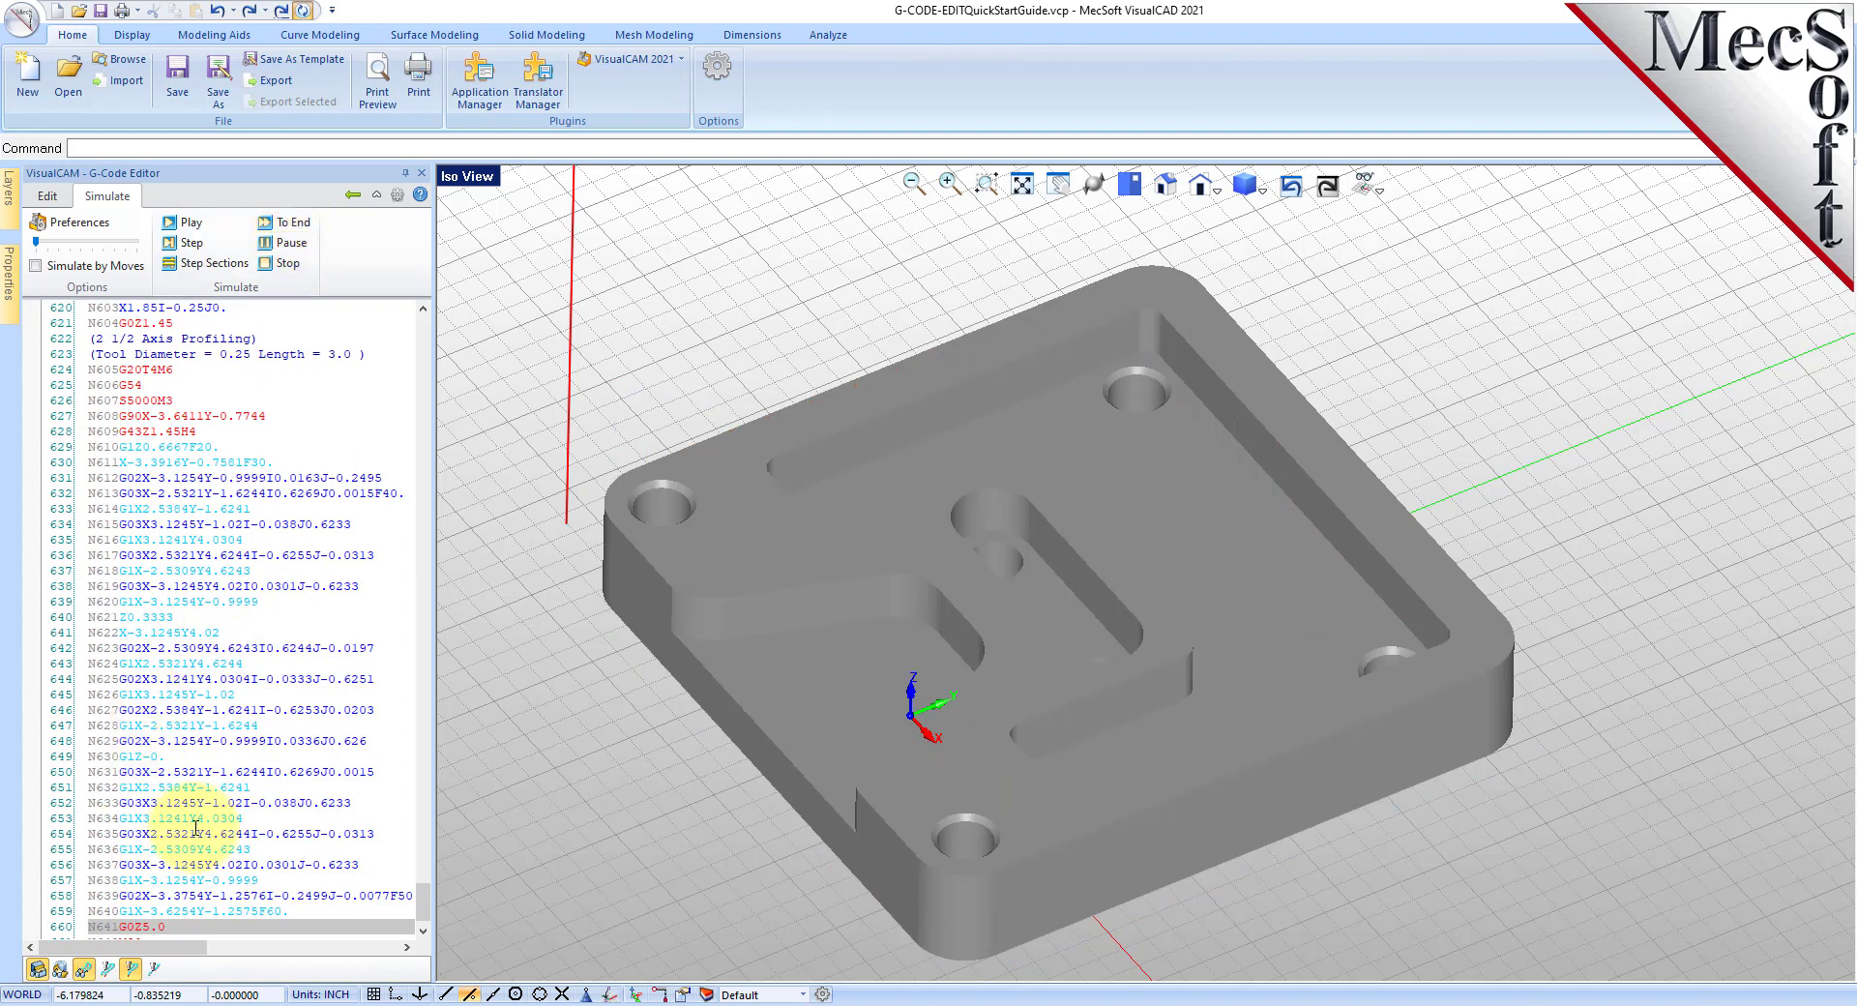
pyautogui.moveTo(421, 909); pyautogui.dragTo(381, 207)
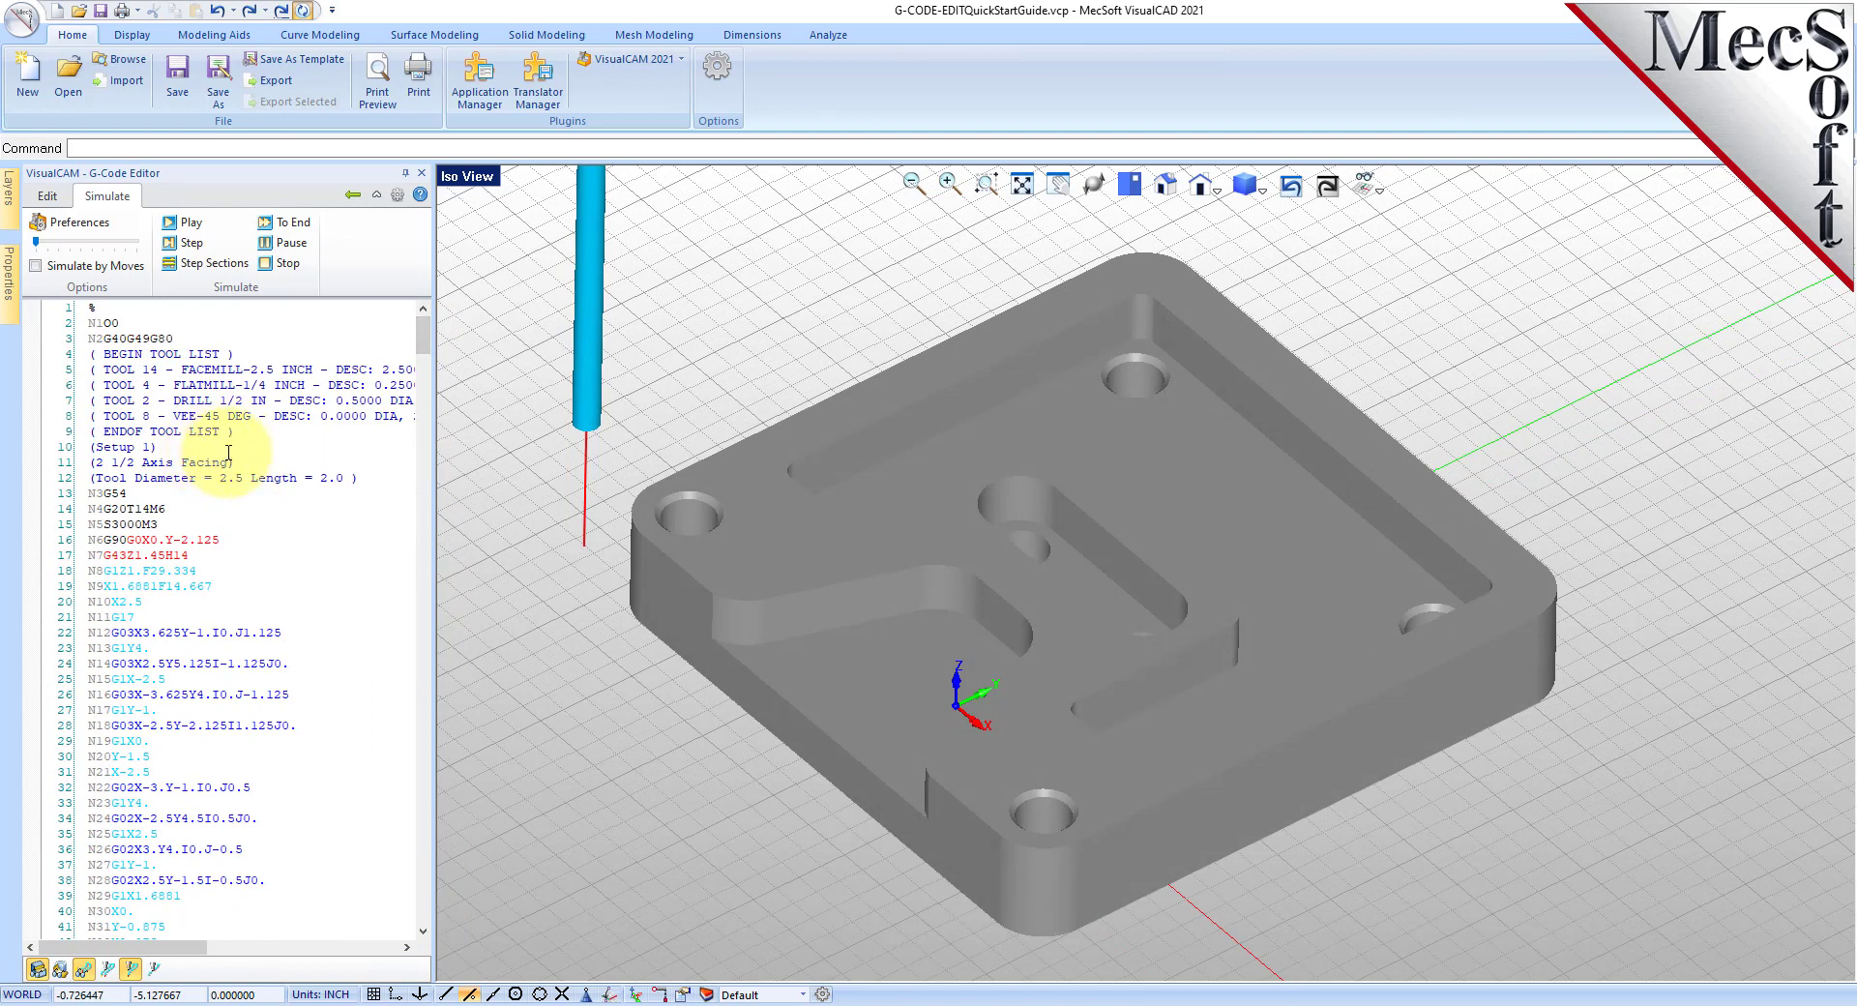
# Switch back to editing the G-code and display the file information on its tools, GOTOs, machine time and size.
pyautogui.click(57, 199)
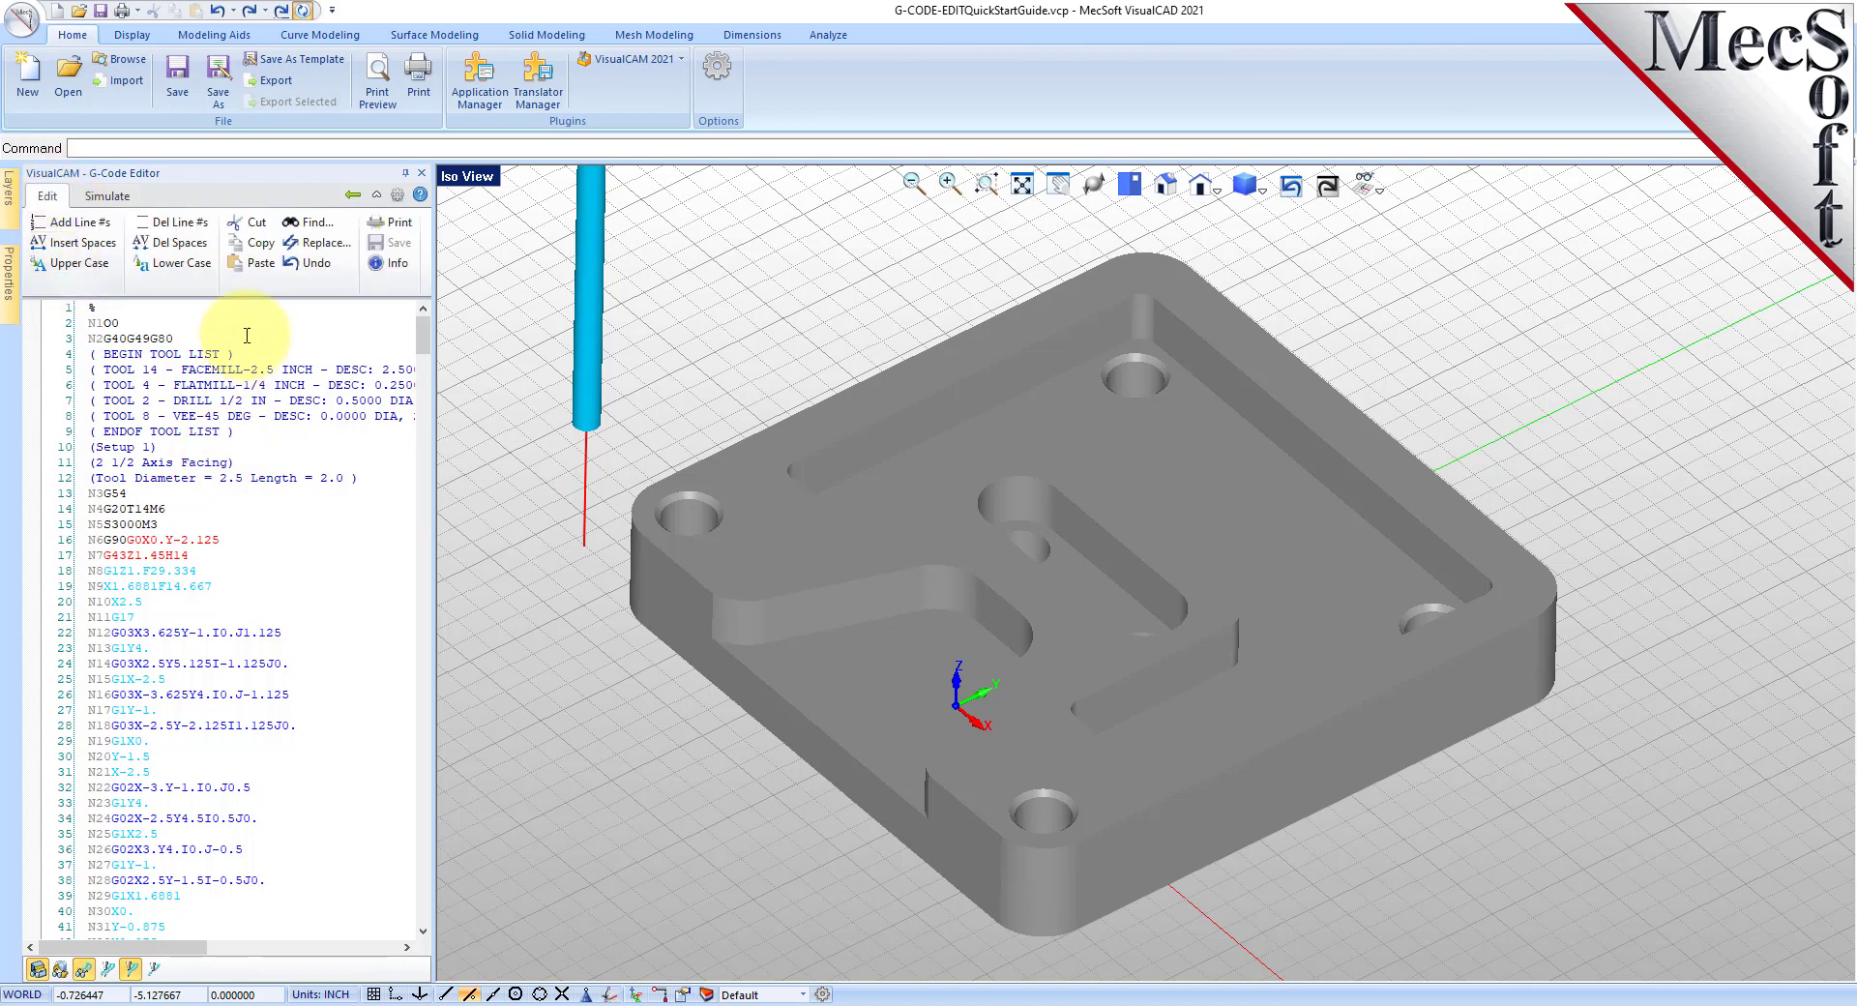
pyautogui.click(392, 263)
pyautogui.moveTo(321, 21); pyautogui.dragTo(502, 228)
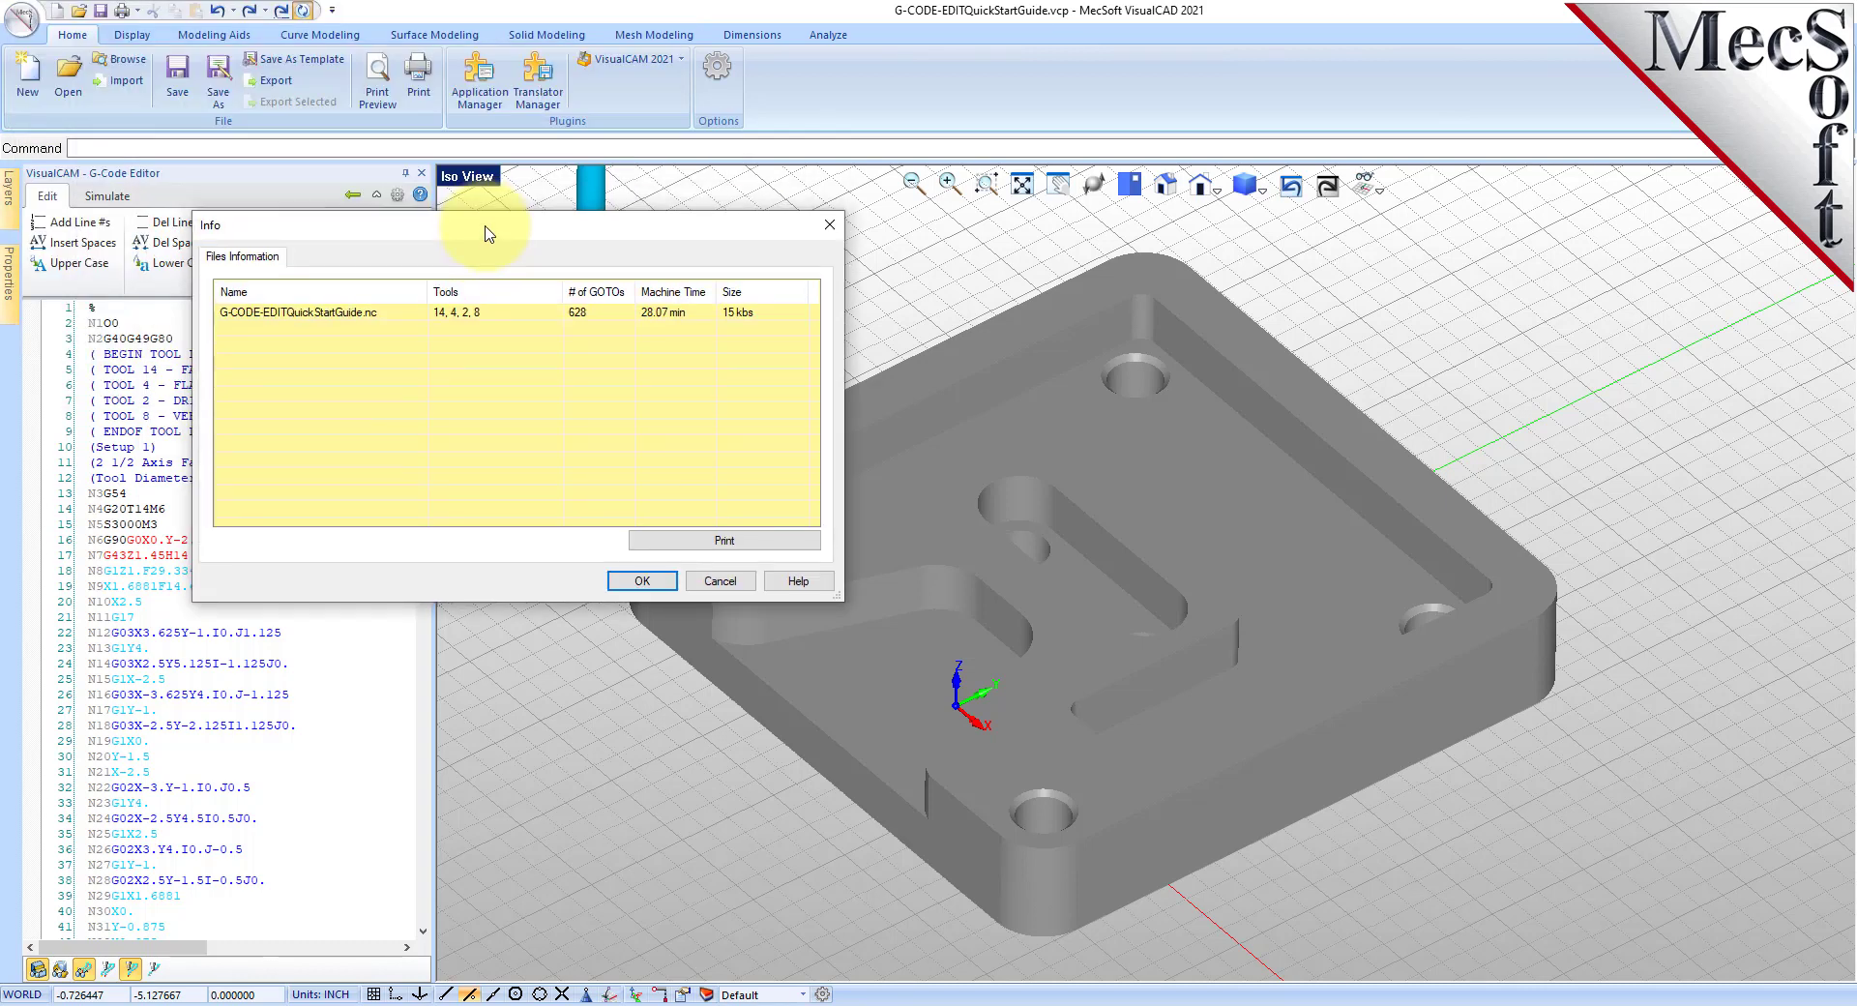
# Review the quick start file's entry in the file information, keeping the G-code readable alongside, and close the information.
pyautogui.click(268, 314)
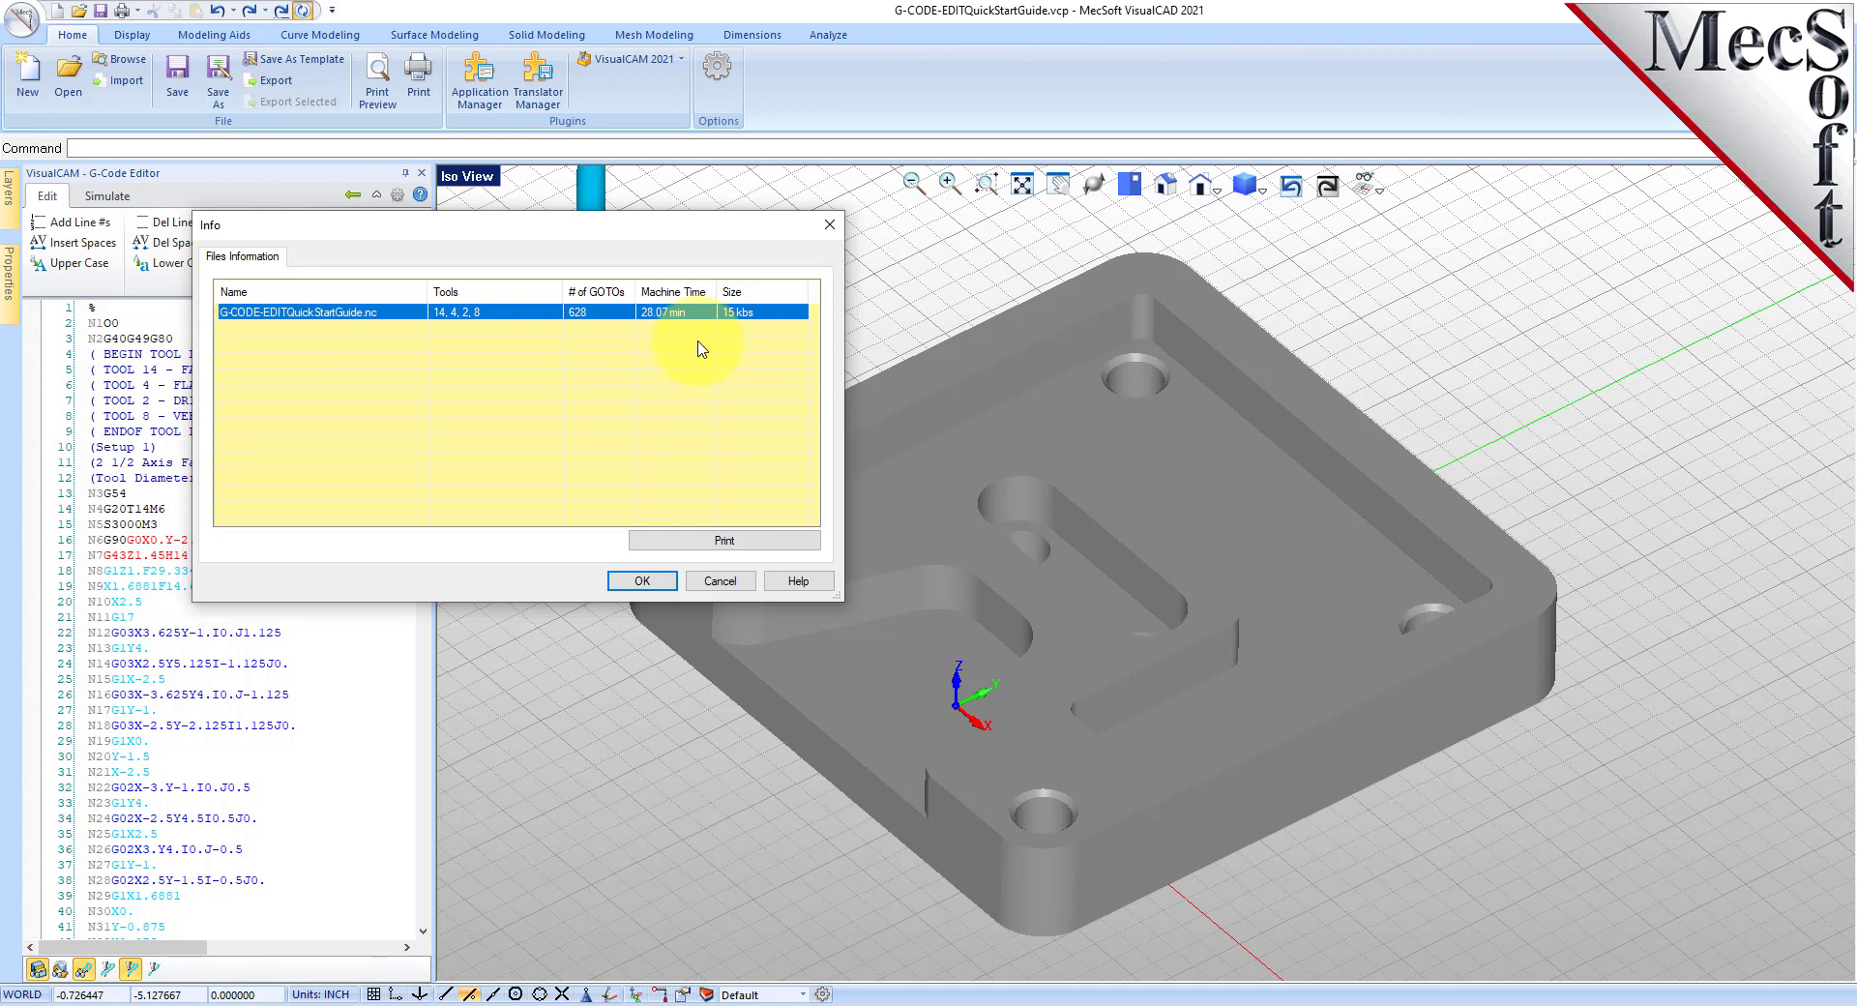
pyautogui.moveTo(438, 226); pyautogui.dragTo(677, 426)
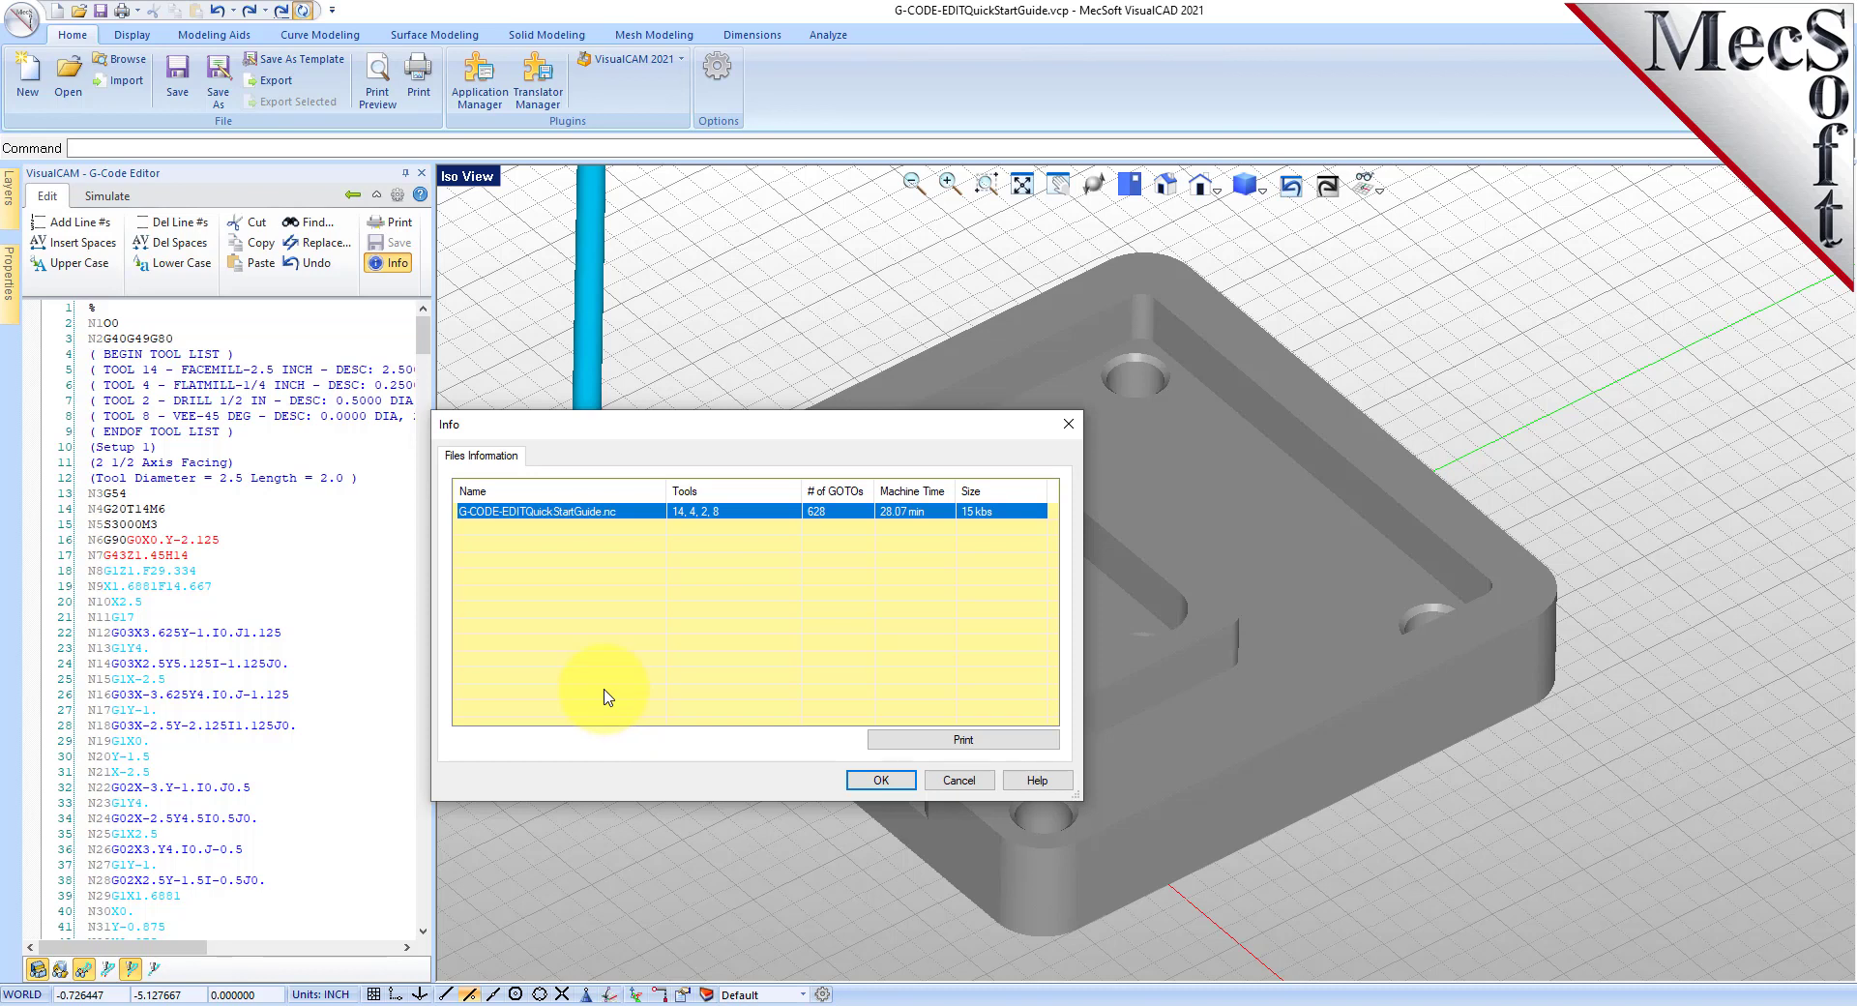
pyautogui.click(864, 779)
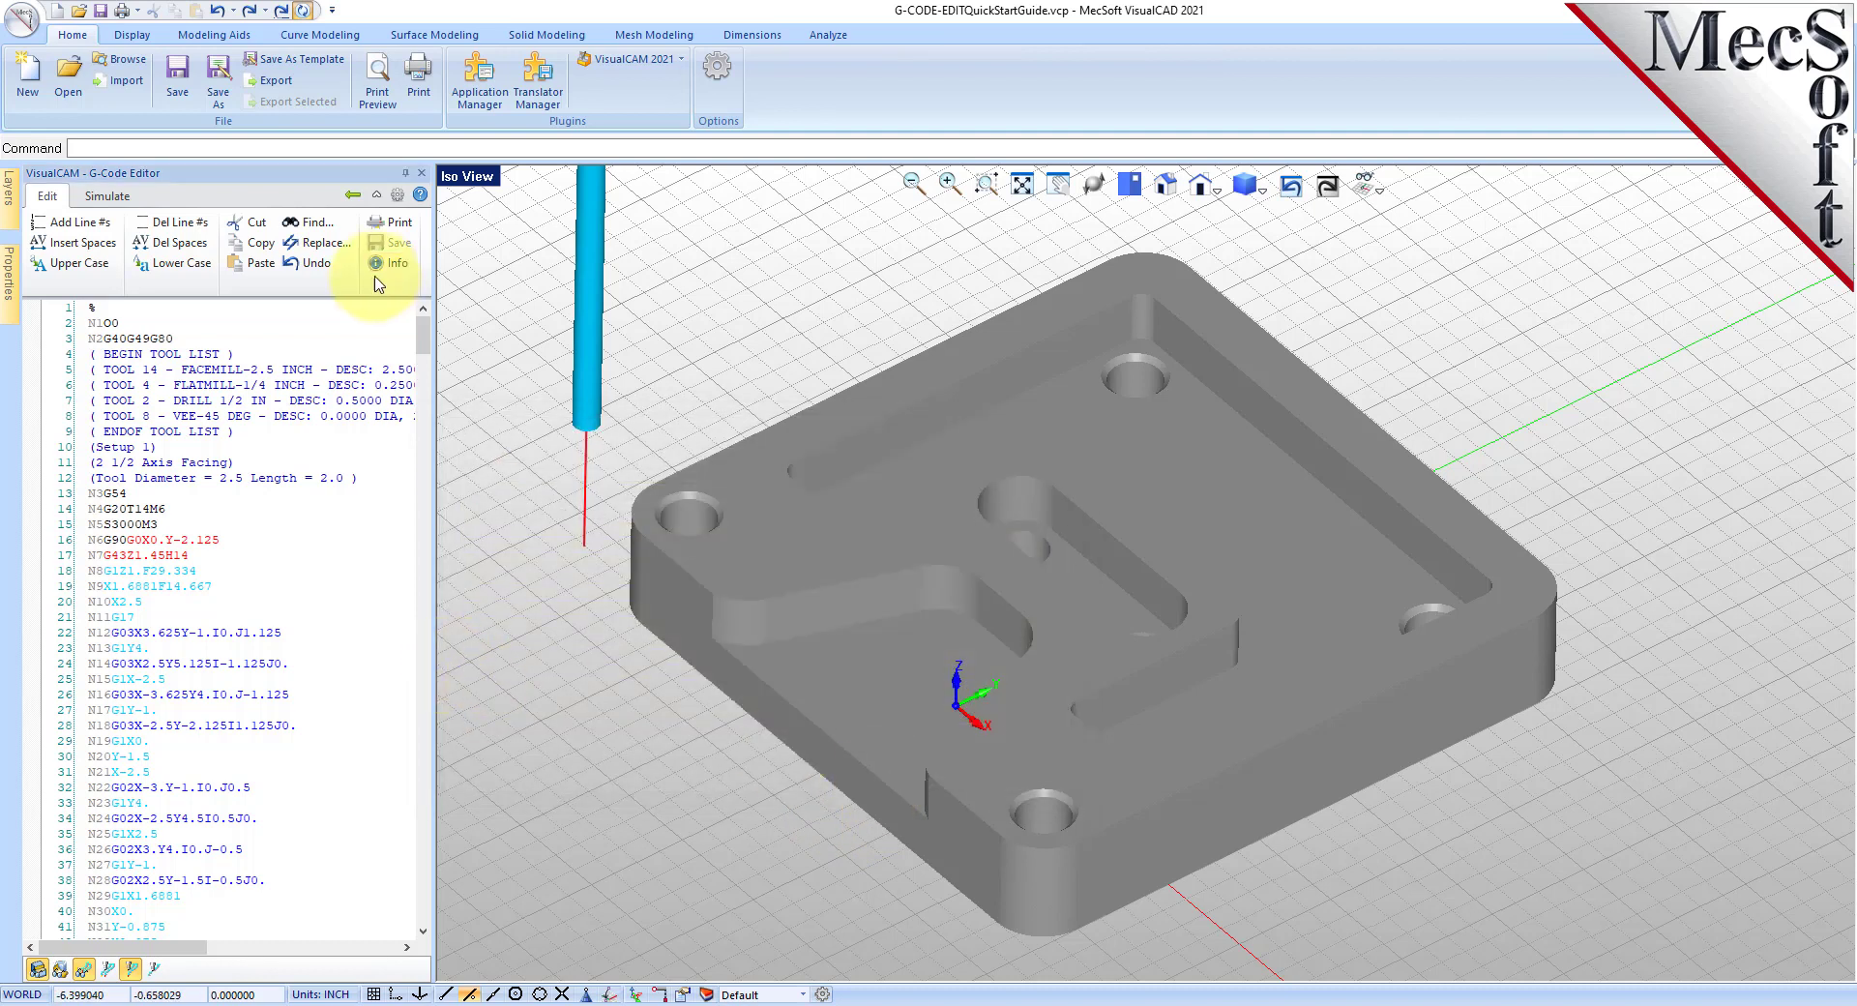
# Return to the project and review the file information for the whole setup.
pyautogui.click(352, 195)
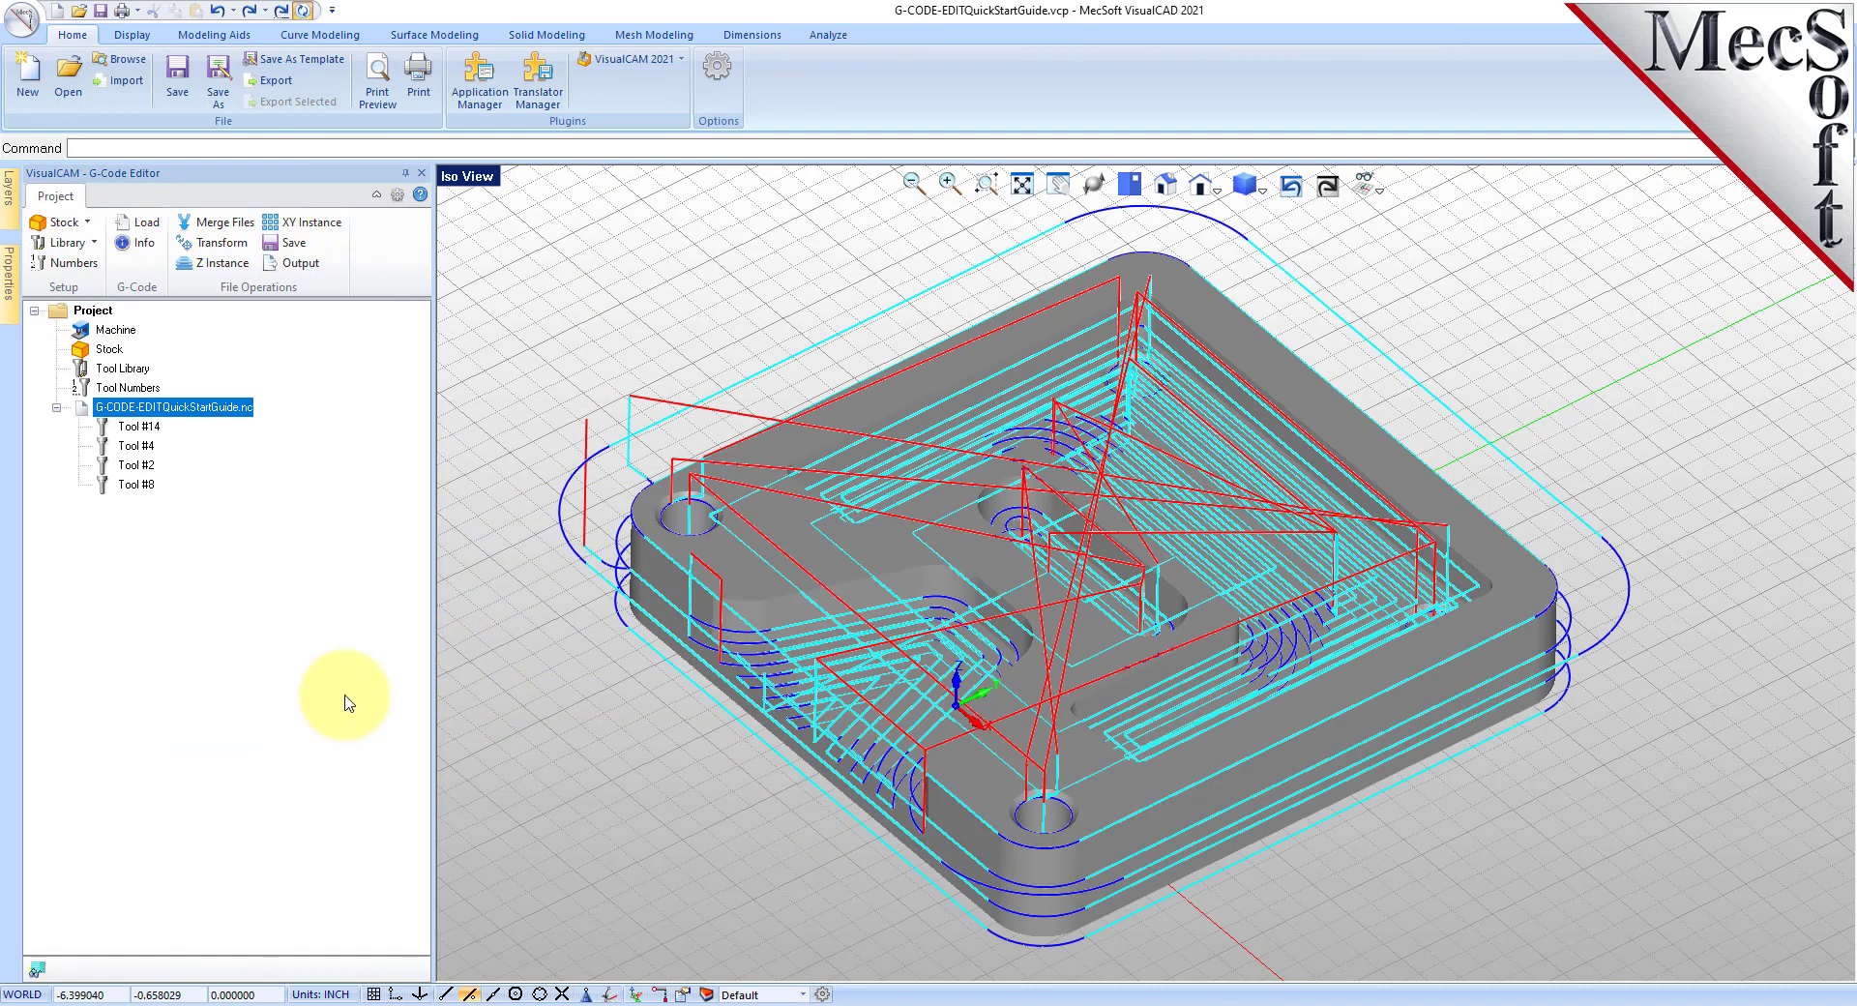
pyautogui.click(143, 243)
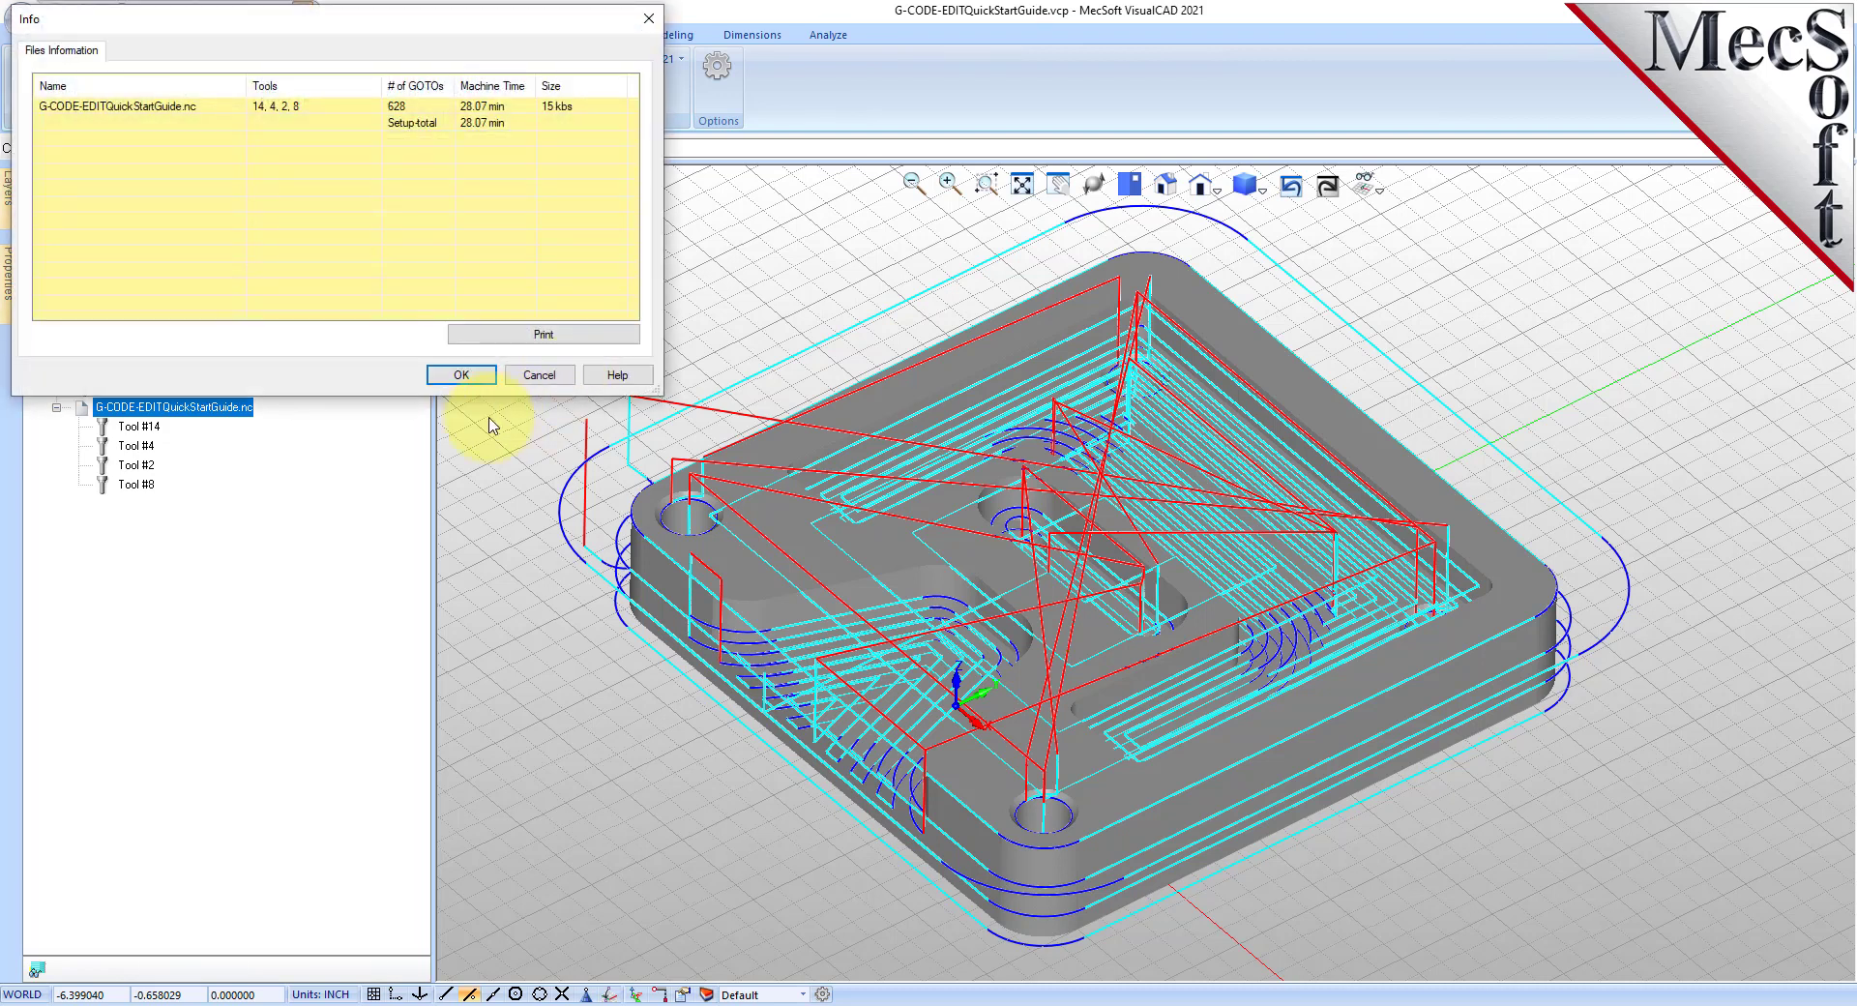
pyautogui.click(462, 376)
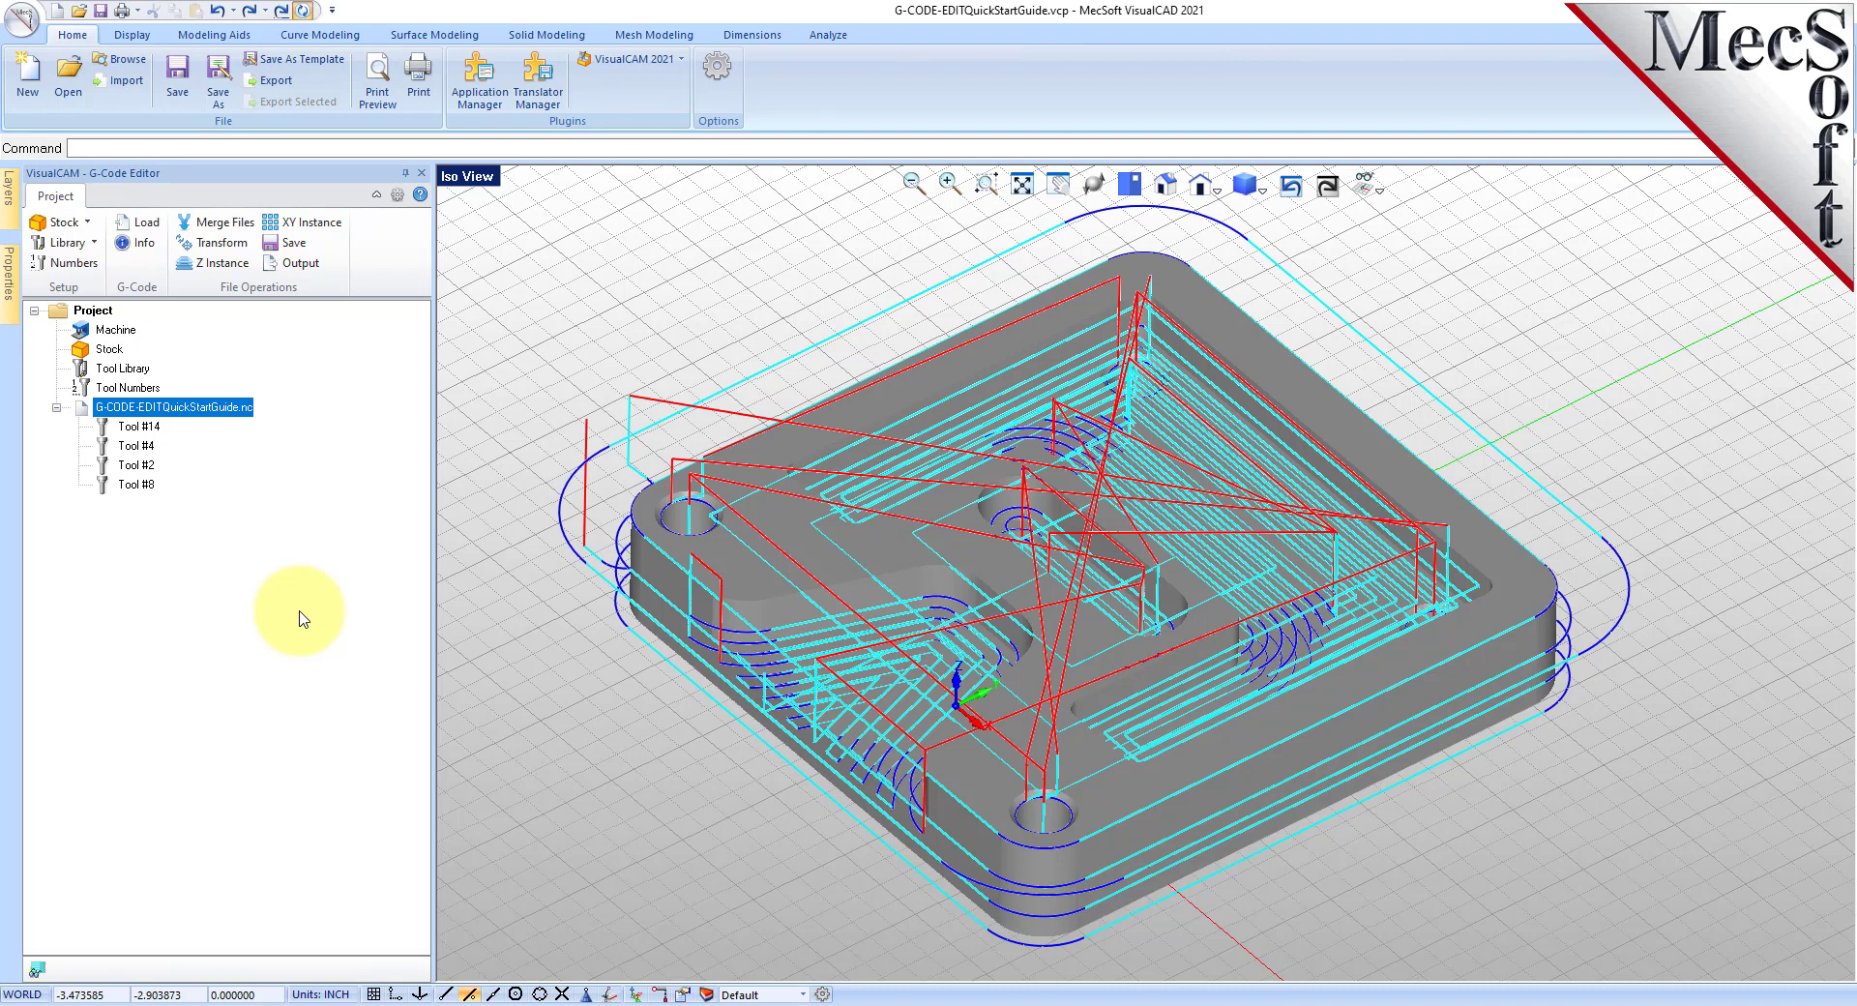
# Reopen G-CODE-EDITQuickStartGuide.nc for editing and jump from tool change to tool change as far as the Standard Drill operation's tool 2.
pyautogui.rightClick(214, 410)
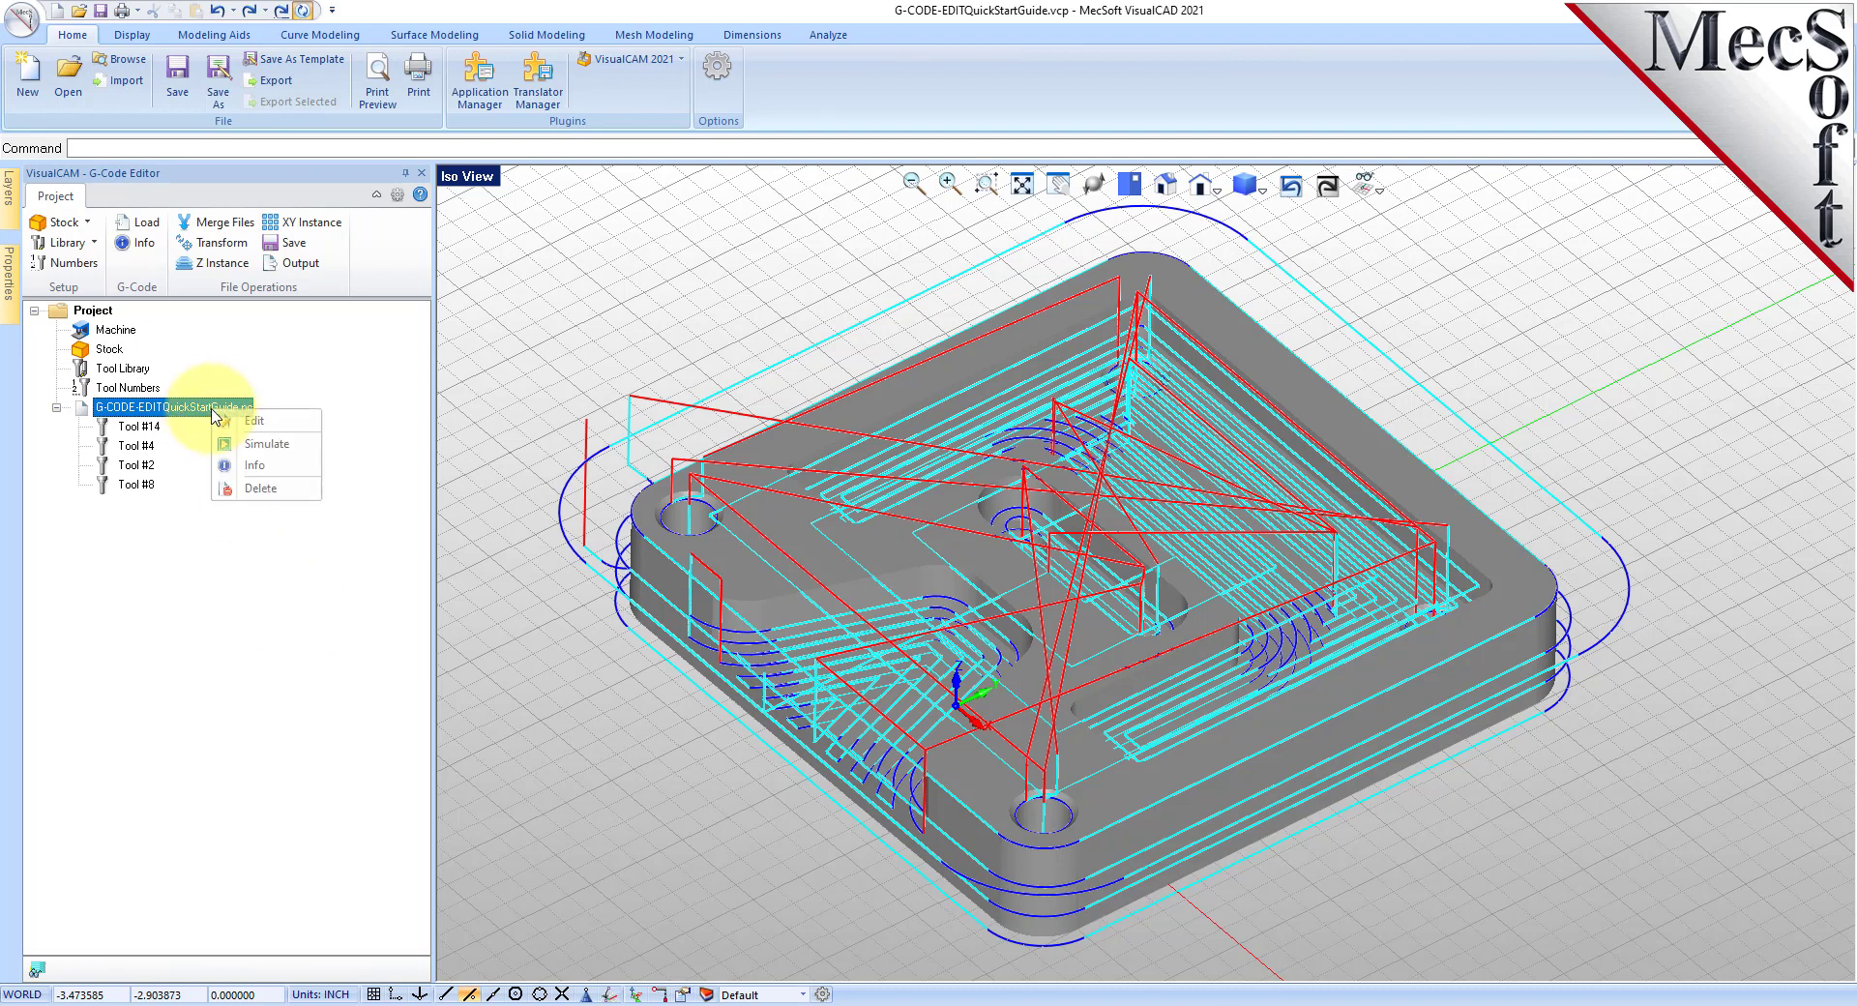
pyautogui.click(300, 431)
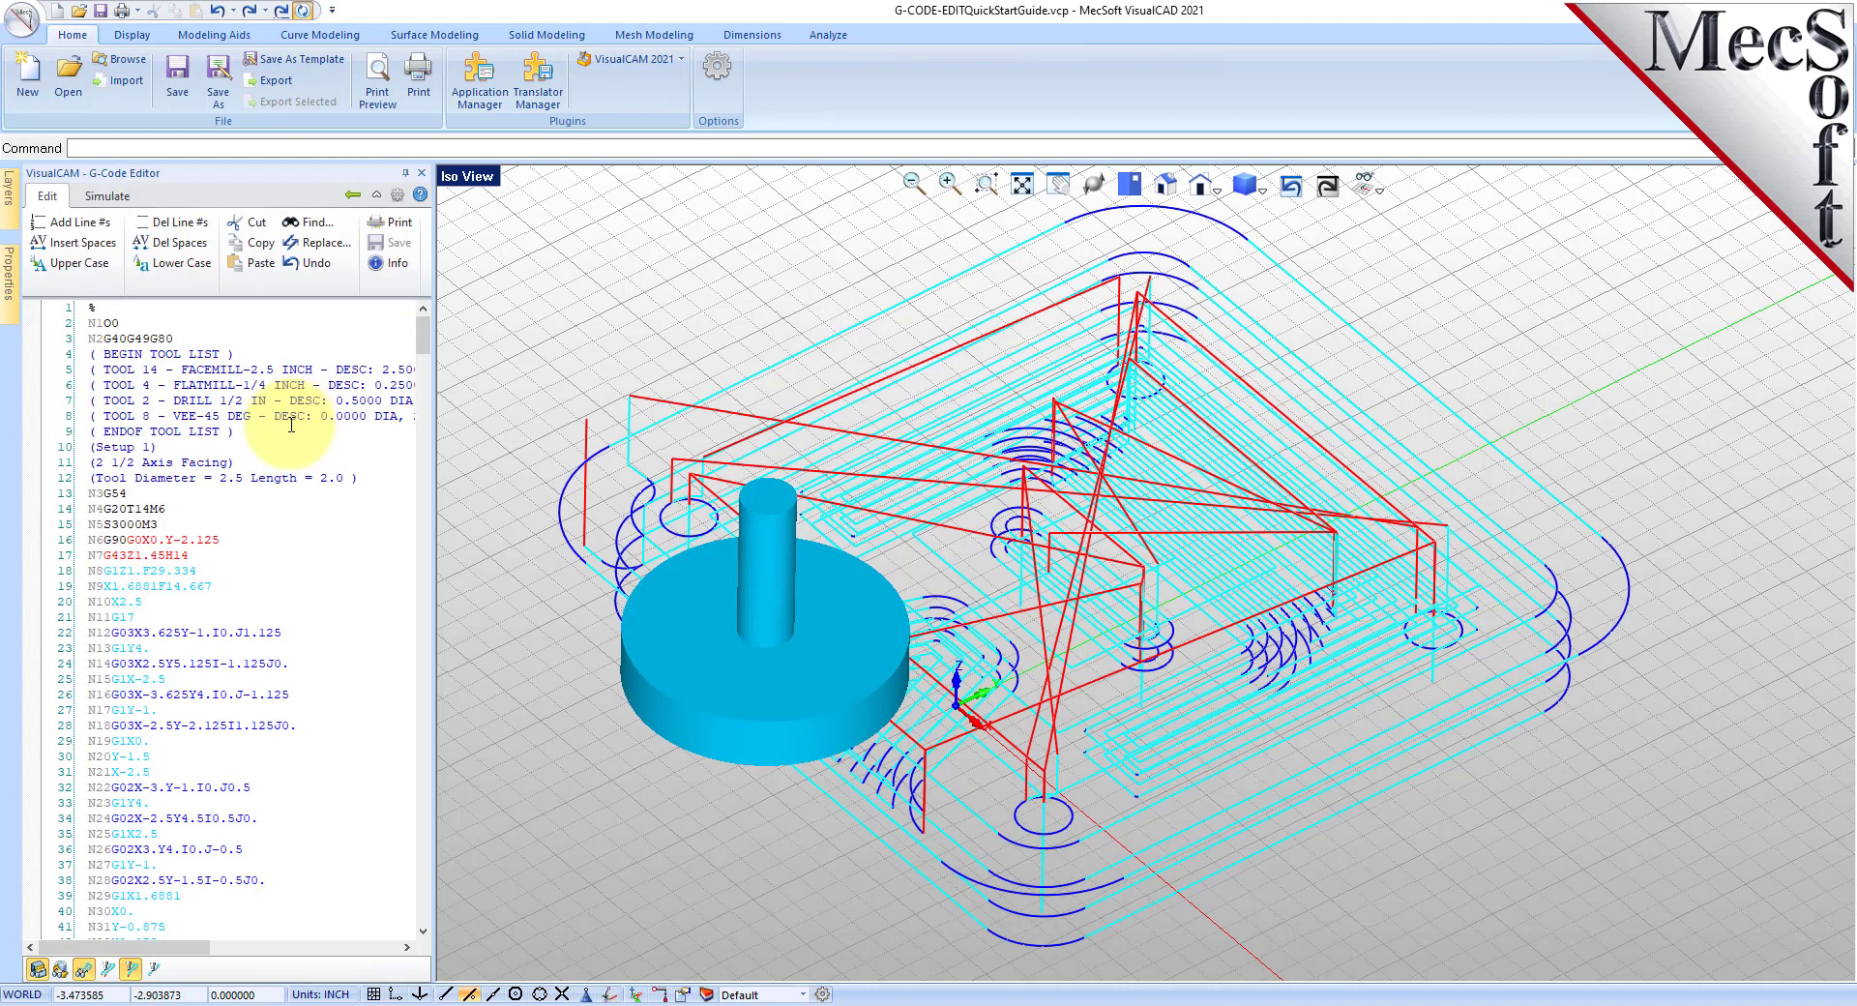
pyautogui.rightClick(184, 362)
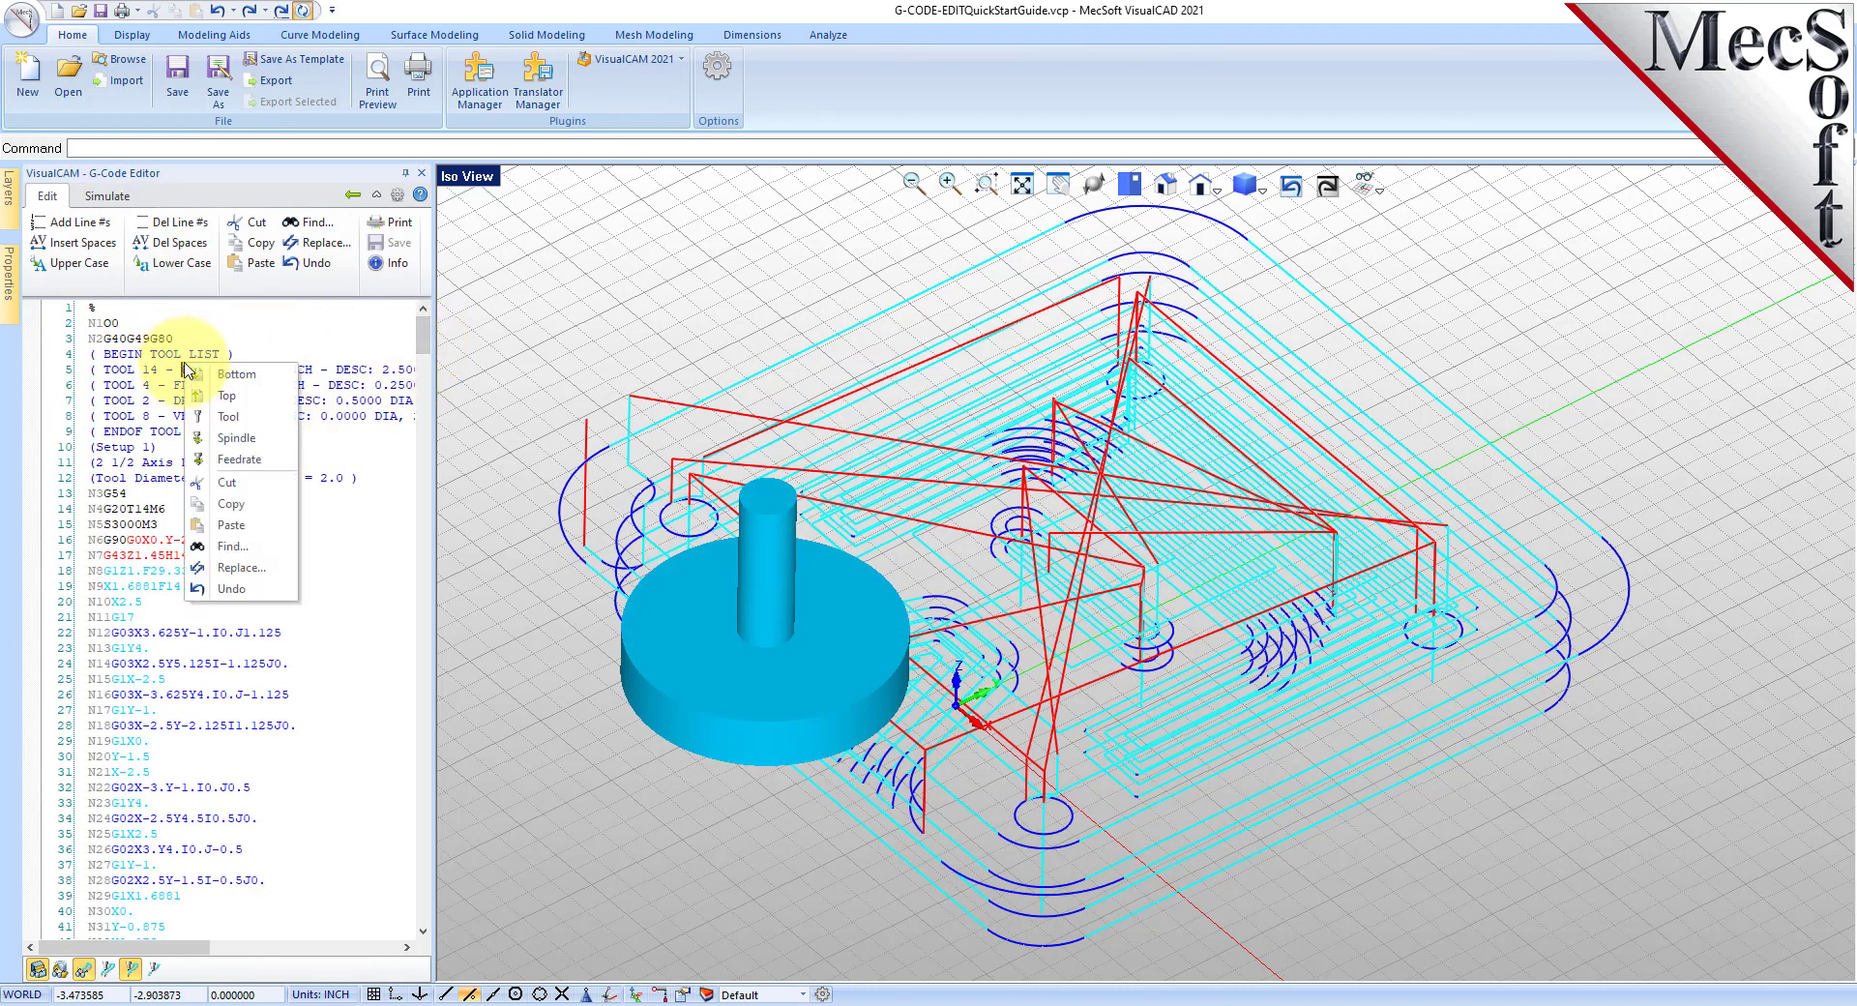
pyautogui.click(261, 419)
pyautogui.rightClick(197, 491)
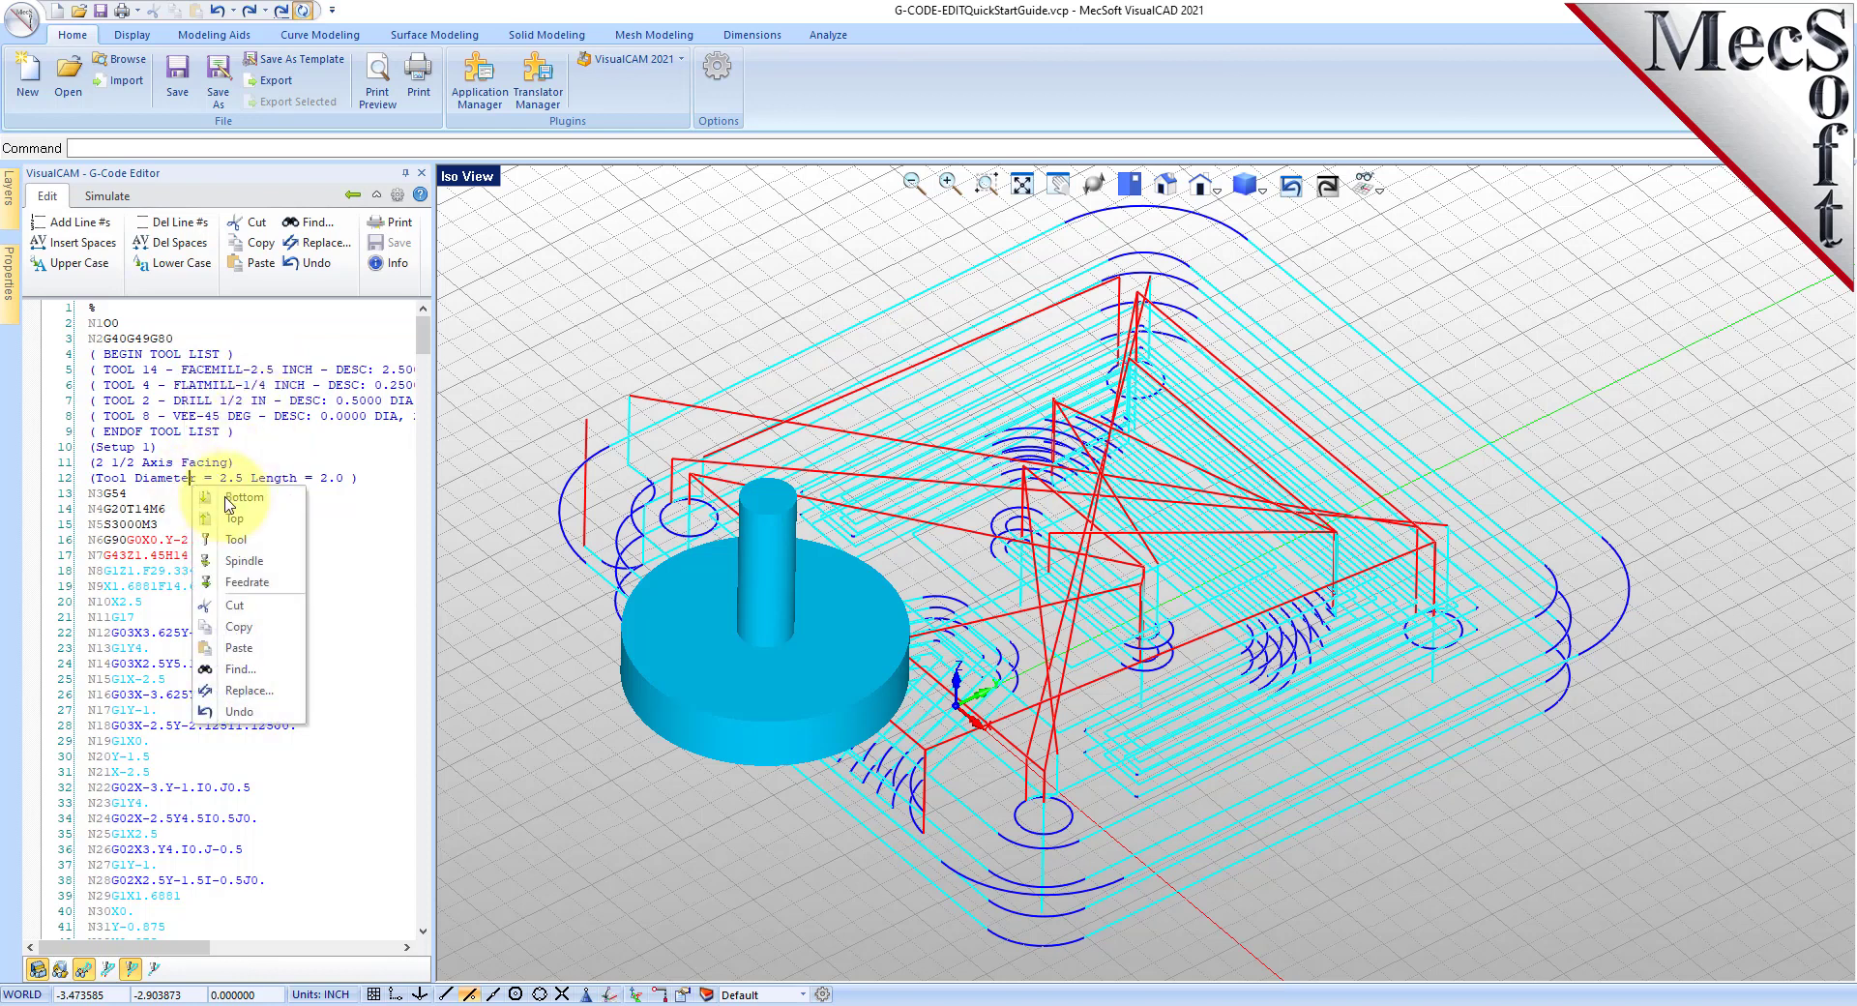
pyautogui.click(251, 540)
pyautogui.rightClick(198, 651)
pyautogui.click(250, 702)
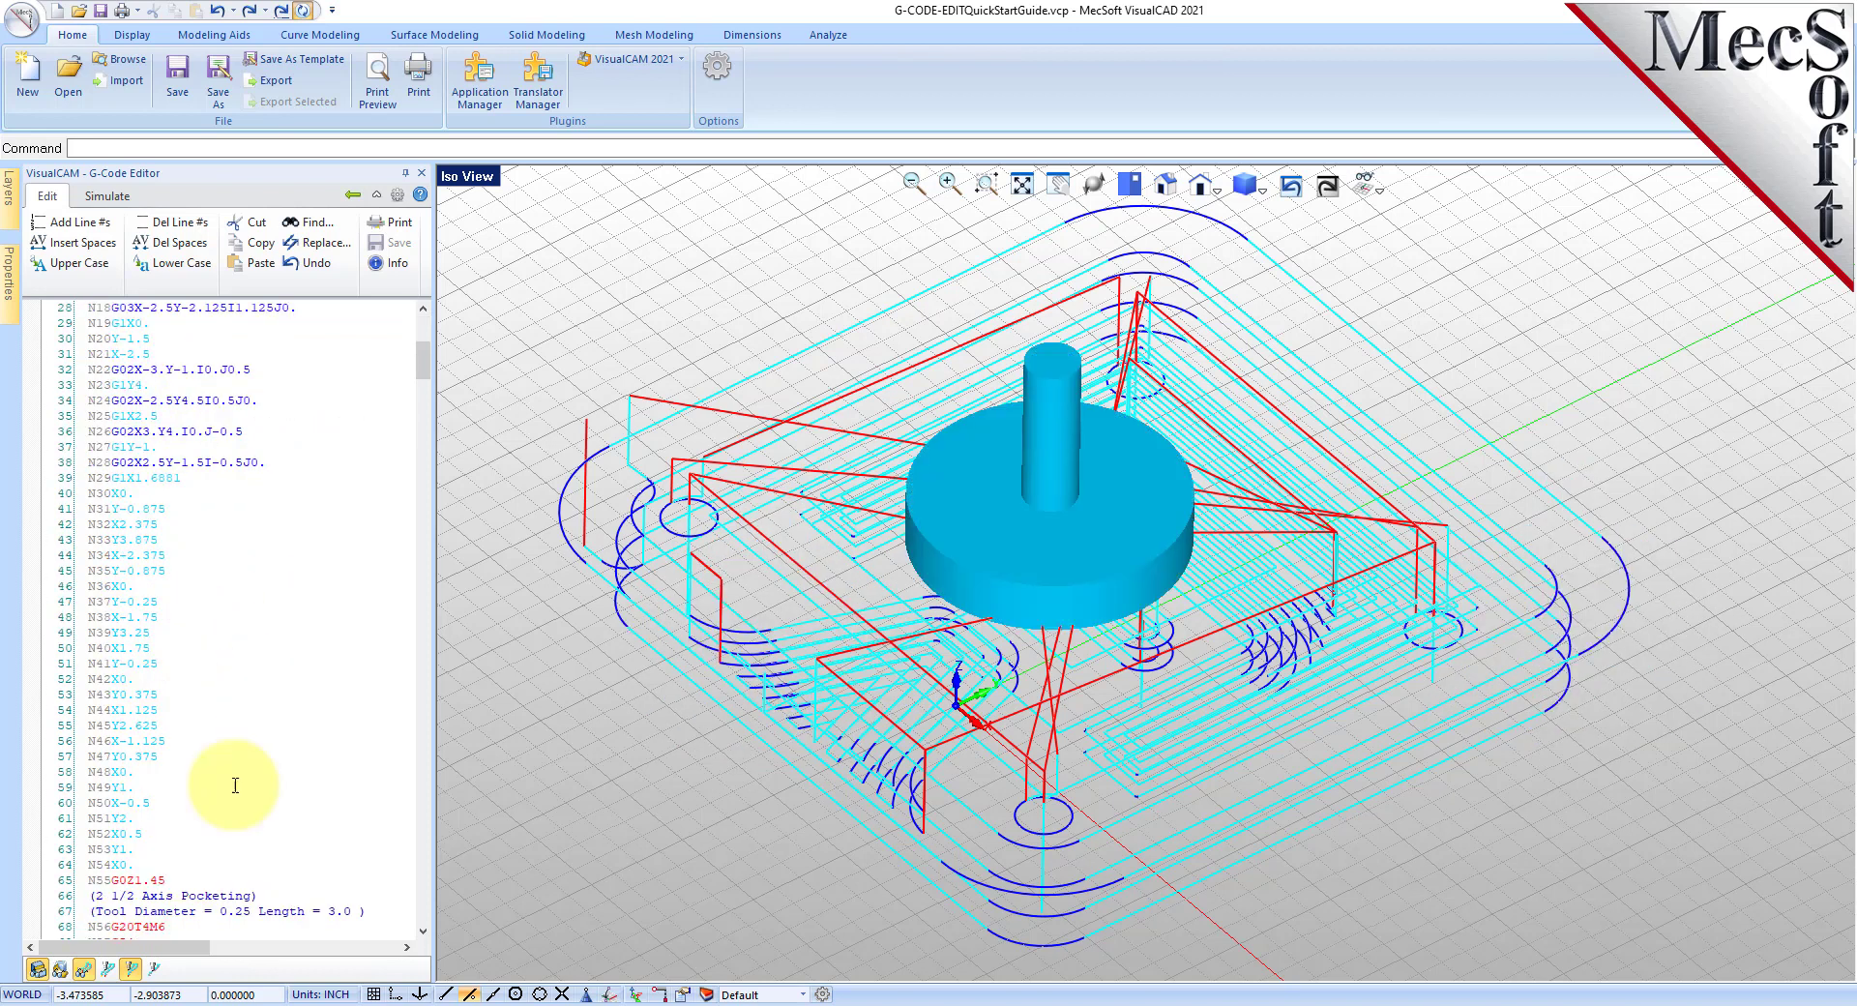
pyautogui.rightClick(170, 925)
pyautogui.click(215, 740)
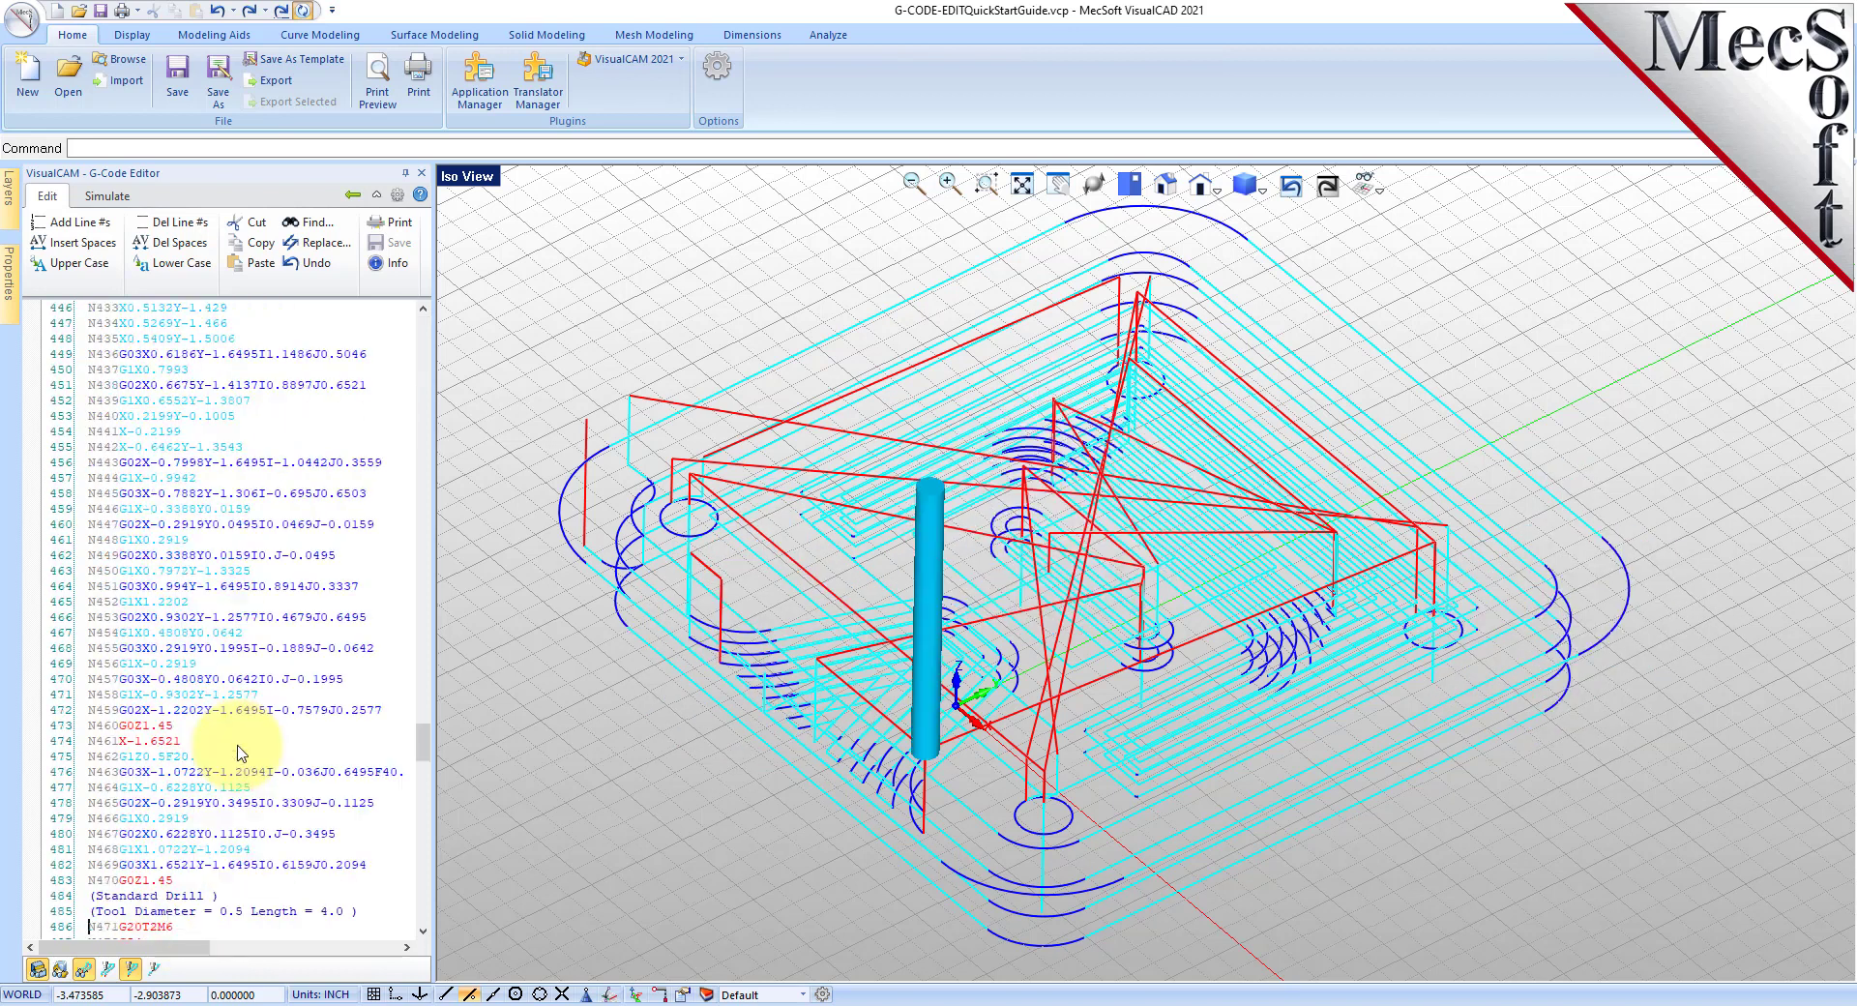
# Jump to the Chamfering operation's tool 8 change and on to the bottom of the G-code.
pyautogui.scroll(-4, 249, 649)
pyautogui.rightClick(152, 494)
pyautogui.click(211, 537)
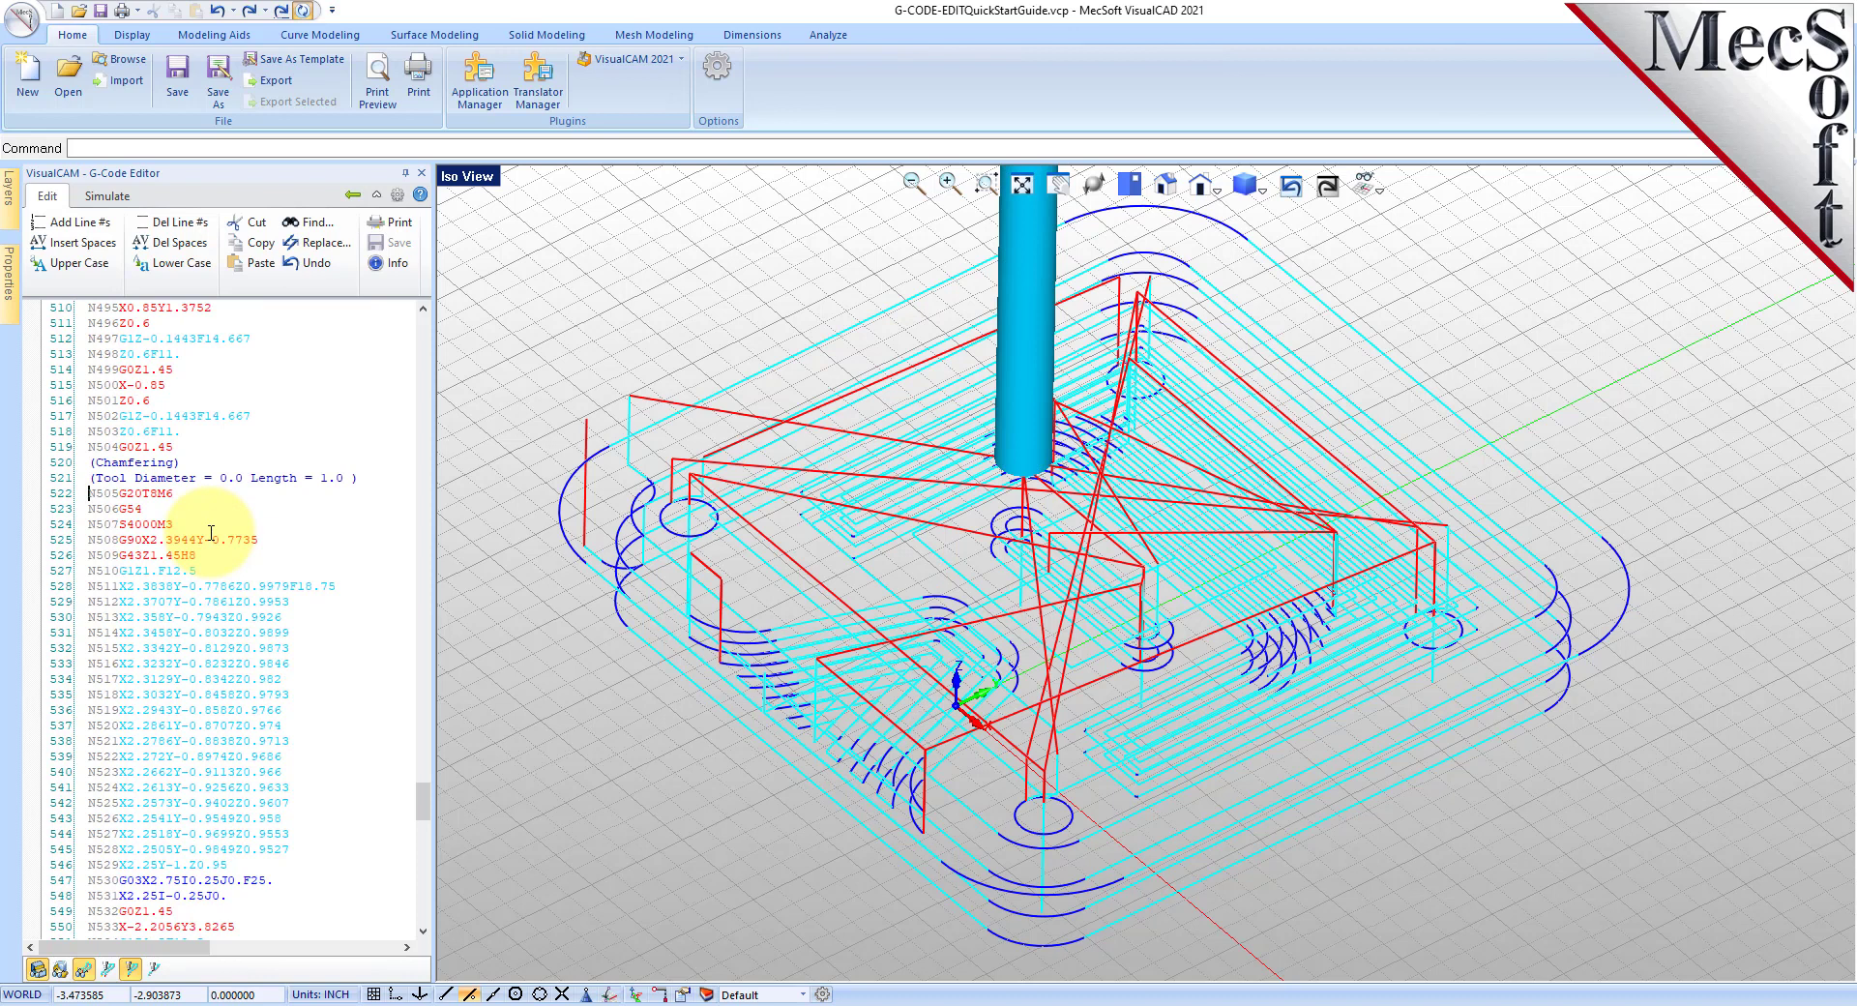
pyautogui.rightClick(186, 500)
pyautogui.click(267, 514)
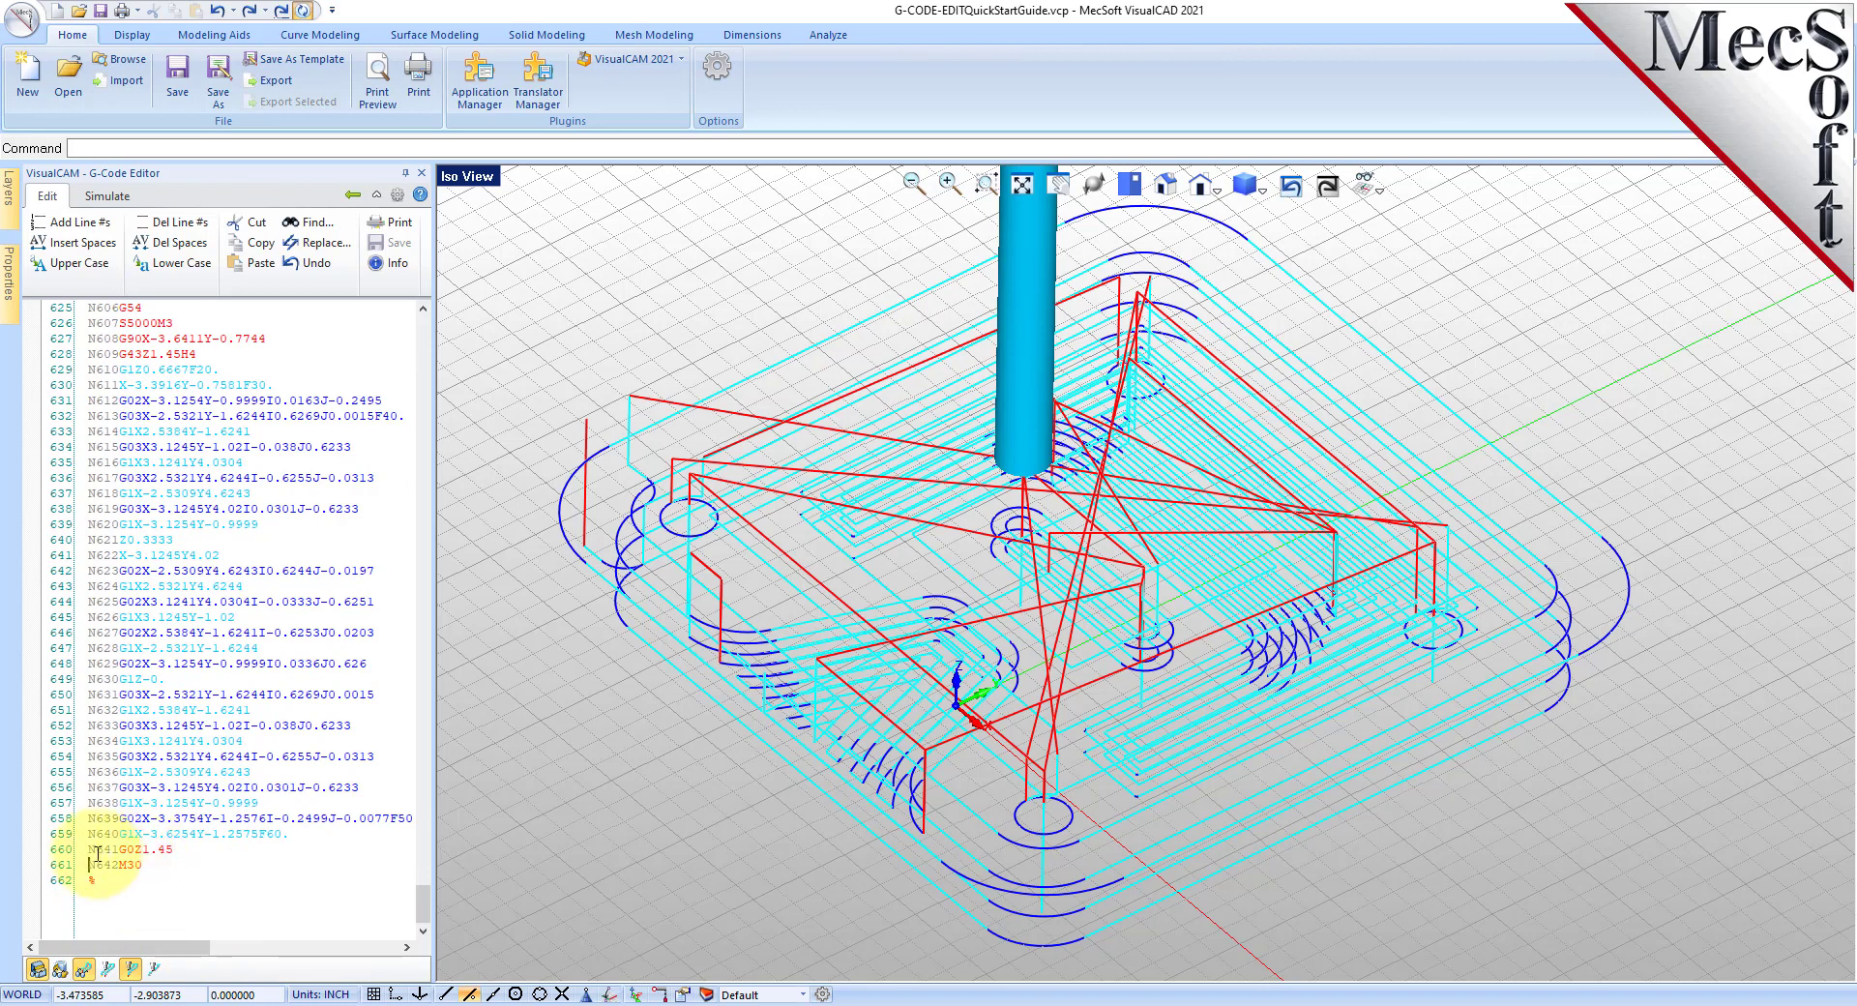
# Locate the final retract in block N641 and examine its height on the toolpath from the side and in 3D.
pyautogui.moveTo(89, 850); pyautogui.dragTo(176, 850)
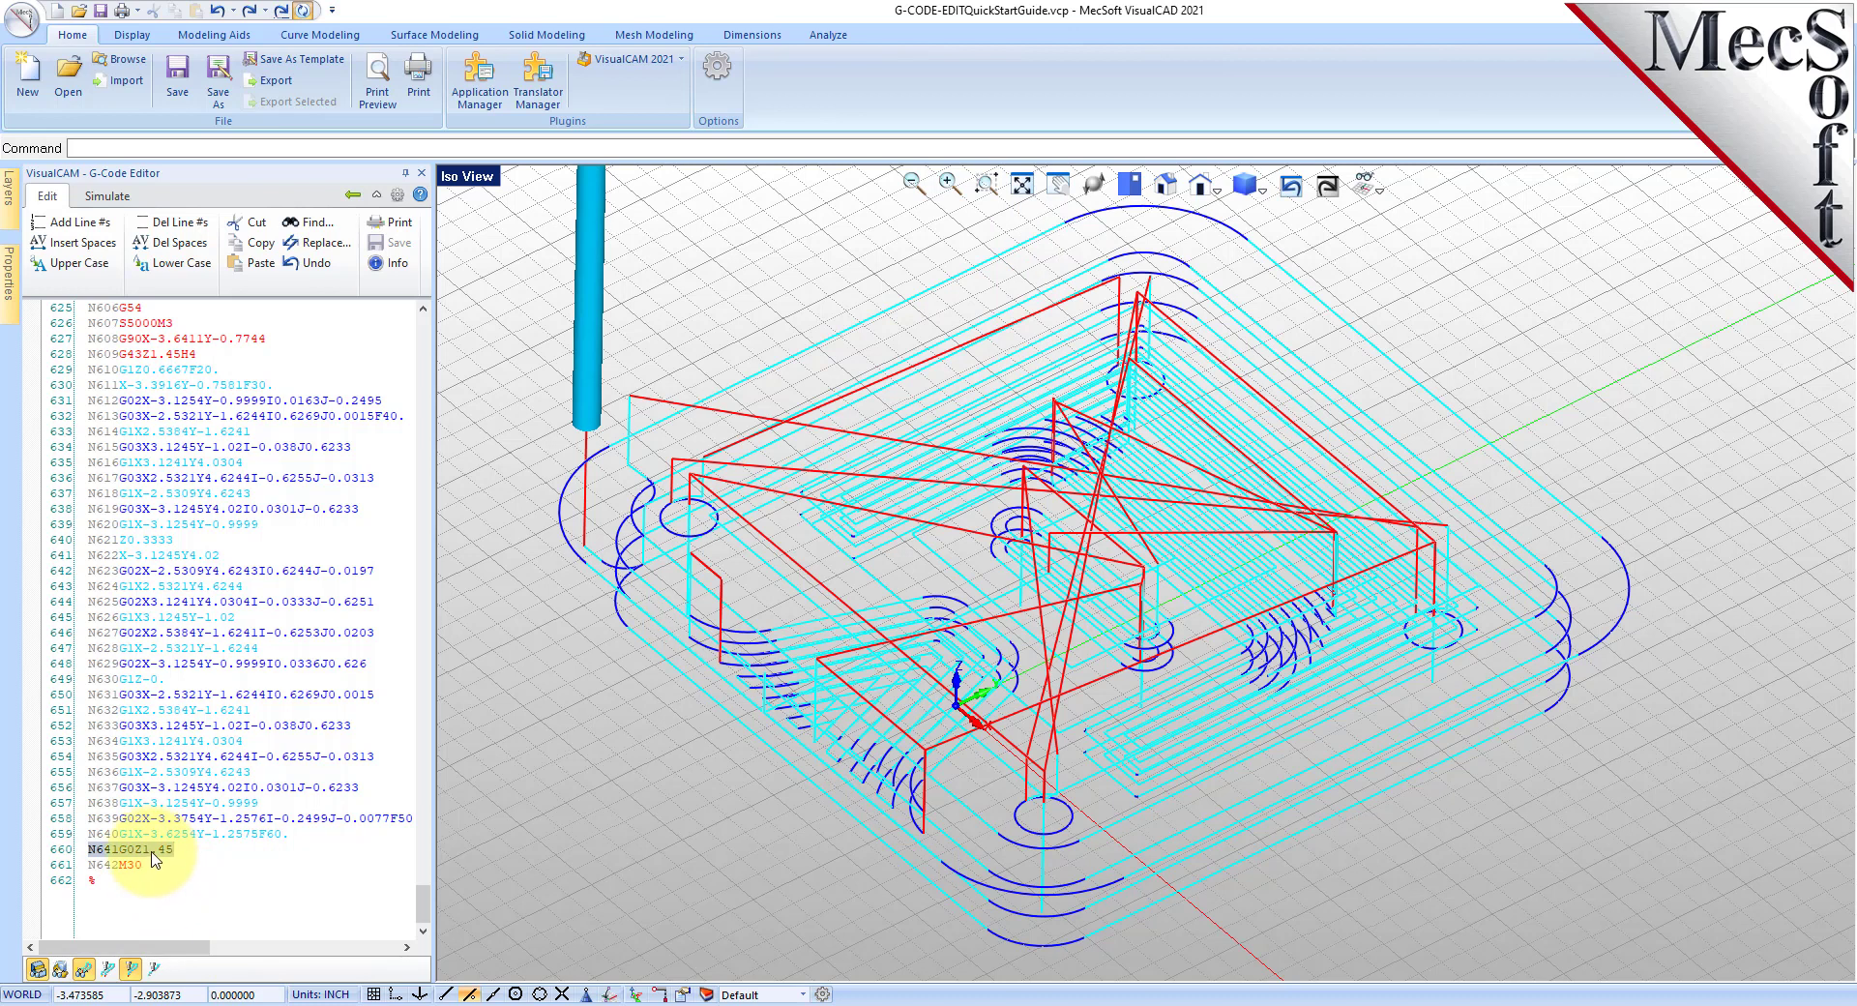
pyautogui.click(170, 851)
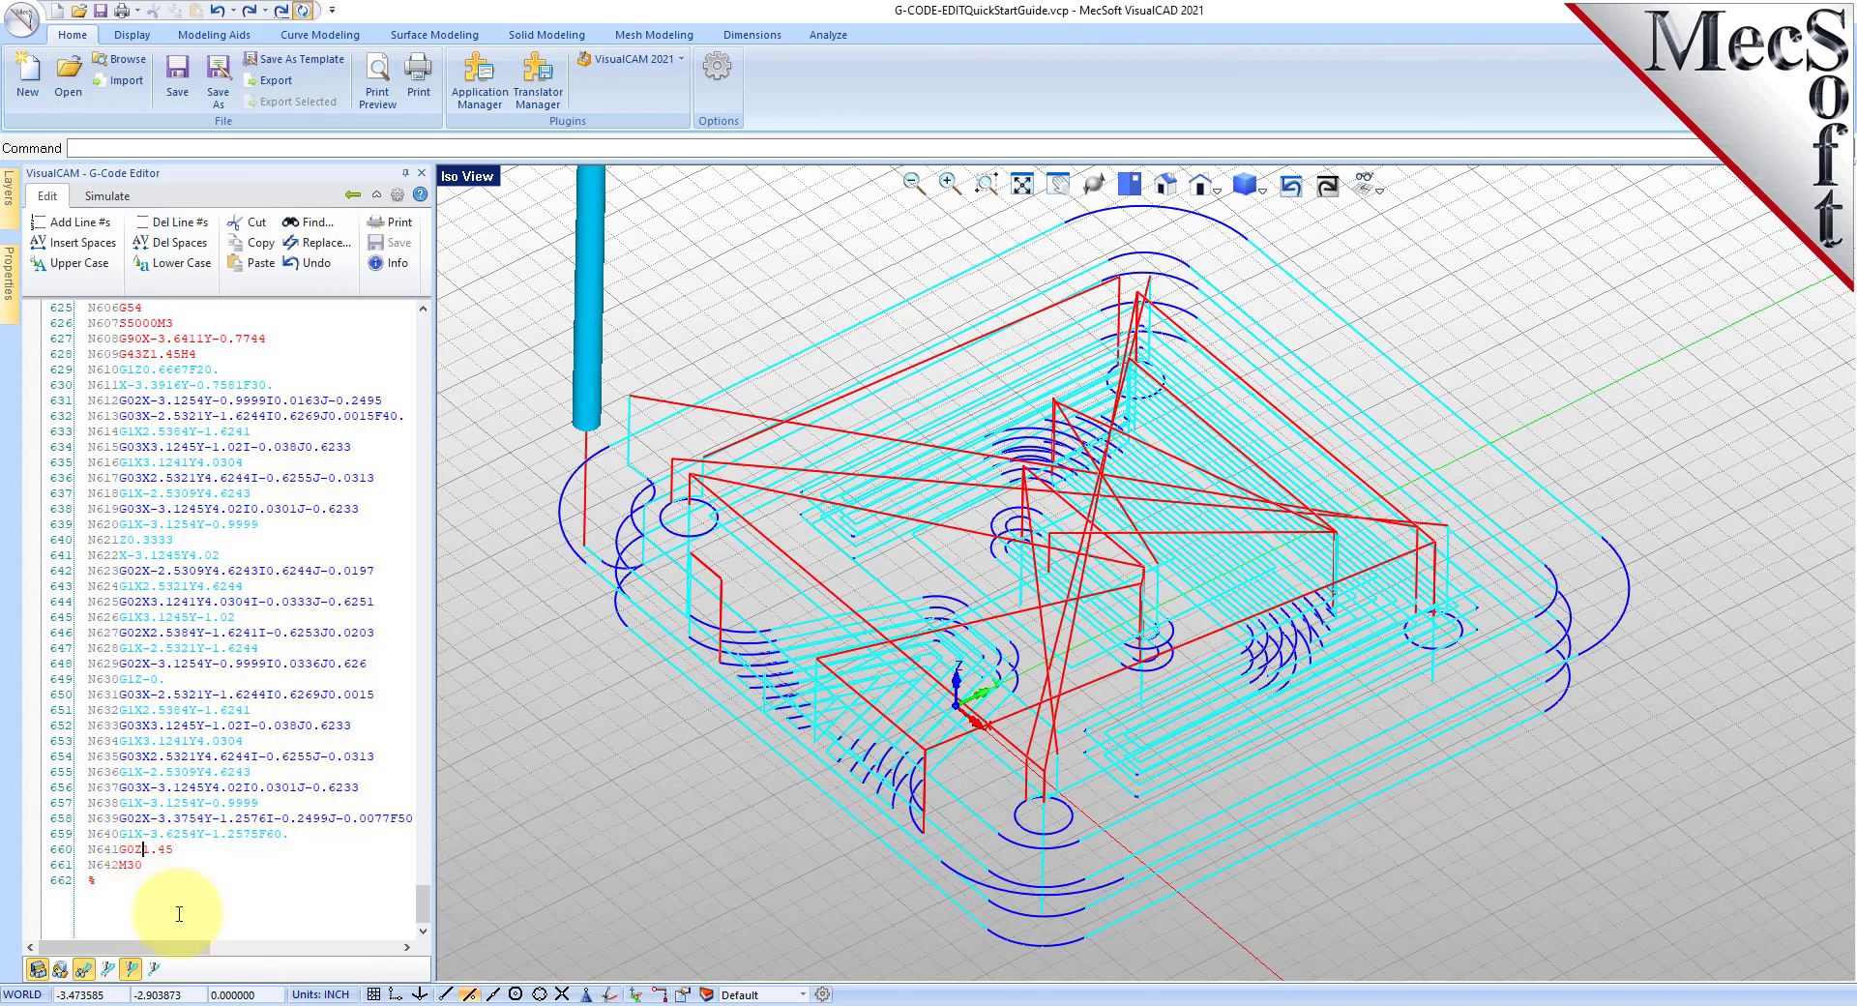
pyautogui.click(1097, 184)
pyautogui.moveTo(1060, 650)
pyautogui.mouseDown()
pyautogui.moveTo(1040, 643)
pyautogui.moveTo(1057, 581)
pyautogui.moveTo(1059, 634)
pyautogui.mouseUp()
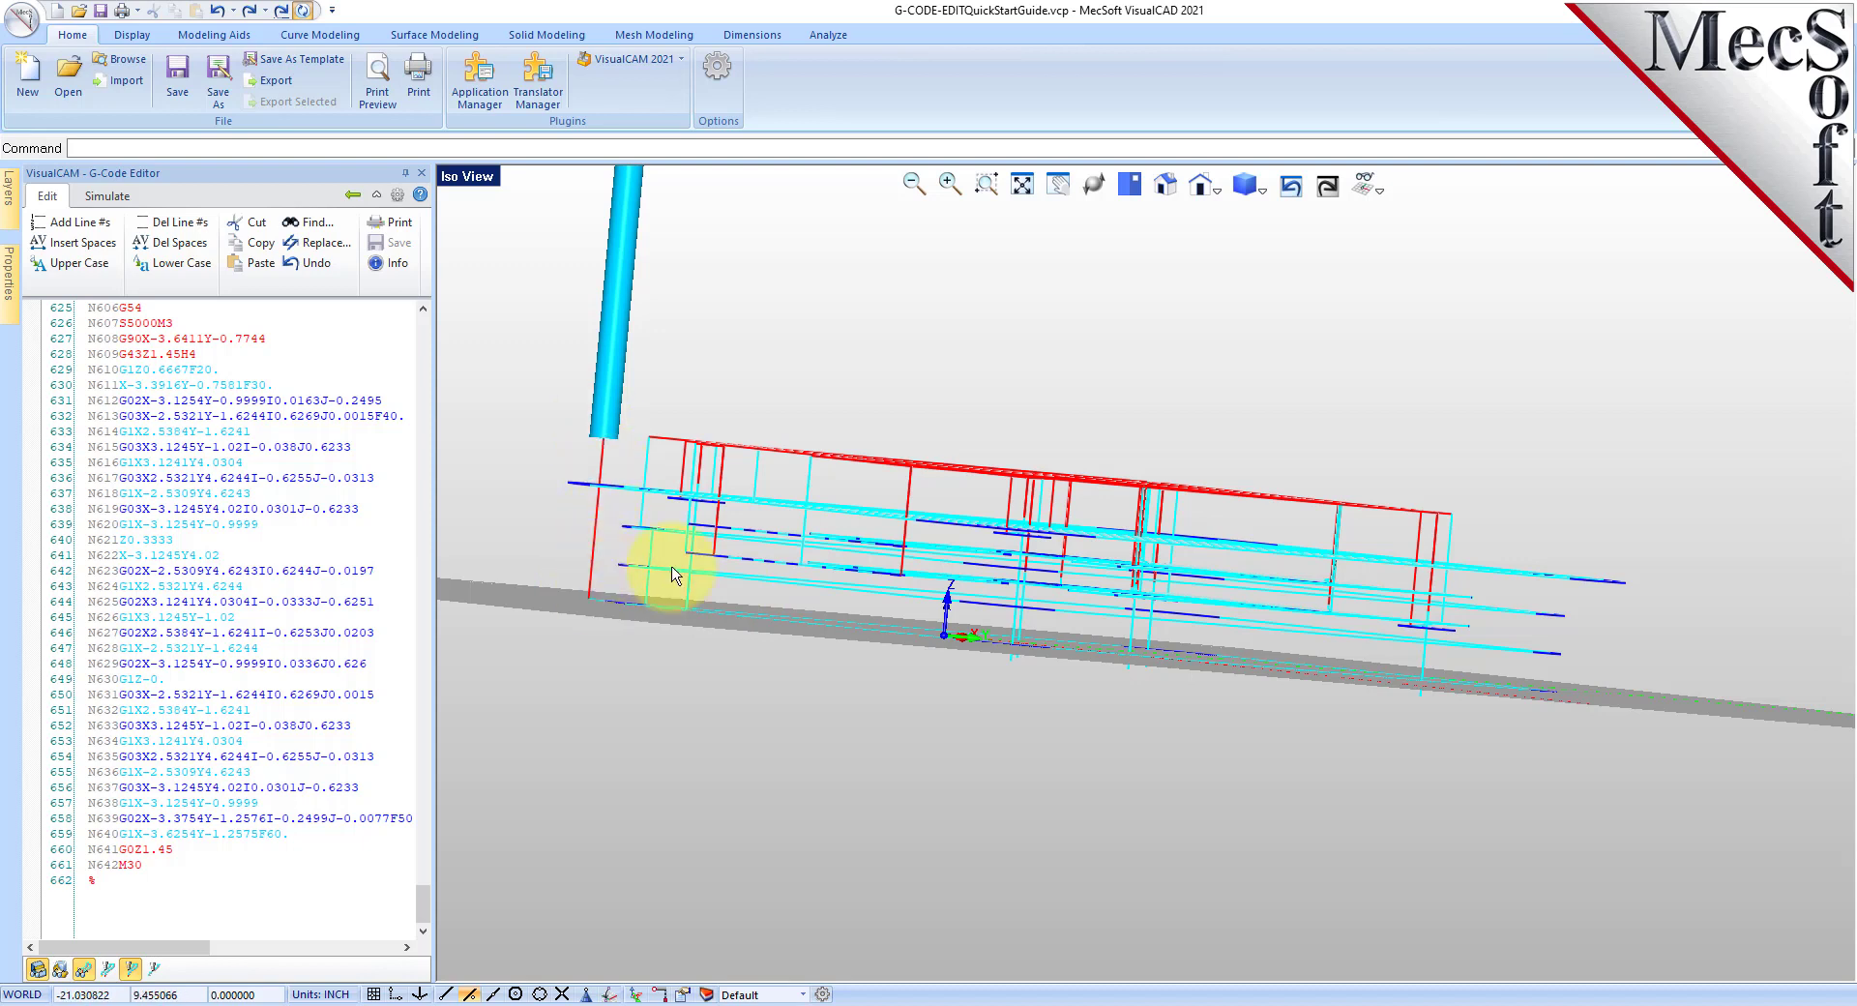
pyautogui.click(1095, 189)
pyautogui.moveTo(1030, 340); pyautogui.dragTo(1043, 378)
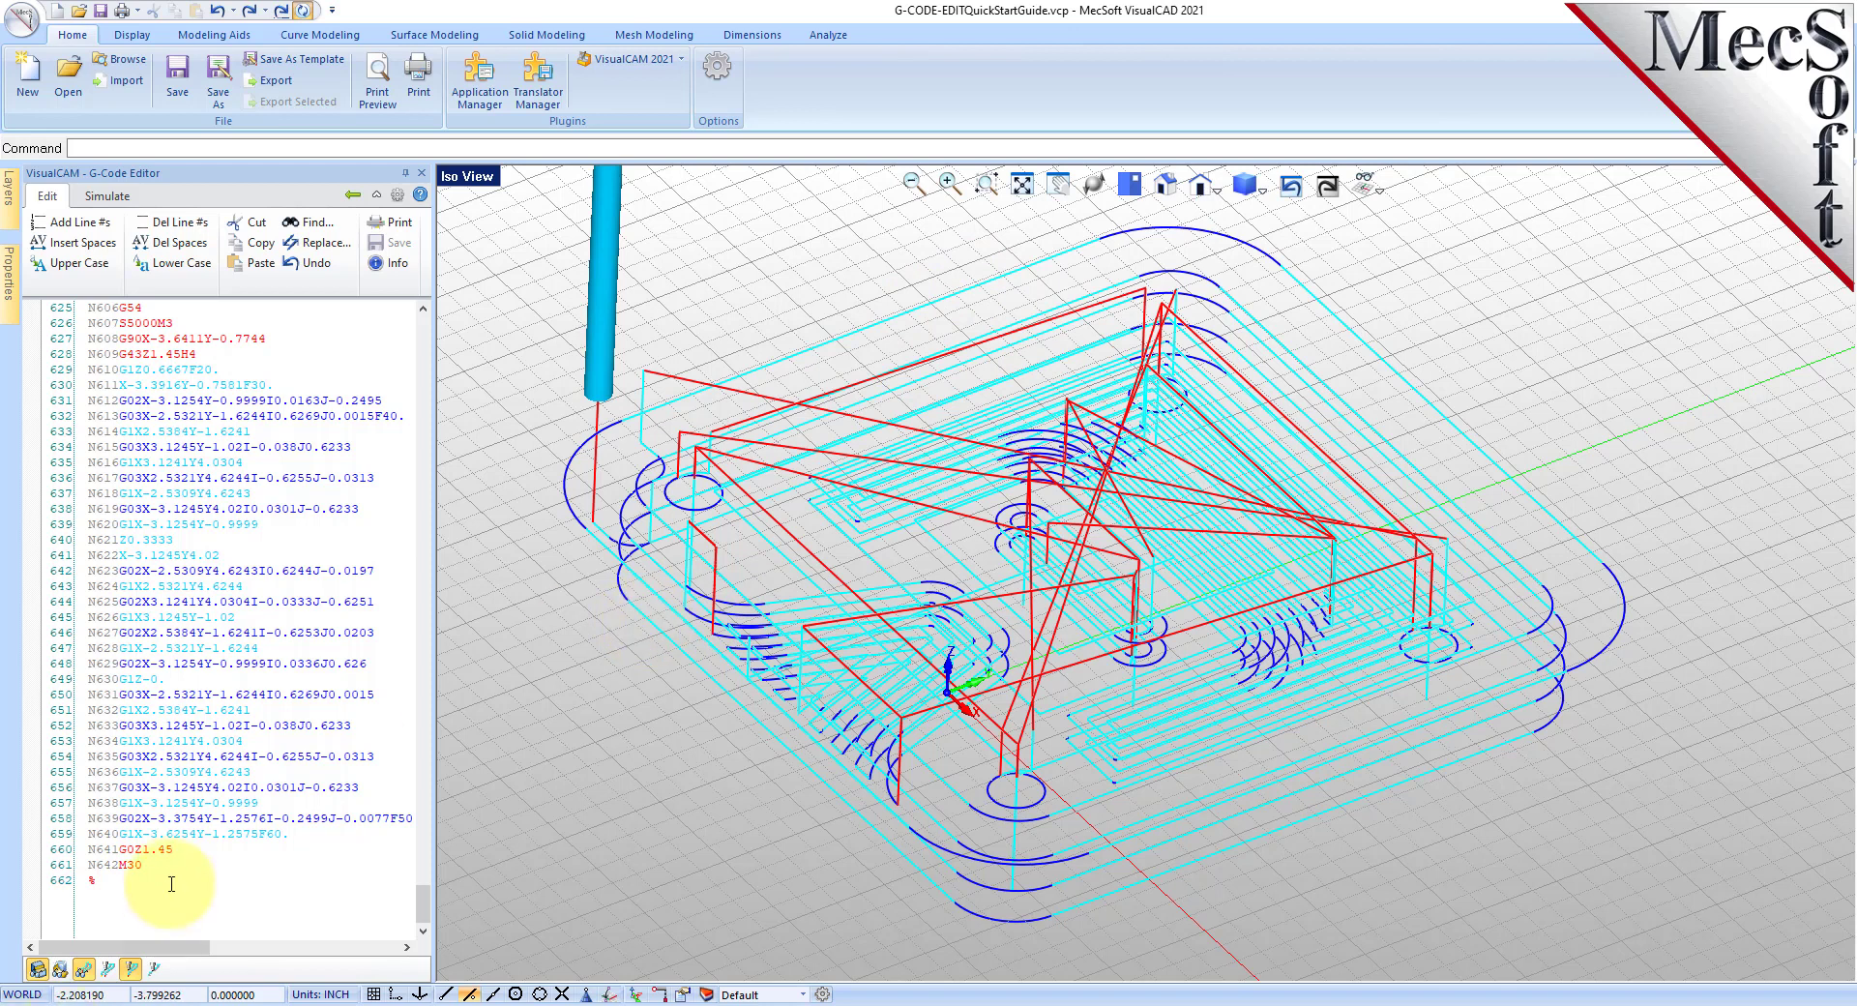
# Set the final retract in block N641 to Z5.0 and check the raised move on the toolpath.
pyautogui.click(145, 849)
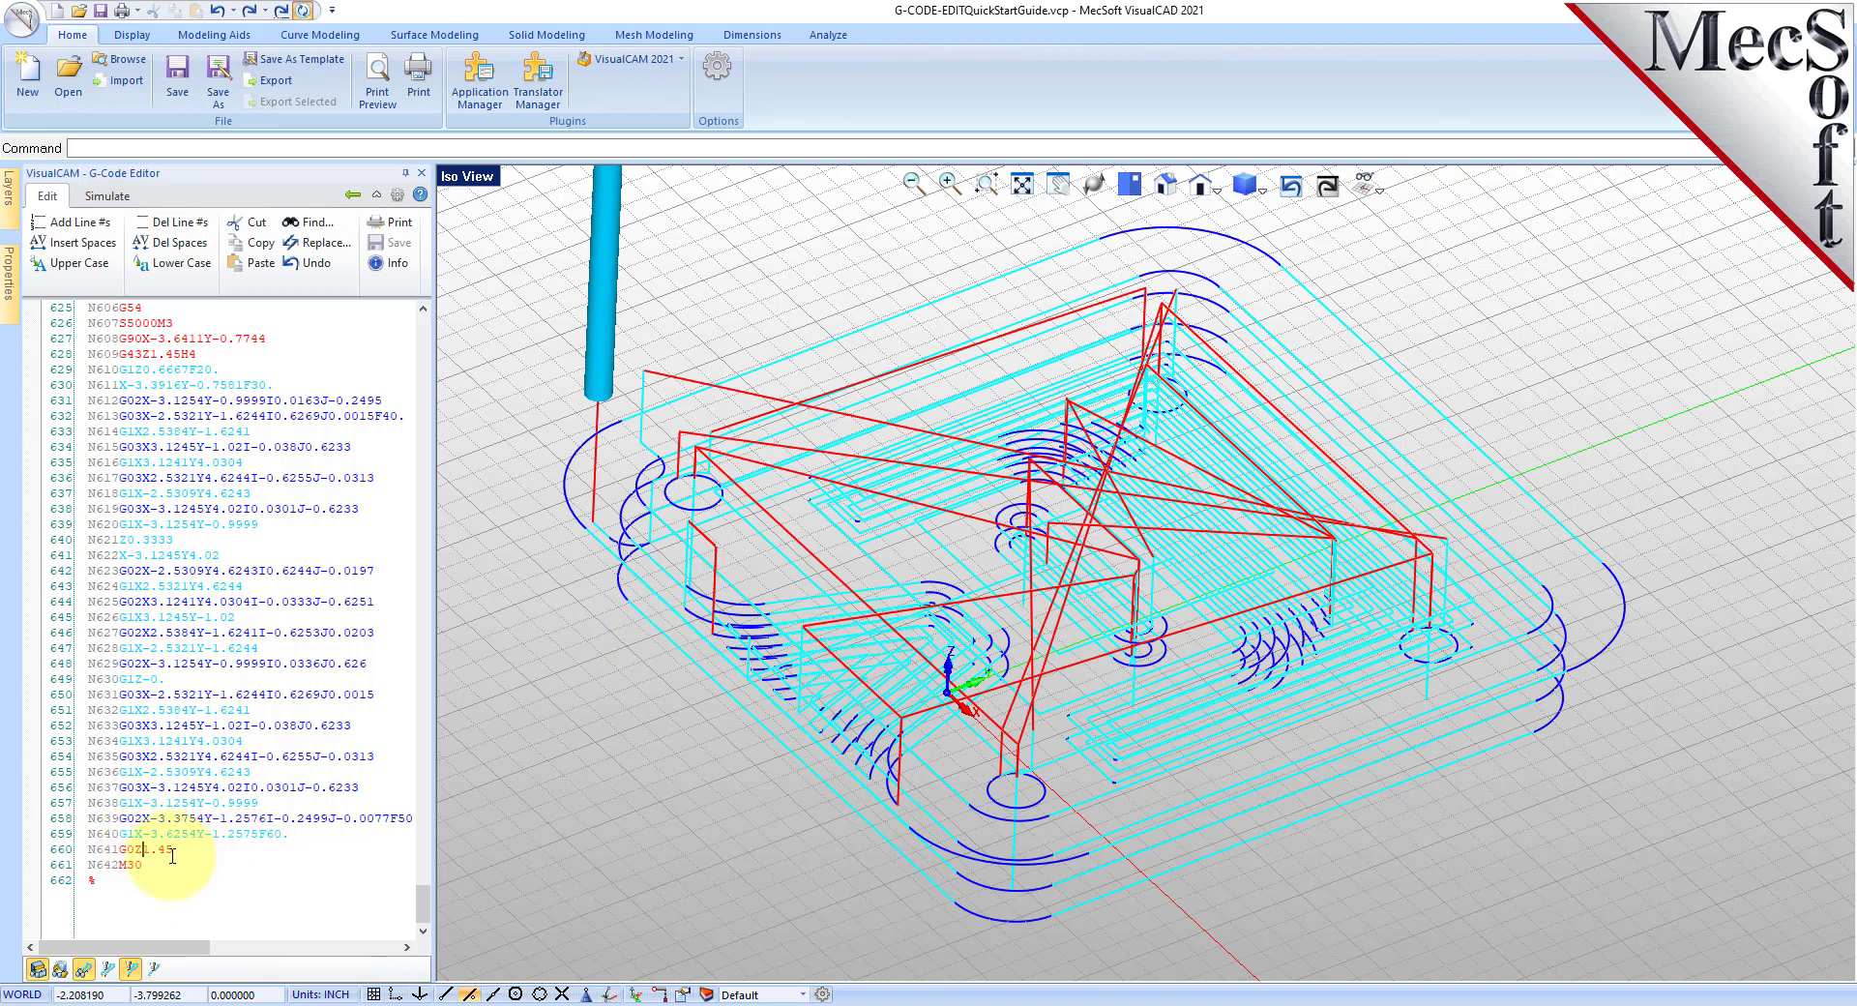
pyautogui.write('5.0')
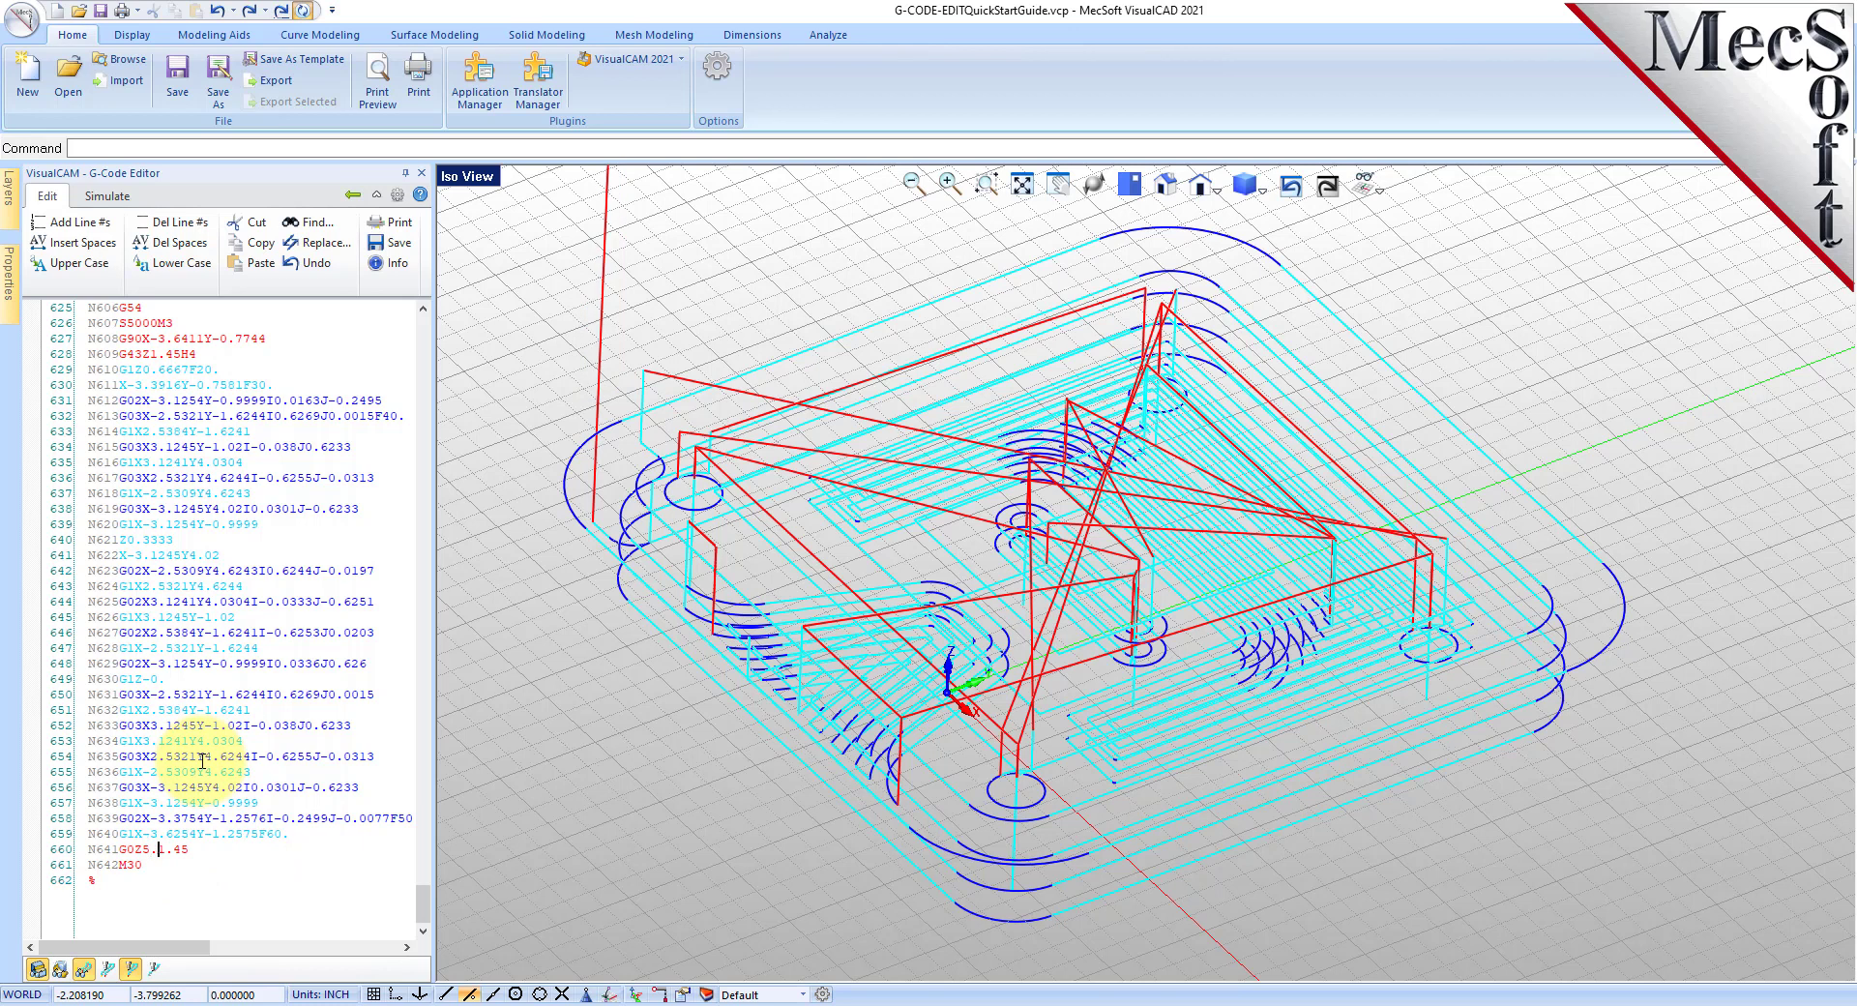
pyautogui.press('Delete')
pyautogui.press('Delete')
pyautogui.press('Delete')
pyautogui.scroll(-2, 882, 917)
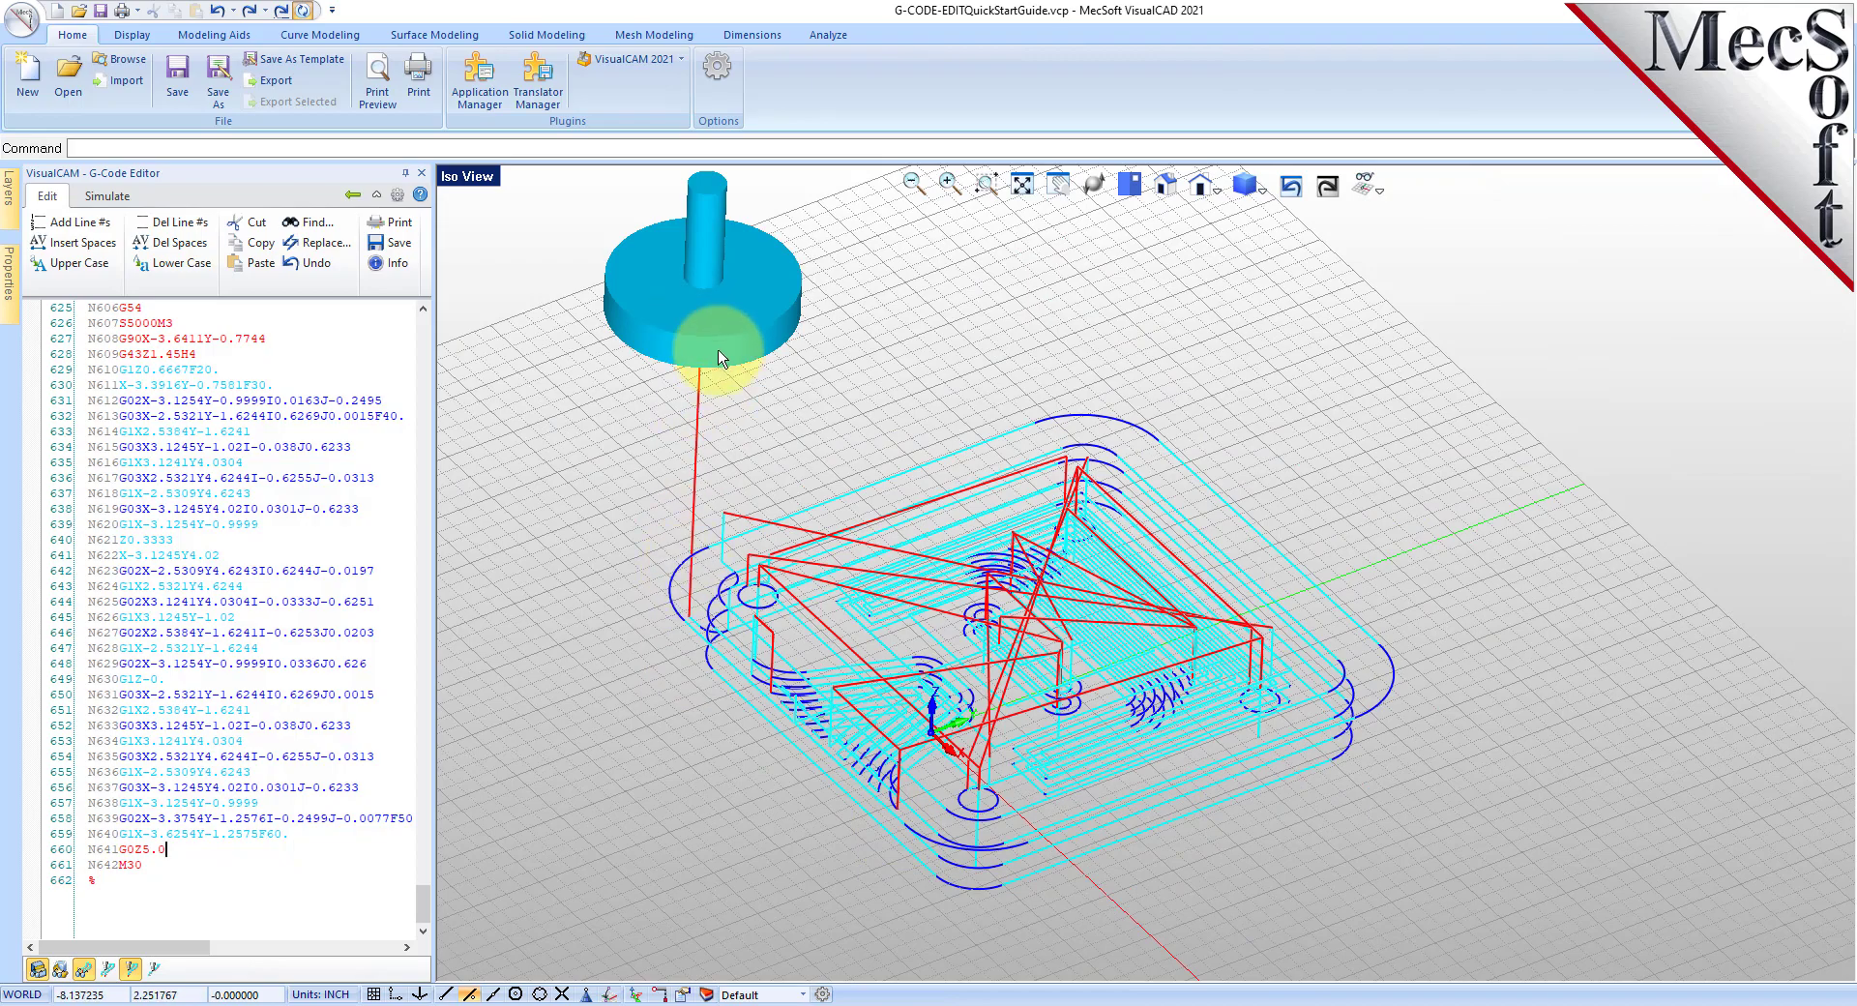
pyautogui.click(1092, 185)
pyautogui.moveTo(1086, 643)
pyautogui.mouseDown()
pyautogui.moveTo(1078, 572)
pyautogui.moveTo(1084, 631)
pyautogui.mouseUp()
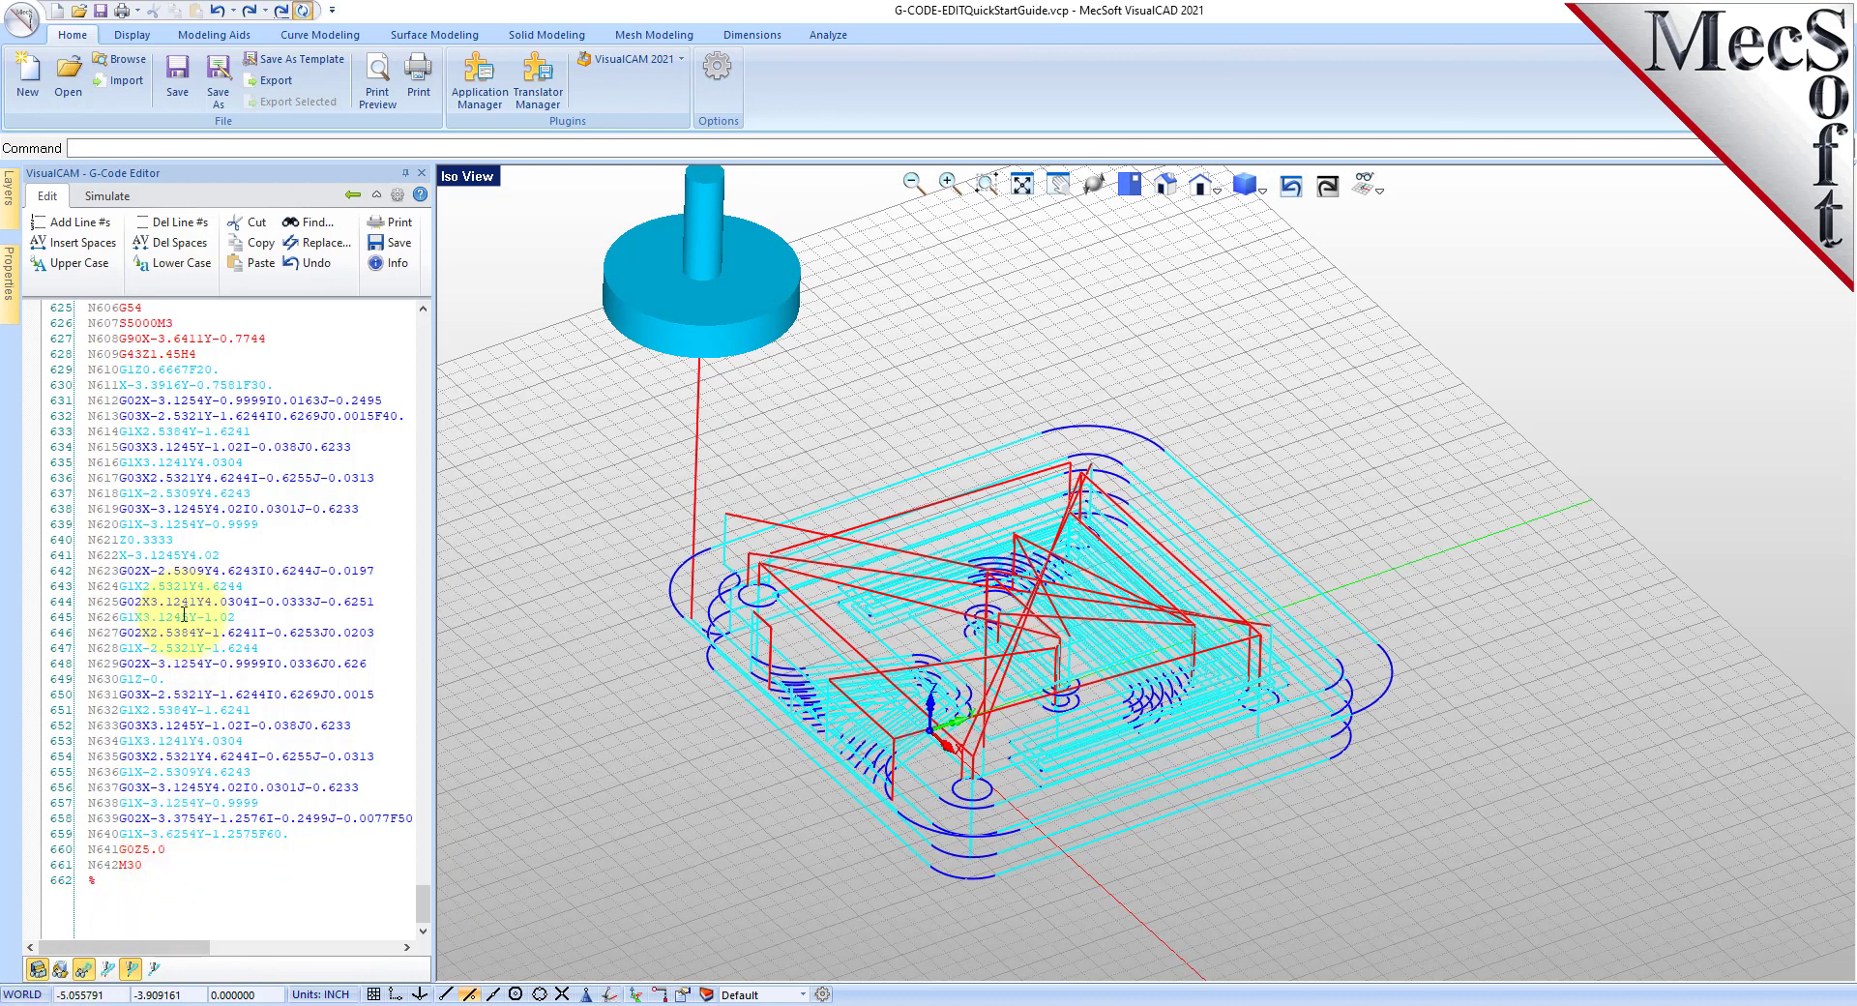
# Step line by line through the last blocks of G-code, following the tool up to the final retract in block N641.
pyautogui.click(197, 568)
pyautogui.press('Down')
pyautogui.press('Down')
pyautogui.press('Down')
pyautogui.press('Down')
pyautogui.press('Down')
pyautogui.press('Down')
pyautogui.press('Down')
pyautogui.press('Down')
pyautogui.press('Down')
pyautogui.press('Down')
pyautogui.press('Down')
pyautogui.press('Down')
pyautogui.press('Down')
pyautogui.press('Down')
pyautogui.press('Down')
pyautogui.press('Down')
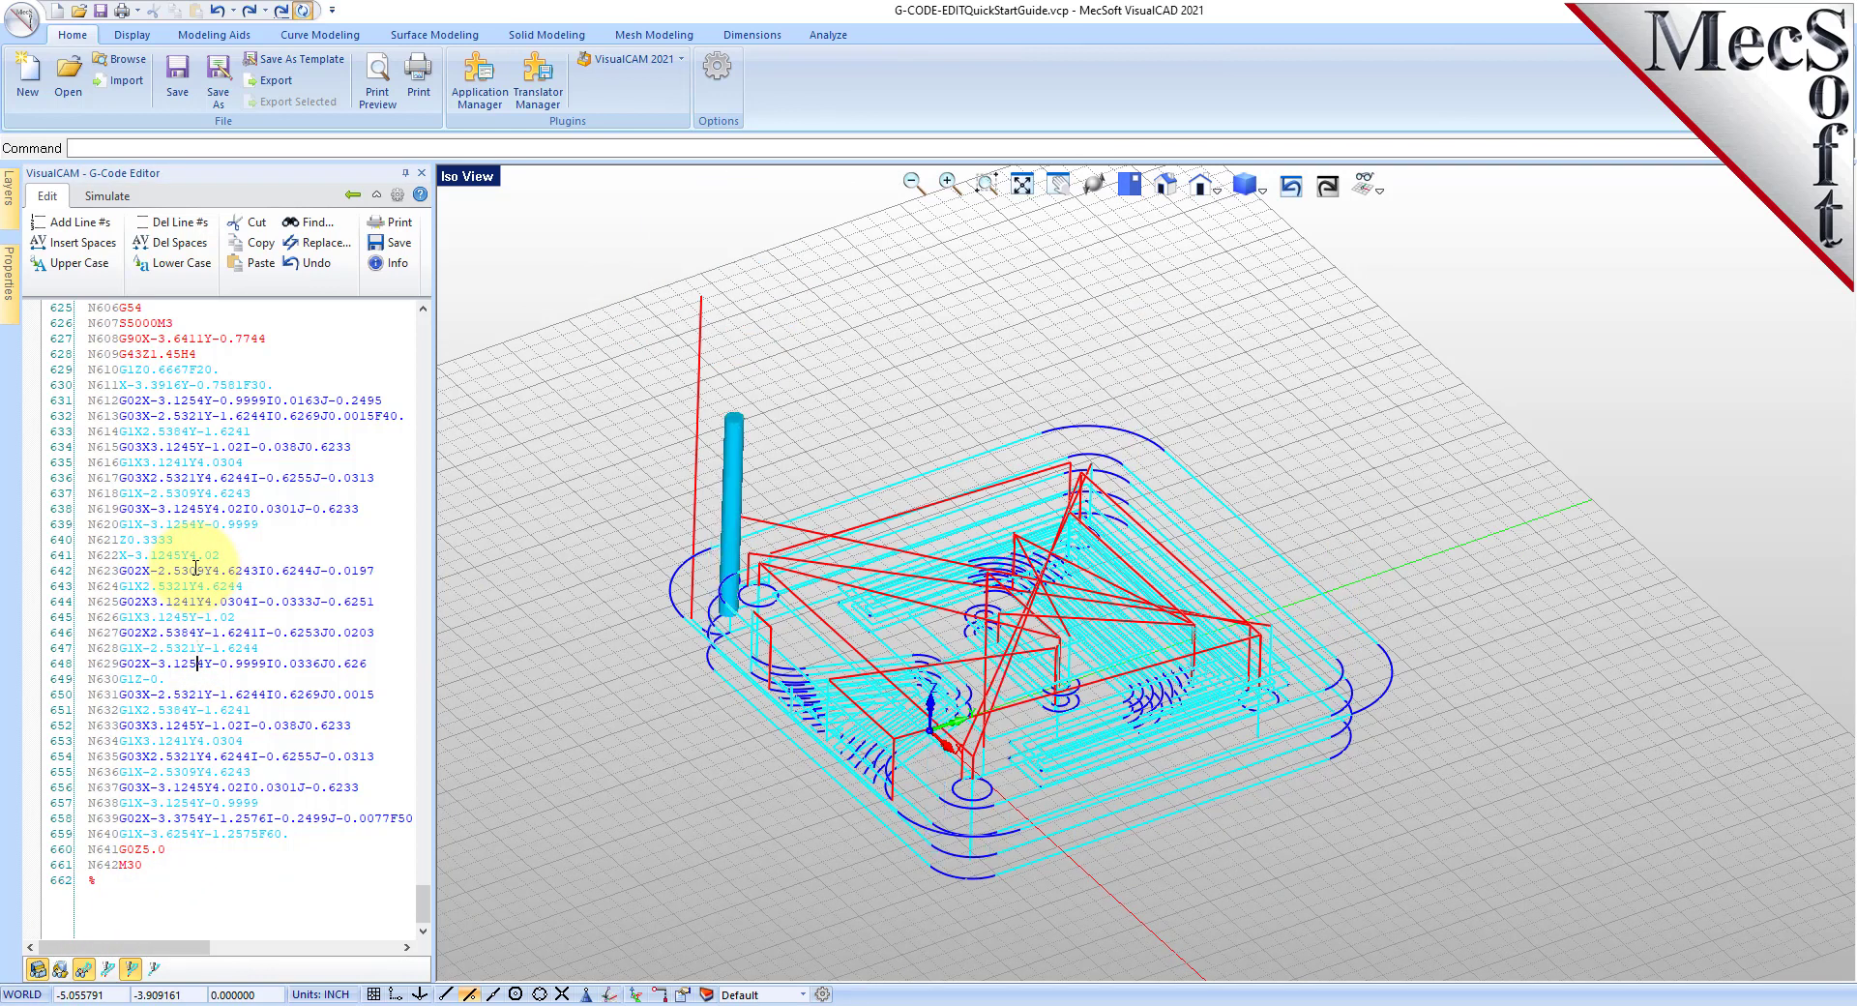
pyautogui.press('Down')
pyautogui.press('Down')
pyautogui.press('Down')
pyautogui.press('Down')
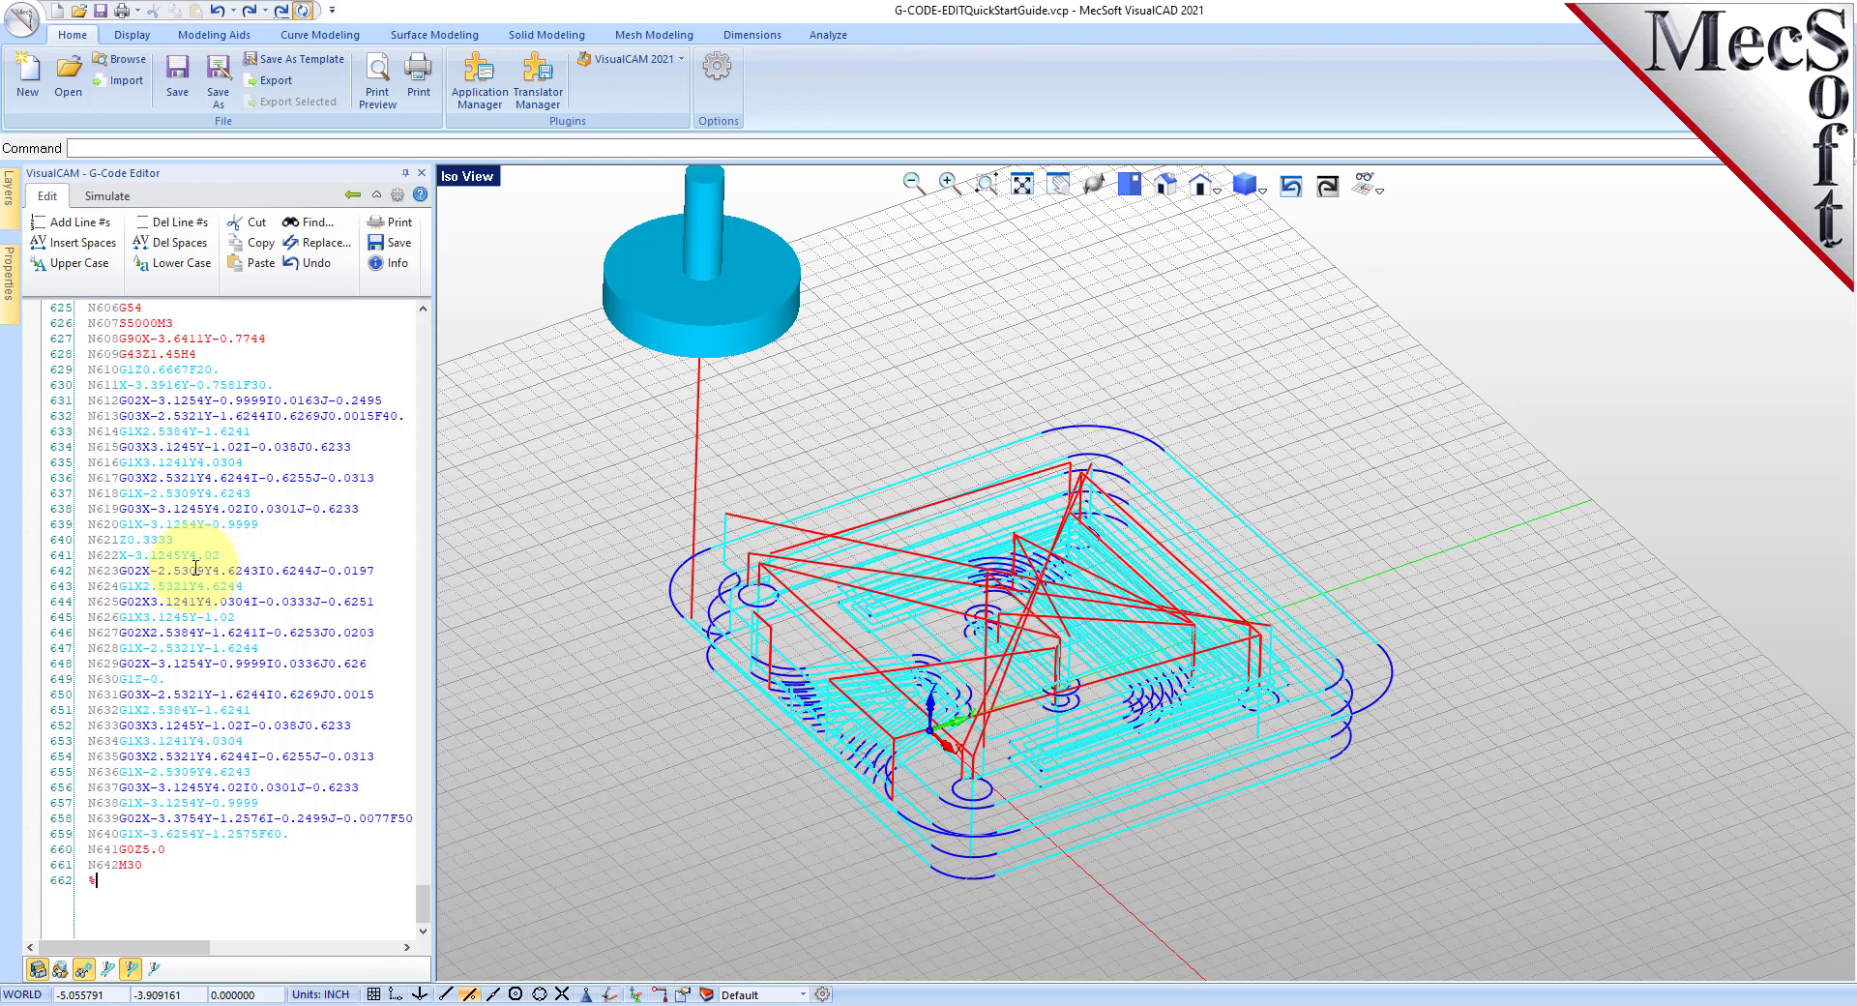
pyautogui.press('Up')
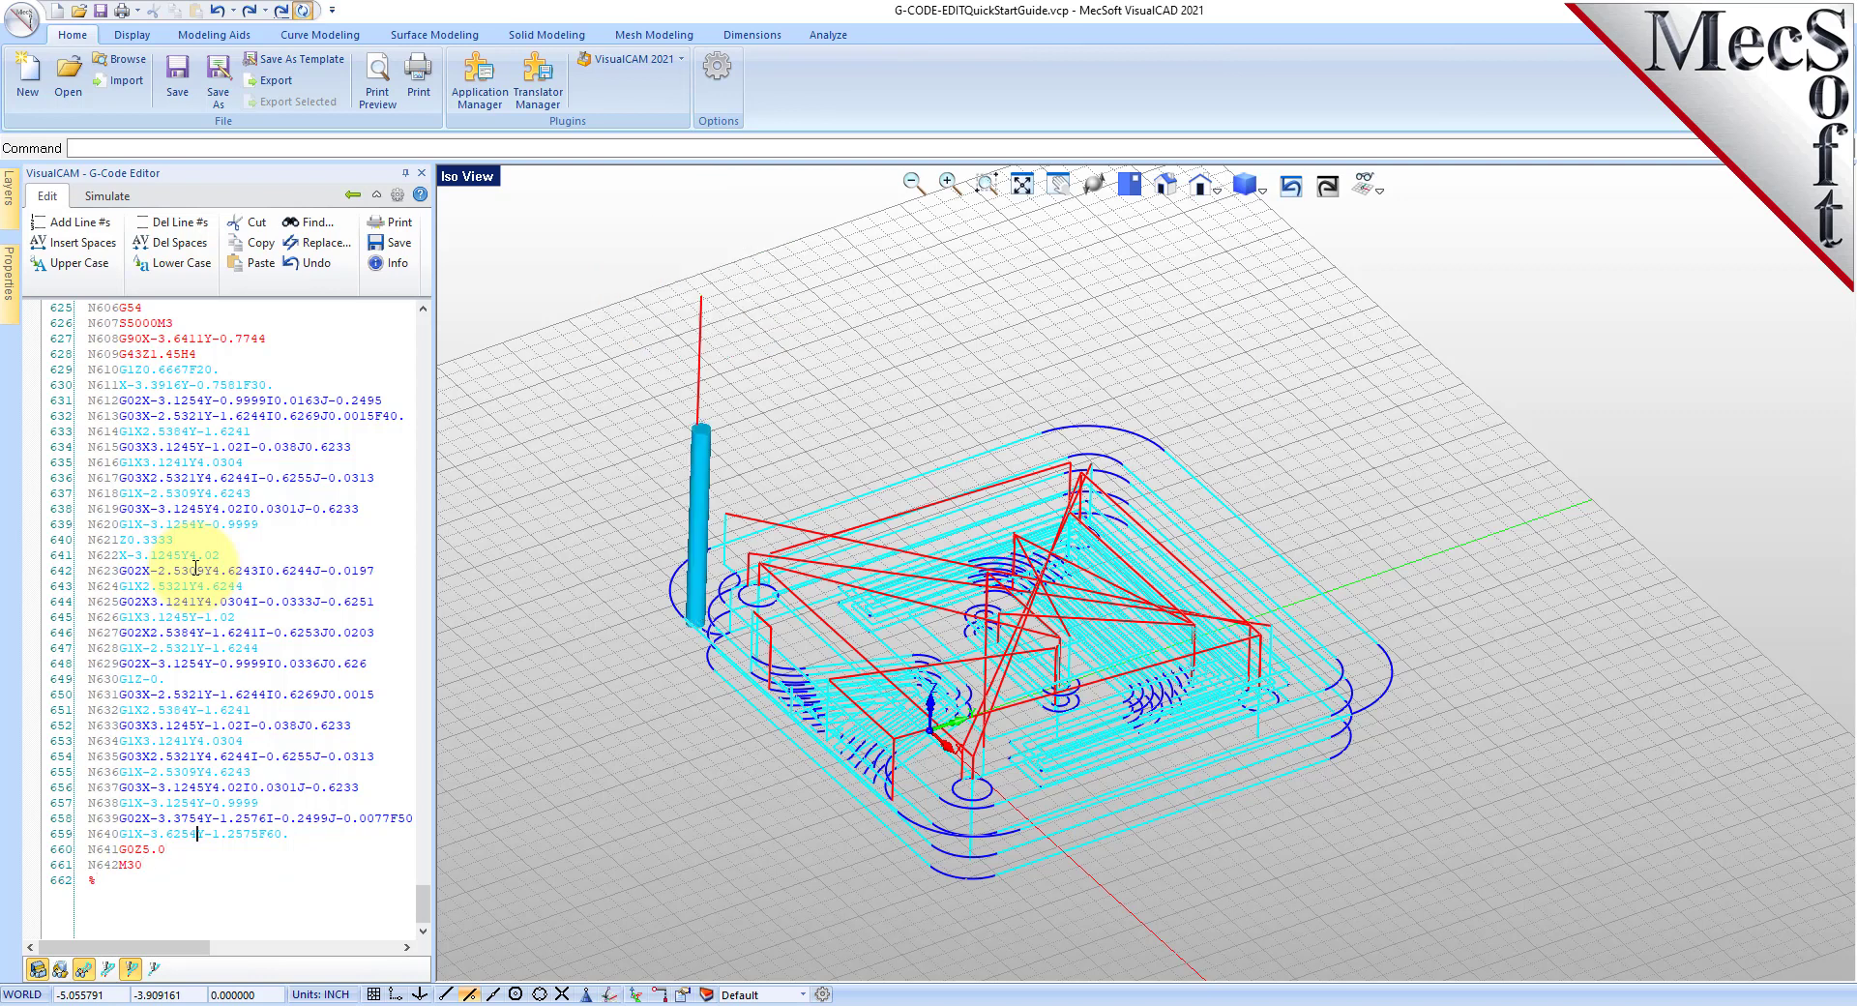
pyautogui.press('Down')
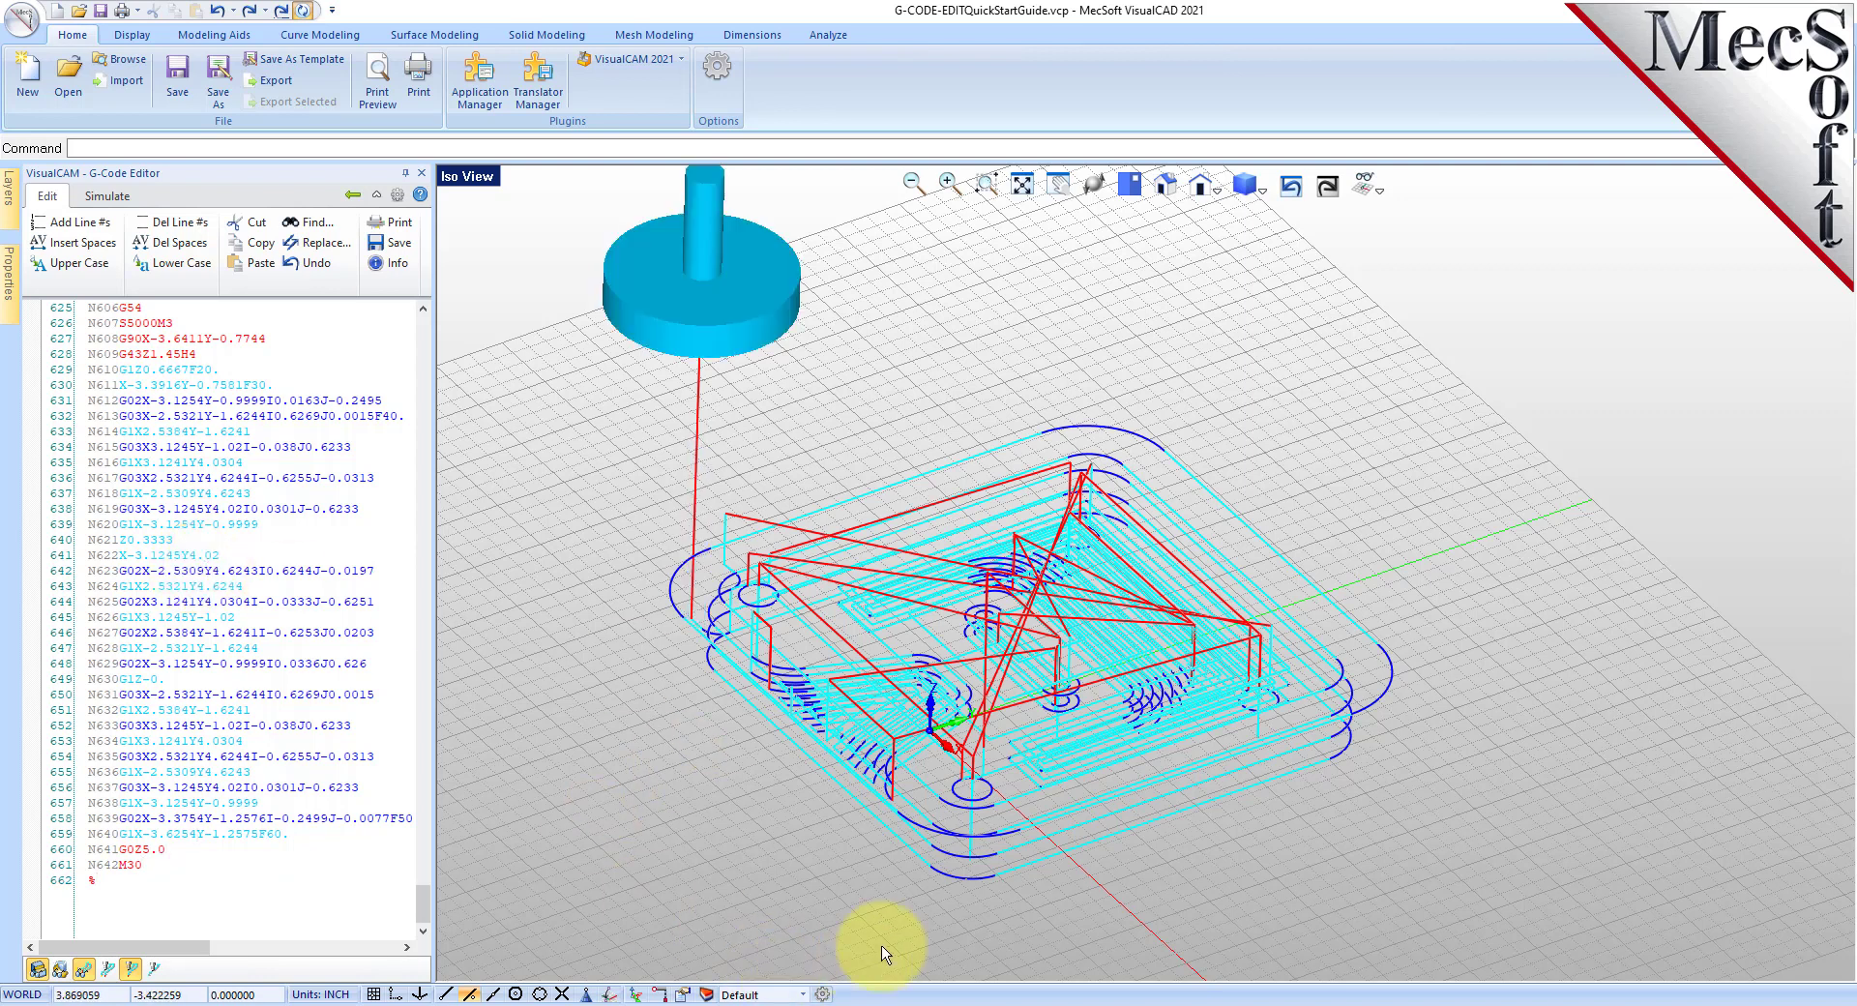
# Save the edited G-code, replacing the existing G-CODE-EDITQuickStartGuide.nc.
pyautogui.scroll(-1, 909, 931)
pyautogui.scroll(2, 899, 832)
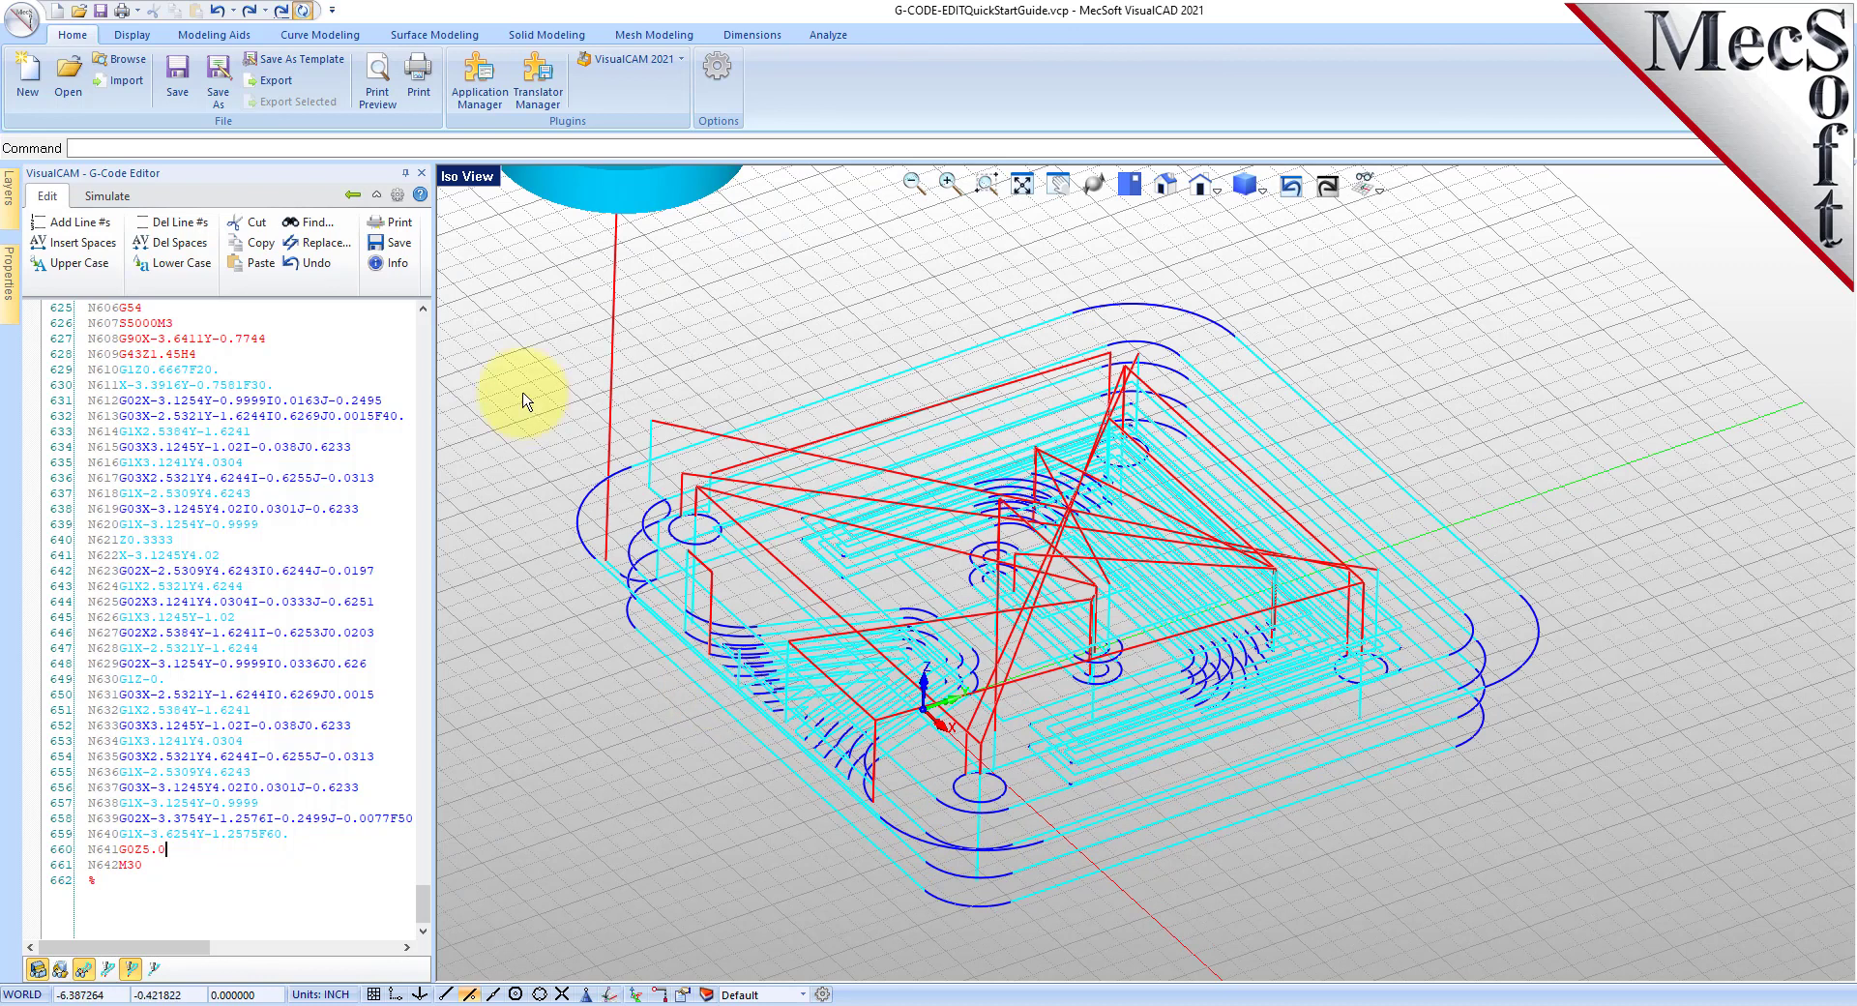
pyautogui.click(391, 242)
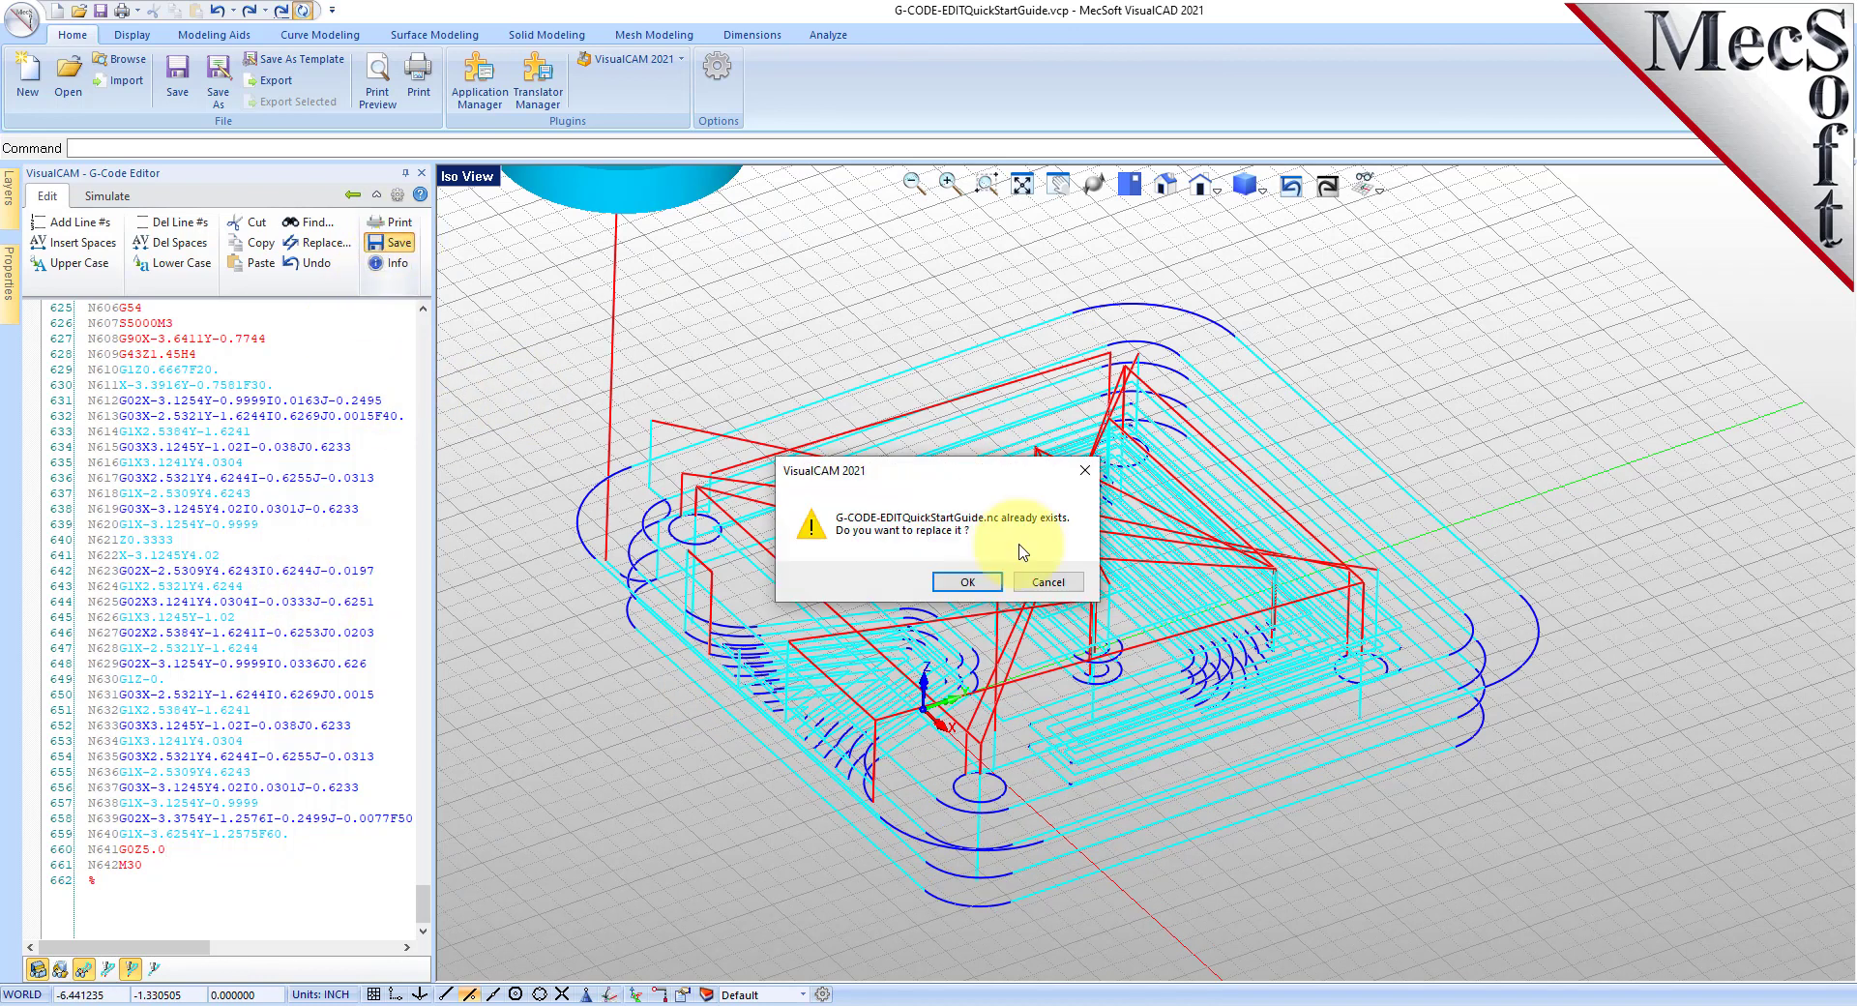
pyautogui.click(968, 582)
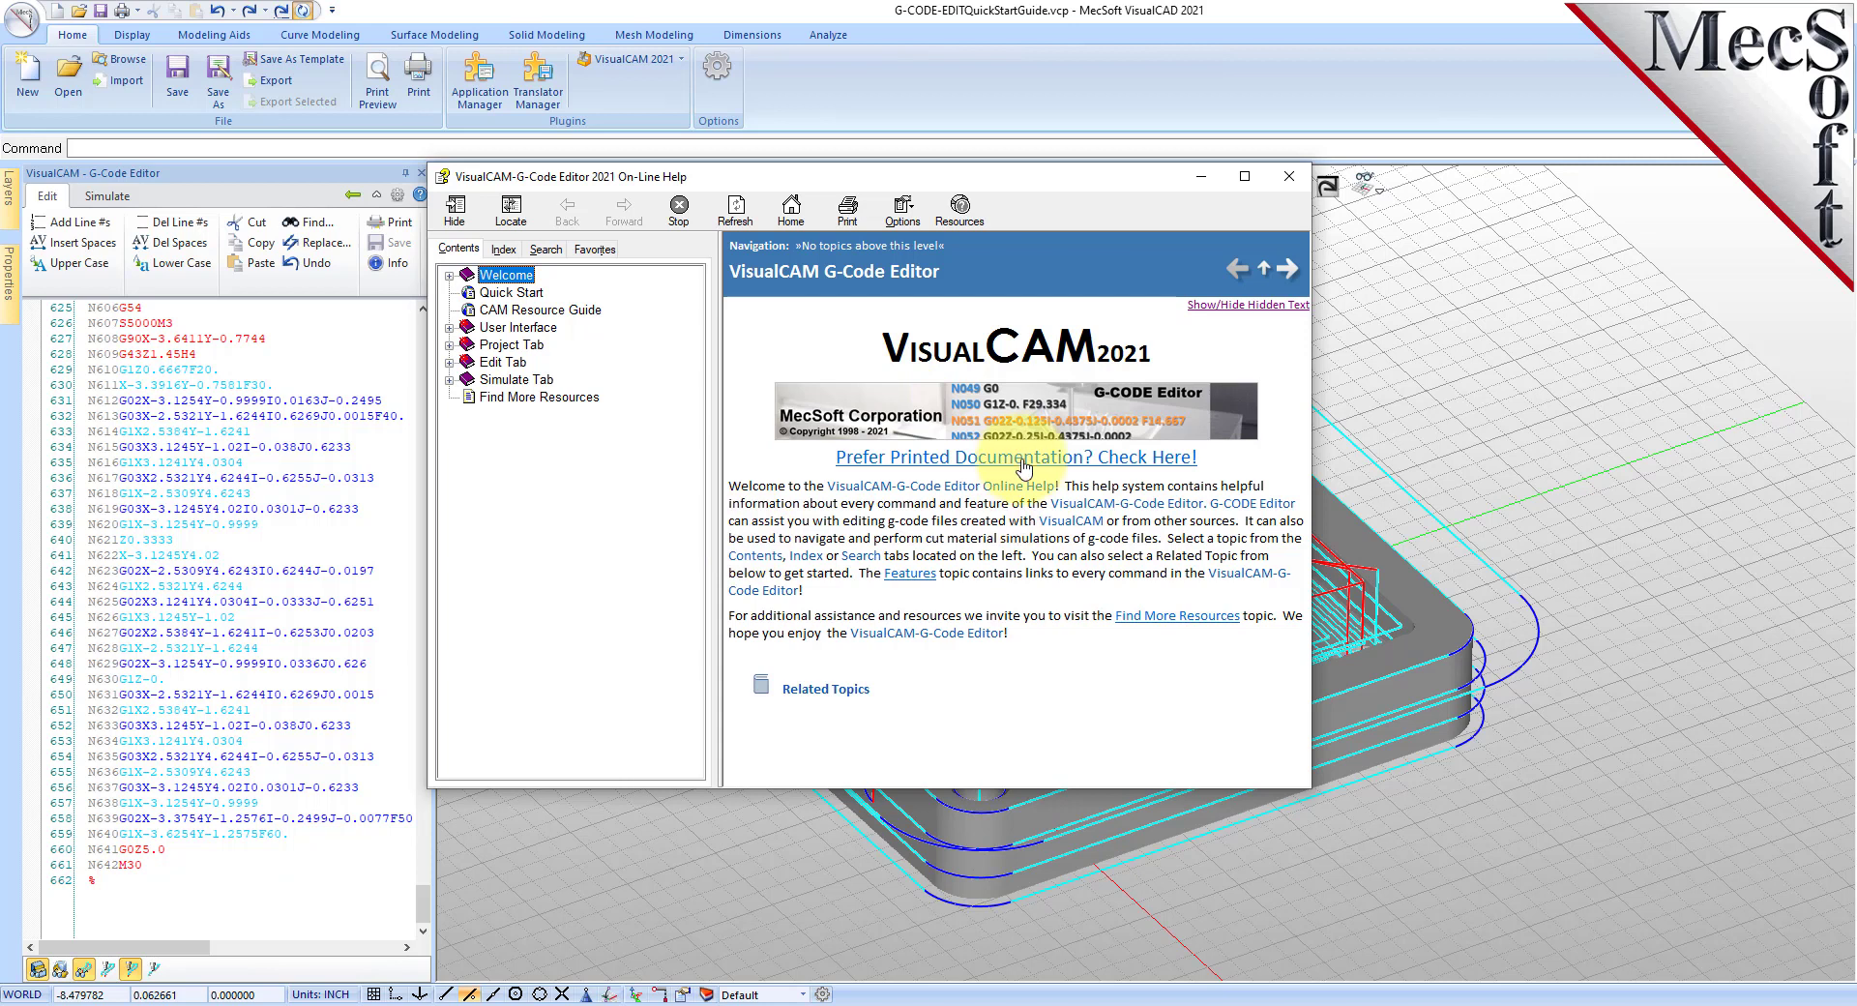
# Open the printed documentation from the online help, look through the 2021 VisualCAD/CAM Resource Guide's module list, and narrow the browser window.
pyautogui.click(1023, 462)
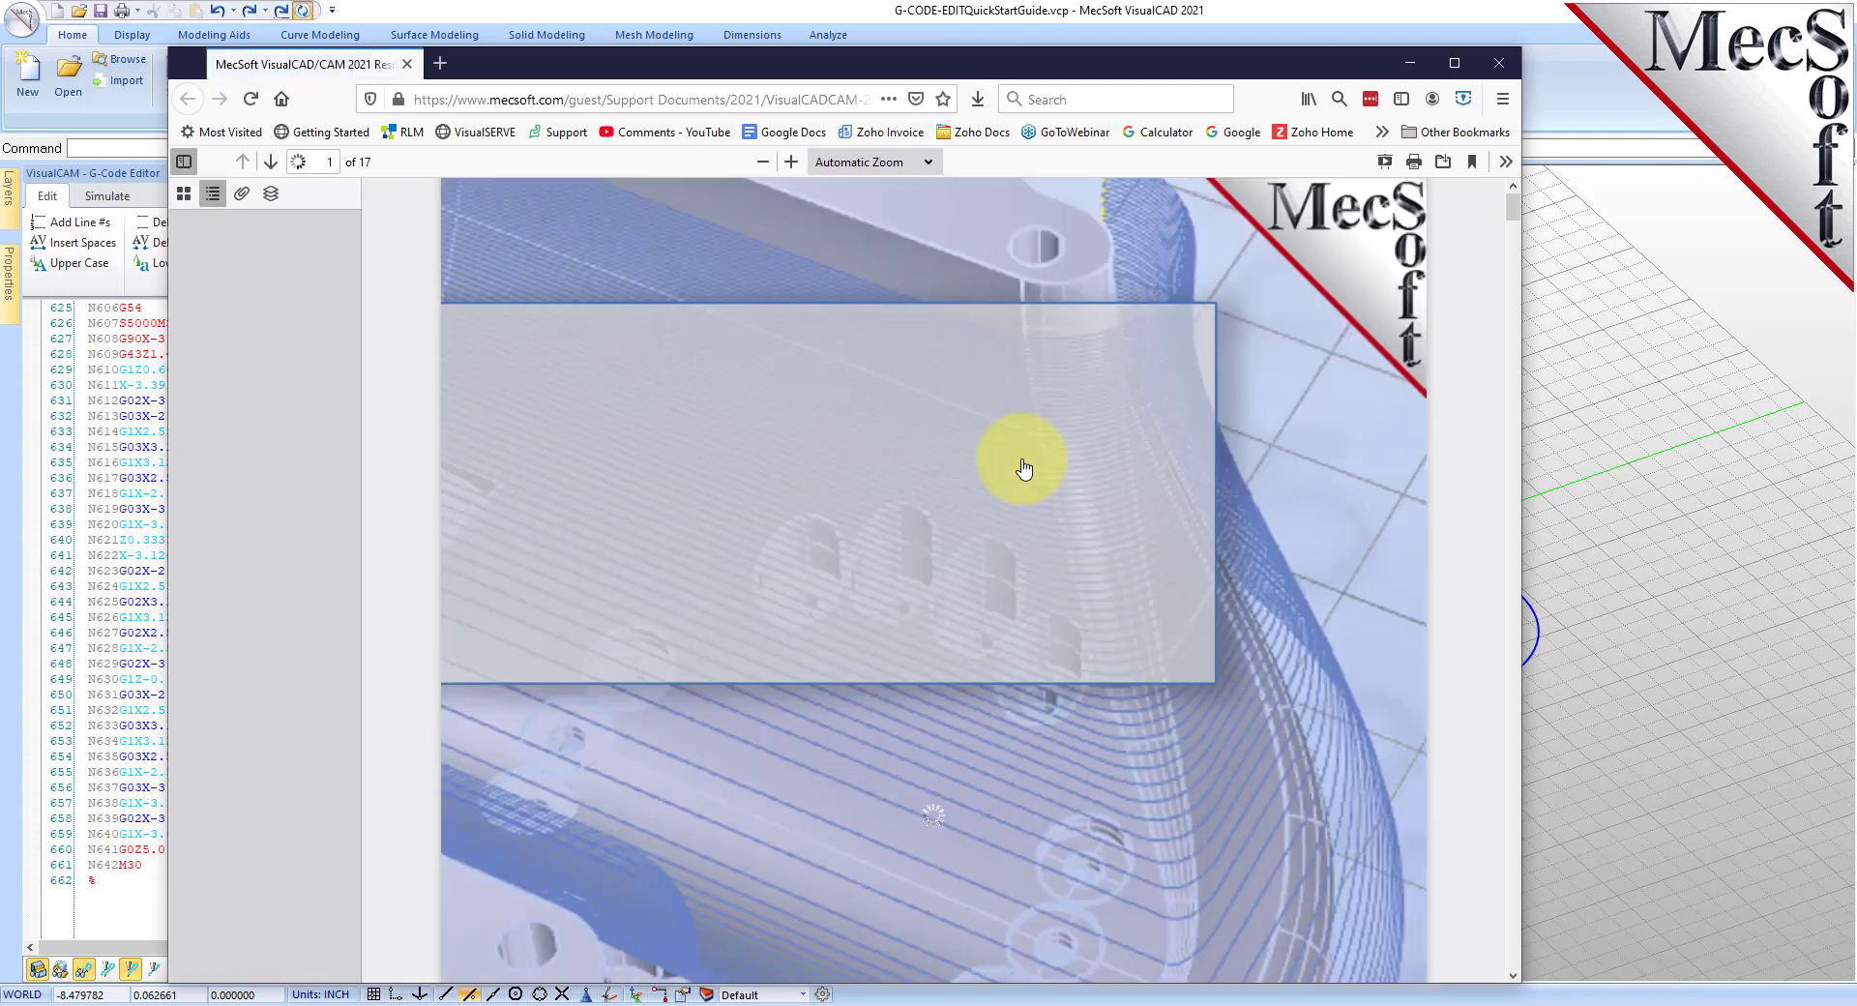
pyautogui.scroll(-5, 1111, 467)
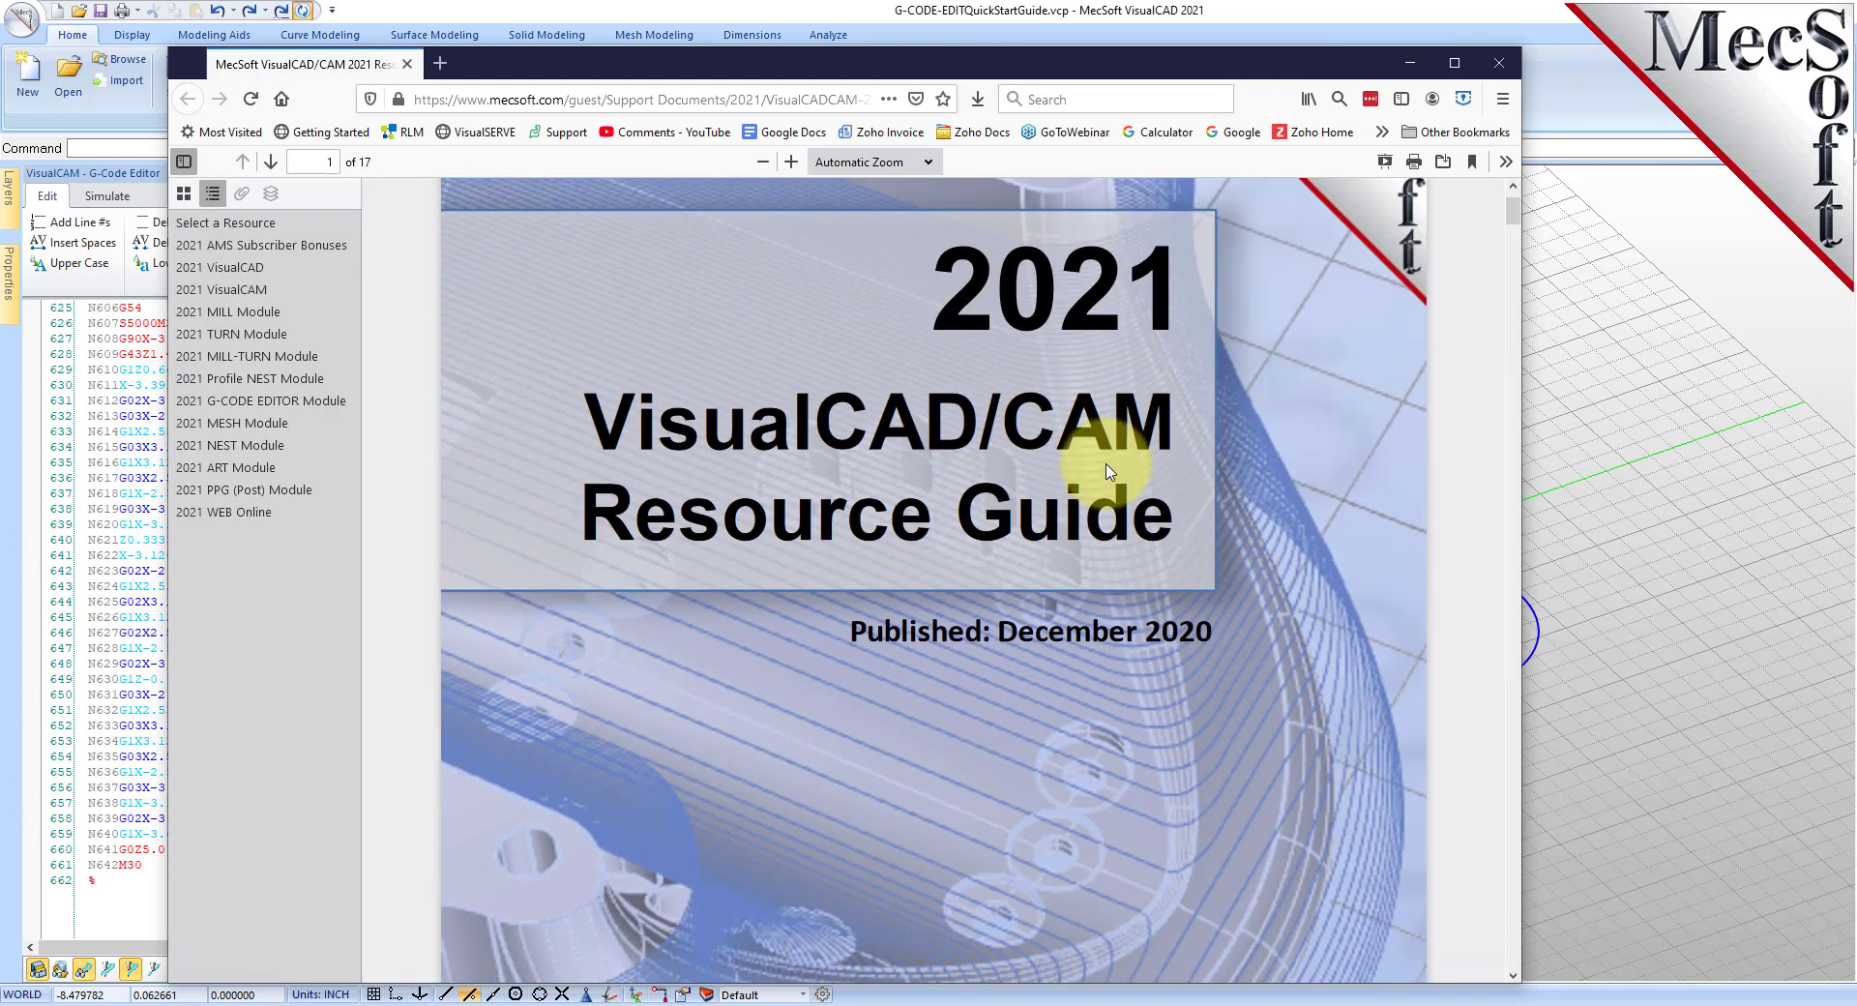
pyautogui.scroll(-6, 1110, 471)
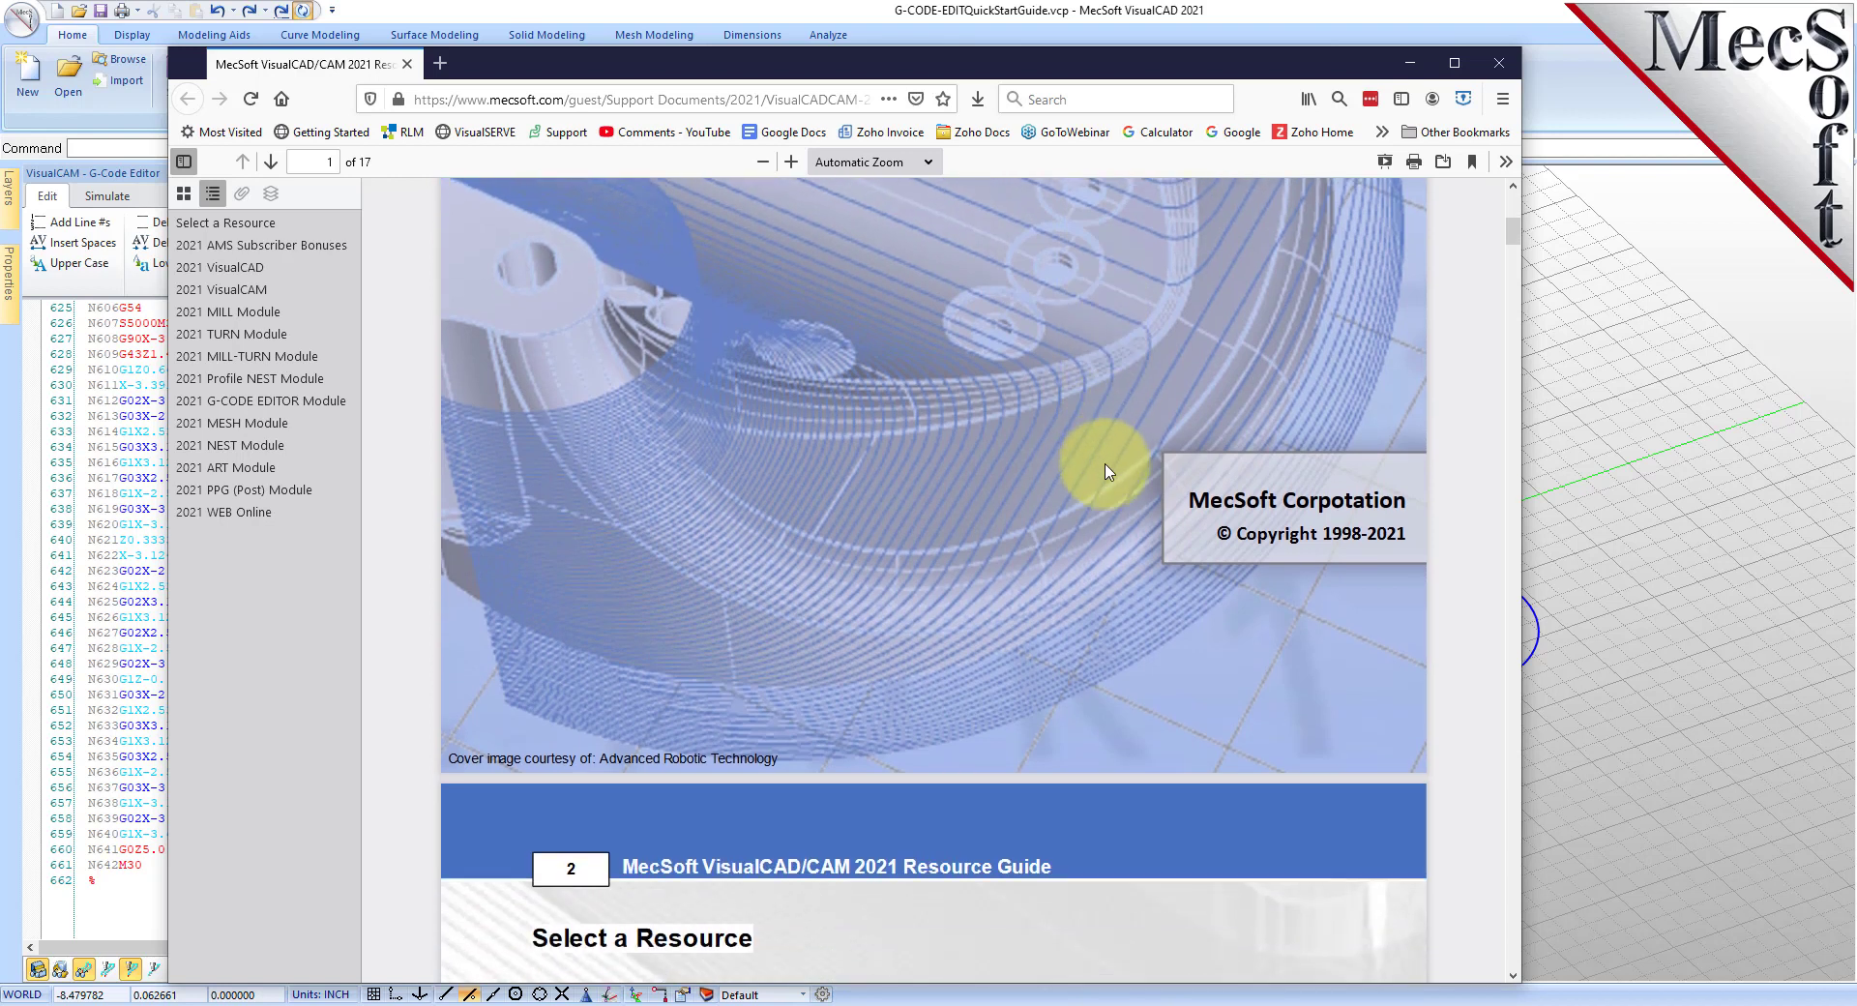
pyautogui.scroll(-8, 1108, 474)
pyautogui.scroll(10, 1108, 474)
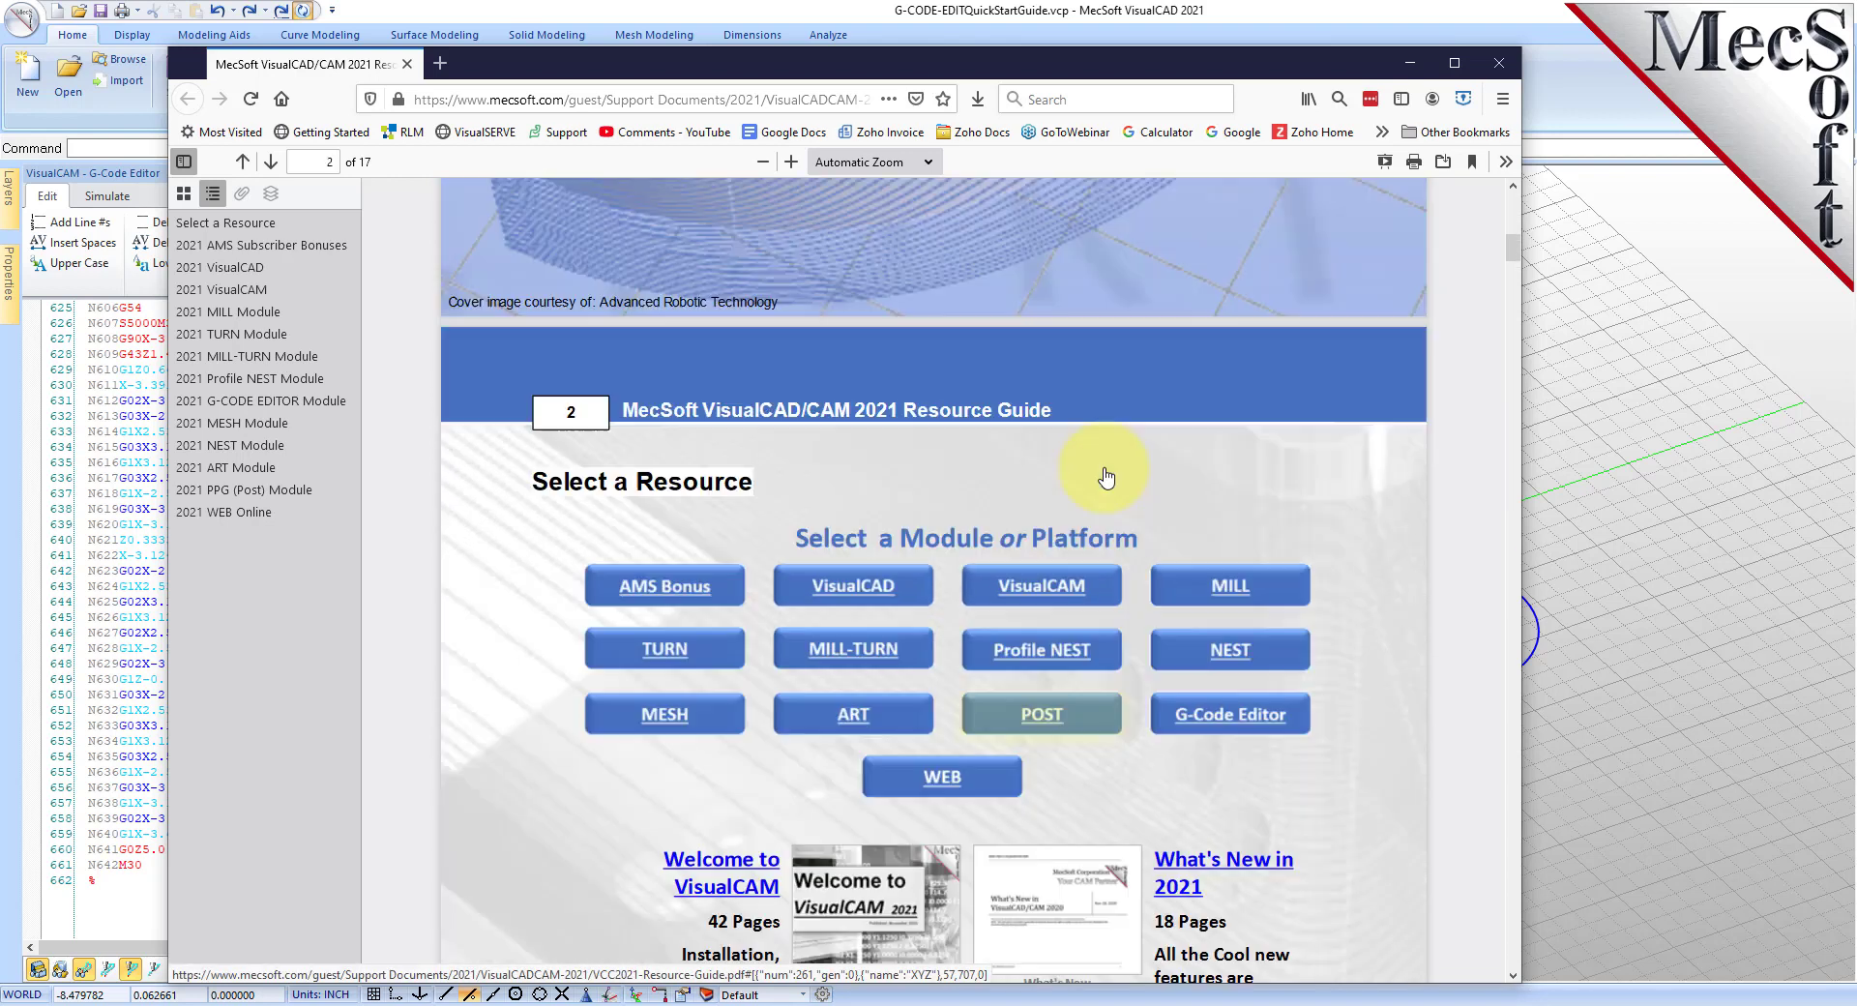
pyautogui.scroll(2, 1107, 474)
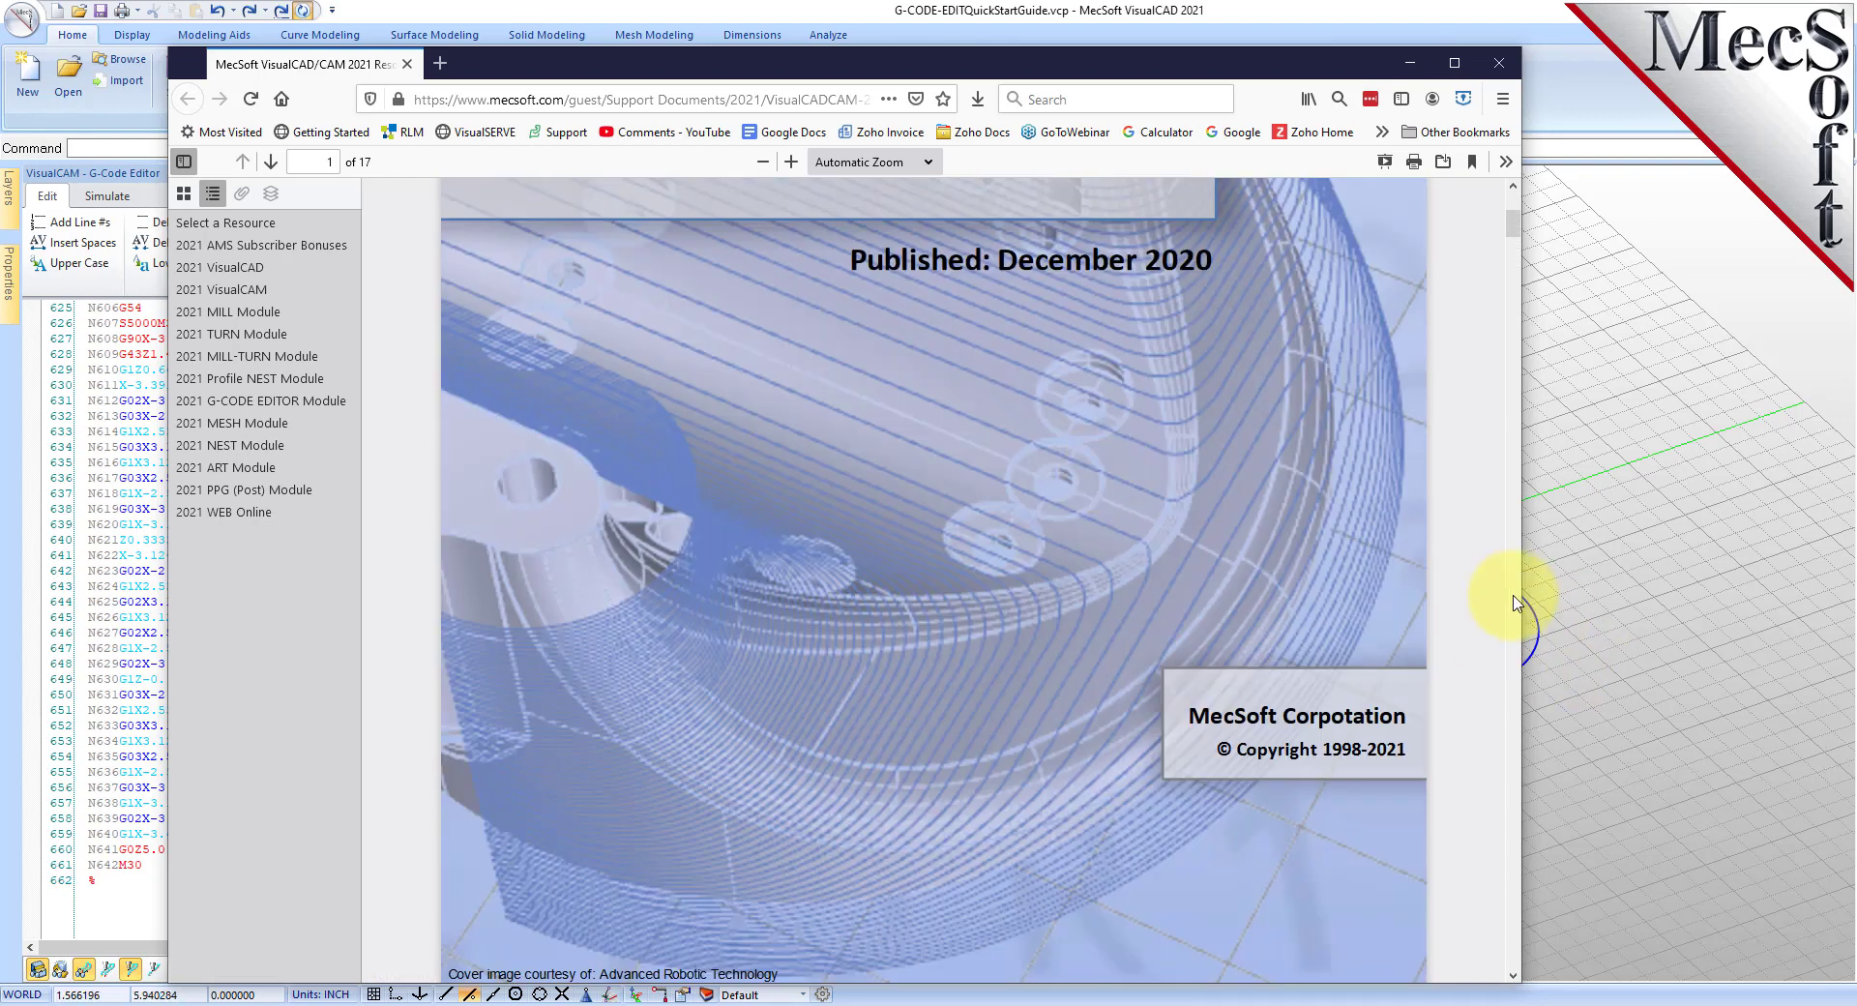
pyautogui.moveTo(1521, 601); pyautogui.dragTo(1054, 600)
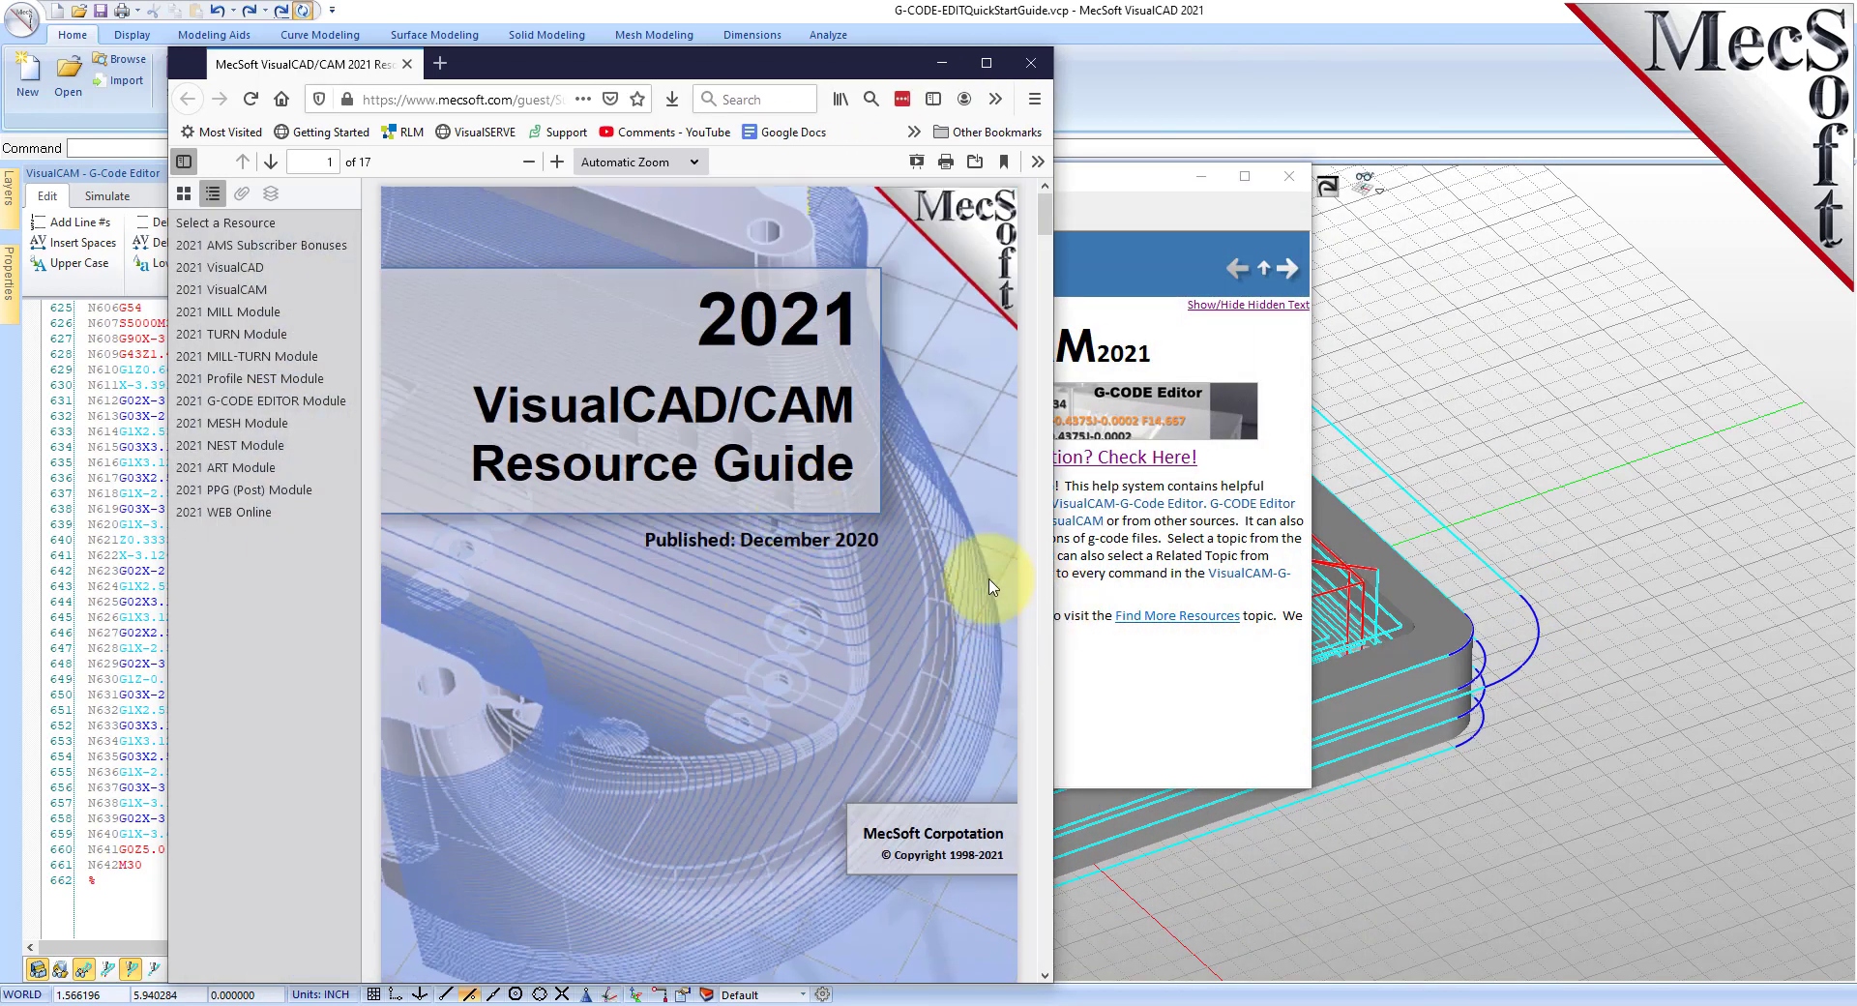
# Move the browser window clear of the G-code listing and go to the 2021 G-CODE EDITOR Module section of the Resource Guide.
pyautogui.moveTo(868, 58); pyautogui.dragTo(1179, 39)
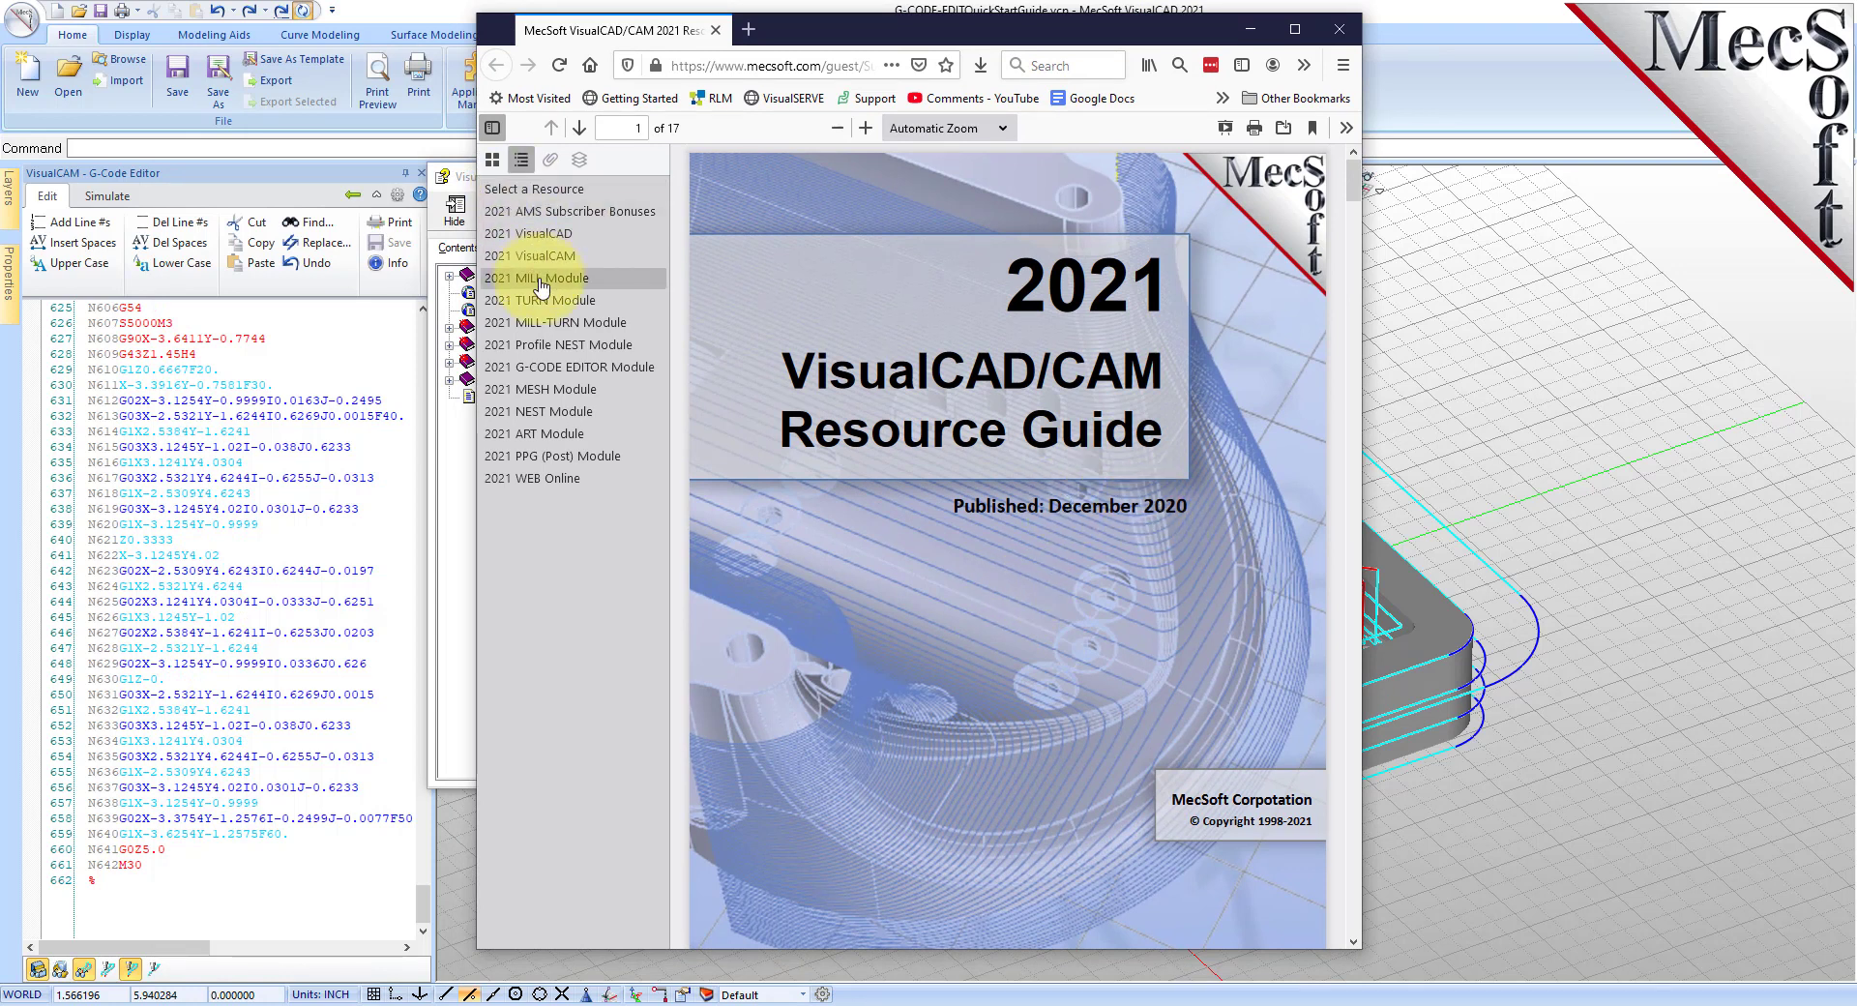
pyautogui.click(625, 377)
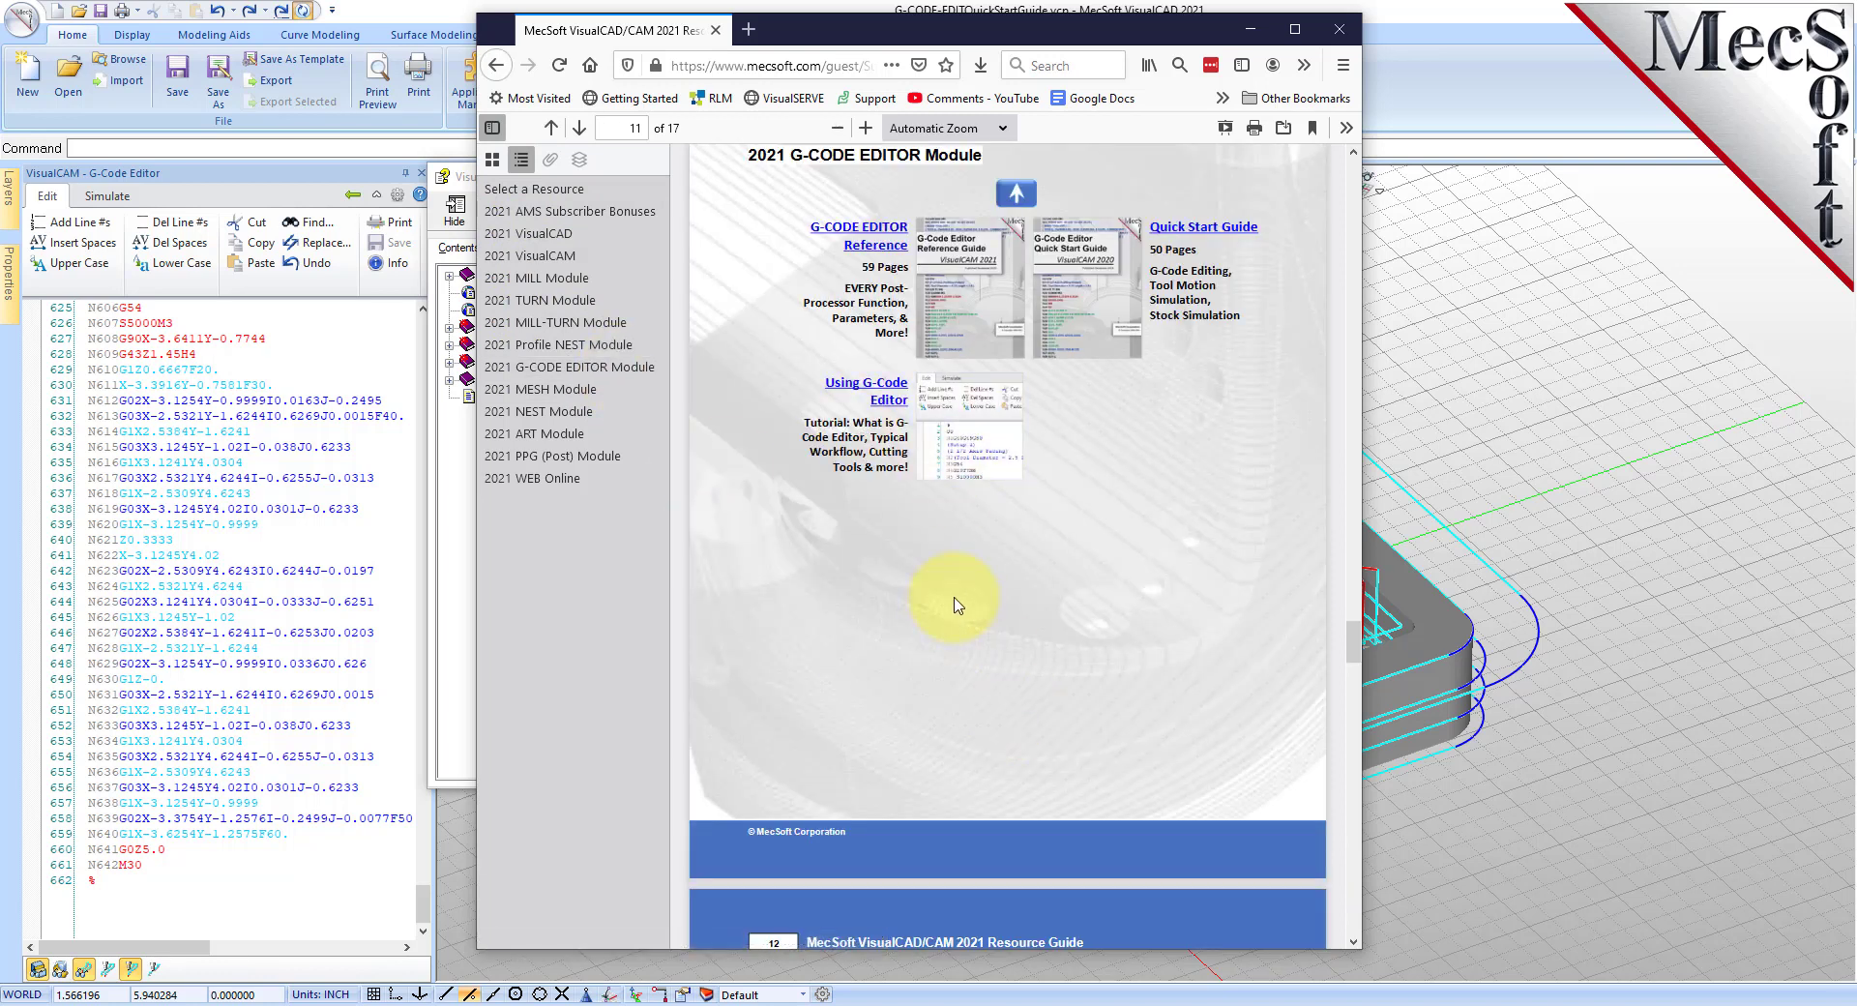
pyautogui.scroll(3, 951, 607)
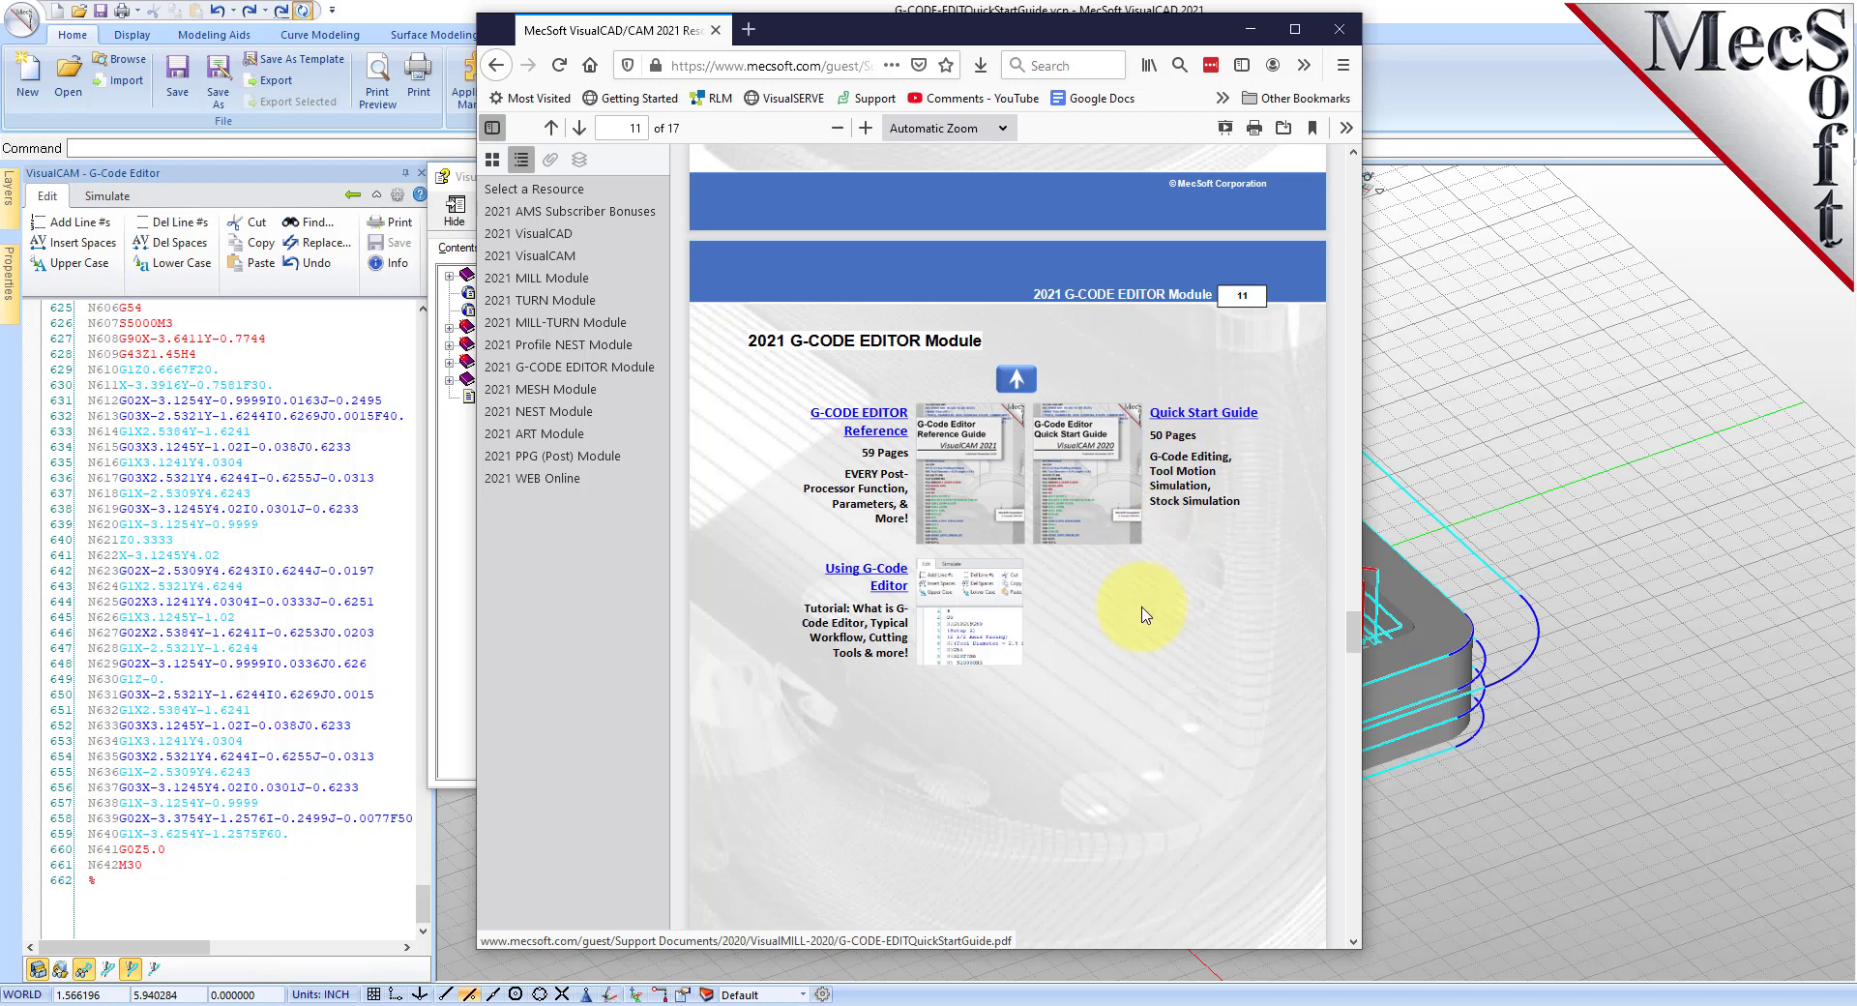
# Open the G-CODE Editor Quick Start Guide and look through its pages on loading, editing and simulating G-code up to the closing help resources.
pyautogui.click(1177, 414)
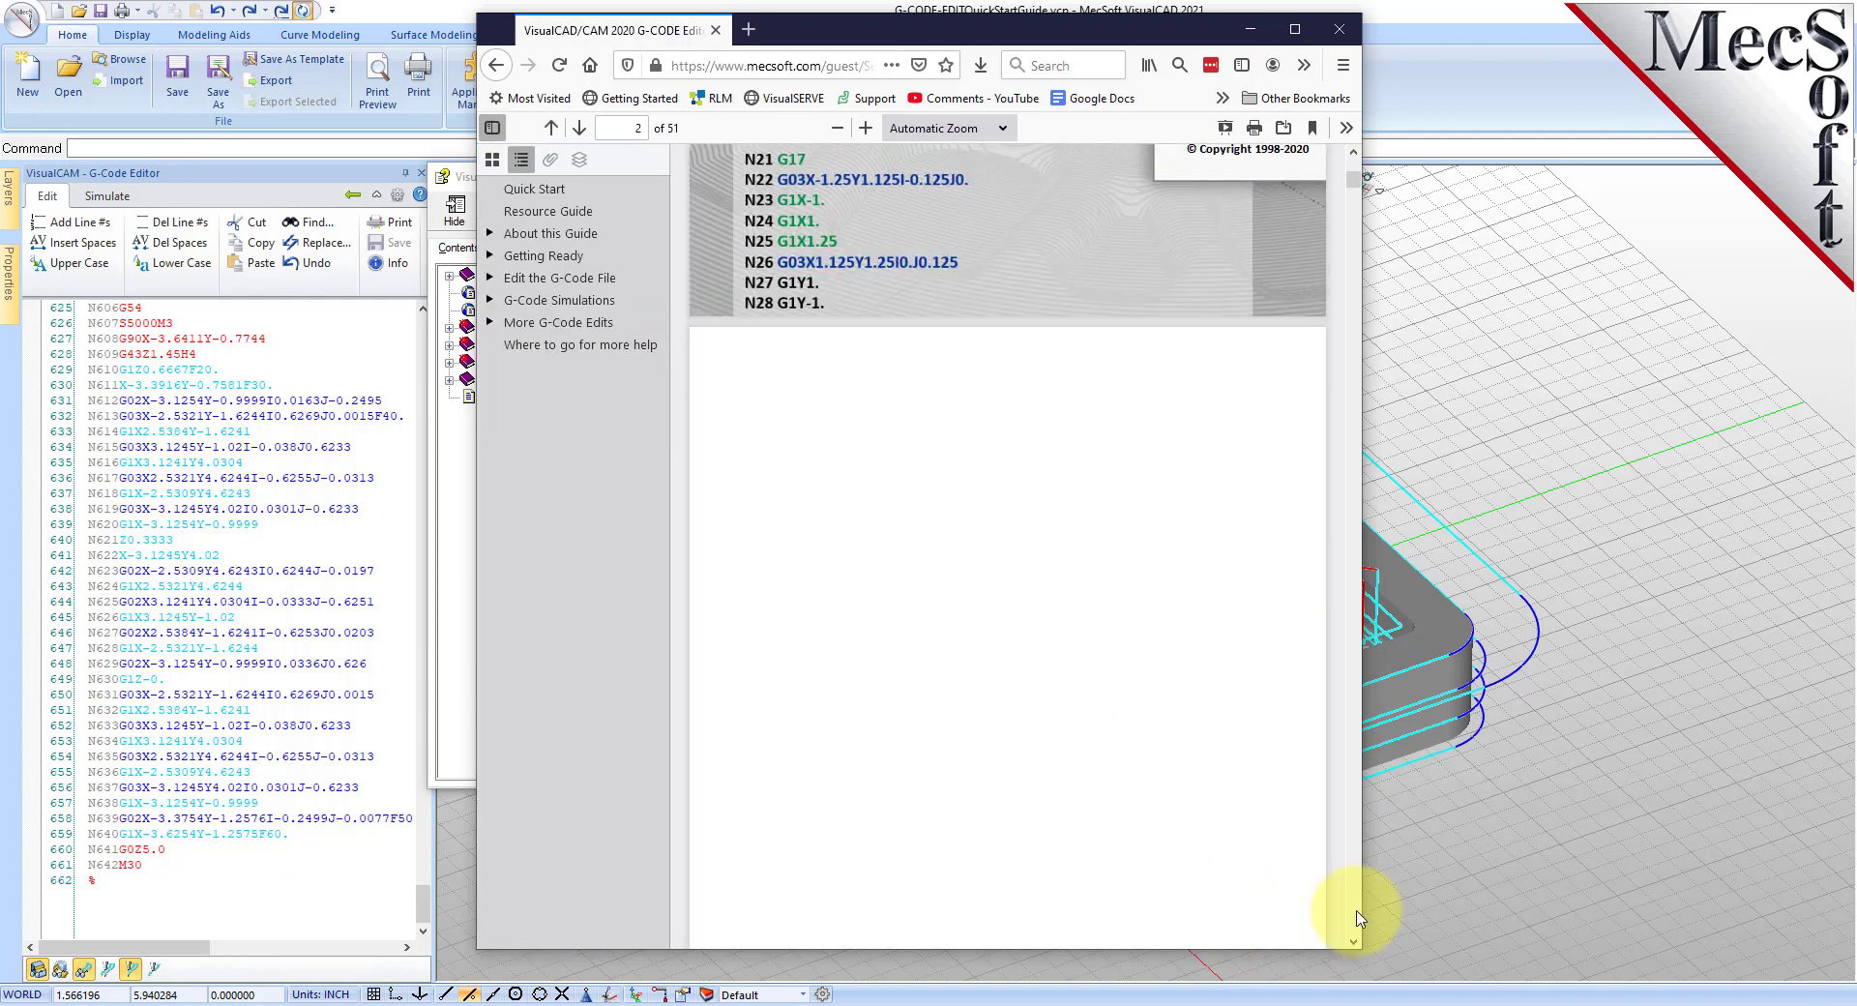
pyautogui.scroll(-15, 1359, 919)
pyautogui.scroll(-20, 1359, 919)
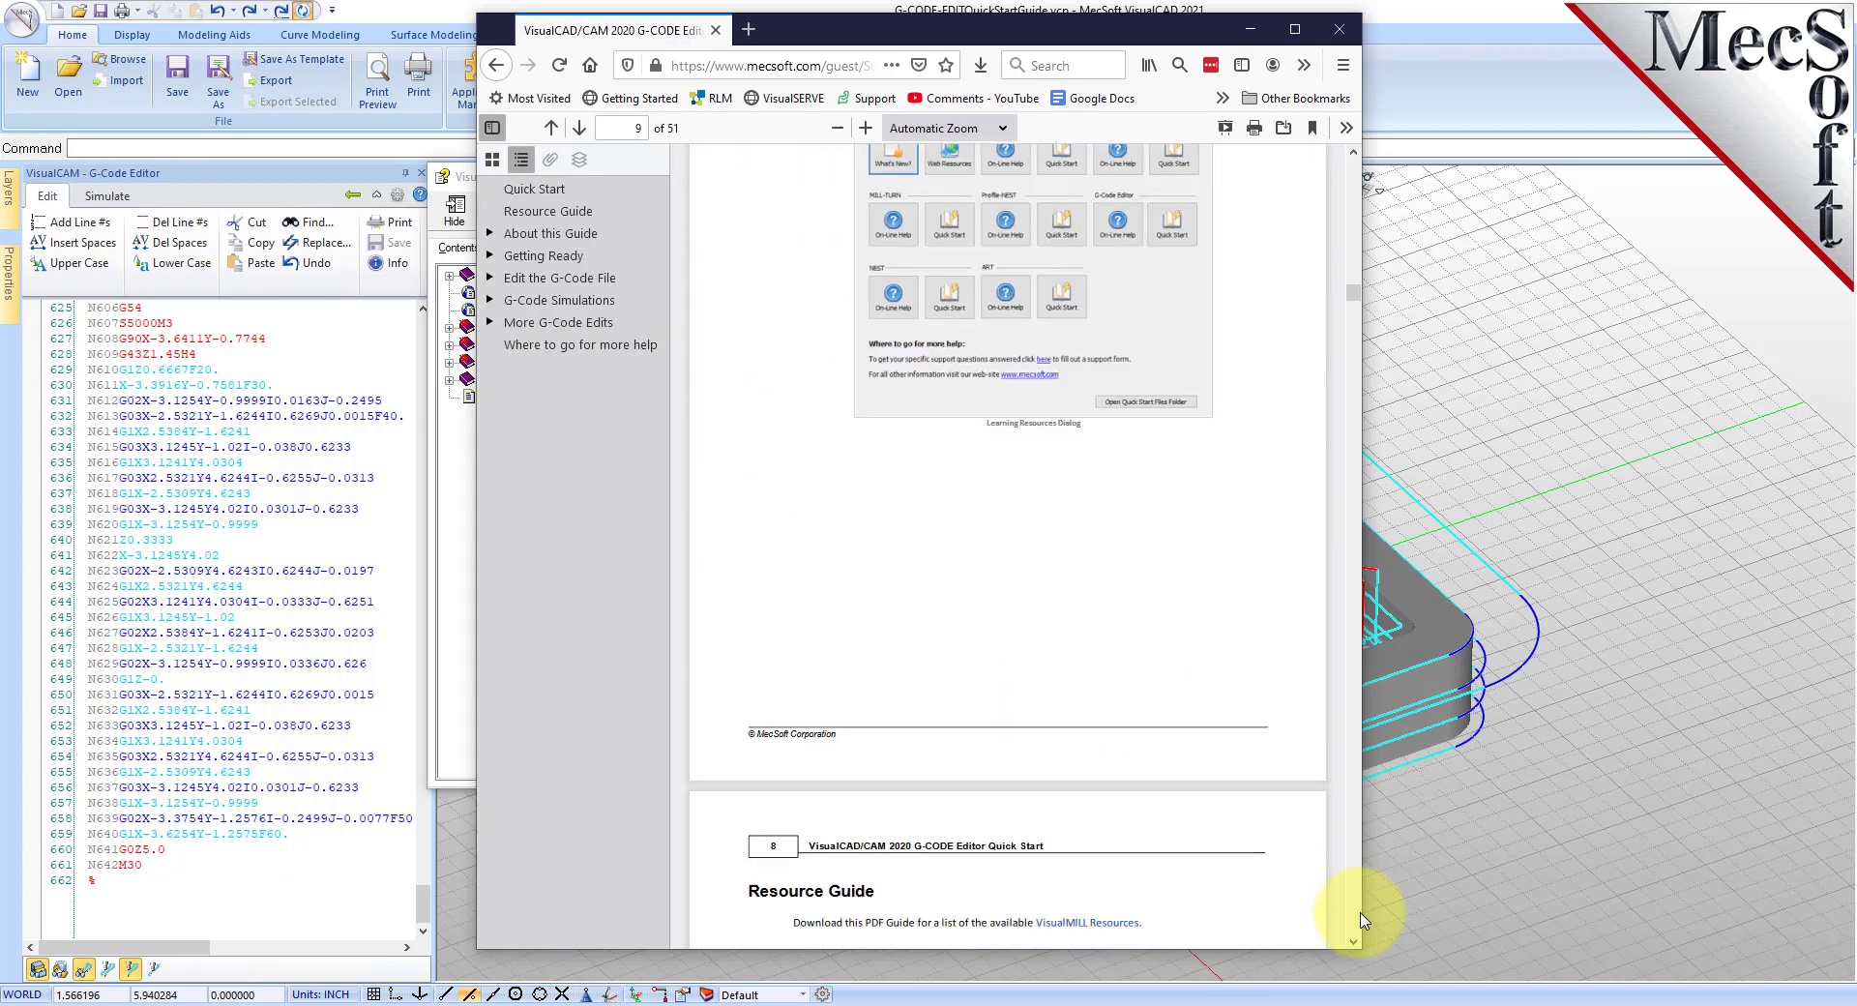
pyautogui.scroll(-10, 1364, 919)
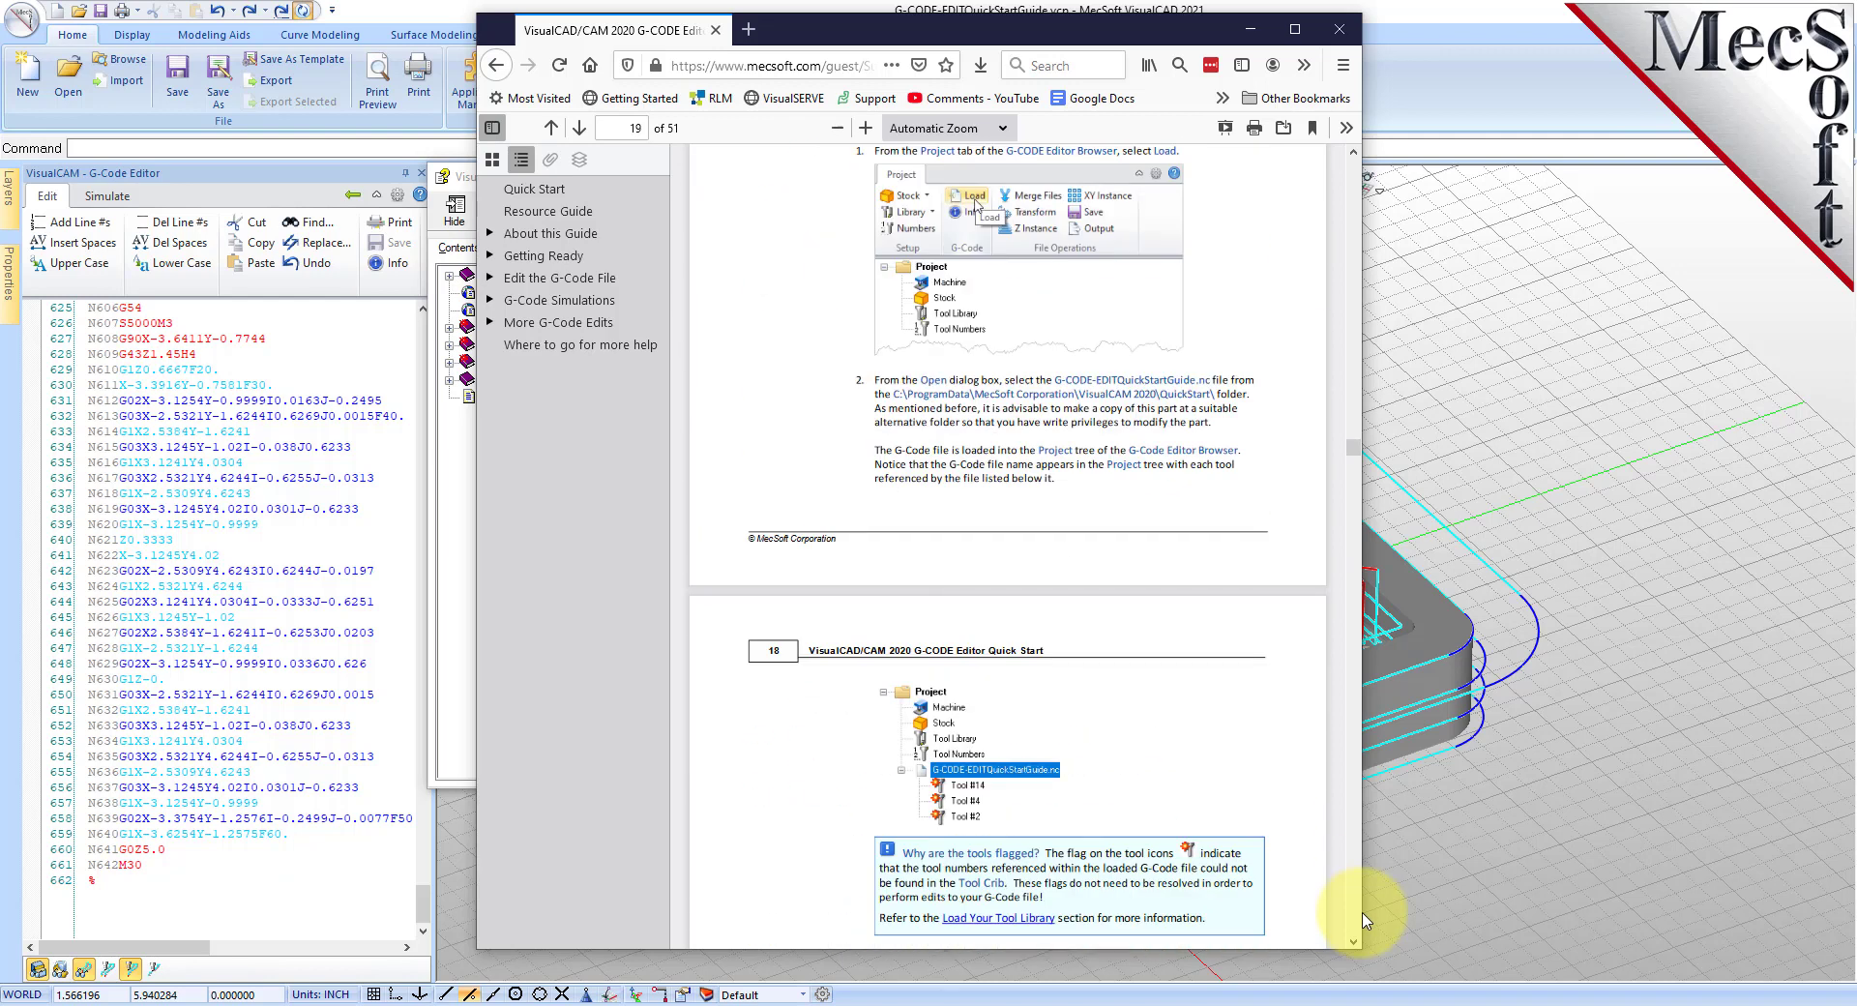
pyautogui.scroll(-15, 1364, 919)
pyautogui.scroll(-15, 1357, 919)
pyautogui.scroll(-15, 1357, 919)
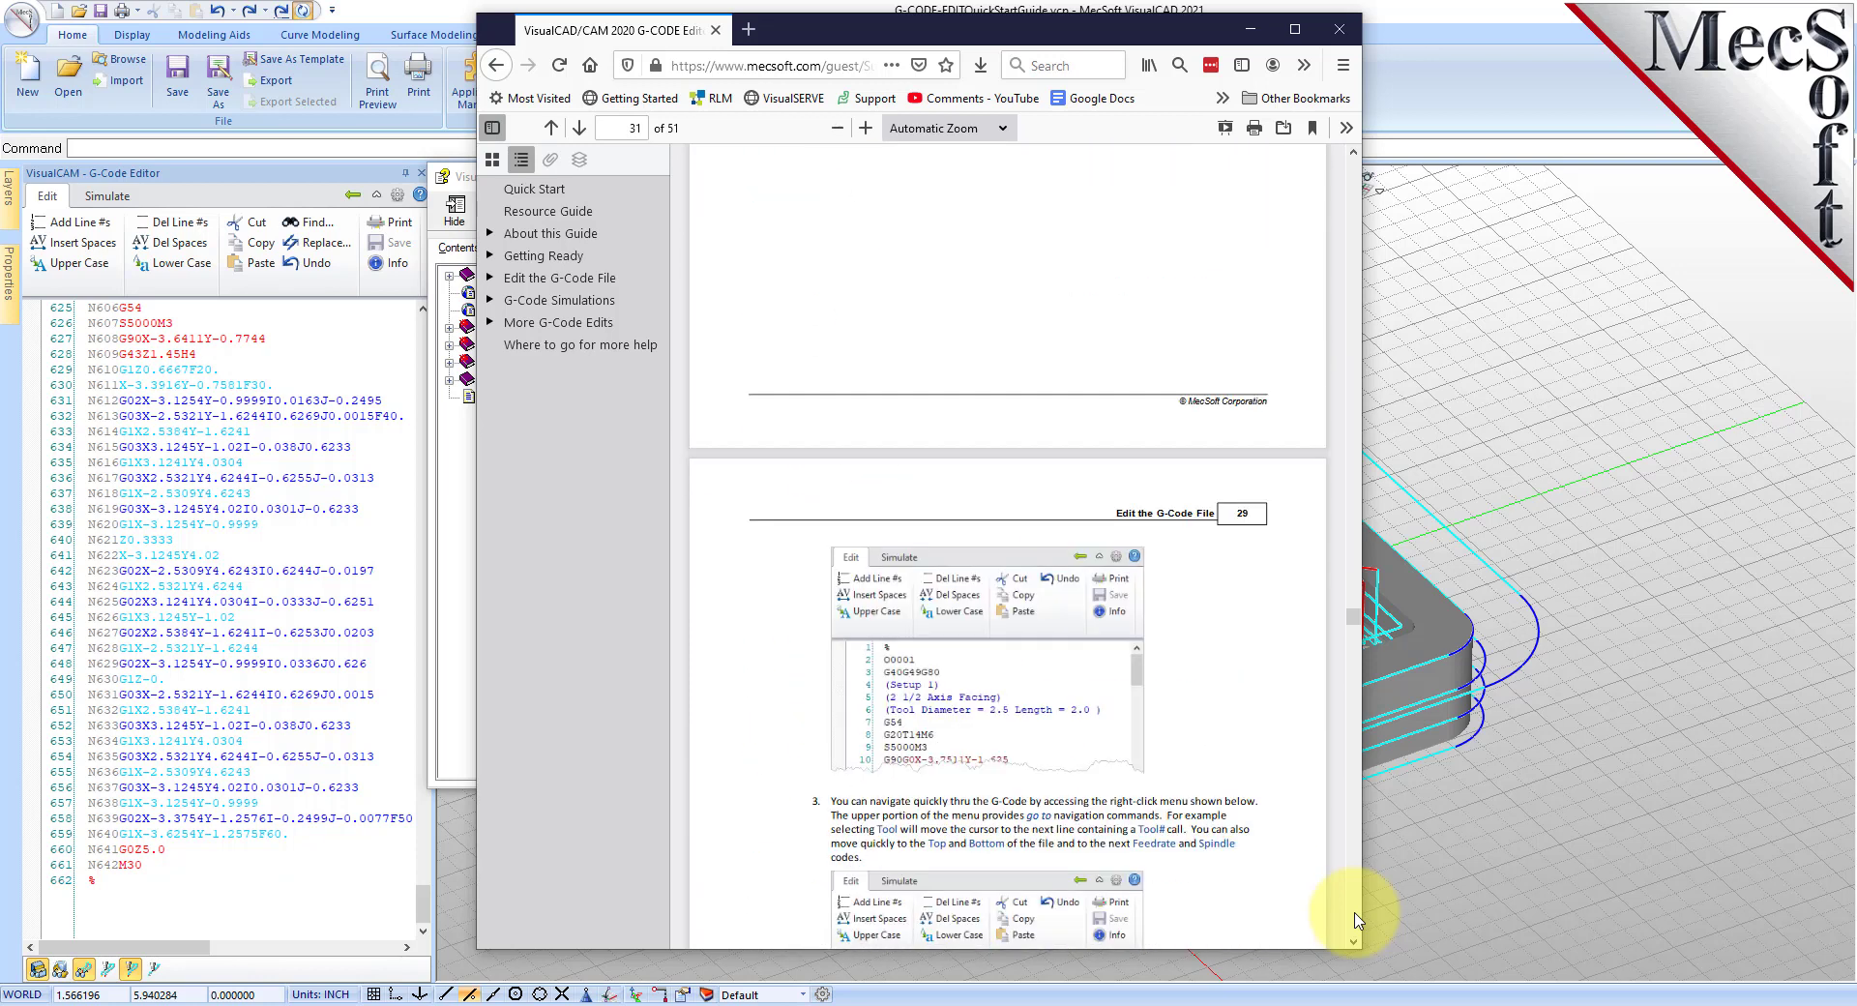
pyautogui.scroll(-15, 1357, 919)
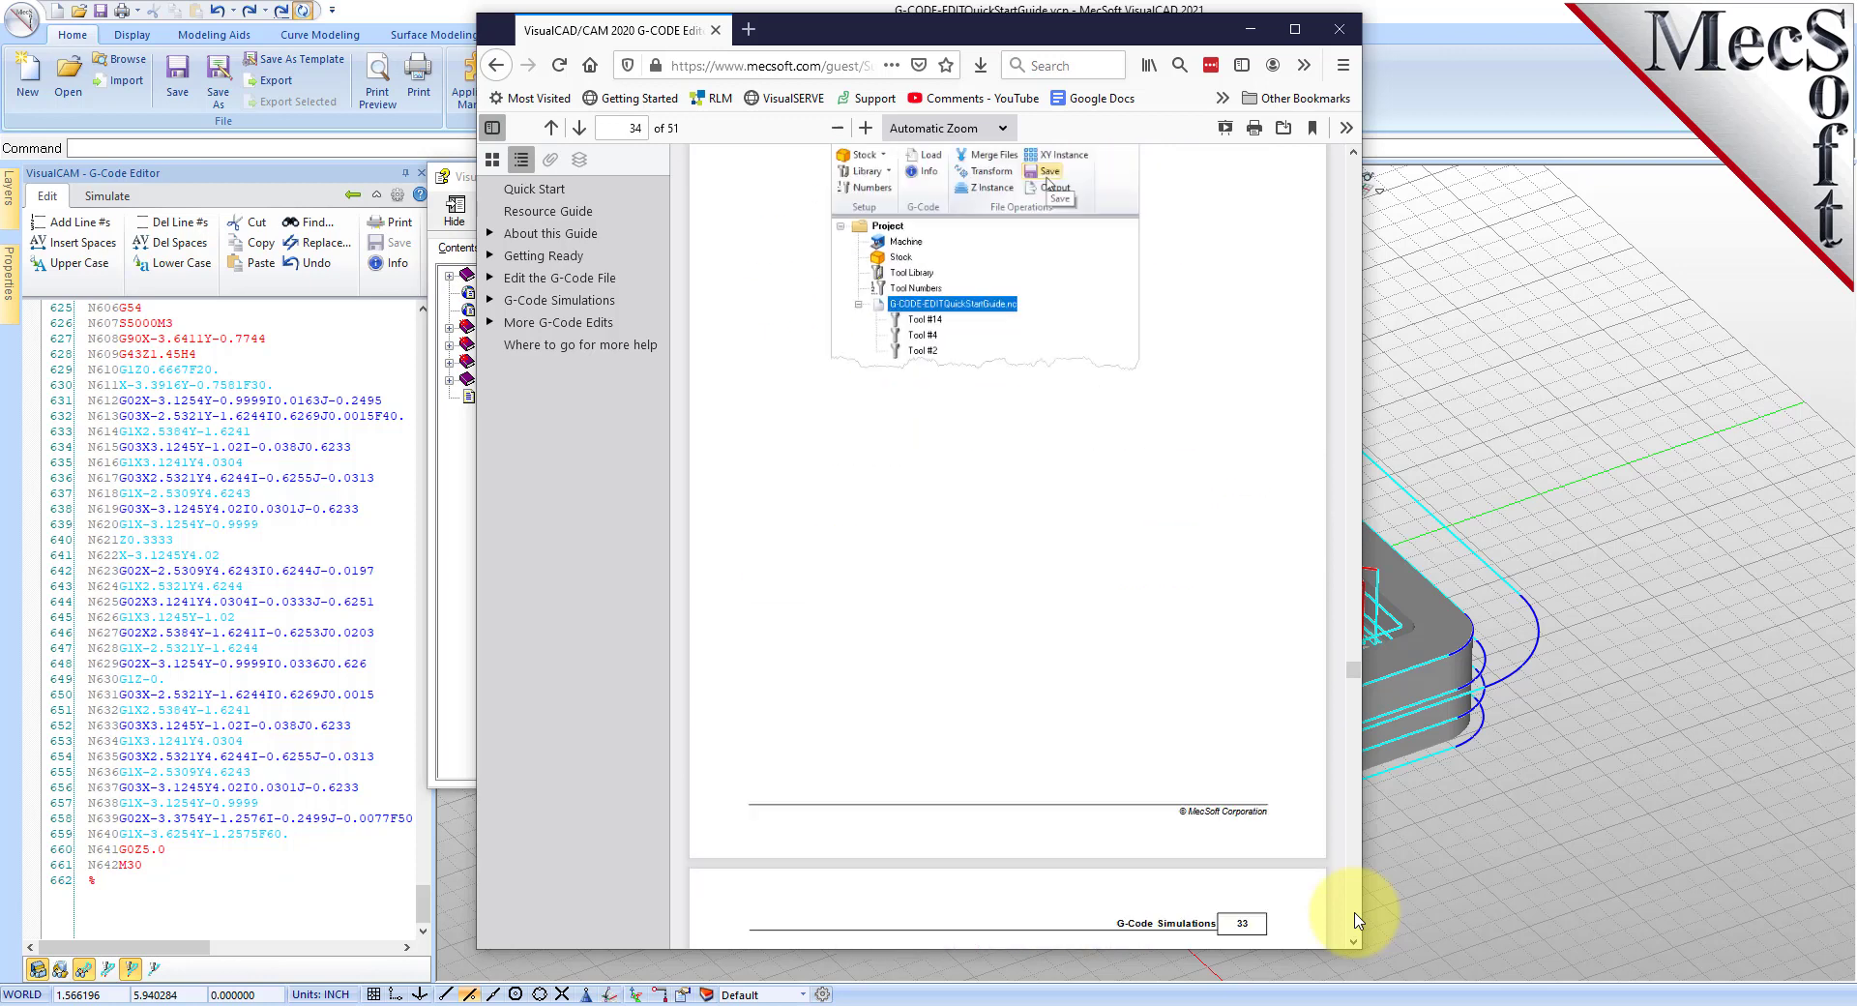
pyautogui.scroll(-4, 1357, 919)
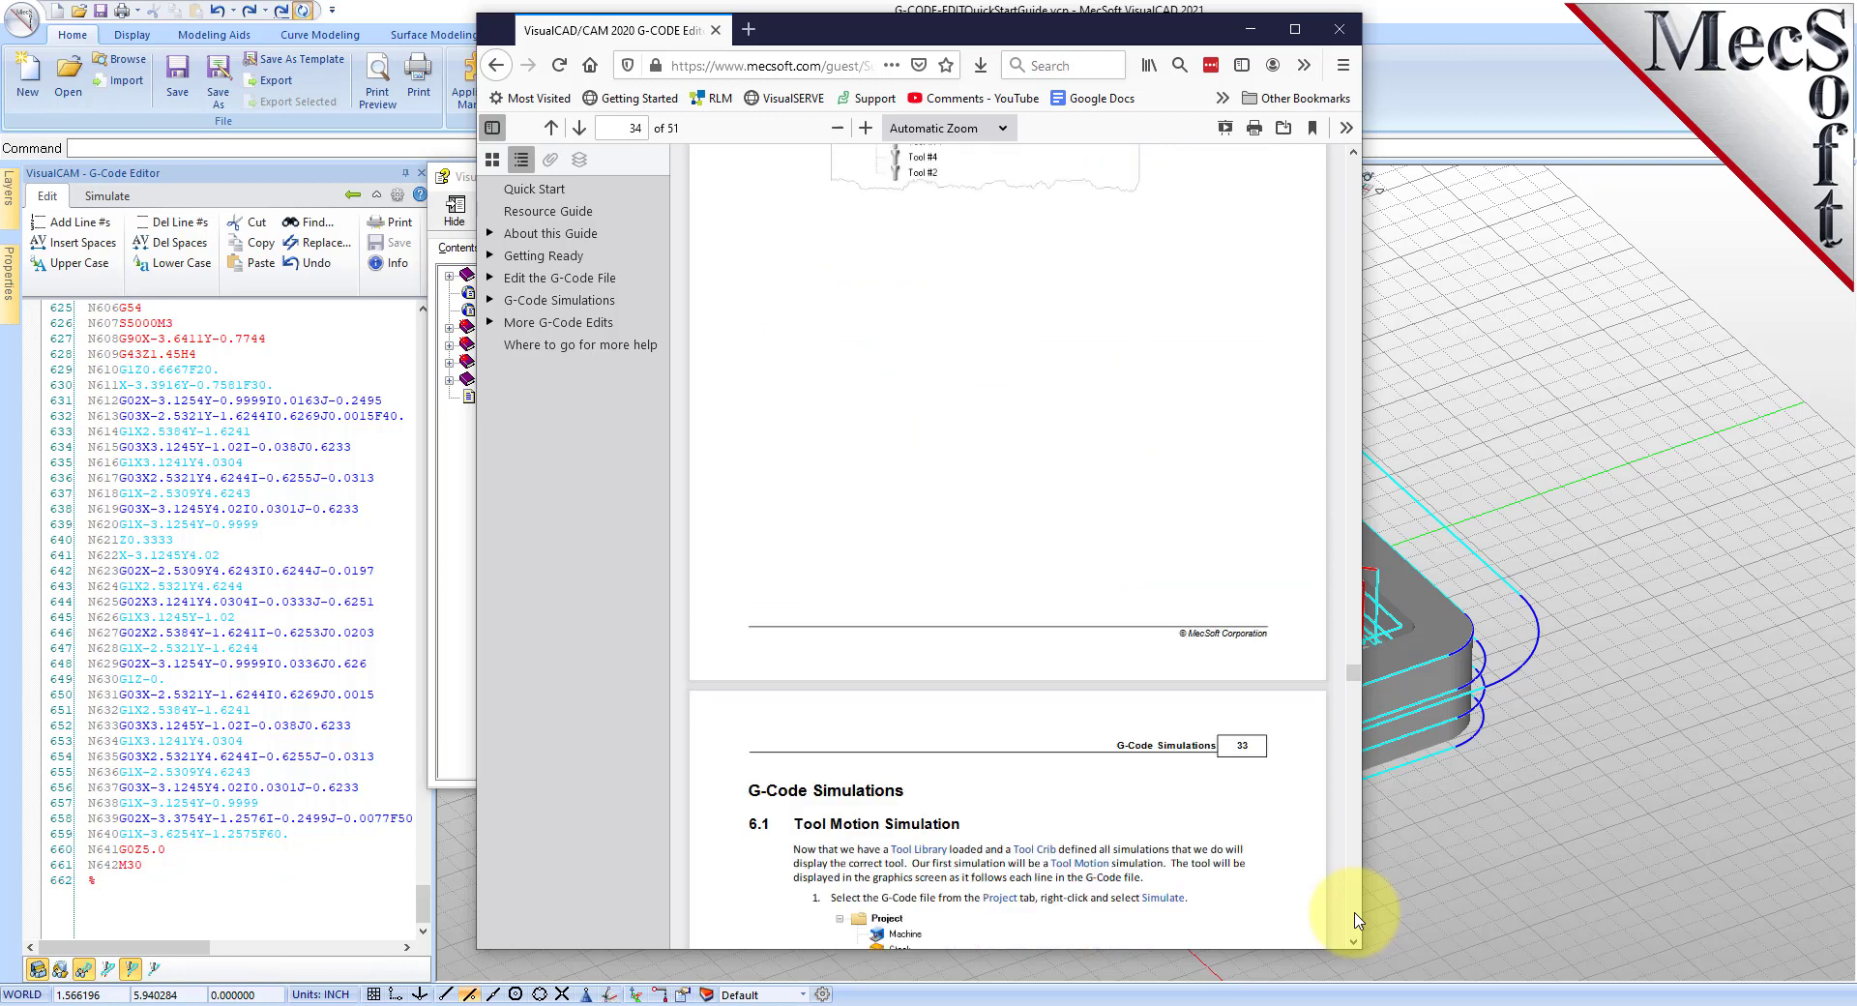
pyautogui.scroll(-15, 1356, 919)
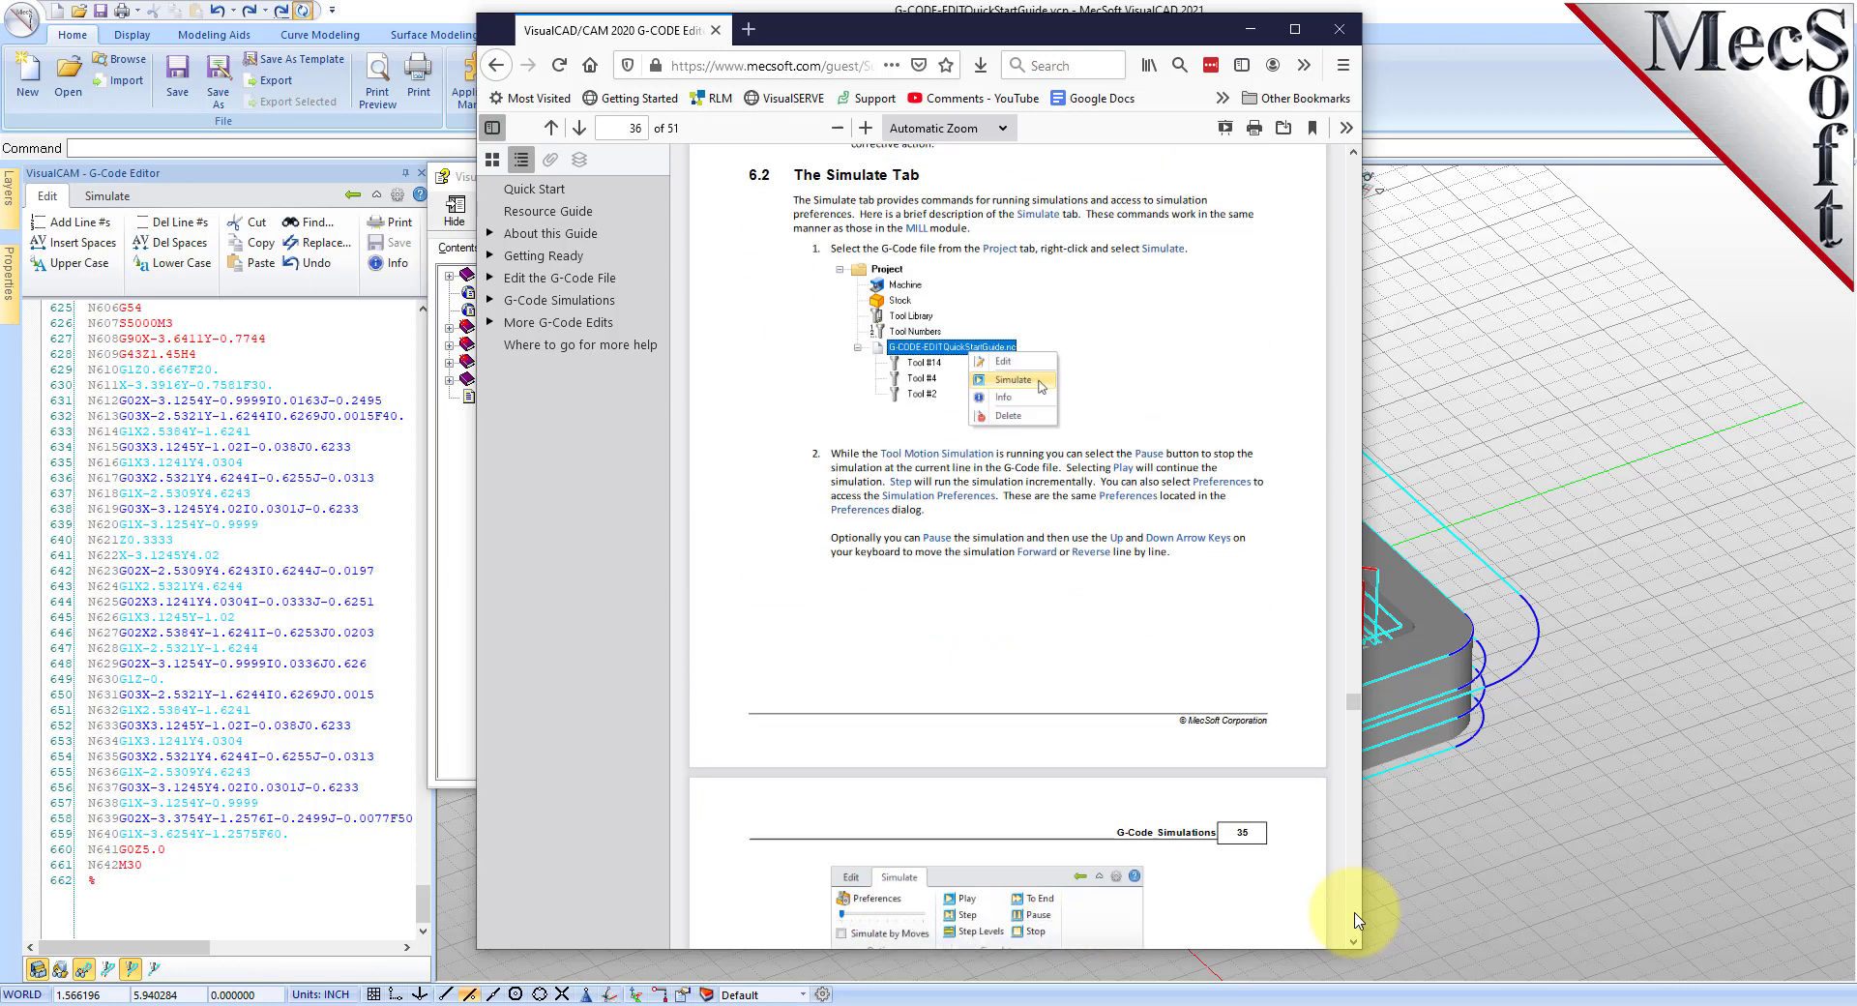
pyautogui.scroll(-12, 1356, 920)
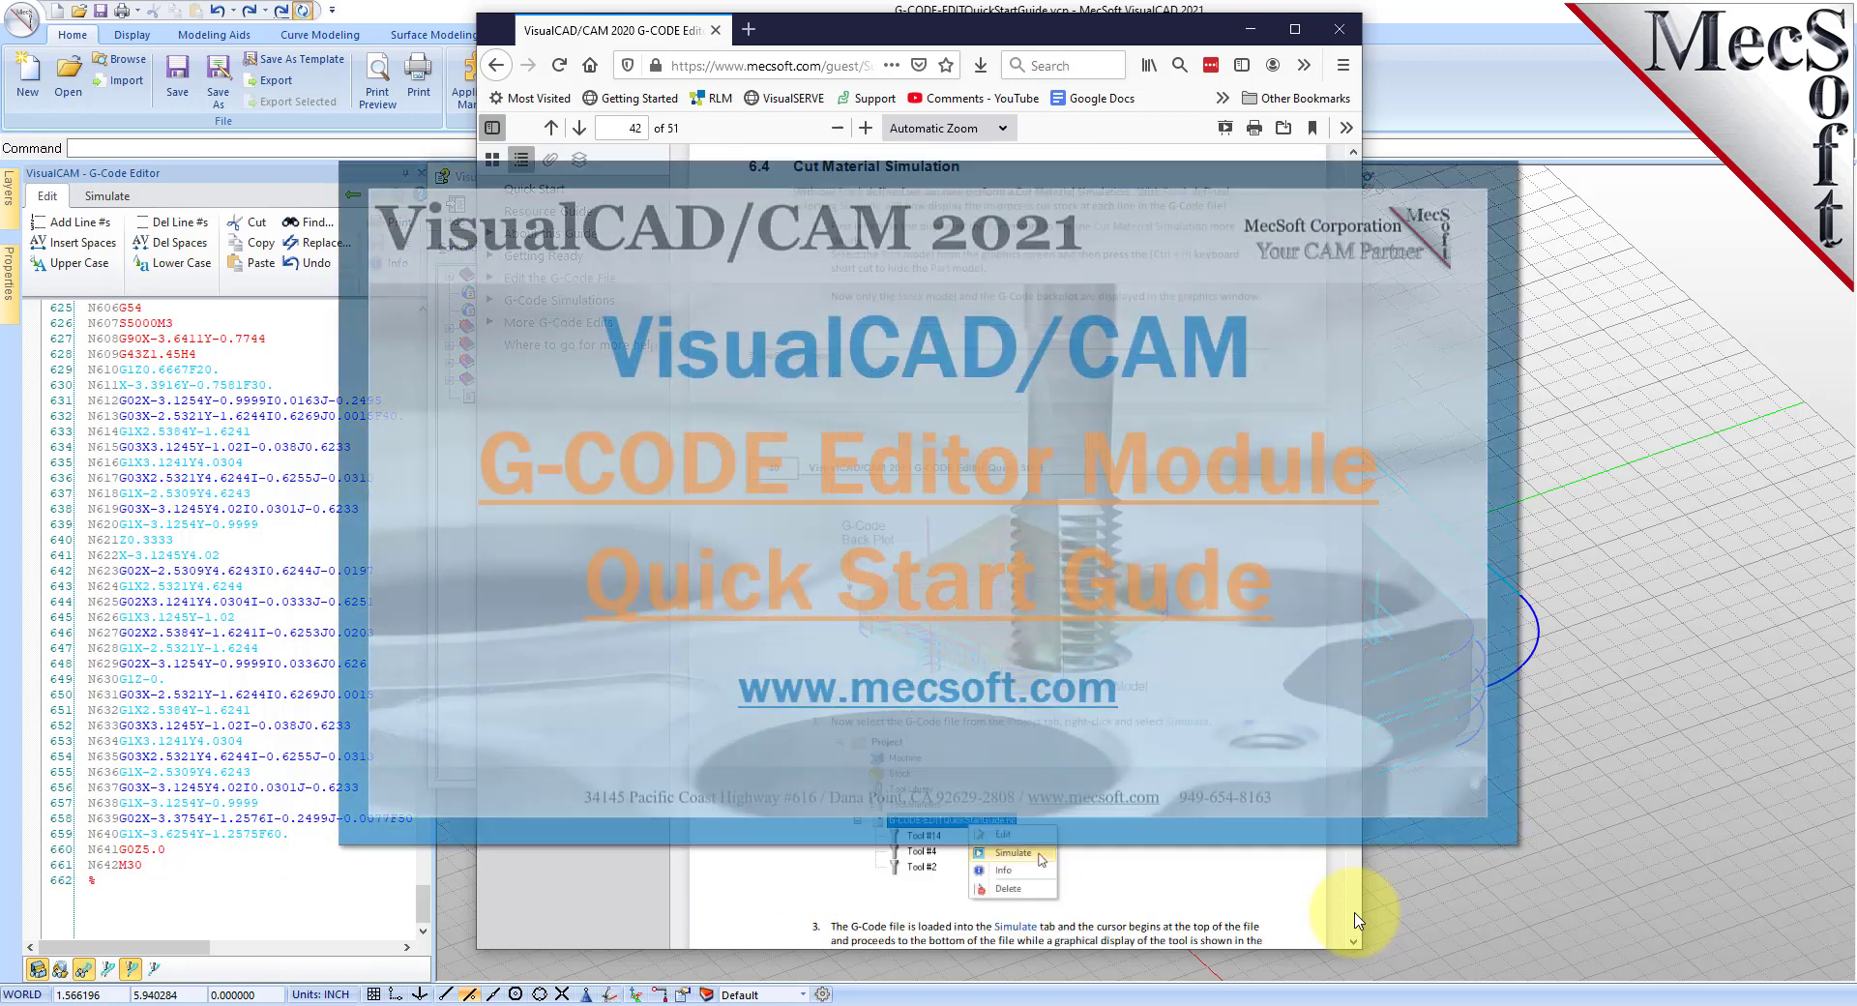
pyautogui.scroll(-12, 1355, 921)
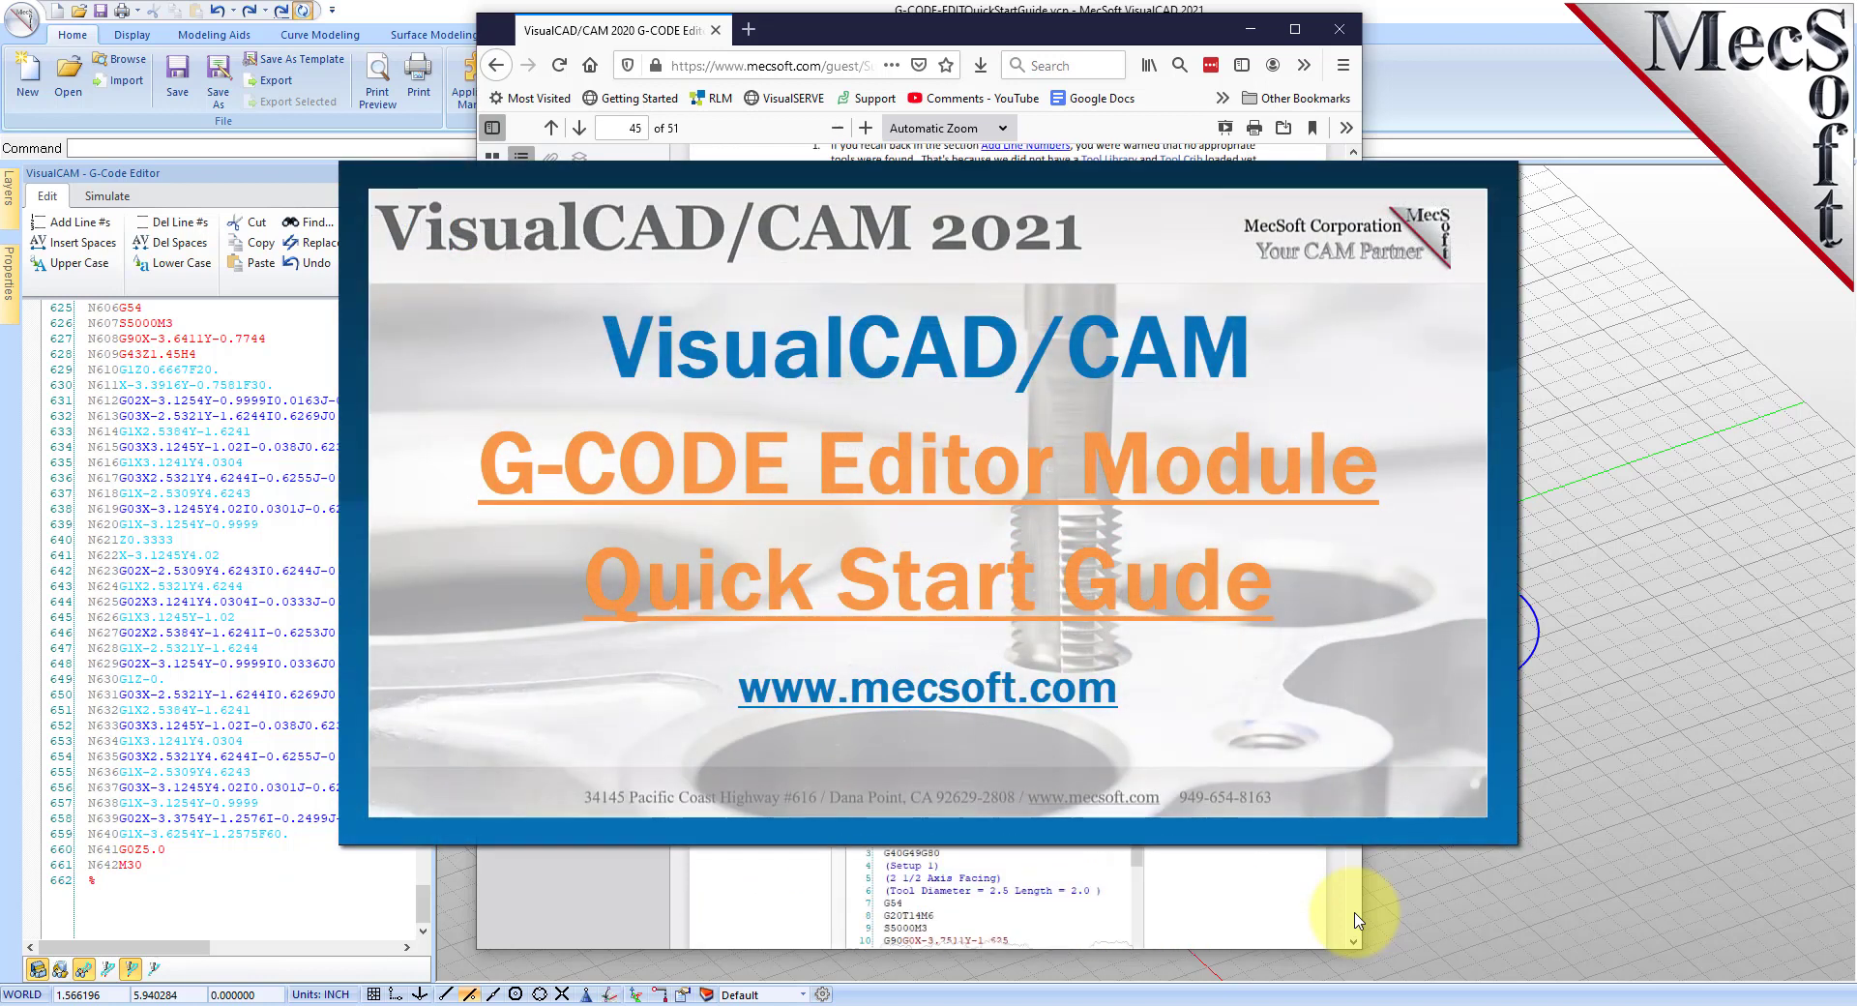
pyautogui.scroll(-9, 1356, 921)
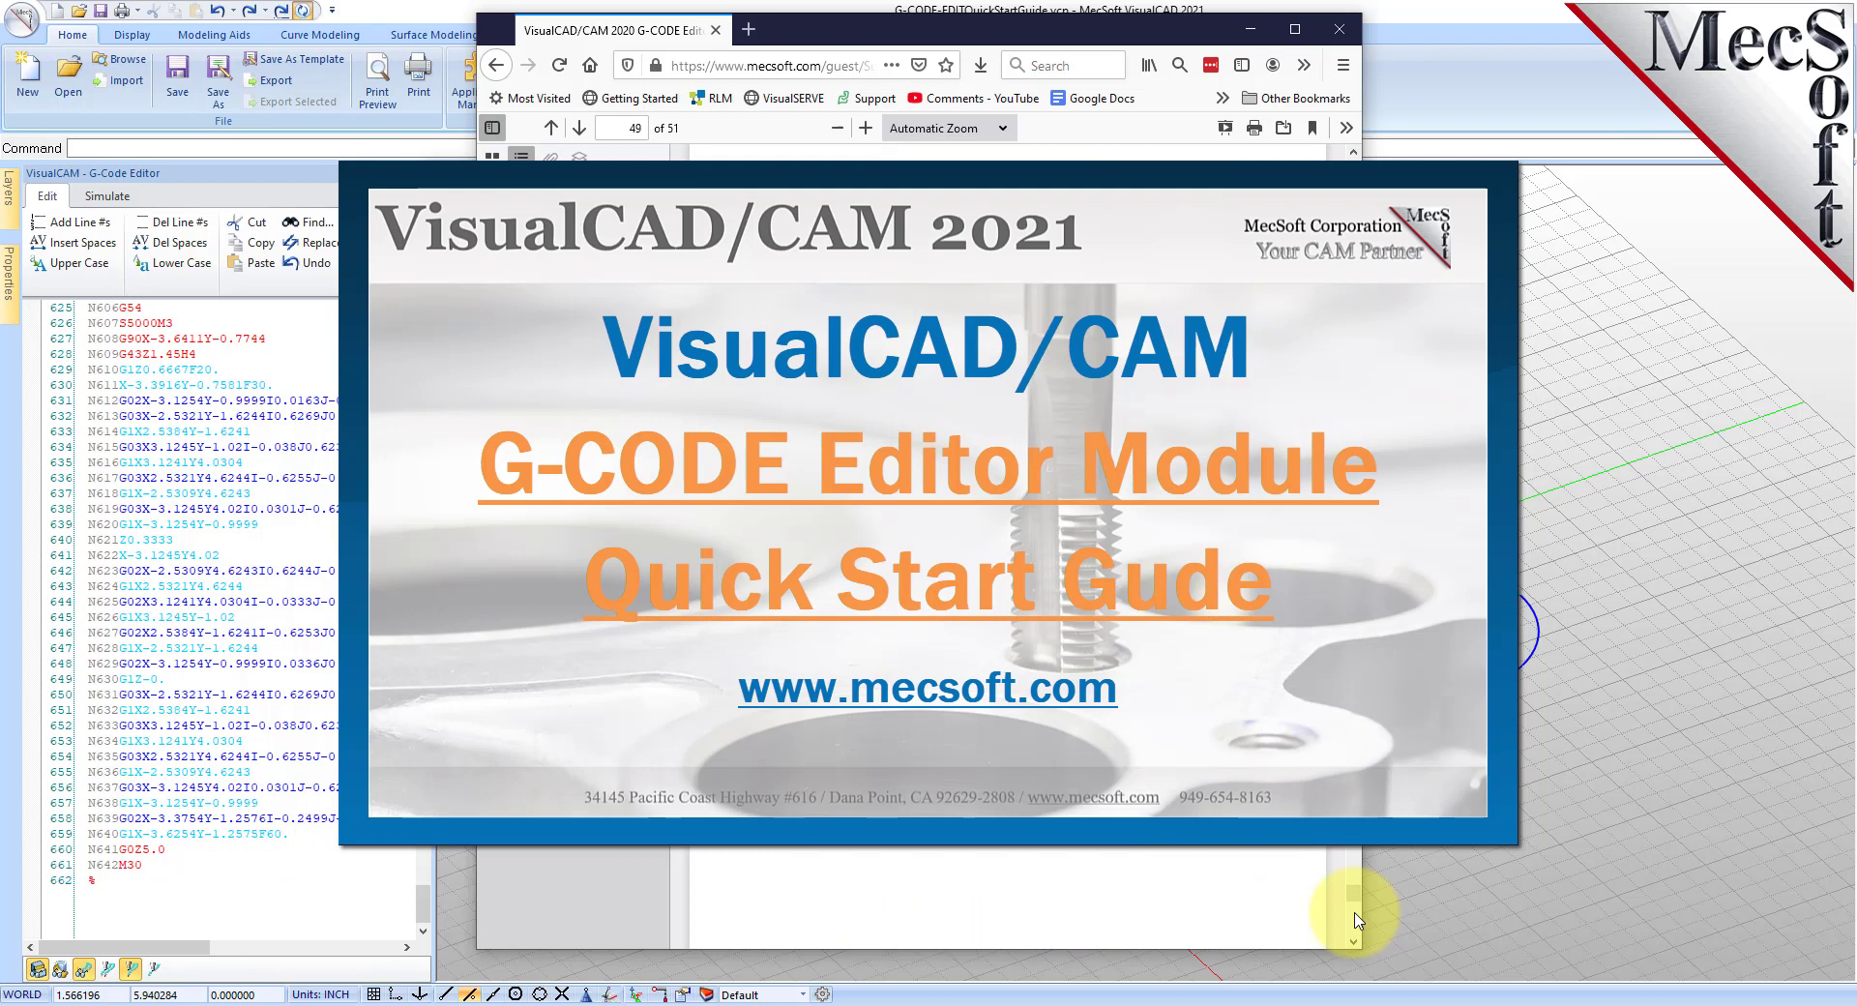
pyautogui.scroll(3, 1343, 904)
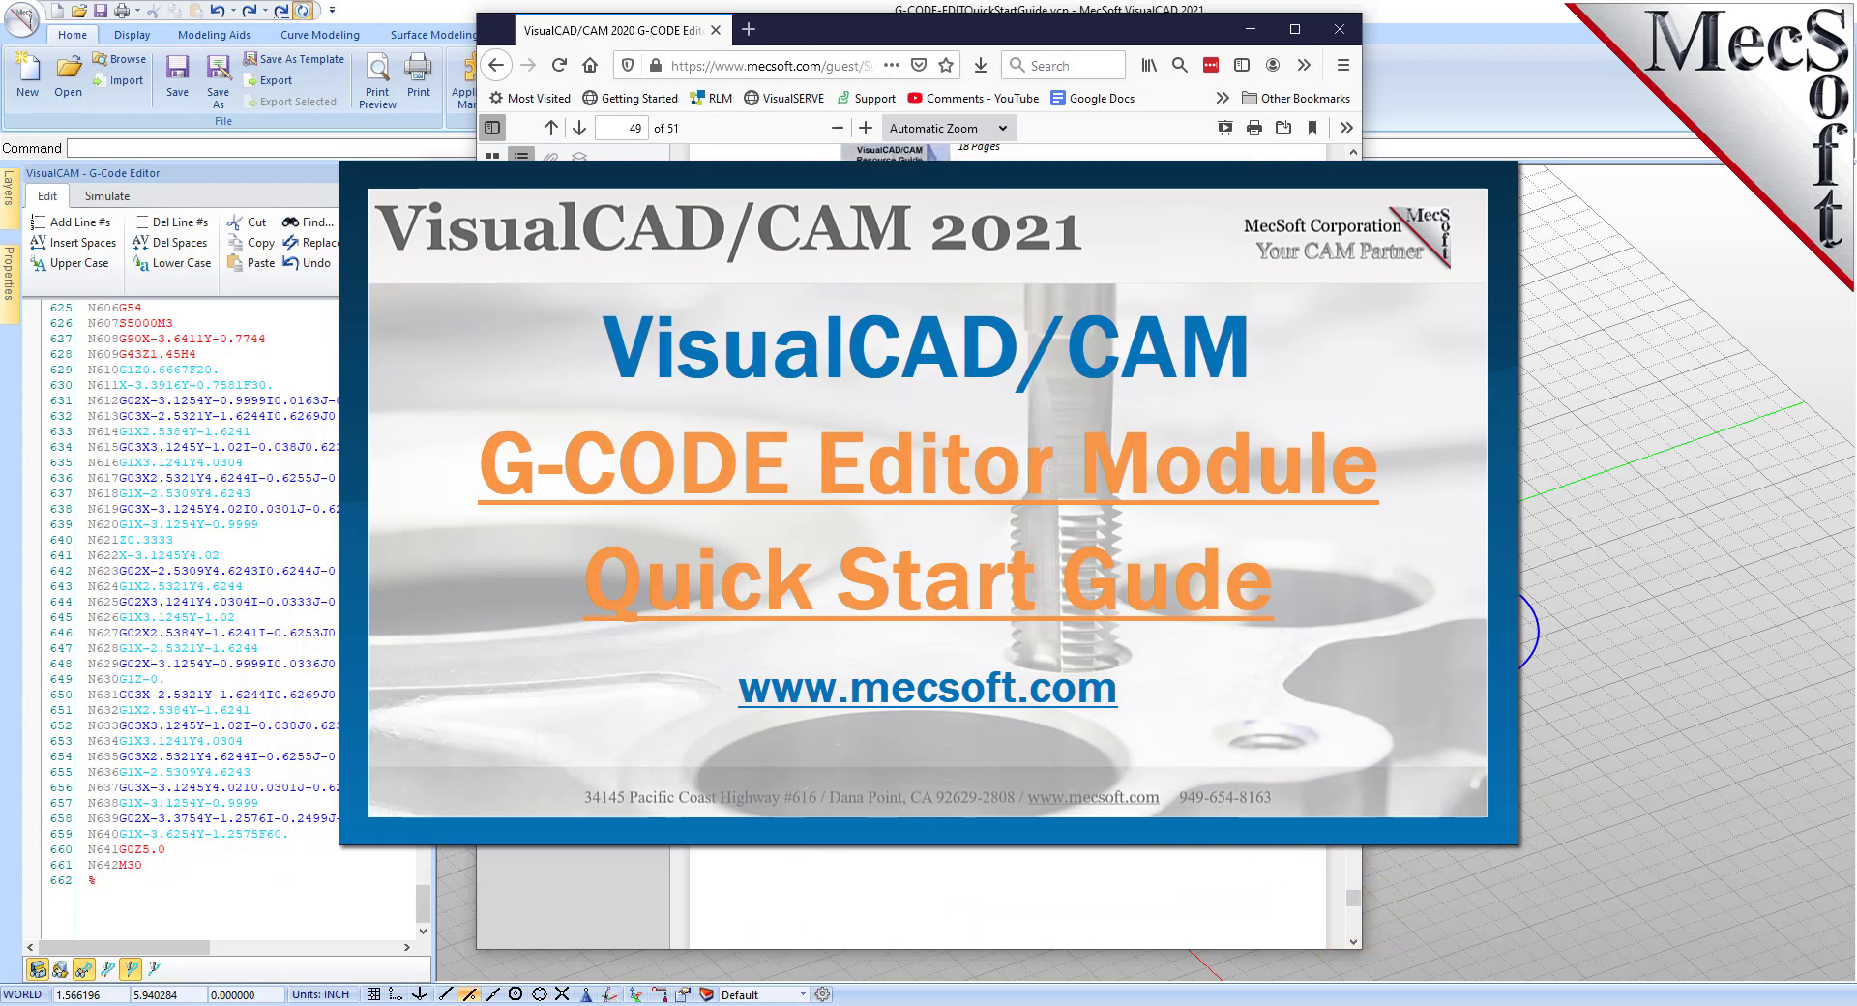